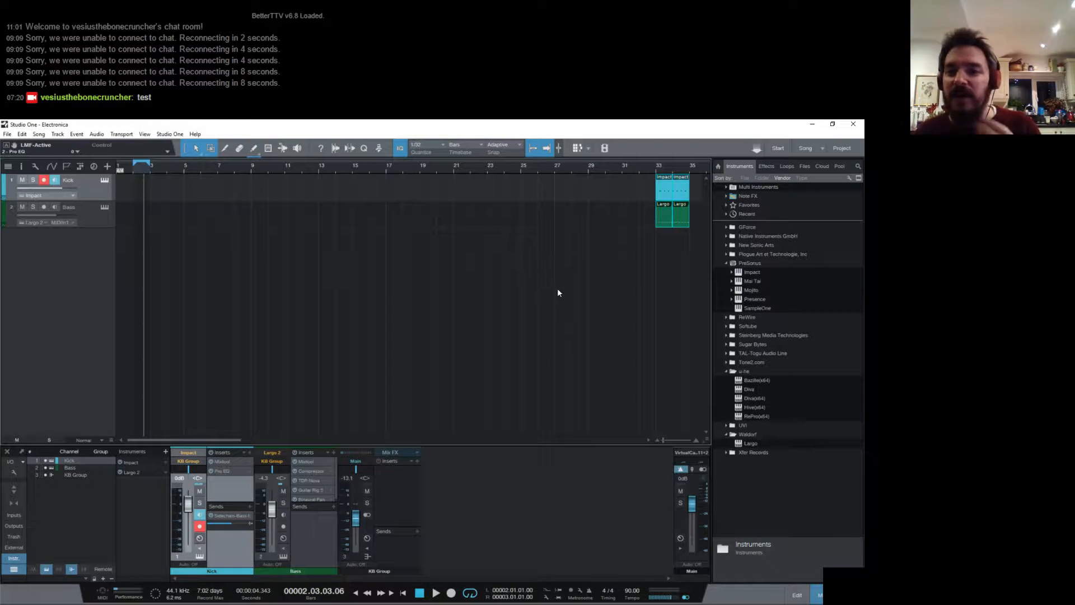
- Play the kick and bass parts from bar 33 with the bass track's synth open for viewing
left_click(467, 308)
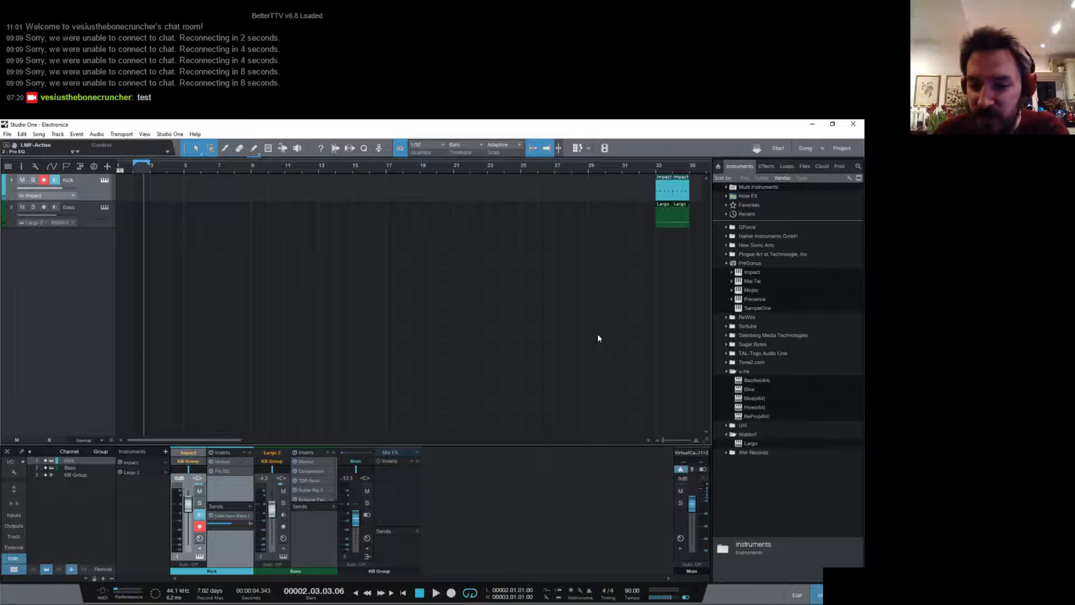
left_click(656, 170)
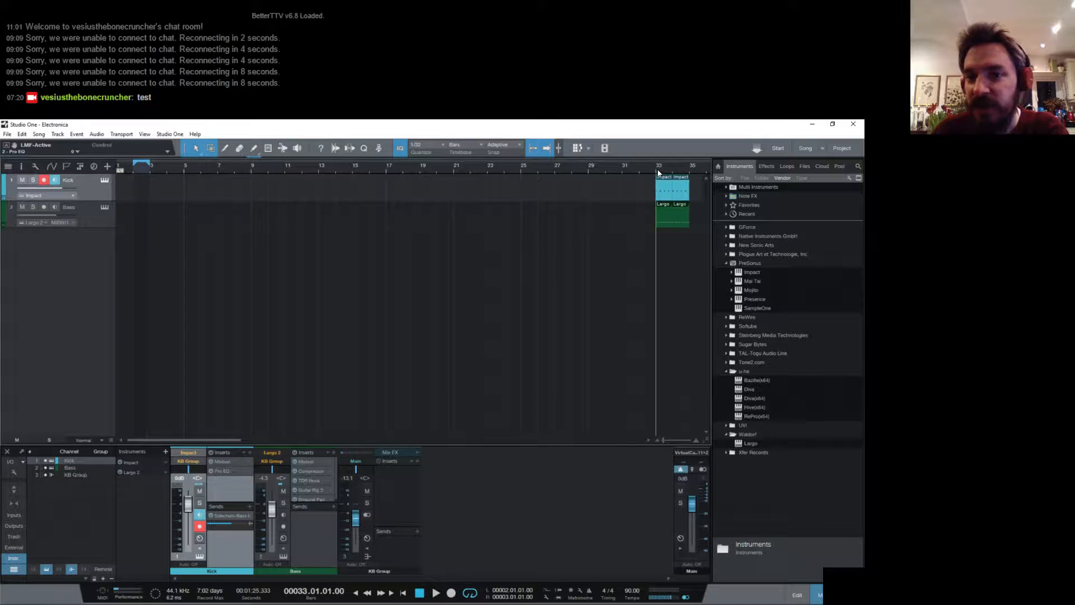
left_click(106, 207)
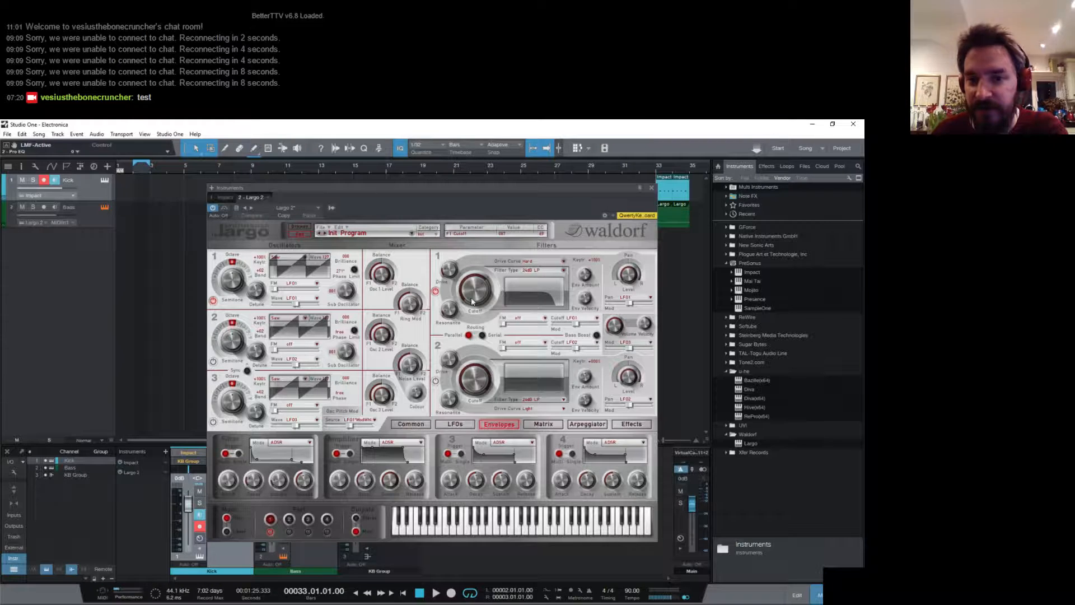
key("space")
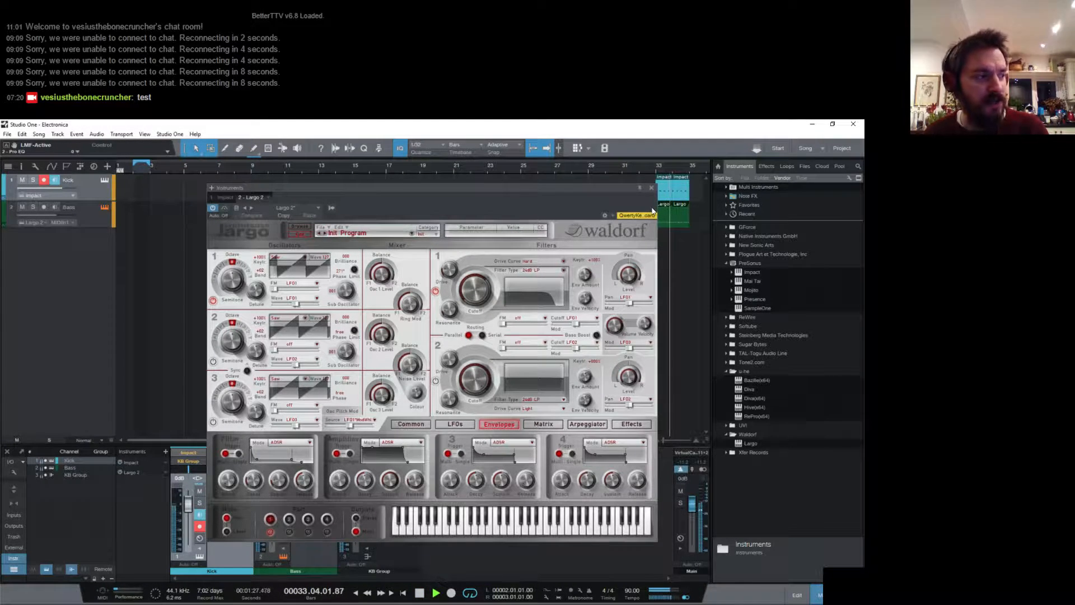
key("space")
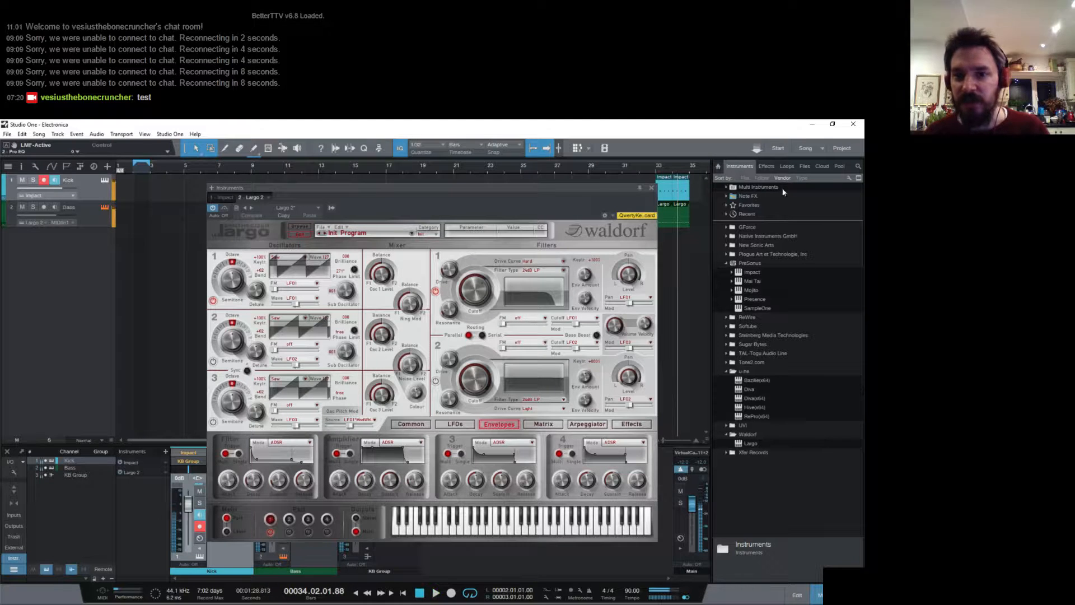
left_click(651, 188)
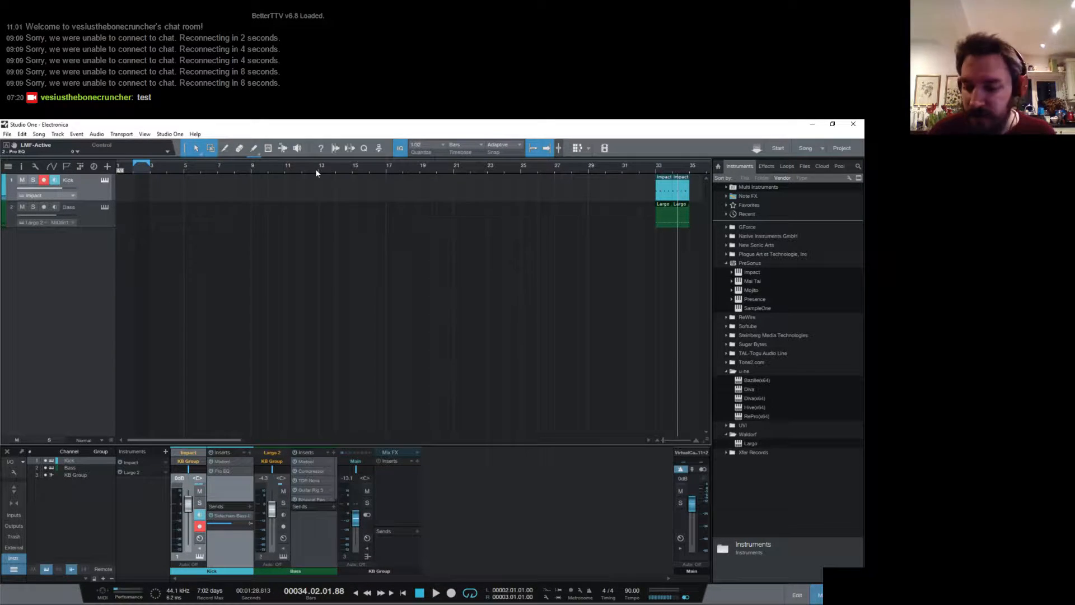
- Set the loop range from bar 1 to bar 17 and add a new Largo instrument track
key("KP_1")
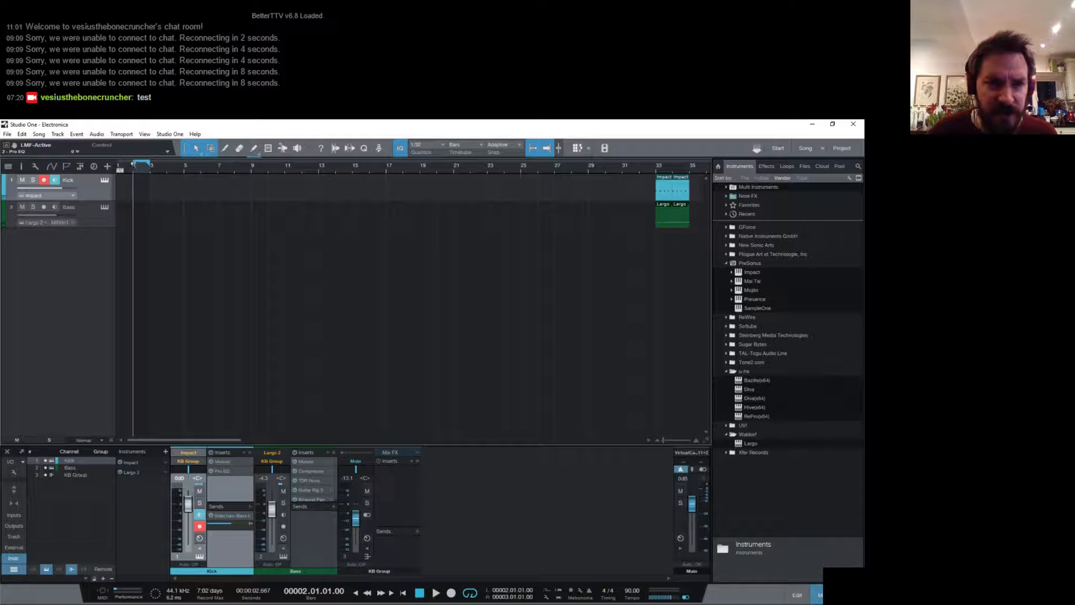
left_click_drag(135, 163, 388, 186)
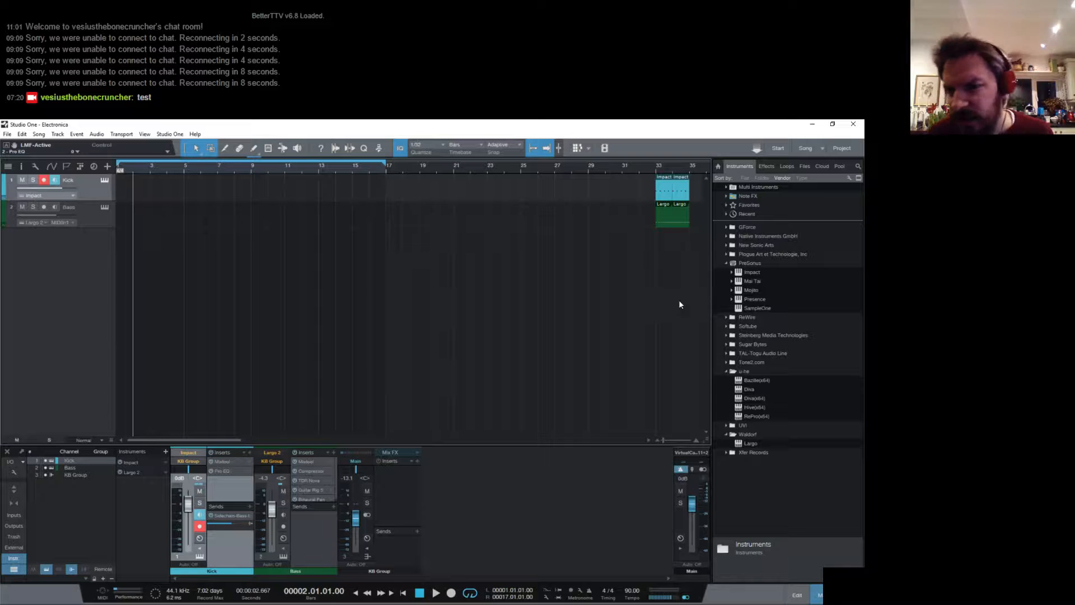
left_click_drag(751, 443, 347, 346)
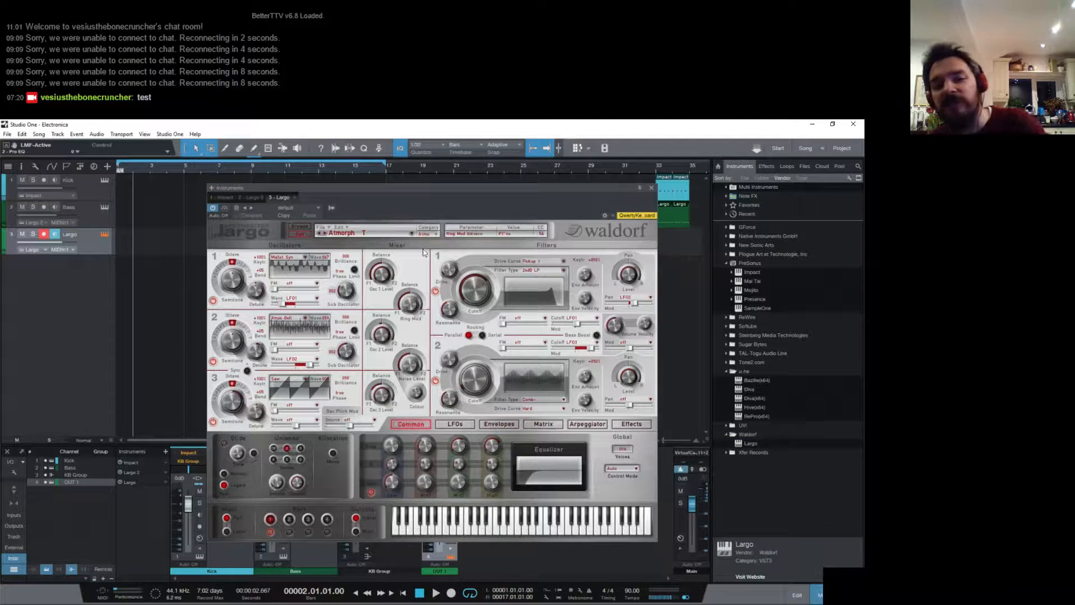
- Initialise the new Largo's program and set filter 1's key tracking to 100%
left_click(341, 227)
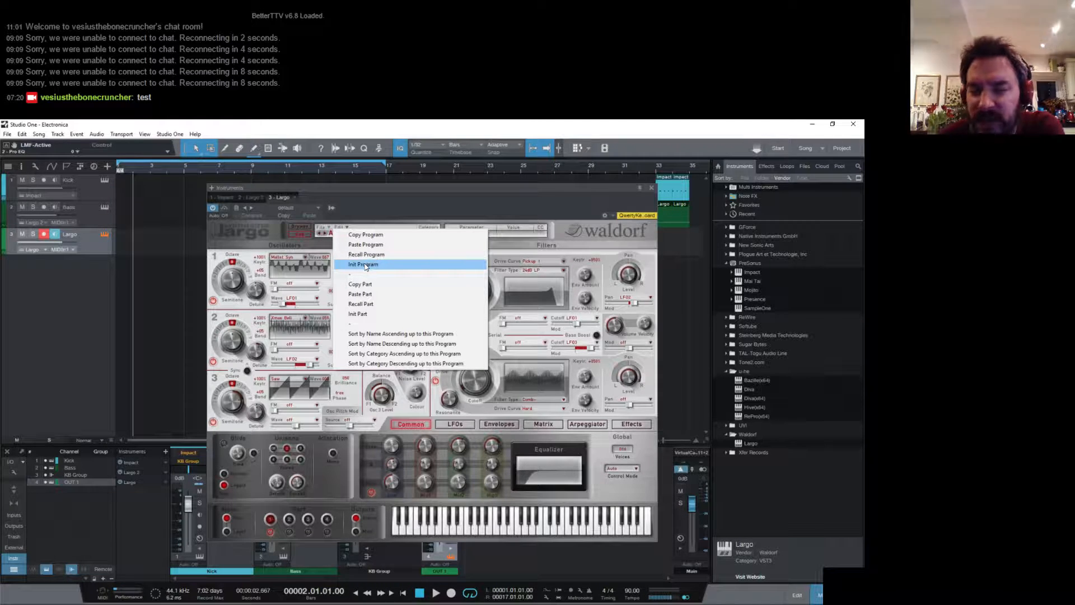
left_click(365, 267)
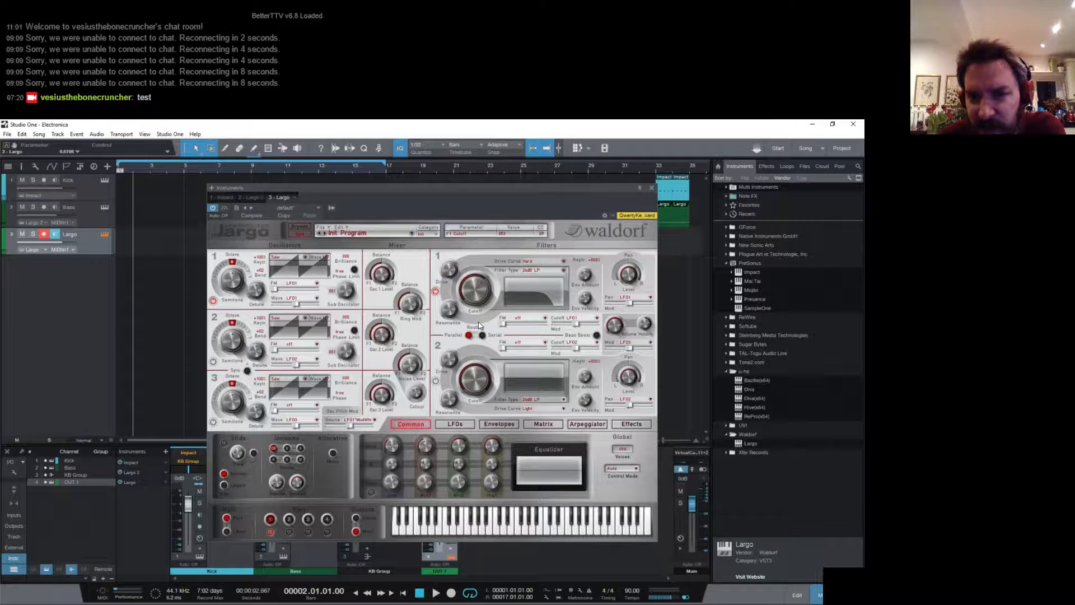
double_click(595, 260)
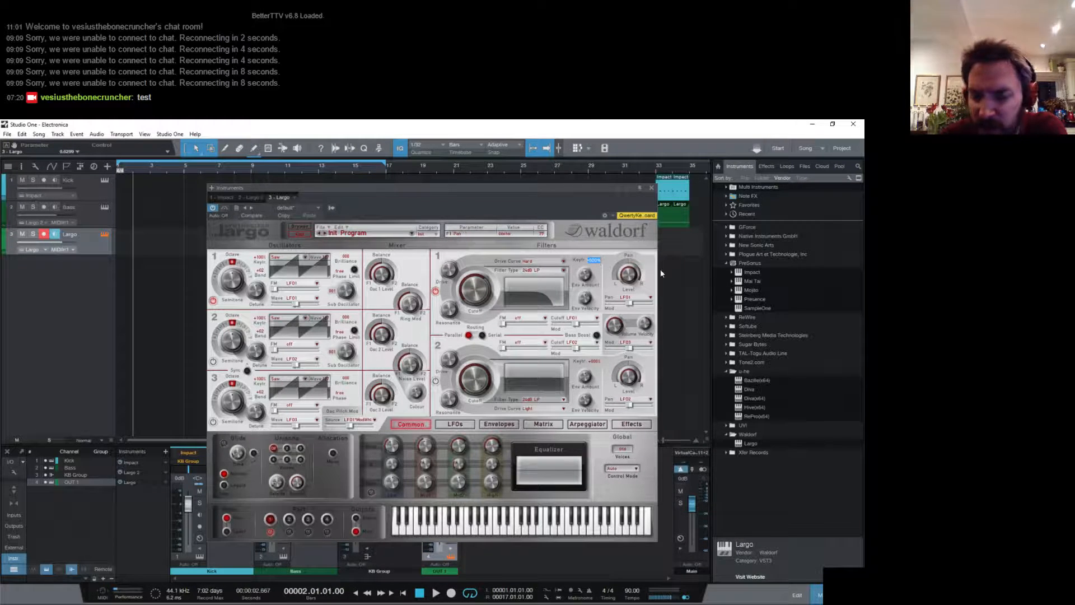
type("100")
key("Return")
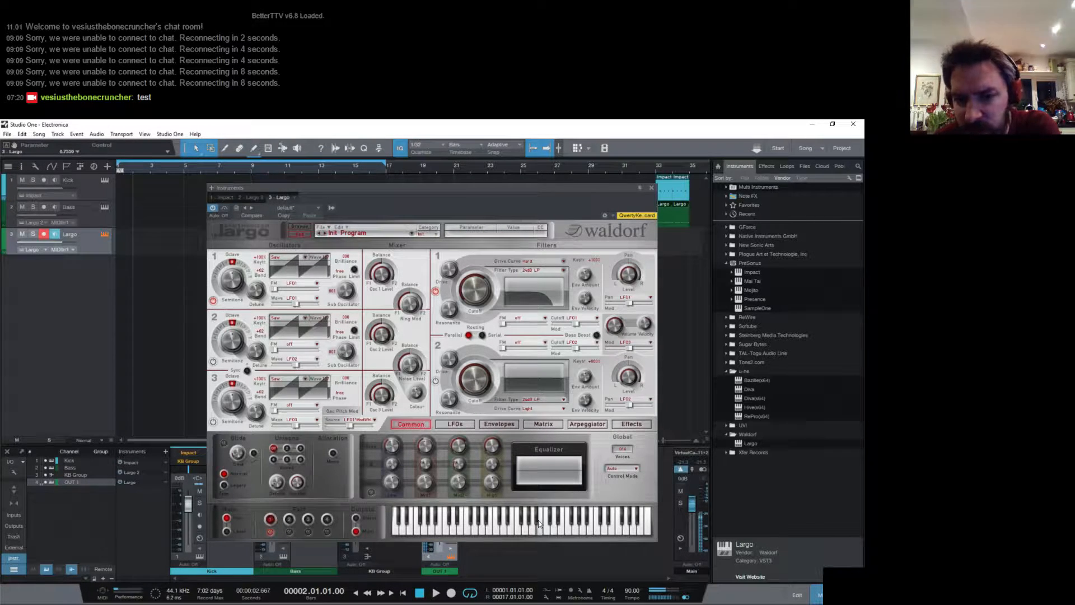
- Switch on oscillator 2 and lower filter 1's cutoff slightly, leaving the synth on its envelope settings
left_click(213, 361)
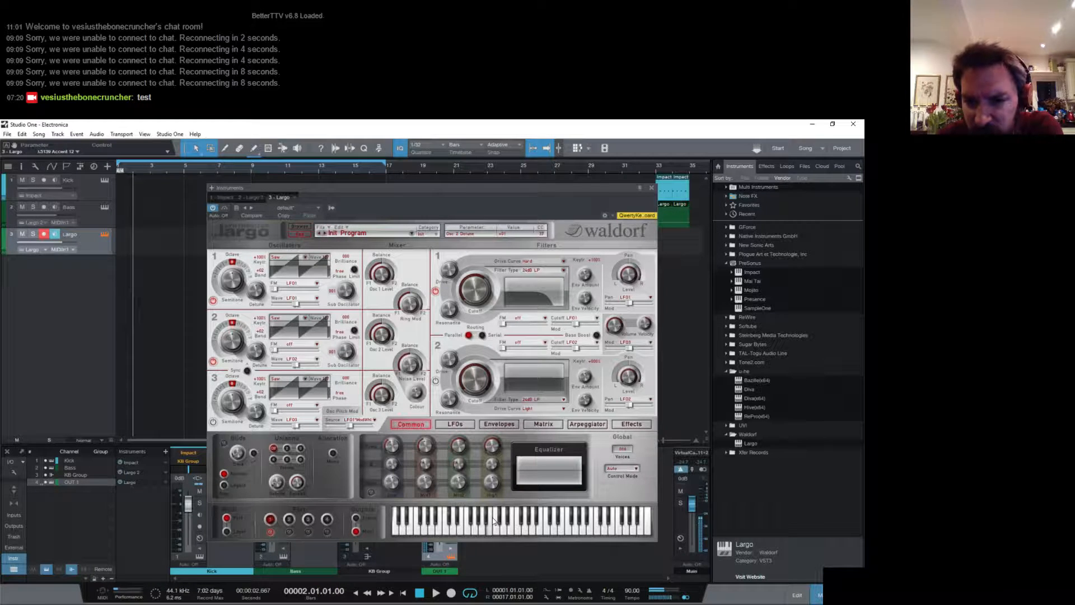
mouse_move(469, 291)
left_mouse_down()
mouse_move(465, 308)
mouse_move(462, 299)
left_mouse_up()
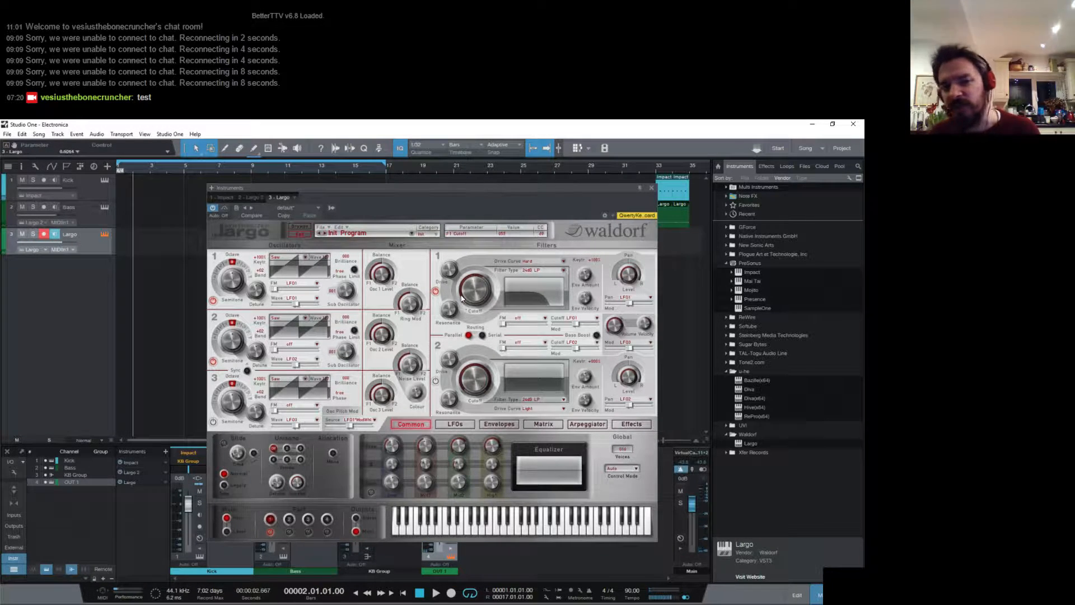
left_click(490, 425)
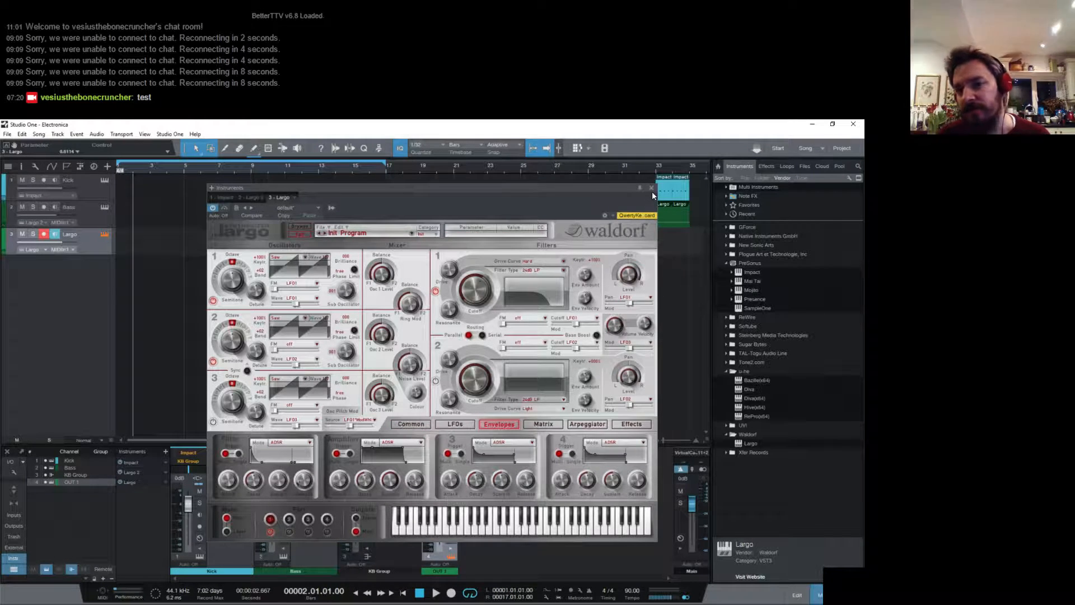
left_click(651, 190)
- Create a one-bar part at bar 1 on the Largo track and open it in an enlarged note editor
left_click(254, 148)
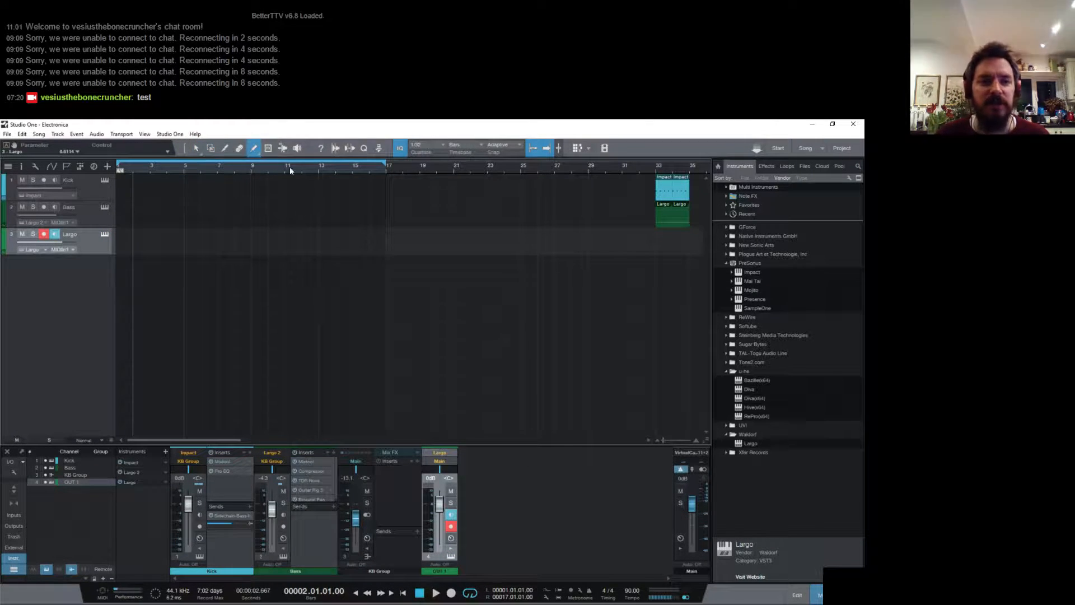
left_click_drag(121, 242, 137, 243)
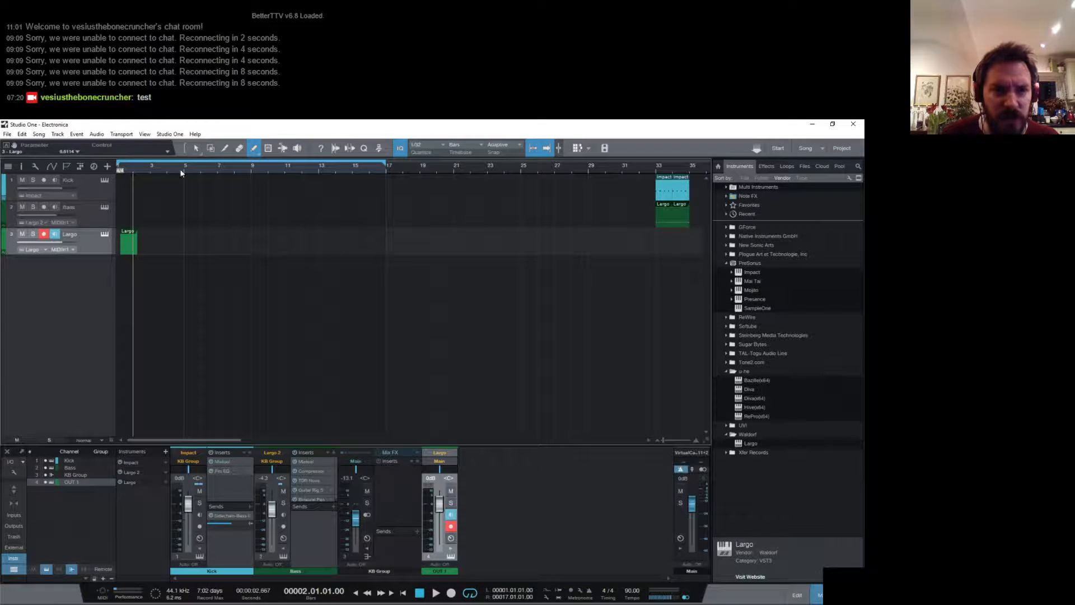
left_click(195, 148)
double_click(126, 248)
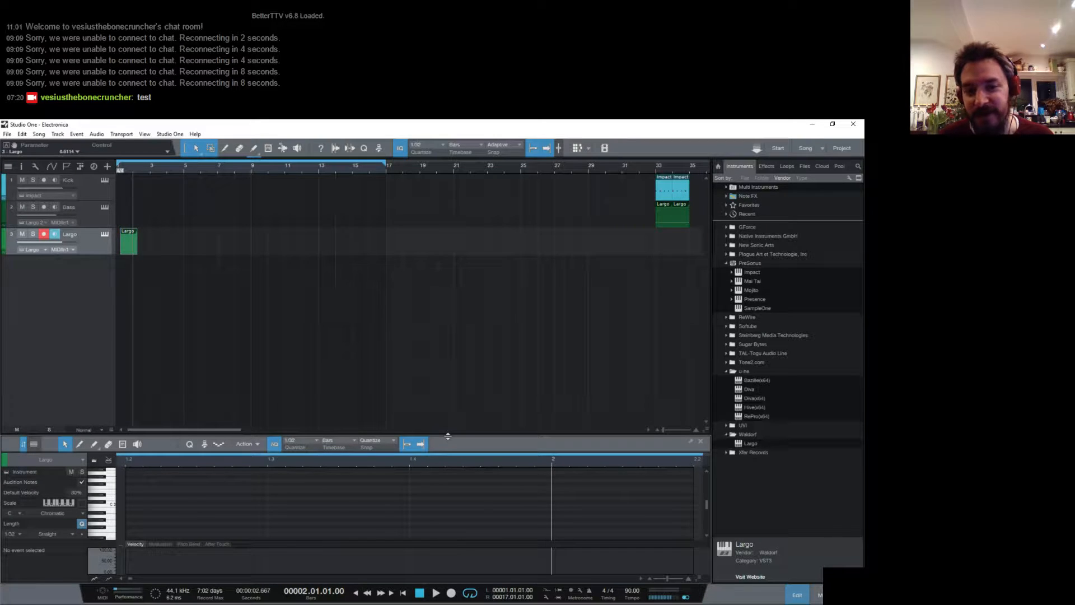
left_click_drag(439, 434, 469, 344)
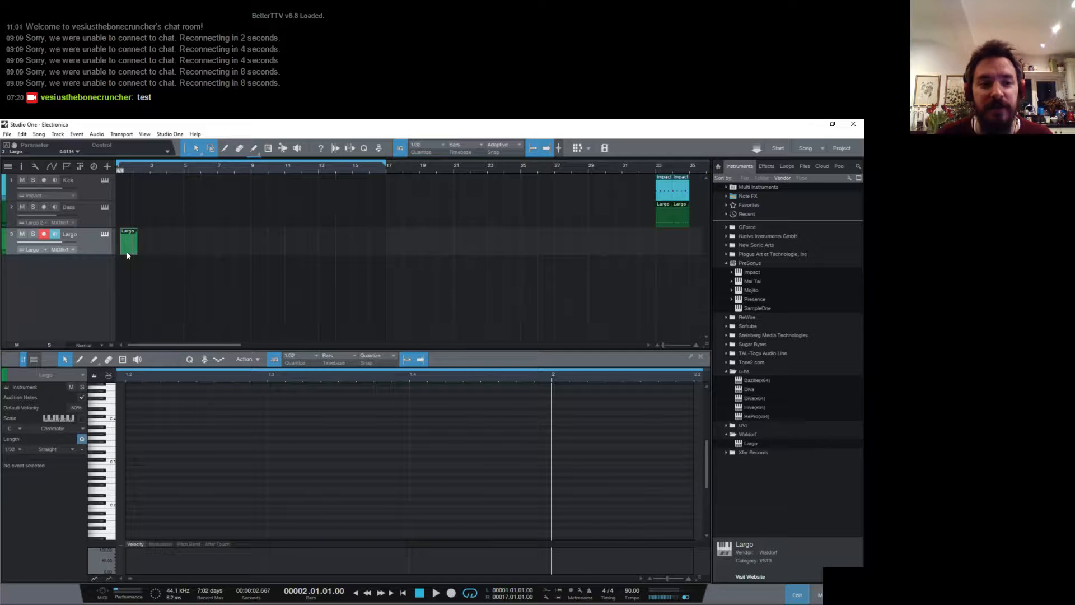
left_click_drag(128, 255, 123, 256)
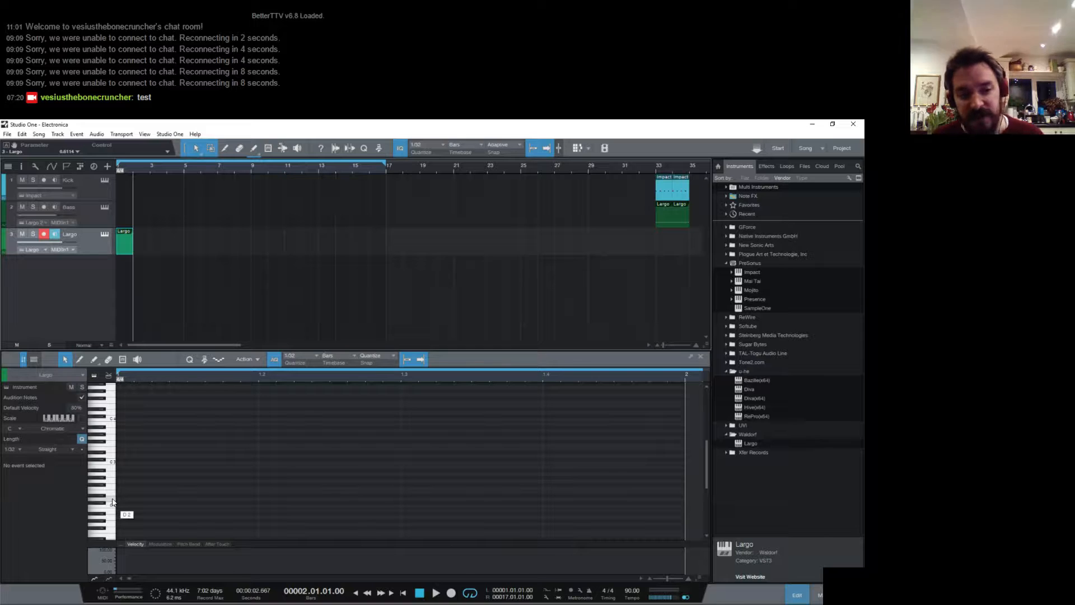
- Draw a D major chord in the part from D3, A3 and F#3 notes, each one bar long
left_click(106, 460)
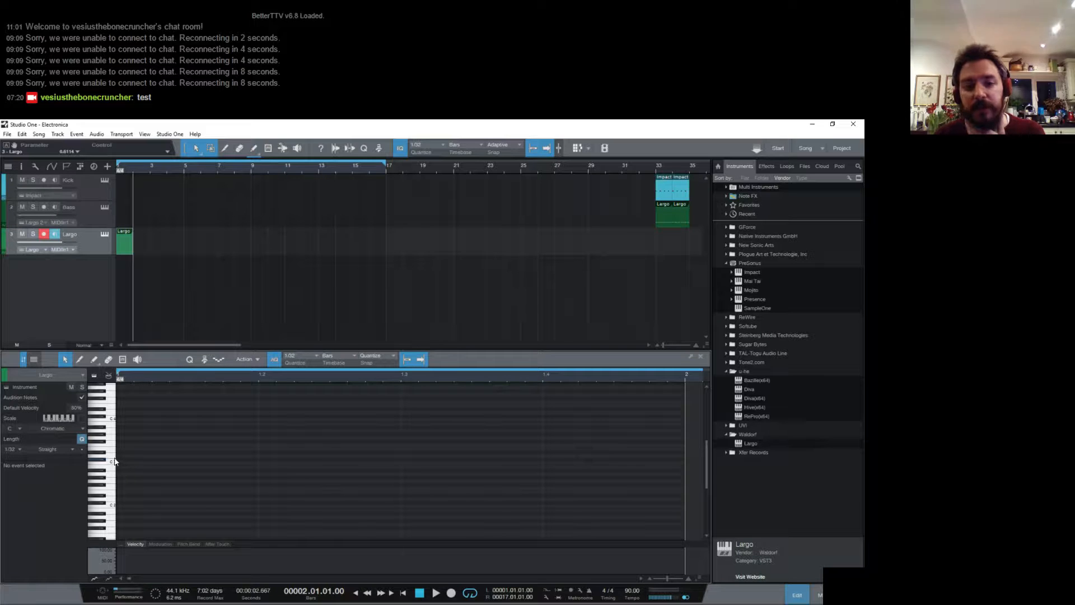
left_click_drag(122, 454, 680, 441)
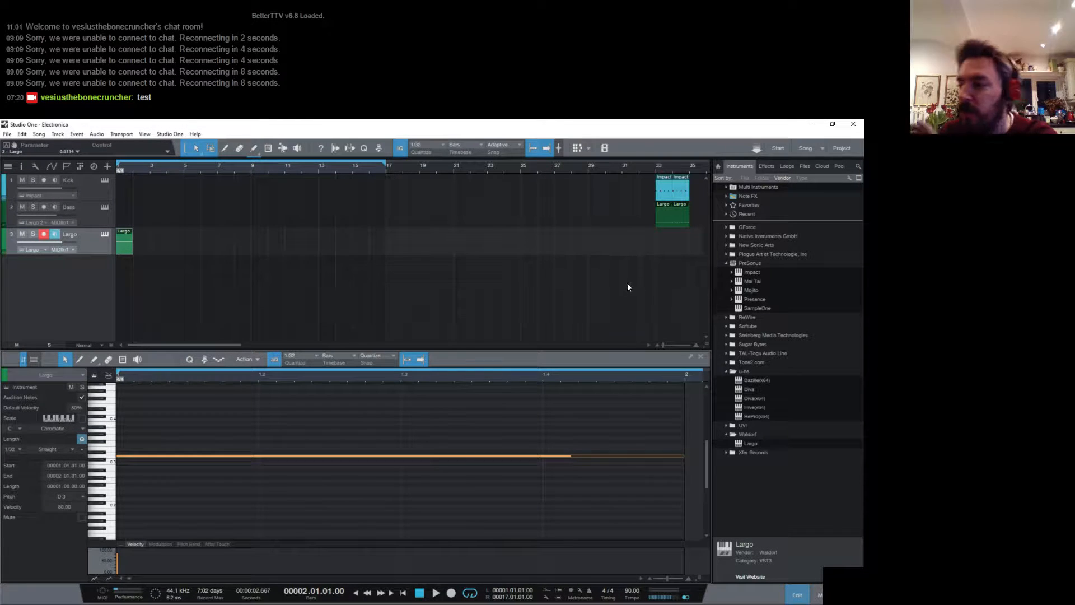
scroll(605, 403, "up", 1)
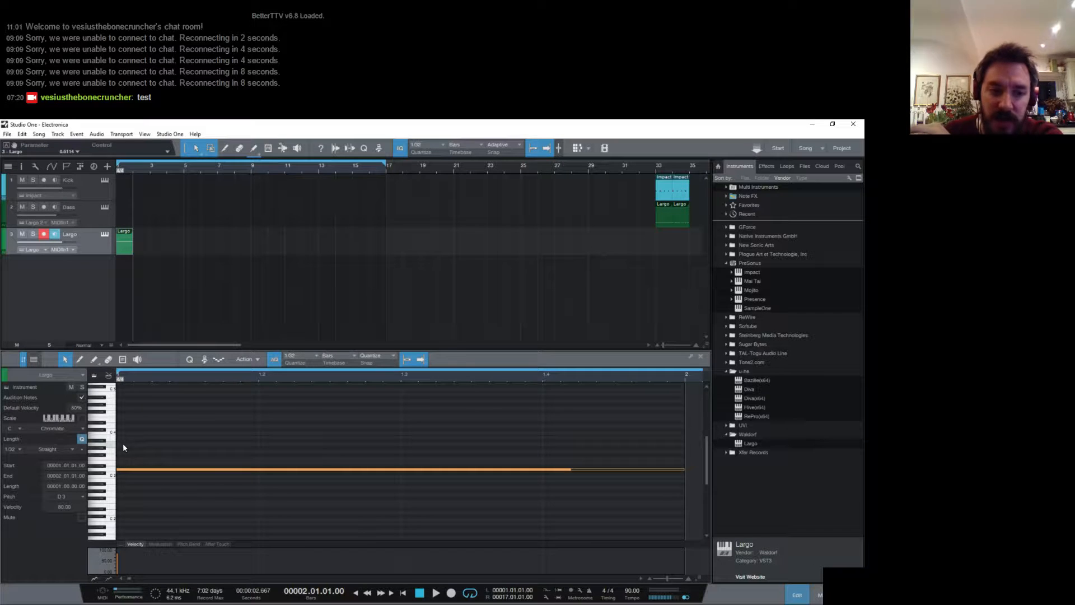
left_click_drag(122, 442, 692, 426)
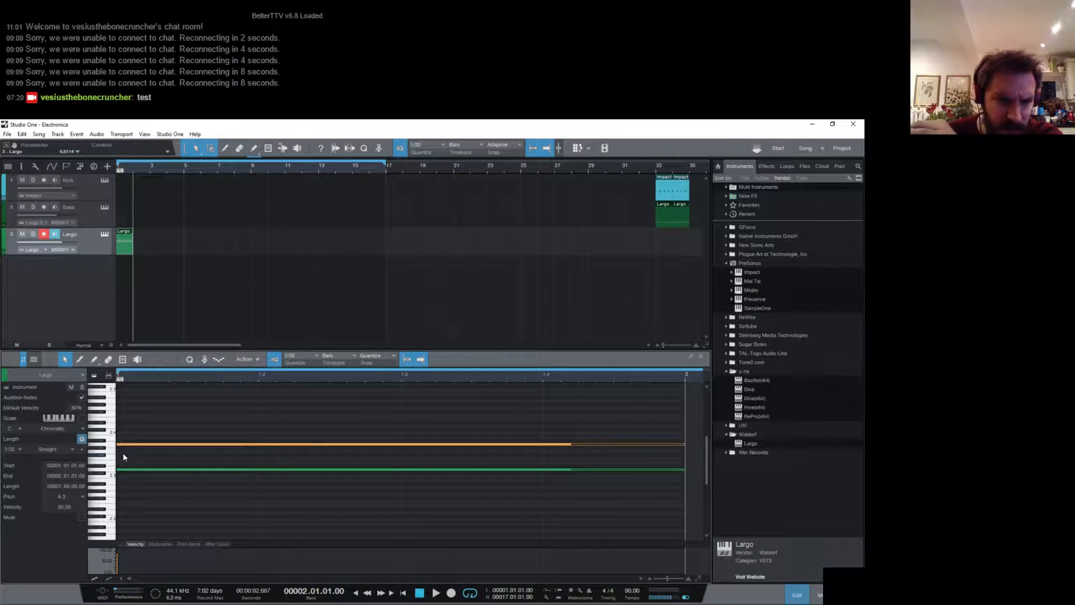
left_click_drag(122, 453, 690, 454)
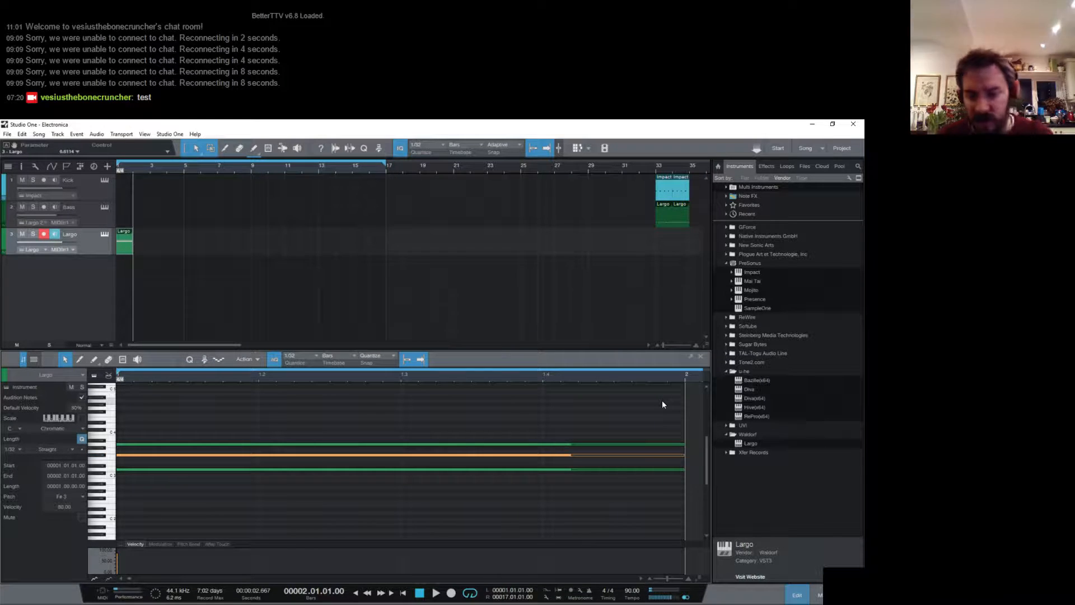
- Play back the chord and raise the Largo's filter 1 cutoff to brighten its sound
key("space")
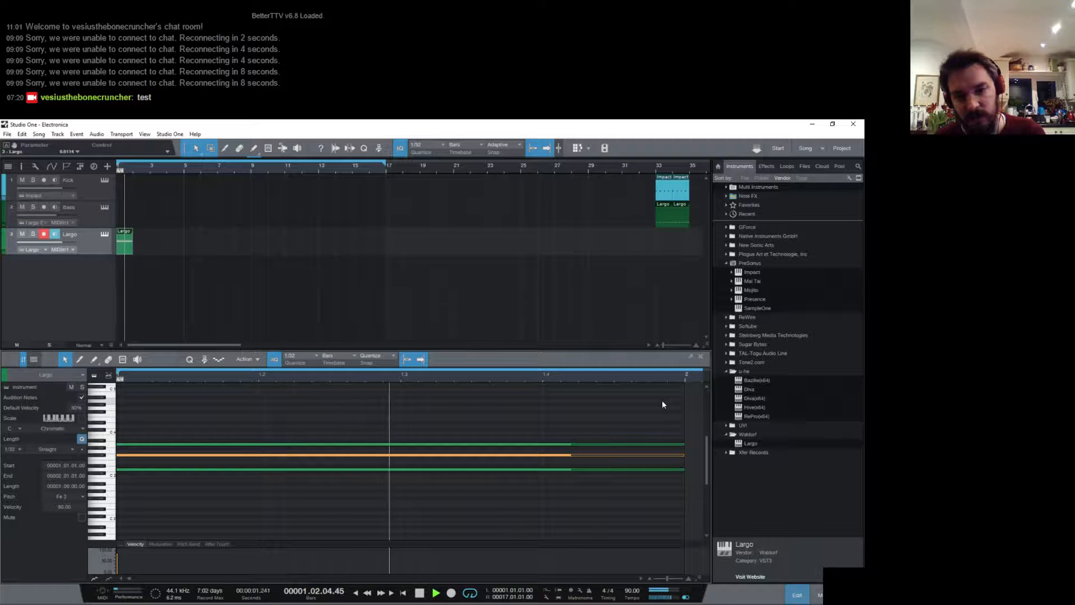
key("space")
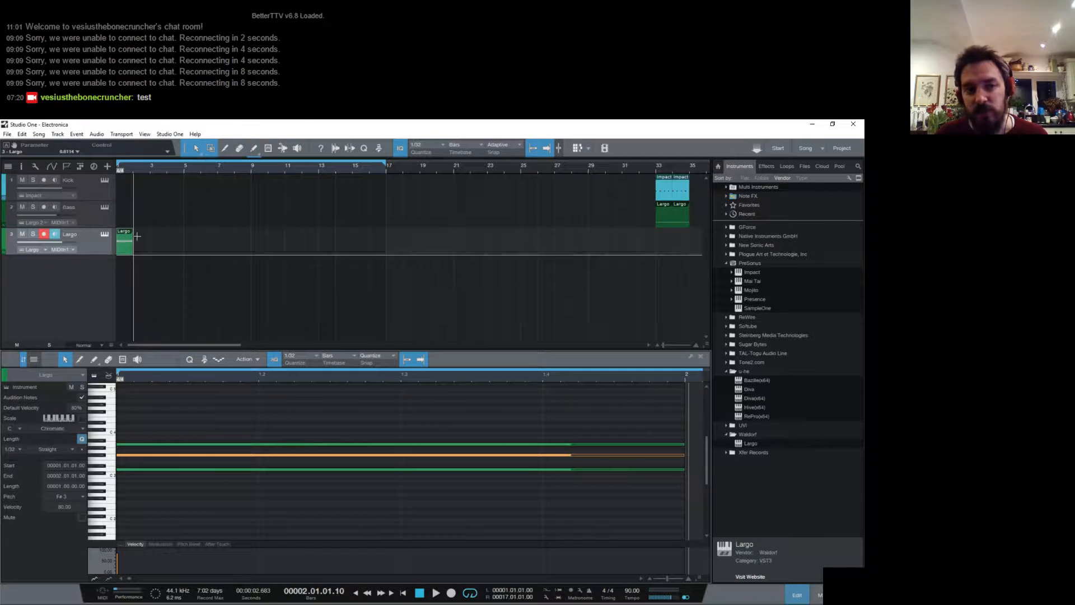
left_click(106, 234)
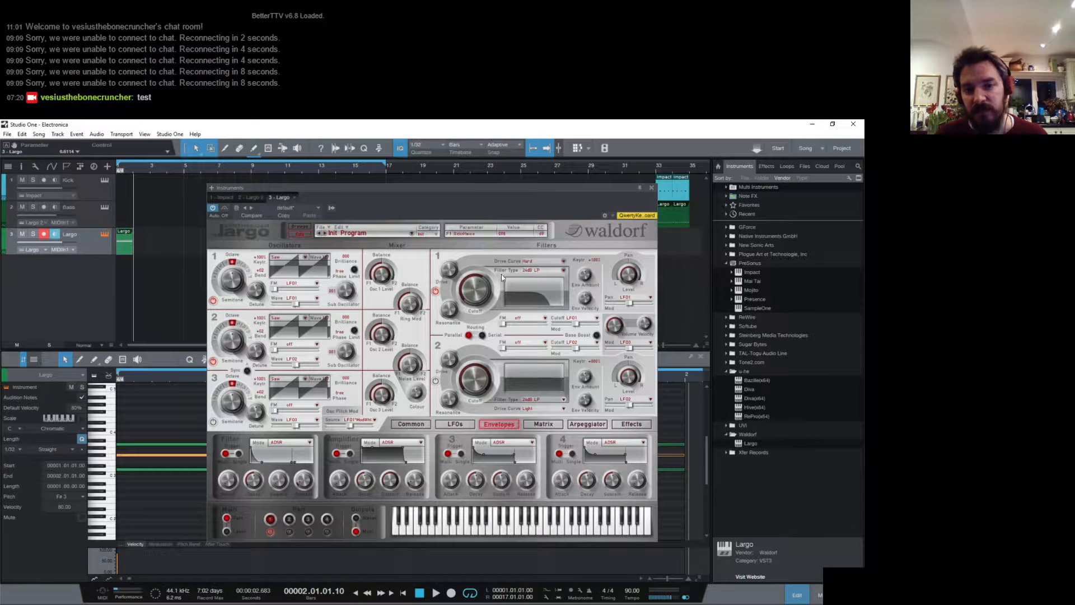
left_click_drag(475, 283, 479, 278)
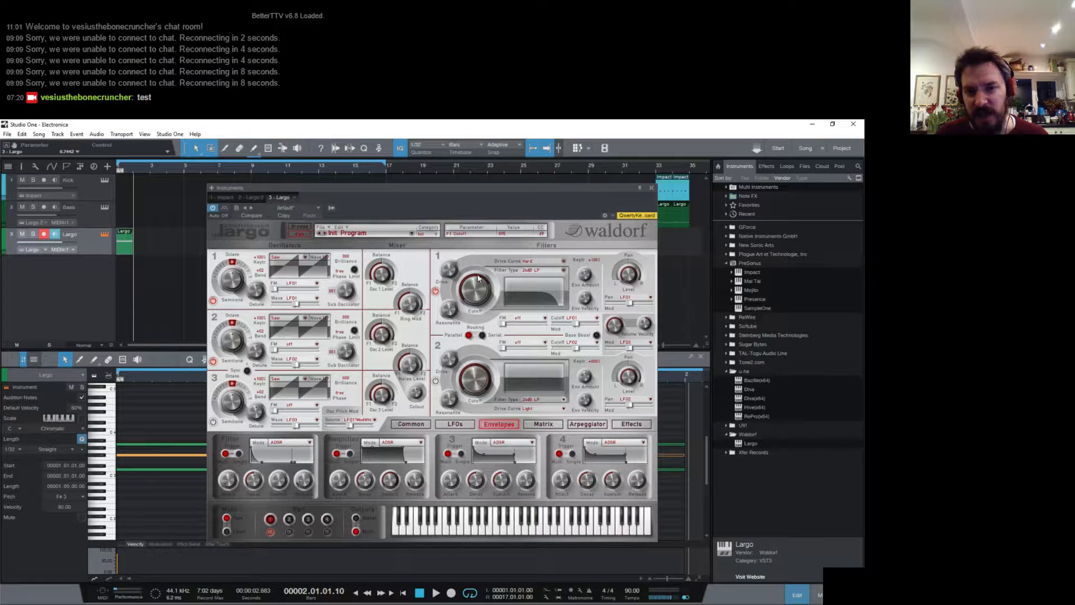
left_click(651, 188)
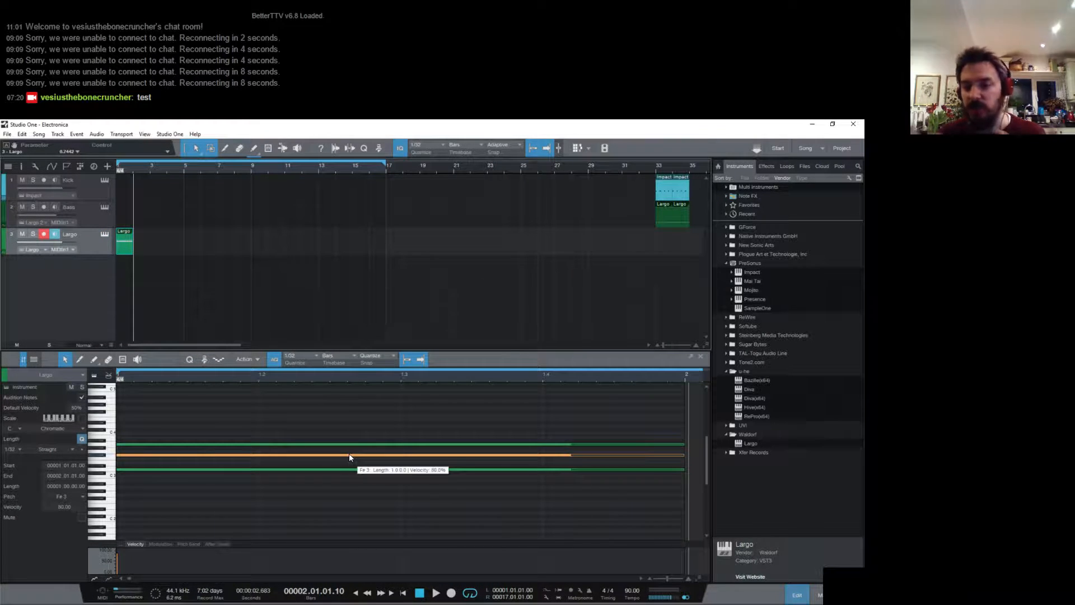
key("space")
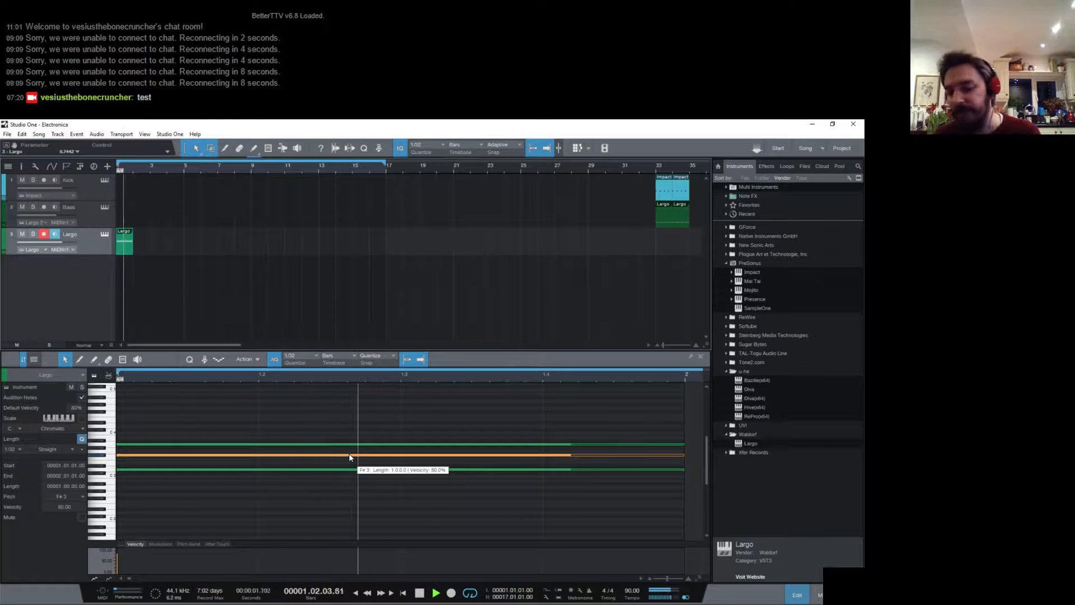
key("space")
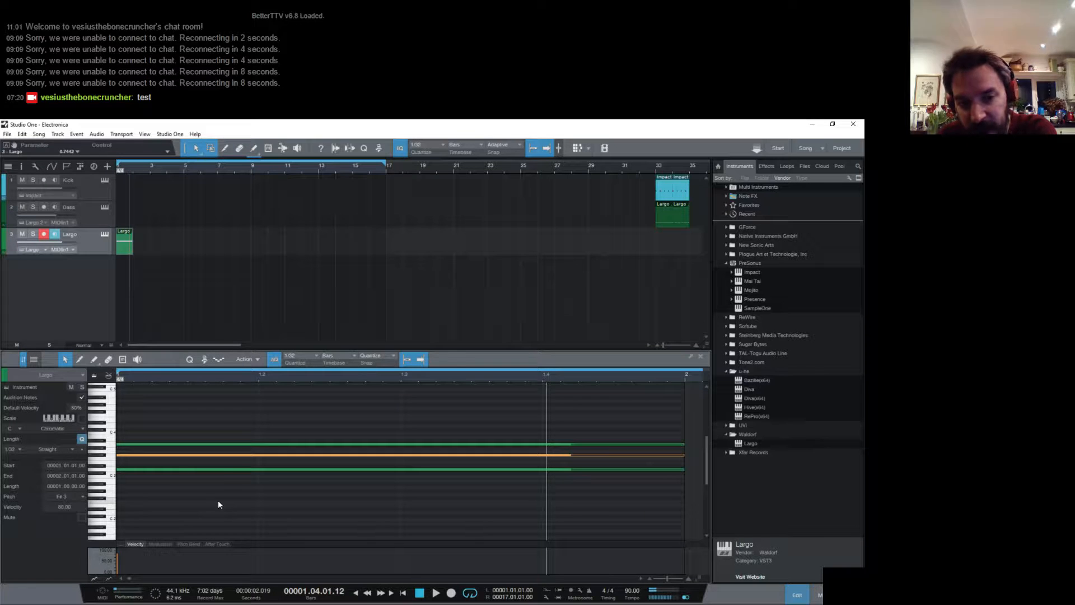
- Try transposing the whole D major chord up a semitone by moving all three notes together
left_click_drag(218, 504, 204, 423)
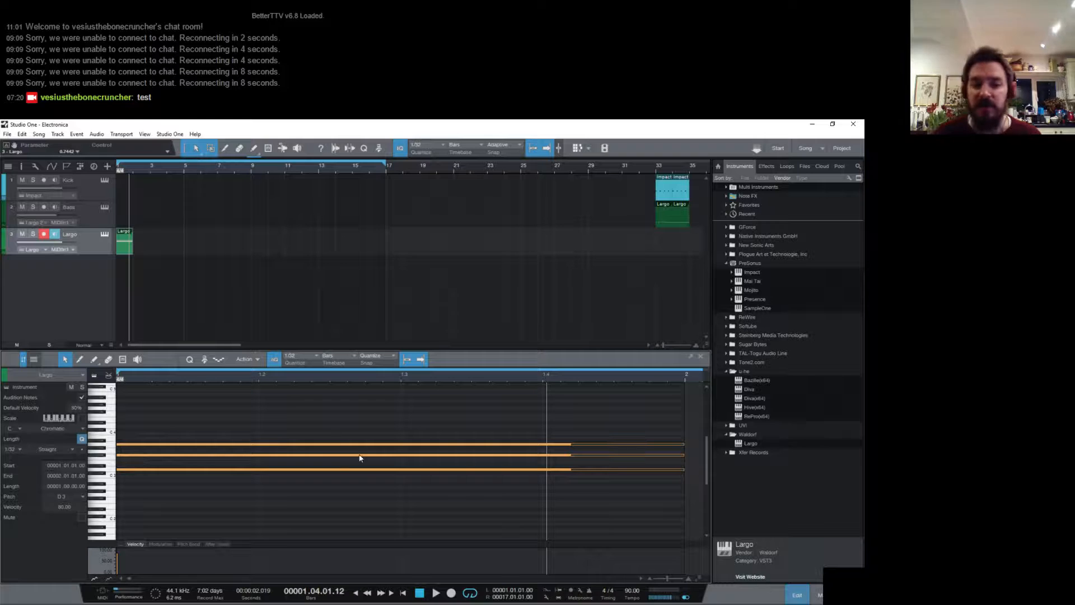
mouse_move(327, 455)
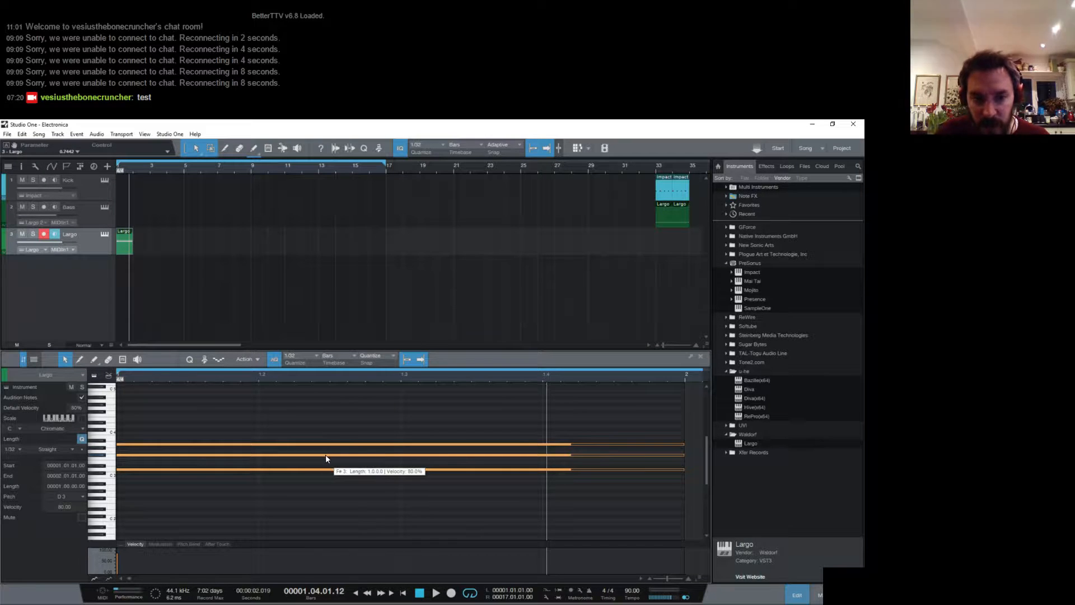
mouse_move(326, 456)
left_mouse_down()
mouse_move(330, 434)
mouse_move(328, 450)
left_mouse_up()
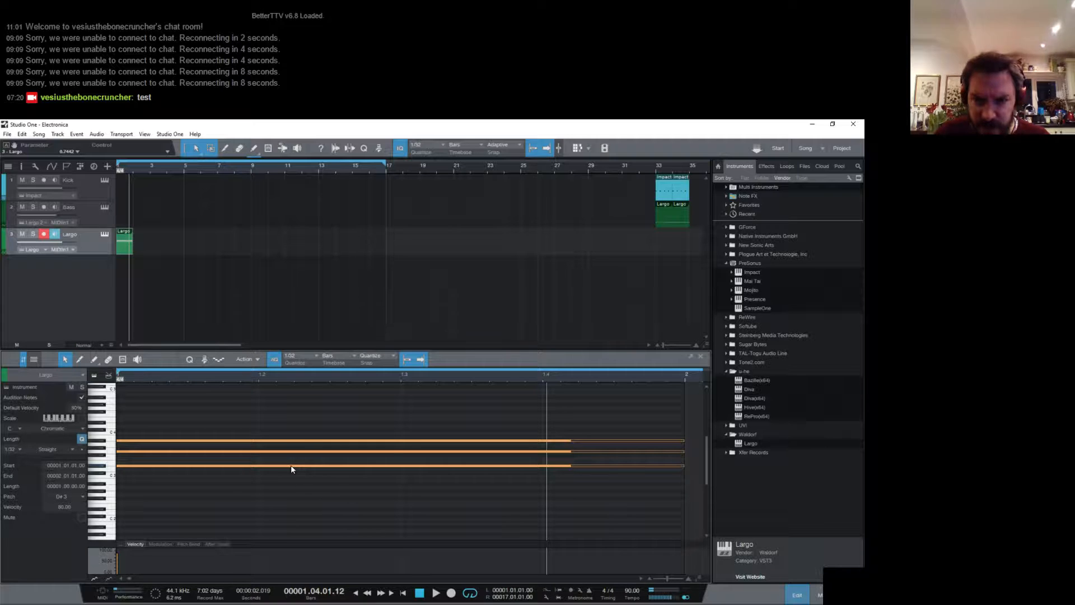
mouse_move(291, 469)
left_click(294, 504)
- Try an open voicing of the D chord with F#3 moved up an octave to F#4, and play it back
left_click_drag(291, 471, 300, 412)
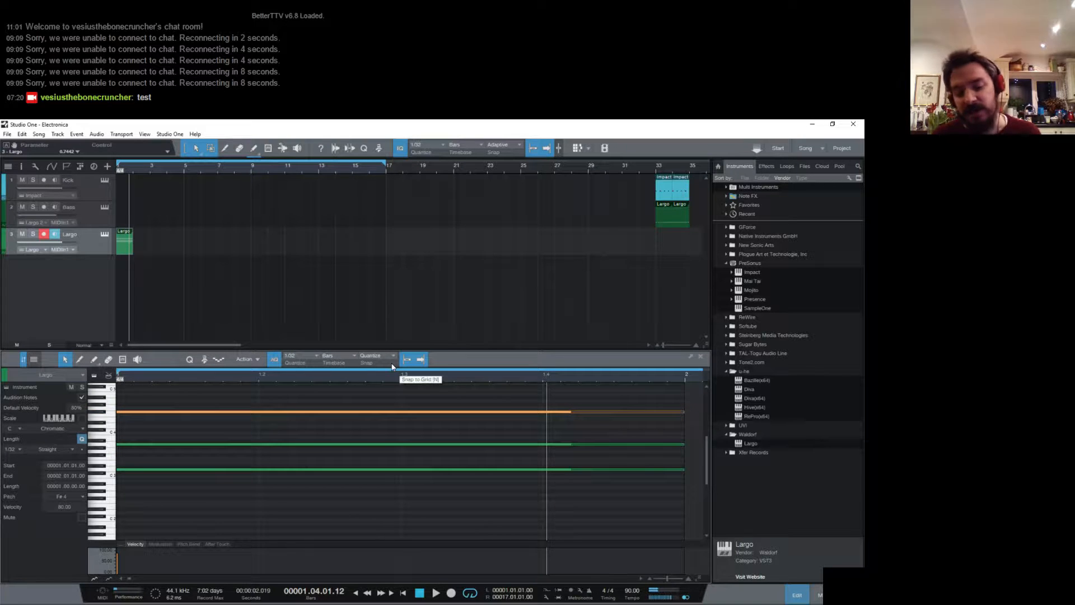
key("comma")
key("space")
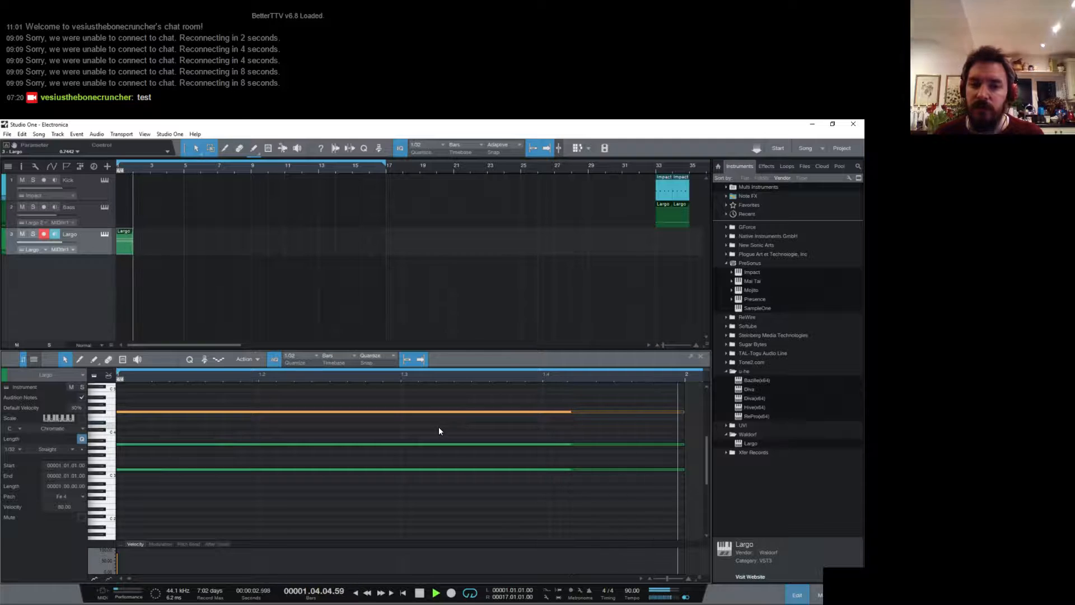
key("space")
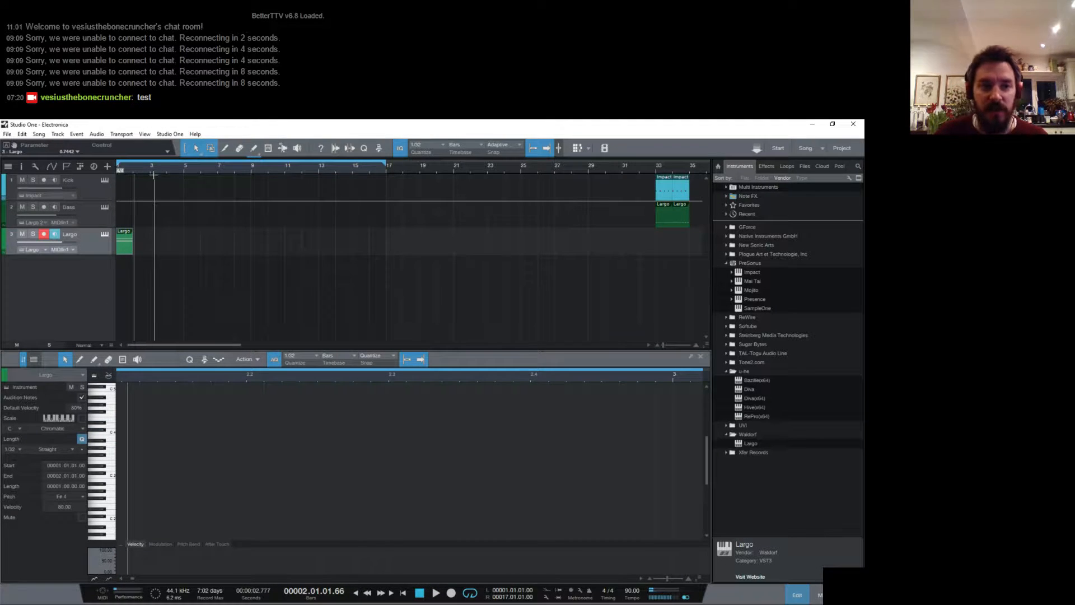
- Reopen the Largo part's notes, try the D chord inverted as F#3, A3 and D4, and play it
scroll(215, 168, "down", 2)
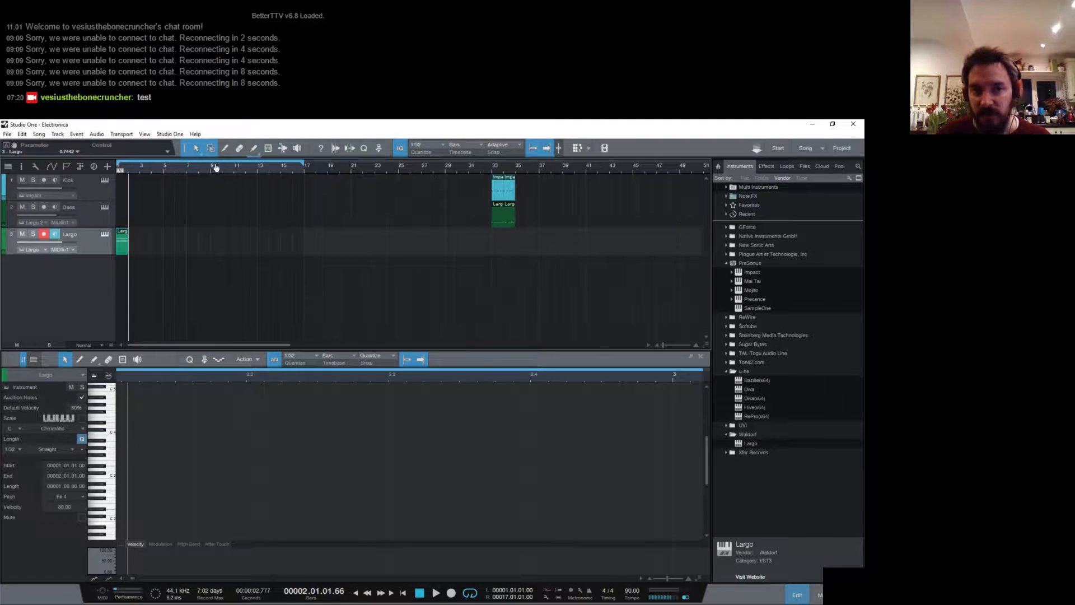
double_click(124, 251)
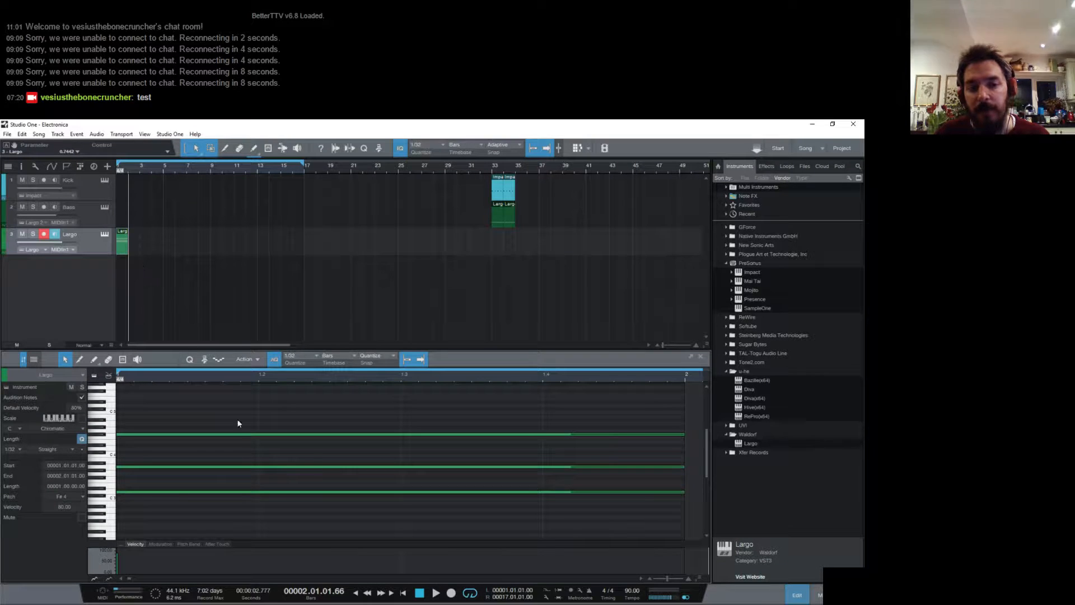
left_click_drag(333, 379, 336, 368)
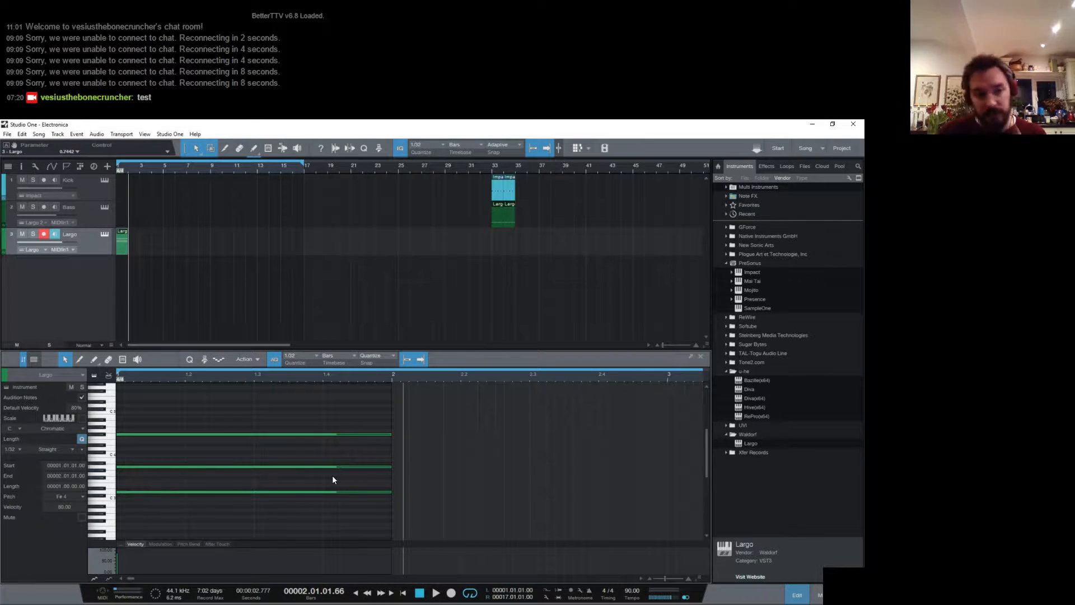
mouse_move(260, 434)
left_mouse_down()
mouse_move(260, 487)
mouse_move(260, 476)
mouse_move(273, 493)
mouse_move(271, 448)
left_mouse_up()
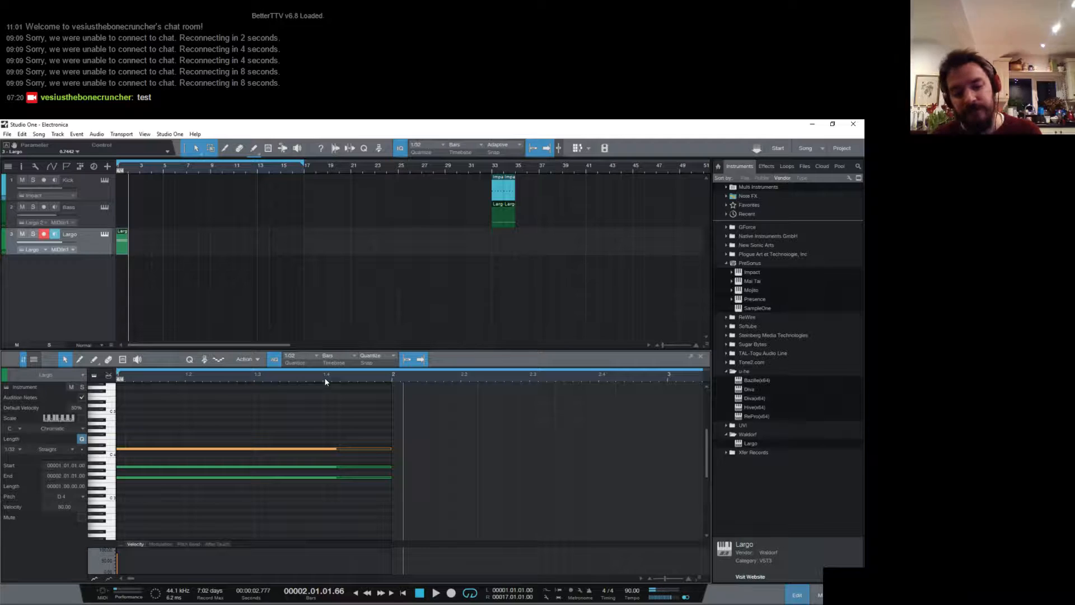
key("space")
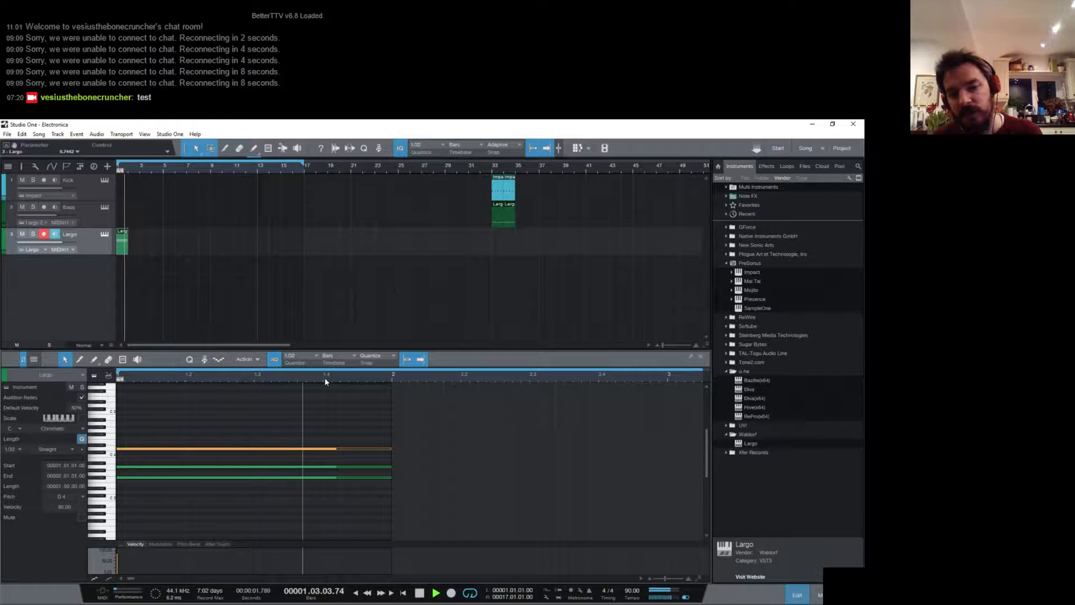
key("space")
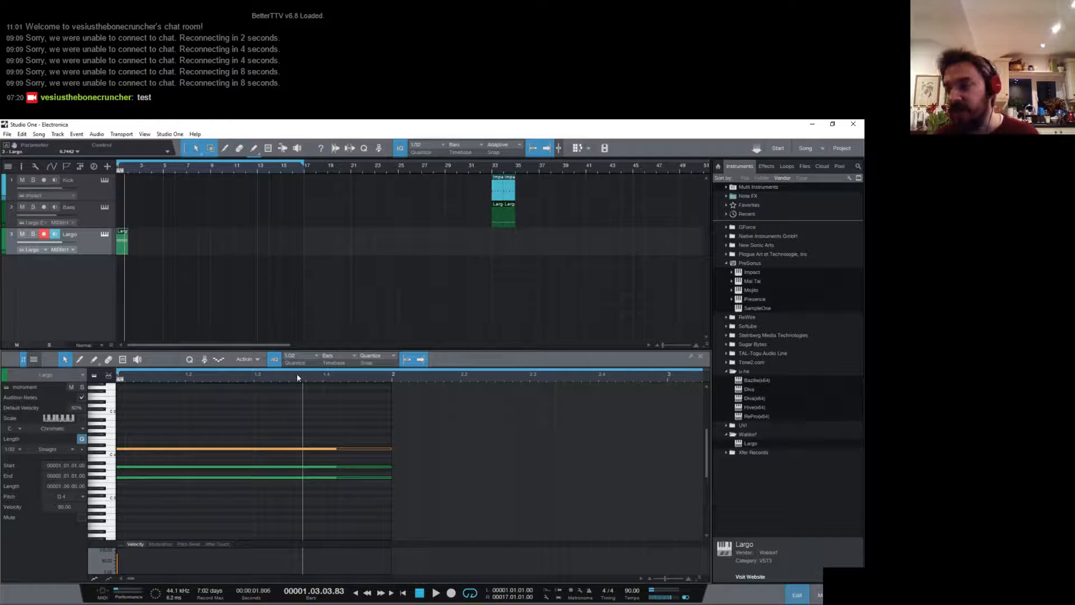
- Try the next inversion by moving F#3 up to F#4 above A3 and D4, and play it back
left_click(268, 477)
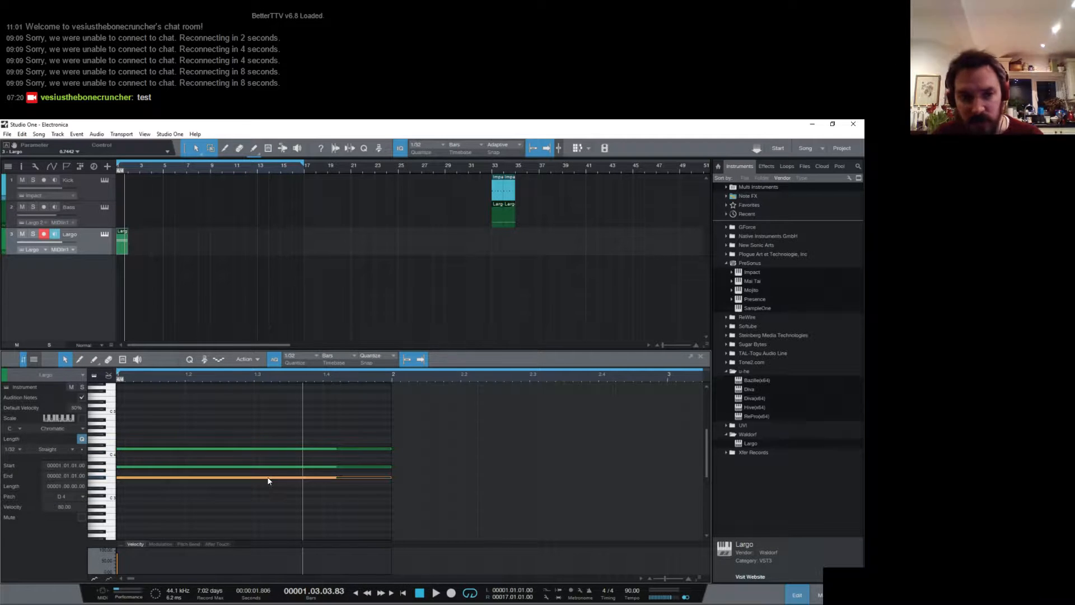
left_click_drag(267, 478, 267, 433)
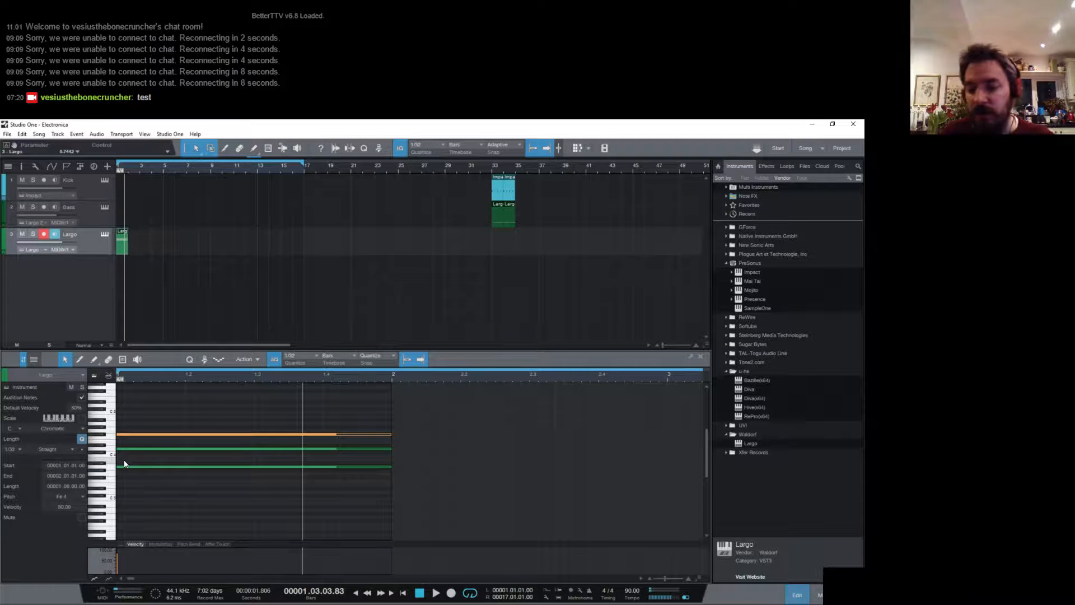
key("space")
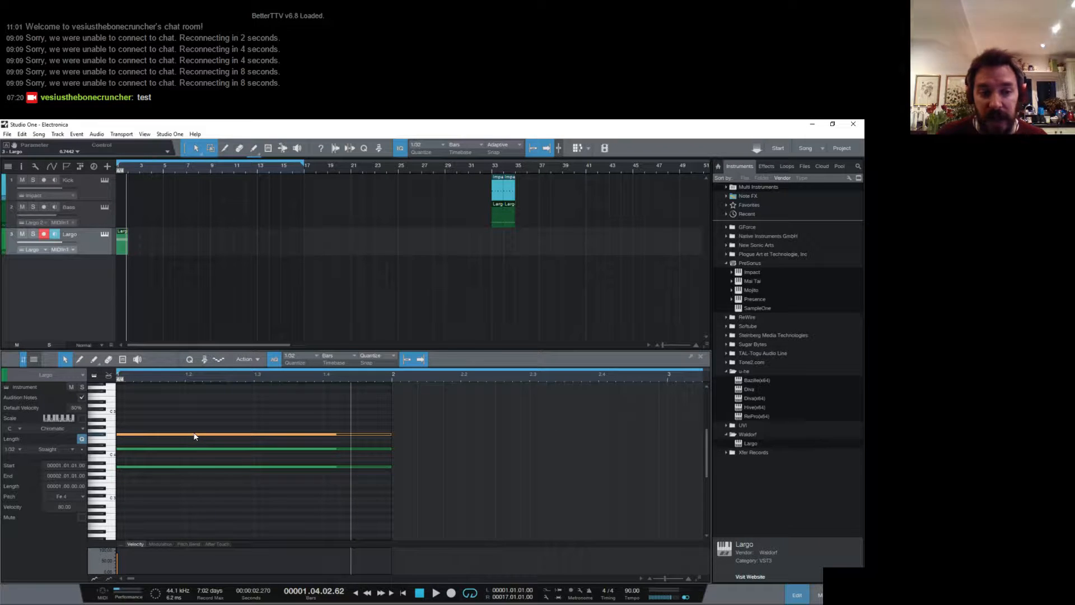
- Bring the inverted notes back down to the root-position voicing D3, F#3 and A3
left_click_drag(195, 434, 194, 492)
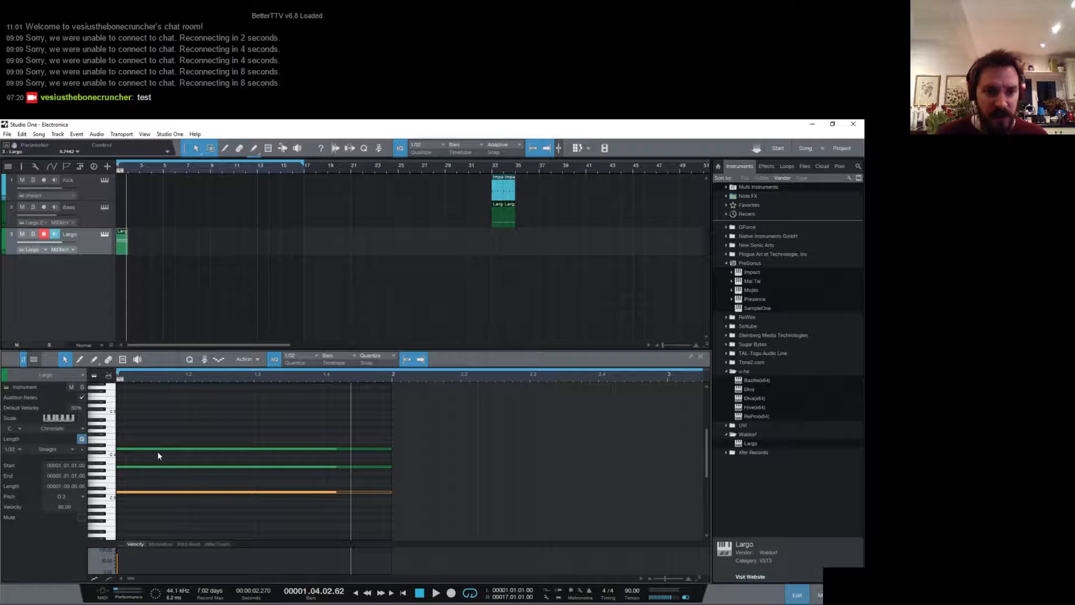
mouse_move(158, 450)
left_mouse_down()
mouse_move(157, 479)
mouse_move(172, 446)
mouse_move(160, 453)
left_mouse_up()
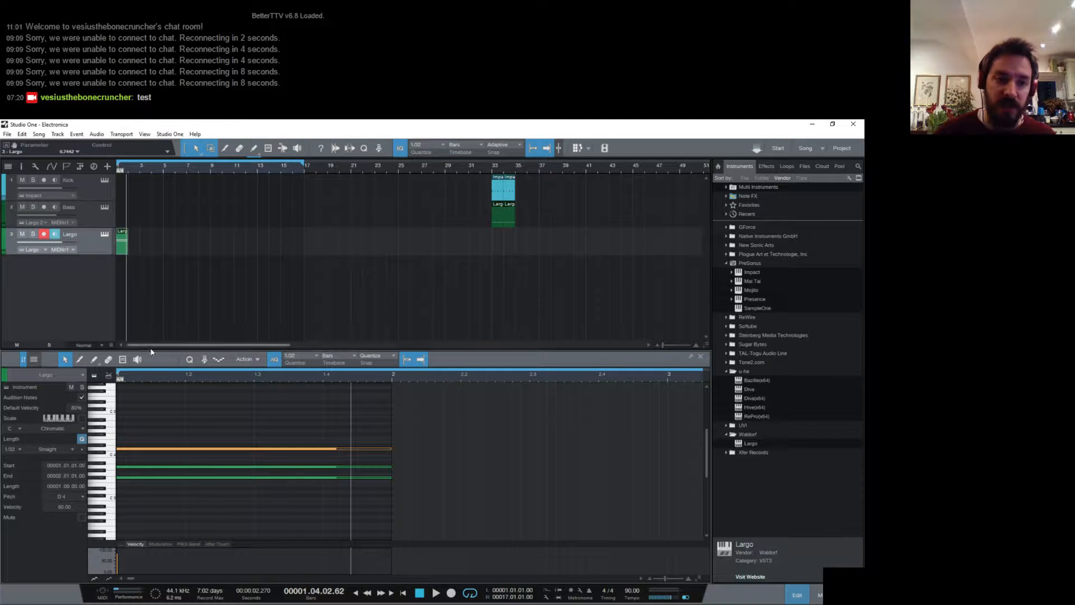
left_click_drag(182, 451, 179, 489)
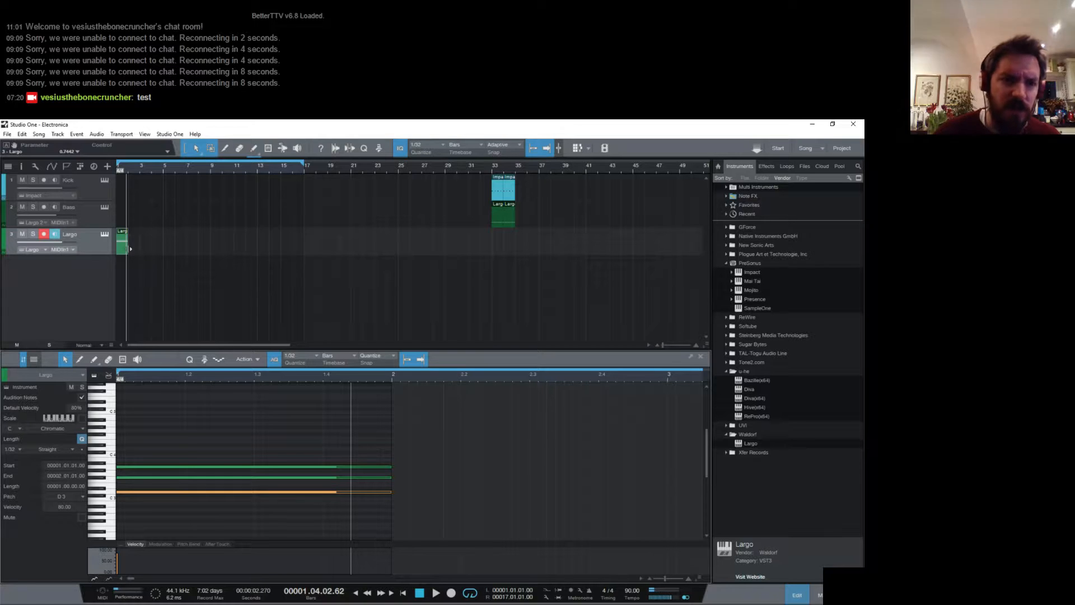
- Lengthen the Largo part to four bars and duplicate the bar 1 D major chord into bar 2
left_click_drag(128, 249, 163, 259)
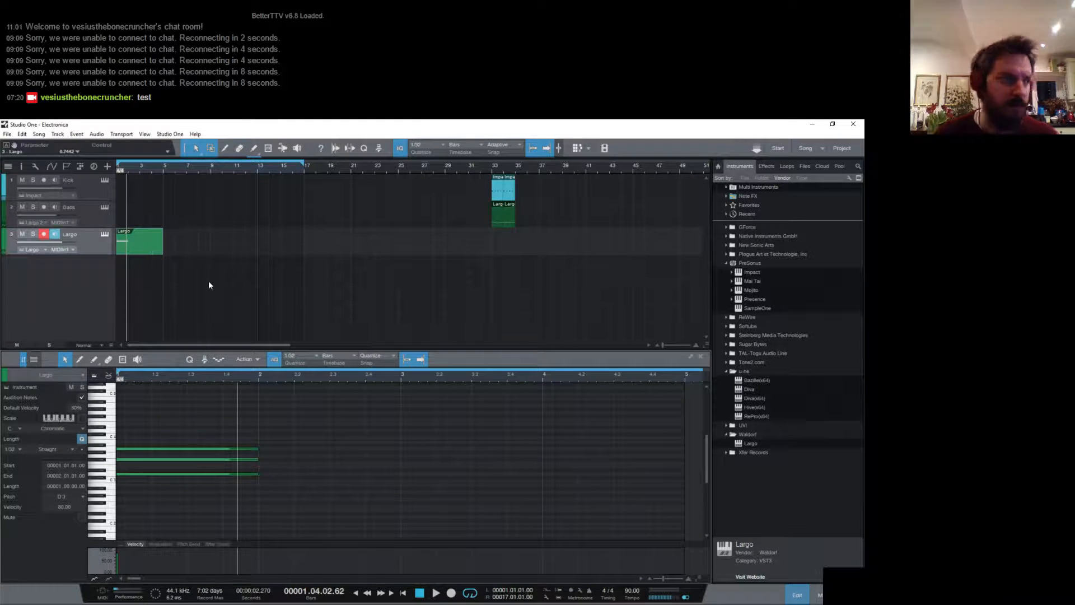
left_click_drag(169, 412, 223, 492)
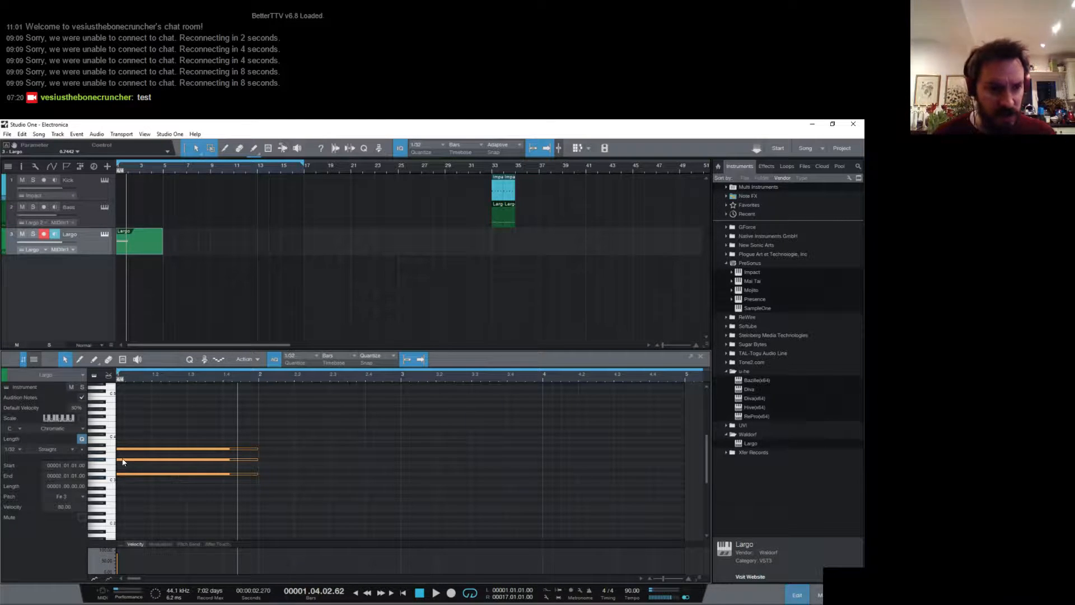
key("d")
left_click(314, 487)
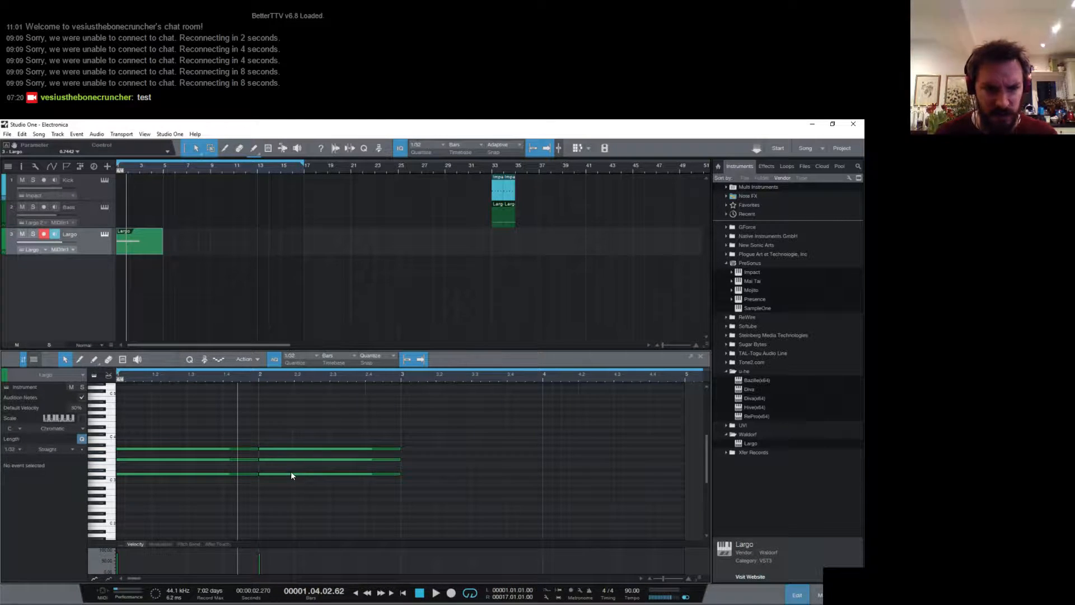
- Transpose the bar 2 chord up to G major (G3, B3, D4) and play back the first two bars
left_click(103, 462)
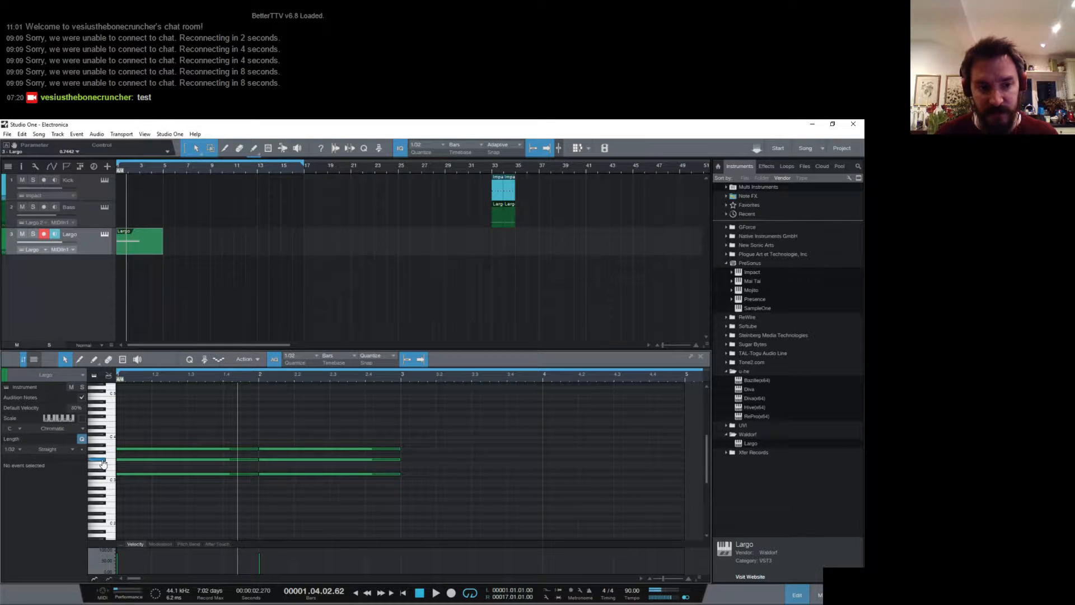
left_click_drag(282, 459, 284, 432)
left_click(284, 473)
key("space")
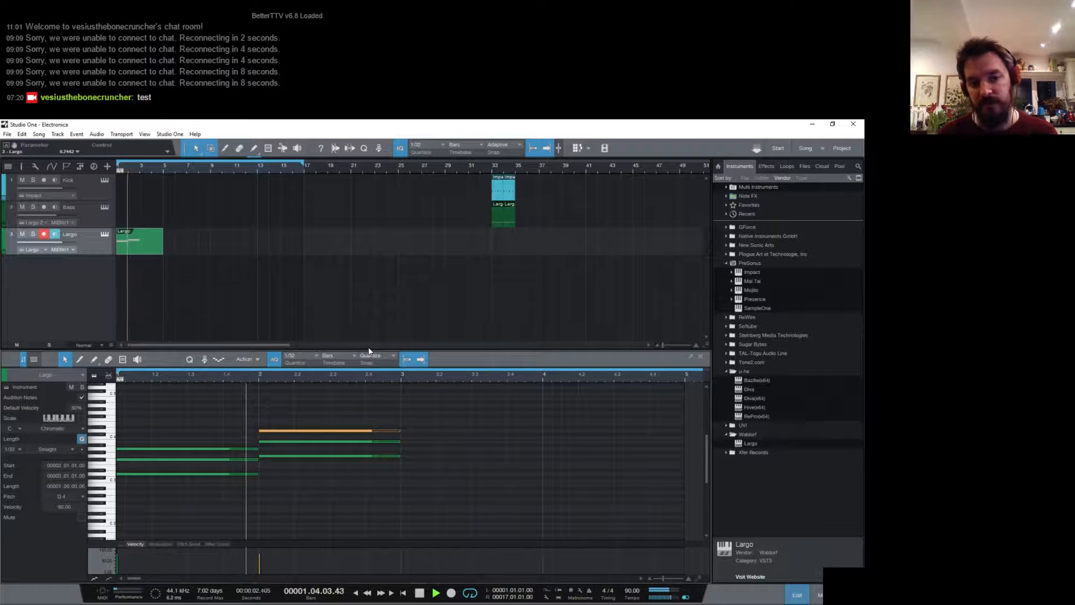
key("space")
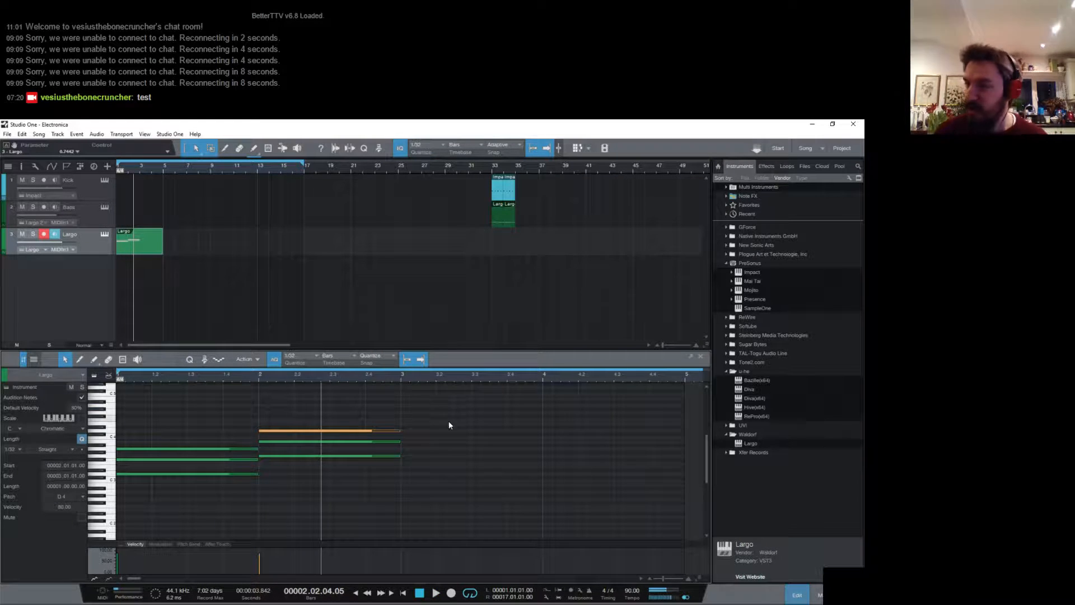
- Duplicate the G chord into bar 3, transpose the copy up to A major with A3 as its lowest note, and play it
left_click_drag(392, 481, 333, 409)
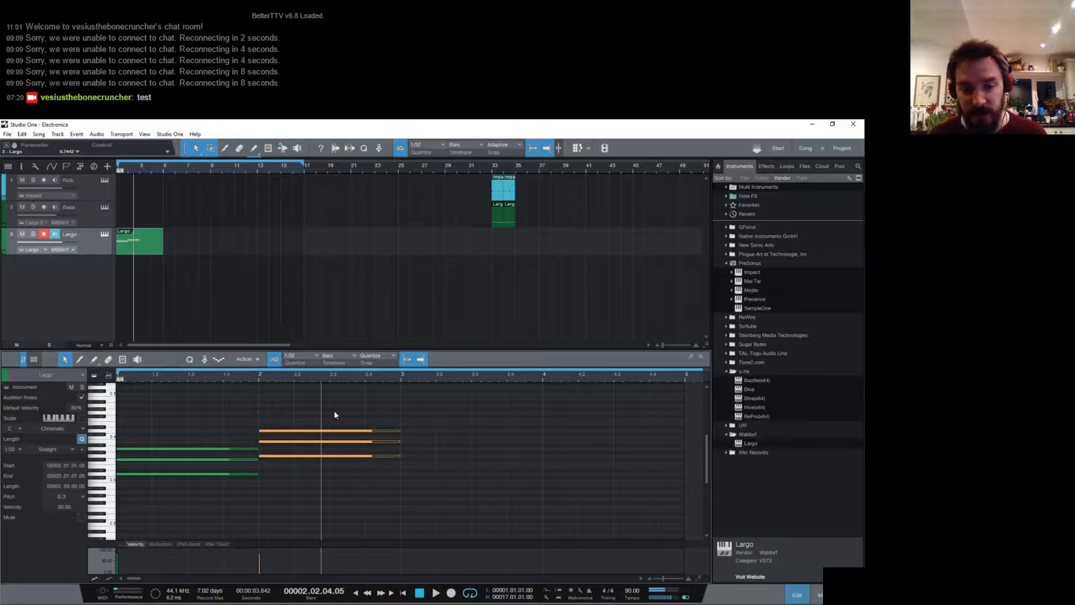
key("ctrl+d")
left_click(479, 500)
left_click_drag(445, 456, 413, 391)
left_click(398, 379)
key("space")
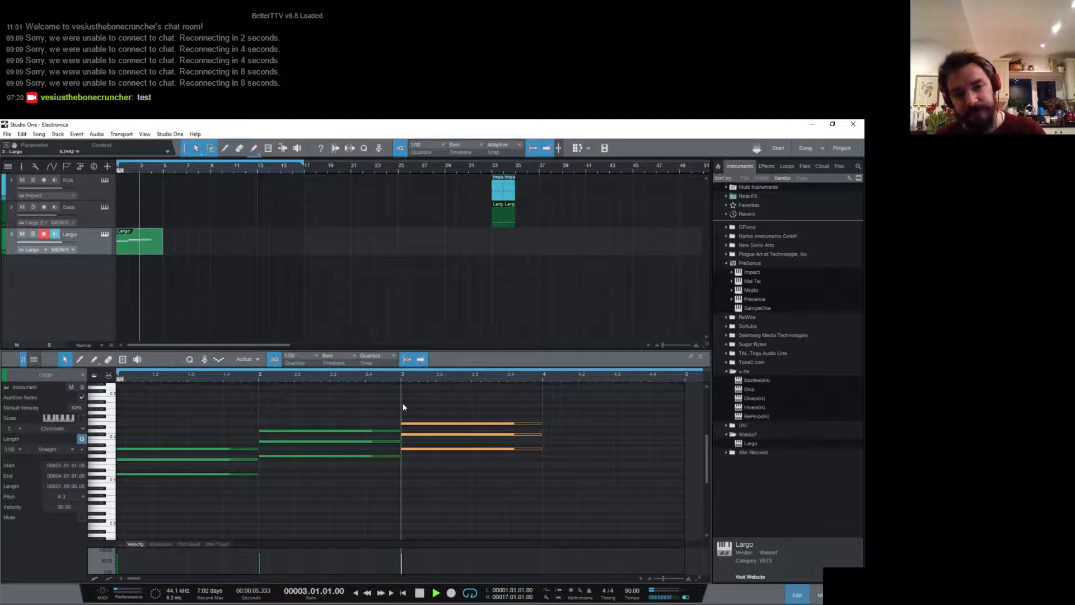
key("space")
- Duplicate the A chord into bar 4, transpose the copy down to the D3 major chord, and play the progression
left_click_drag(521, 474, 497, 419)
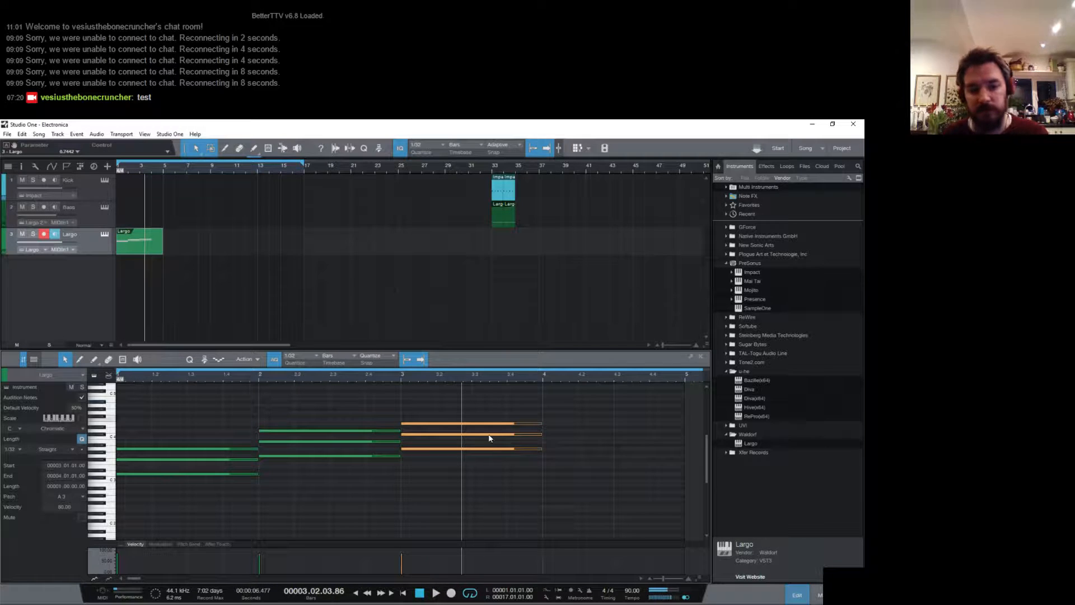
key("d")
left_click_drag(565, 407, 569, 473)
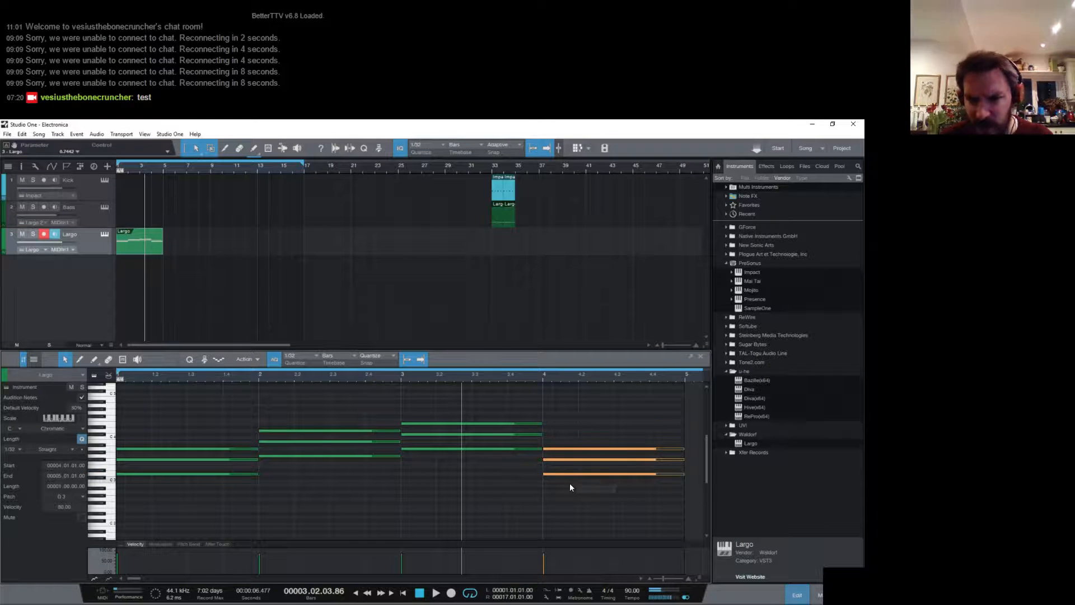
left_click(569, 482)
key("space")
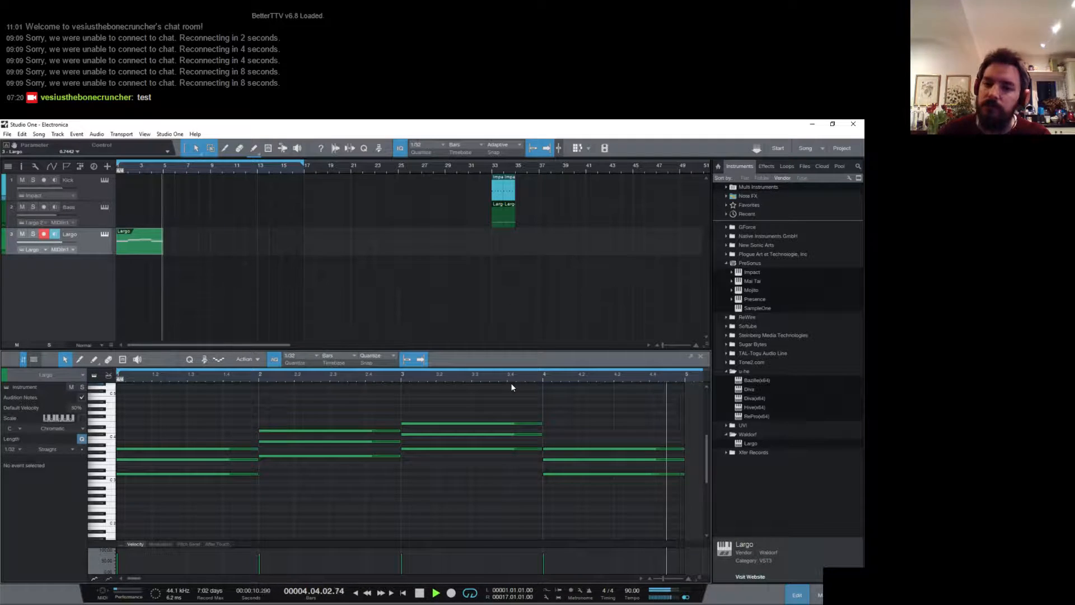
key("space")
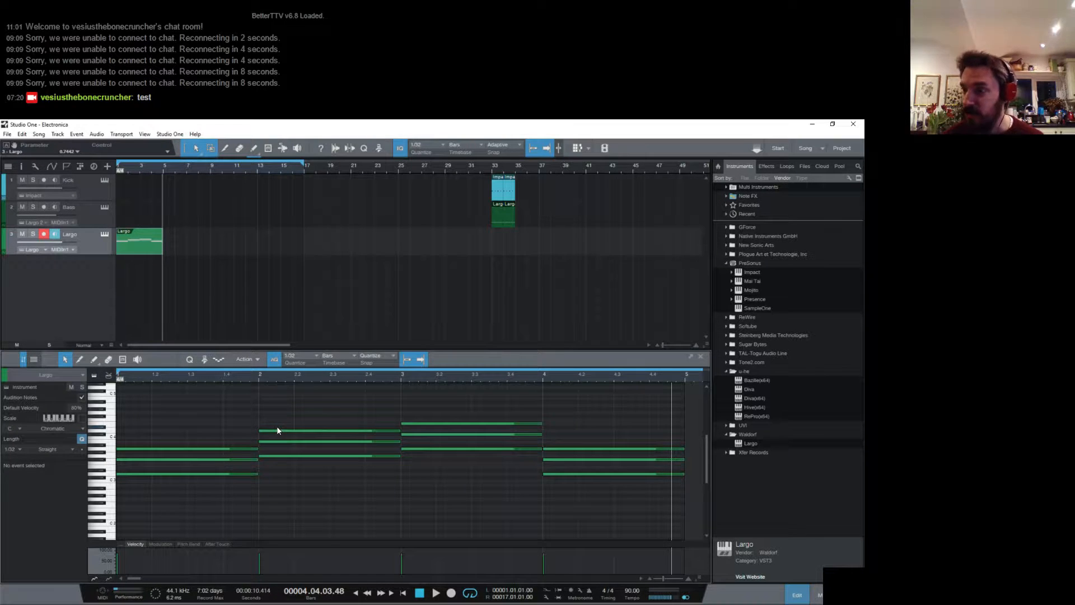
- Duplicate the four-bar Largo part and move the copy to bar 25
key("d")
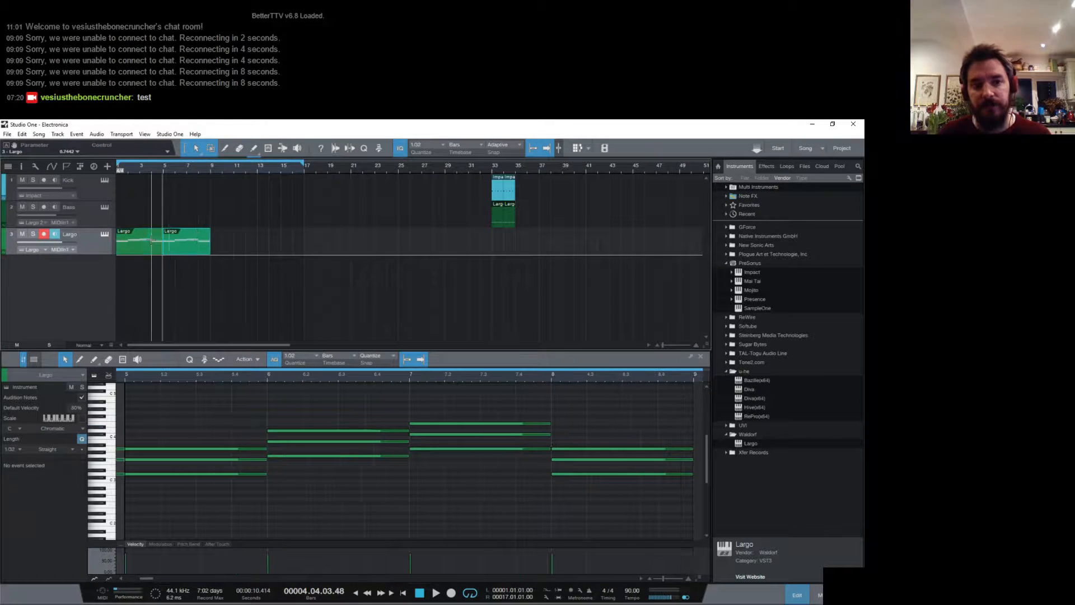
left_click_drag(196, 248, 421, 243)
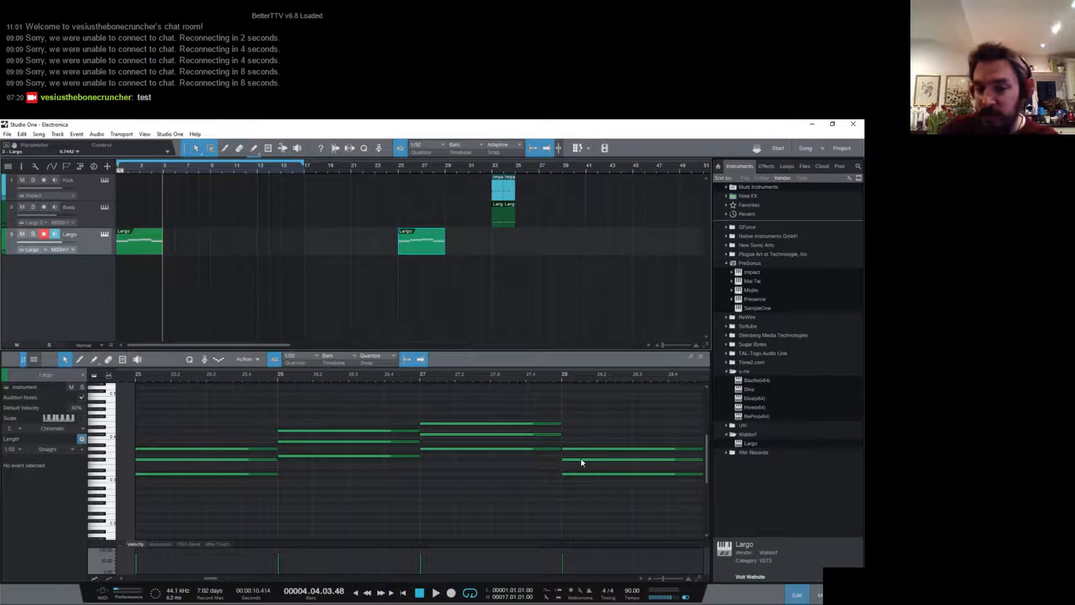
- In the copied part, raise the F#3 of the bar 28 D chord an octave to F#4
left_click_drag(599, 375, 504, 374)
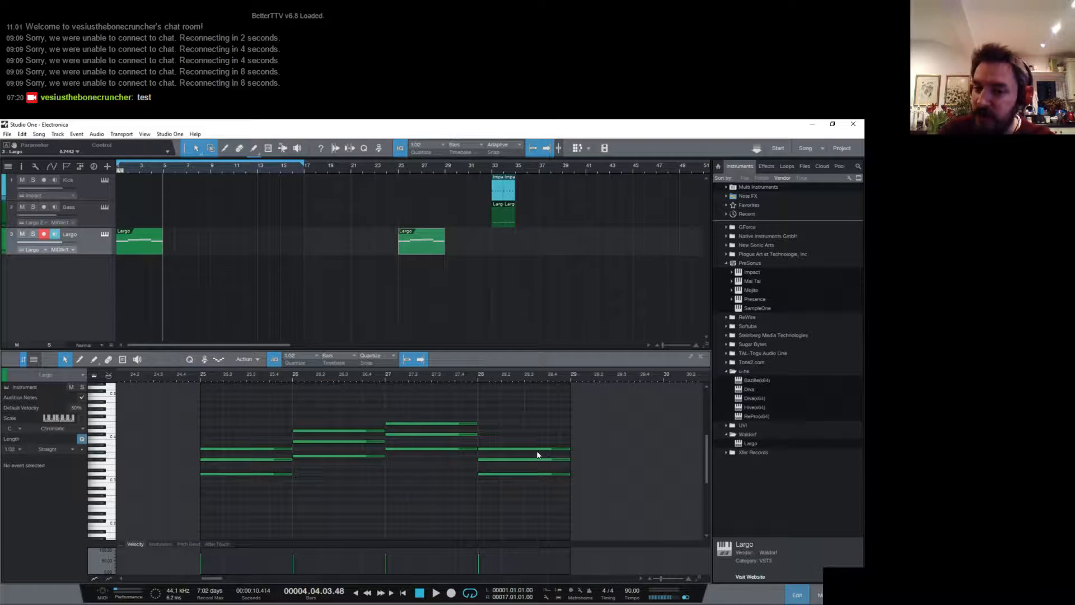
left_click_drag(526, 455, 520, 510)
left_click(515, 497)
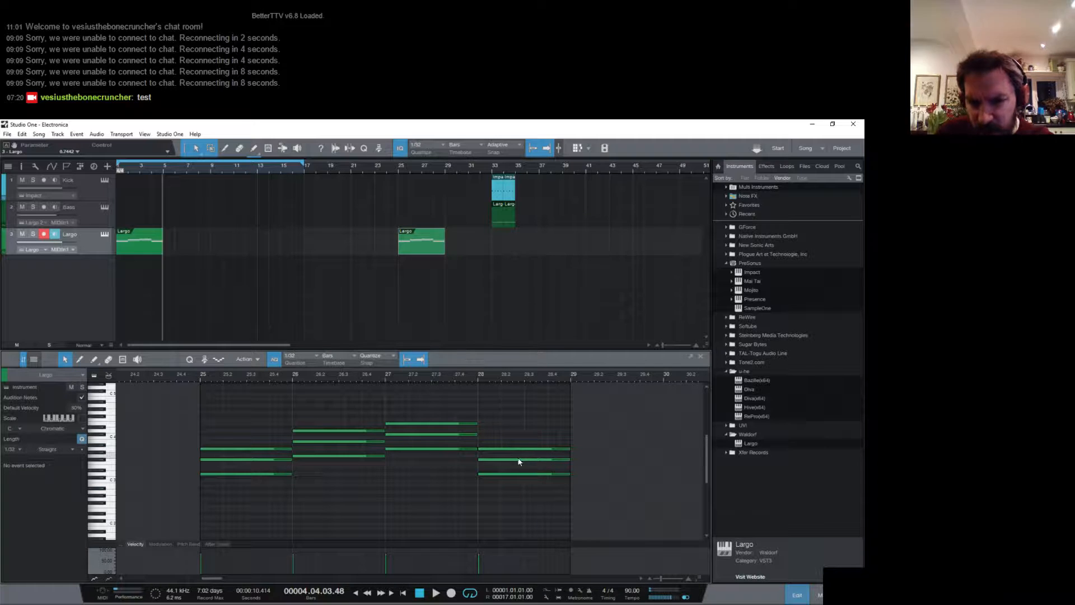
left_click_drag(502, 460, 500, 420)
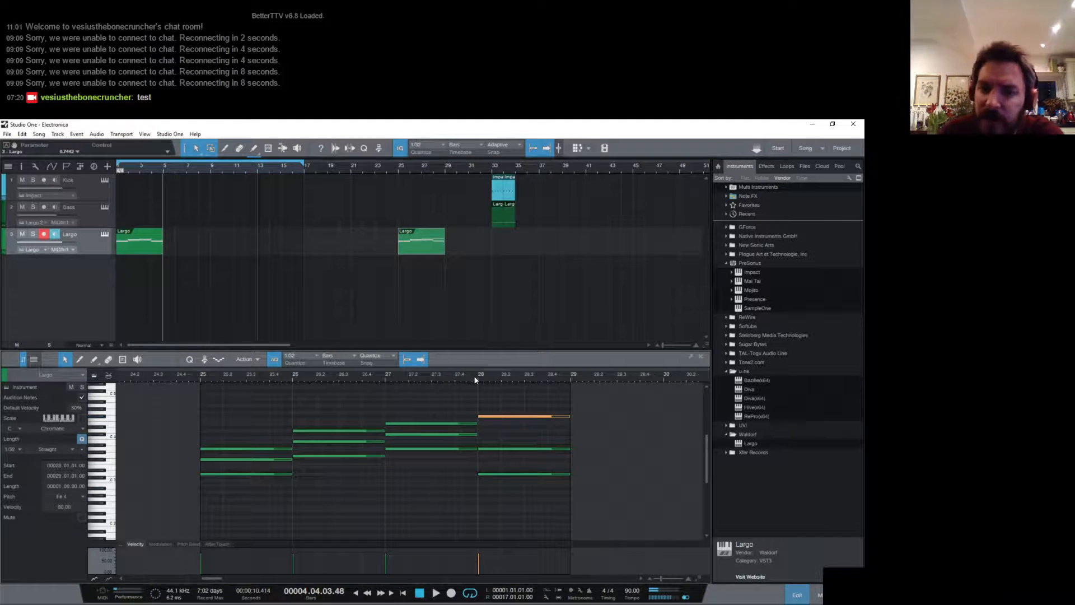
- Play the bar 28 D chord, and raise the D3 of the bar 25 chord an octave to D4
left_click(479, 379)
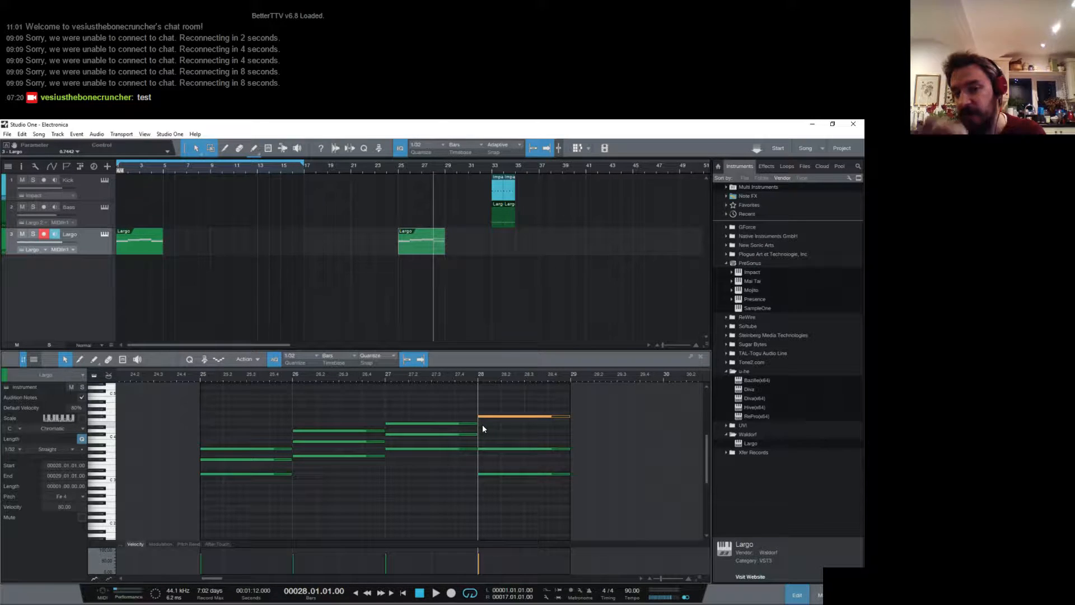
key("space")
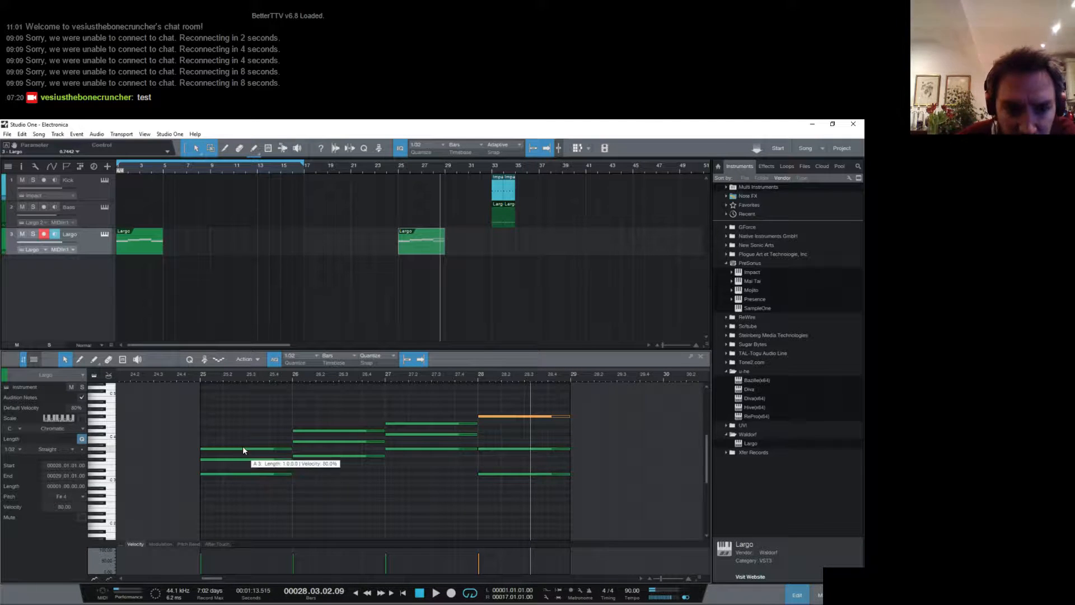
left_click(253, 431)
left_click_drag(259, 452, 266, 496)
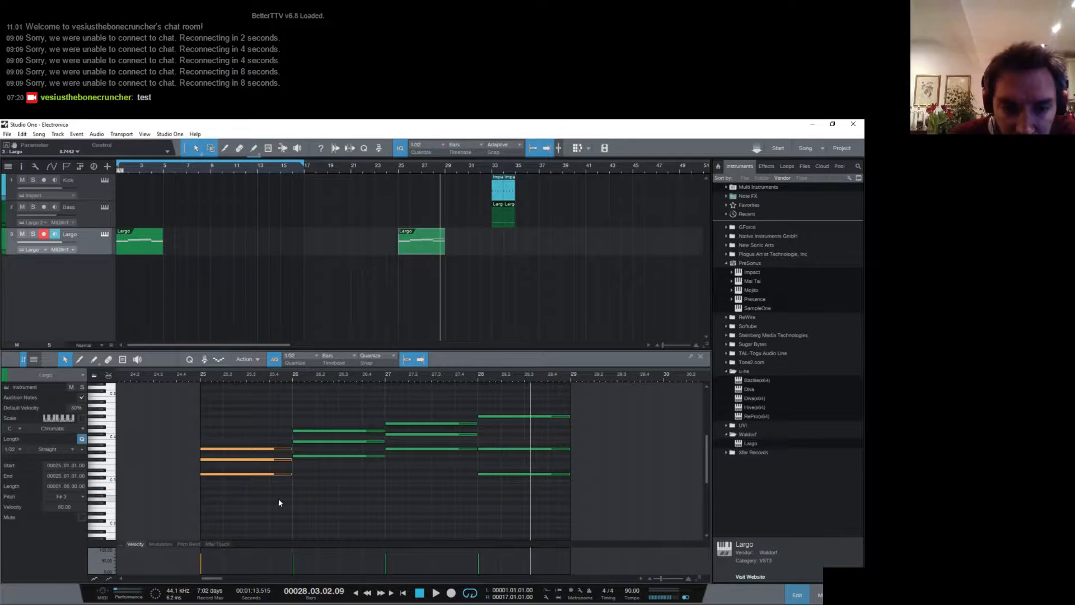
left_click(261, 479)
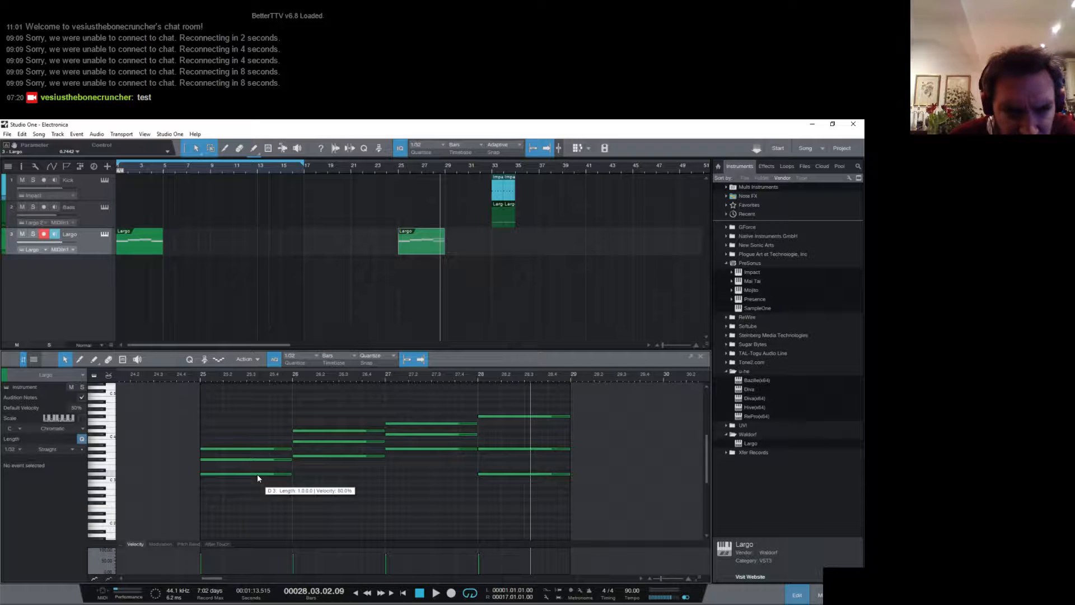
left_click_drag(257, 474, 254, 428)
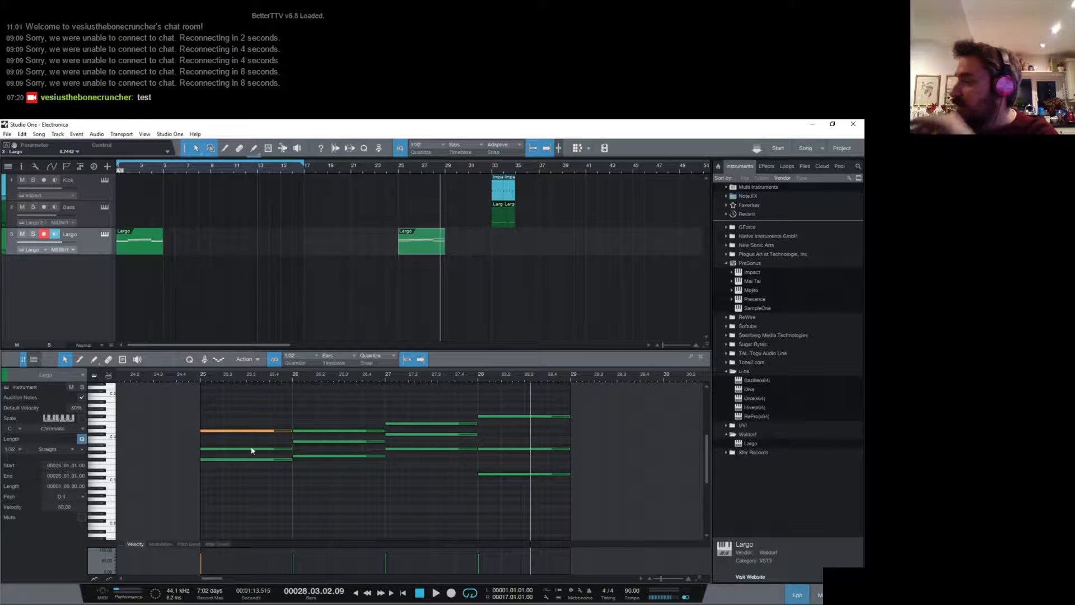
- Raise the F#3 of the bar 25 D chord an octave to F#4 and play from bar 25
left_click_drag(241, 459, 243, 417)
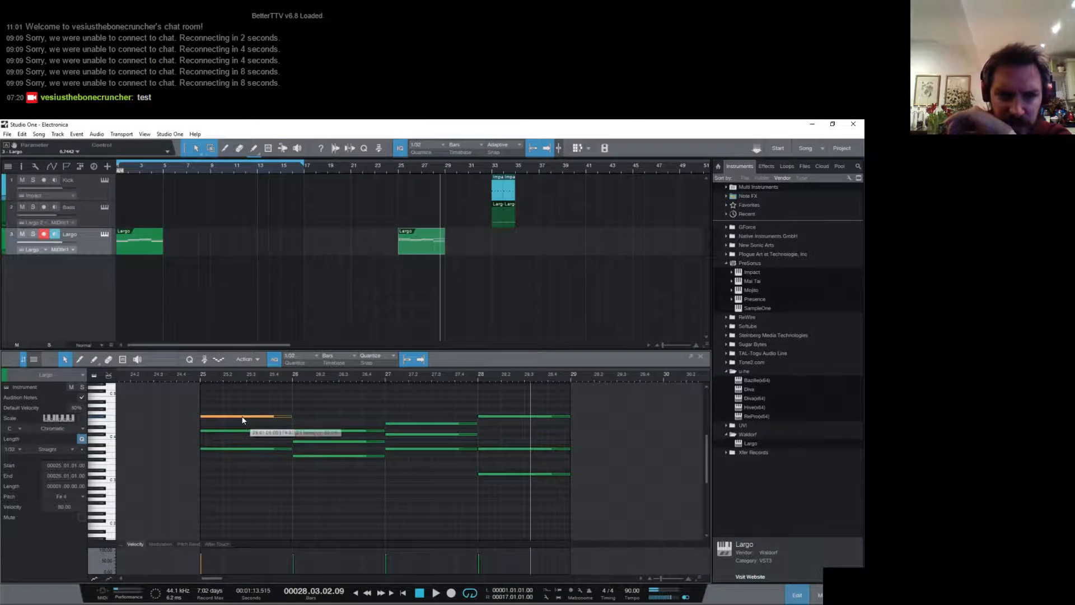
left_click(202, 377)
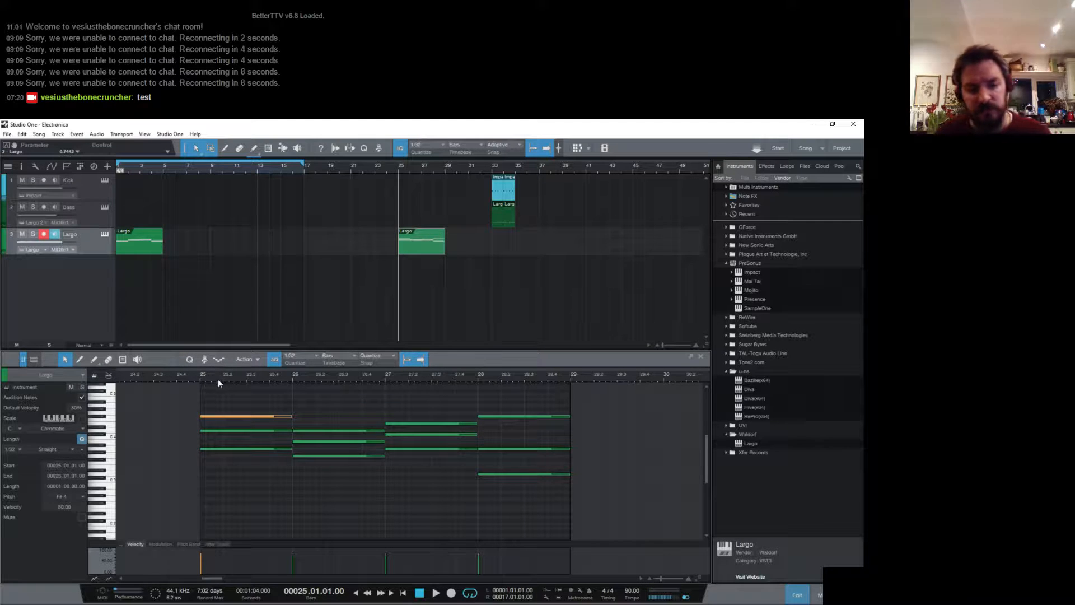
key("space")
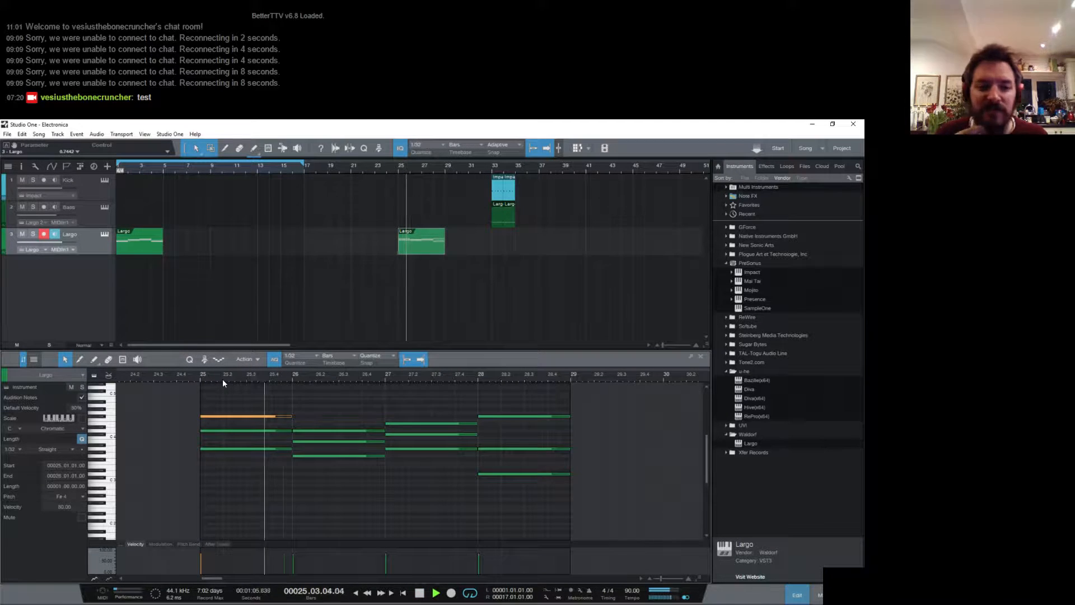
key("space")
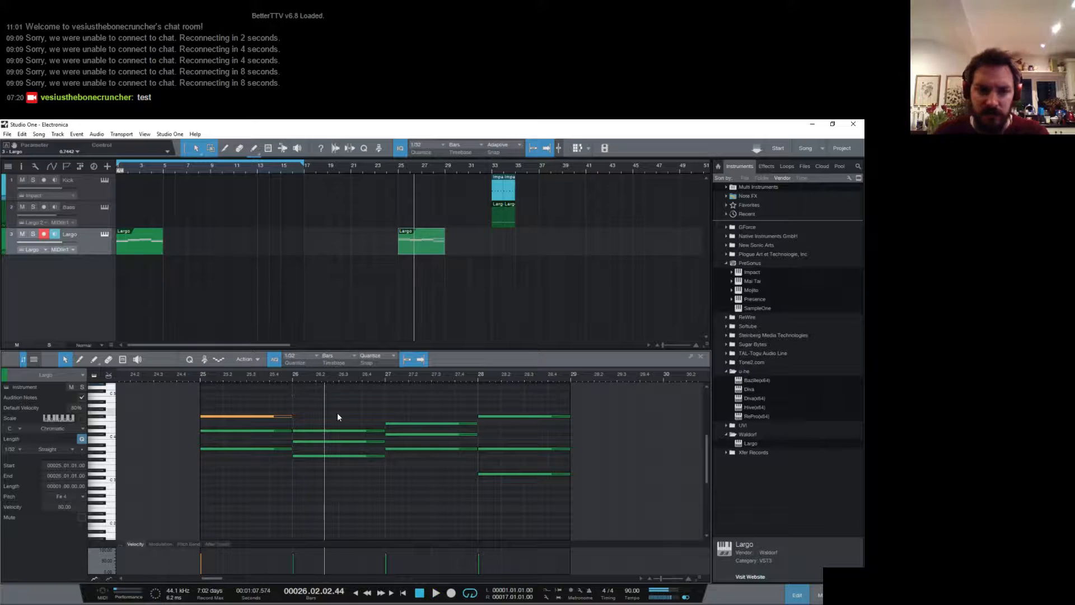
- Raise the G3 of the bar 26 G chord an octave to G4 and play from bar 25
left_click(370, 430)
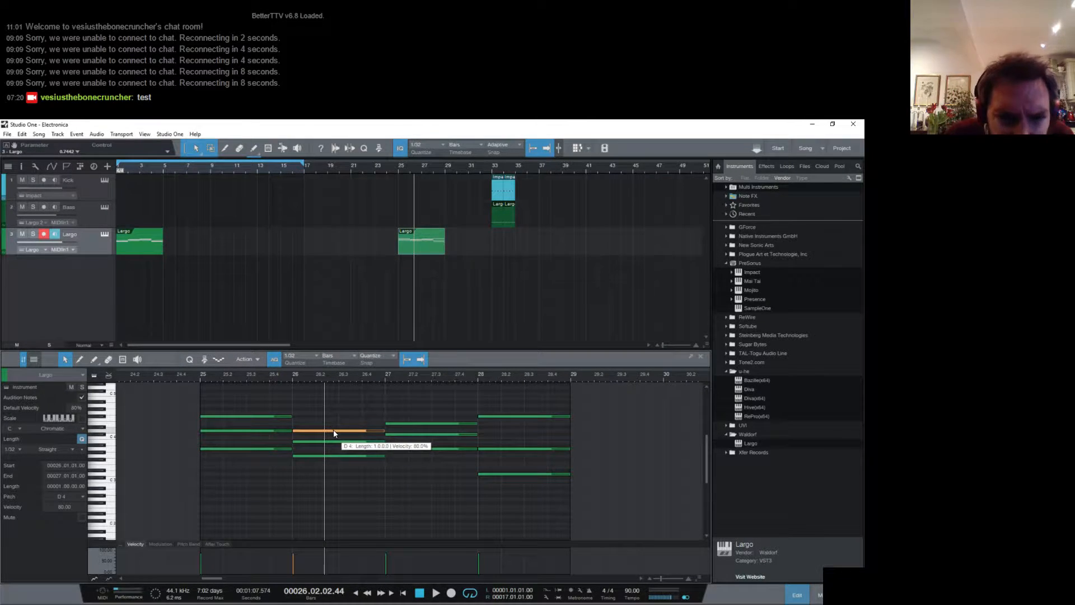
scroll(334, 427, "up", 2)
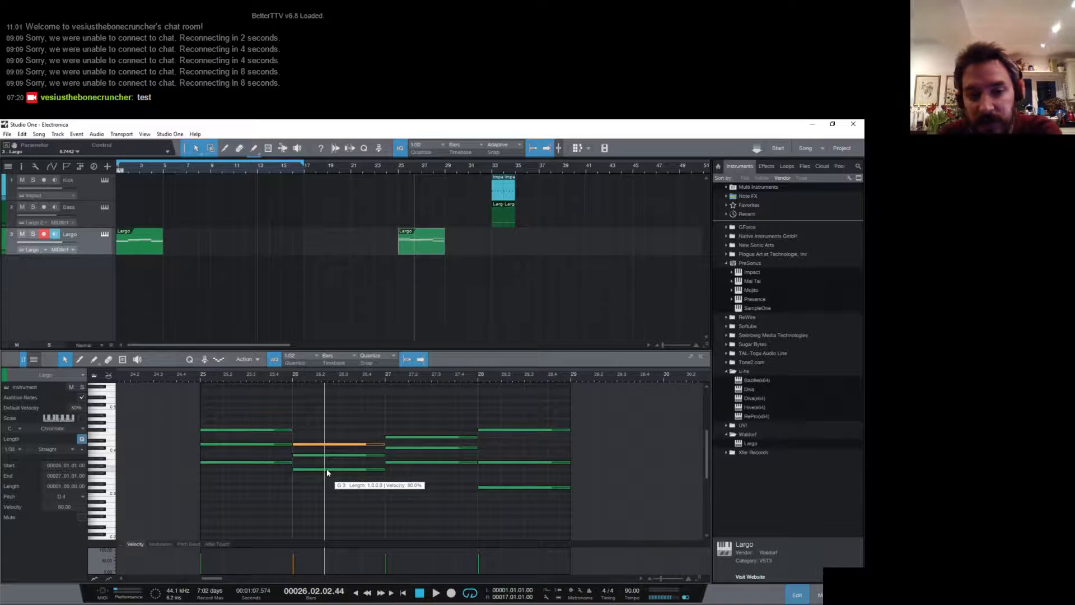
left_click_drag(327, 468, 325, 426)
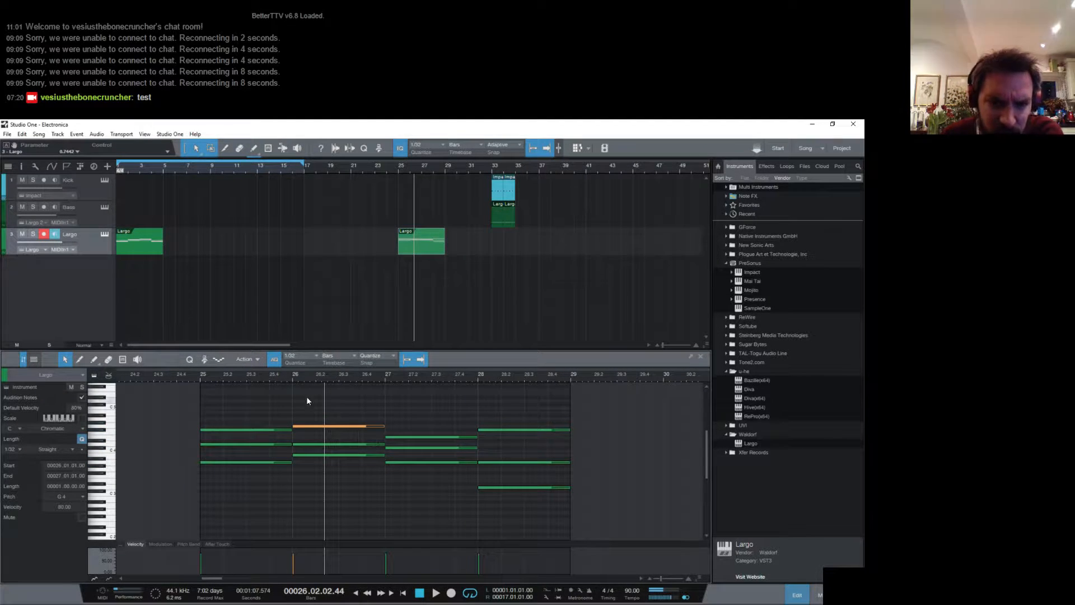
left_click(200, 377)
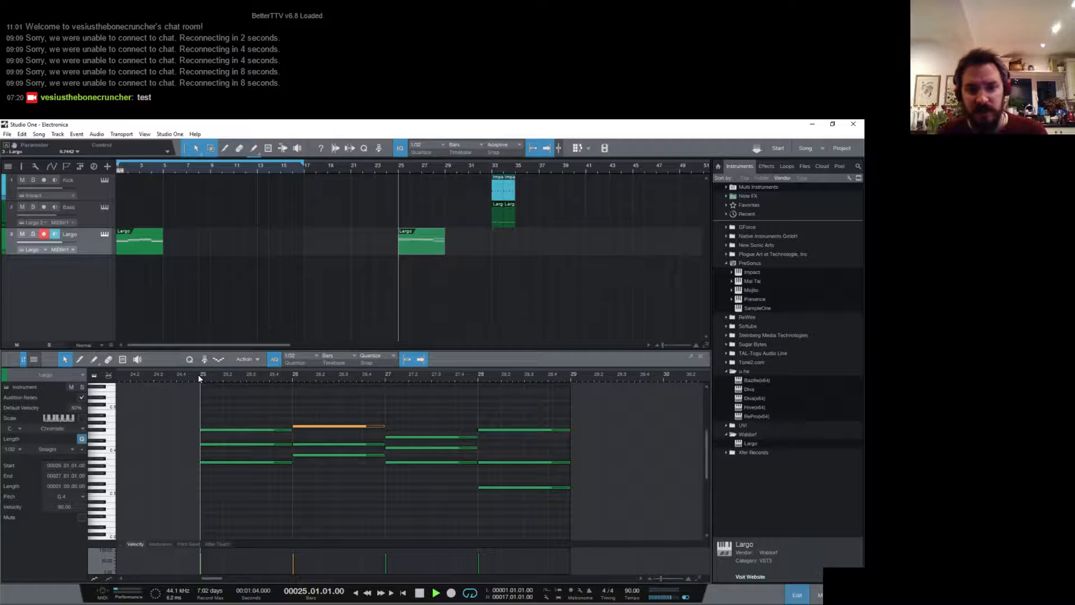
key("space")
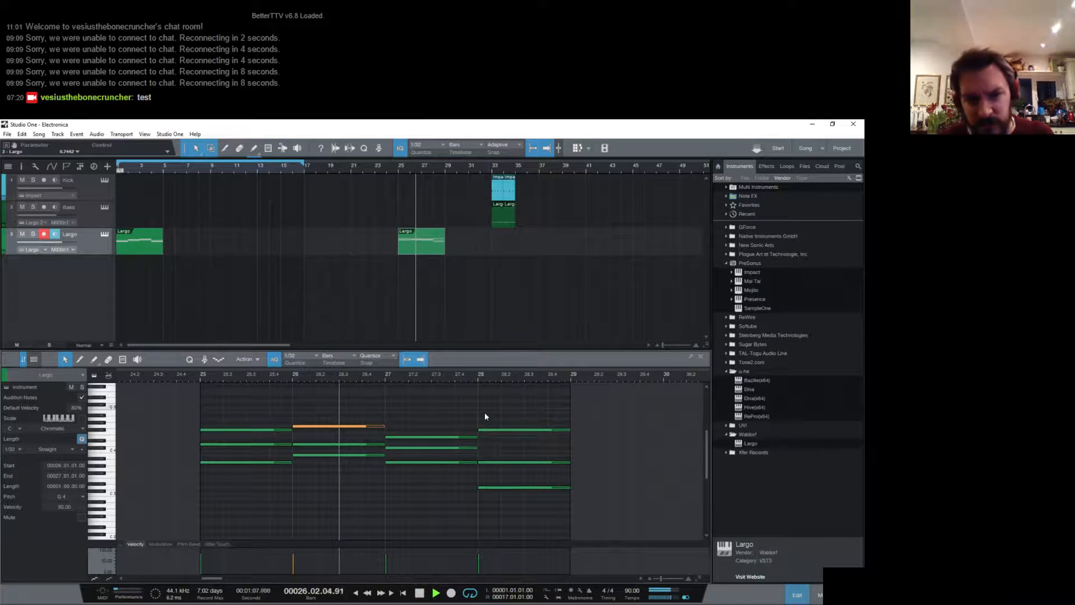
key("space")
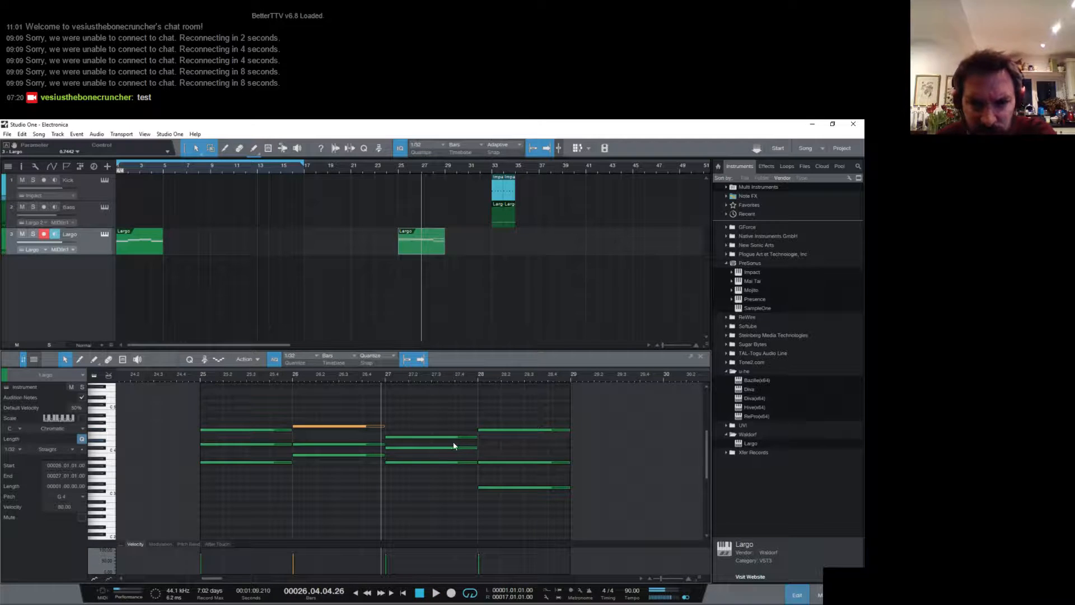
- Try adding a G4 note to the bar 27 A chord and remove it again
left_click(430, 462)
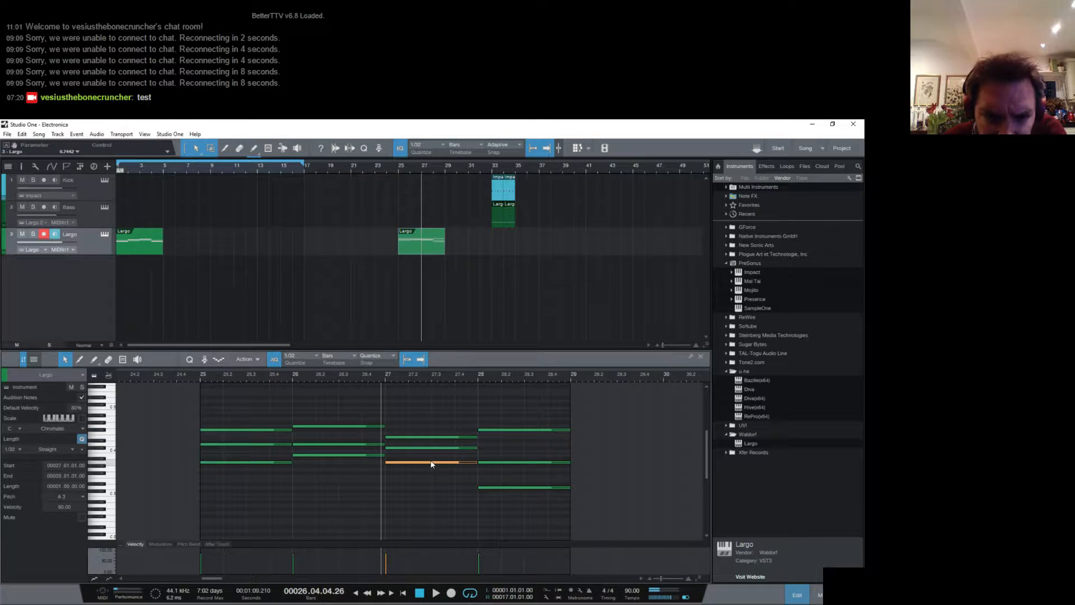
left_click_drag(431, 464, 418, 438)
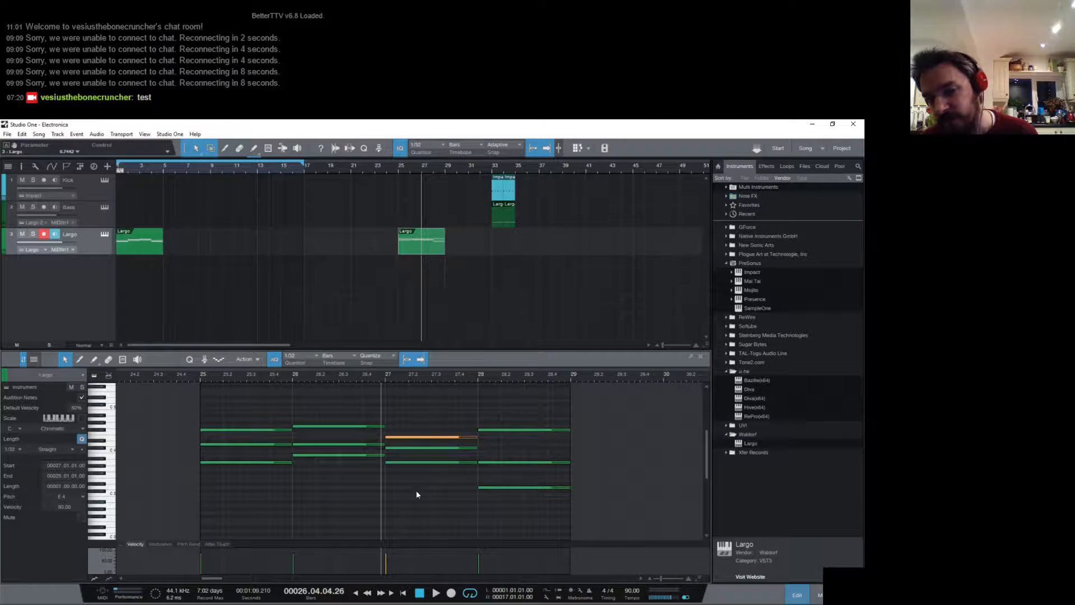
left_click_drag(428, 503, 413, 425)
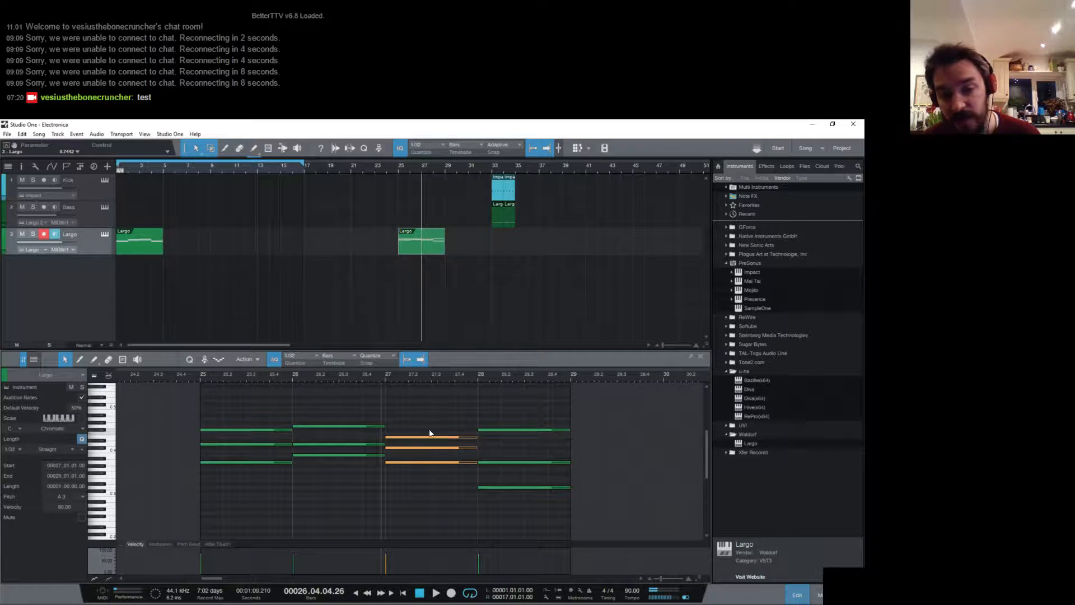
left_click(437, 435)
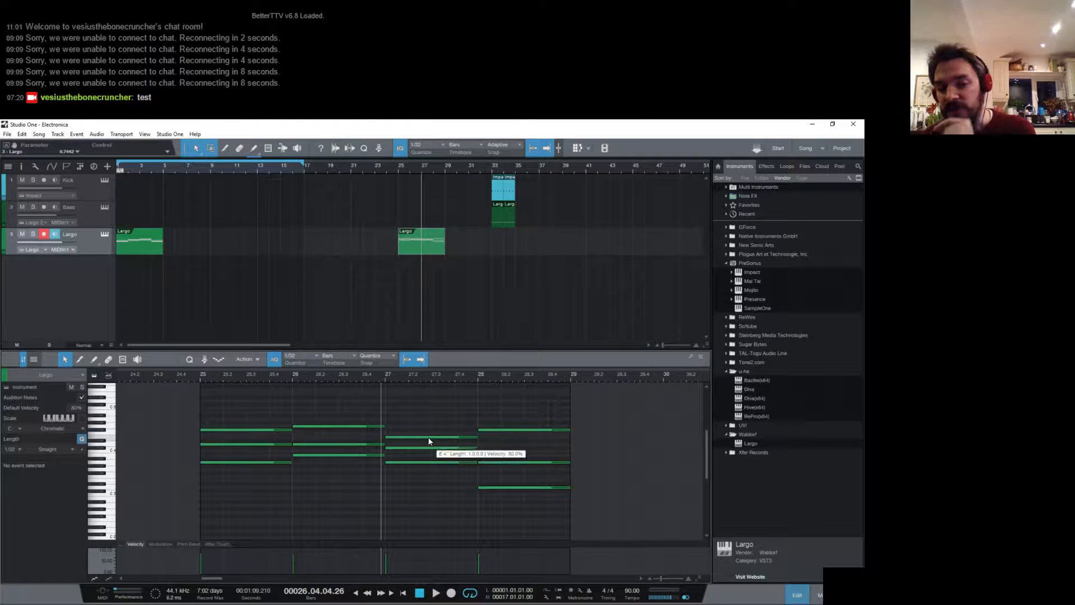
left_click(395, 436)
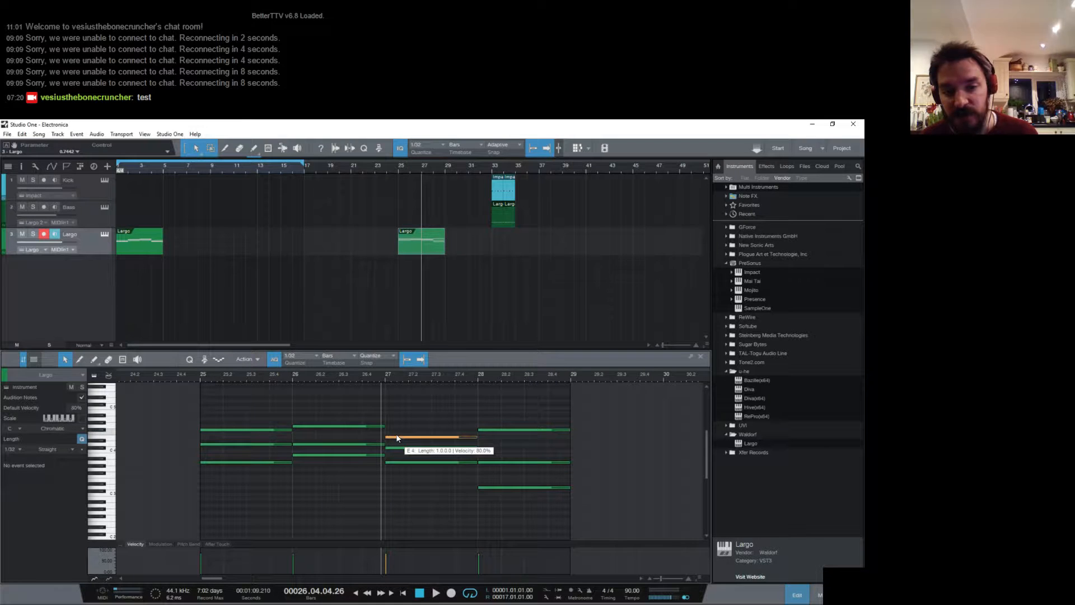
key("d")
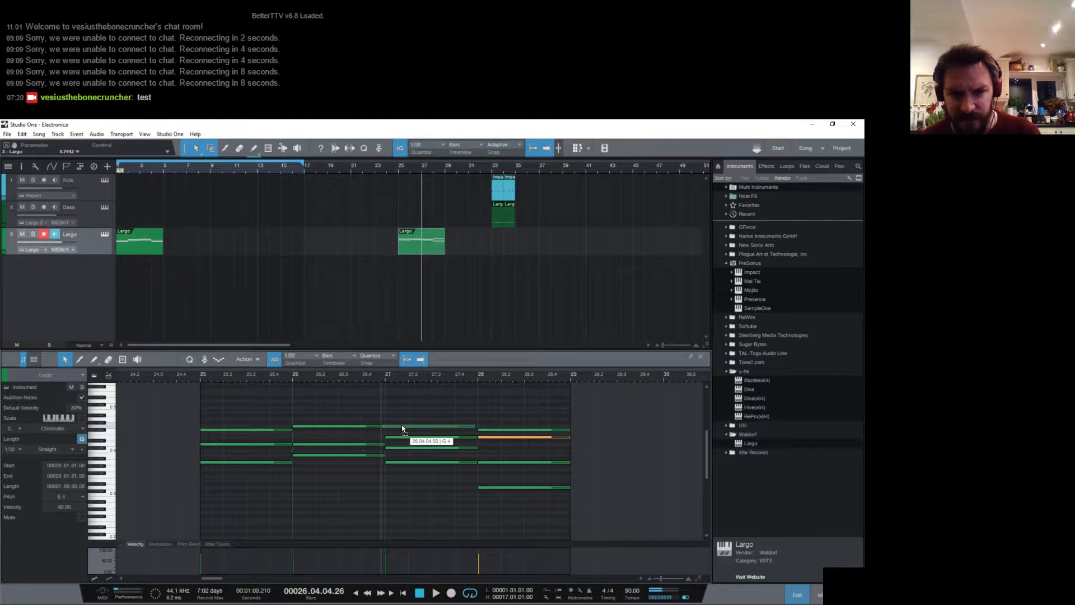
left_click(404, 426)
left_click(496, 430)
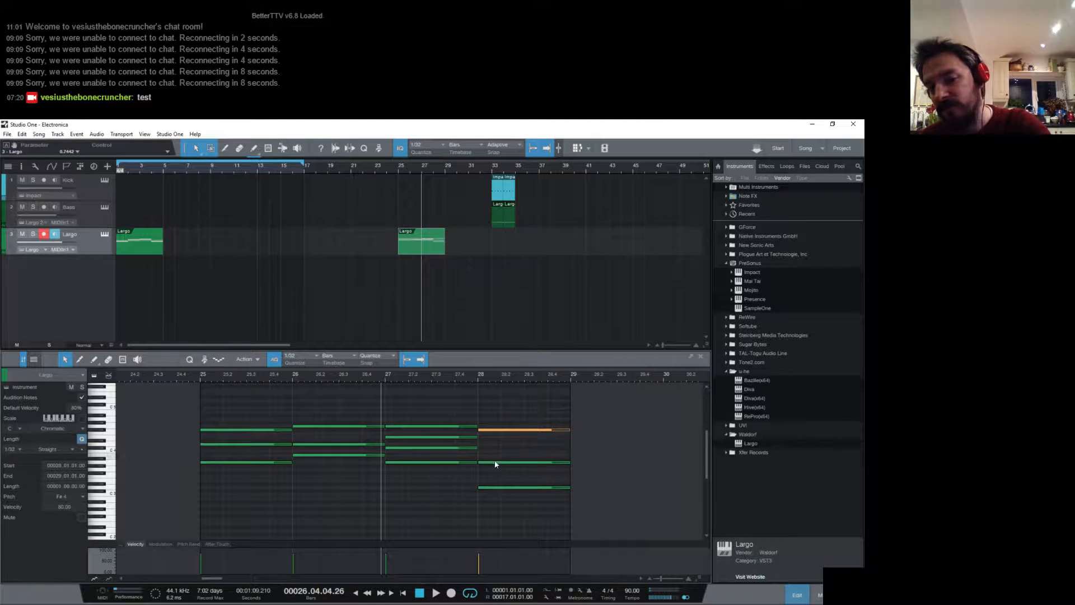
left_click(424, 462)
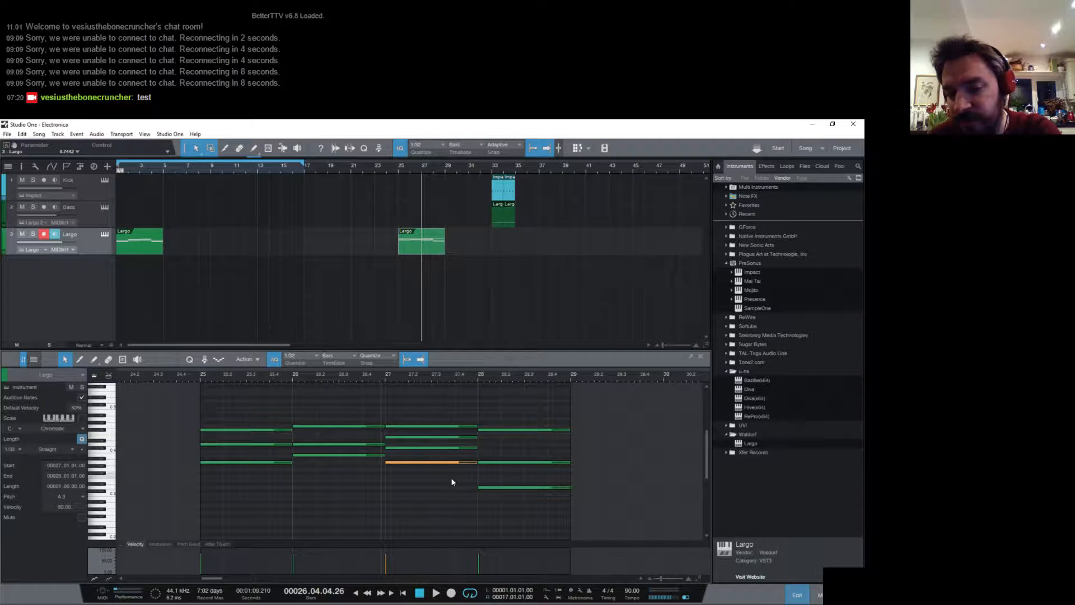
left_click(442, 427)
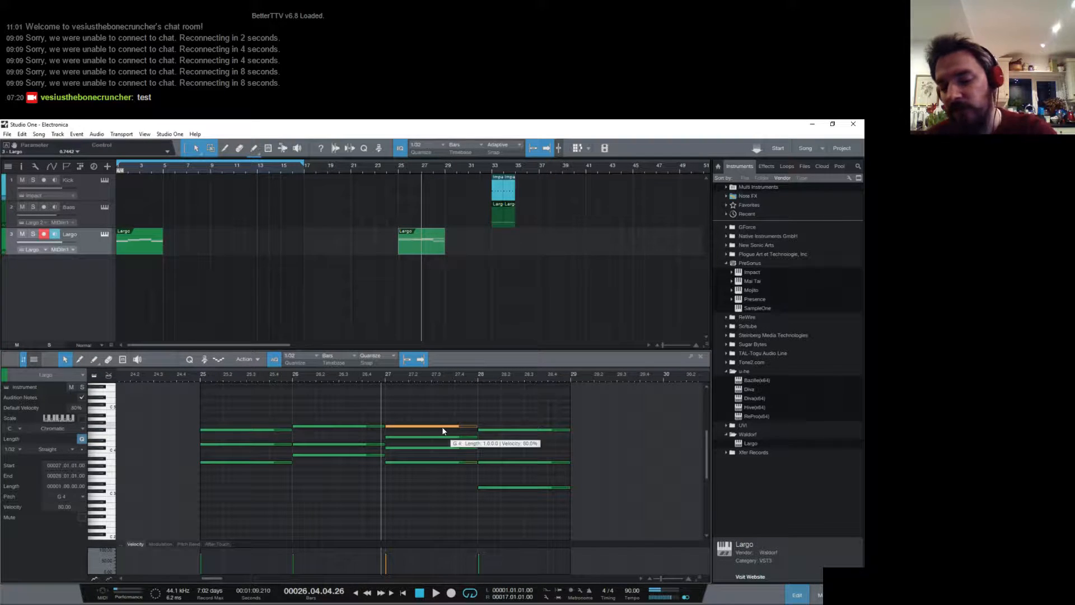
key("Delete")
left_click_drag(446, 415, 437, 502)
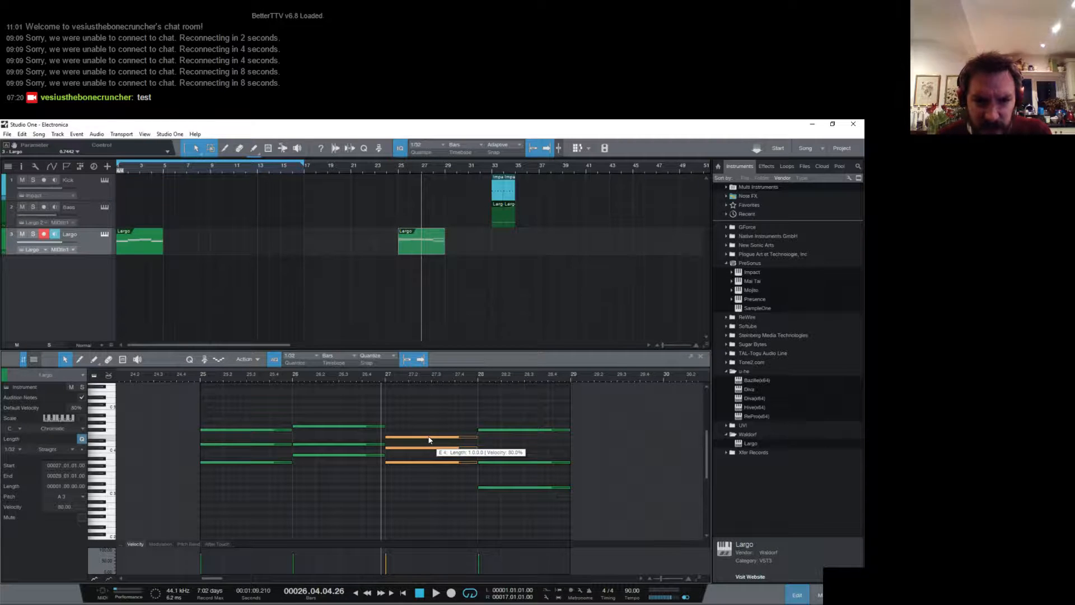
left_click_drag(429, 439, 432, 474)
key("ctrl+z")
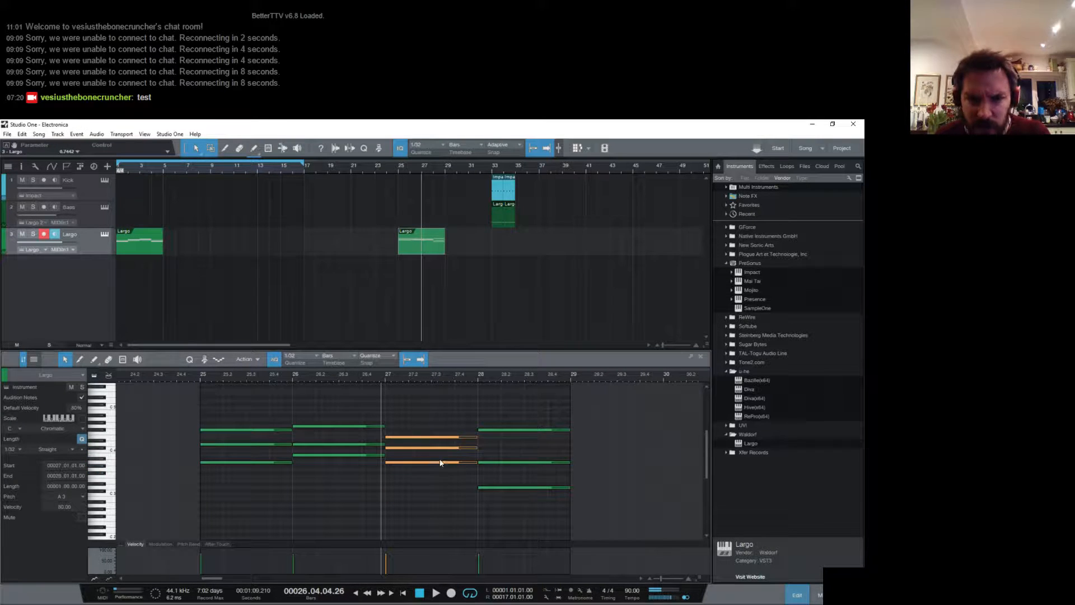
- Lower the E4 of the bar 27 A chord an octave to E3 and play from bar 26
left_click(435, 440)
left_click_drag(434, 437, 432, 478)
left_click(293, 376)
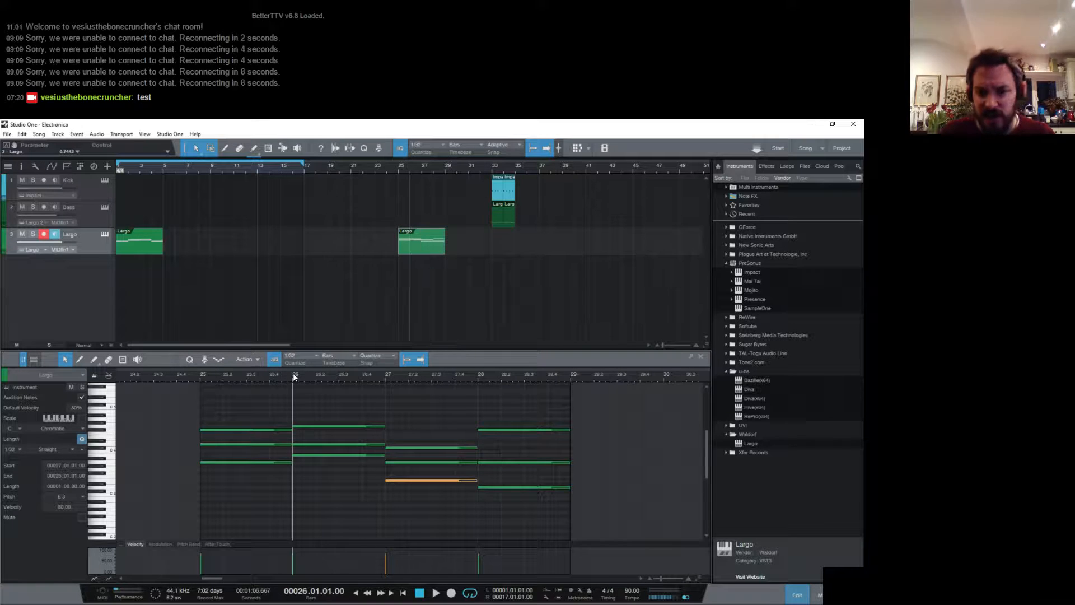
key("space")
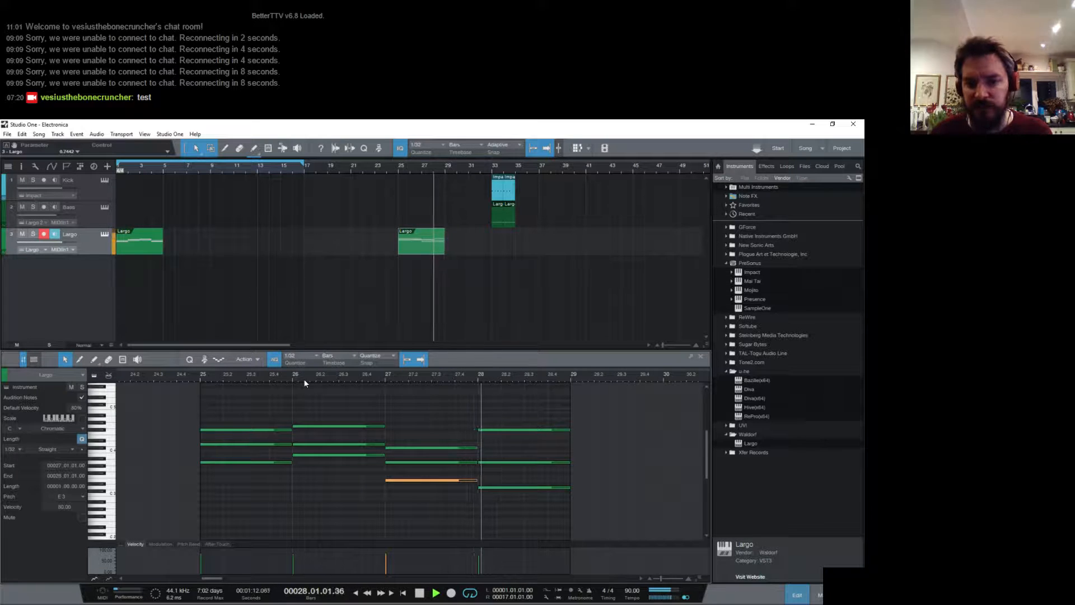
key("space")
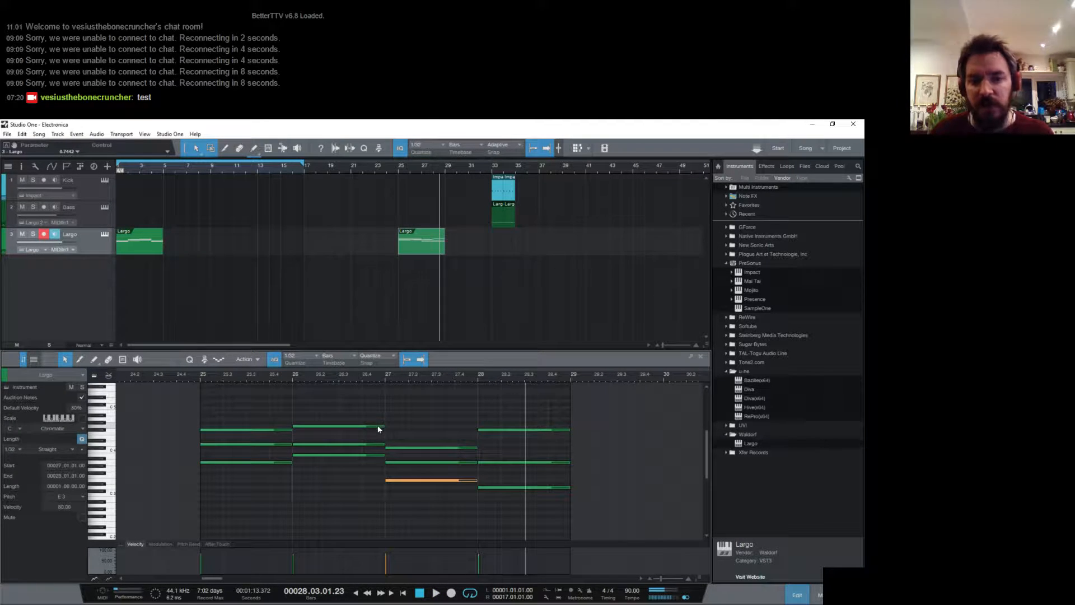
- Duplicate the bar 26 chord's G4 note into the bar 27 A chord and play from bar 25
left_click(378, 427)
key("d")
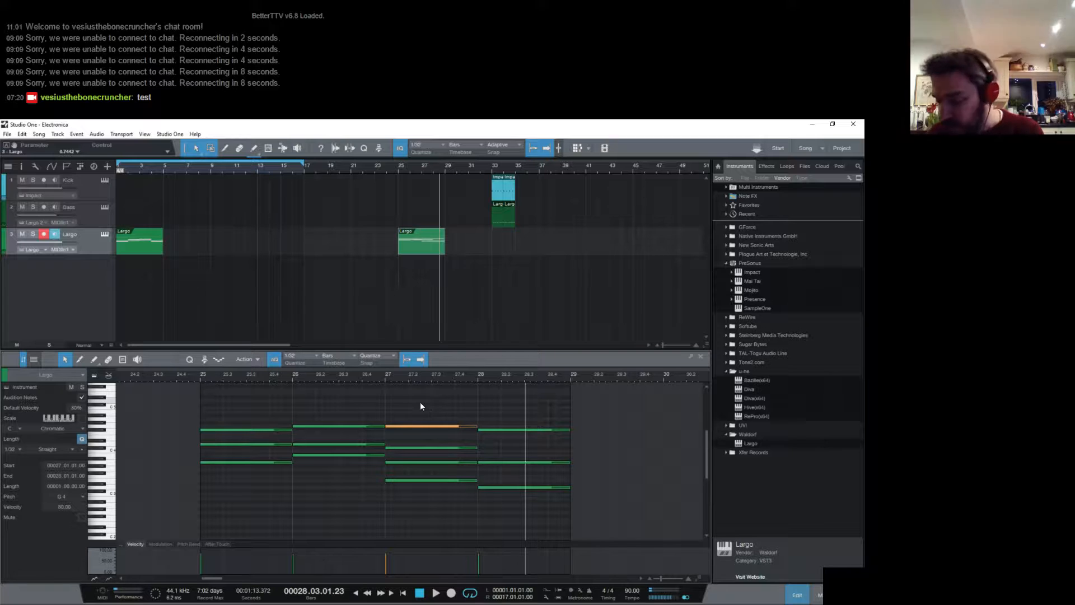
left_click(204, 378)
key("space")
- Return to the song start, select the original four-bar Largo part and play its opening chords
key("comma")
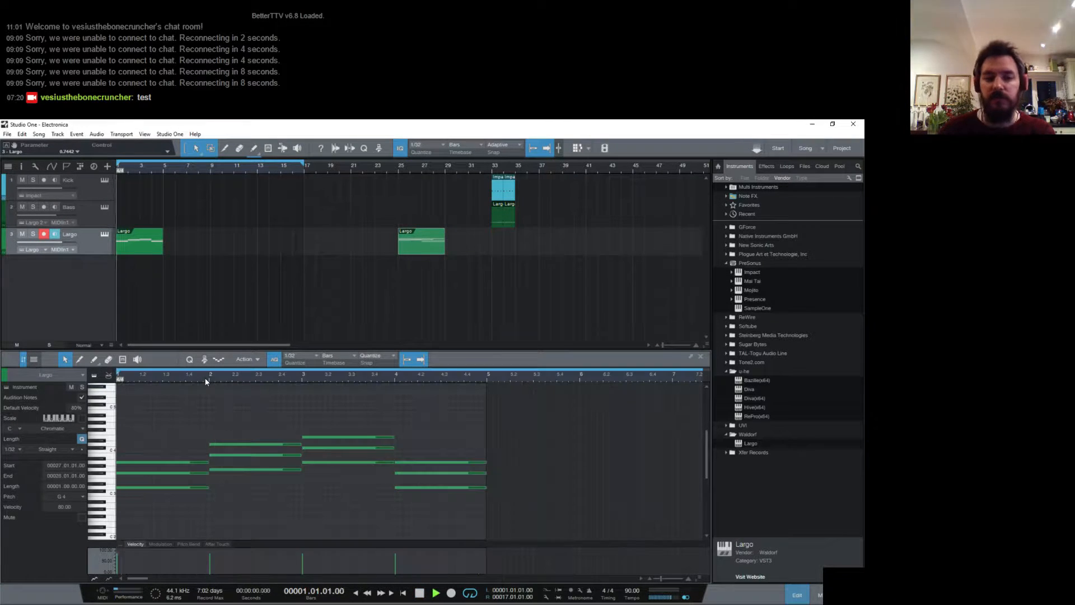
key("space")
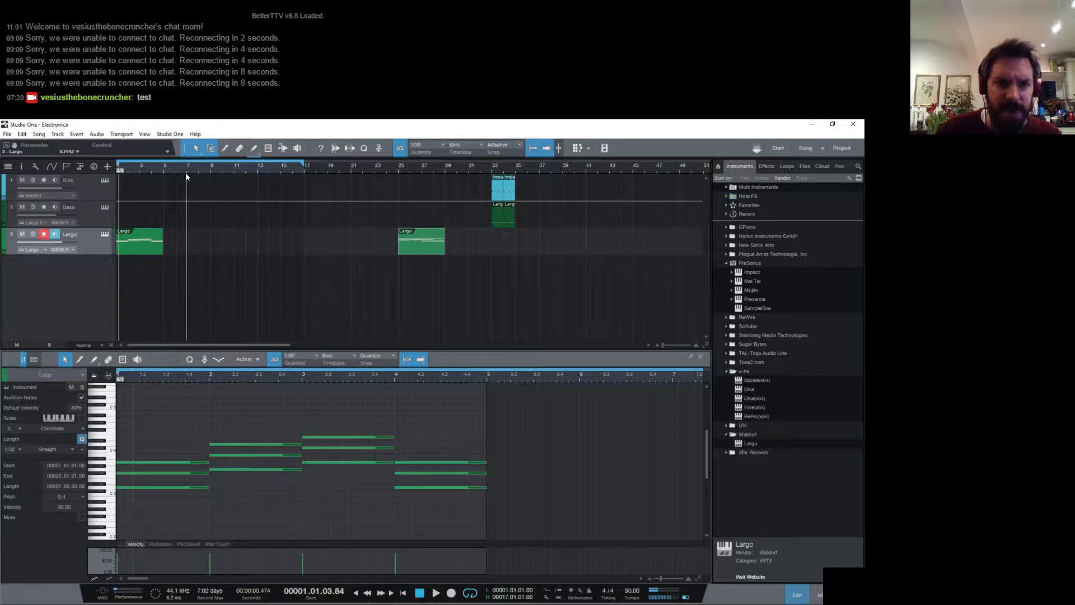
left_click_drag(218, 171, 231, 171)
left_click(138, 250)
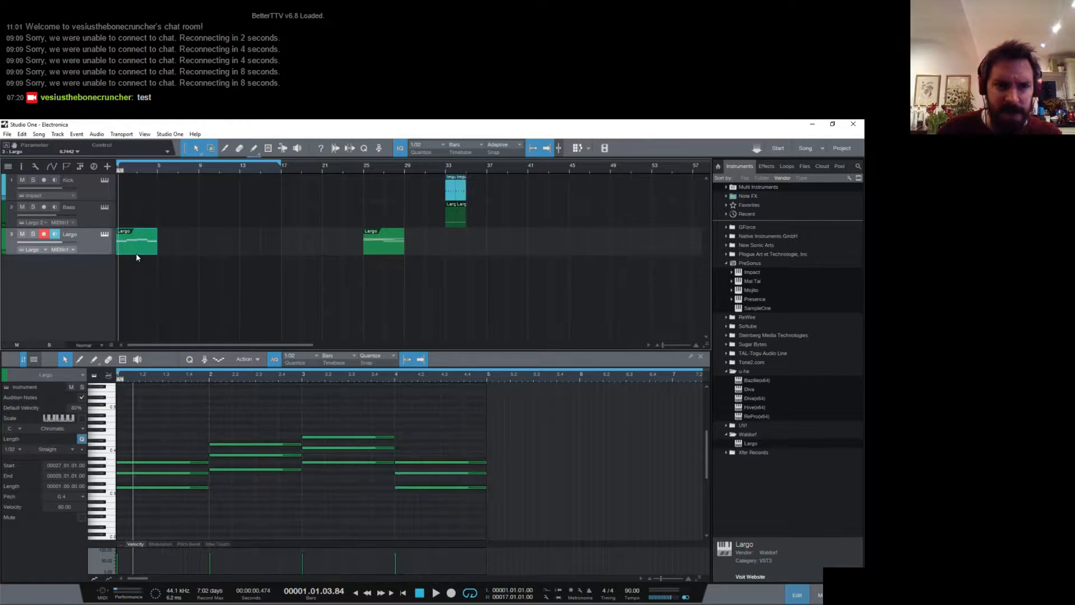
key("space")
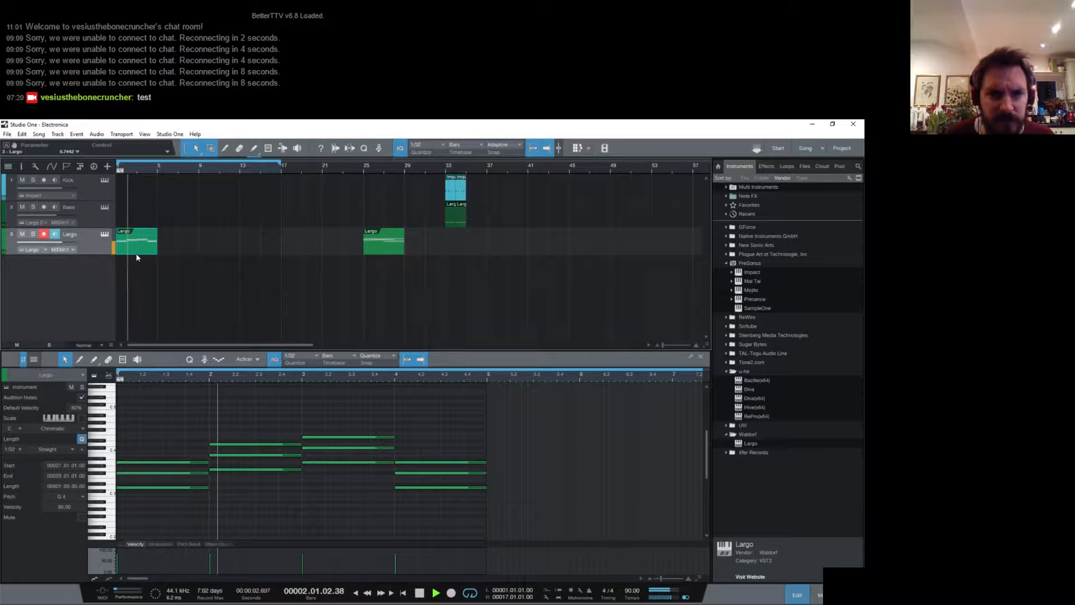
key("space")
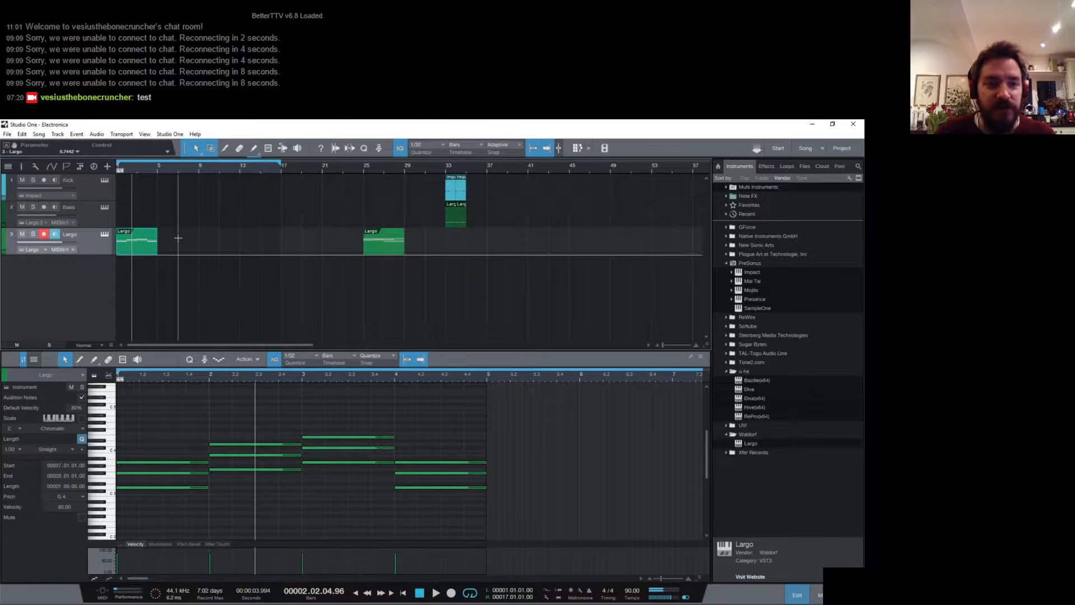
- Move the original Largo part to bar 17 and the revoiced part to bar 1, and play the revoiced chords
left_click_drag(139, 250, 304, 246)
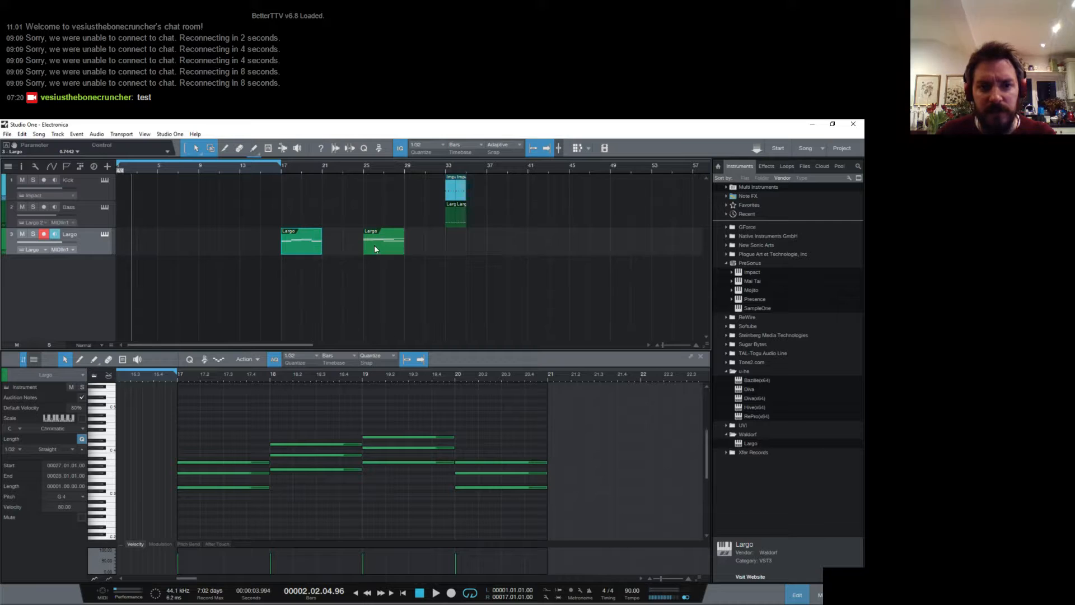
left_click_drag(374, 244, 126, 251)
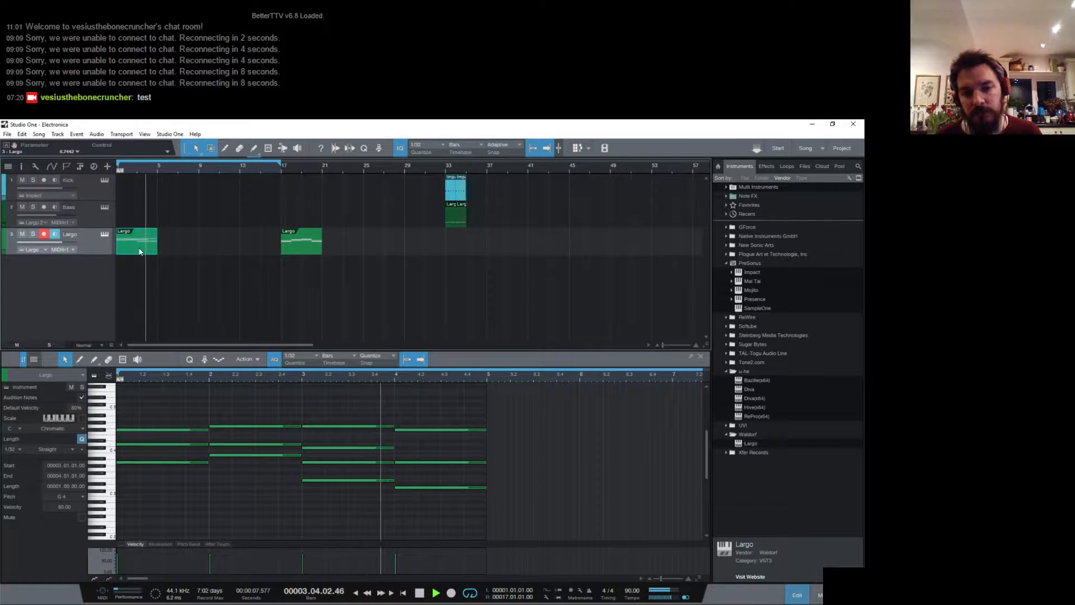
key("space")
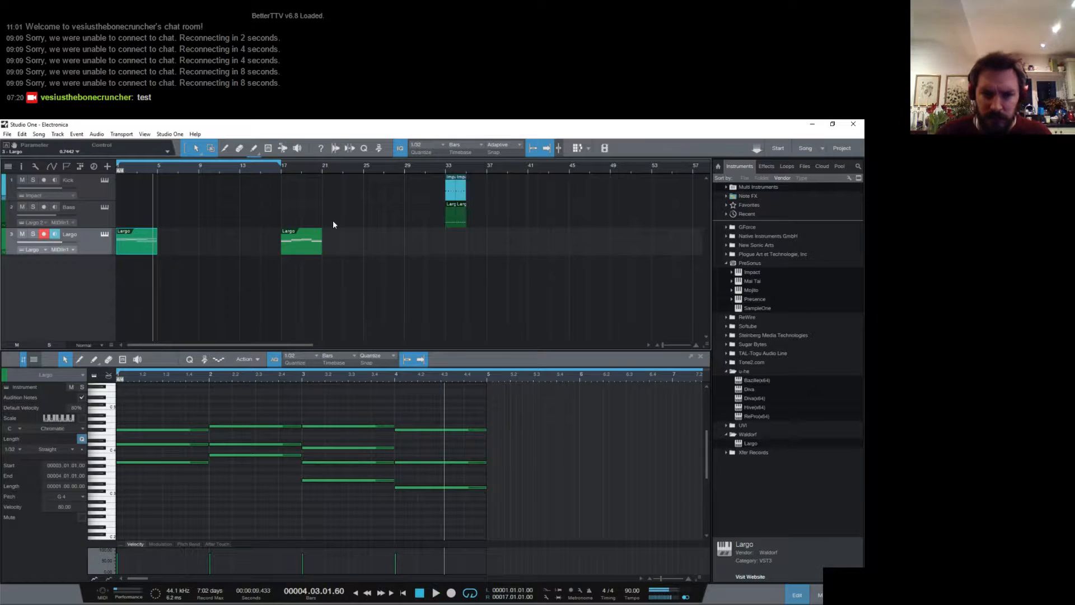
- Duplicate the bar 3 chord's C#4 into the bar 4 chord, raise the copy to D4 and play bar 4
left_click(380, 448)
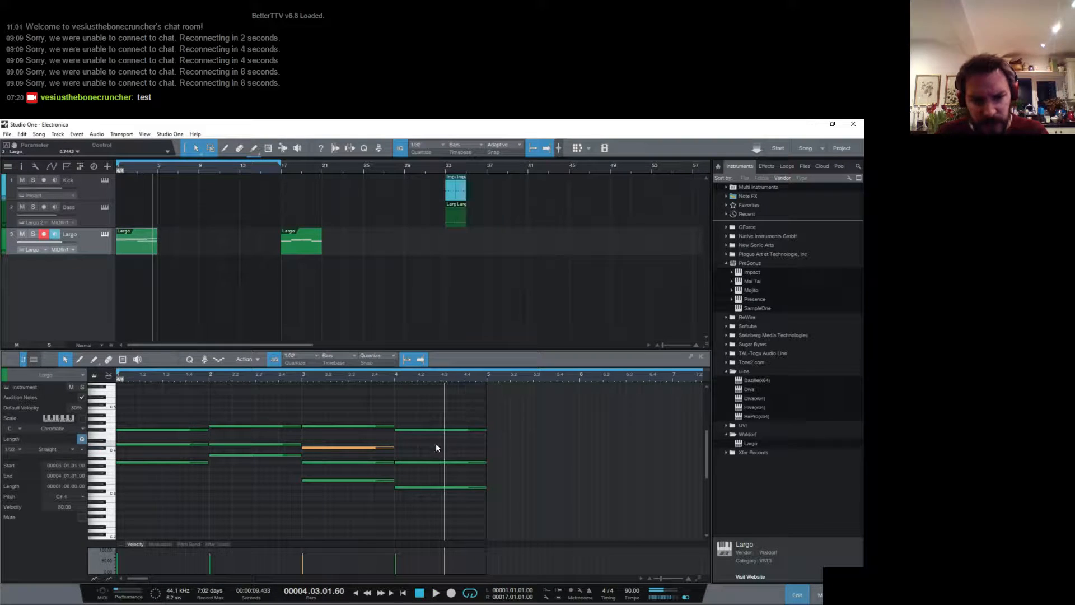
key("d")
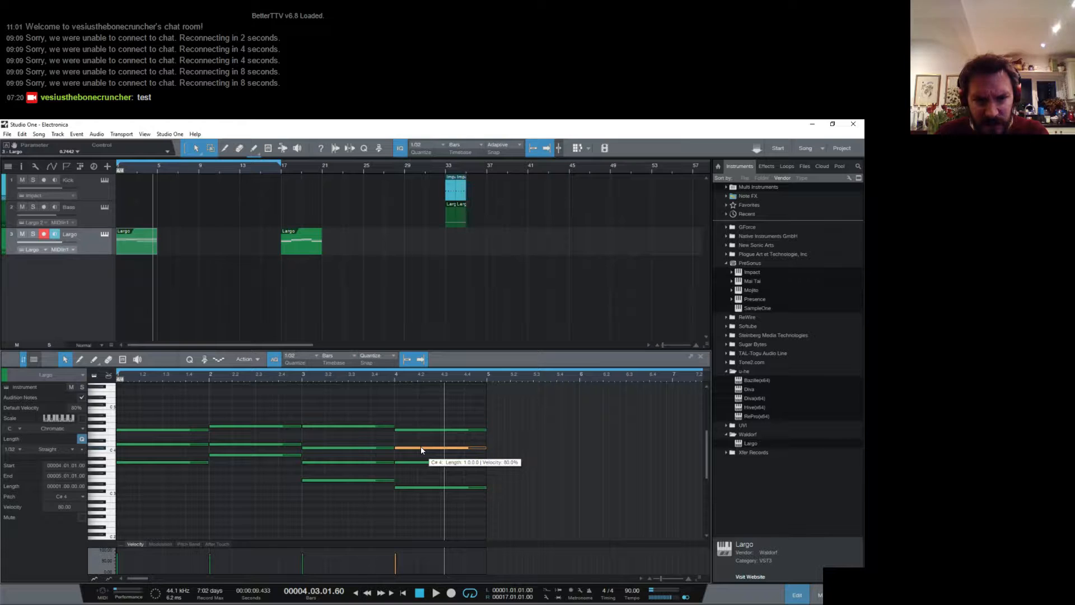
left_click_drag(421, 446, 421, 442)
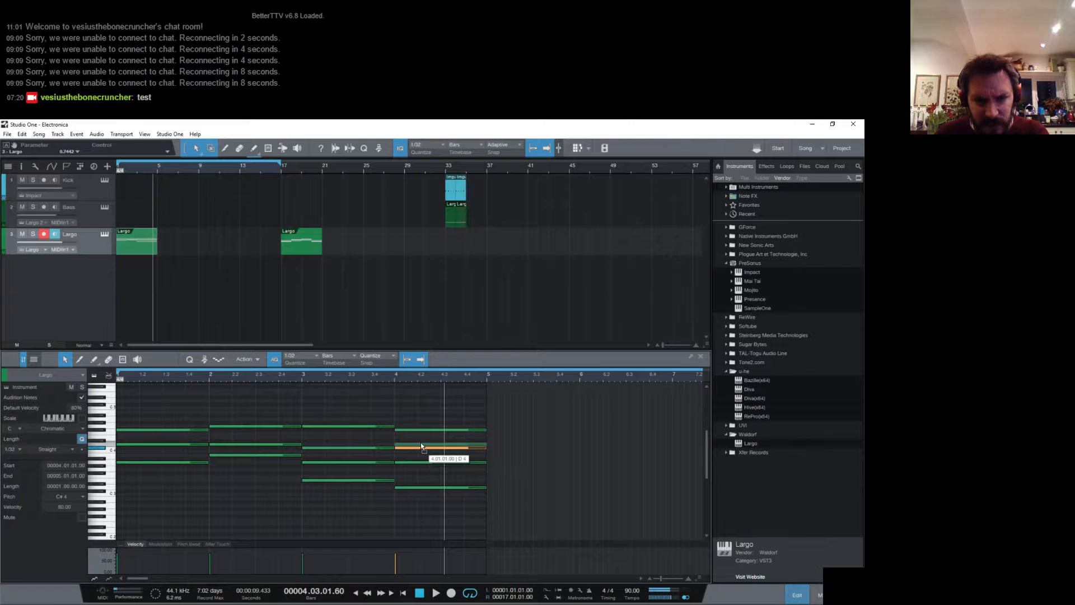
left_click(396, 379)
key("space")
key("space")
left_click(394, 380)
key("space")
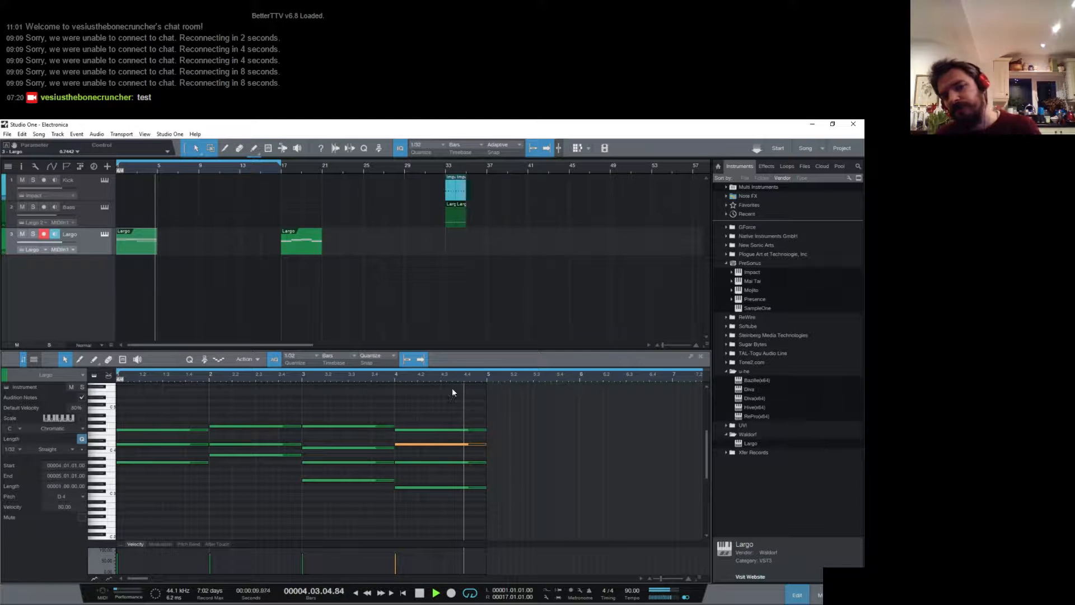
key("space")
key("space")
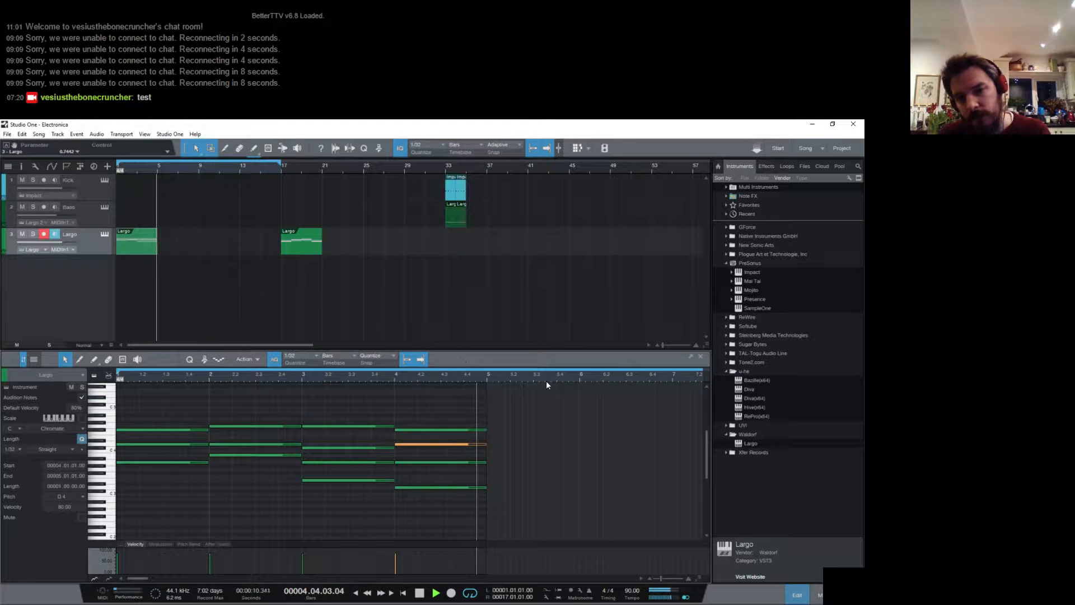
key("space")
- Compare the two versions by playing the original Largo part from bar 17 and the revoiced part from the song start
left_click(287, 185)
key("space")
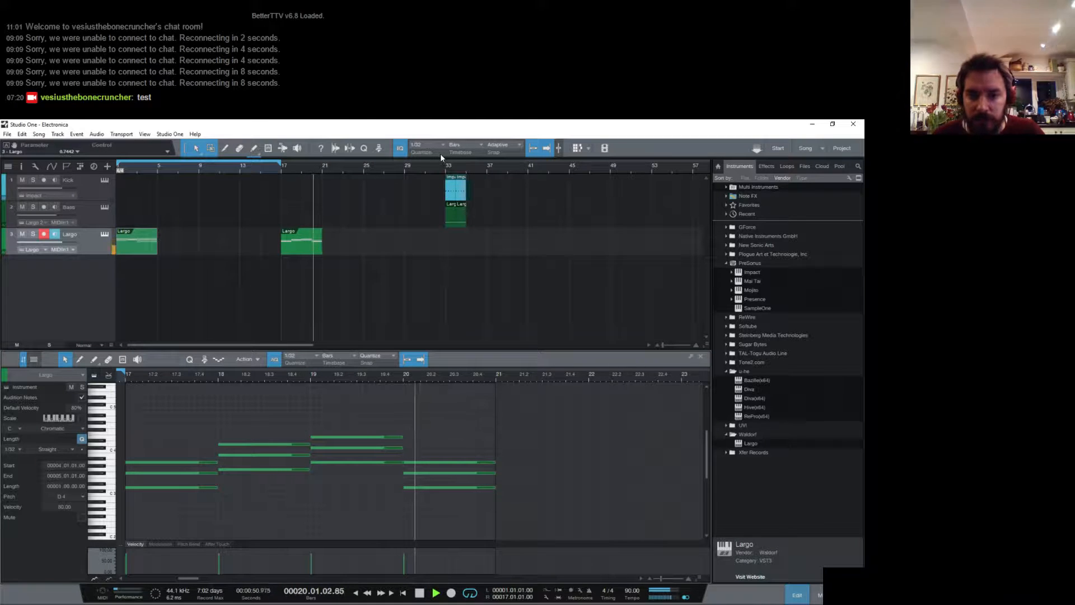
key("space")
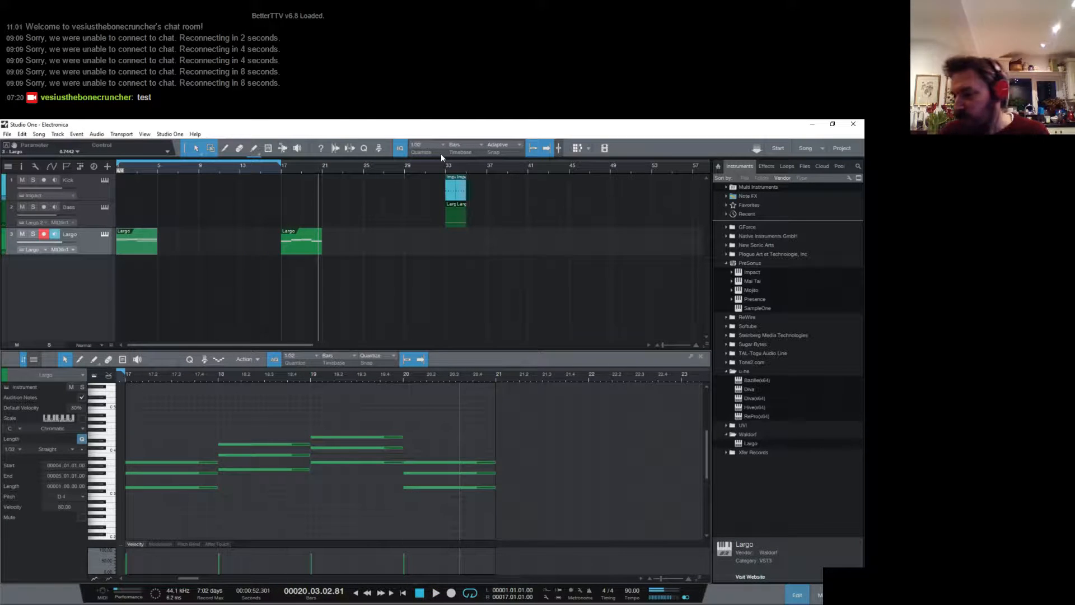
key("space")
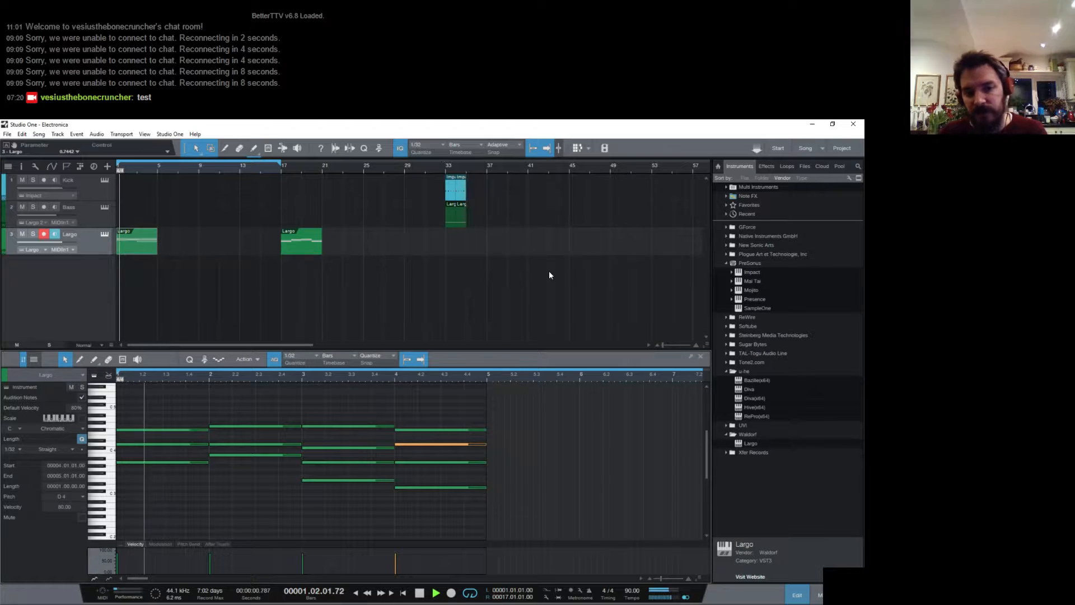
- Duplicate the bar 1 chord's F#4 into bar 2, lower the copy to E4 and play the opening chords
left_click(196, 460)
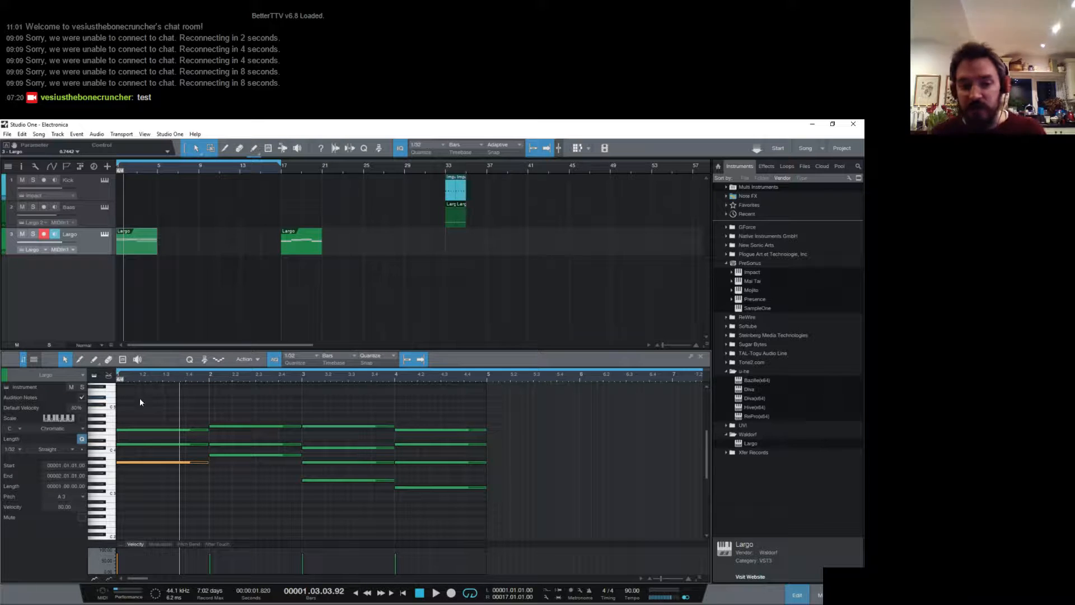
left_click(185, 430)
key("d")
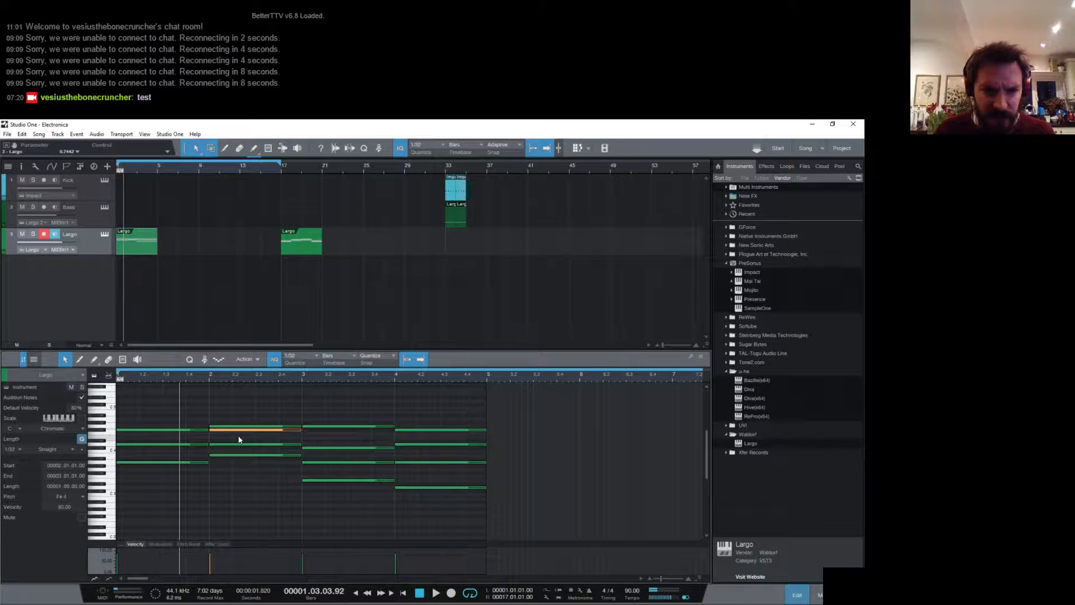
left_click_drag(240, 431, 238, 438)
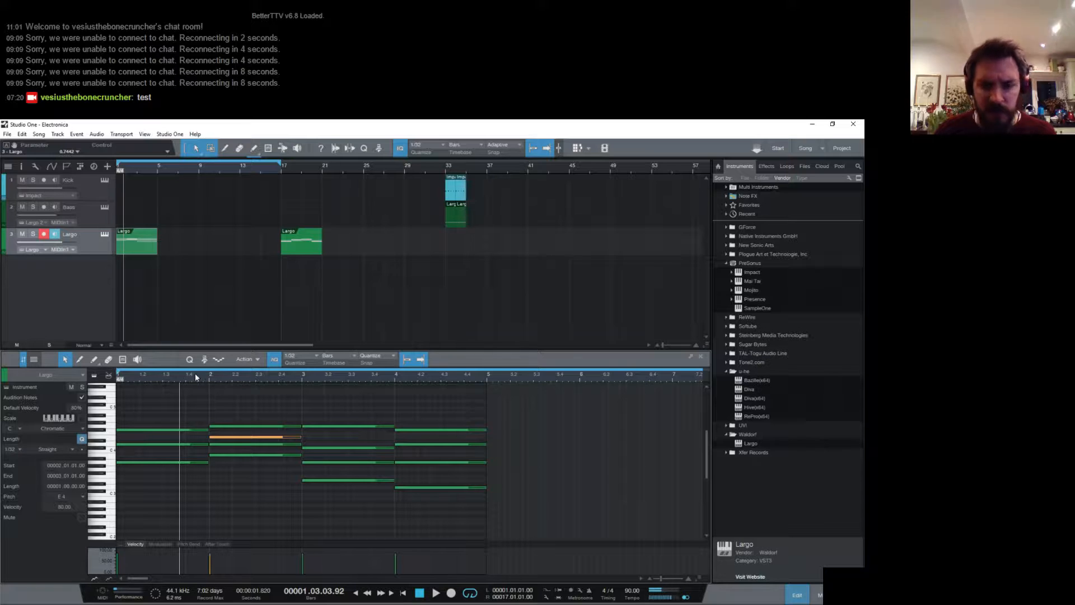
key("space")
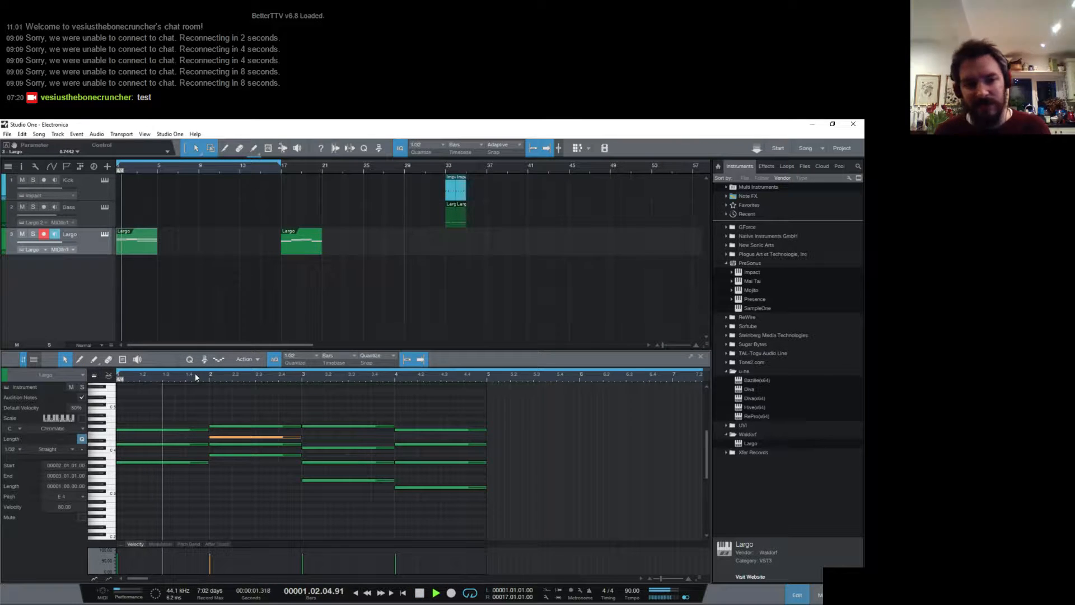
key("space")
- Shorten the bar 1 F#4 to end at beat 3, move the E4 to start there, and play from the start
left_click(205, 429)
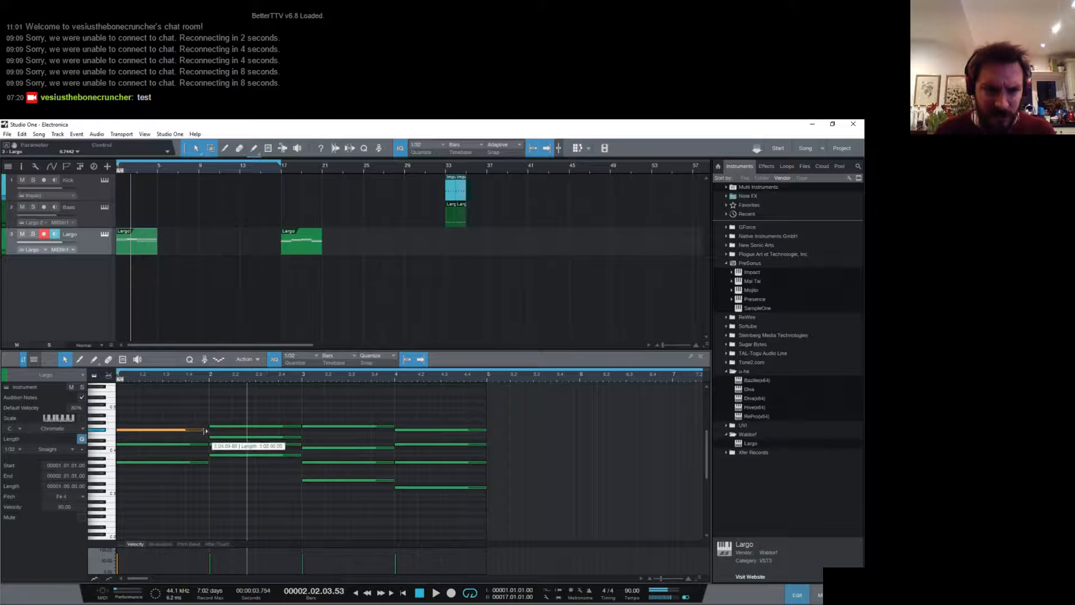
left_click_drag(205, 430, 172, 437)
key("comma")
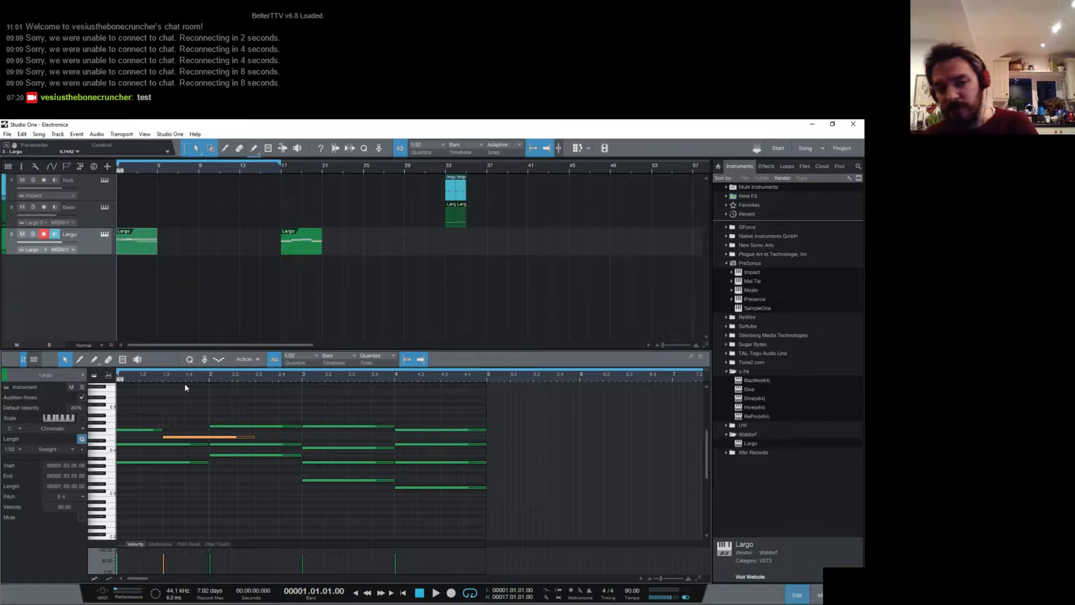
key("space")
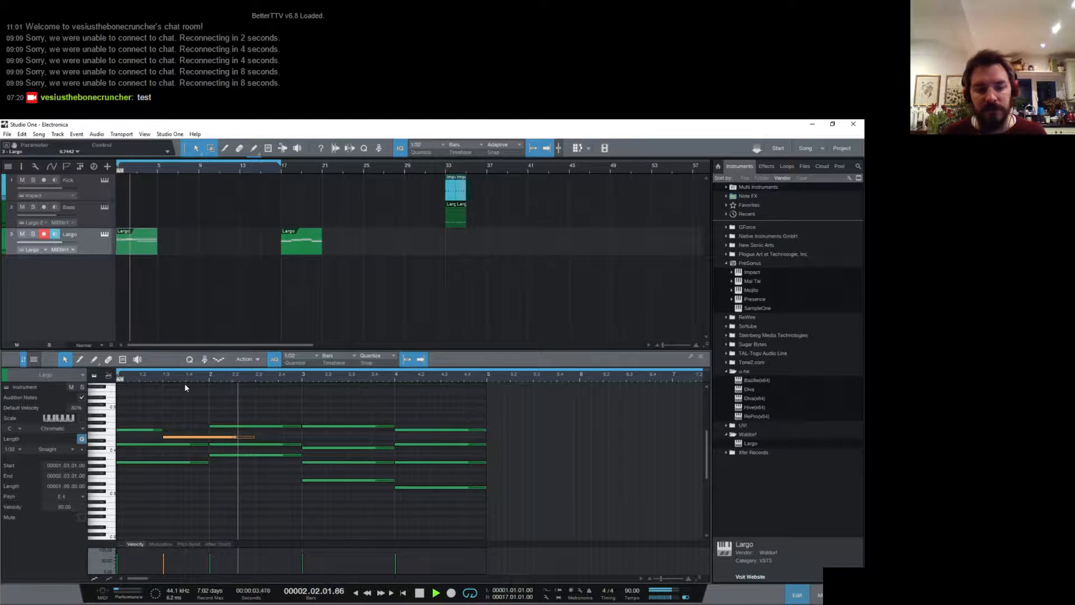
key("space")
- Set the note grid to 1/4, add a half-bar F#4 at beat 3 of bar 2, and play the part
left_click(261, 430)
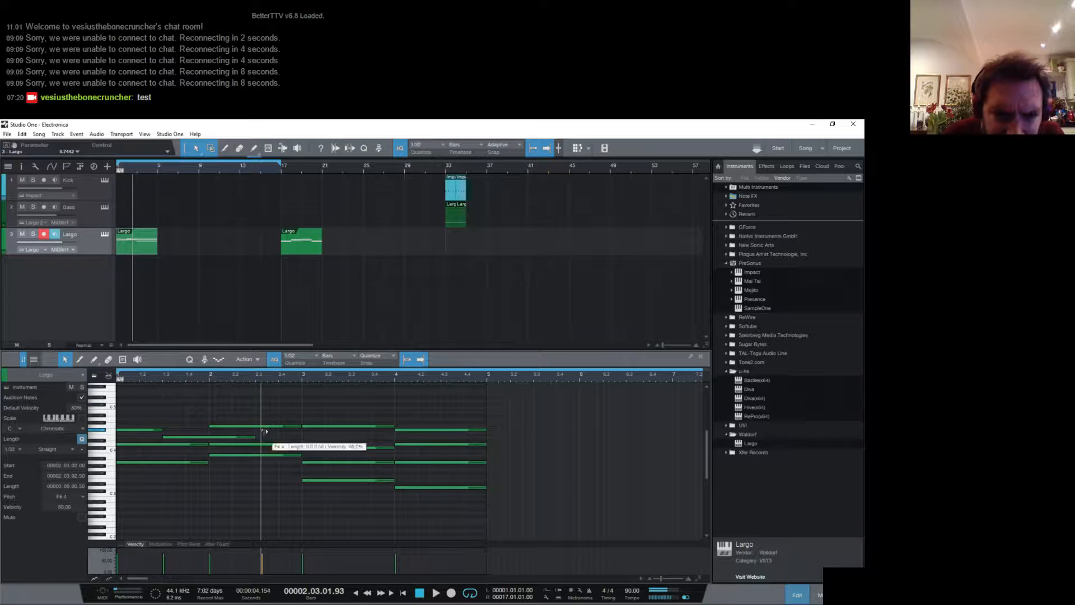
double_click(258, 433)
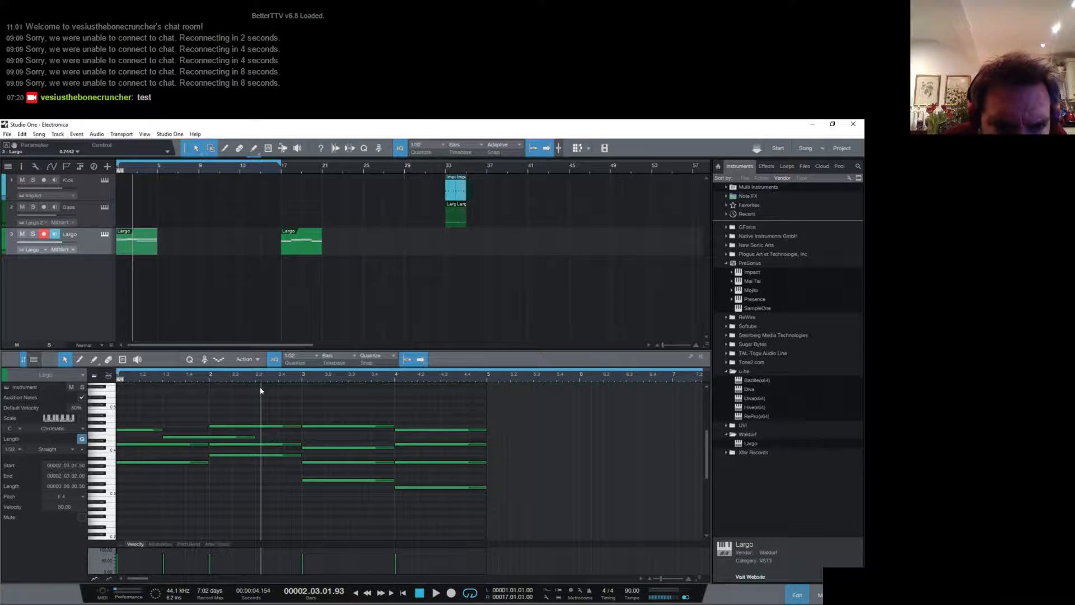
left_click(308, 363)
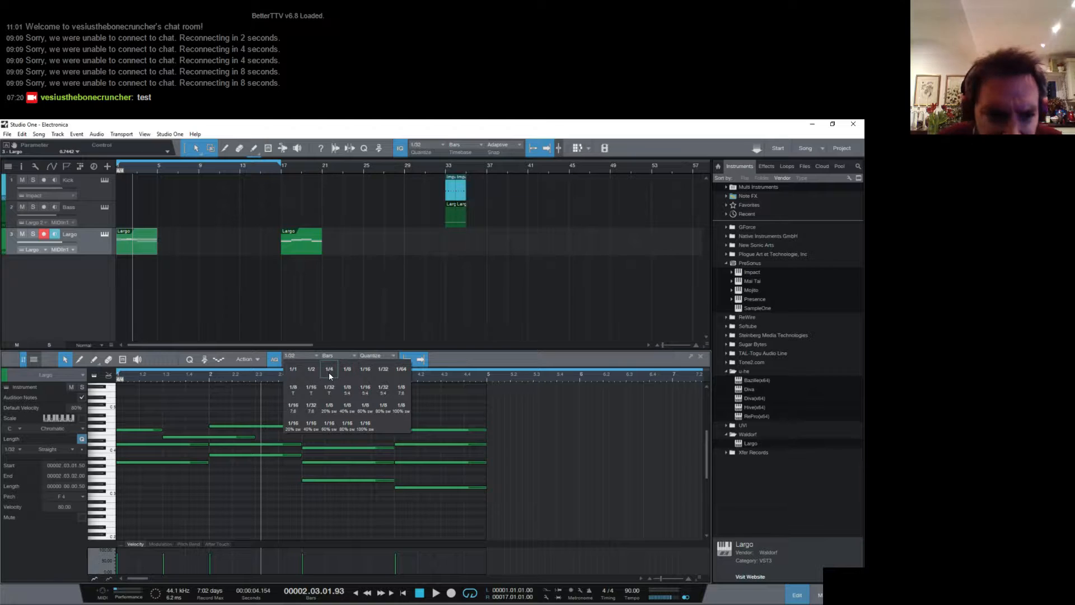
left_click(329, 371)
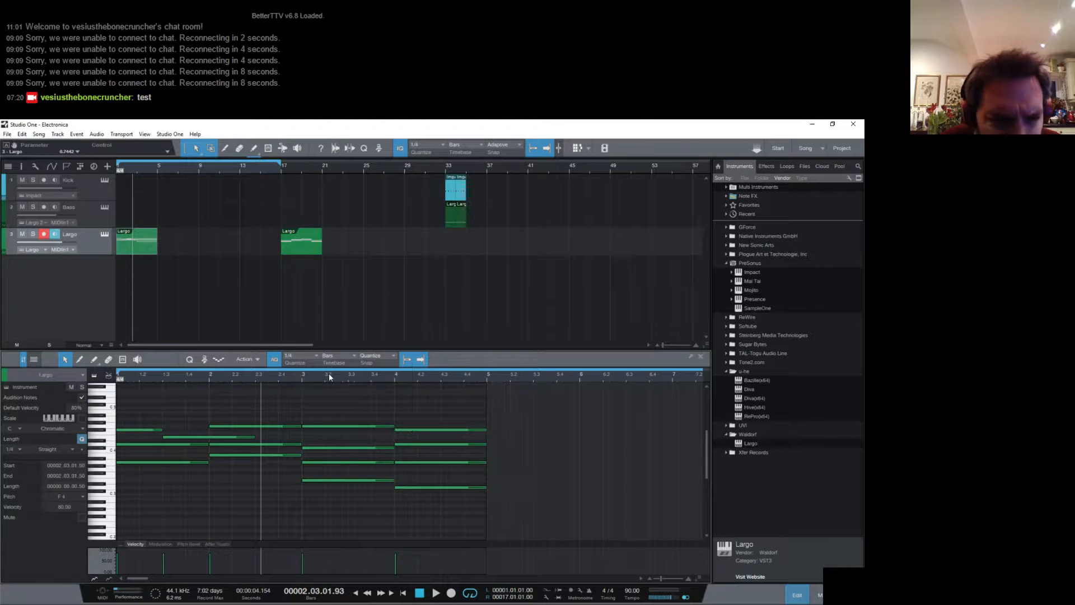
left_click(257, 429)
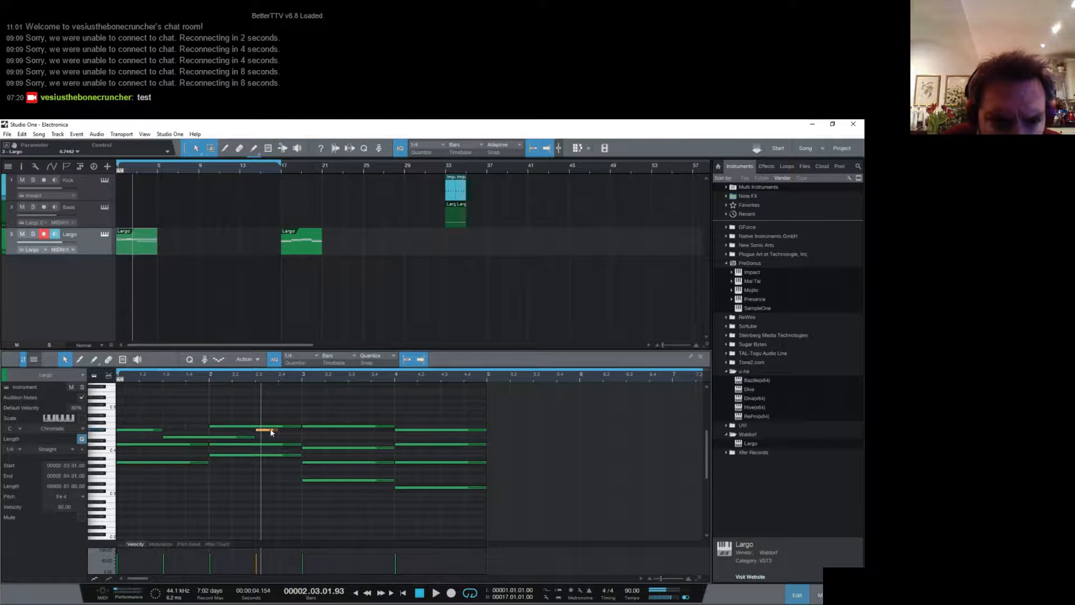
left_click_drag(291, 427, 300, 426)
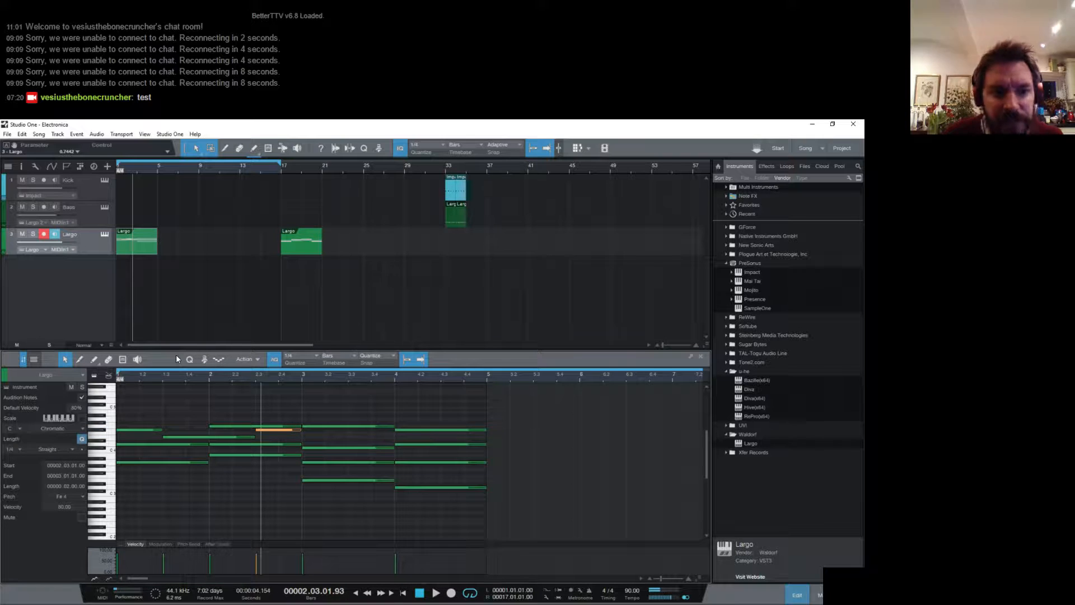
key("space")
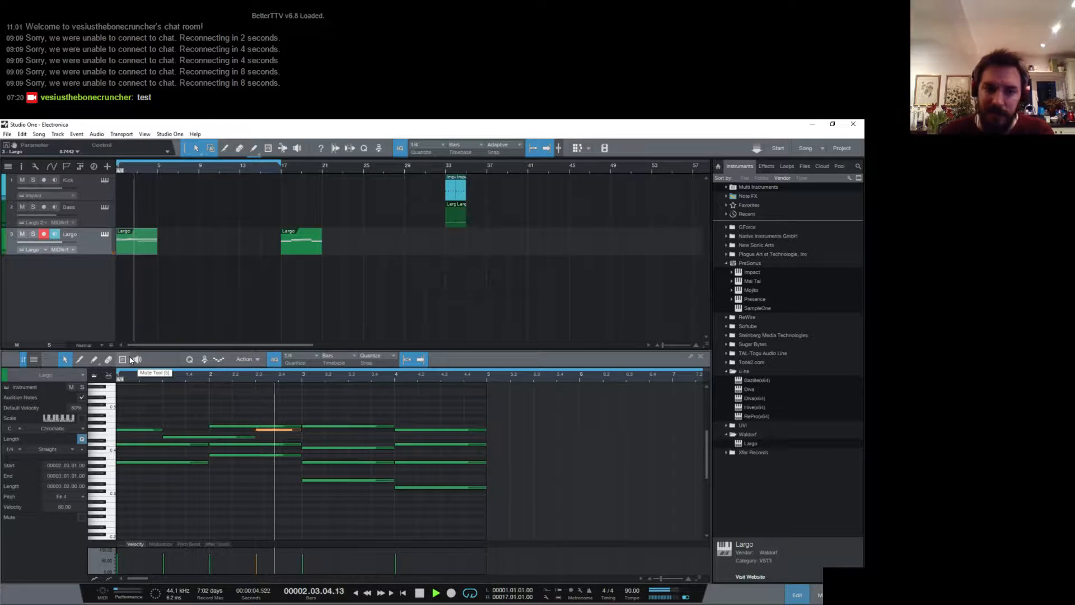
key("space")
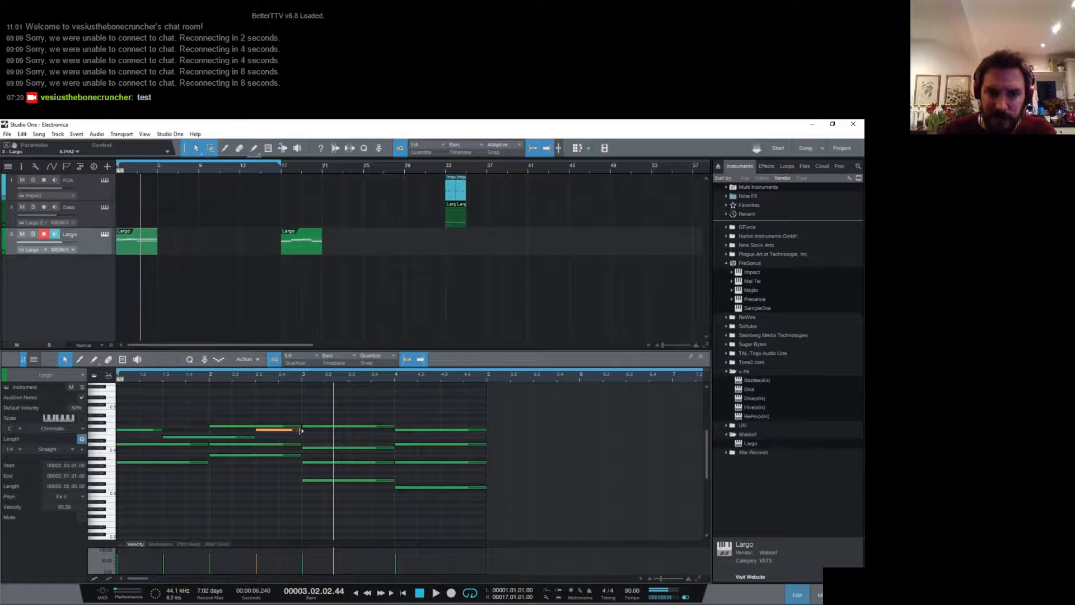
- Extend the F#4 to beat 3 of bar 3, add an A4 from there to the part's end, and play it
left_click_drag(305, 429, 351, 432)
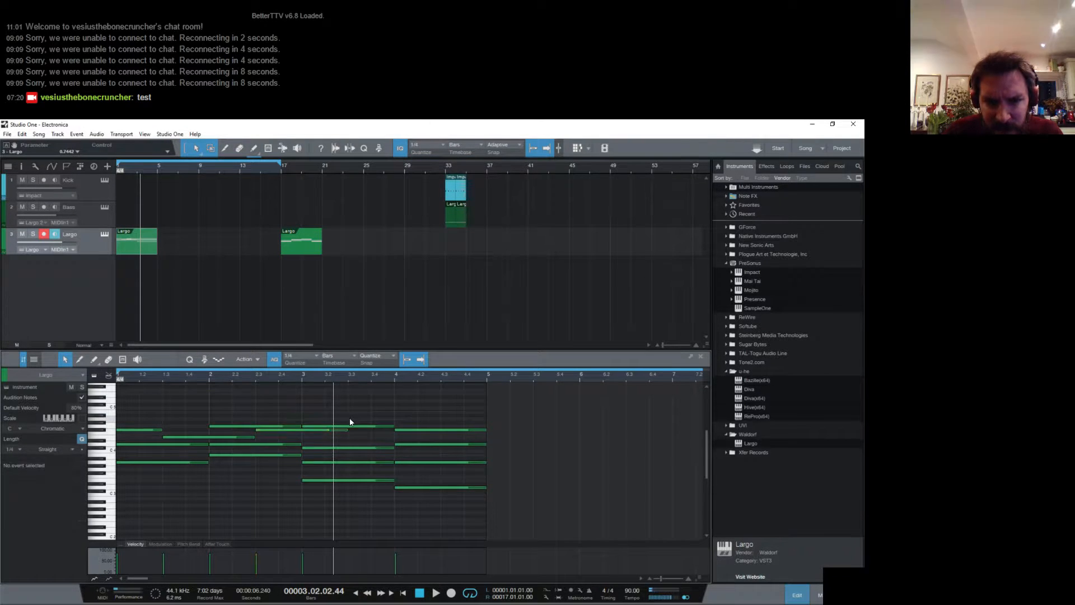
left_click_drag(349, 418, 484, 419)
key("space")
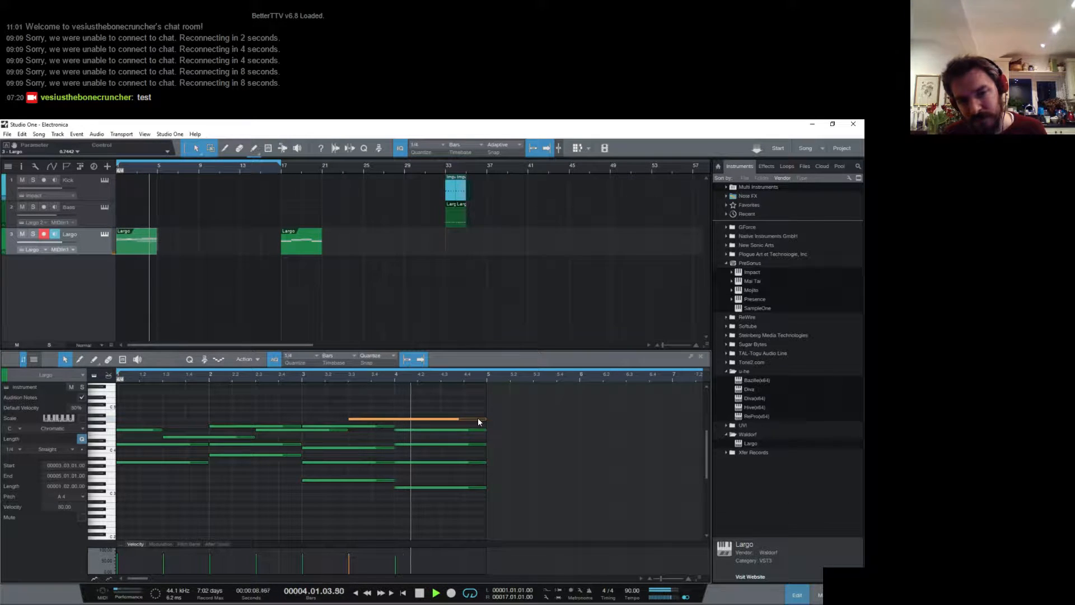
- Lower the long A4 starting at beat 3 of bar 3 to E4 and play the part
left_click(348, 429)
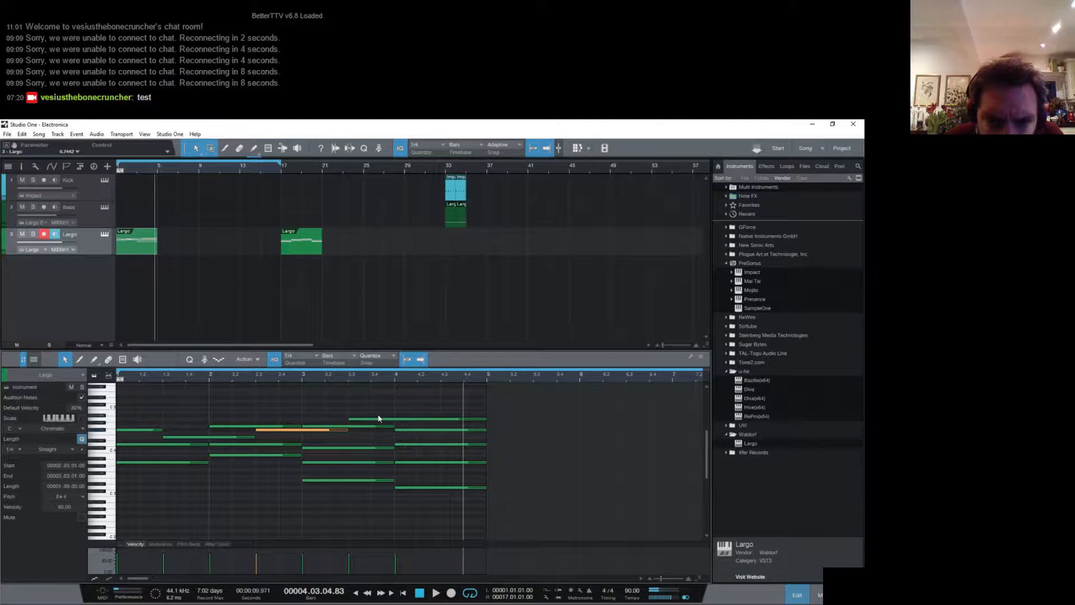
left_click_drag(378, 421, 376, 436)
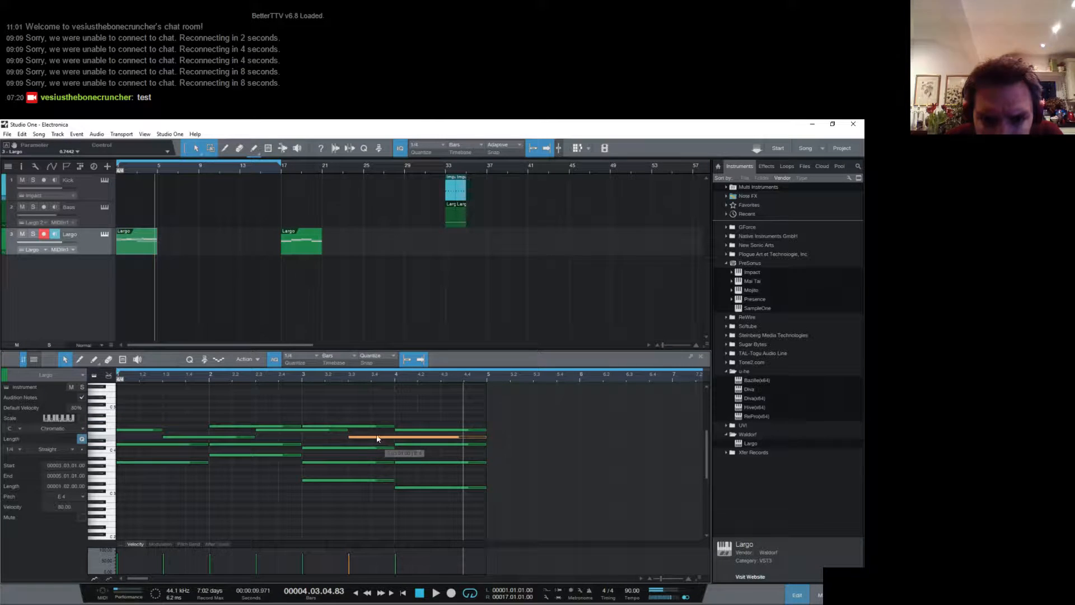
key("space")
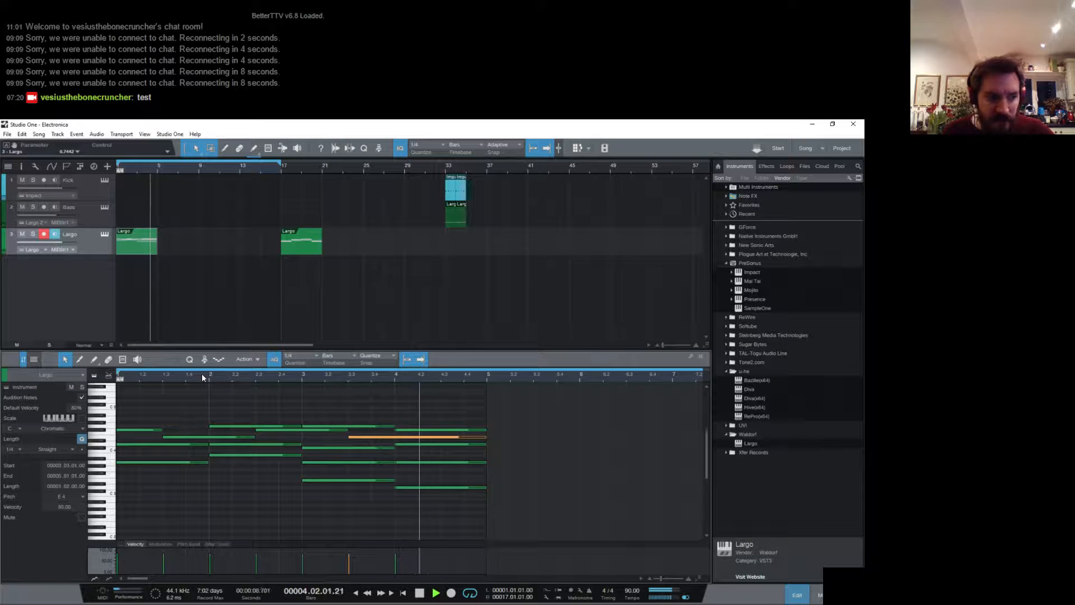
key("space")
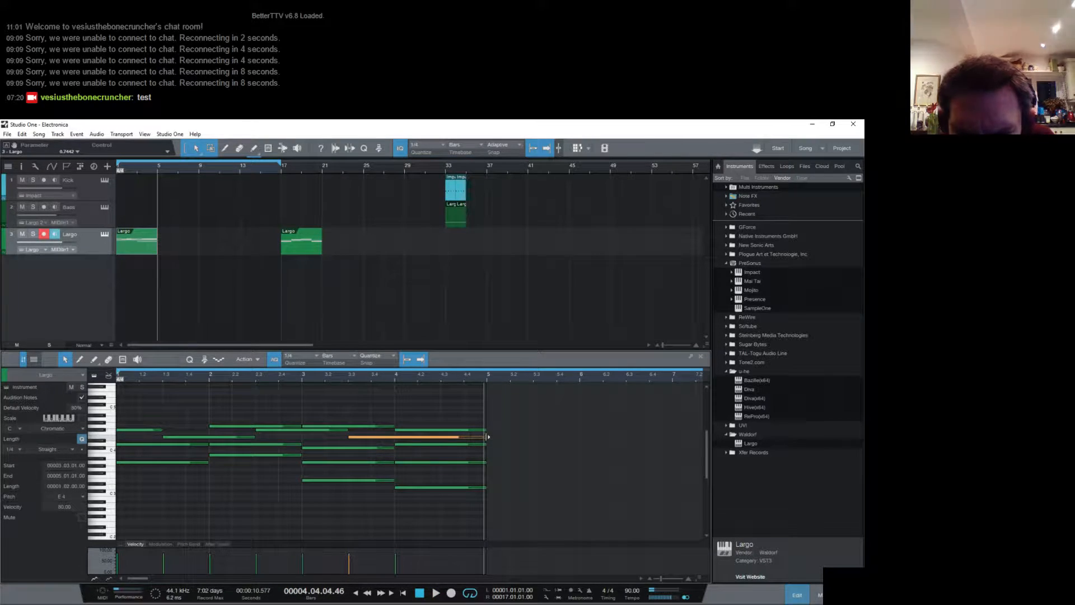
- Shorten the long E4 to one bar and draw a half-bar D4 from beat 3 of bar 4 with the Paint tool
left_click_drag(487, 437, 450, 451)
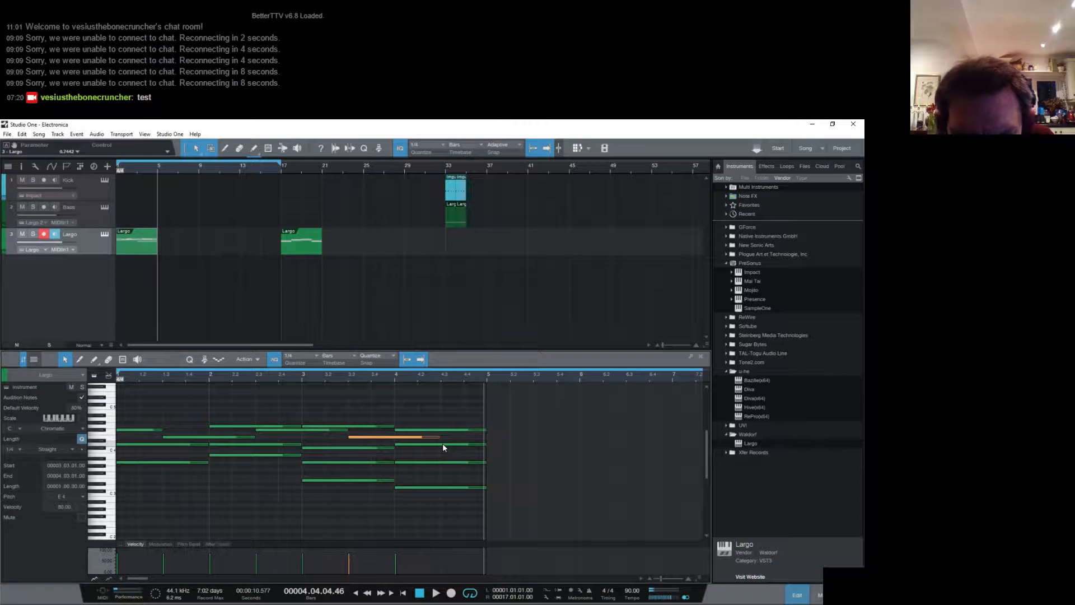
left_click(79, 360)
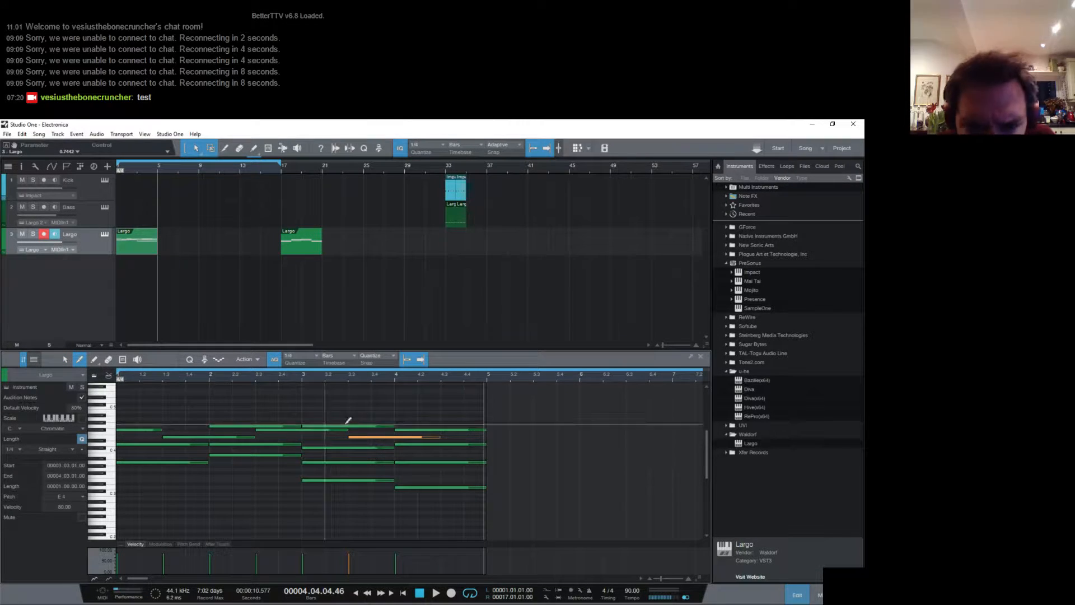
left_click_drag(444, 443, 485, 444)
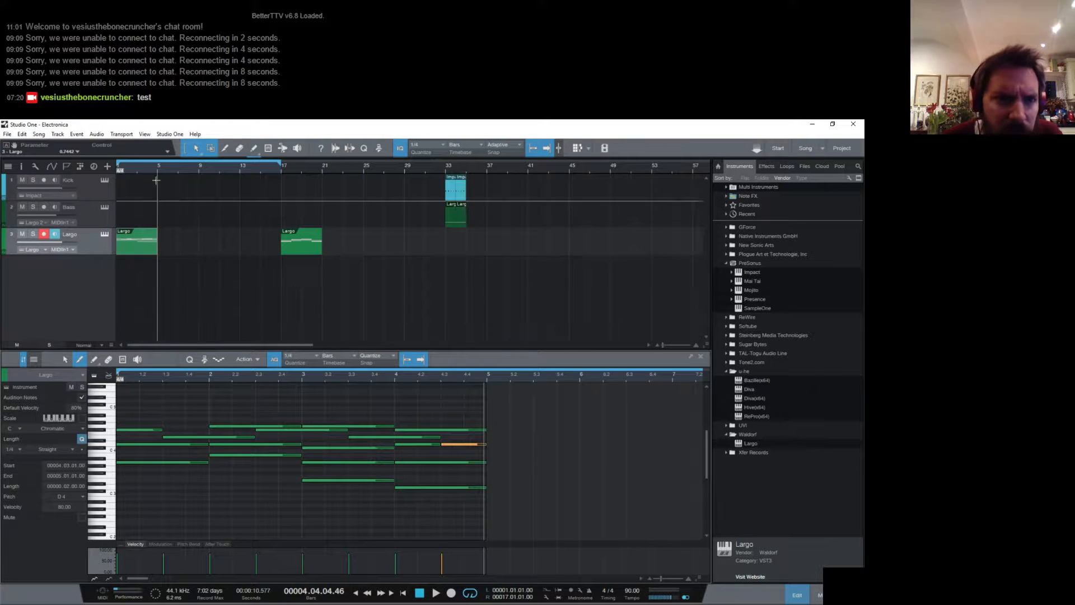
- Lower the half-bar D4 at the start of bar 4 to C#4 with the Arrow tool and play the part
right_click(198, 152)
left_click(414, 448)
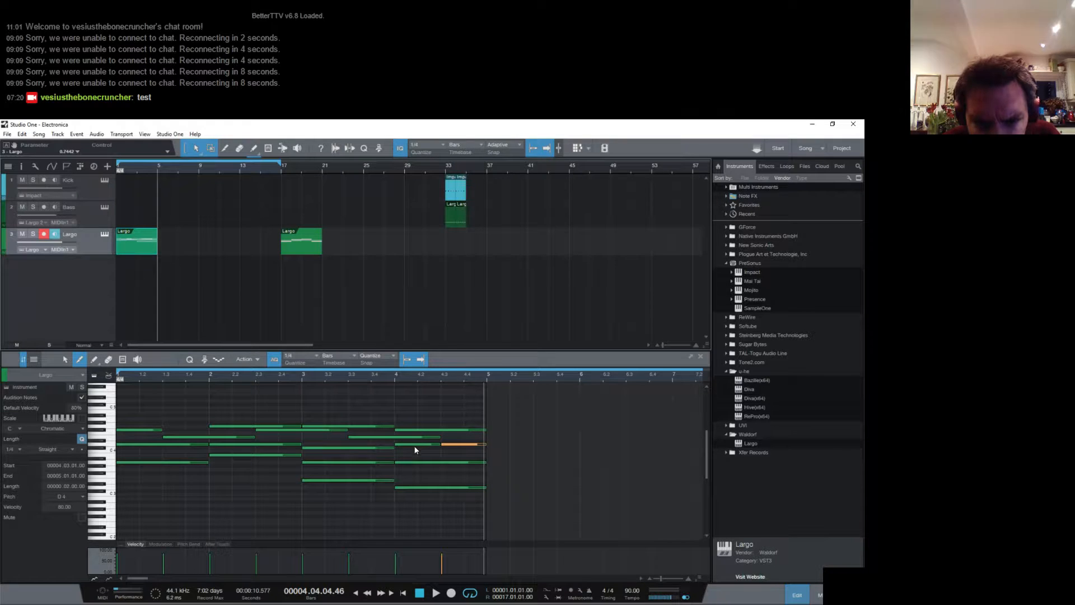
left_click(65, 360)
mouse_move(400, 447)
left_mouse_down()
mouse_move(400, 459)
mouse_move(398, 447)
left_mouse_up()
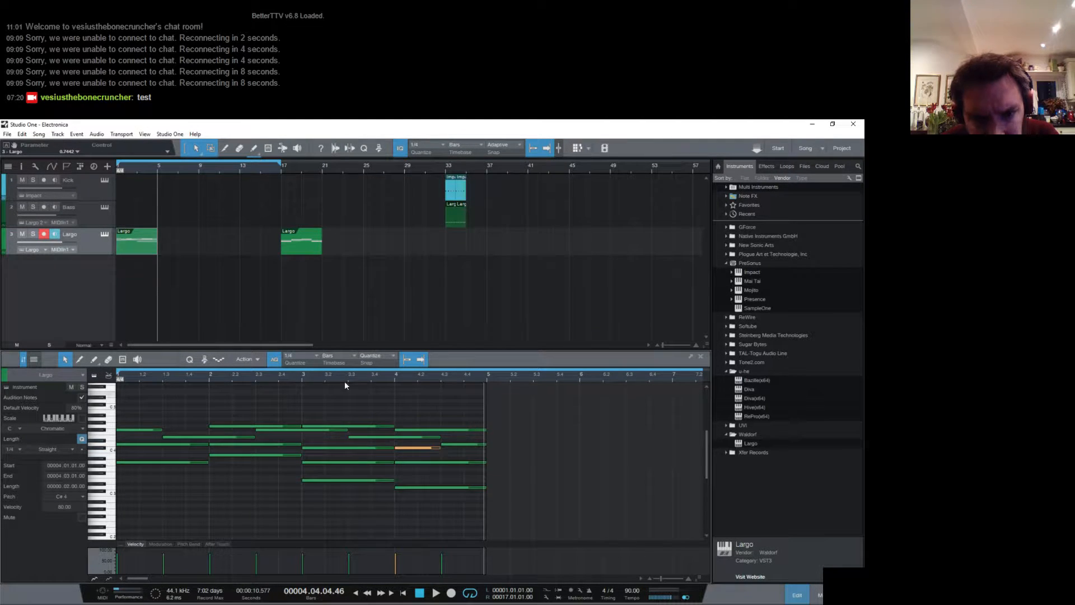
key("space")
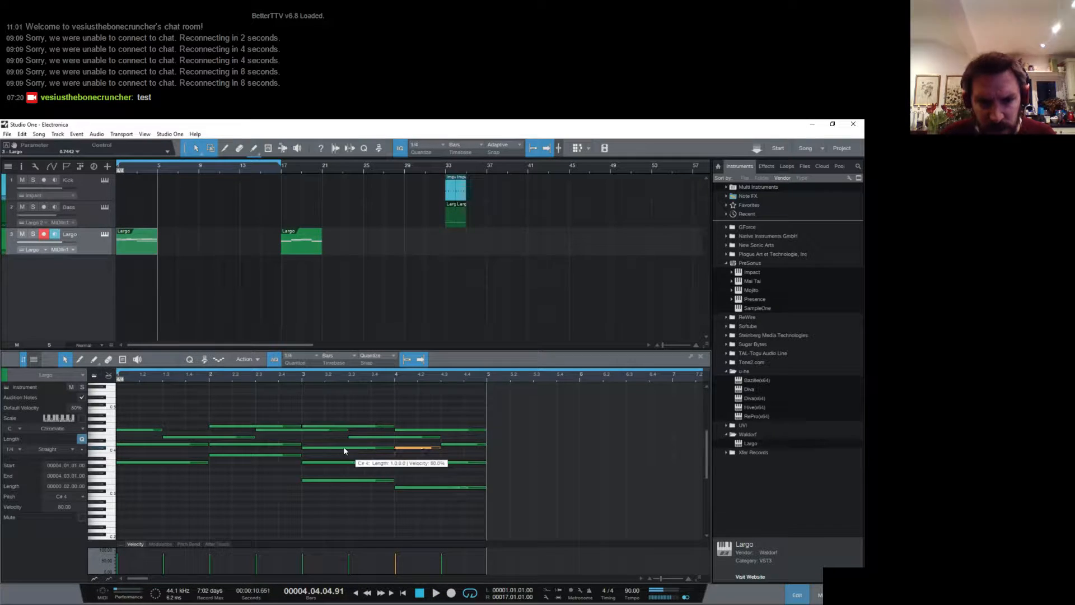
- Shorten the A3 in bar 1 to three beats and add a one-beat G3 on beat 4
left_click(199, 462)
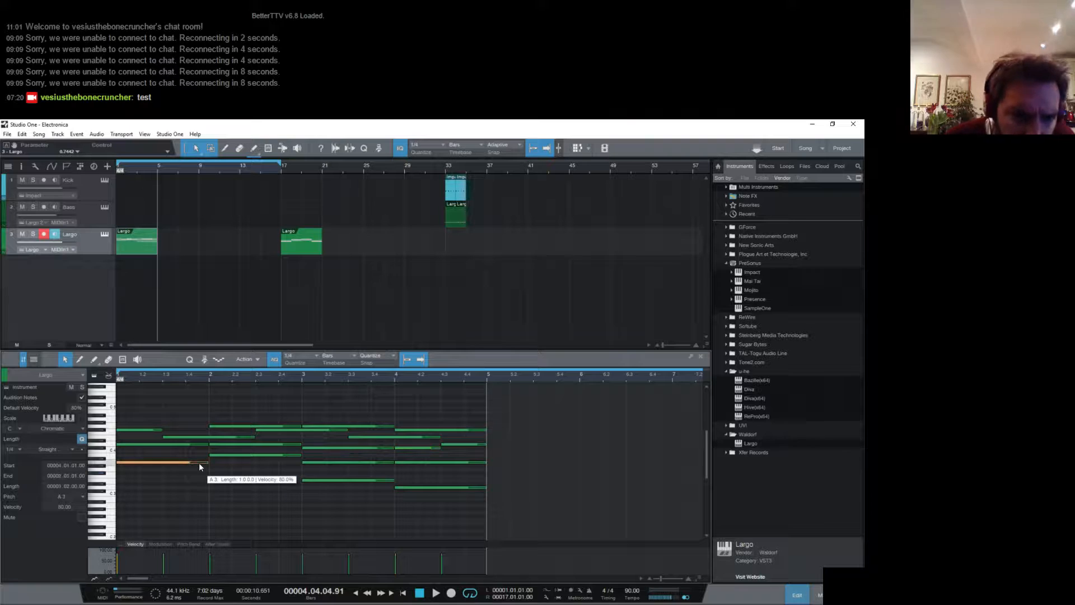
left_click_drag(208, 464, 183, 468)
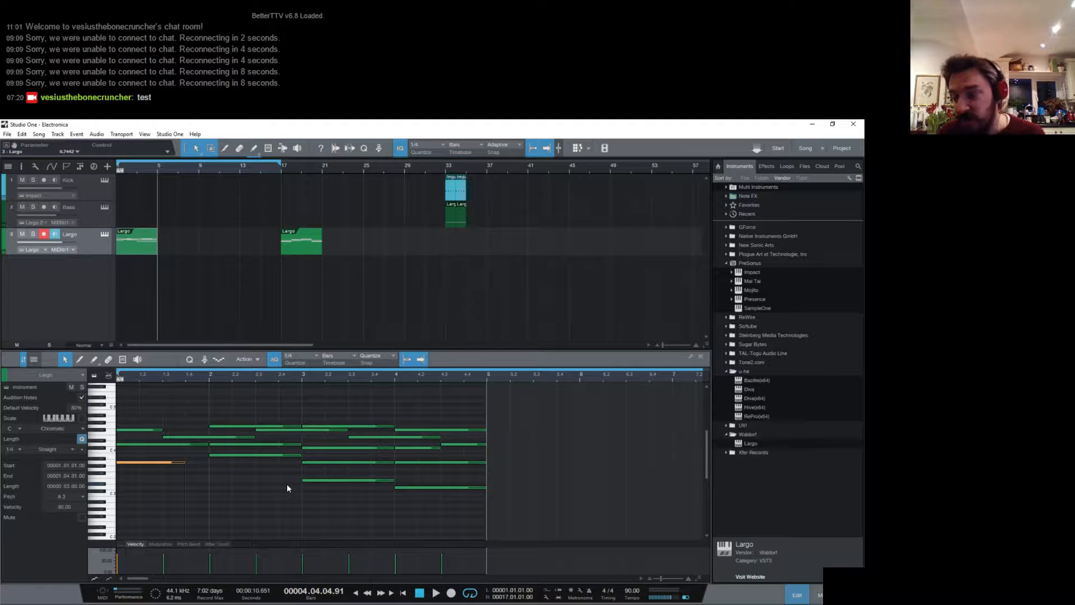
left_click(193, 469)
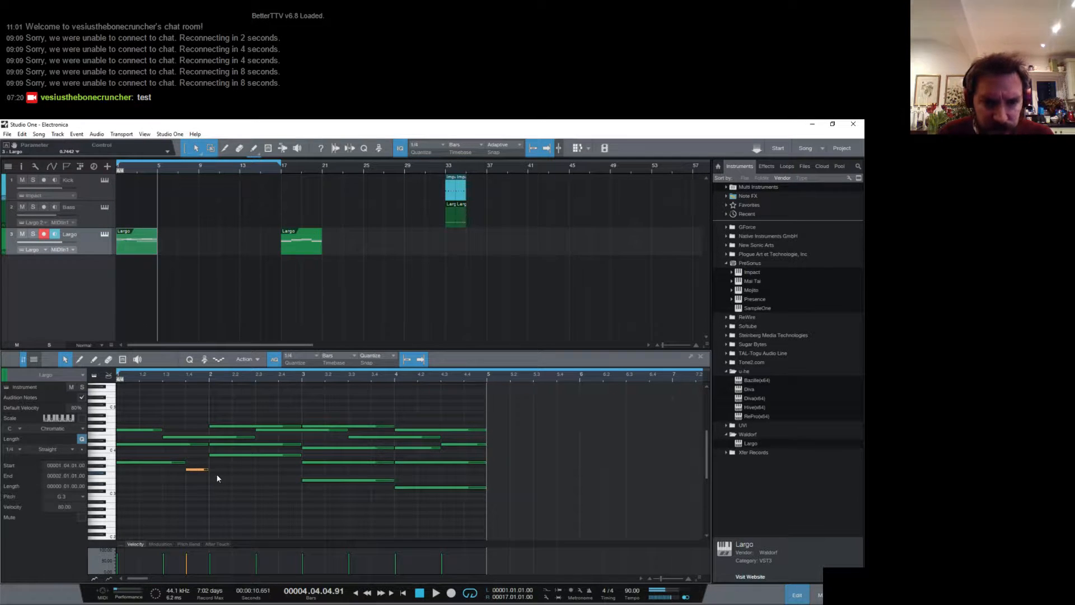
- Add a half-bar F#3 at the start of bar 2 and a half-bar D3 from beat 3, and play the part
left_click_drag(233, 473, 258, 473)
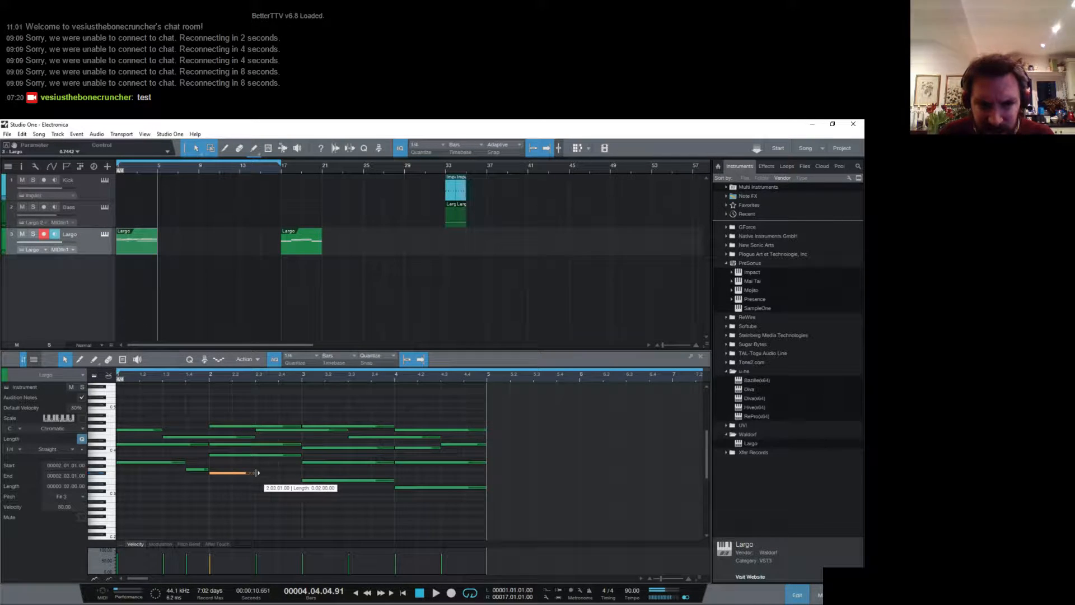
left_click(261, 487)
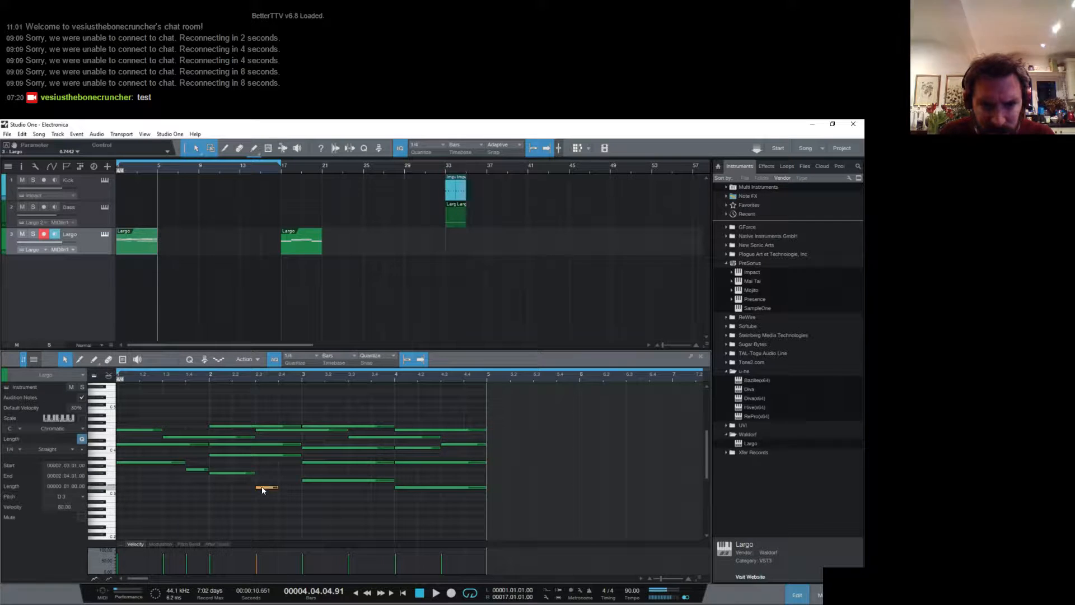
left_click_drag(275, 487, 304, 487)
key("space")
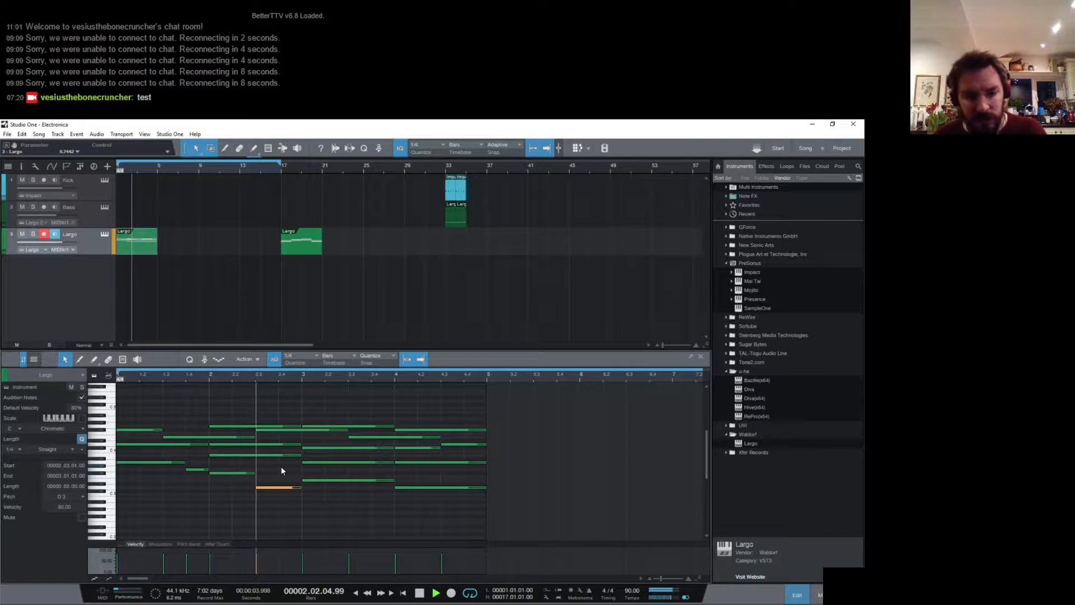
key("space")
- Try E3 for the first low half-bar note of bar 2 and F#3 for the second, playing the part after each change
left_click_drag(241, 478, 245, 485)
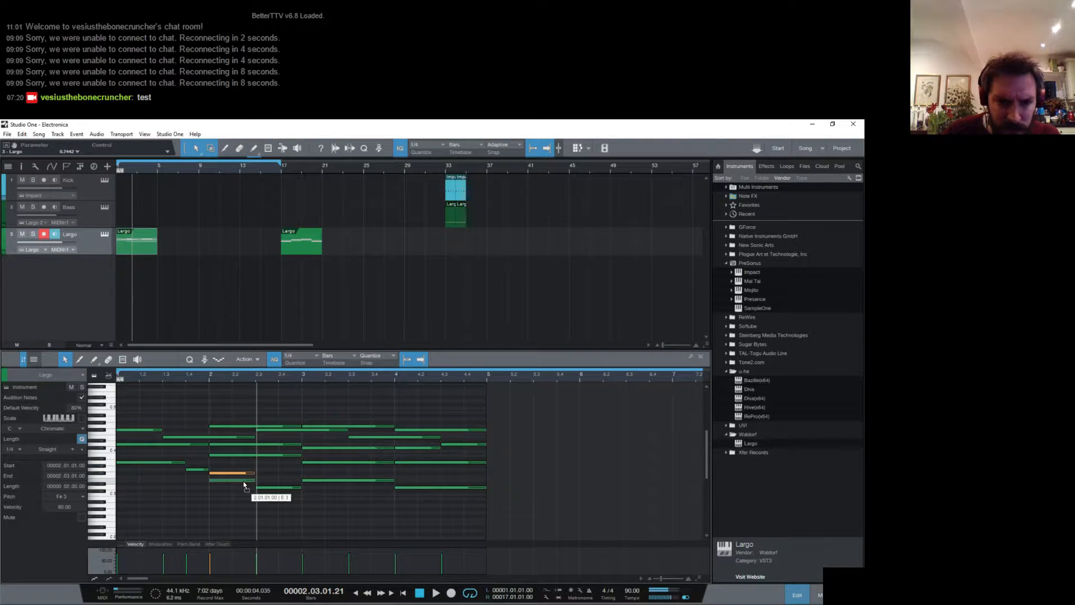
key("space")
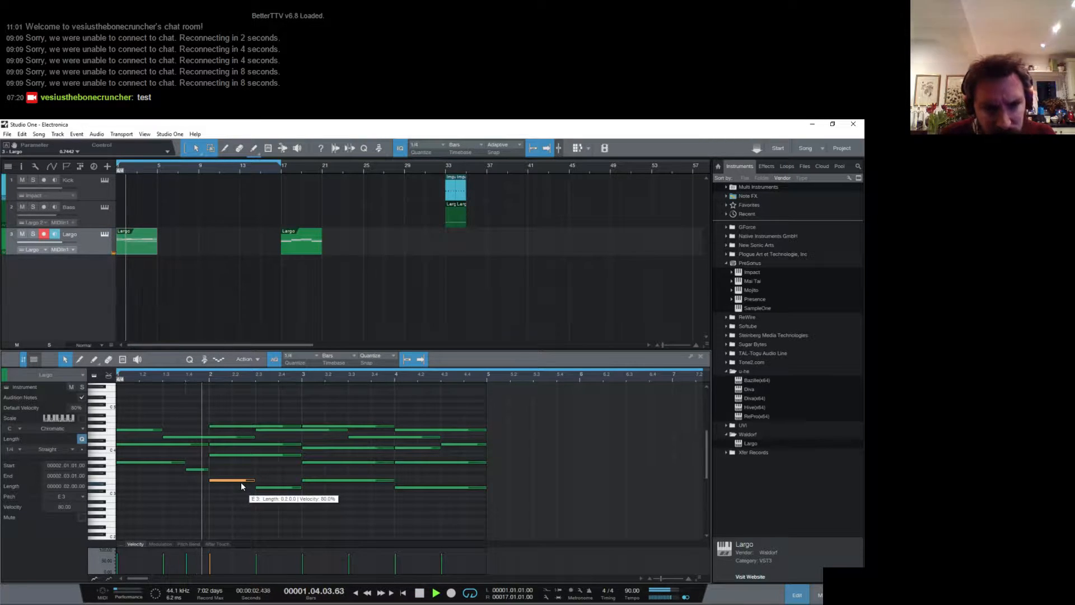
key("space")
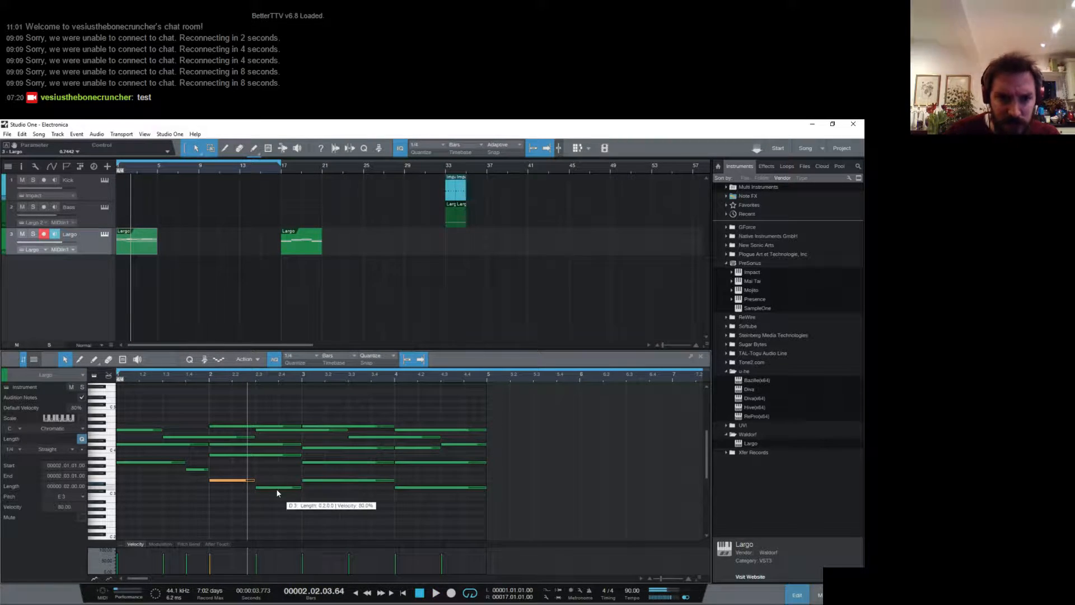
left_click_drag(275, 487, 279, 475)
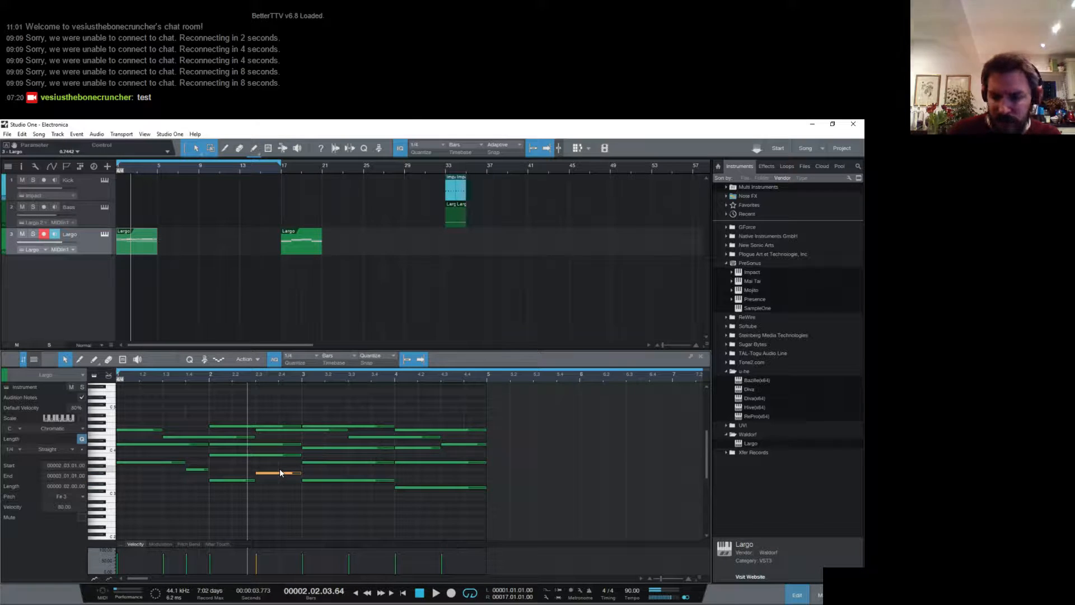
key("space")
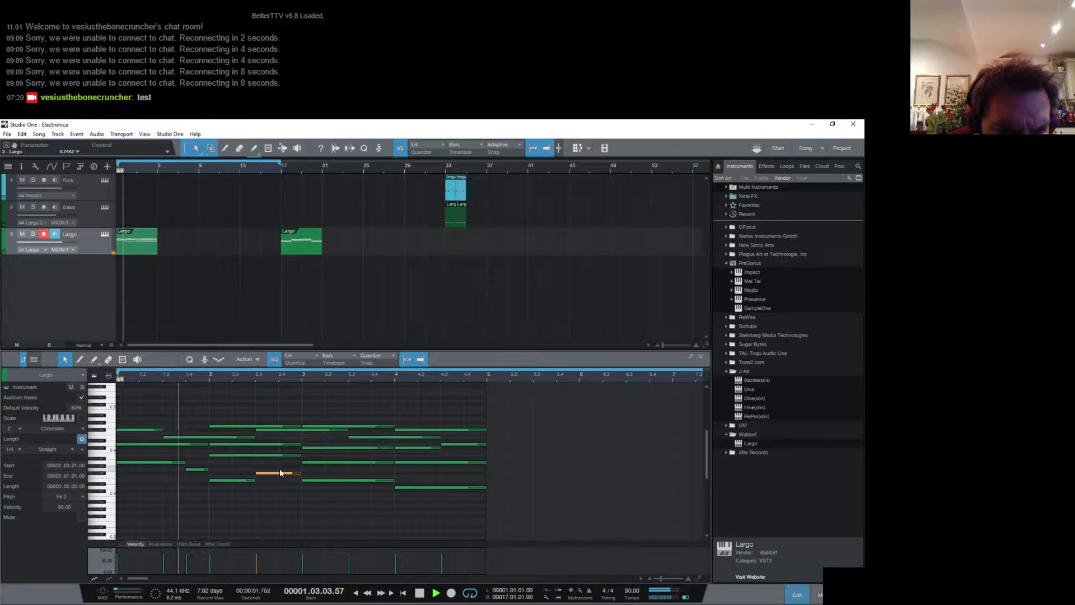
- Lower the two low half-bar notes of bar 2 to C#3 and D3 and play the part
left_click_drag(289, 474, 268, 488)
key("comma")
key("space")
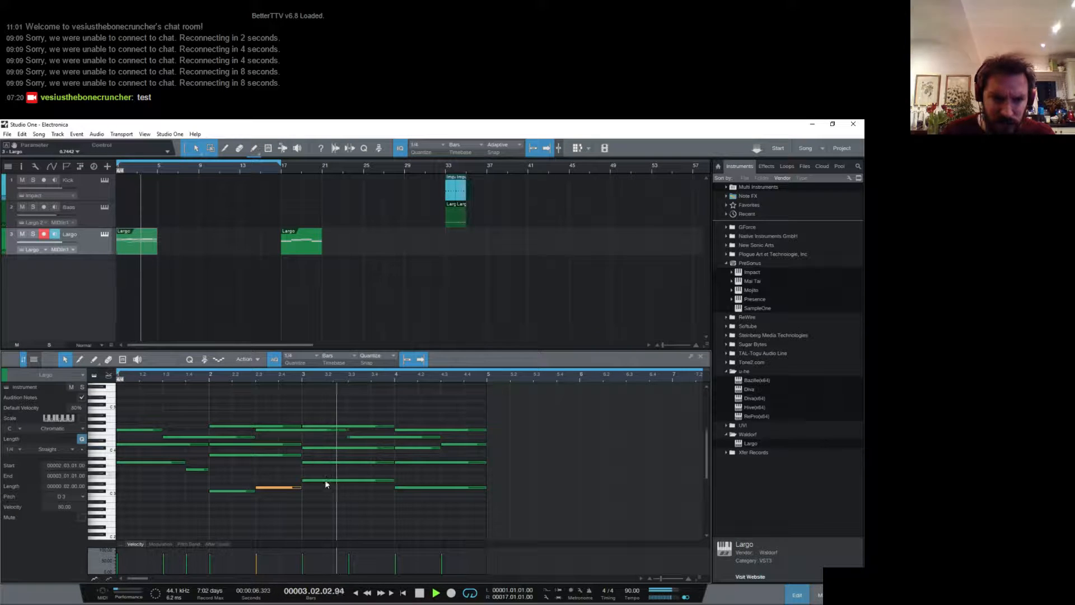
key("space")
- Raise the low C#3 at the start of bar 2 to A3 and play the part from the start
left_click(236, 491)
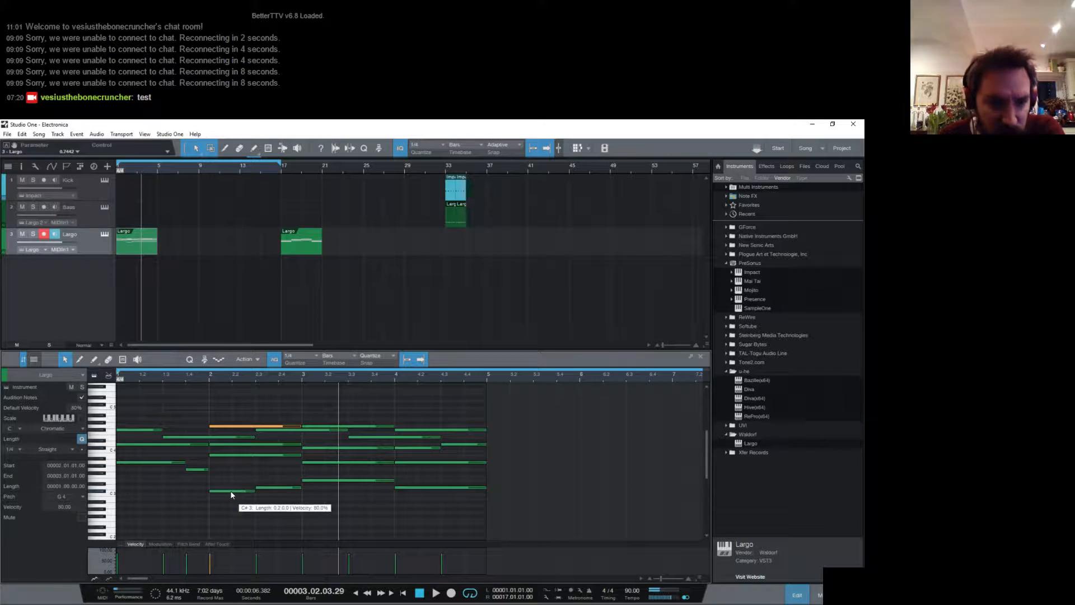
left_click_drag(237, 490, 232, 460)
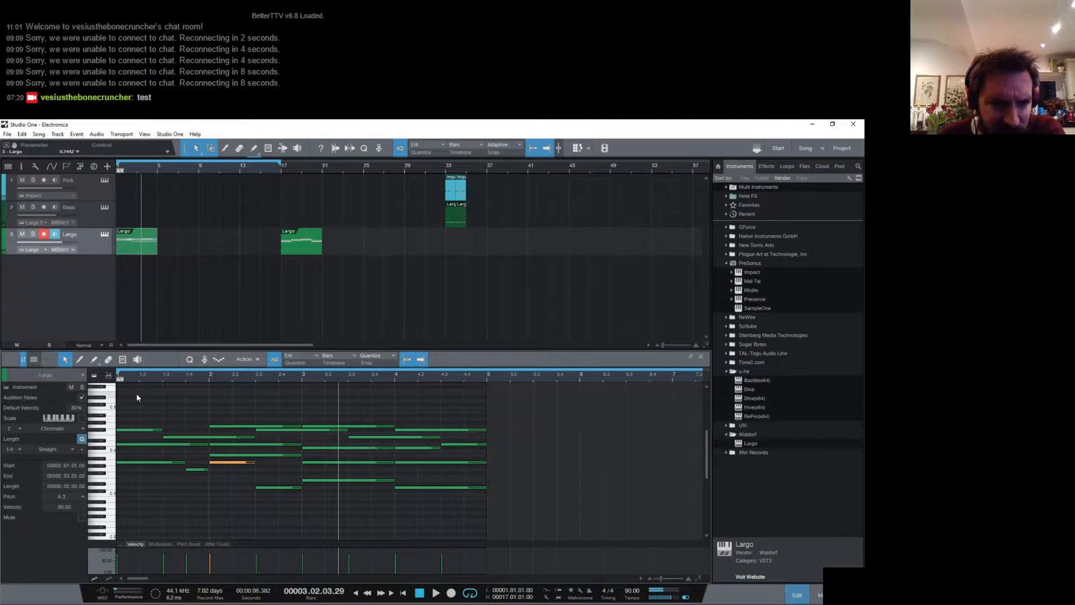
key("Home")
key("space")
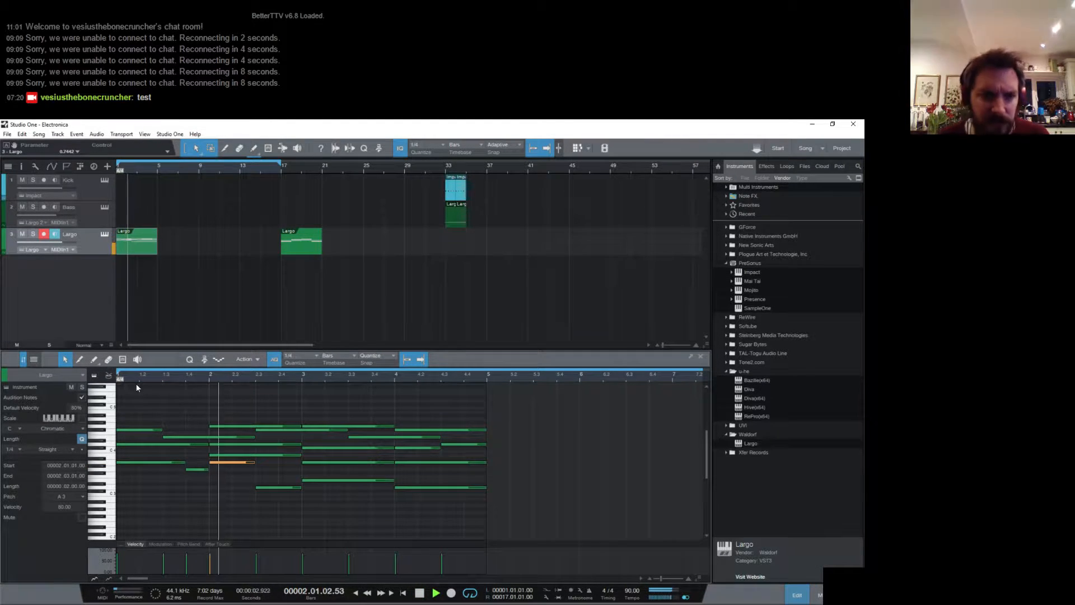
key("space")
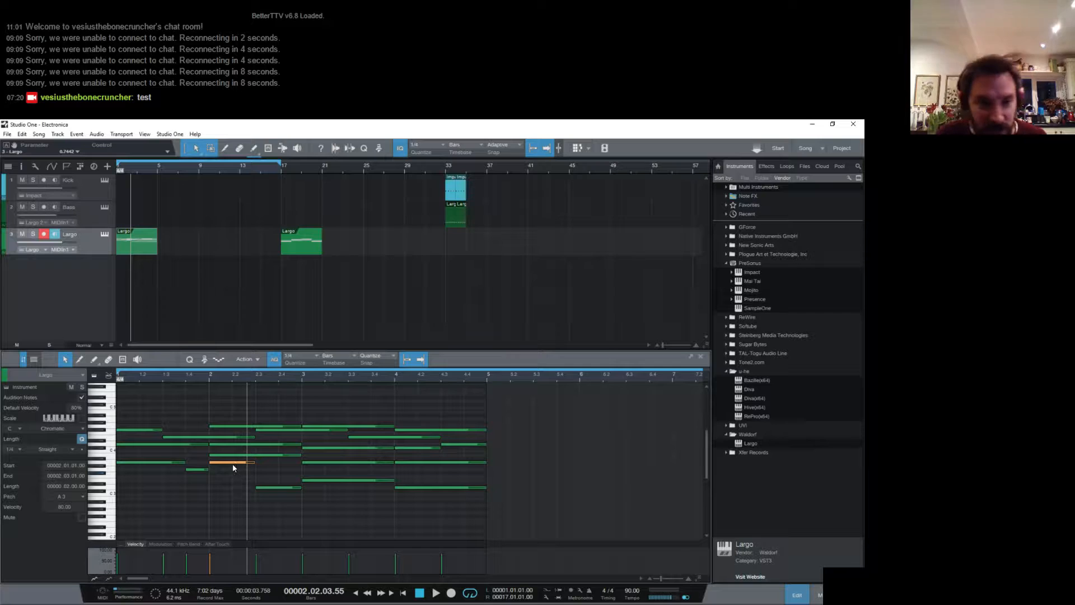
- Lower the half-bar A3 at the start of bar 2 to D3 and play the part
left_click_drag(234, 464, 233, 487)
key("space")
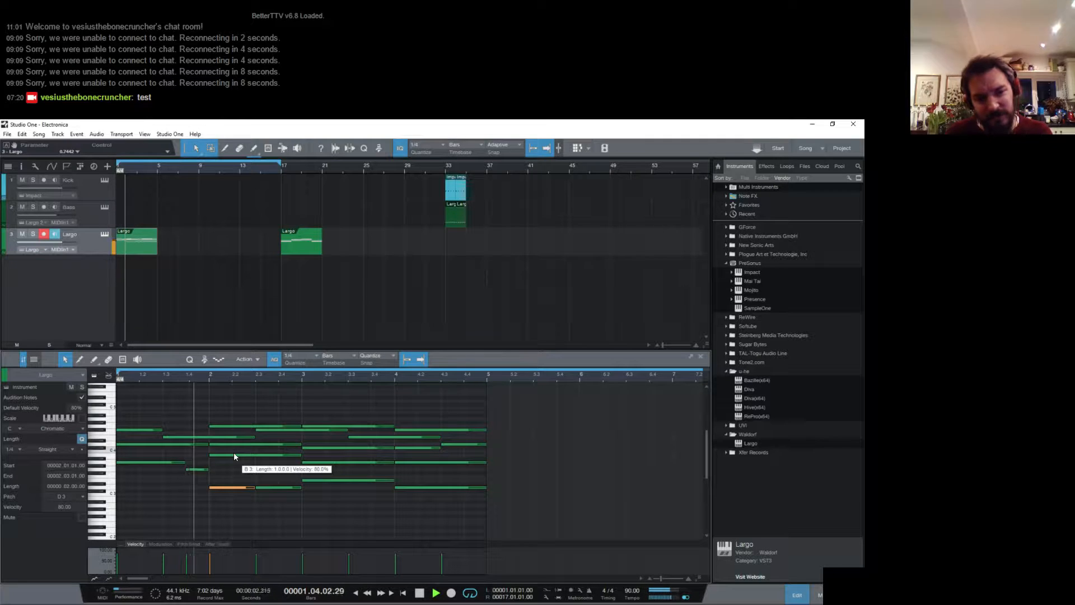
key("space")
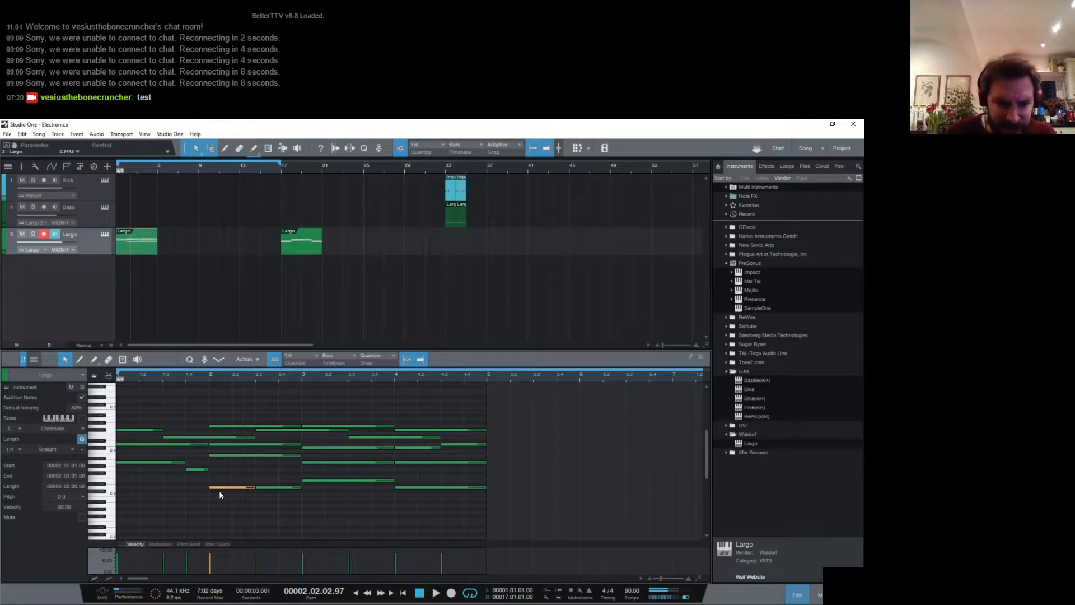
- Lower the half-bar D3 at the start of bar 2 to B2, and play it from bar 2 and from the part's start
left_click_drag(222, 491, 222, 502)
left_click(209, 379)
key("space")
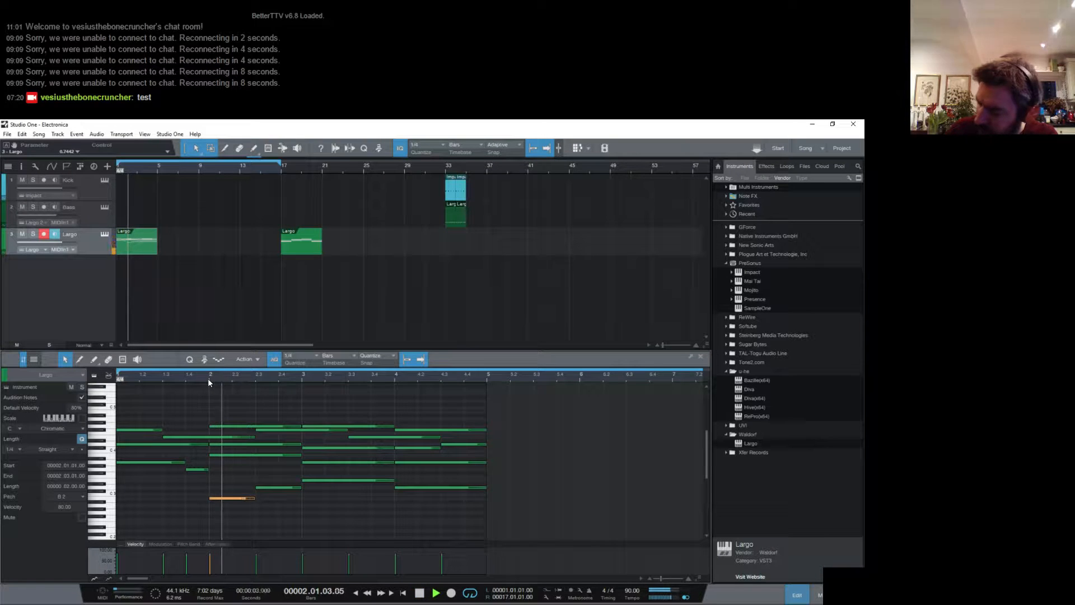
key("space")
left_click(147, 381)
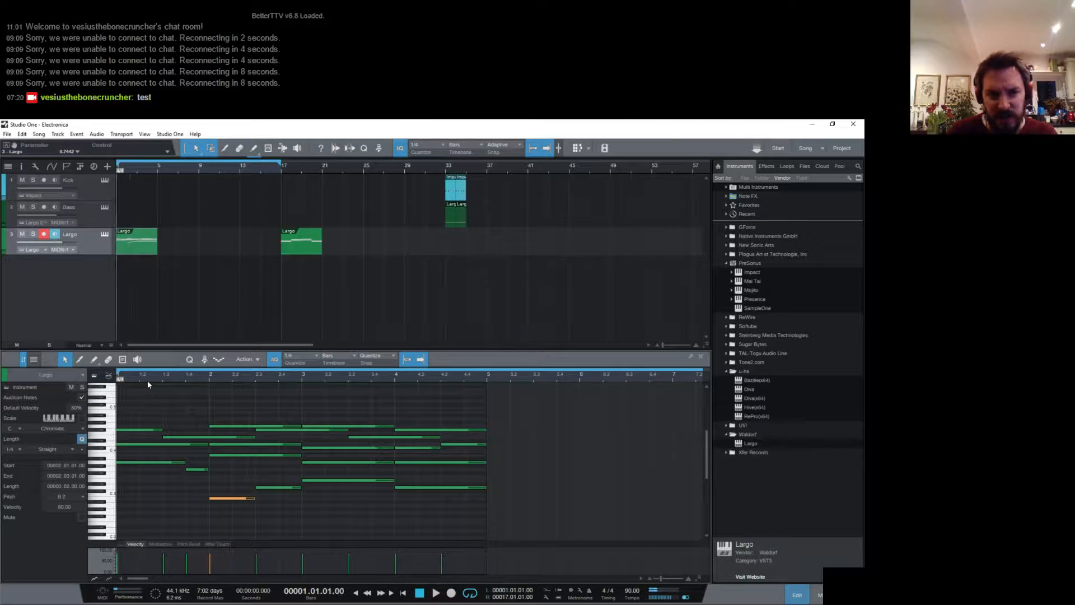
key("space")
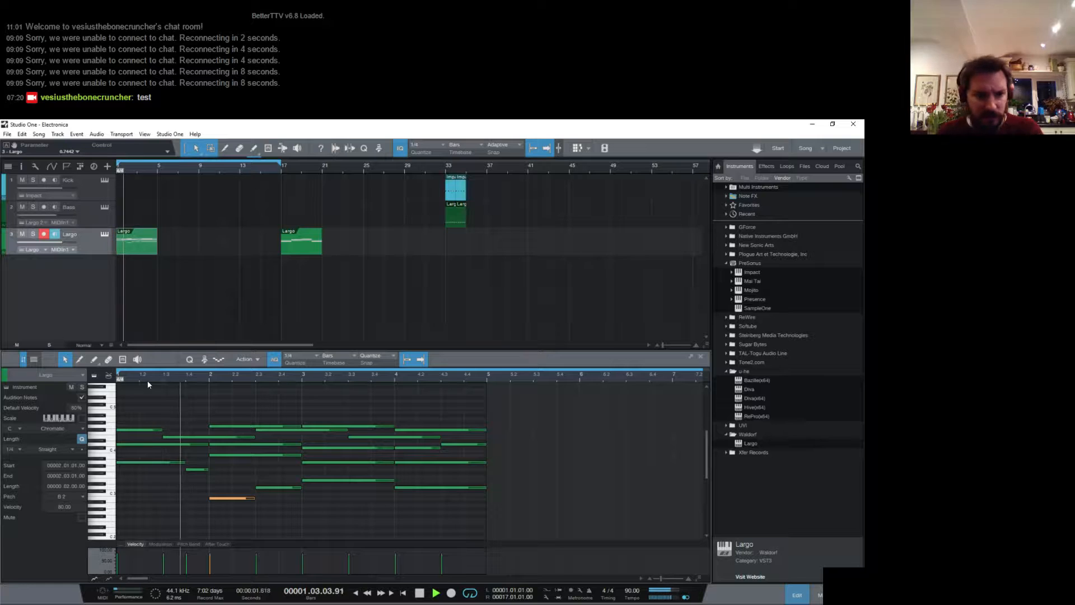
key("space")
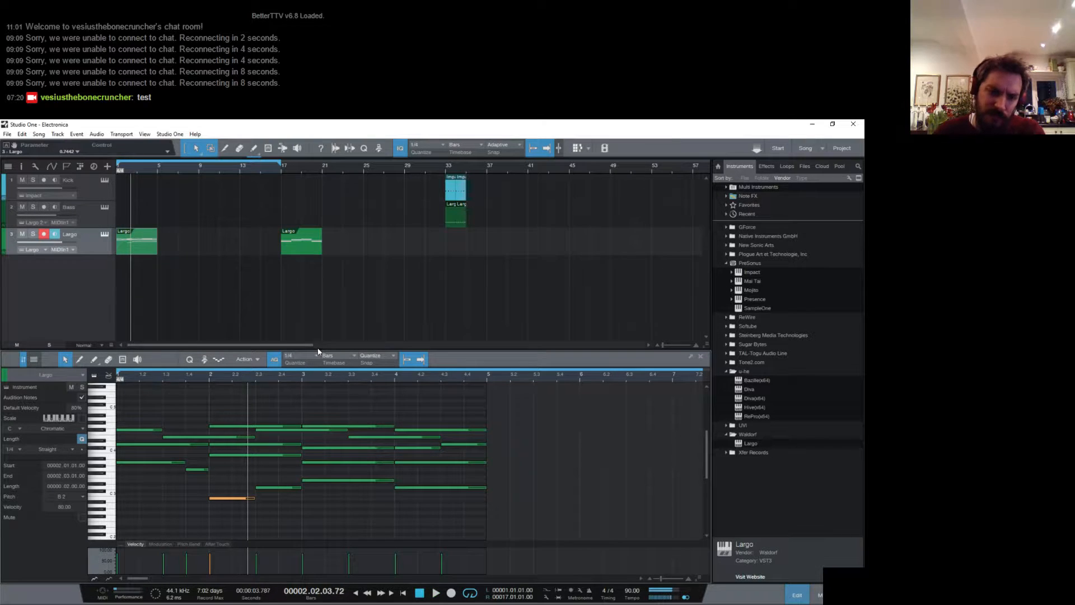
- Lower the three-beat A3 at the start of bar 1 an octave to A2 and play from the part's start
left_click_drag(146, 464, 140, 507)
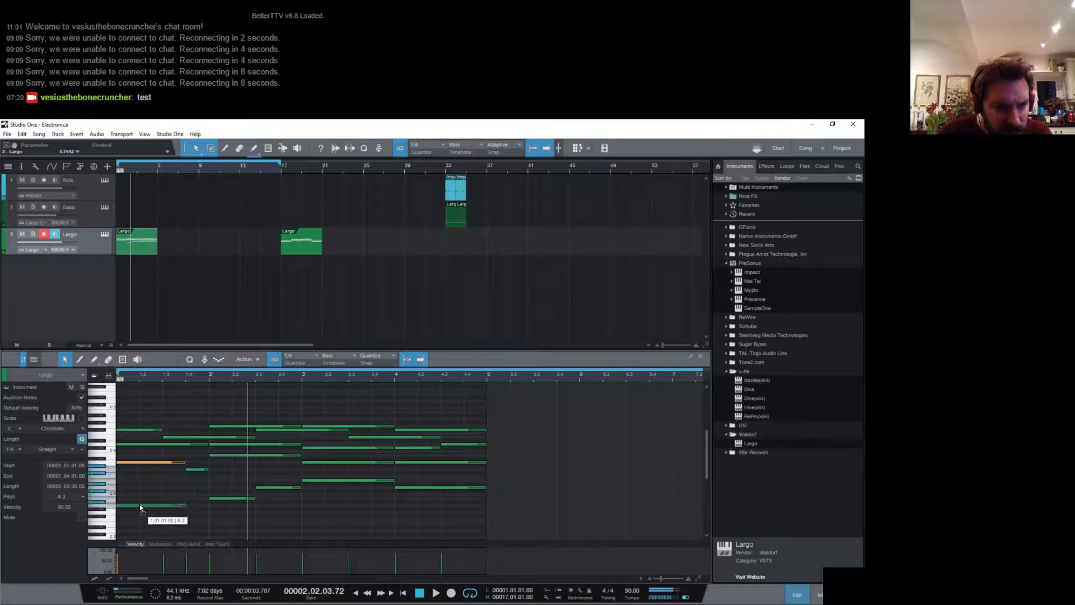
left_click(196, 471)
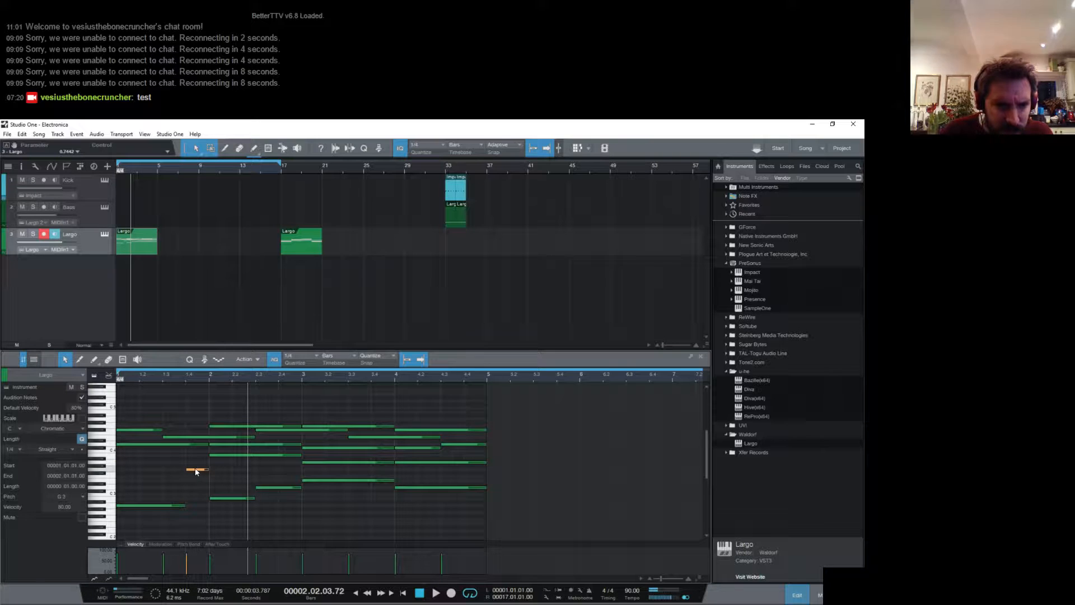
left_click(154, 505)
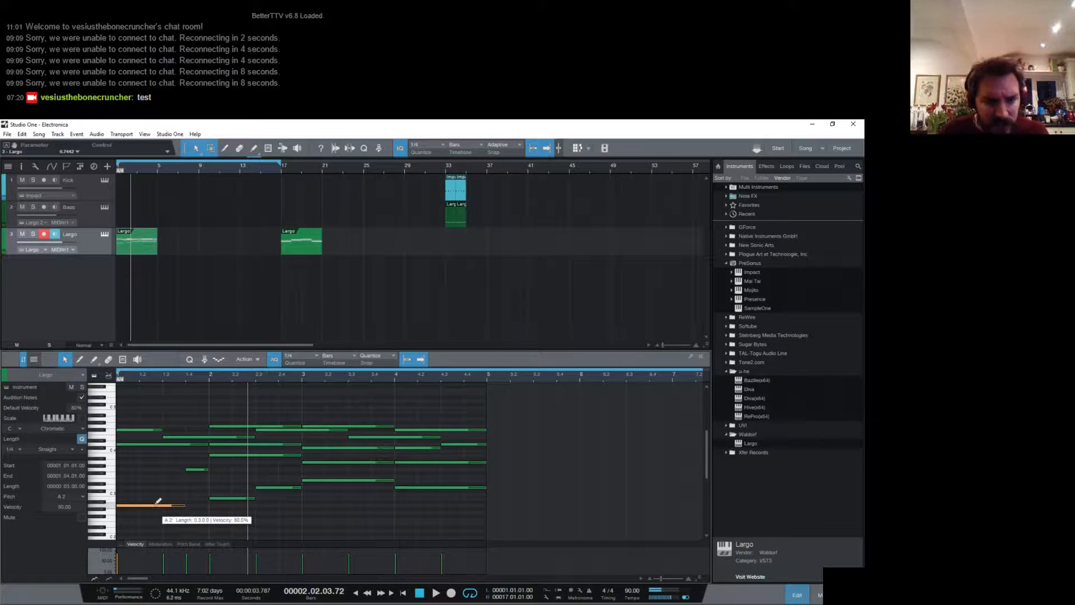
key("shift+Up")
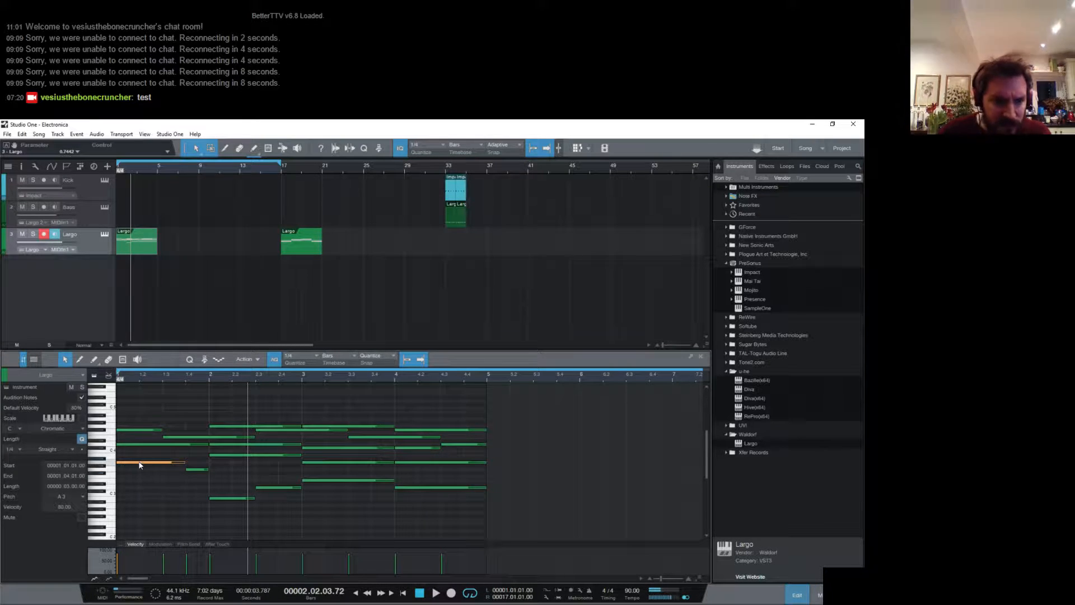
left_click_drag(140, 465, 137, 503)
key("Home")
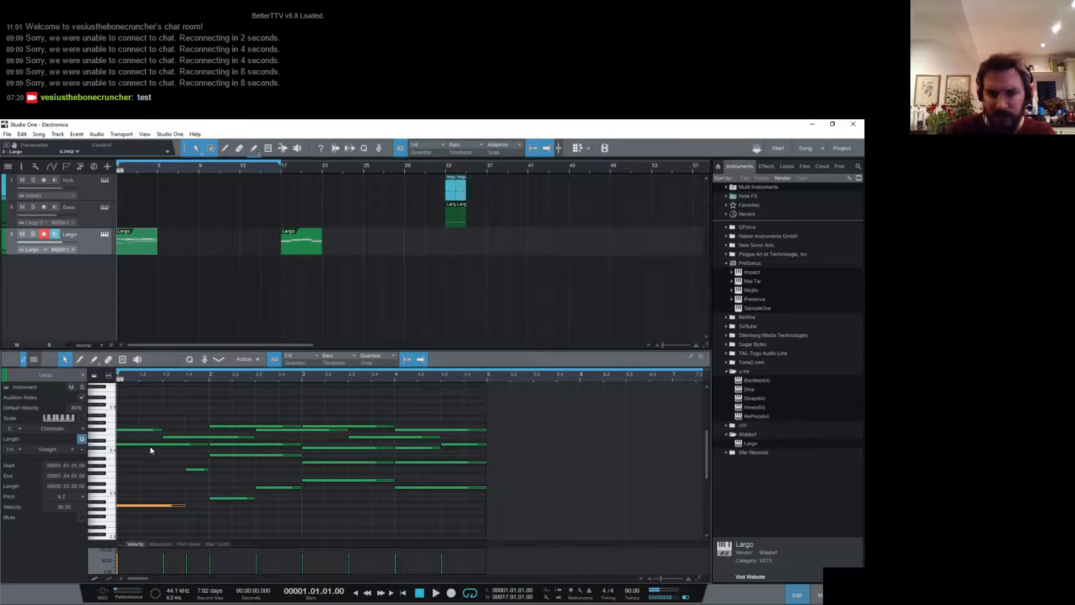
key("space")
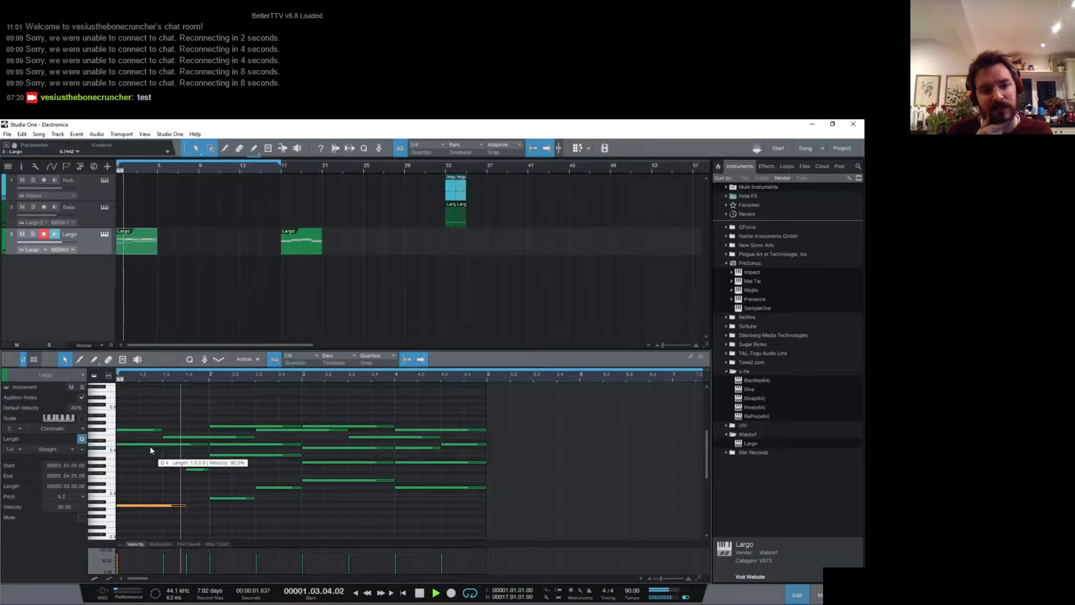
key("space")
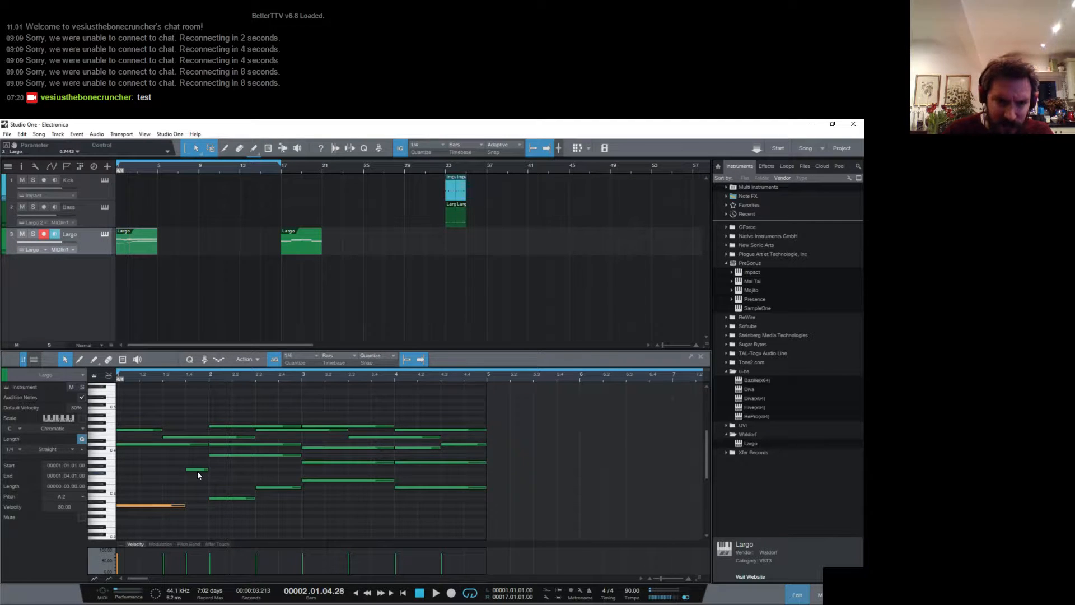
- Lower the one-beat G3 on beat 4 of bar 1 to B2 and play the part
left_click_drag(197, 469, 200, 500)
key("space")
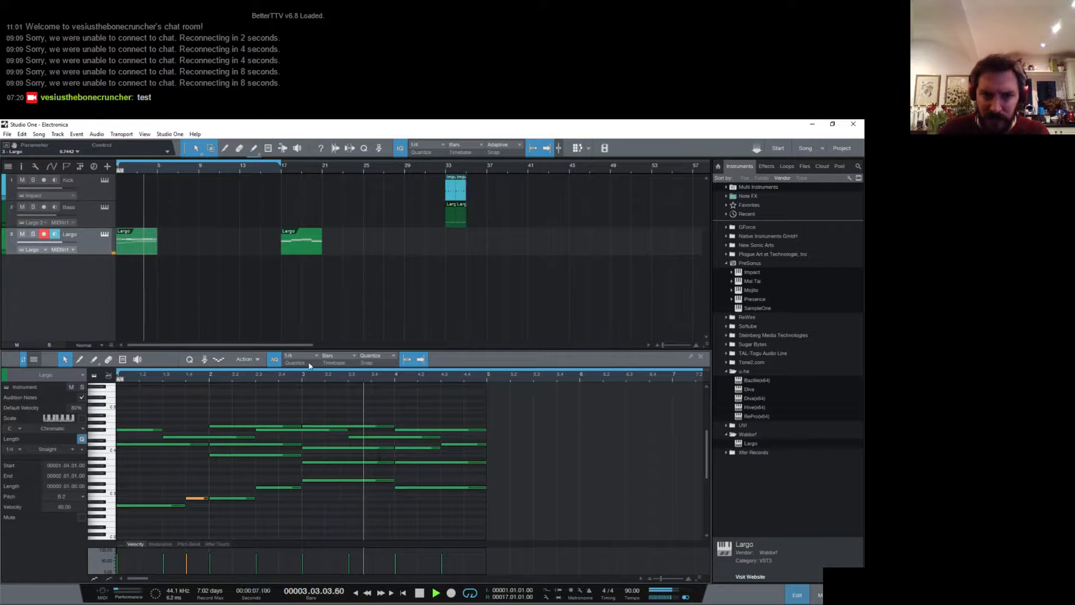
left_click_drag(333, 376, 337, 376)
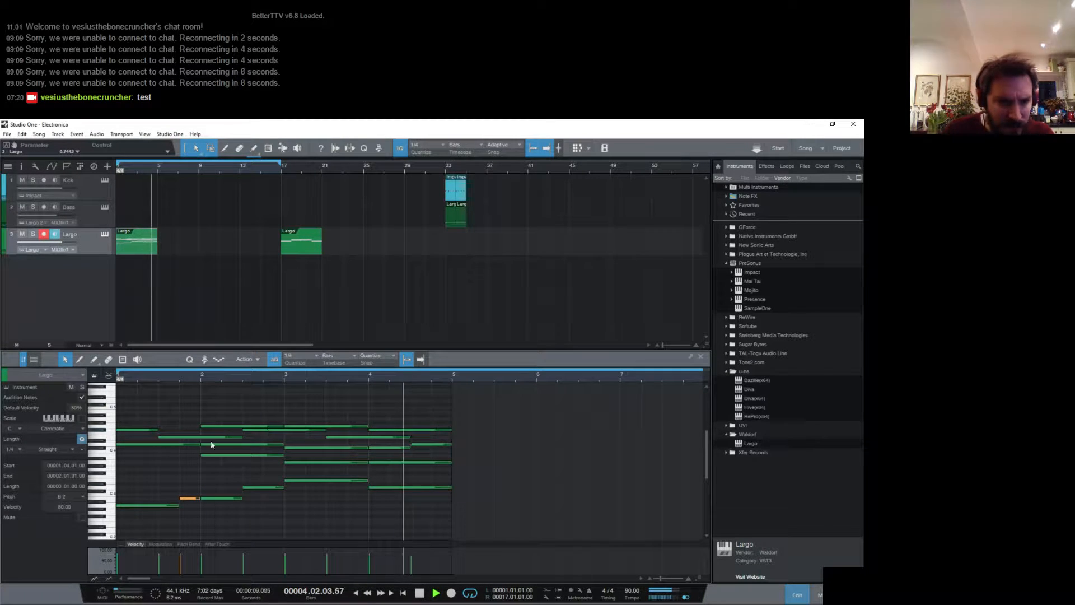
key("space")
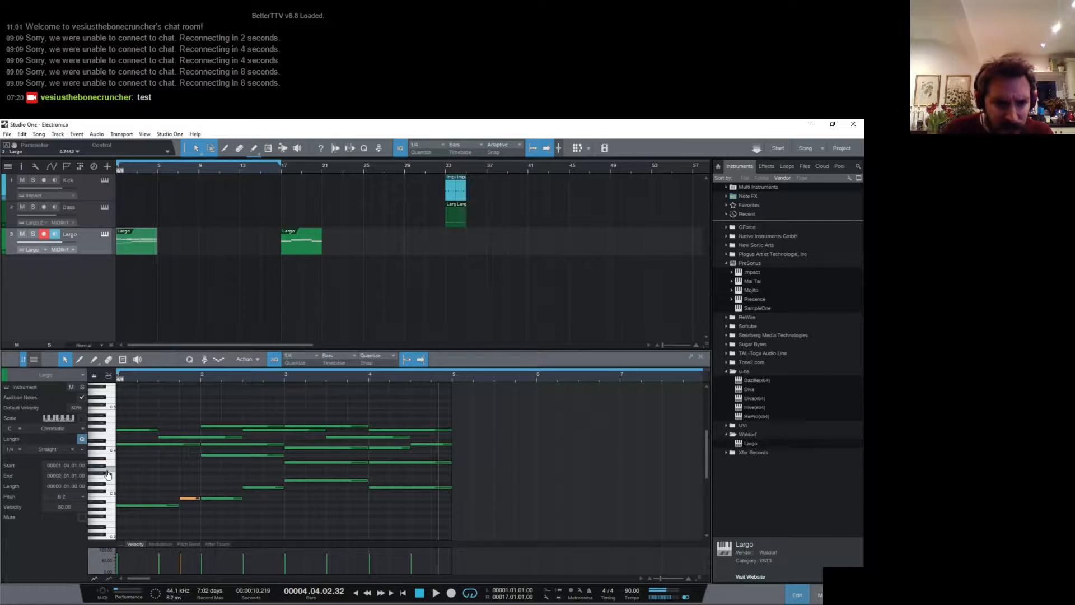
- Play the part's opening, and add one-beat notes F#3, G3 and A3 on beats 1, 2 and 3 of bar 1
left_click(246, 454)
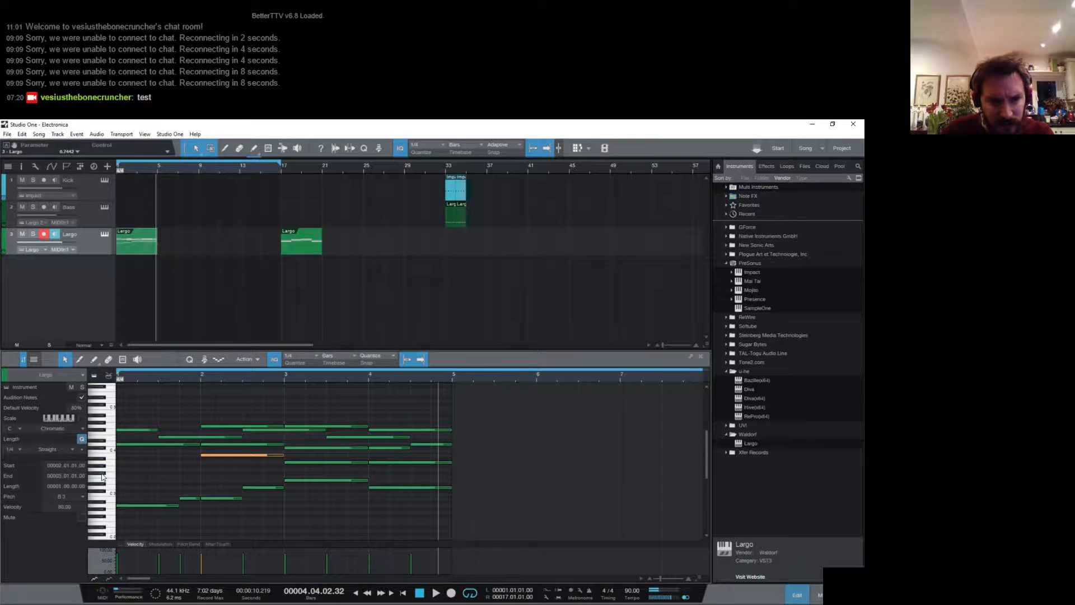
key("comma")
key("space")
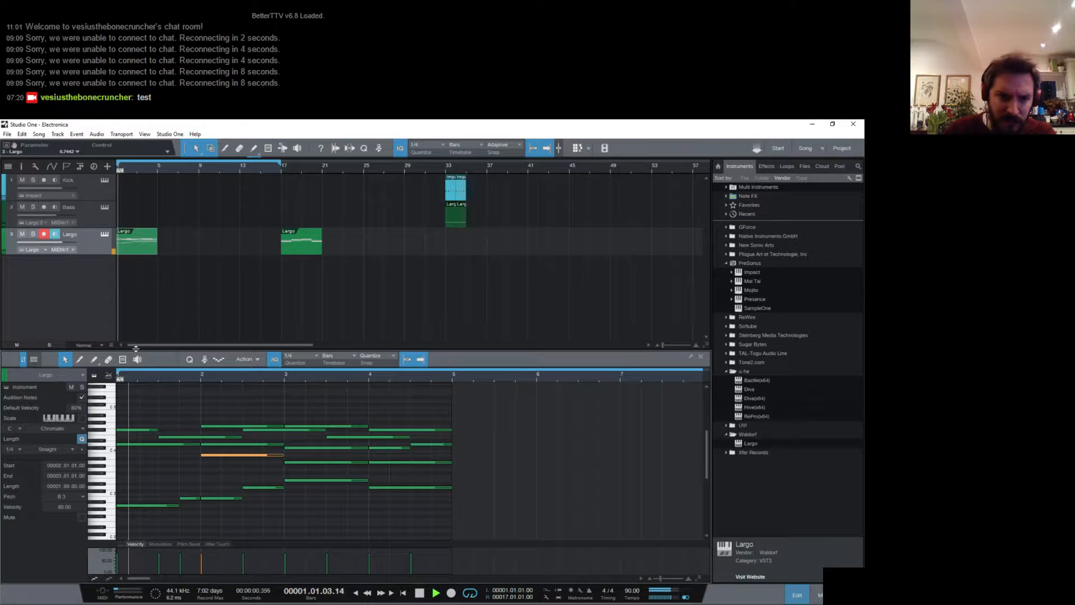
key("space")
double_click(125, 473)
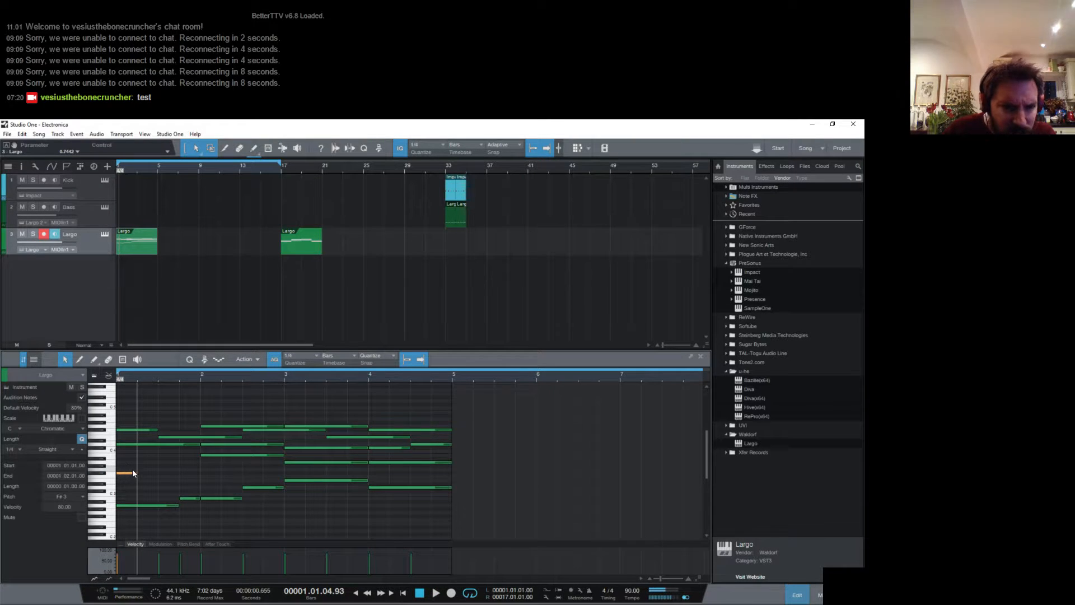
mouse_move(137, 472)
left_mouse_down()
mouse_move(164, 470)
mouse_move(143, 468)
left_mouse_up()
double_click(144, 468)
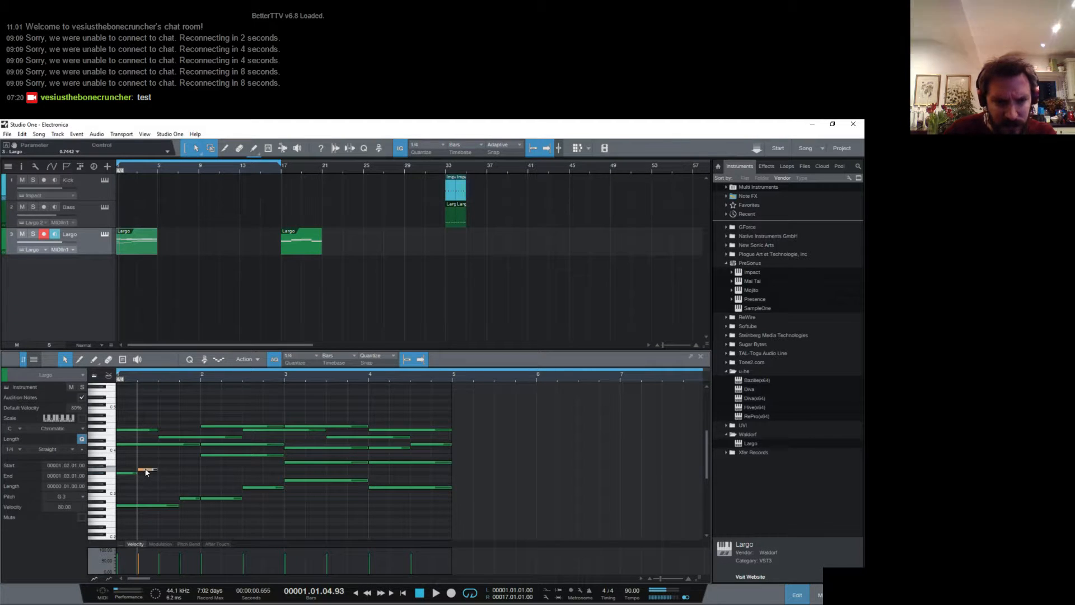
double_click(163, 462)
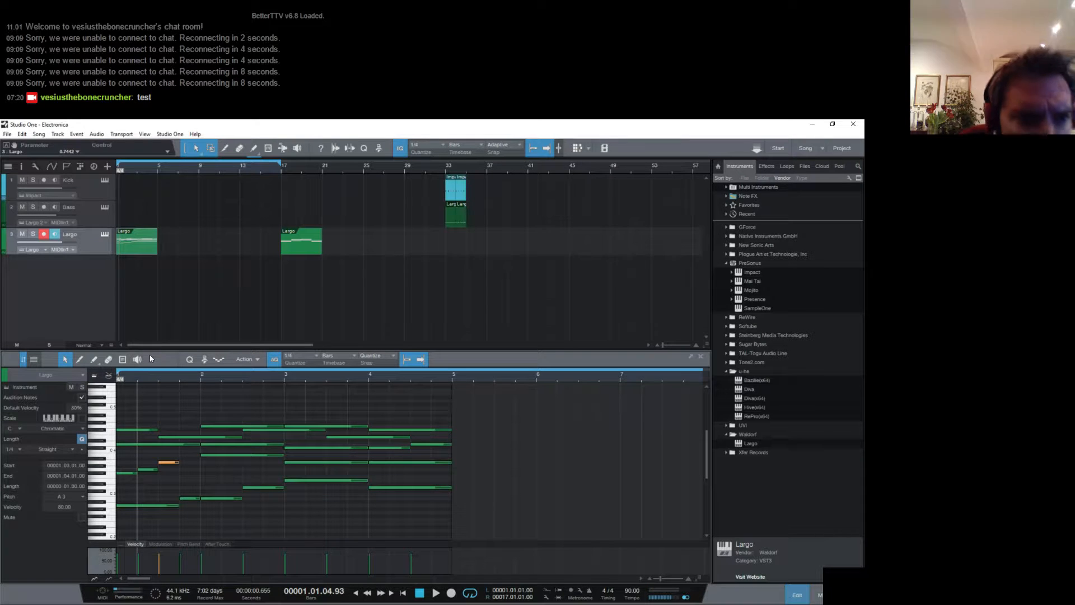
- Play the part, lengthen the A3 on beat 3 of bar 1 to two beats, and play on into bar 3
key("space")
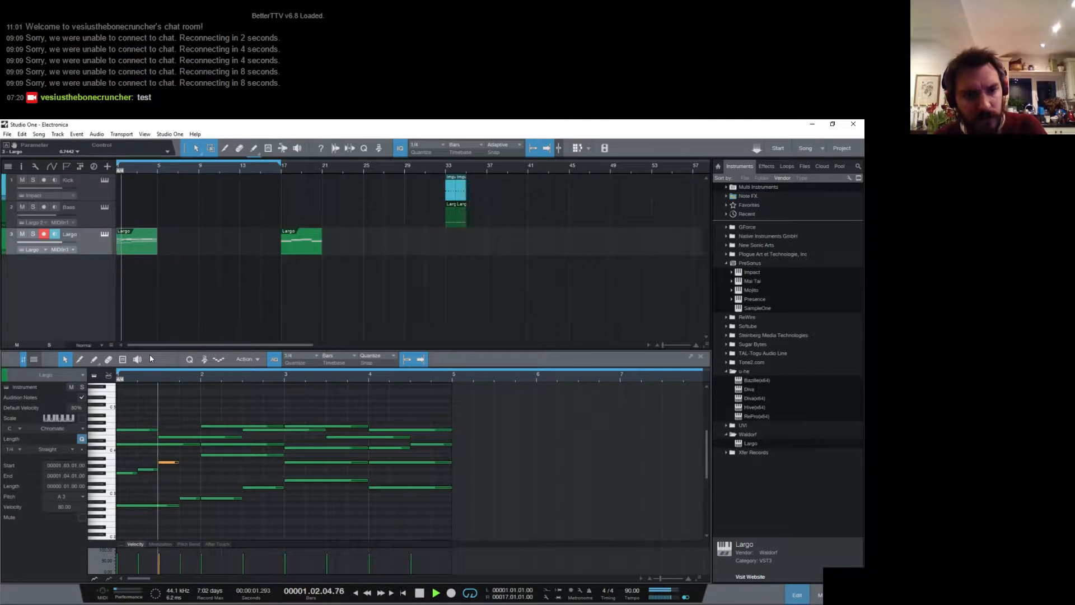
key("space")
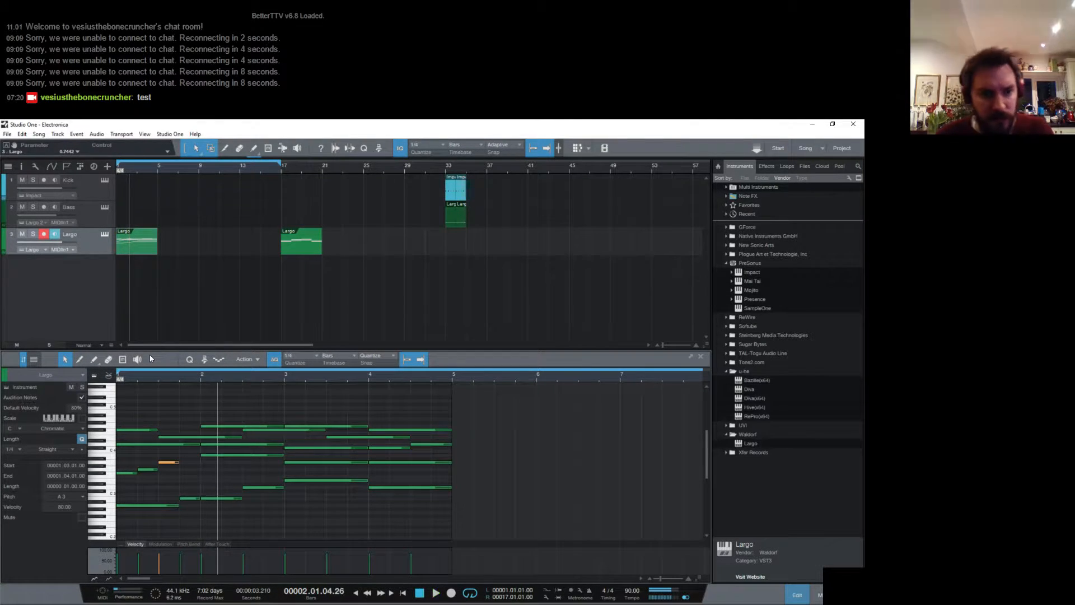
left_click_drag(179, 463, 207, 464)
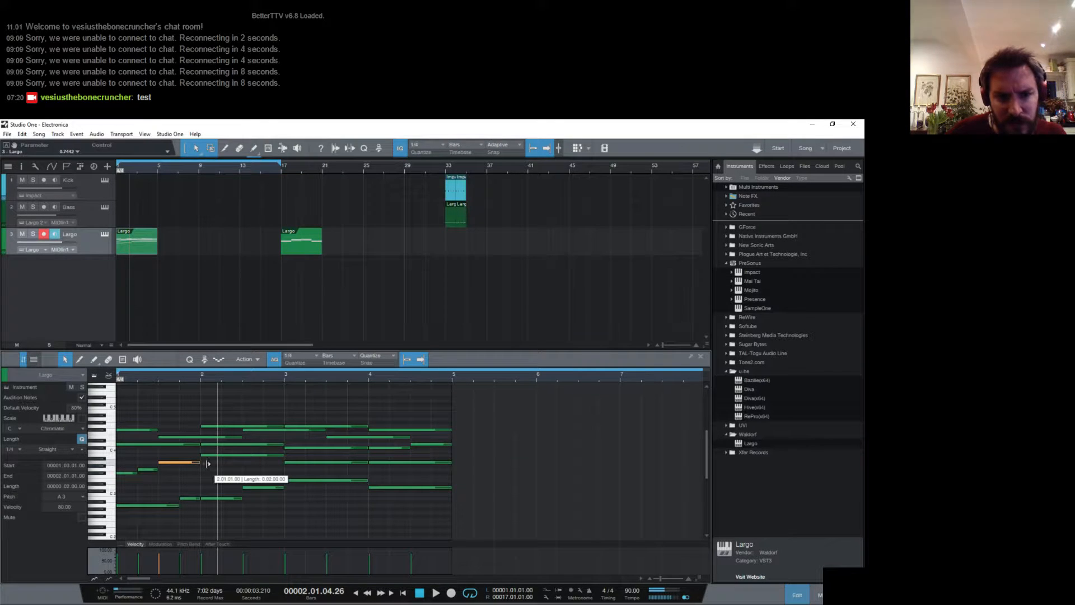
key("space")
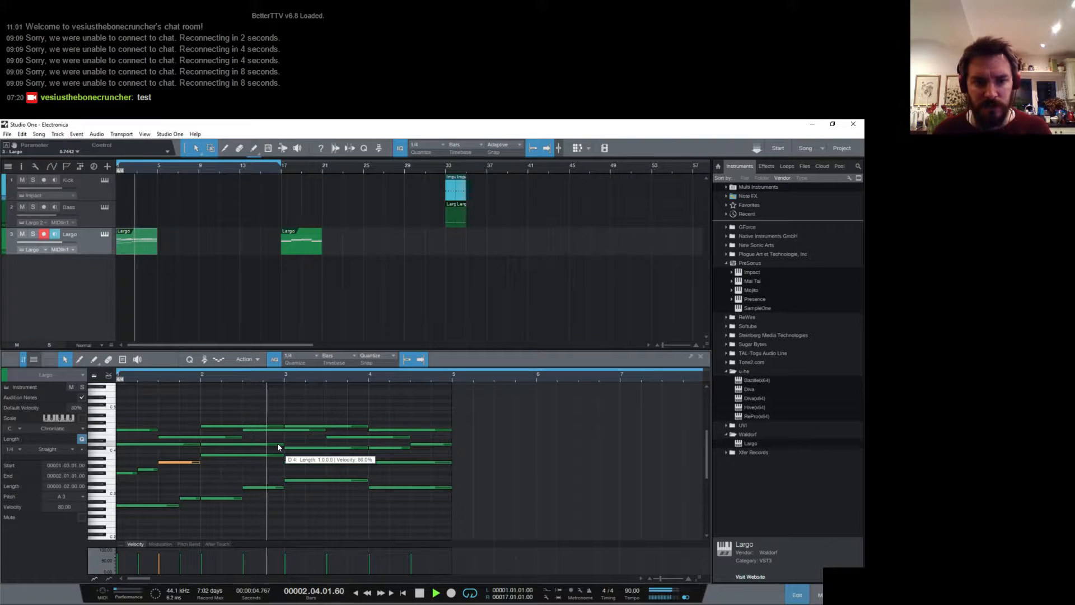
key("space")
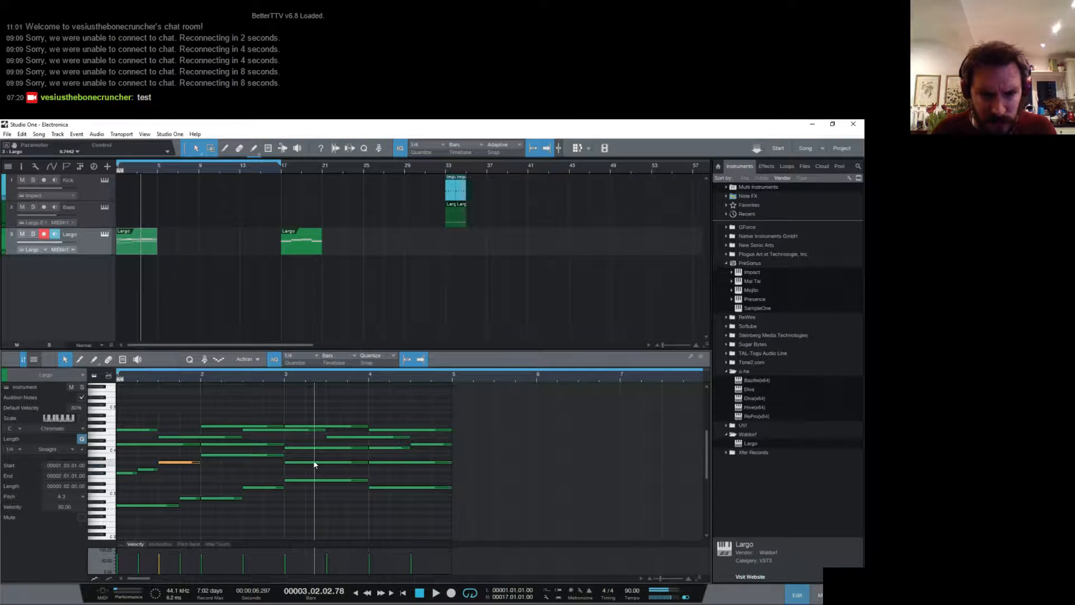
- Replace the whole-bar A3 in bar 3 with one-beat notes G3, F#3, G3 and A3, and play the part
left_click(317, 462)
mouse_move(359, 464)
left_mouse_down()
mouse_move(305, 469)
mouse_move(355, 459)
left_mouse_up()
key("d")
key("d")
key("d")
key("space")
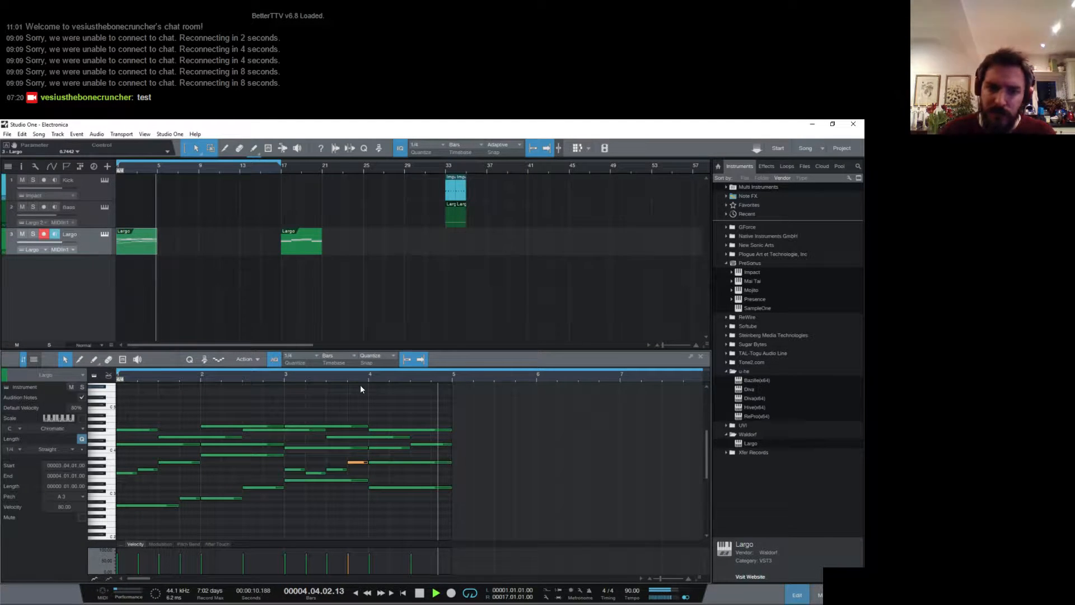
key("space")
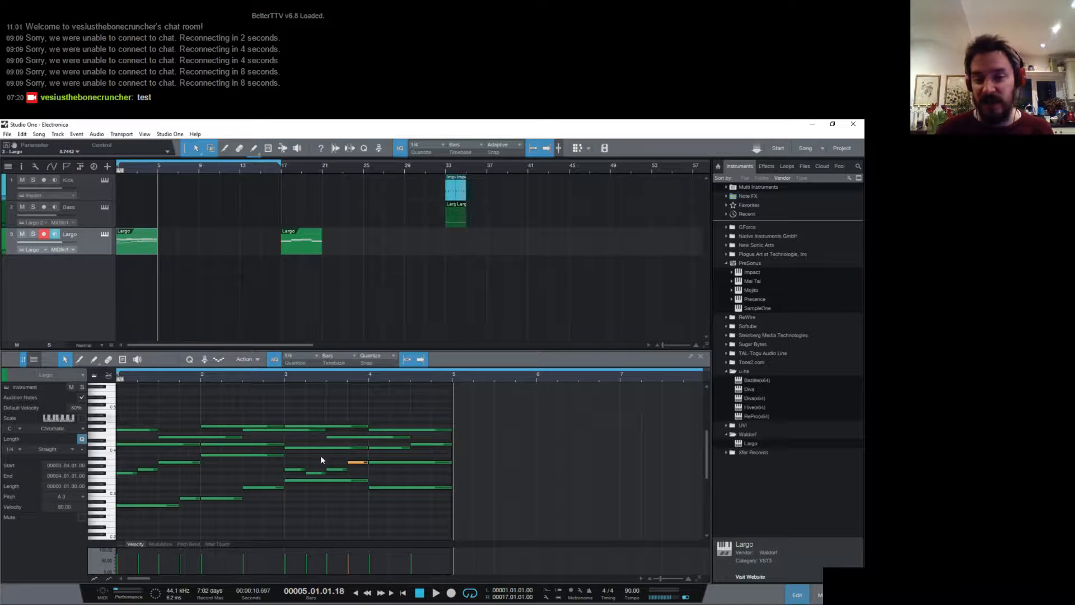
- Compare the chord notes of bar 4 with those at the start of bar 1, and play the part from its start
left_click(428, 448)
left_click_drag(427, 445, 426, 409)
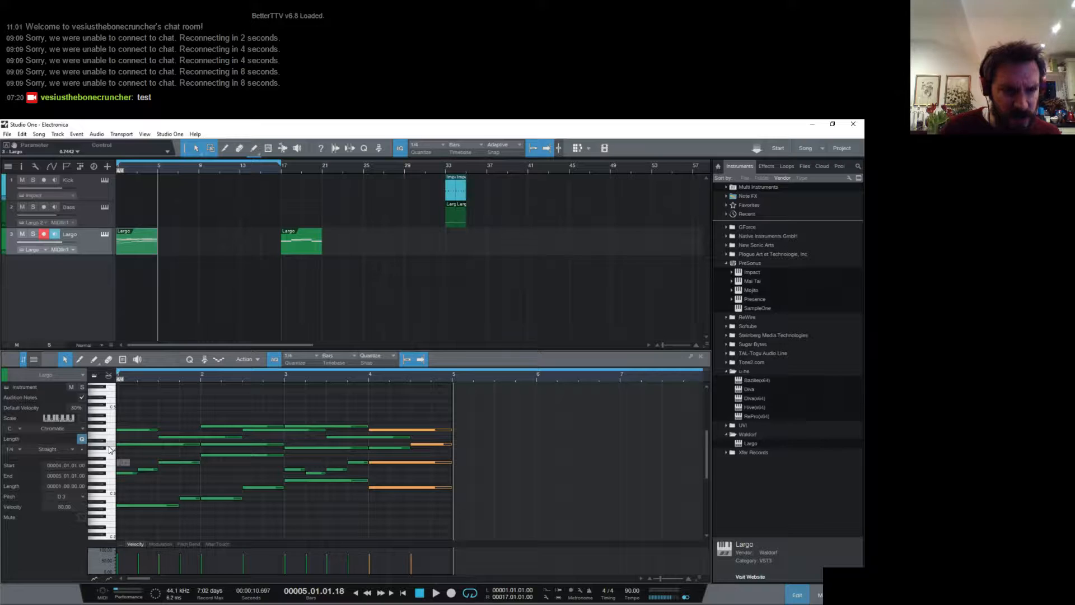
left_click_drag(125, 511, 123, 499)
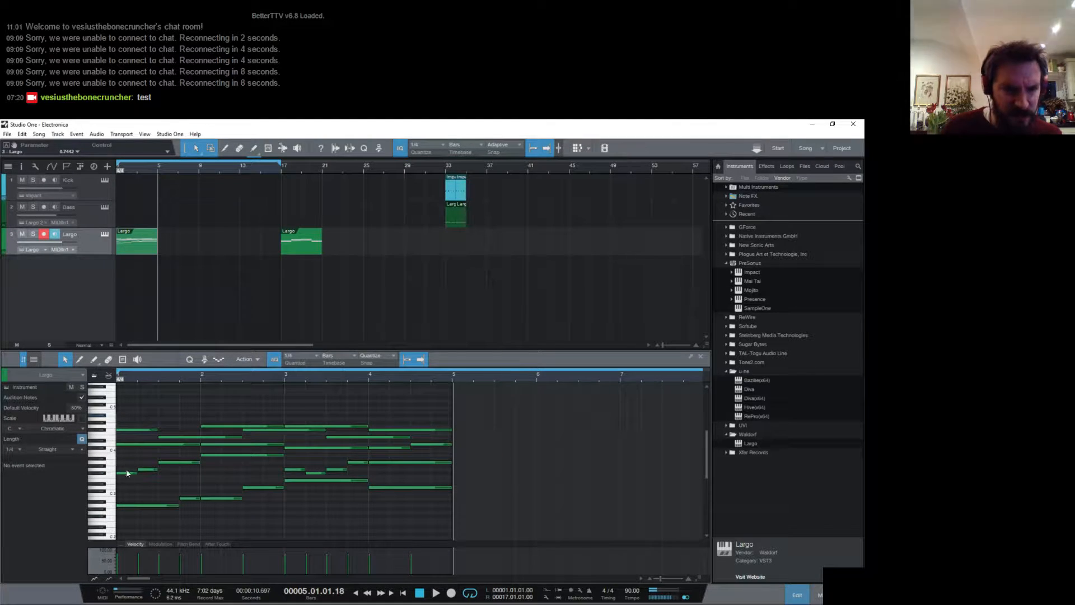
left_click_drag(119, 414, 126, 508)
key("Home")
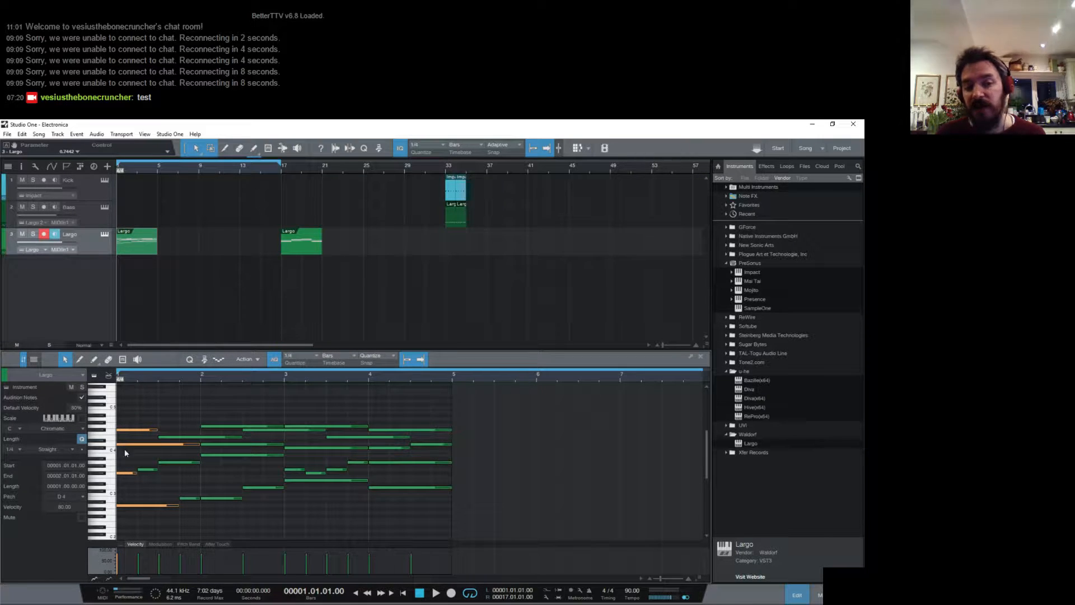
left_click(126, 473)
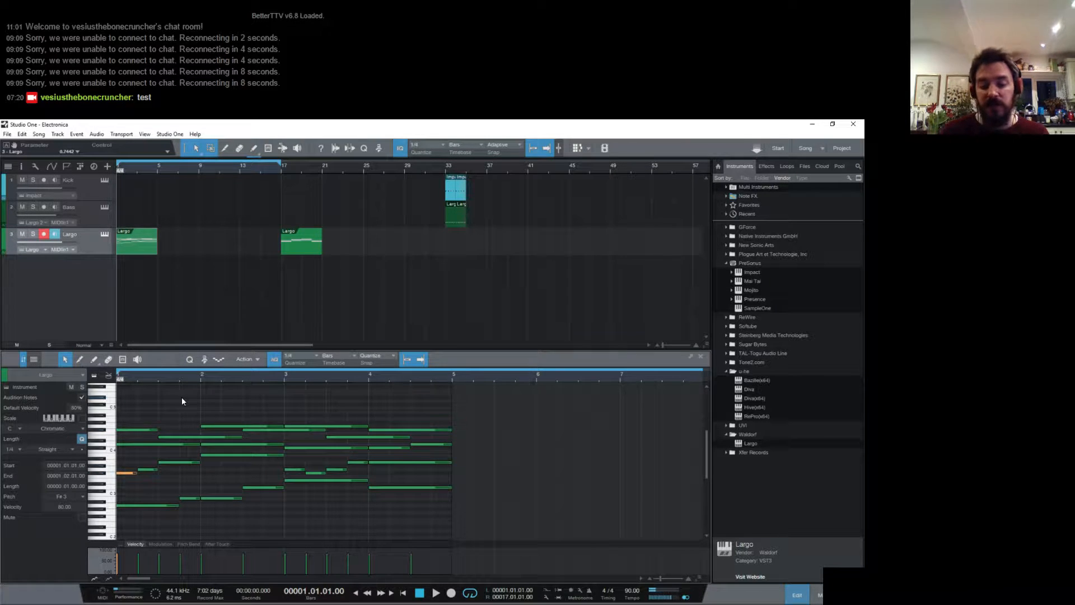
key("space")
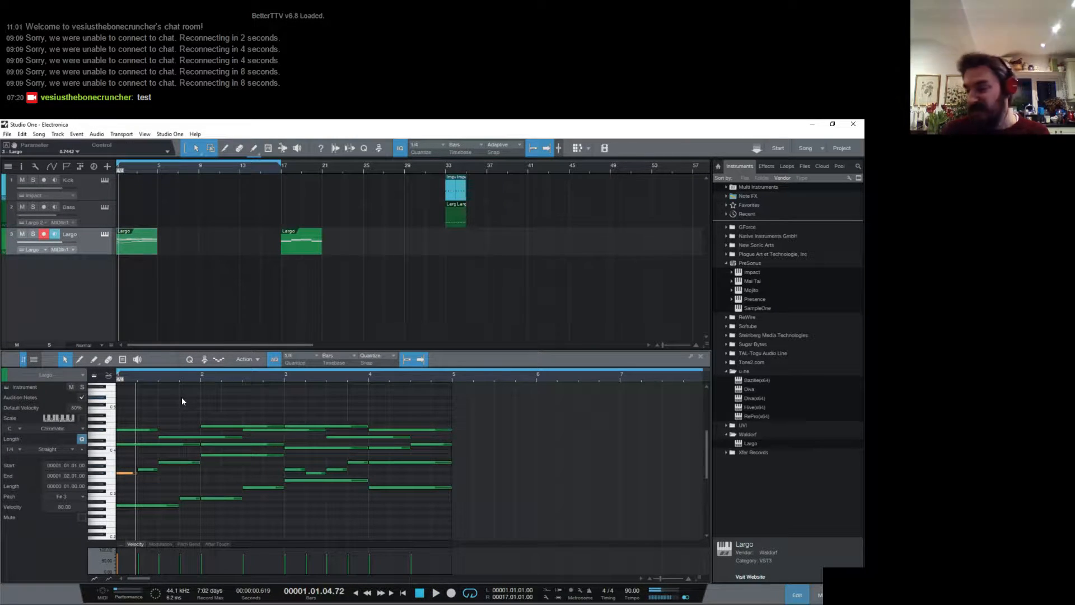
key("space")
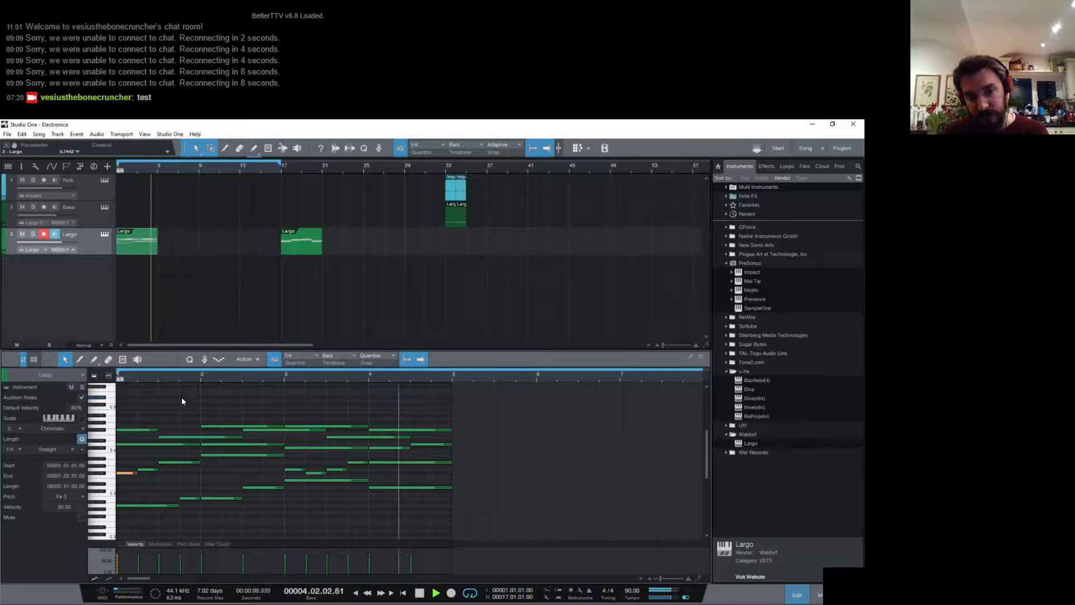
key("space")
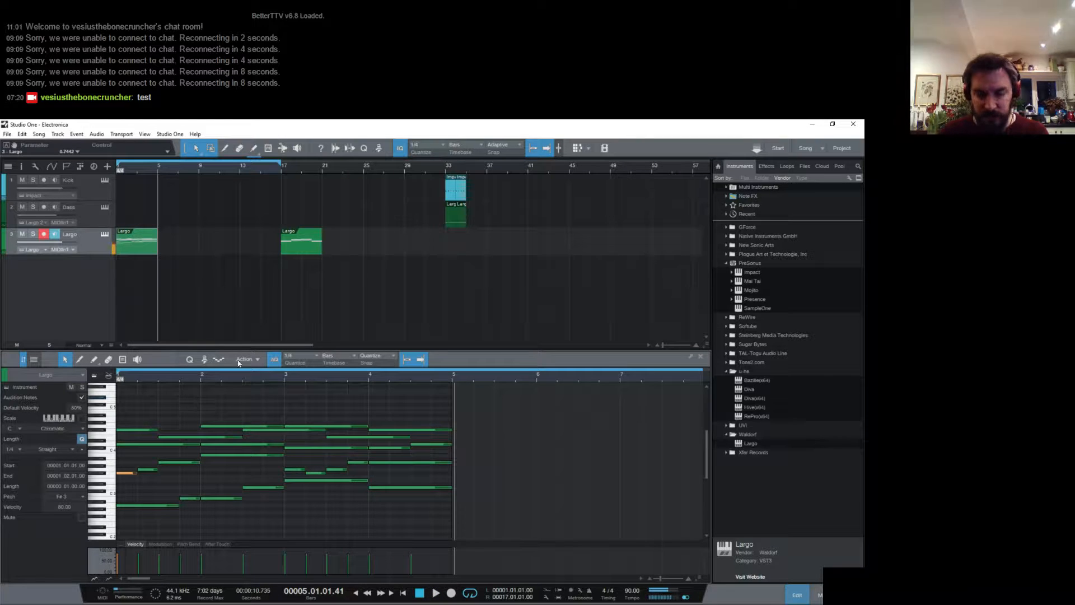
- Lower the whole-bar A3 in bar 4 to F#3, and play from bar 4 and from bar 3
left_click(388, 462)
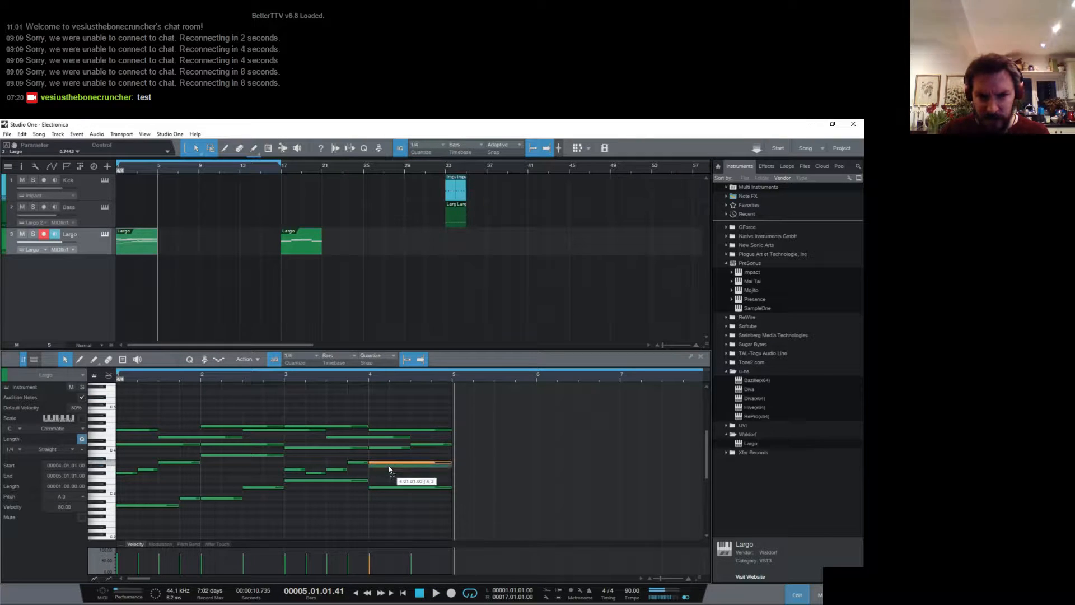
left_click_drag(390, 469, 391, 480)
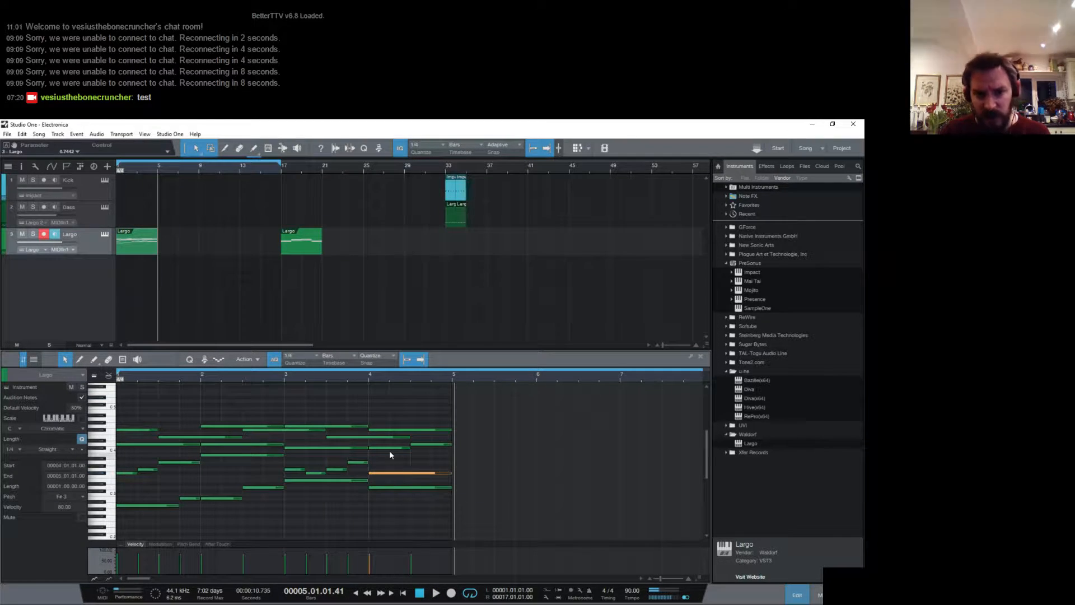
left_click(367, 381)
key("space")
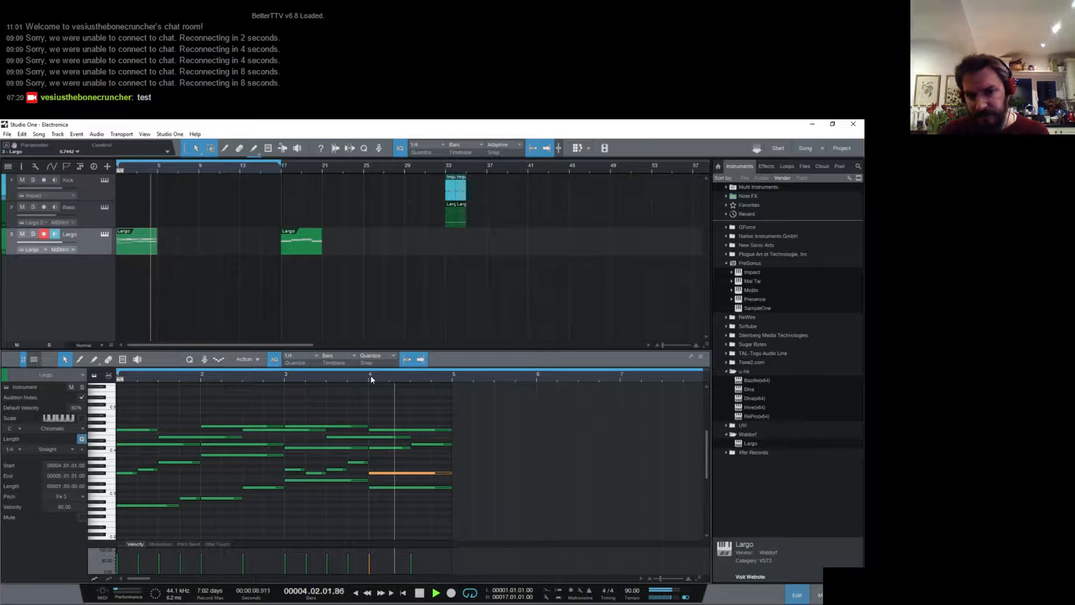
key("space")
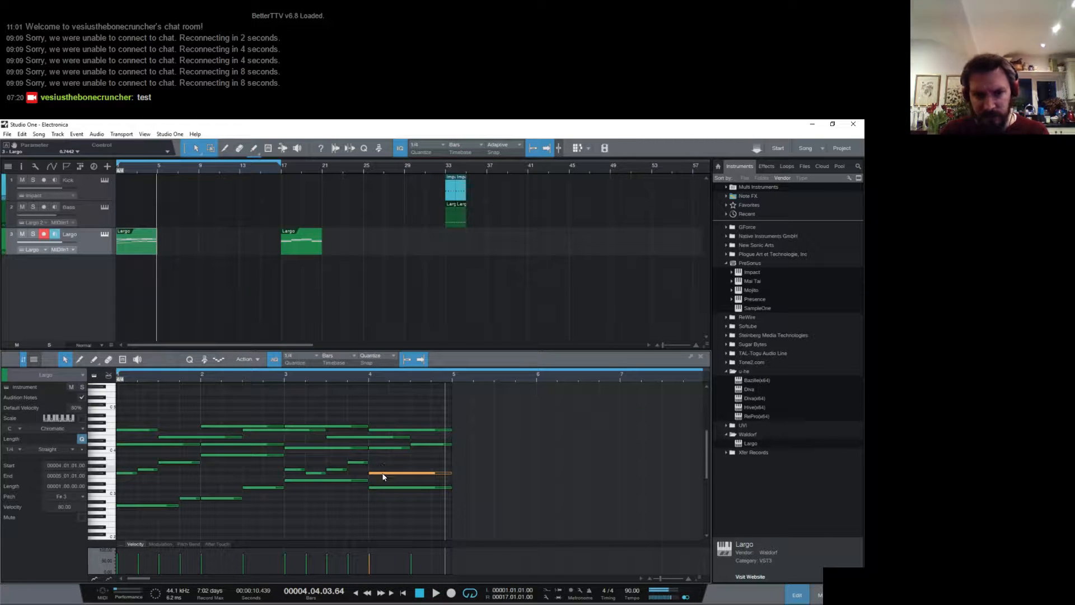
left_click(285, 379)
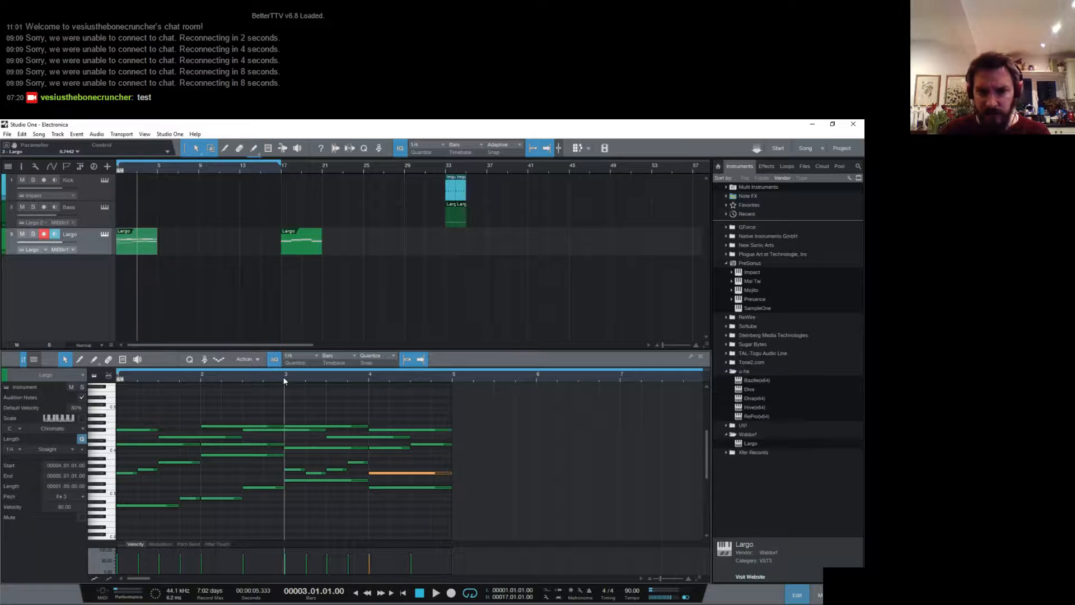
key("space")
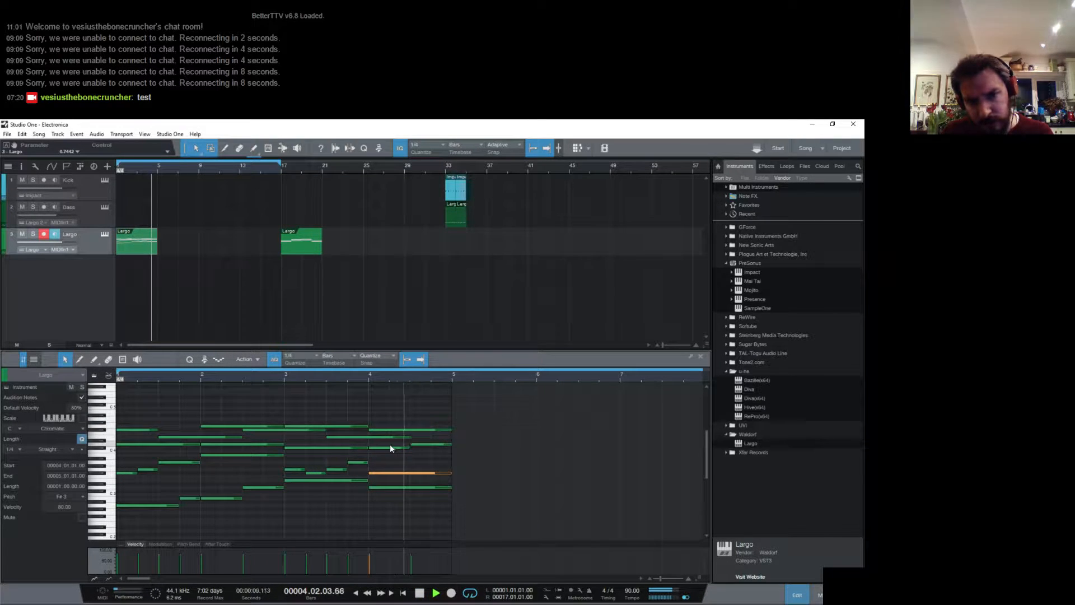
- Lower the half-bar C#4 at the start of bar 4 to B3 and play from bar 3
left_click_drag(385, 451, 386, 456)
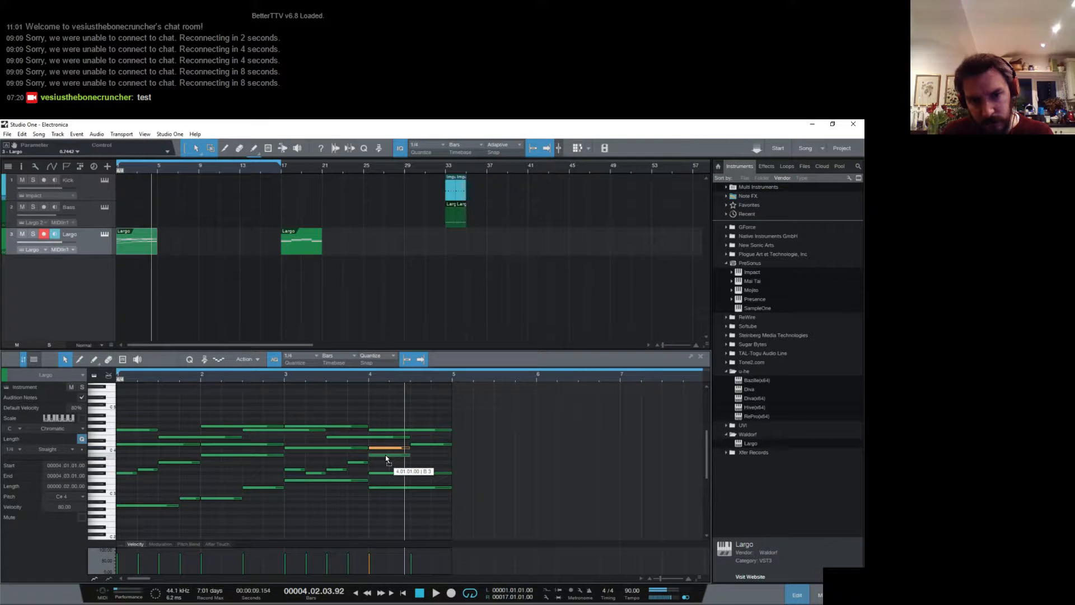
left_click_drag(385, 456, 385, 454)
left_click(287, 378)
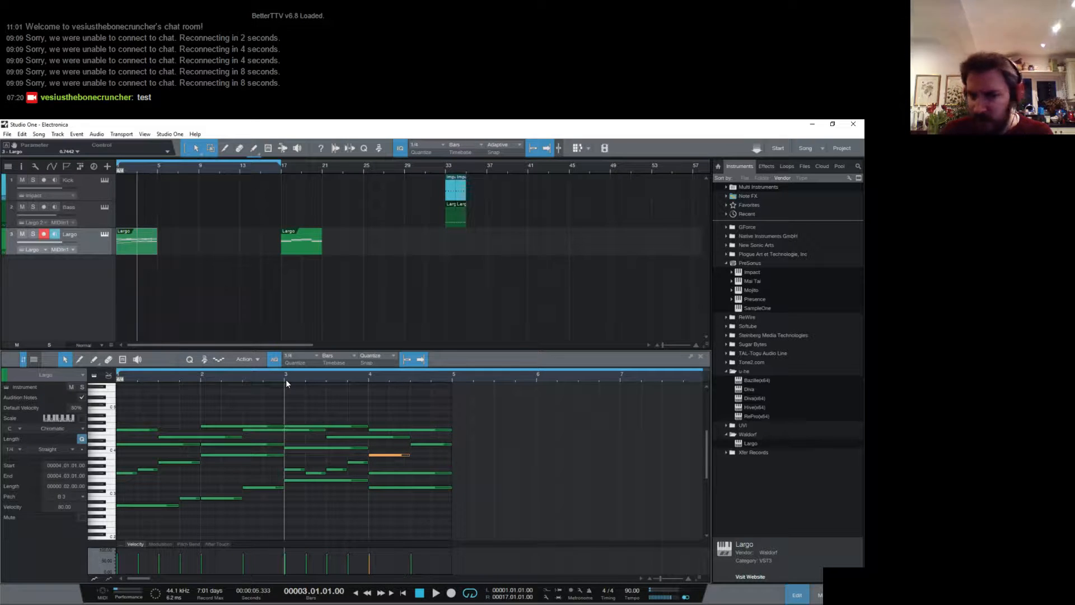
key("space")
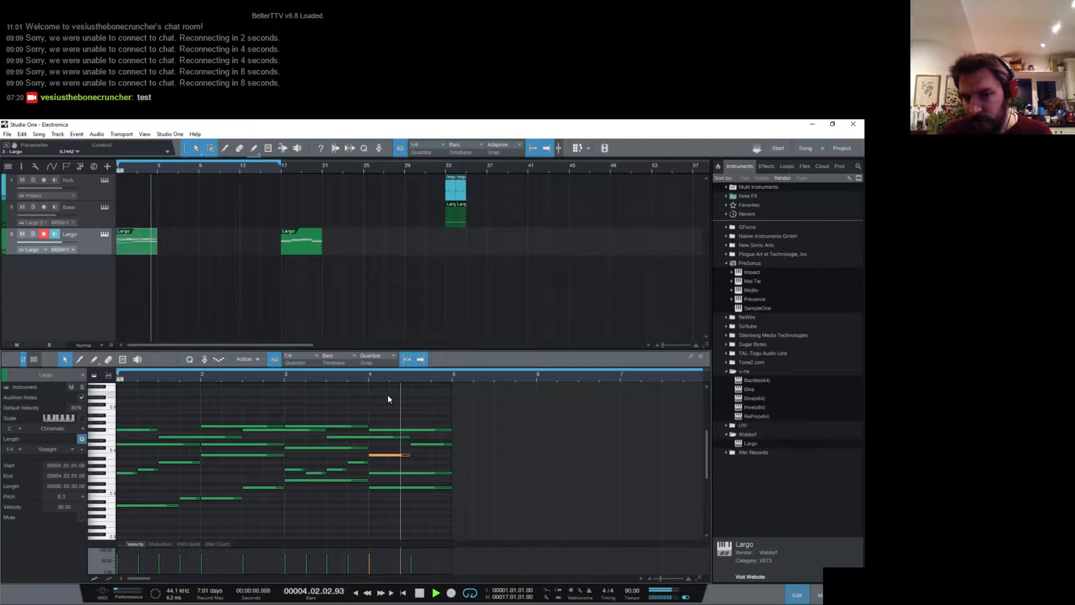
key("space")
- Lower the half-bar B3 at the start of bar 4 to A3, lengthen it to the whole bar, and play the part
left_click_drag(402, 455, 454, 464)
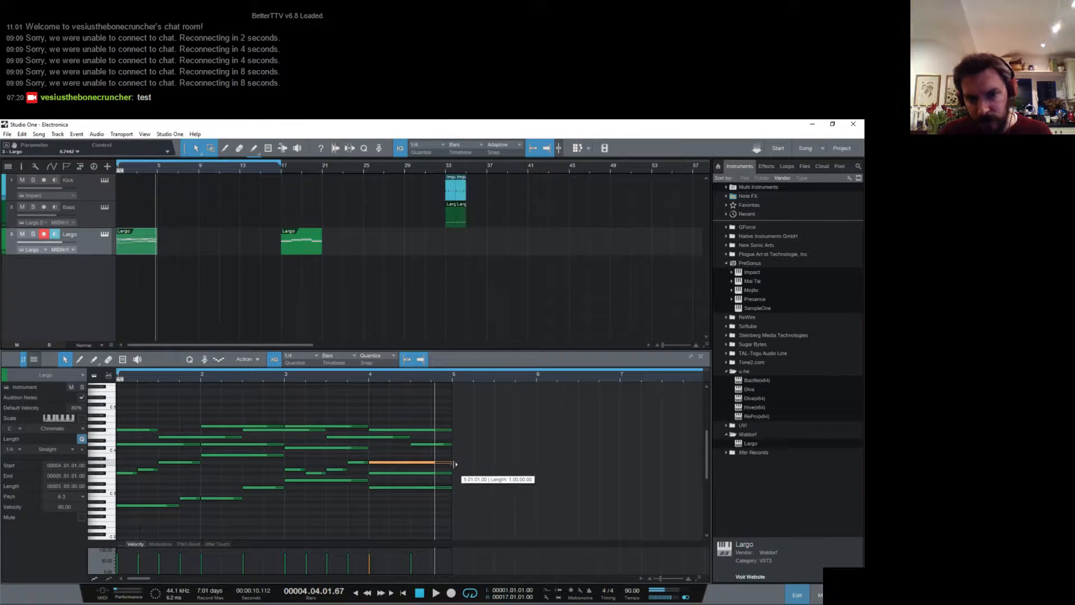
left_click(283, 374)
key("space")
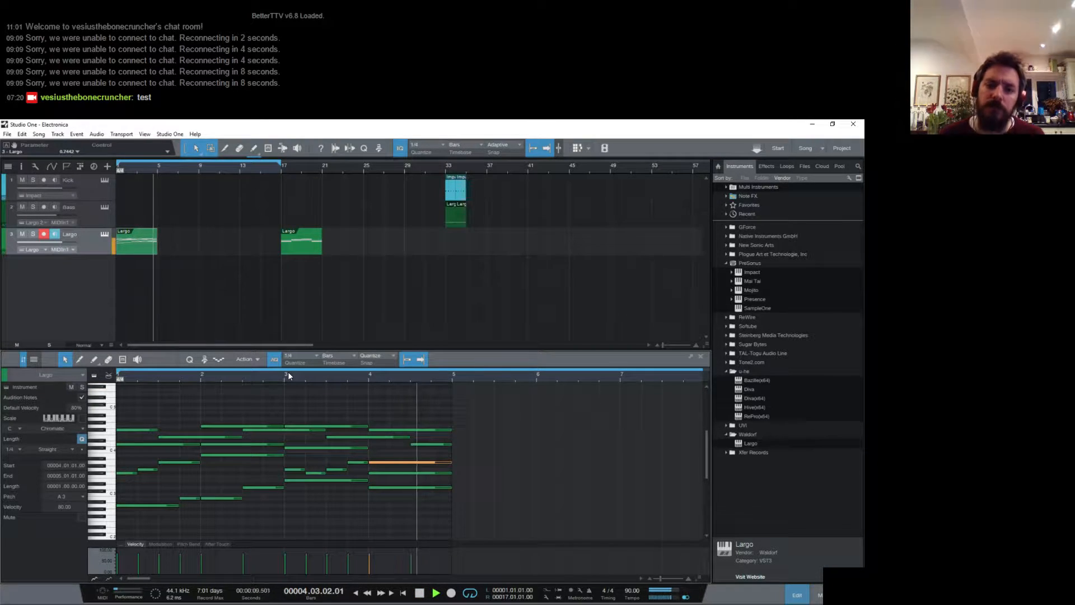
key("space")
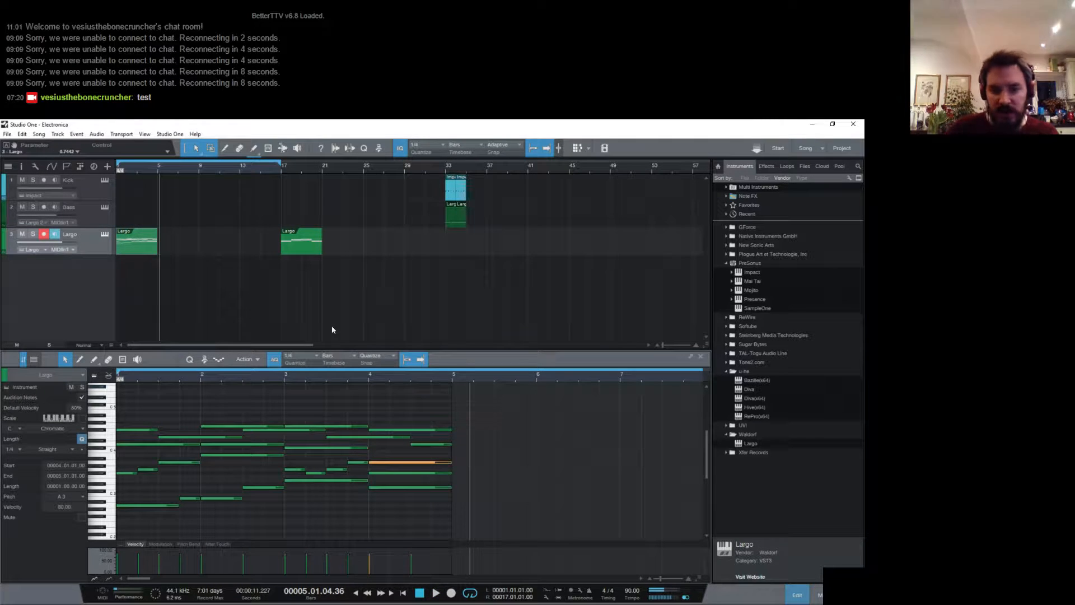
key("space")
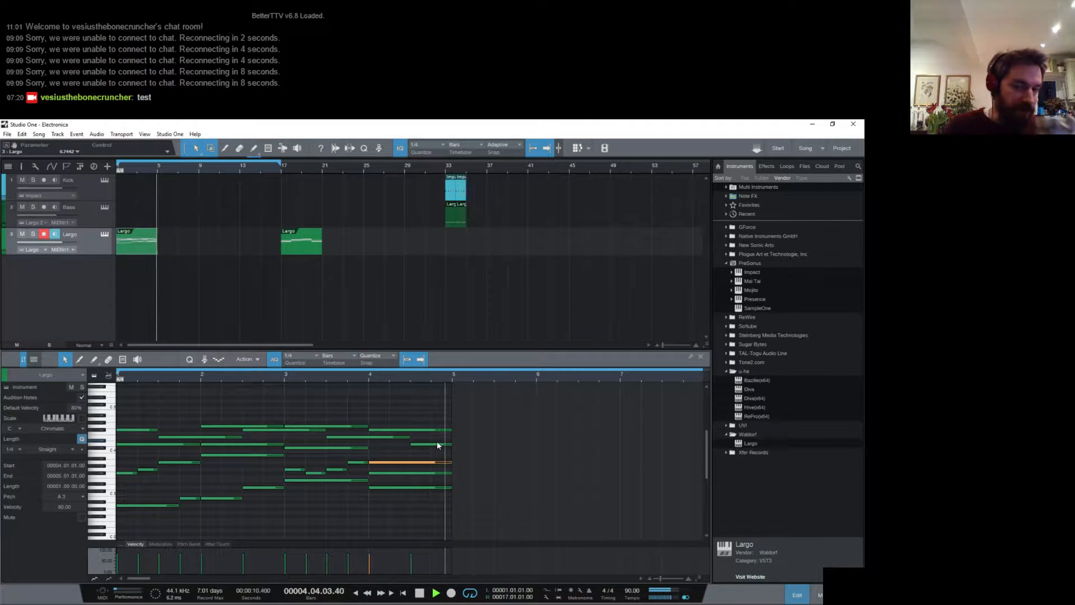
key("space")
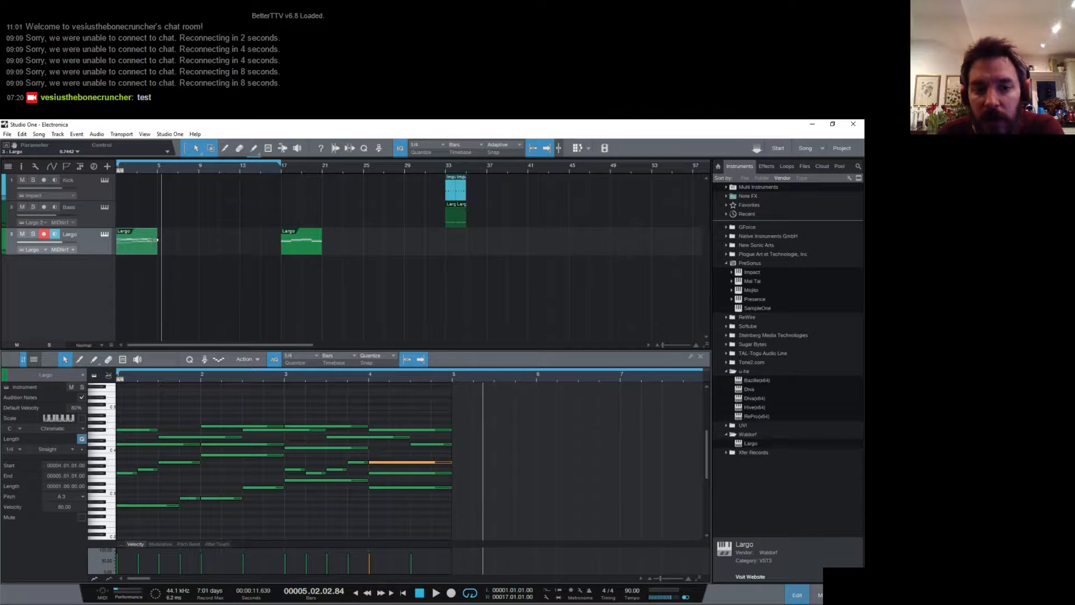
- Select all notes of the part and open the Largo track's instrument editor
left_click_drag(431, 506, 118, 401)
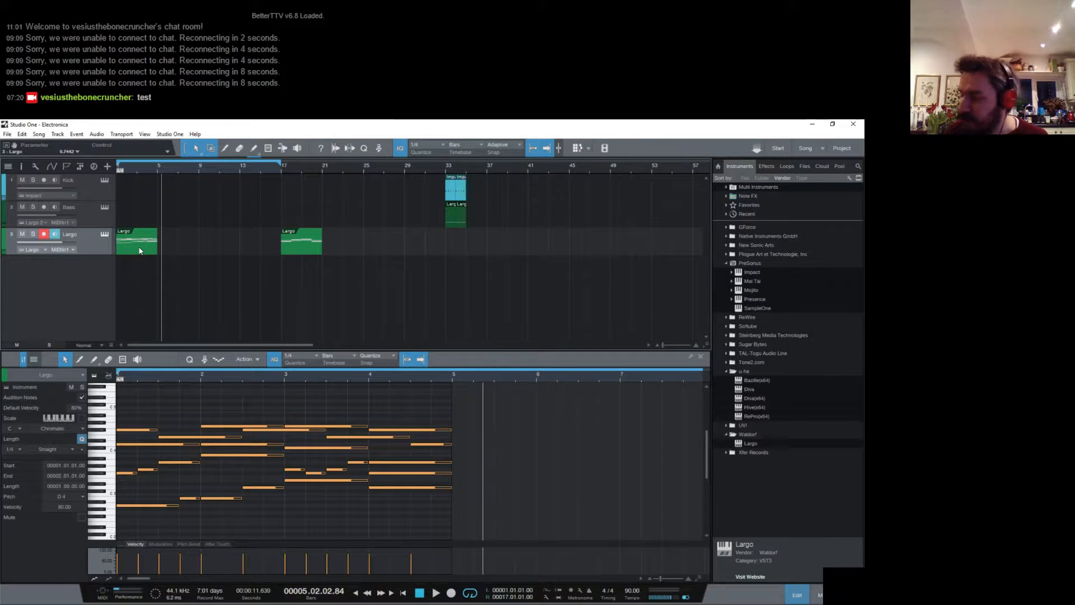
left_click(108, 236)
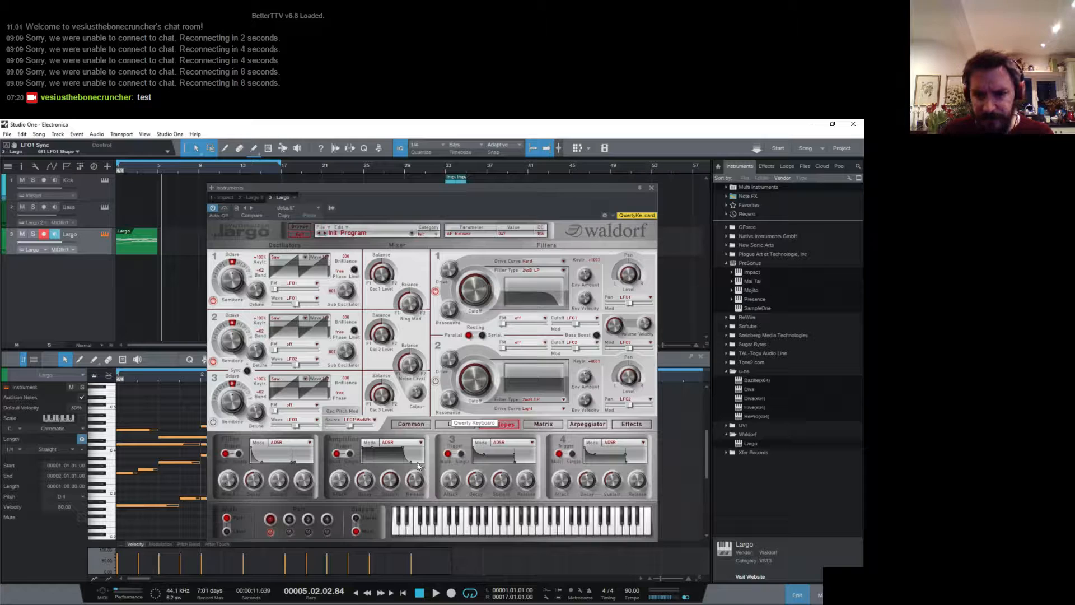
- Play the Largo part from the beginning and shorten the loop range to end at bar 5
key("space")
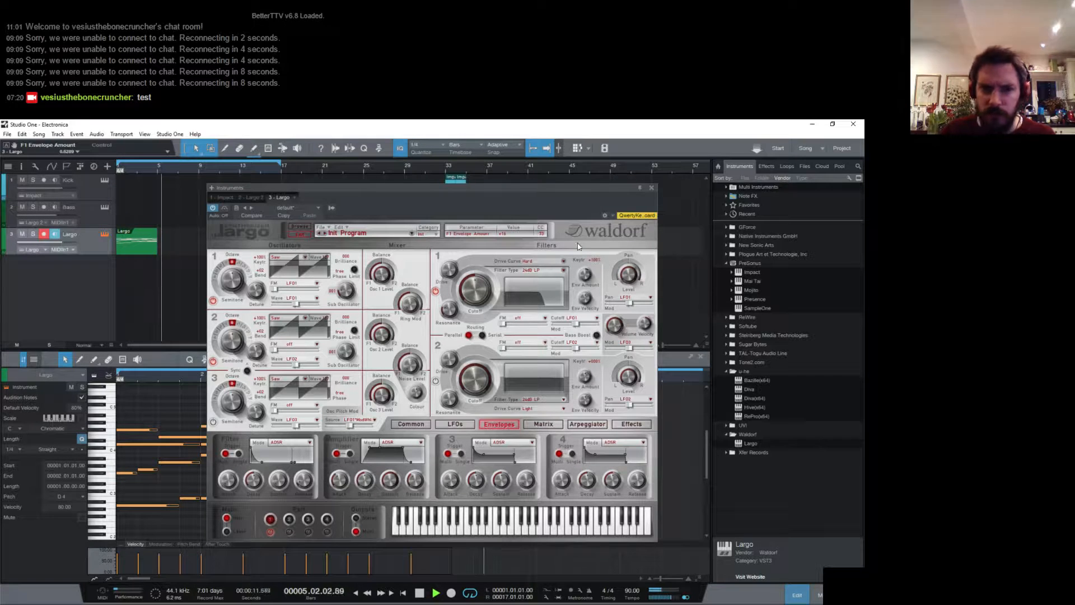
key("comma")
key("space")
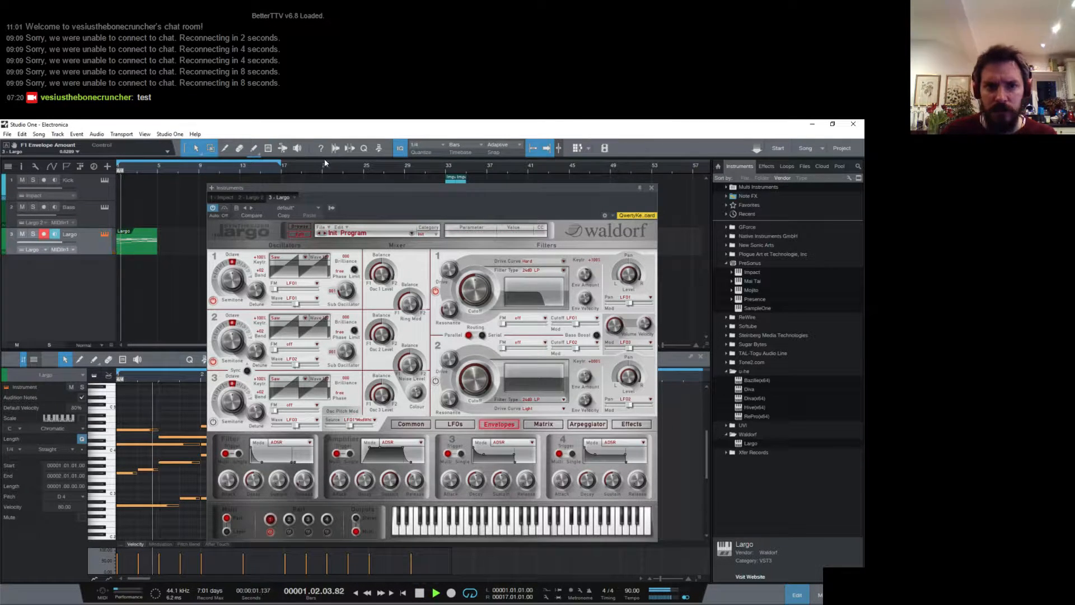
left_click_drag(281, 163, 158, 163)
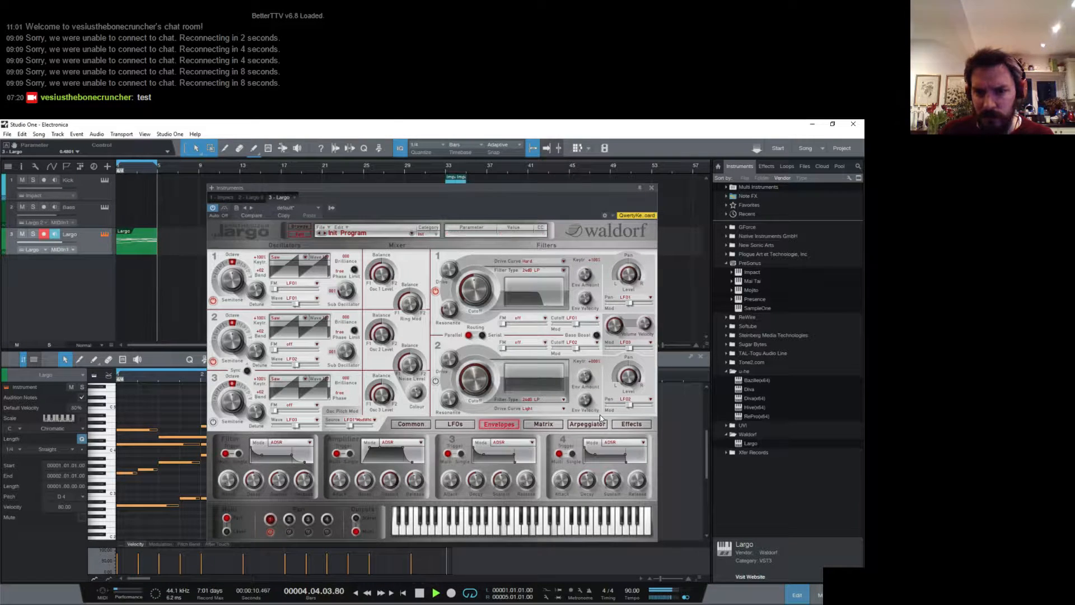
- Enable Largo's first effect as a Chorus with the highest stages setting, and choose Delay for the second effect slot
left_click(632, 423)
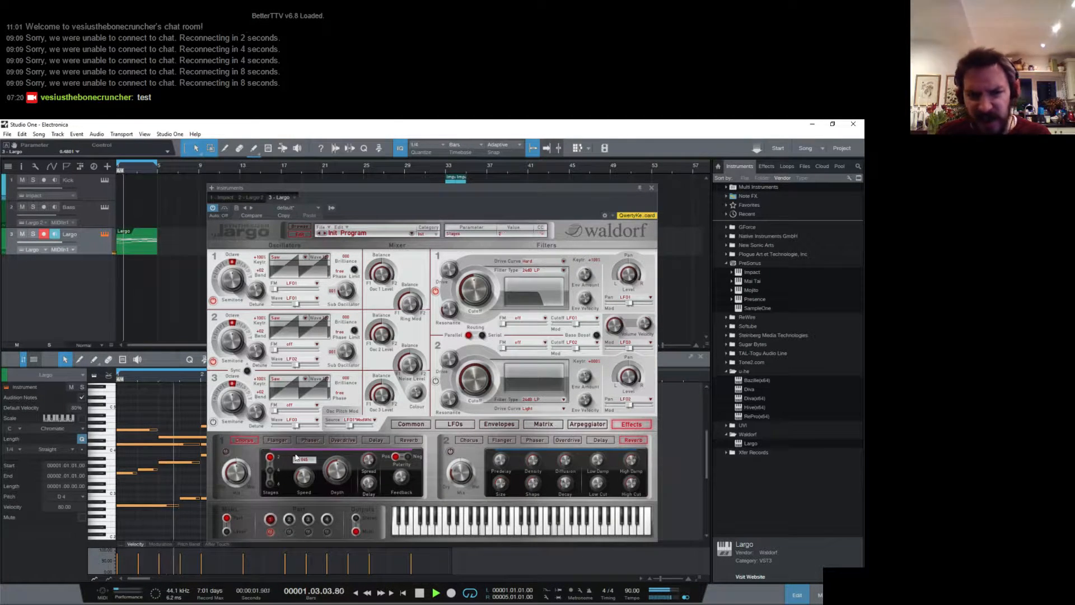
left_click(226, 451)
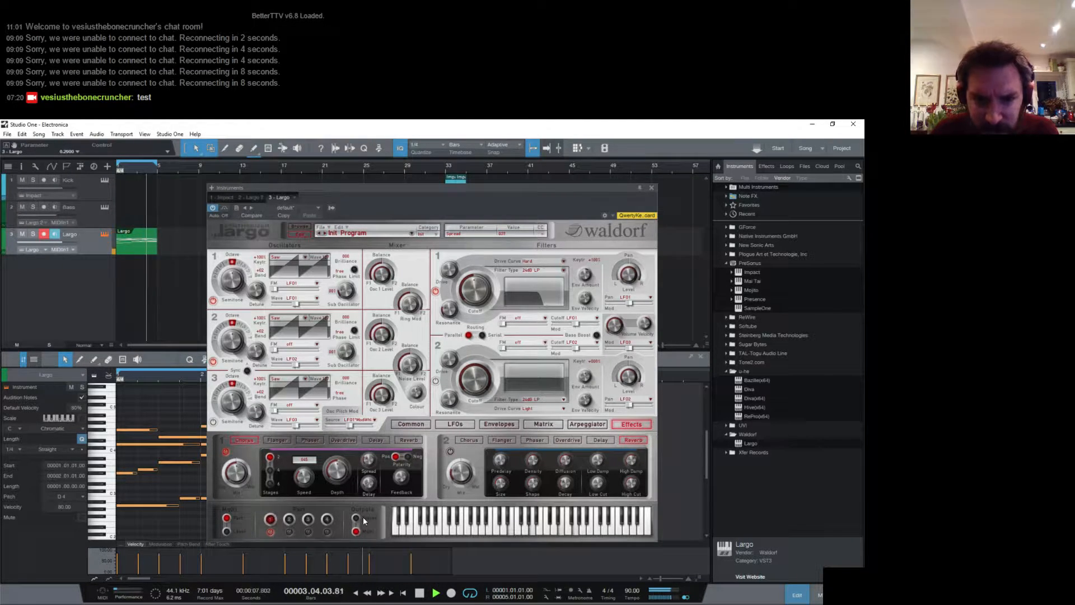
left_click(270, 484)
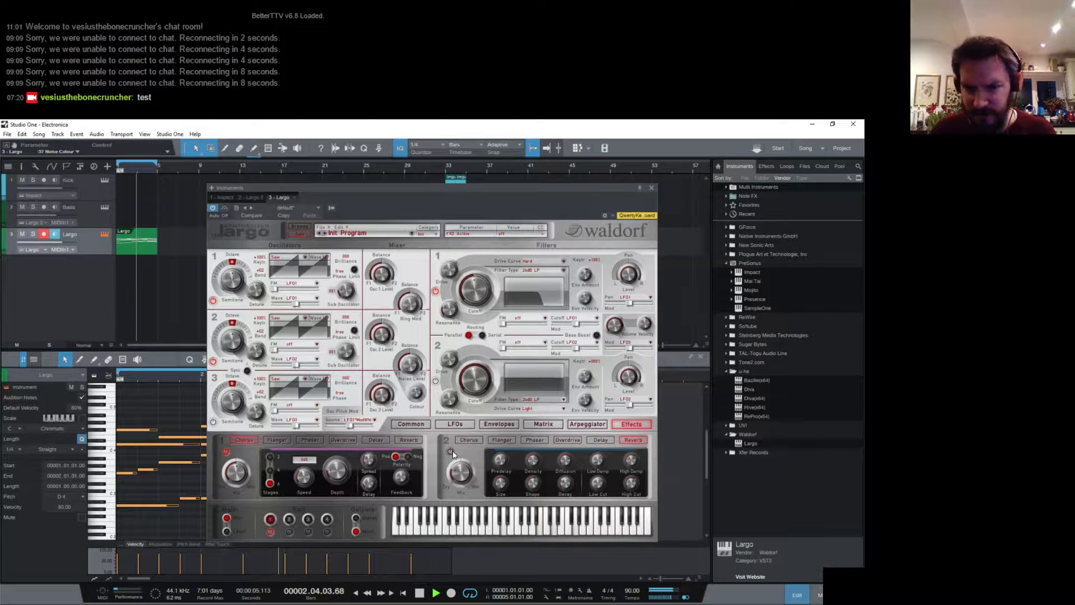
left_click(602, 440)
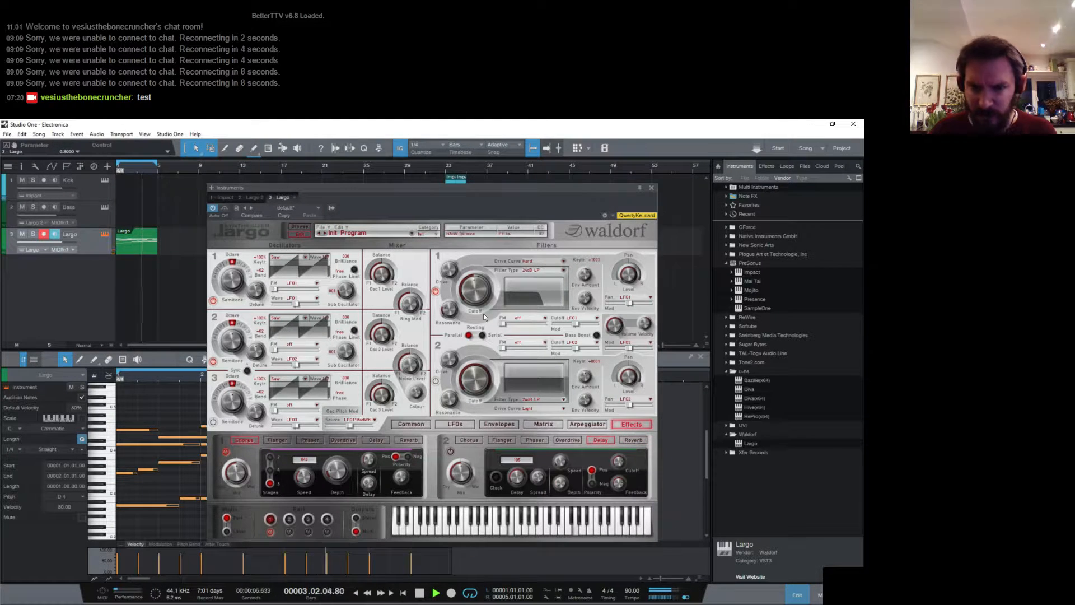
left_click(651, 188)
- Show the mixer and insert Guitar Rig 5 on the Largo synth's output channel
key("F3")
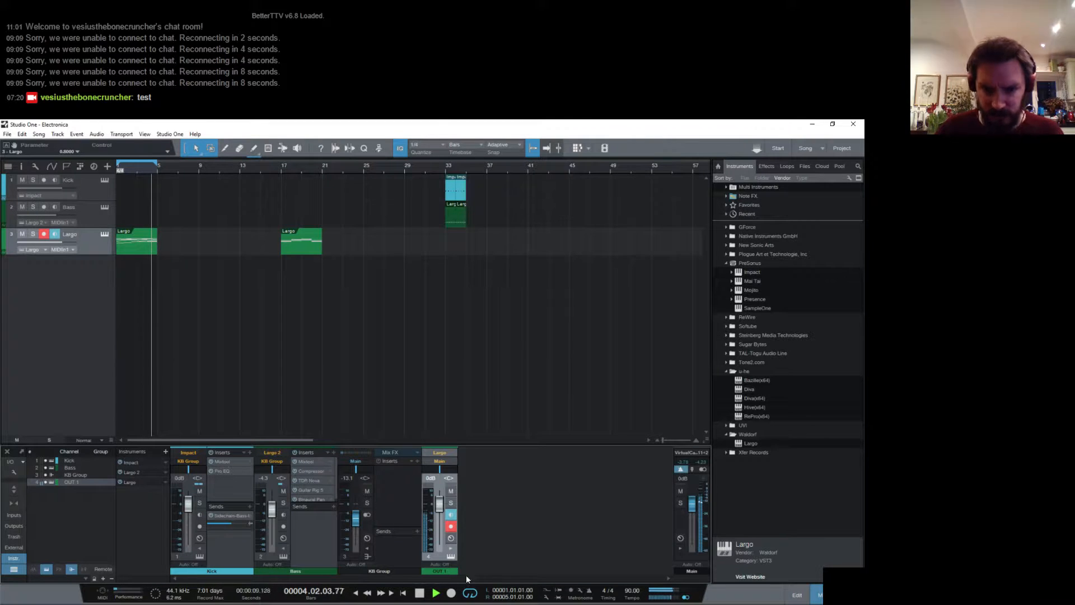
double_click(440, 557)
left_click(501, 455)
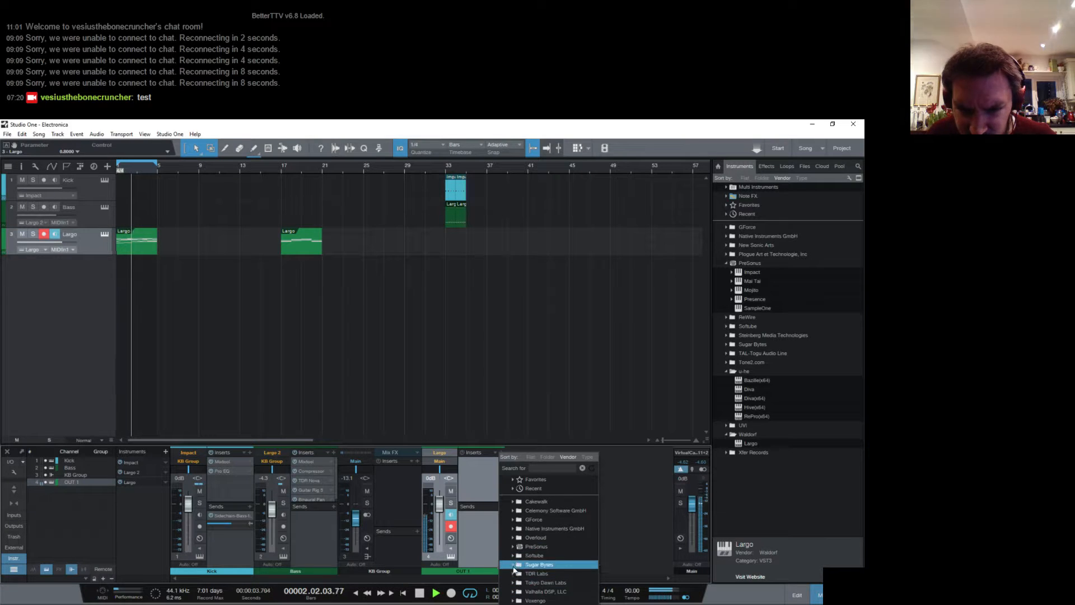
left_click(535, 528)
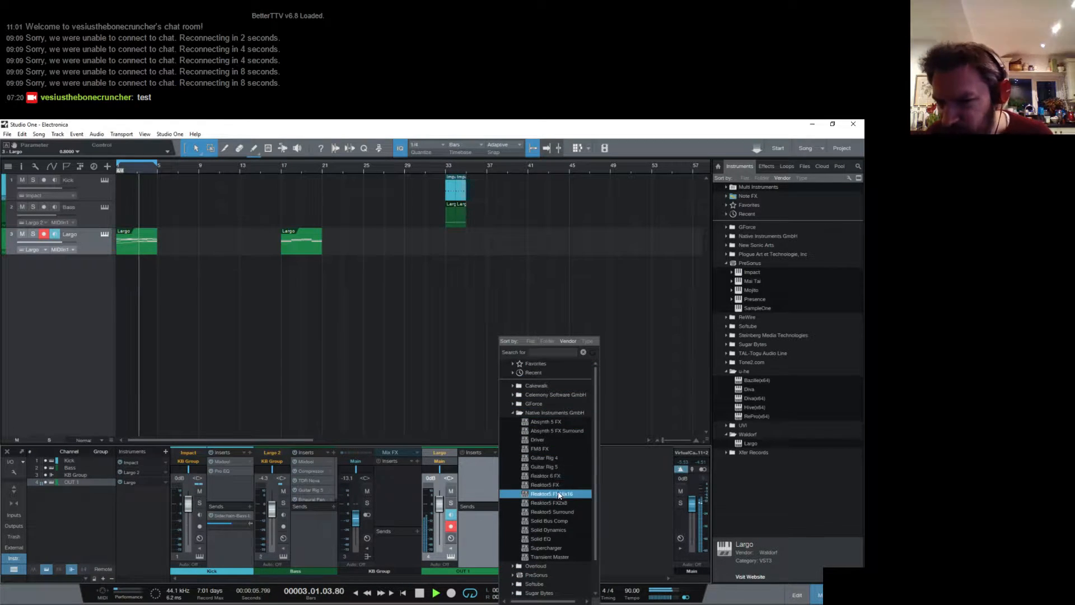
left_click(542, 466)
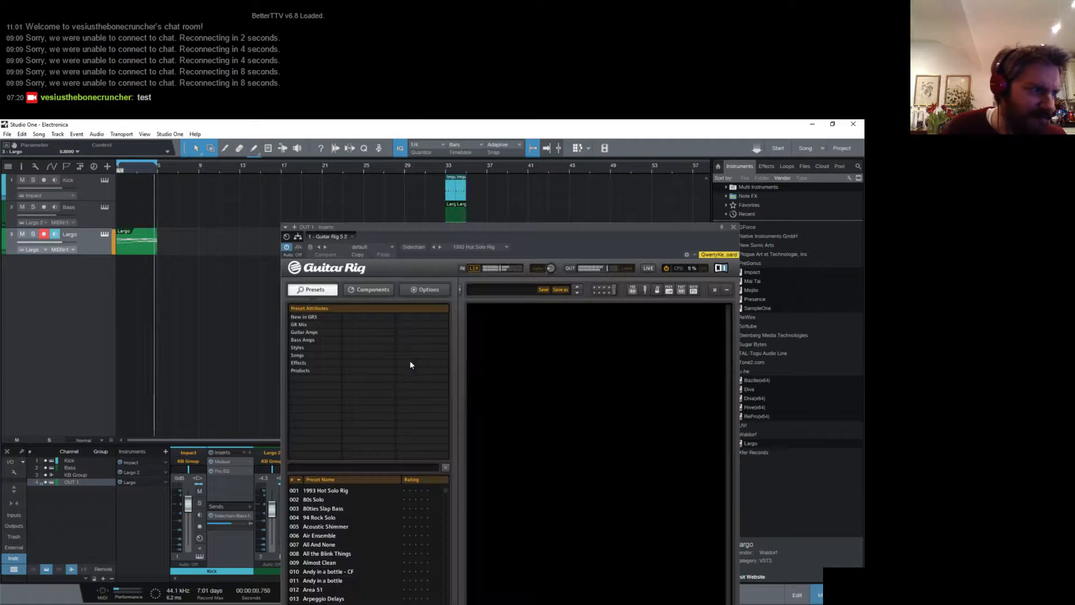
- Add a Tape Echo from the Delay & Echo components to the empty Guitar Rig rack
left_click(389, 287)
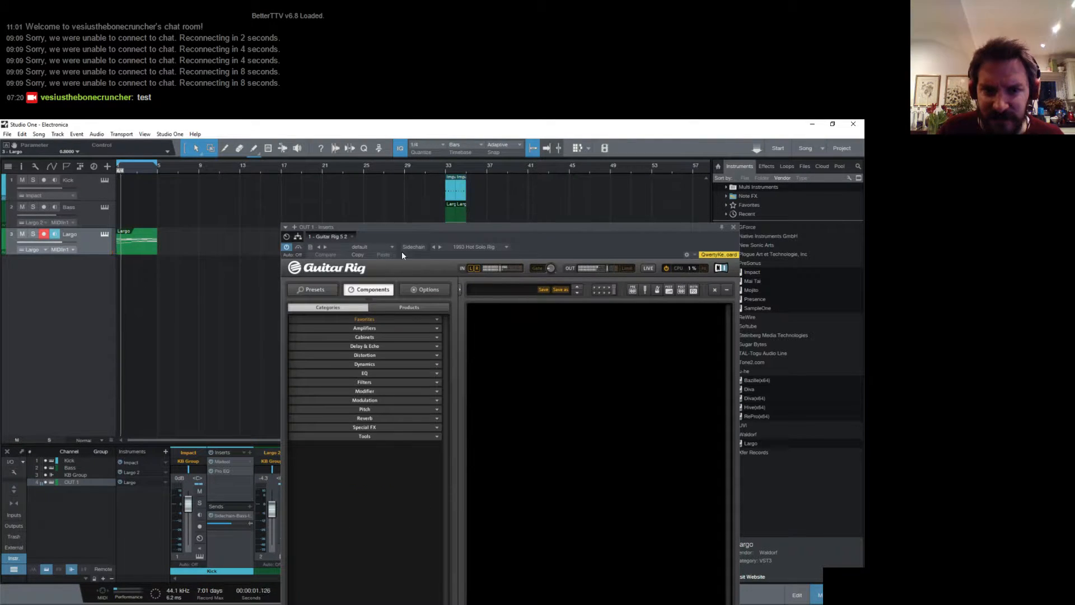
left_click_drag(405, 227, 378, 158)
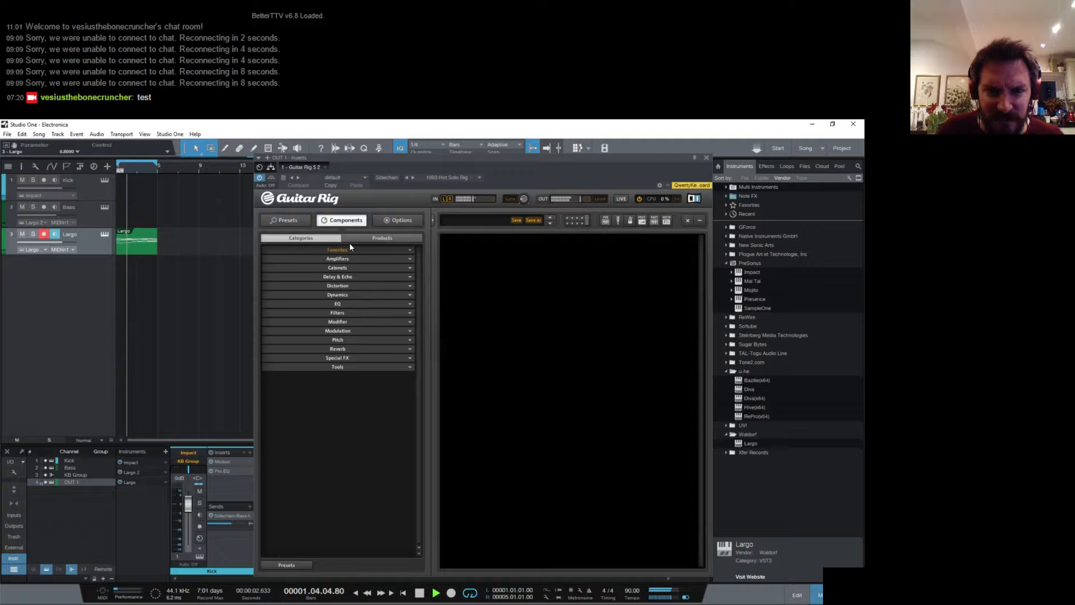
left_click(337, 276)
left_click_drag(376, 319, 526, 302)
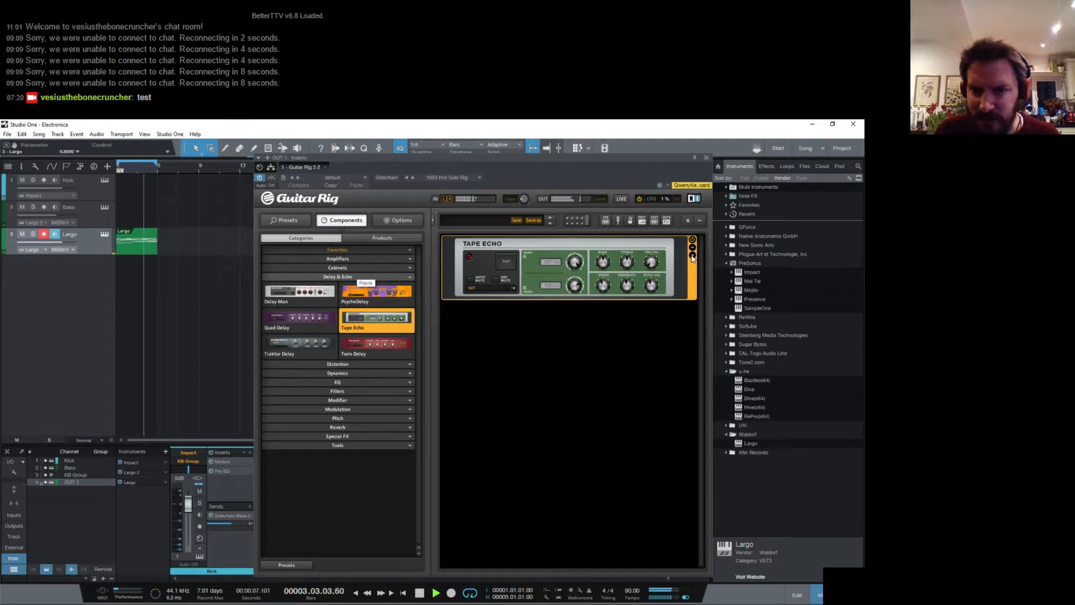
- Raise the Tape Echo's echo volume and feedback, and close the Guitar Rig window
left_click_drag(651, 286, 651, 265)
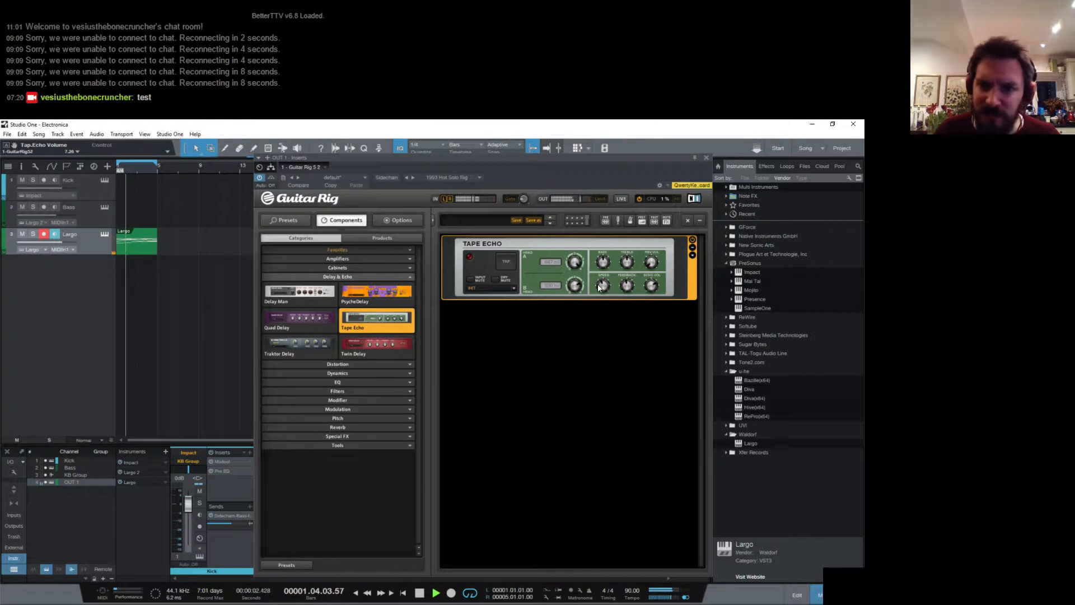
left_click_drag(627, 286, 627, 276)
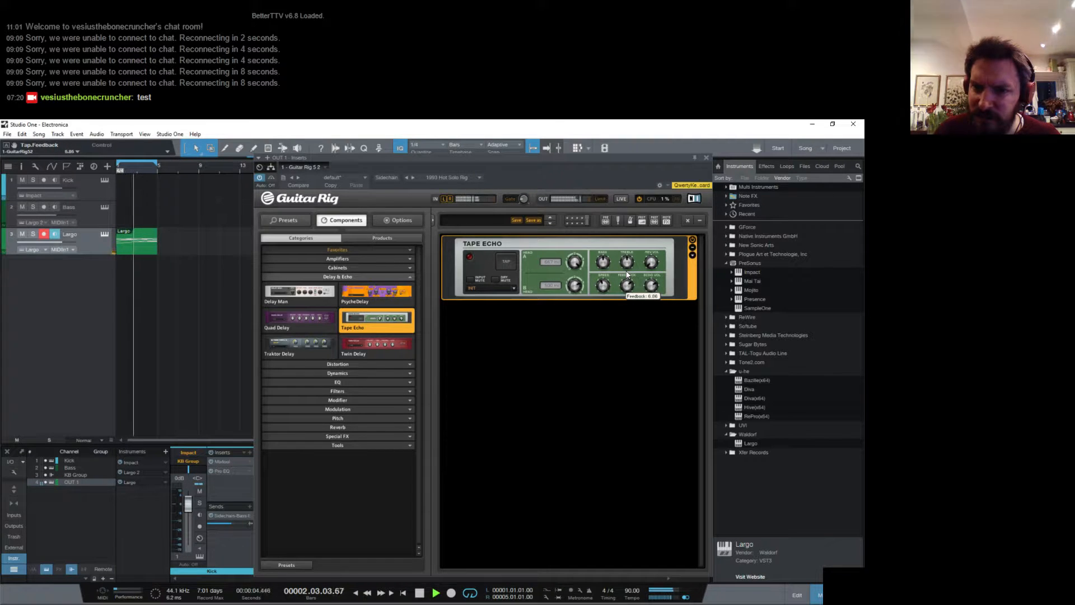
left_click(707, 157)
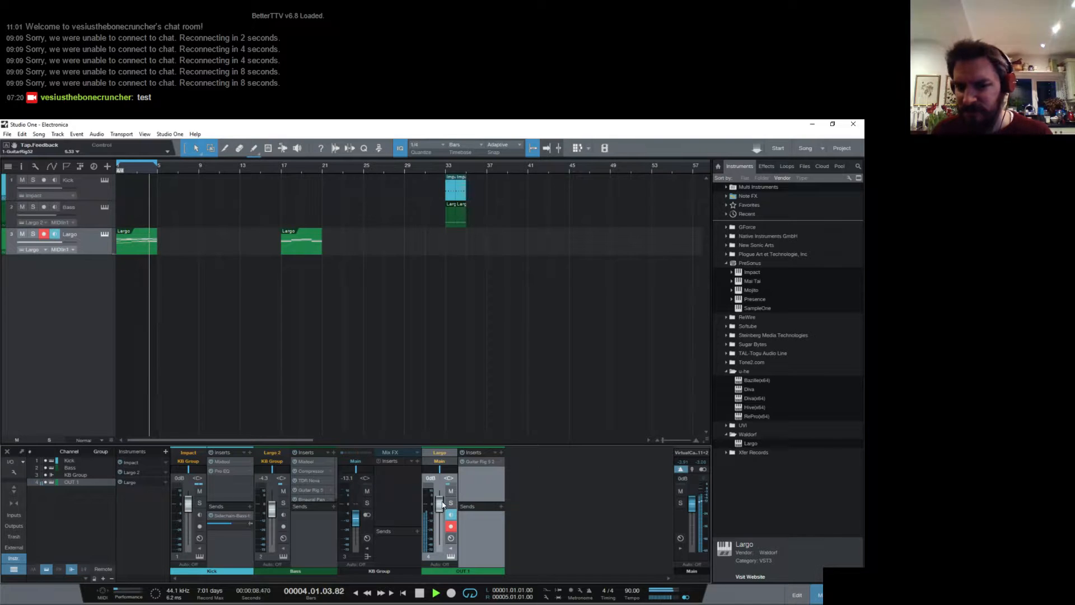
- Lower the Largo channel's volume to about -10.2 dB and set the Tape Echo's speed to 1/8
mouse_move(440, 502)
left_mouse_down()
mouse_move(442, 518)
mouse_move(444, 509)
left_mouse_up()
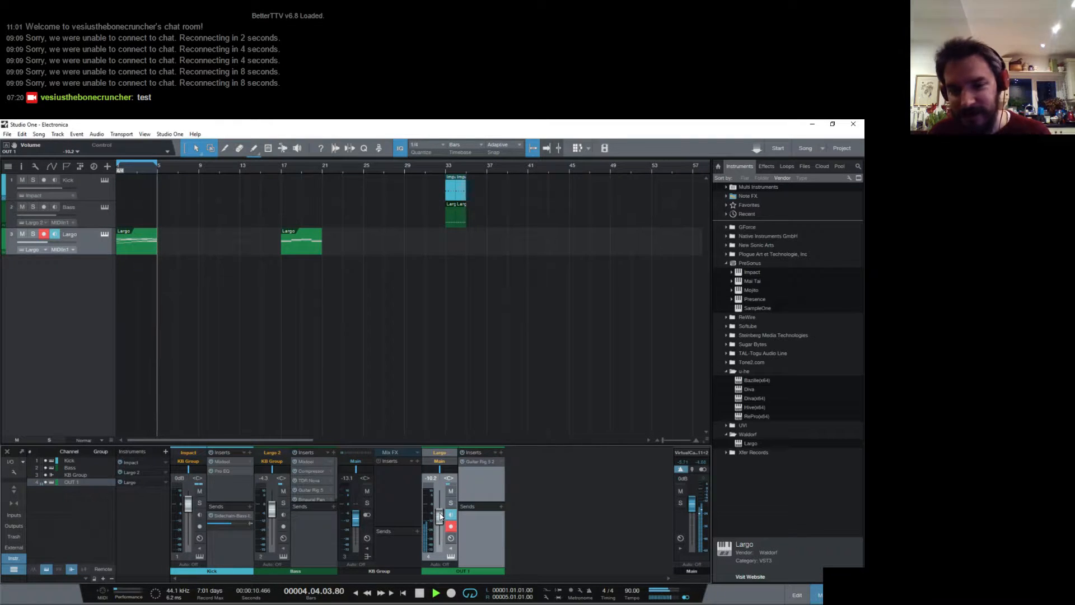
left_click(477, 463)
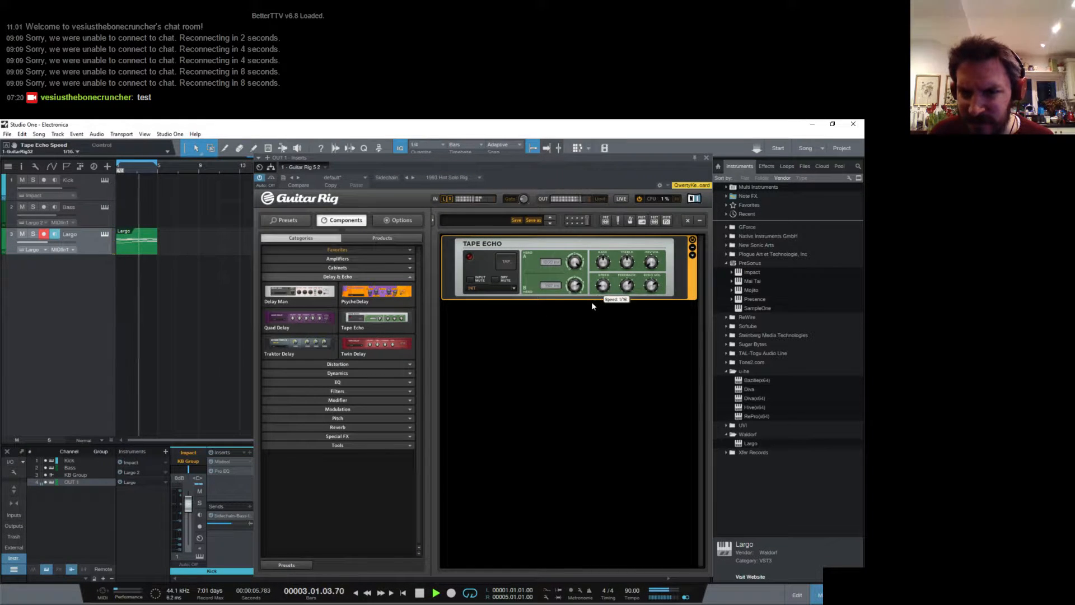
left_click_drag(589, 309, 590, 311)
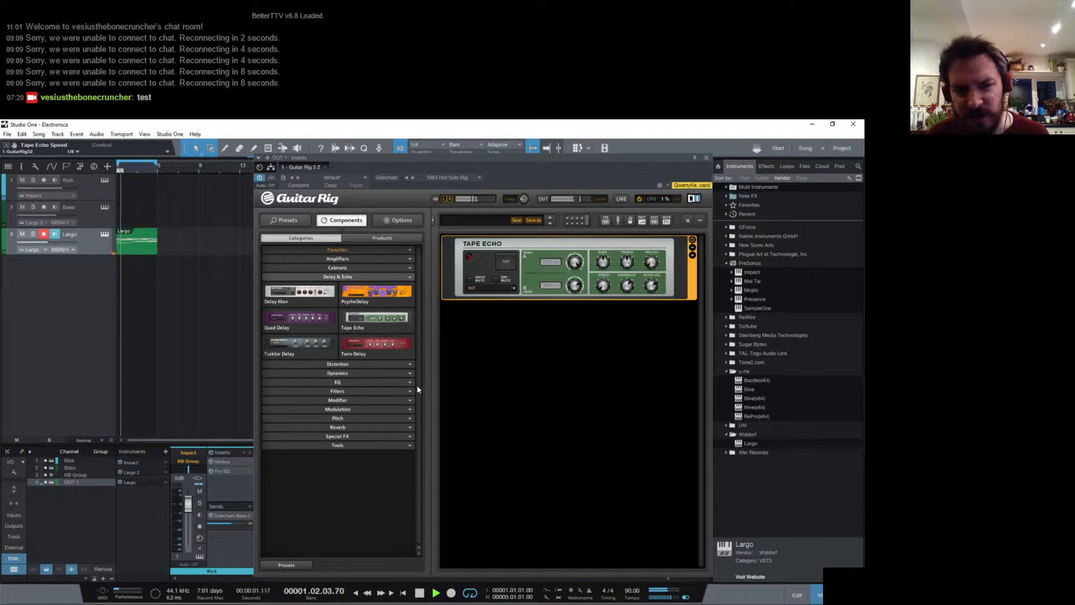
- Add a Stoned Phaser modulation component above the Tape Echo and slow its rate to about 0.09 Hz
left_click(399, 409)
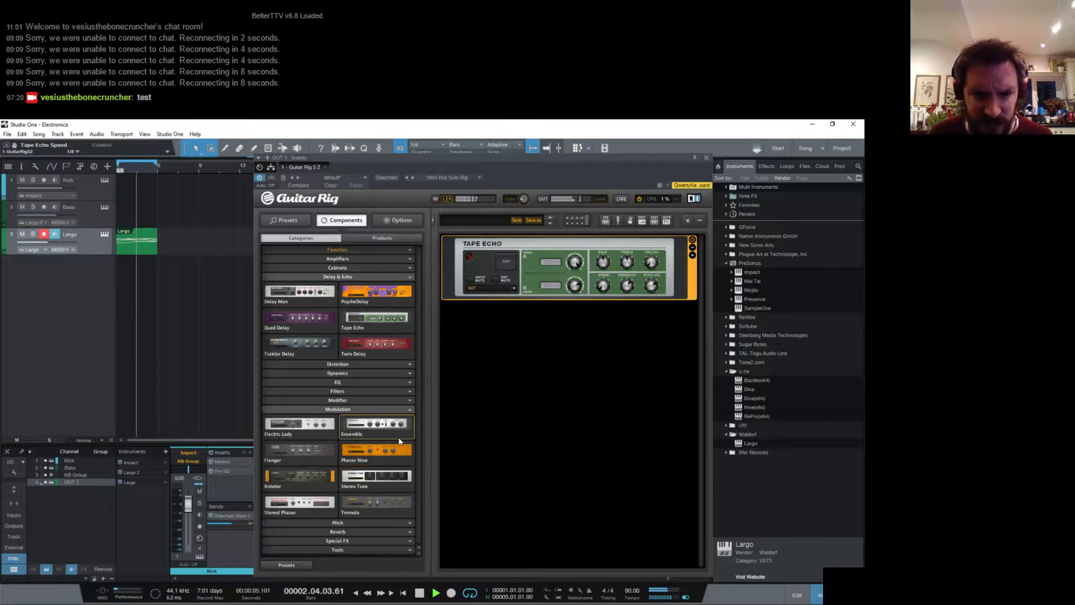
left_click_drag(313, 507, 502, 241)
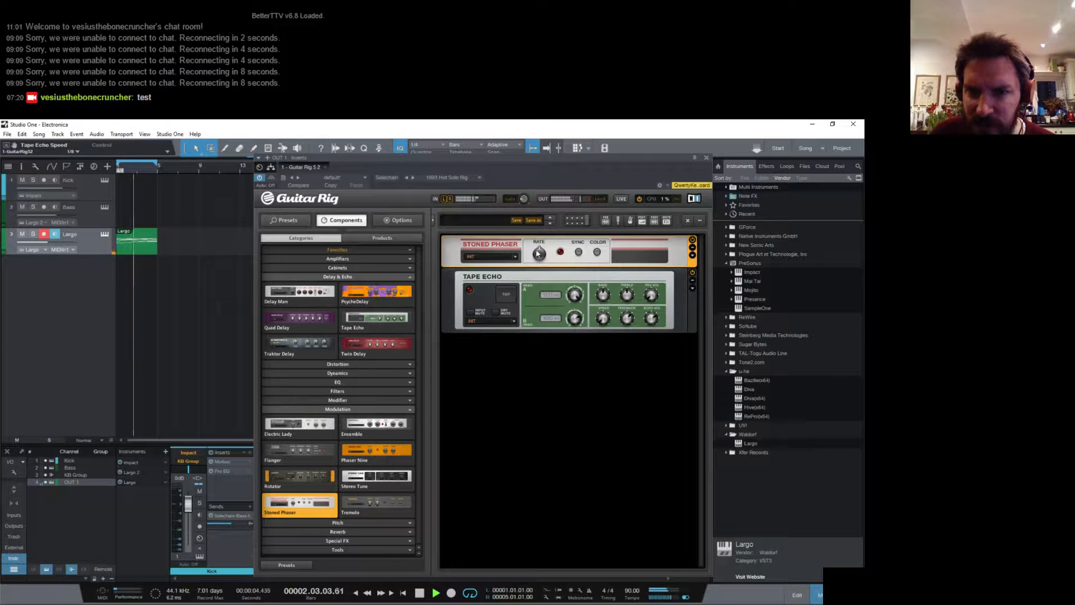
left_click_drag(536, 250, 537, 260)
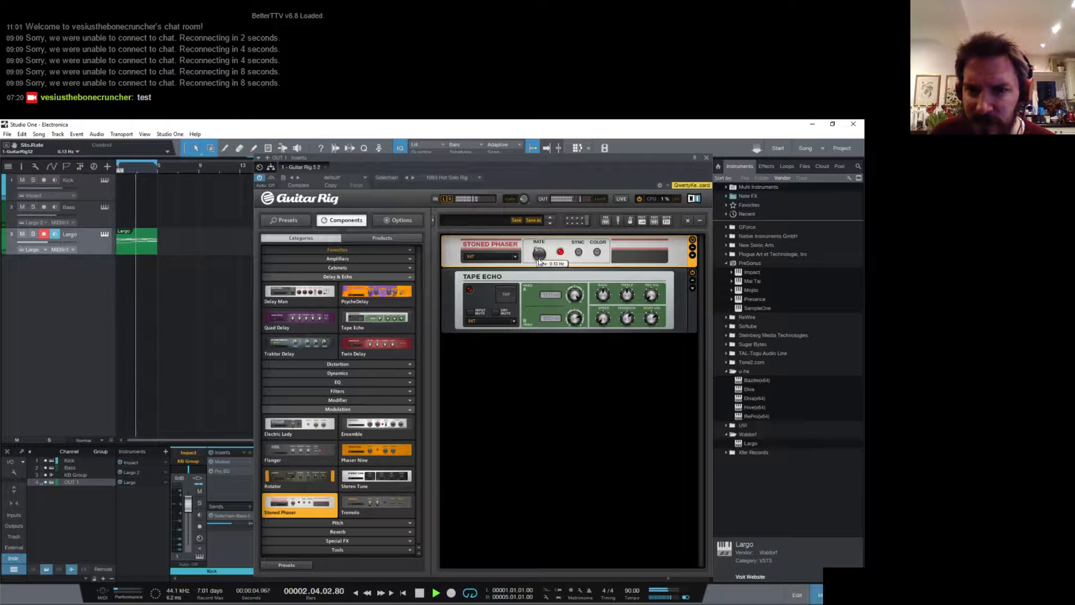
- Expand both components' extra controls, set the phaser's Rotate to about +180 degrees, and lower the echo's Tape Treble to about 3
left_click(692, 255)
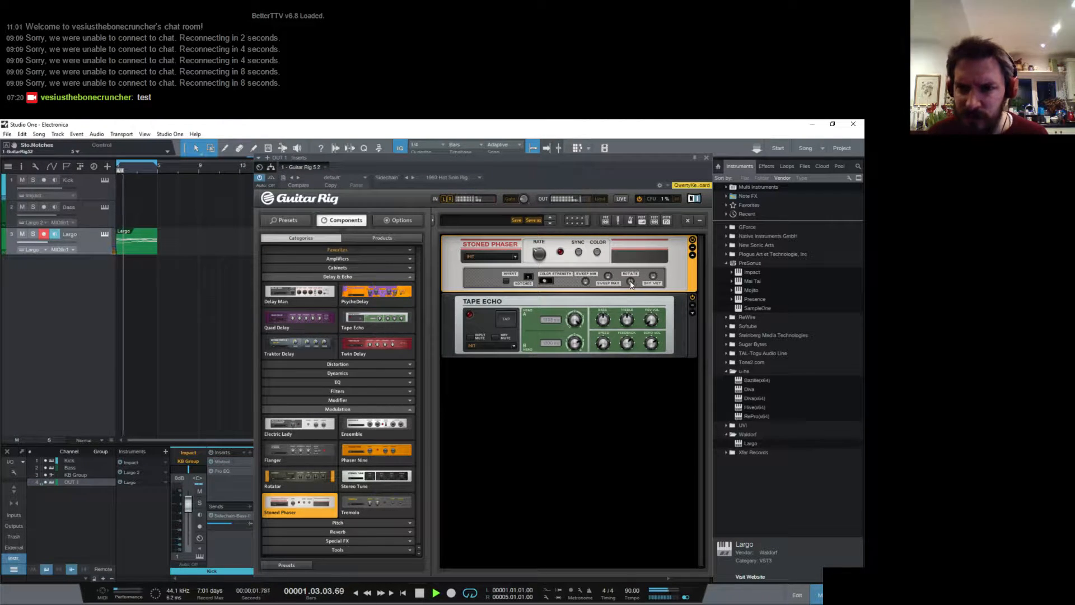
left_click_drag(629, 256, 629, 249)
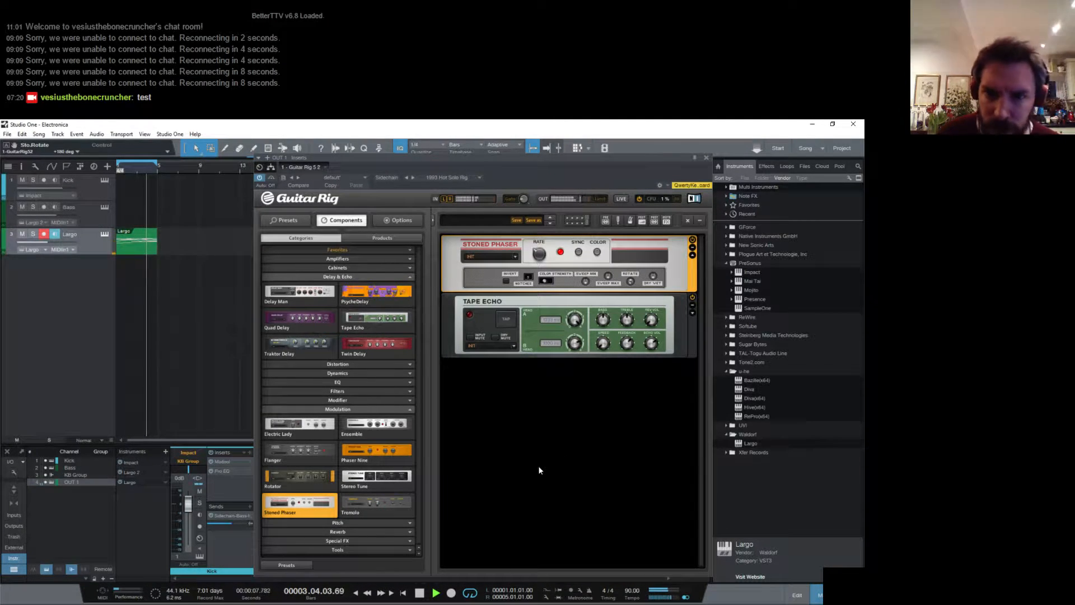
left_click(692, 313)
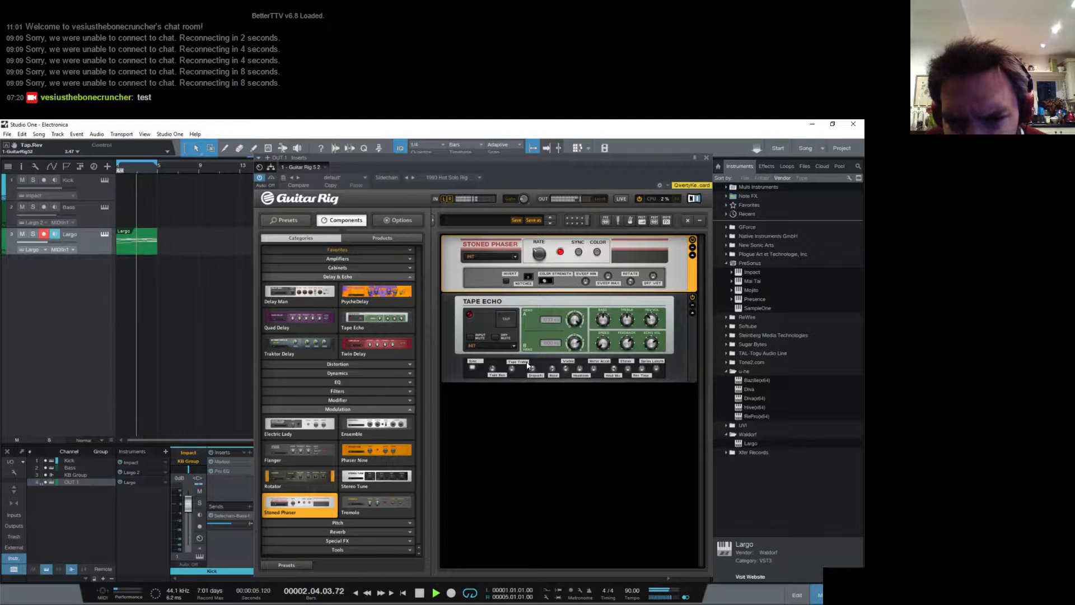
left_click_drag(512, 370, 510, 376)
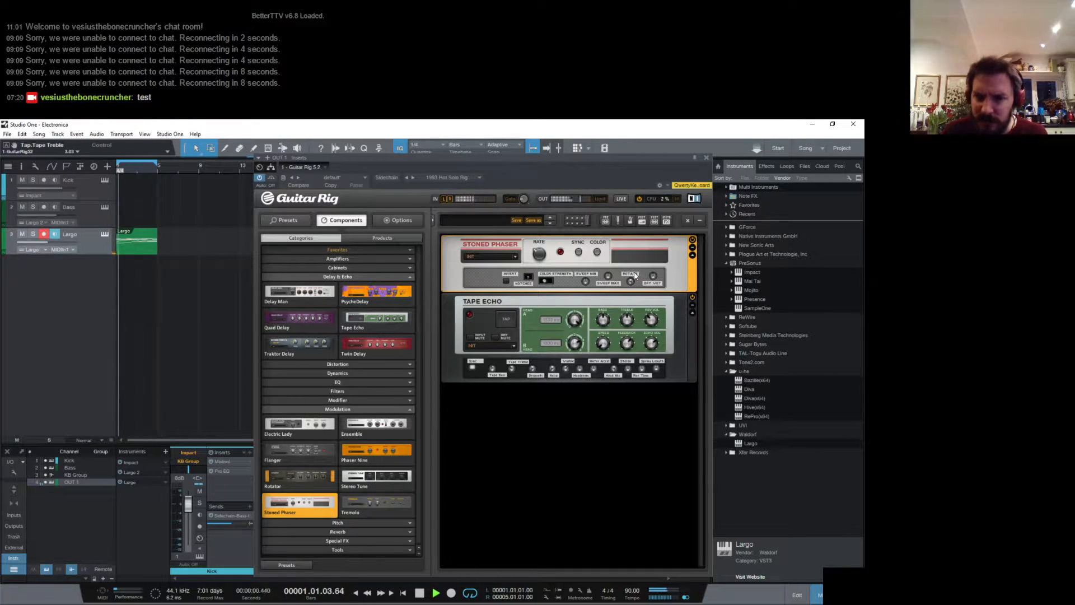
- Reopen the Largo track's instrument editor and set the waveforms of oscillators 2 and 1 to Organ Syn
left_click(706, 158)
left_click(104, 234)
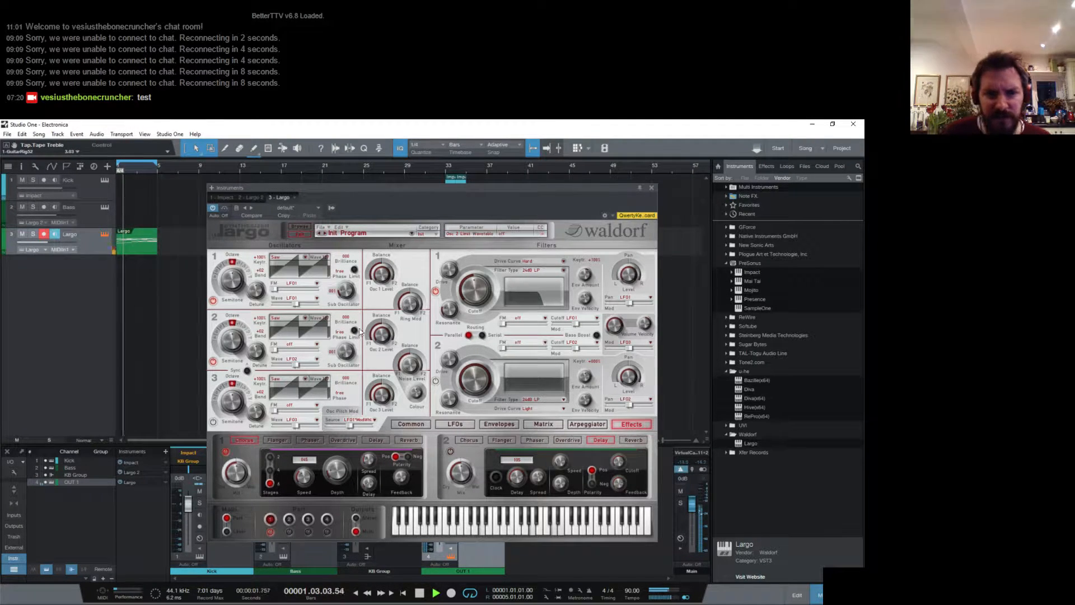
left_click(296, 325)
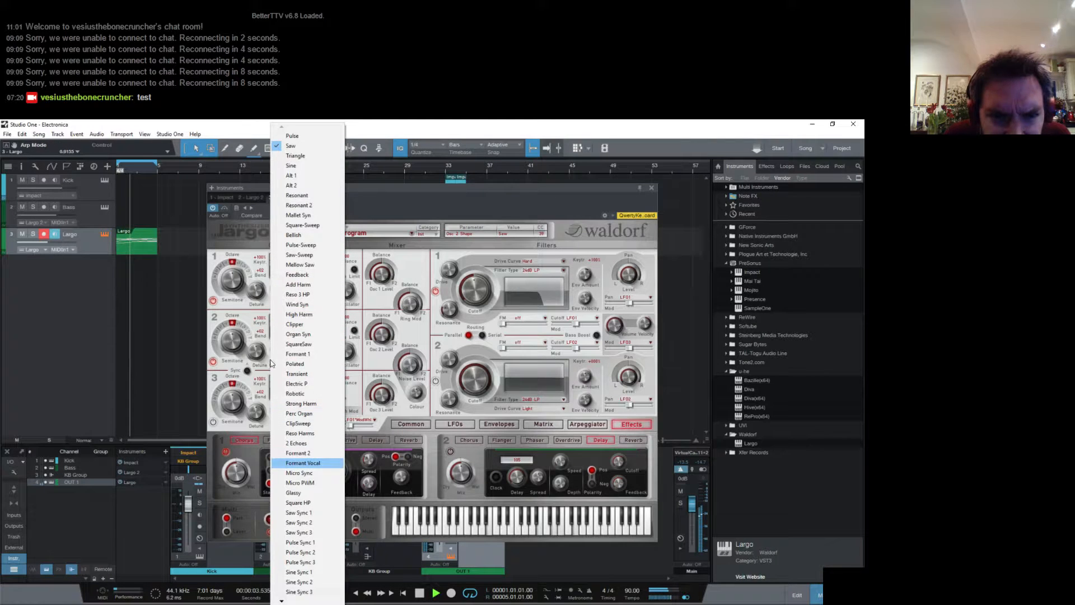
left_click(298, 334)
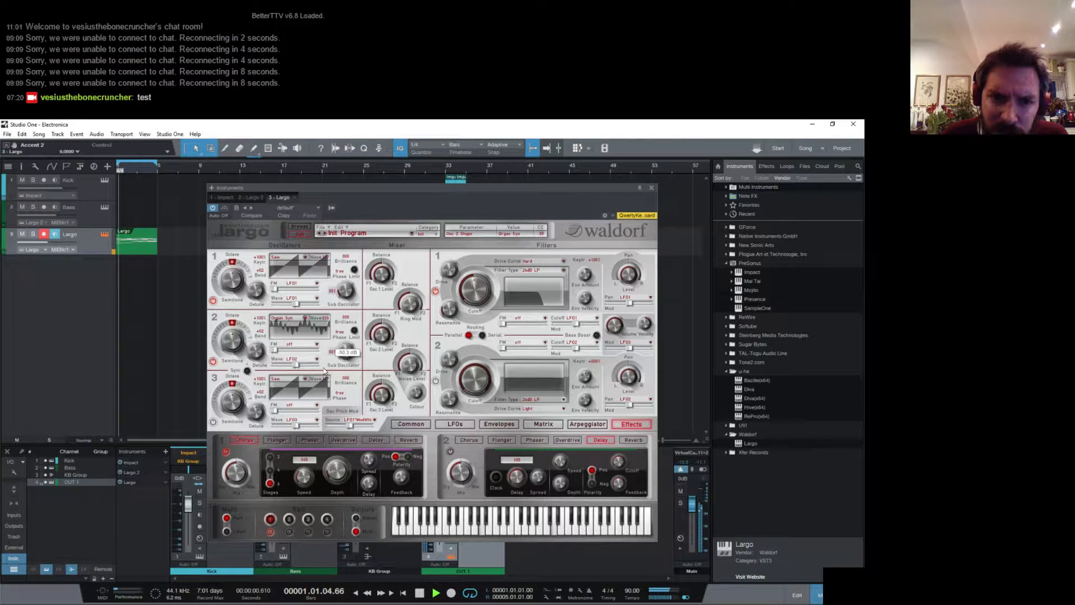
left_click(301, 257)
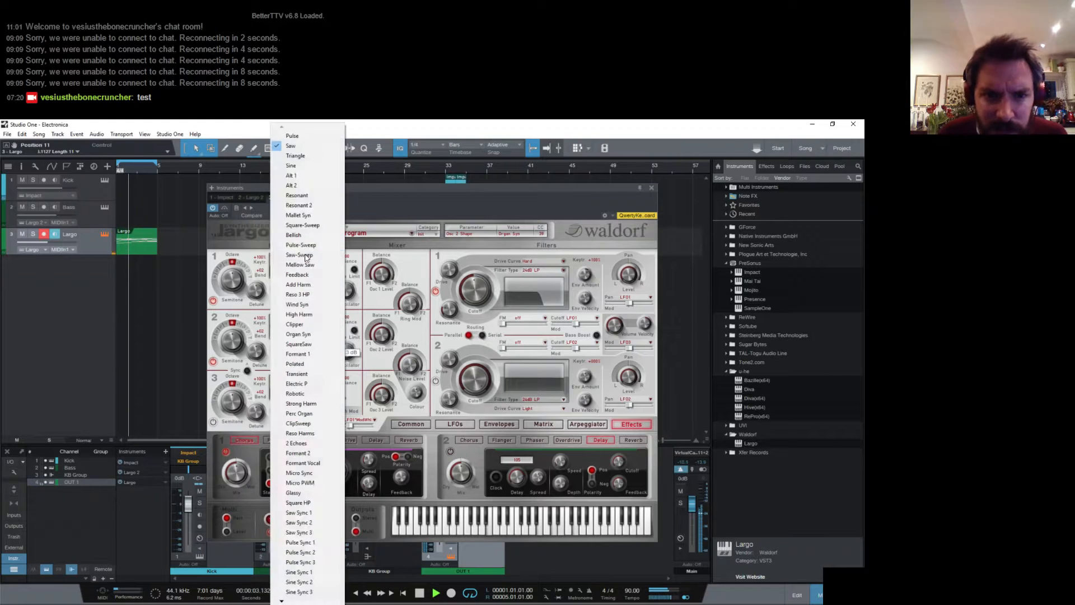
left_click(311, 332)
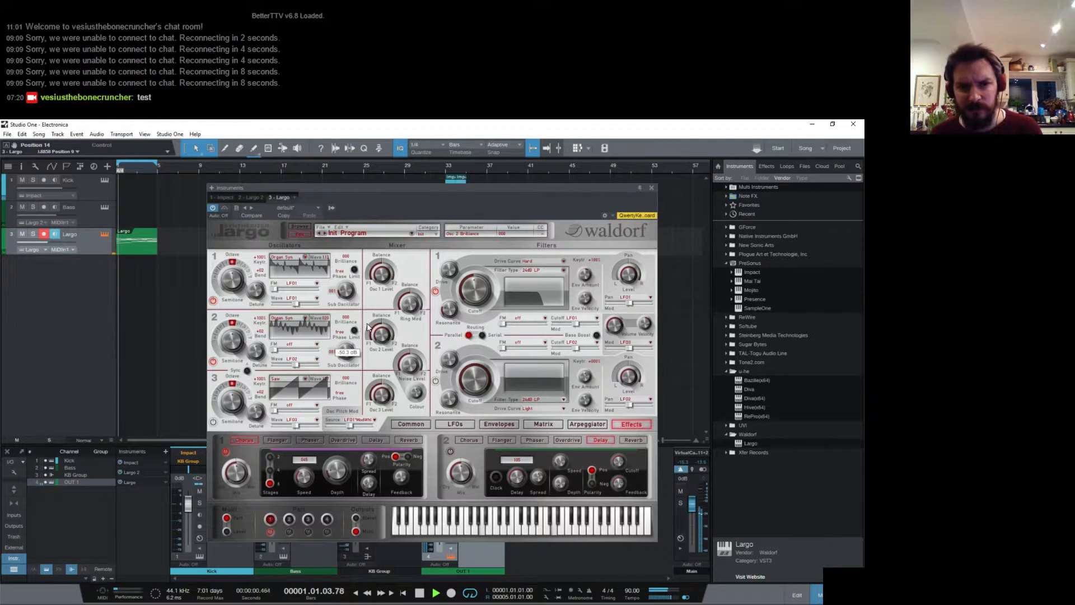
- Set the Brilliance of oscillators 1 and 2 to 127
double_click(347, 257)
type("127")
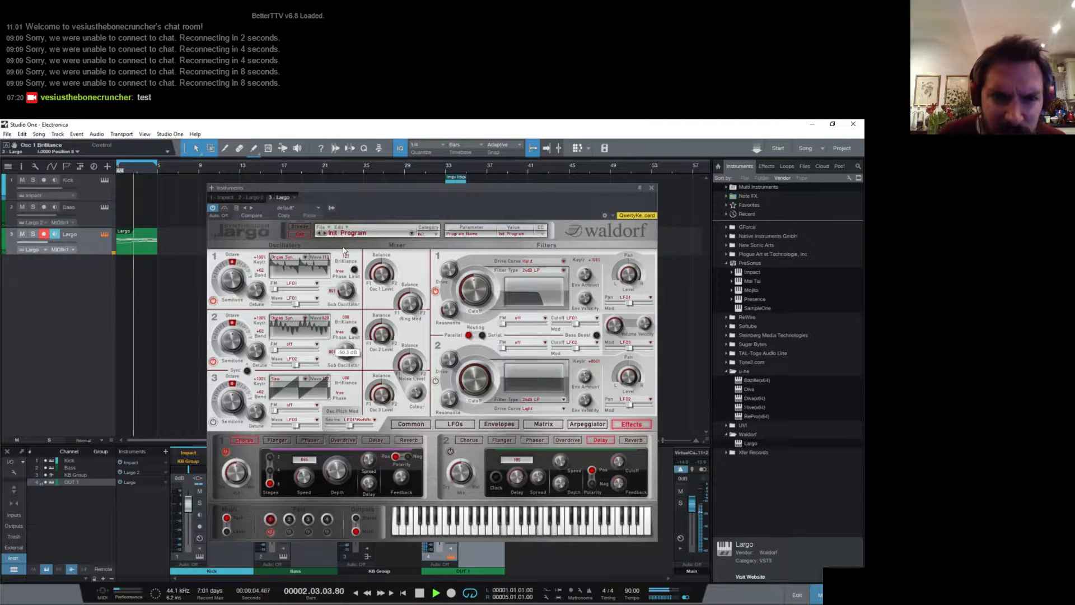
key("Tab")
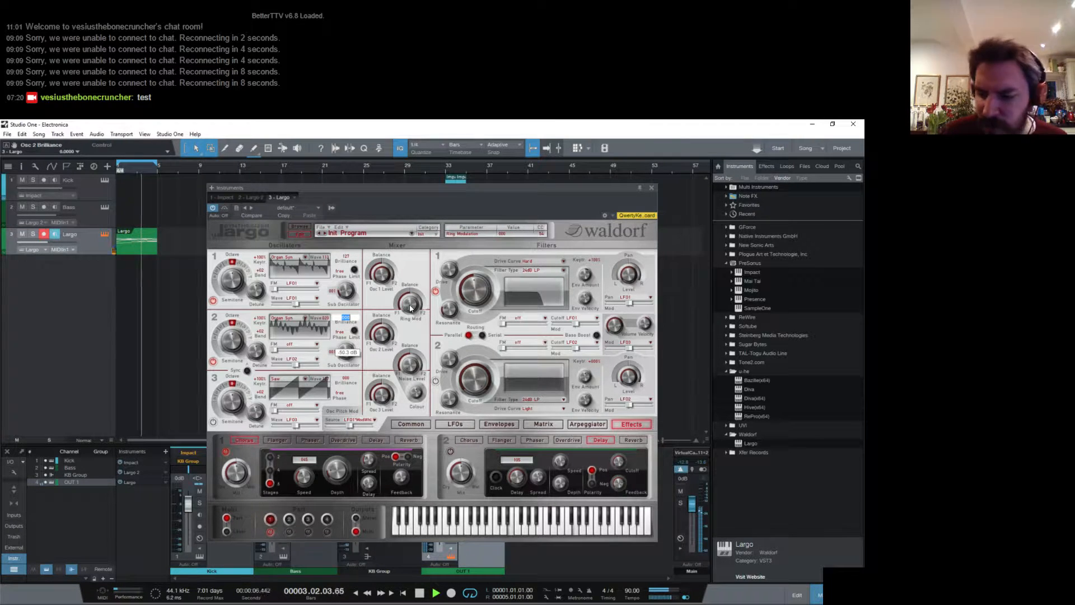
type("127")
key("Return")
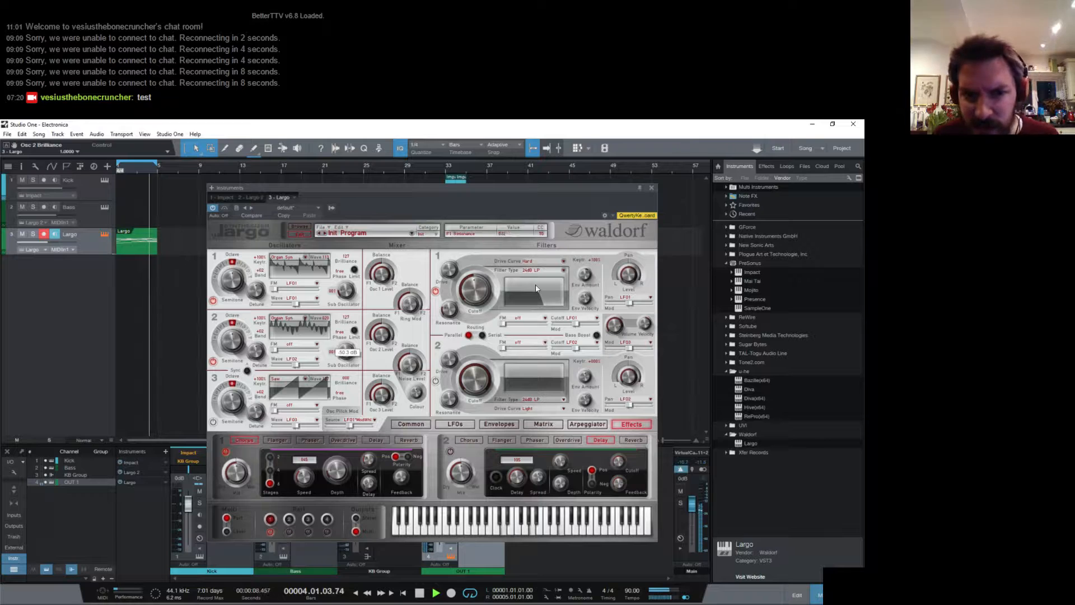
- Raise oscillator 2's sub-oscillator level and slightly lower filter 1's cutoff in Largo with its envelopes shown, closing the editor when done
left_click(497, 423)
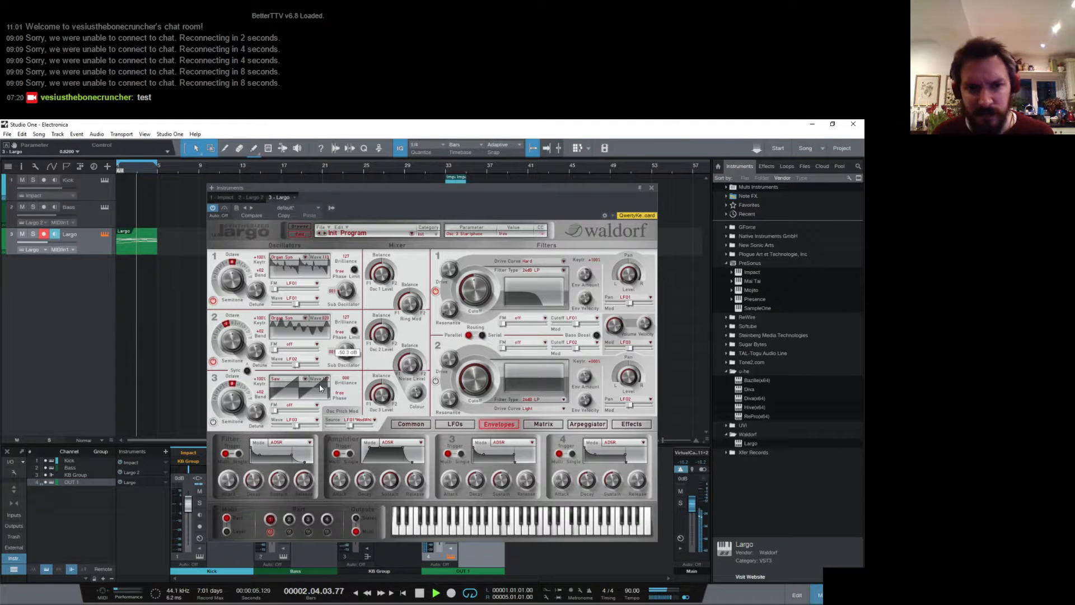
left_click_drag(347, 359, 343, 341)
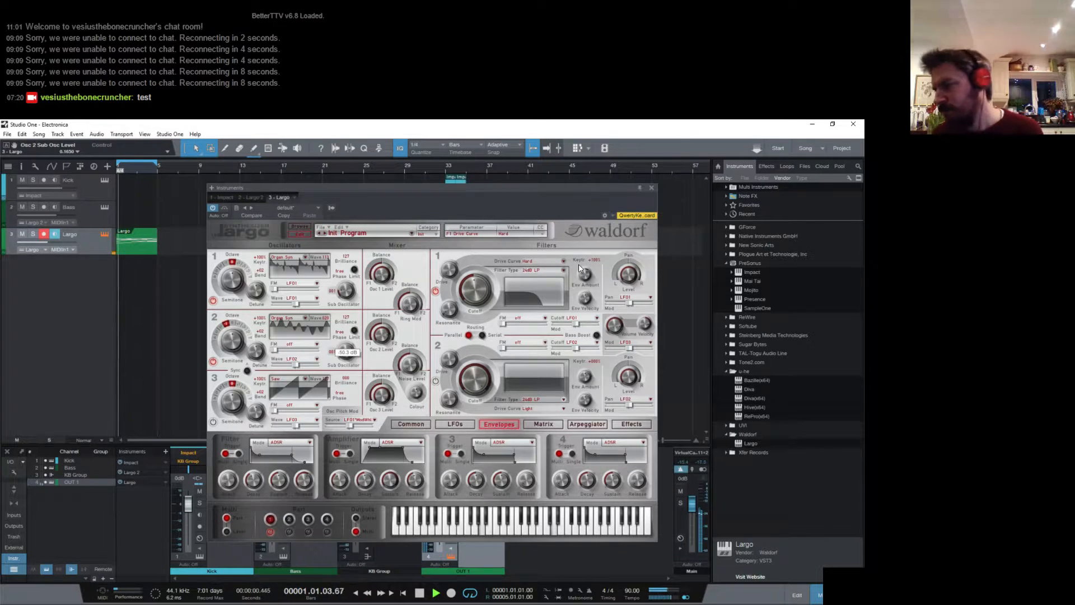
left_click_drag(480, 290, 477, 293)
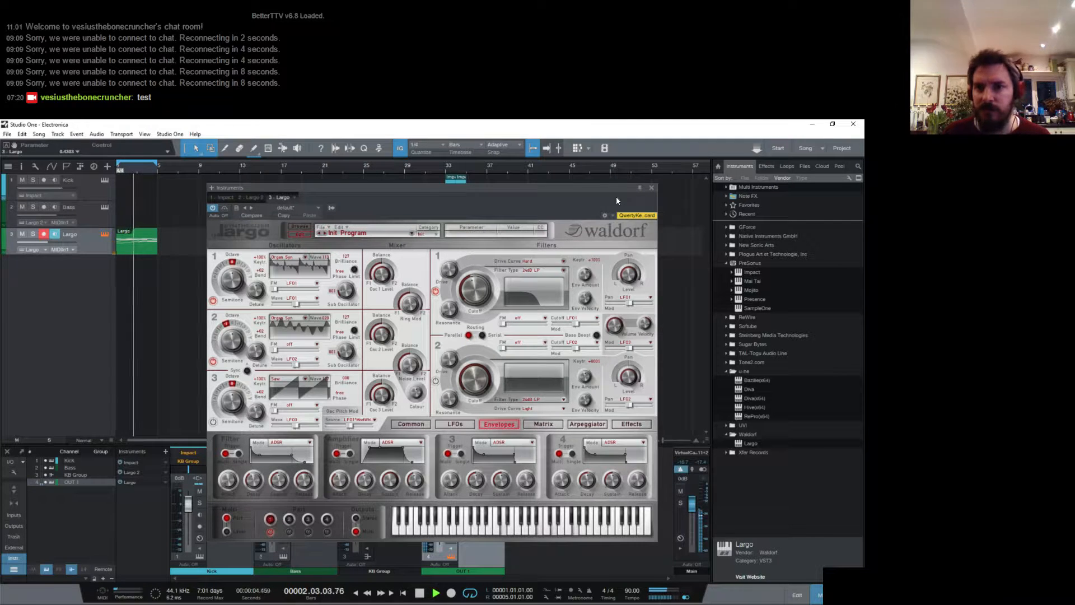
left_click(651, 187)
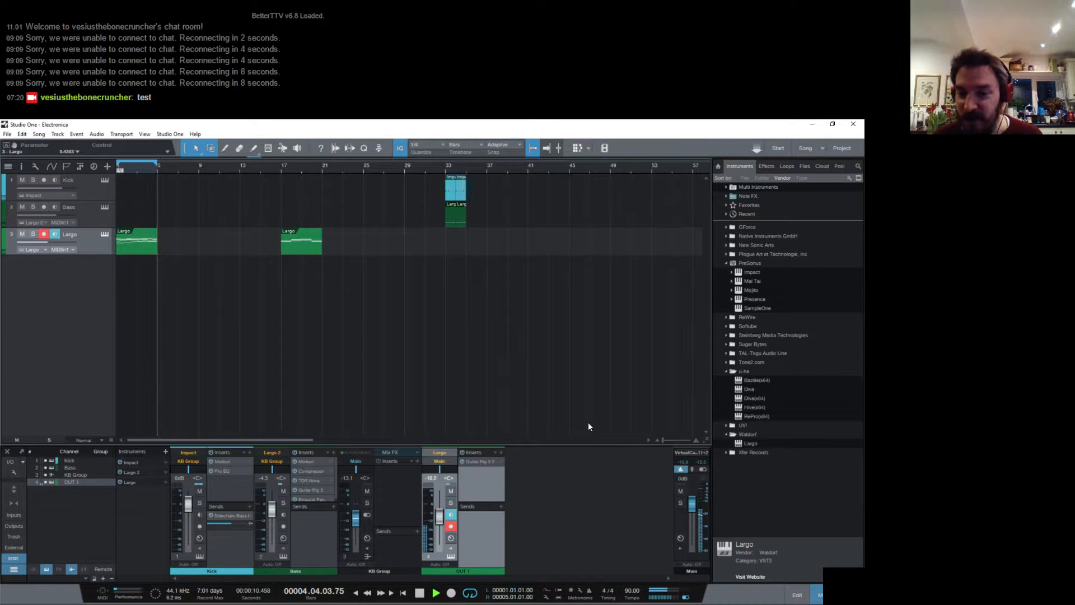
- Add an FX channel to the mixer and insert Guitar Rig 5 on it
right_click(627, 487)
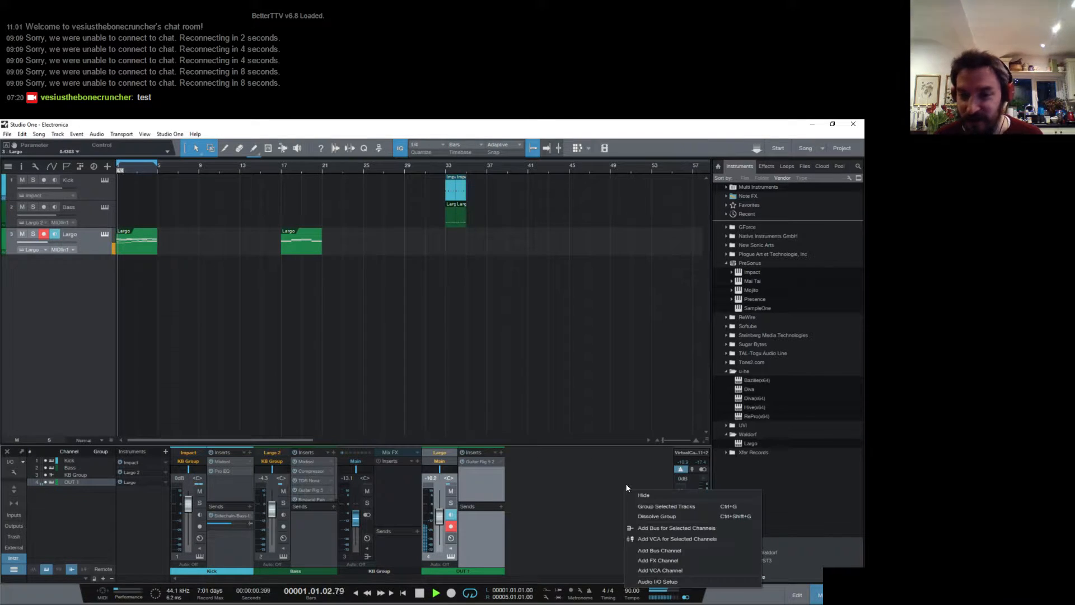
left_click(692, 559)
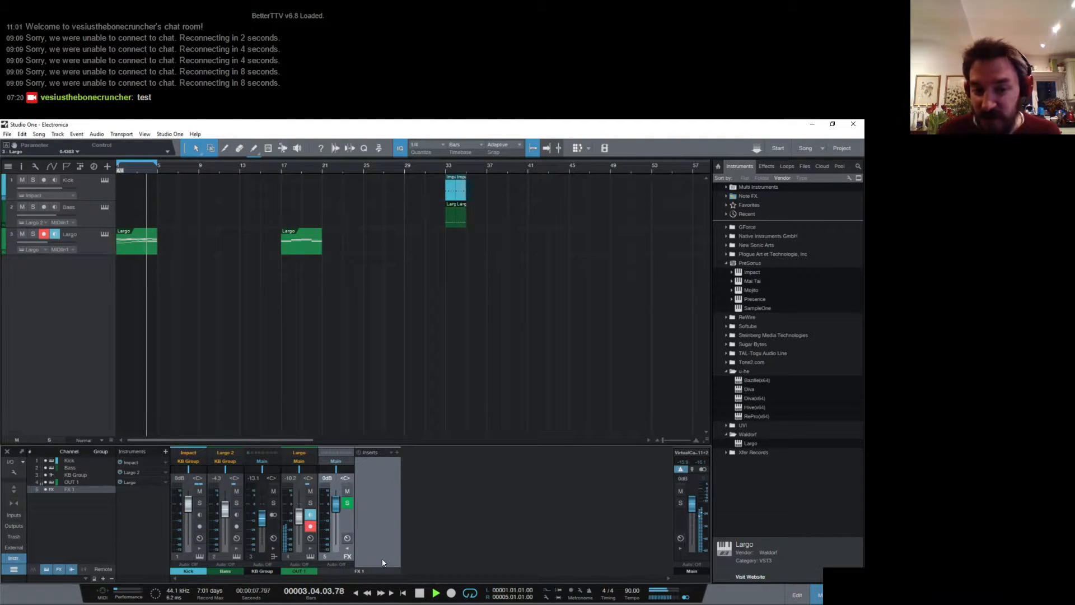
left_click(364, 567)
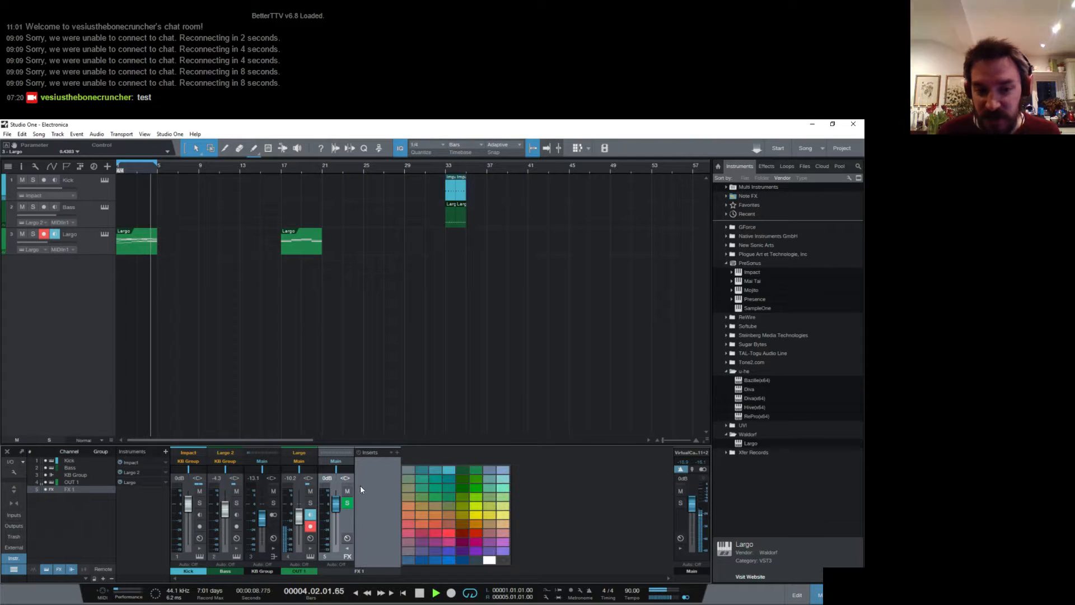
left_click(397, 452)
scroll(427, 296, "down", 2)
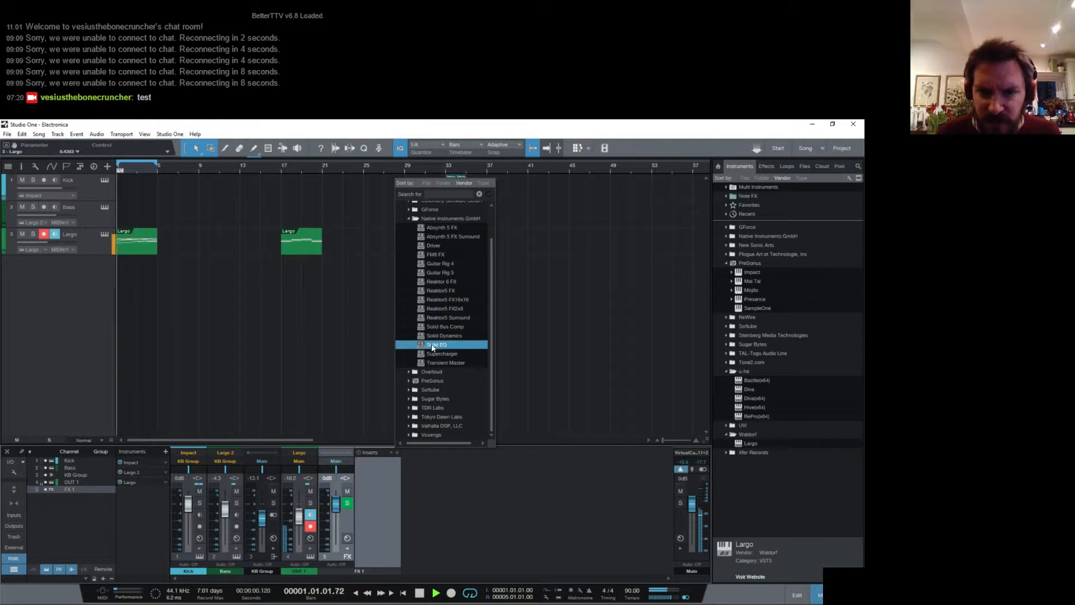
left_click(461, 271)
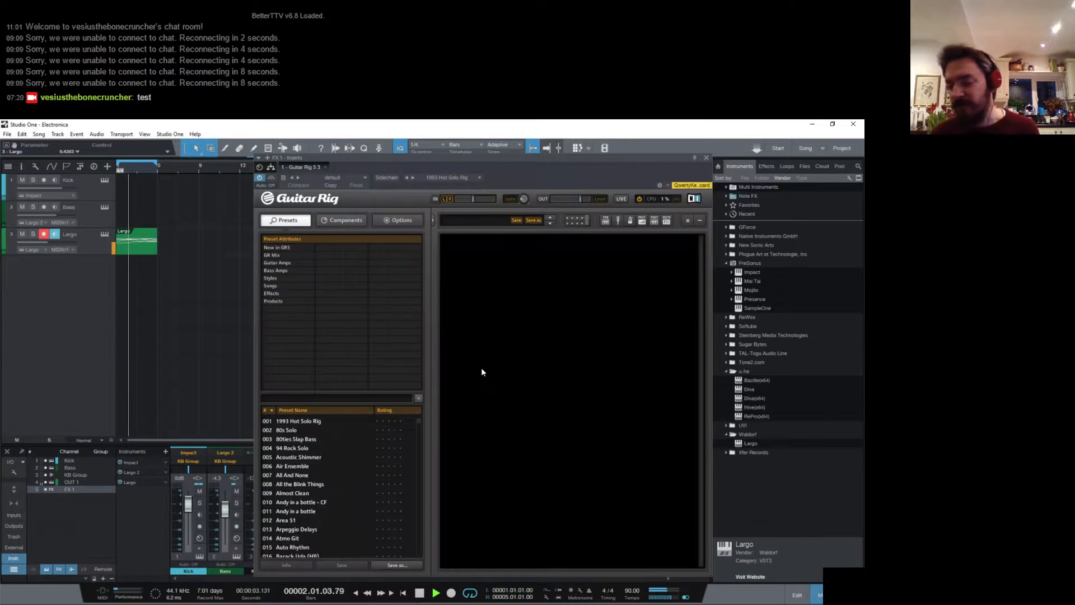
- Add a Reflektor reverb to the empty rack and load the 7.6s St Hedwigs Cathedral impulse from the Cathedrals category
left_click(341, 220)
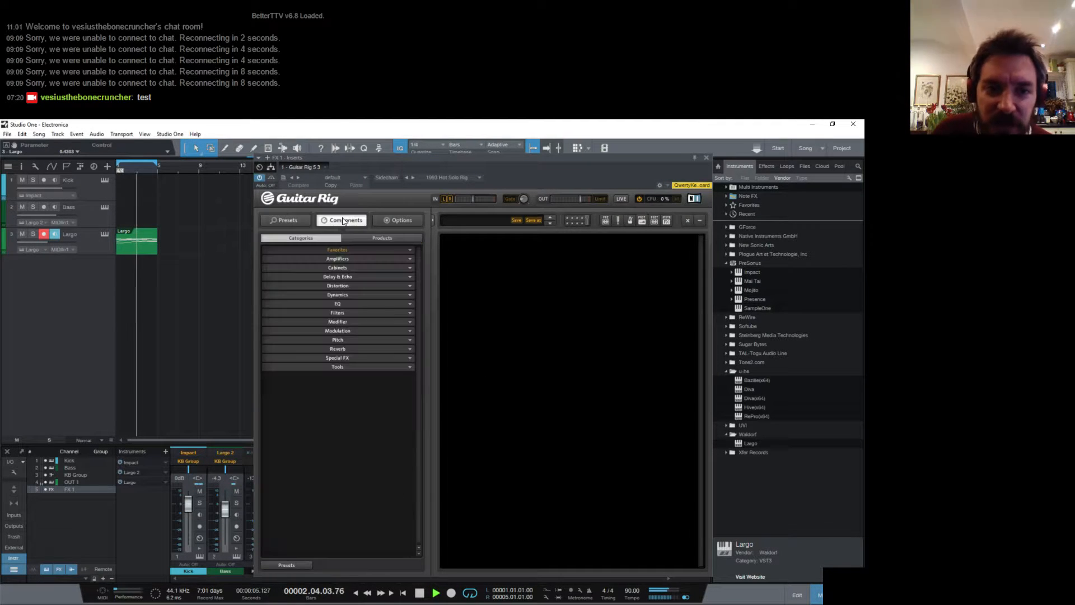
left_click(380, 348)
left_click_drag(374, 401, 527, 356)
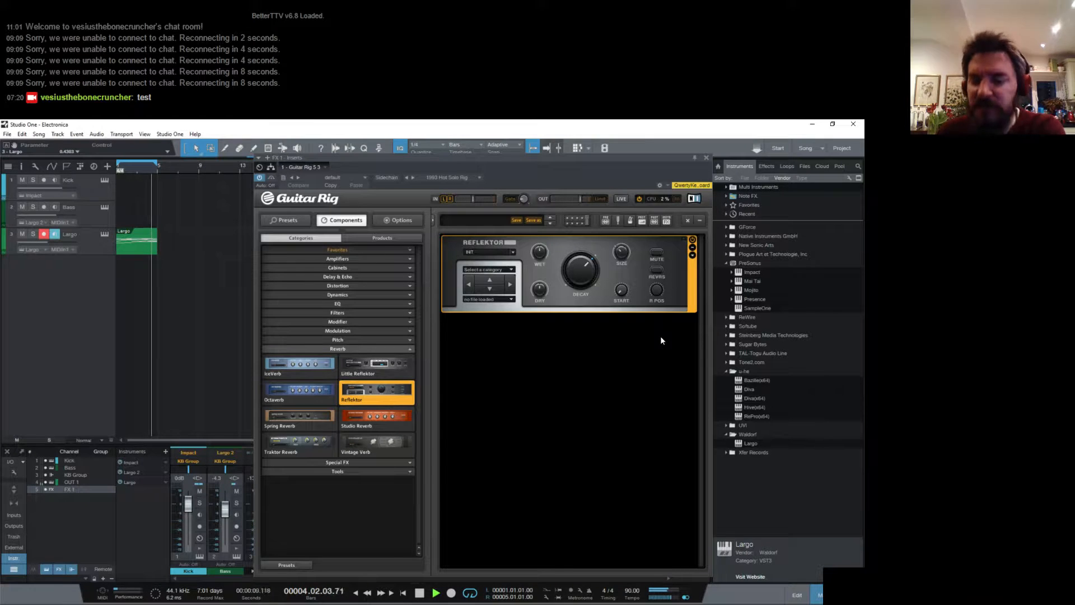
left_click(510, 272)
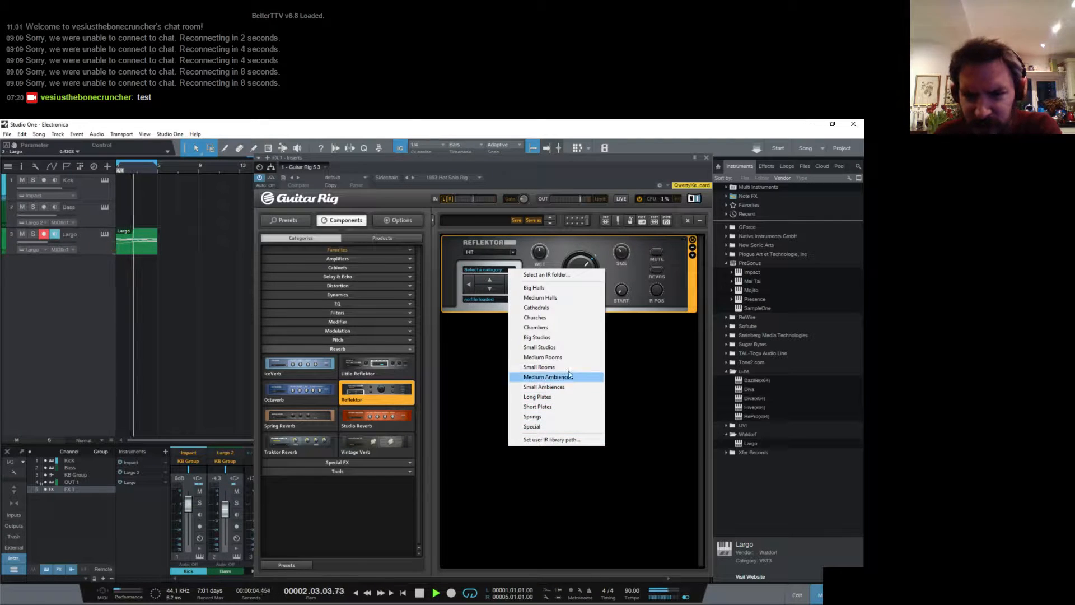
left_click(547, 310)
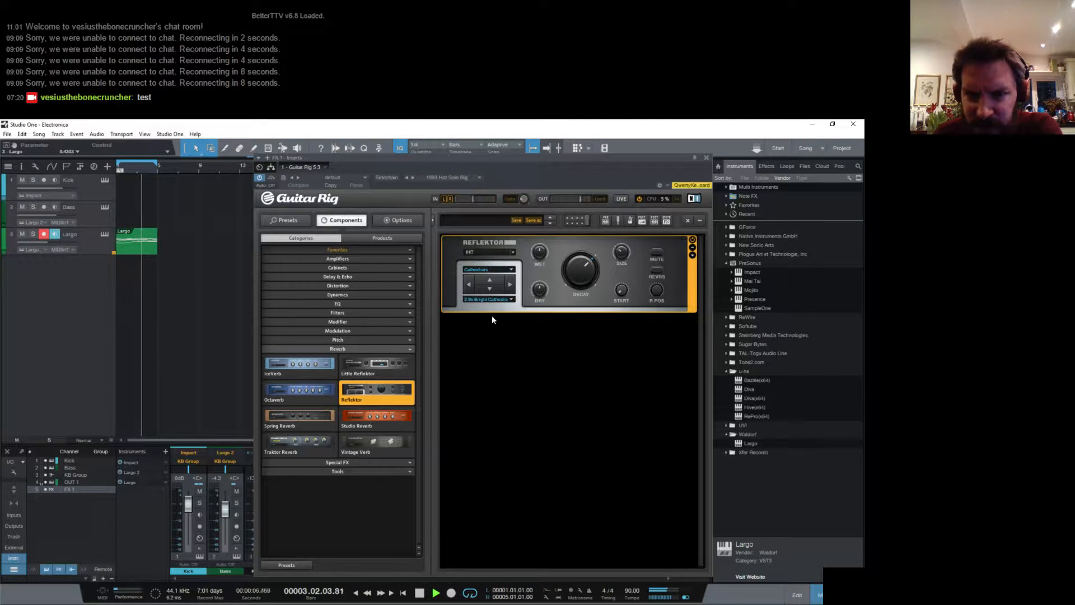
left_click(511, 301)
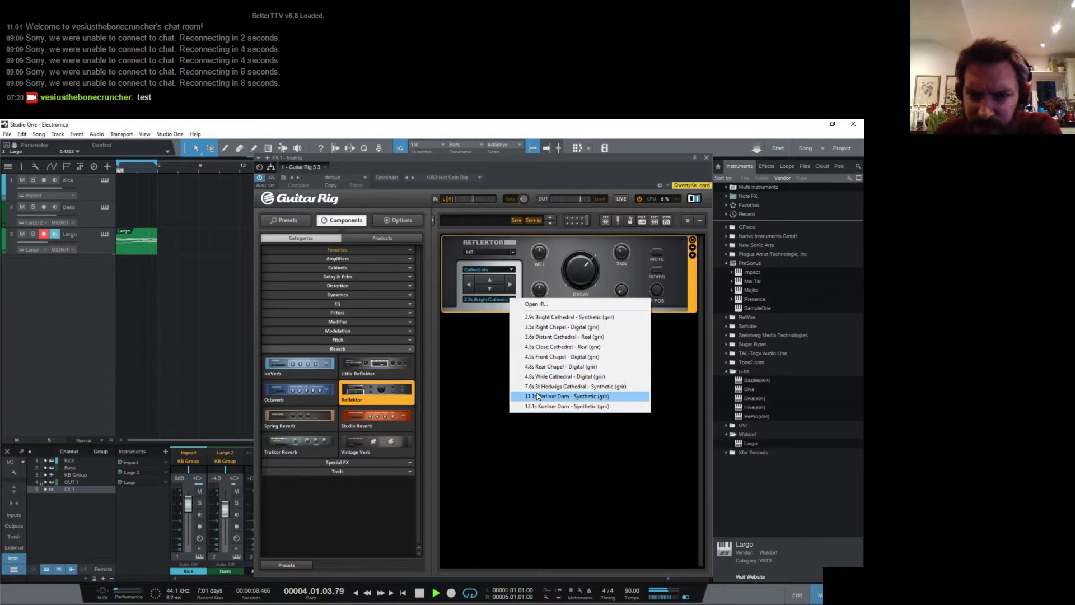
left_click(547, 391)
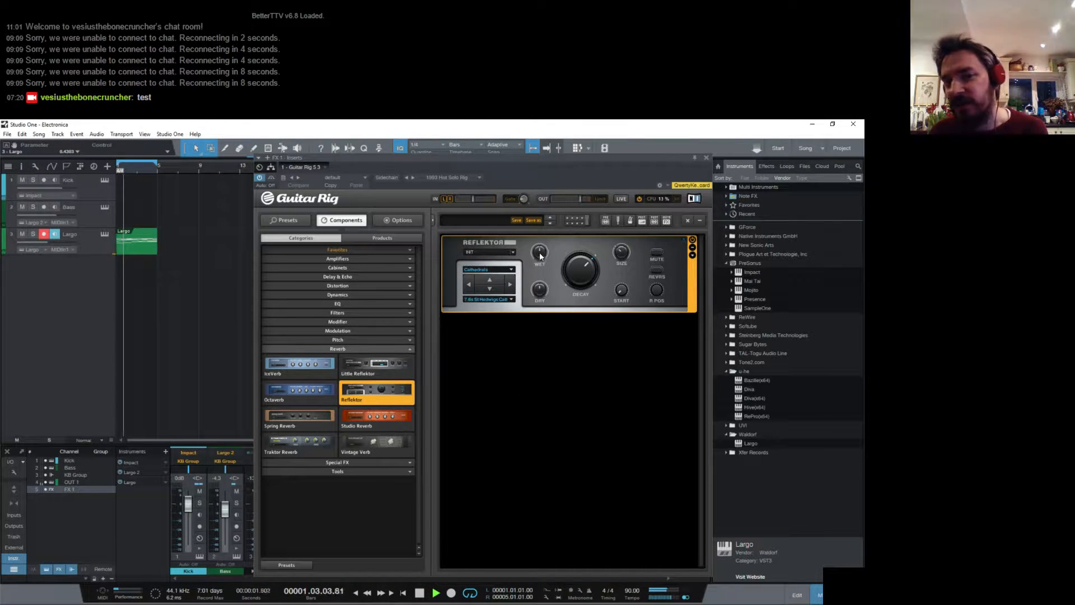
- Raise the Reflektor's Wet level and set its Dry level to 0.00, closing Guitar Rig when done
left_click_drag(540, 252, 538, 215)
left_click(541, 289)
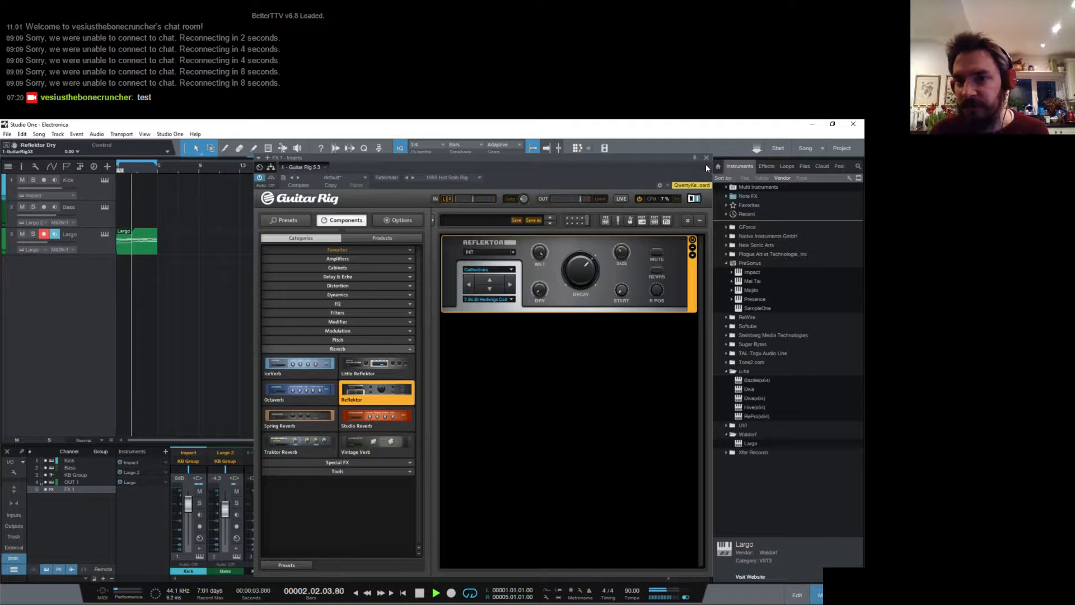
left_click(705, 159)
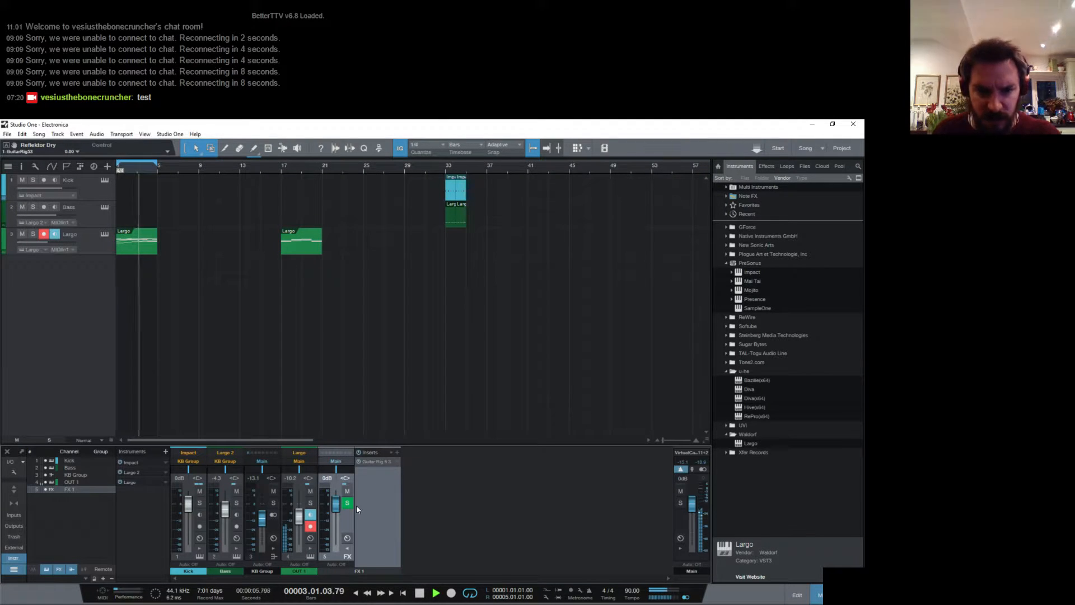
- Add a send from the Largo channel to FX 1 and raise its level to about +6.8 dB
left_click(311, 547)
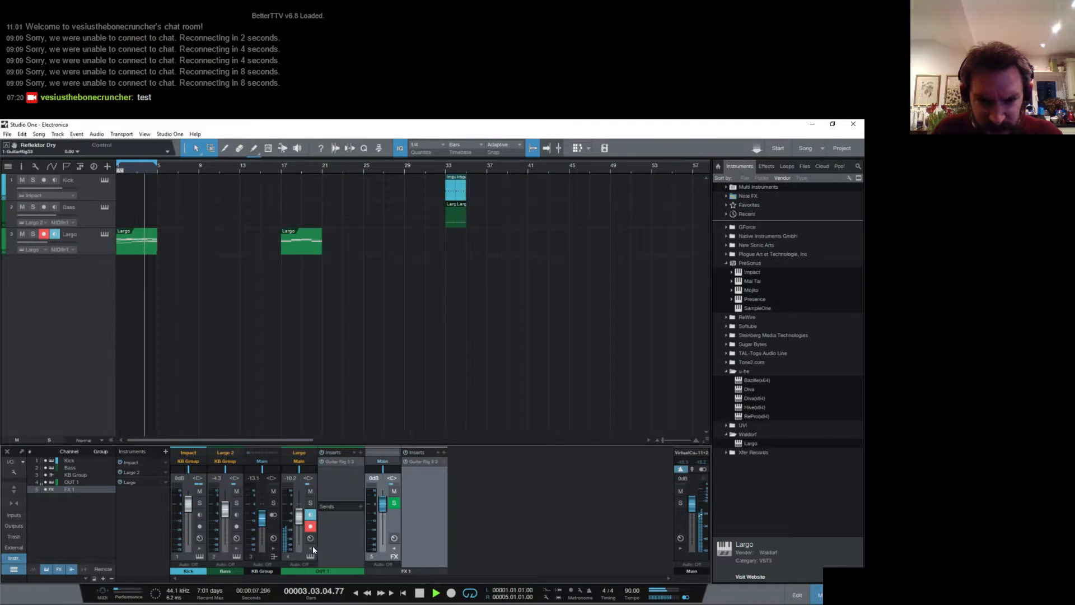
left_click(360, 505)
left_click(386, 533)
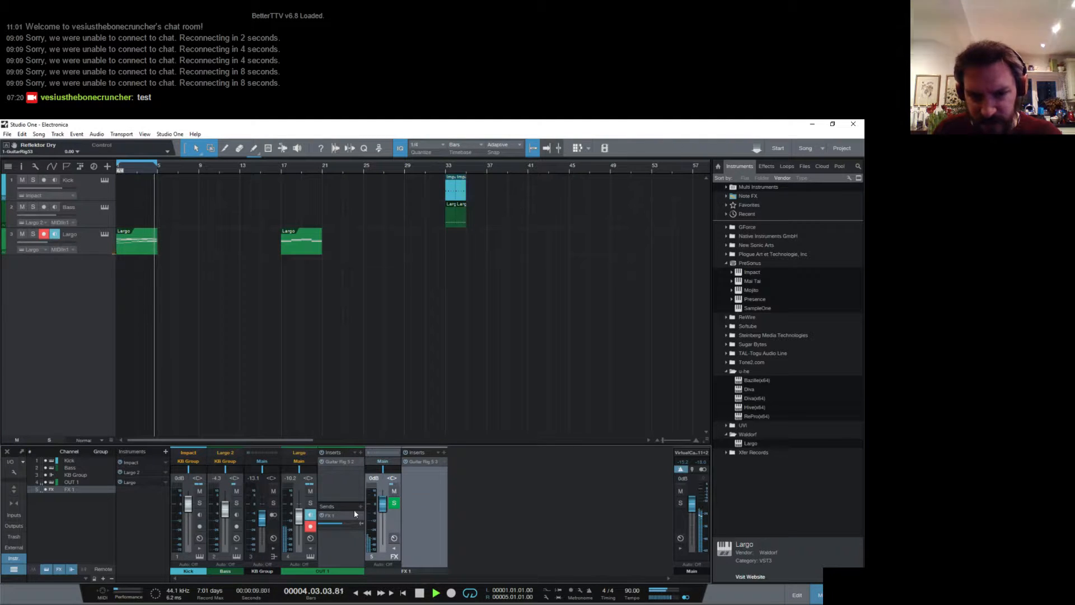
left_click_drag(346, 524, 352, 521)
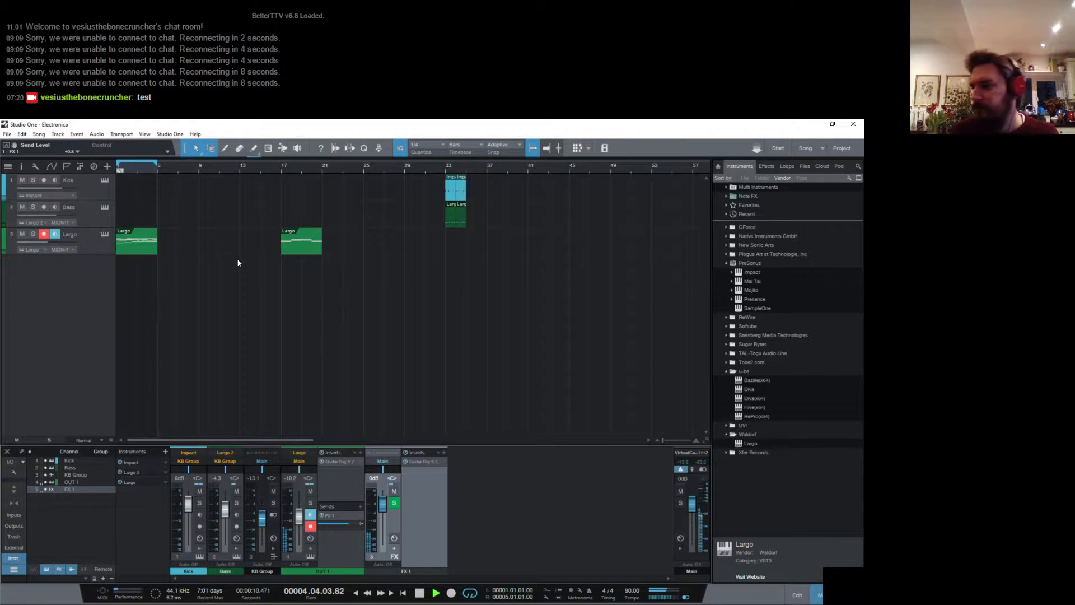
- Stop playback and add a Diva instrument track below the Largo track, closing its editor
key("space")
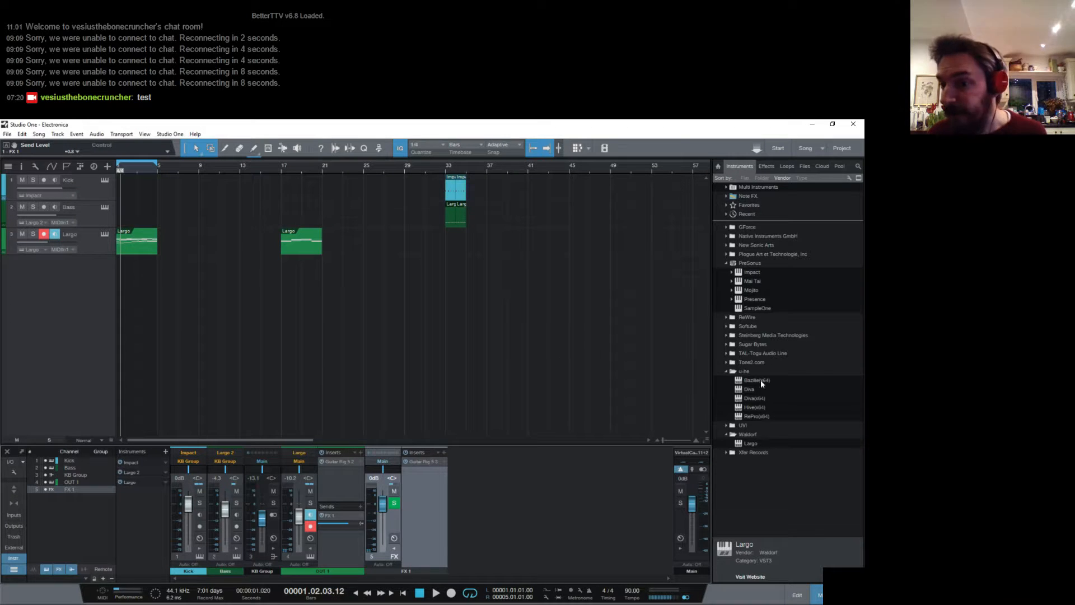
left_click_drag(758, 389, 263, 303)
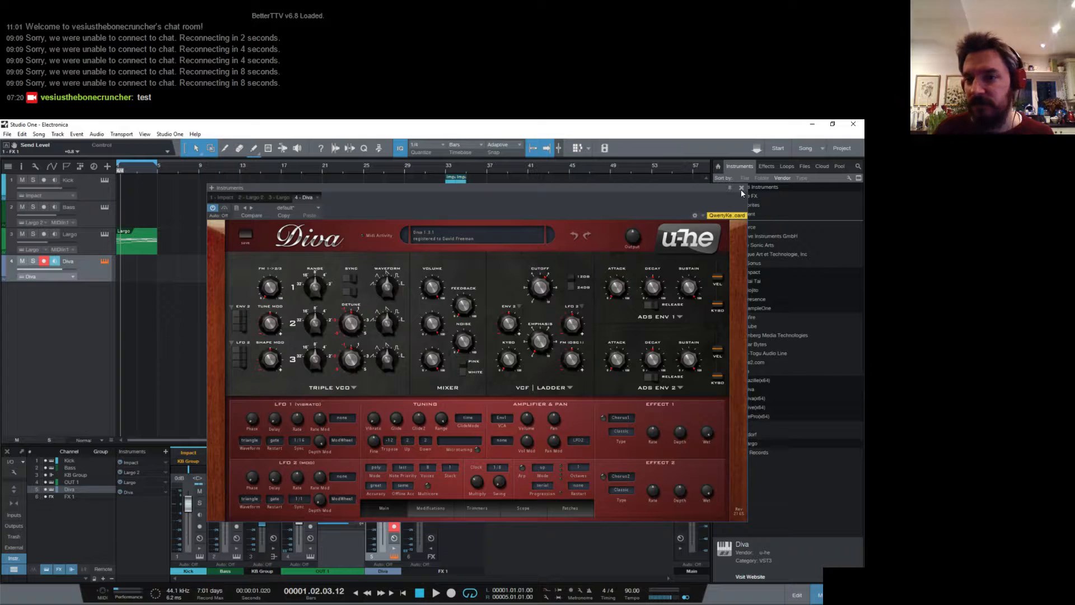
left_click(741, 188)
- Play back the Largo clip from bar 17 and the looped clip from bar 1 to compare them
left_click(281, 167)
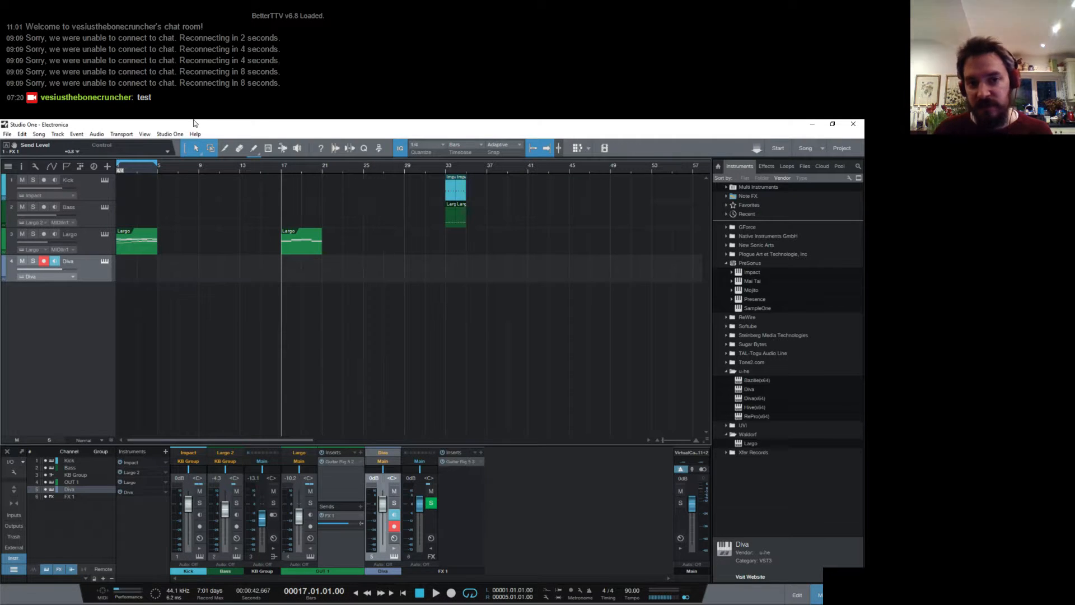
key("space")
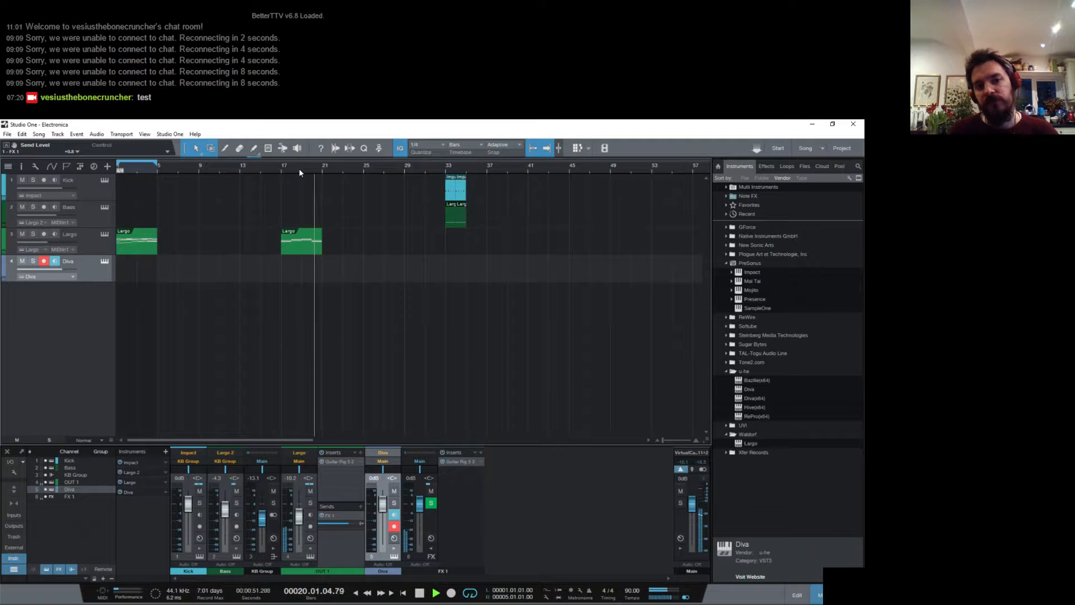
key("space")
key("Home")
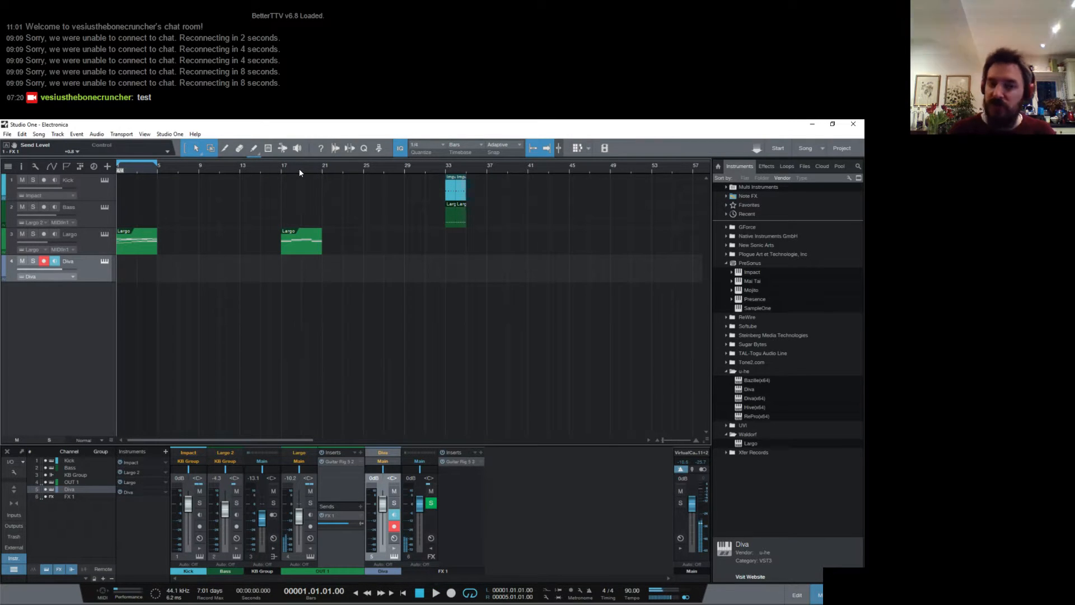
key("space")
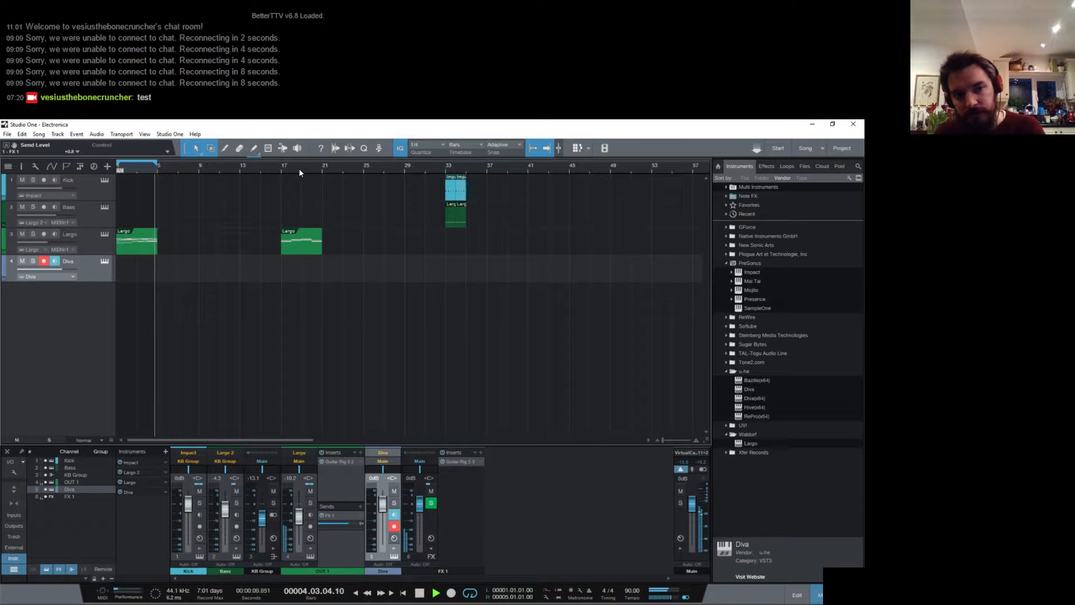
key("space")
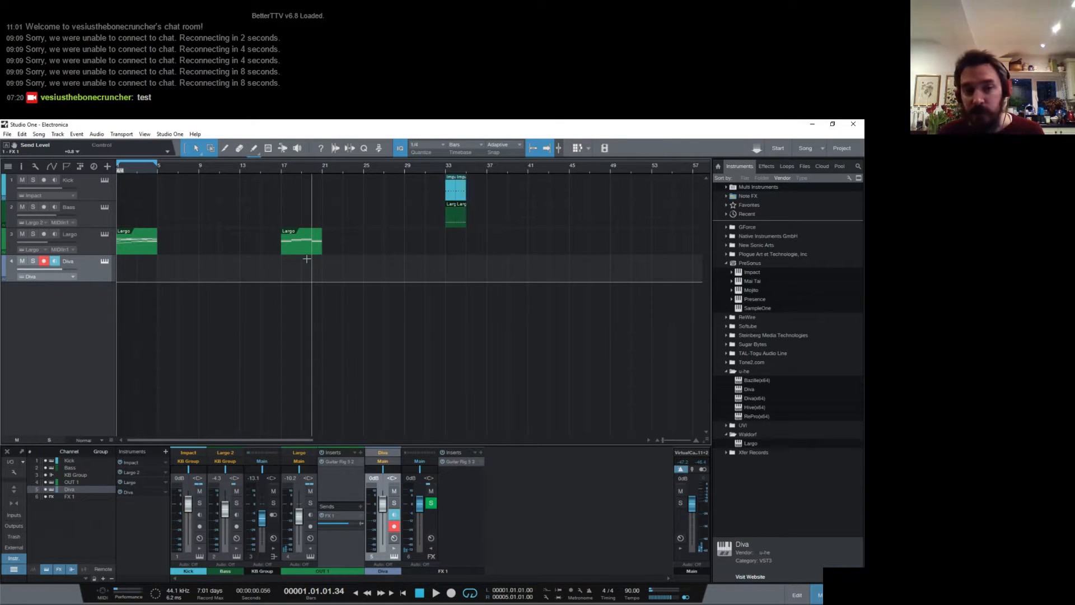
- Mute the Largo track and select its first clip
left_click(23, 234)
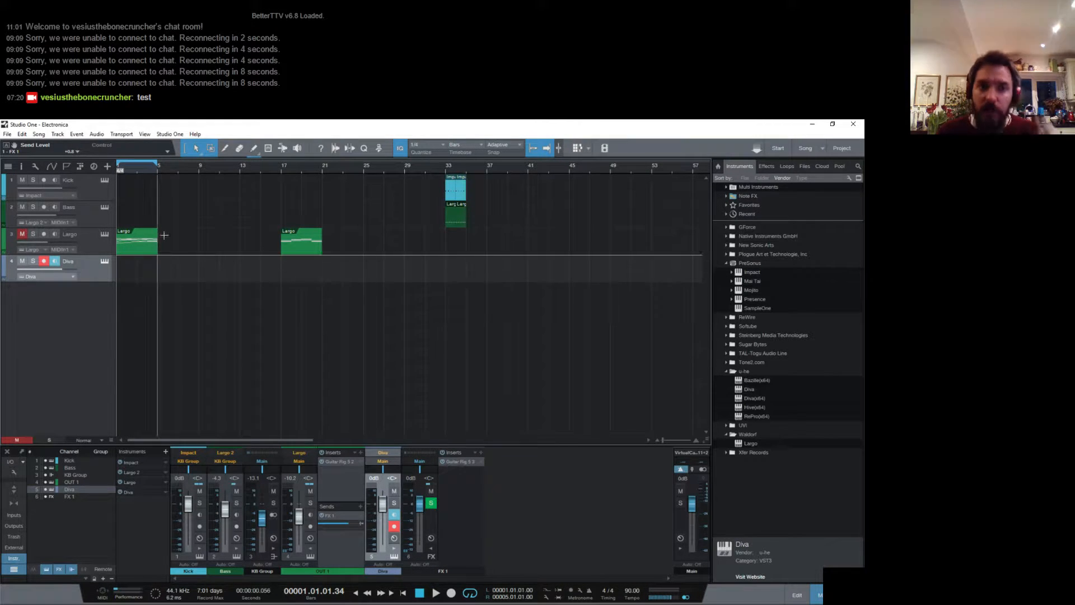
left_click(143, 254)
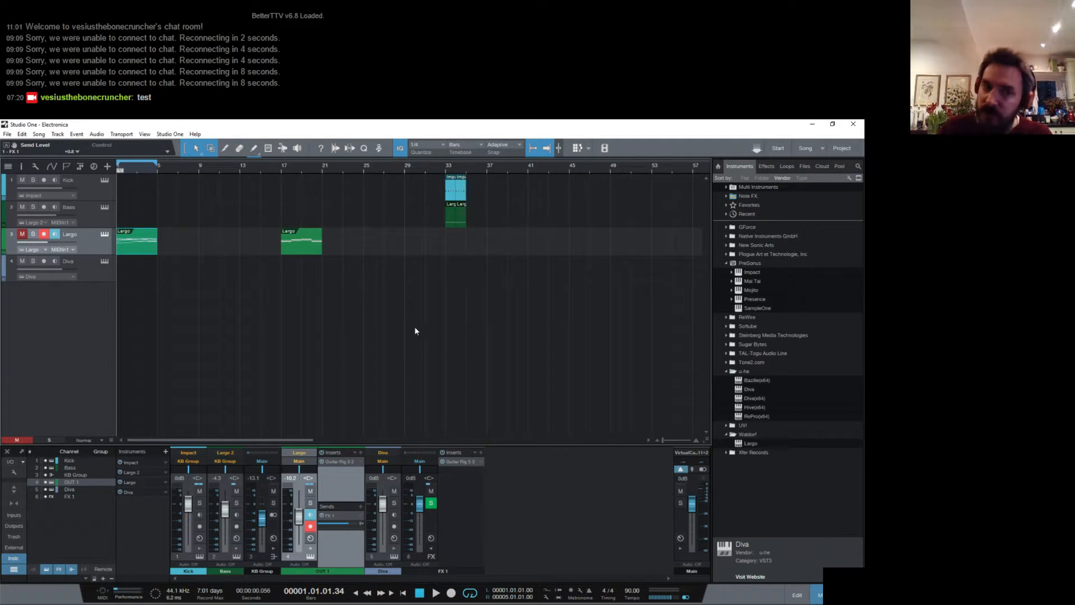
- Enable MultiCore in the Diva track's instrument editor, close it, and return to the Arrow tool
left_click(104, 261)
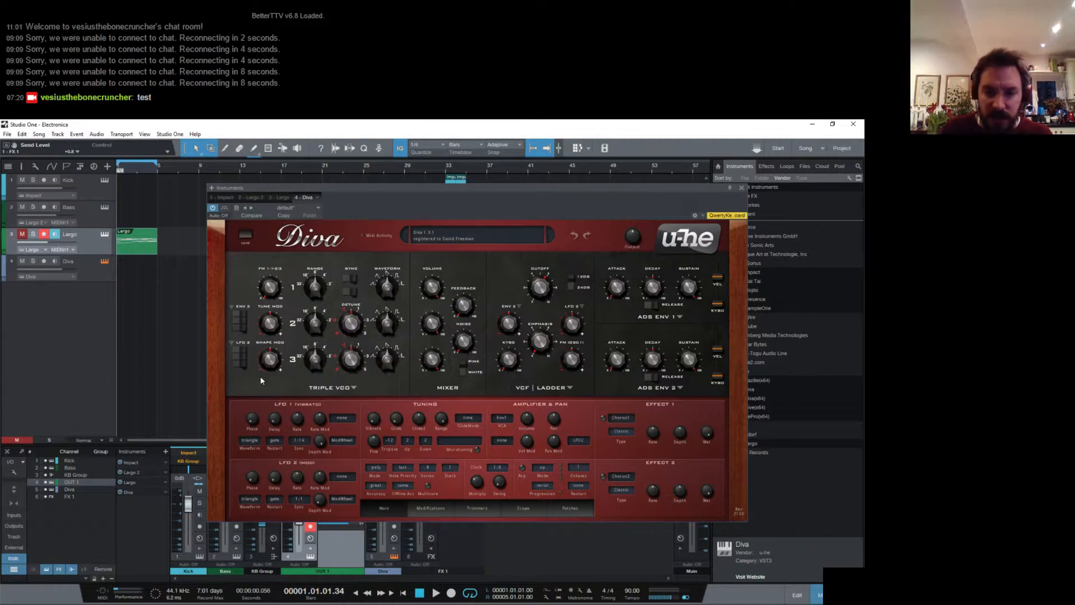
left_click(741, 188)
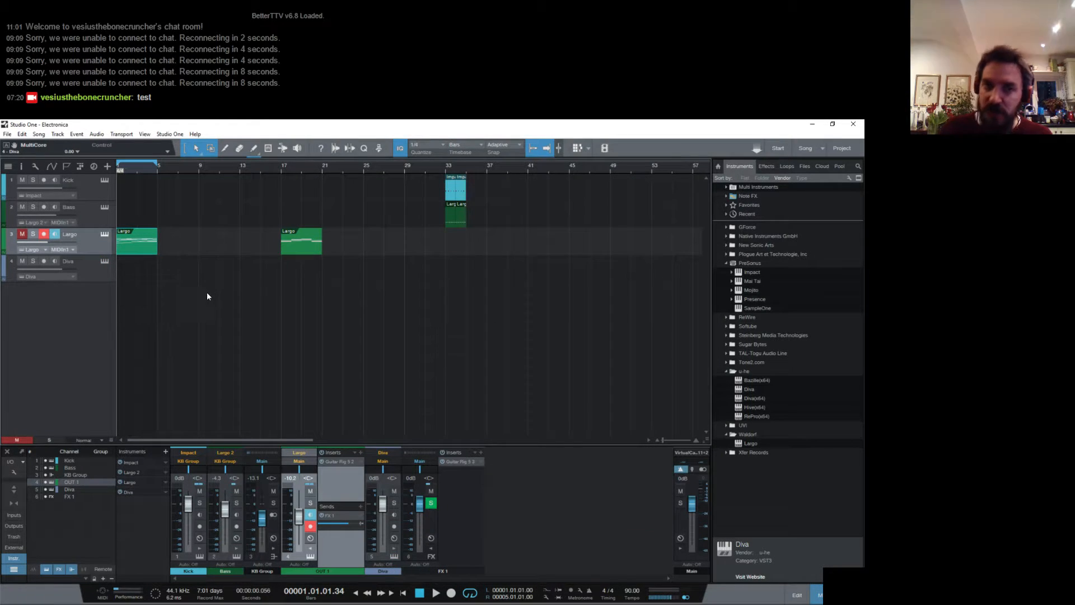
left_click(255, 149)
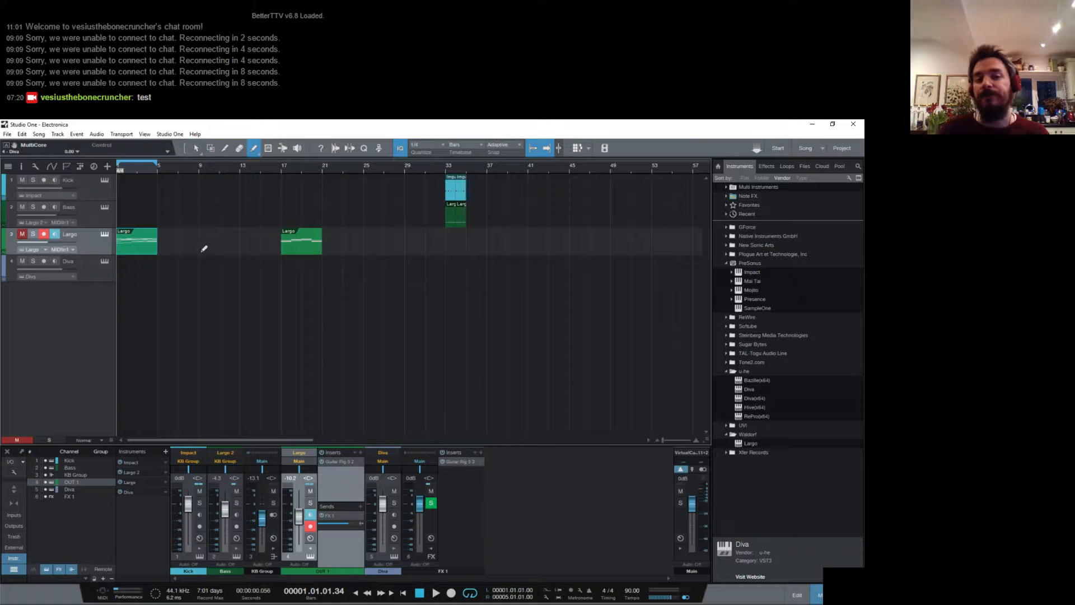
left_click(195, 148)
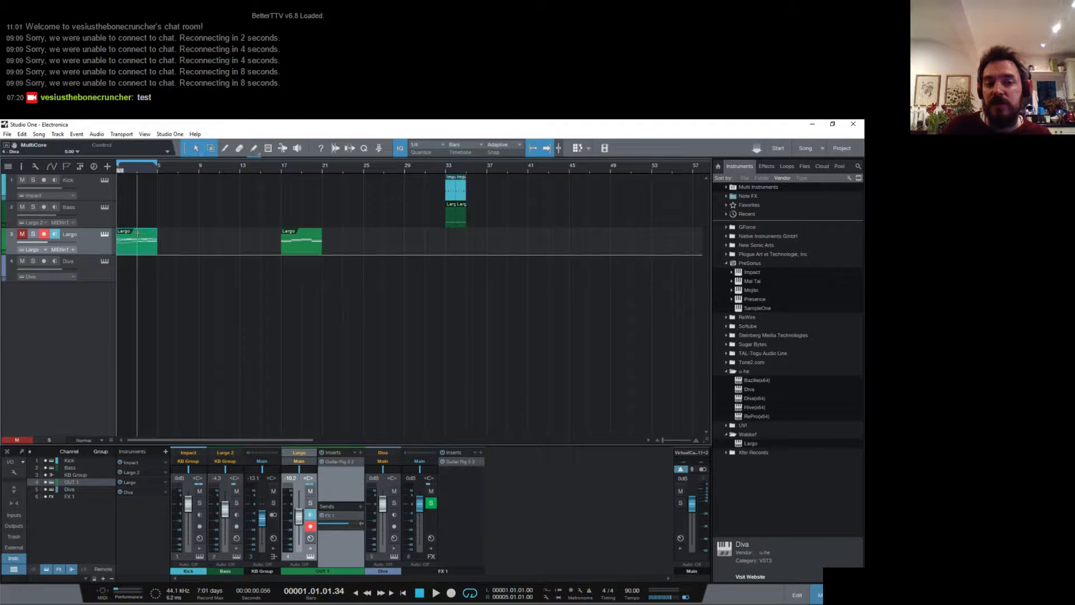
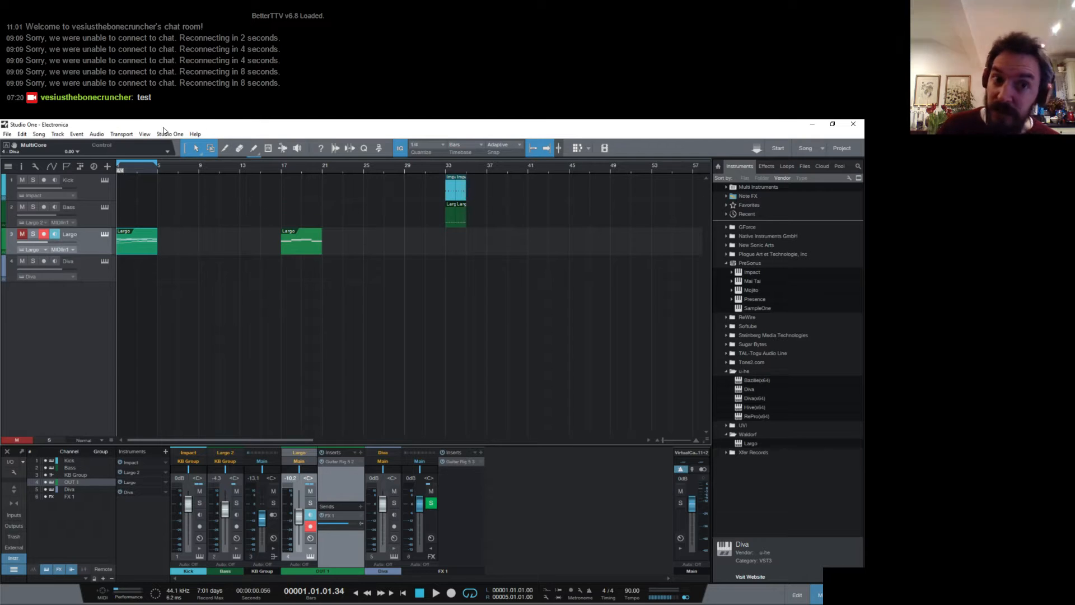
- Draw a two-bar clip from bar 1 on the Diva track and open it in the note editor
left_click(253, 151)
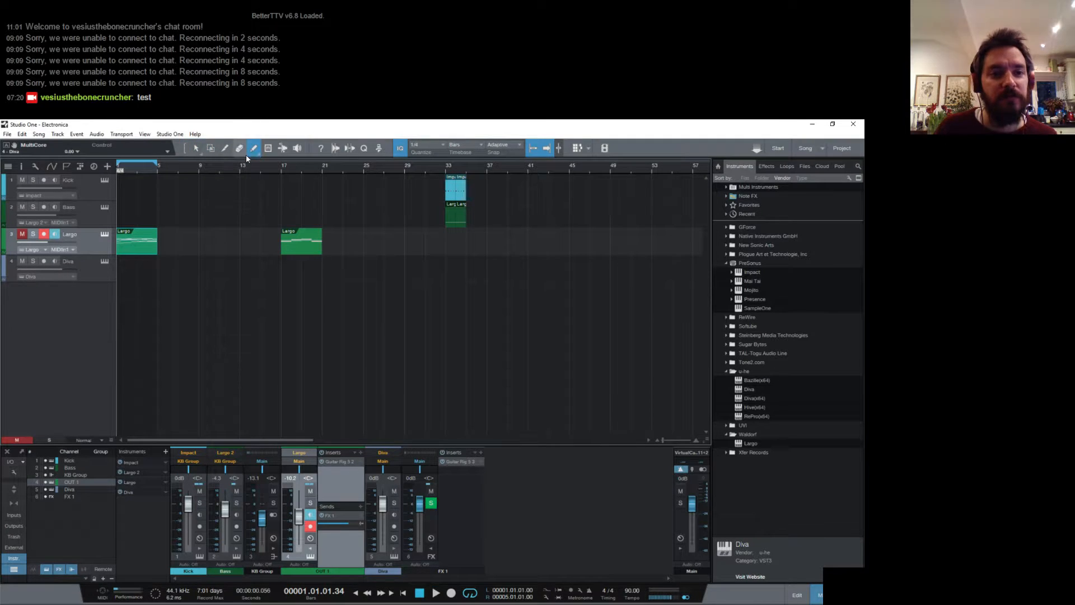
left_click_drag(119, 266, 137, 266)
left_click(196, 148)
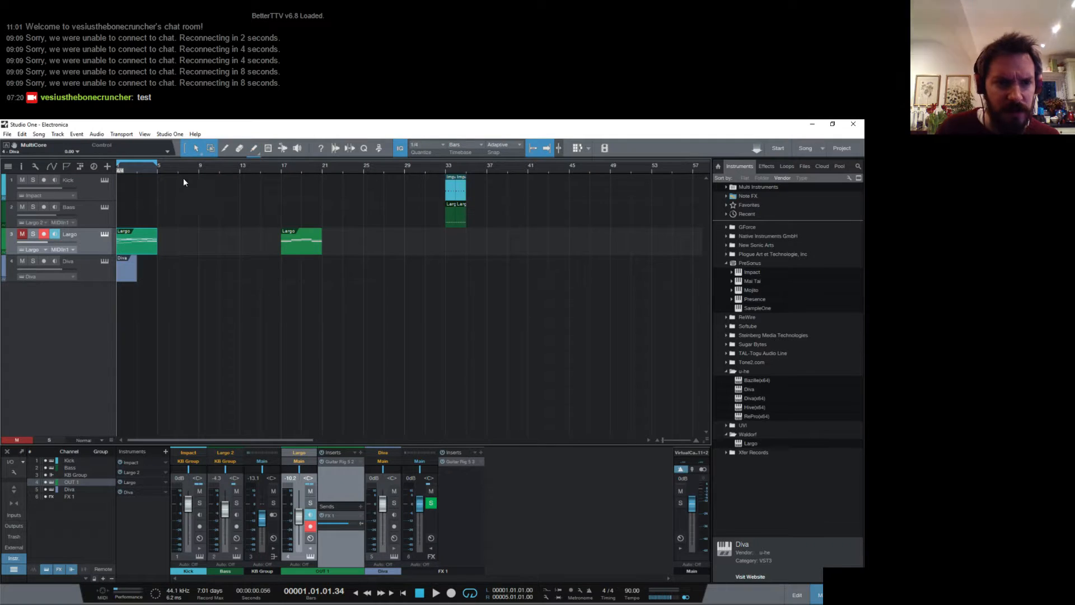
double_click(130, 272)
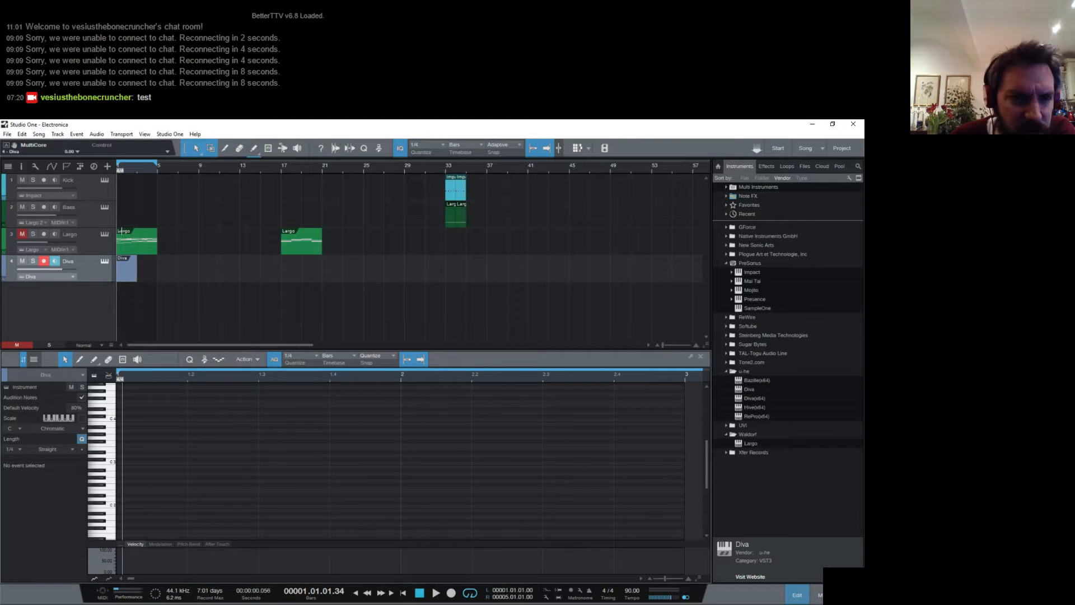
- Rename the Largo track as Organ
left_click(76, 234)
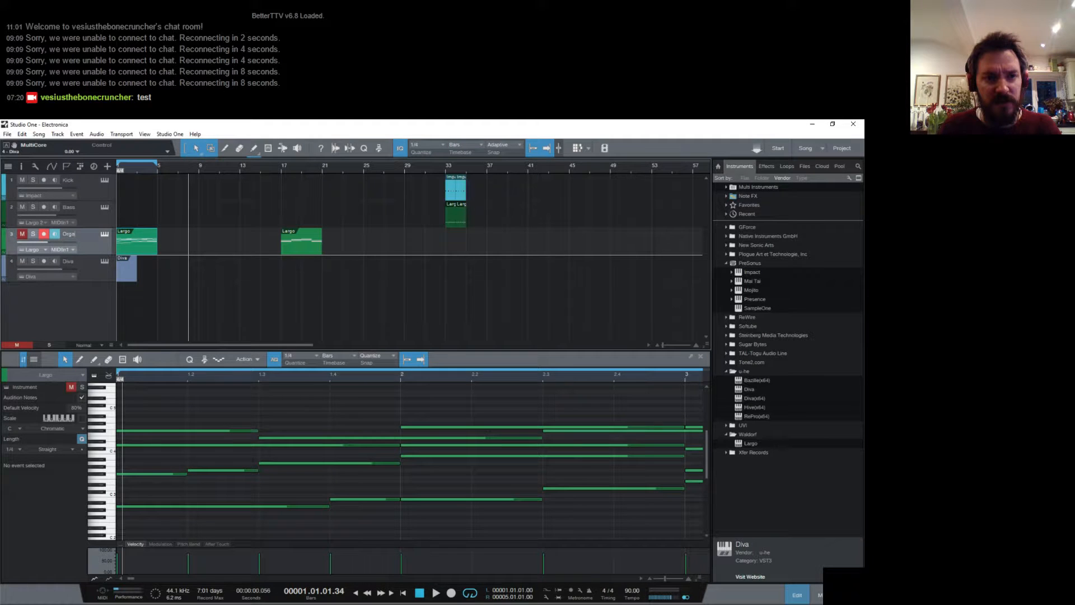
type("Organ")
key("Return")
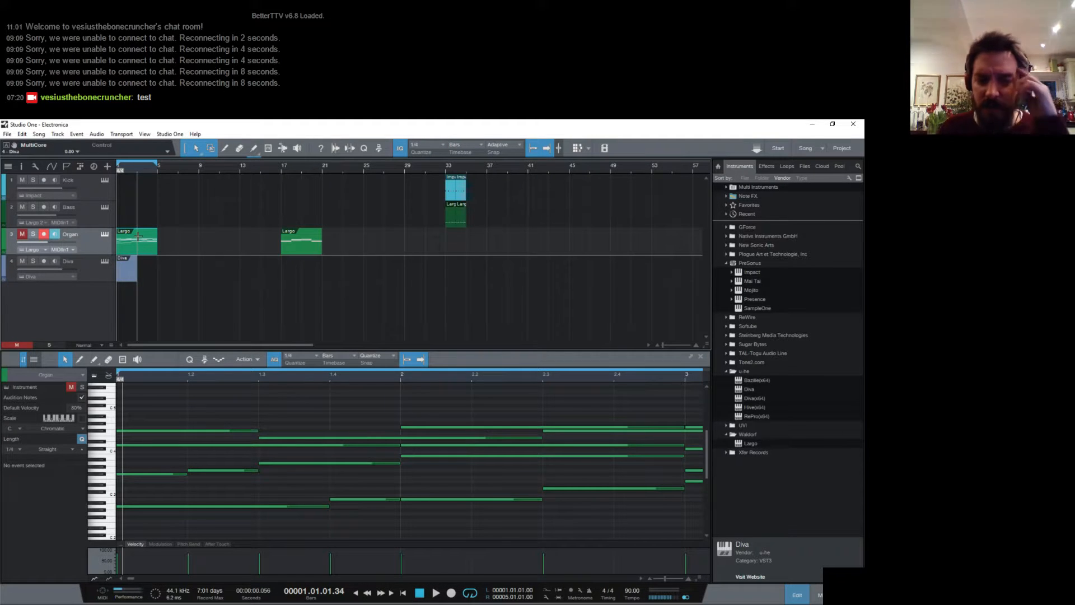
- Add a quarter note at the start of the Diva clip and move it down to D 1
left_click(99, 274)
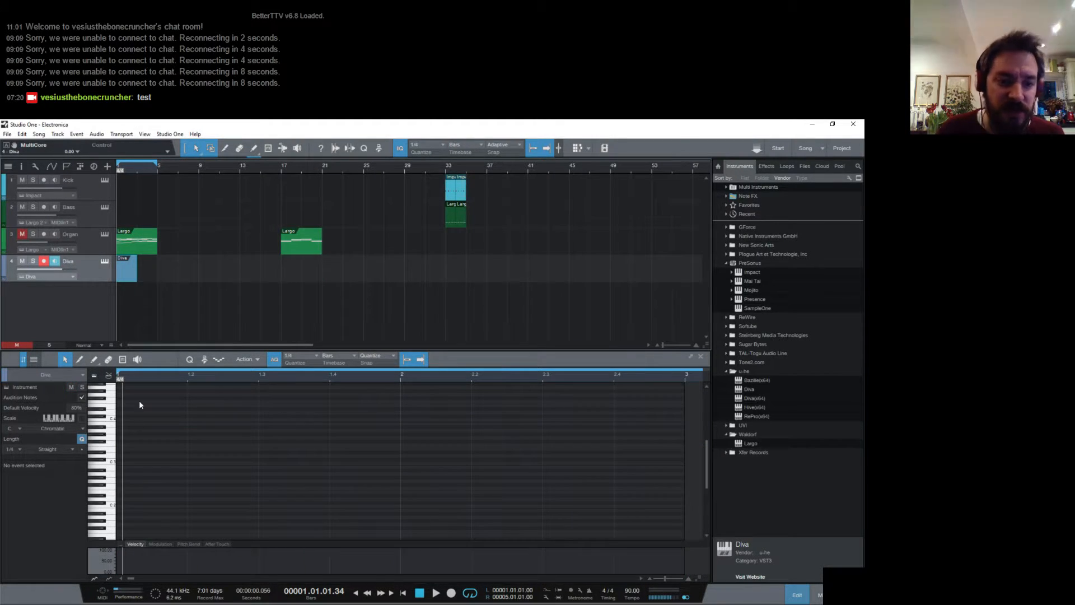
left_click(121, 496)
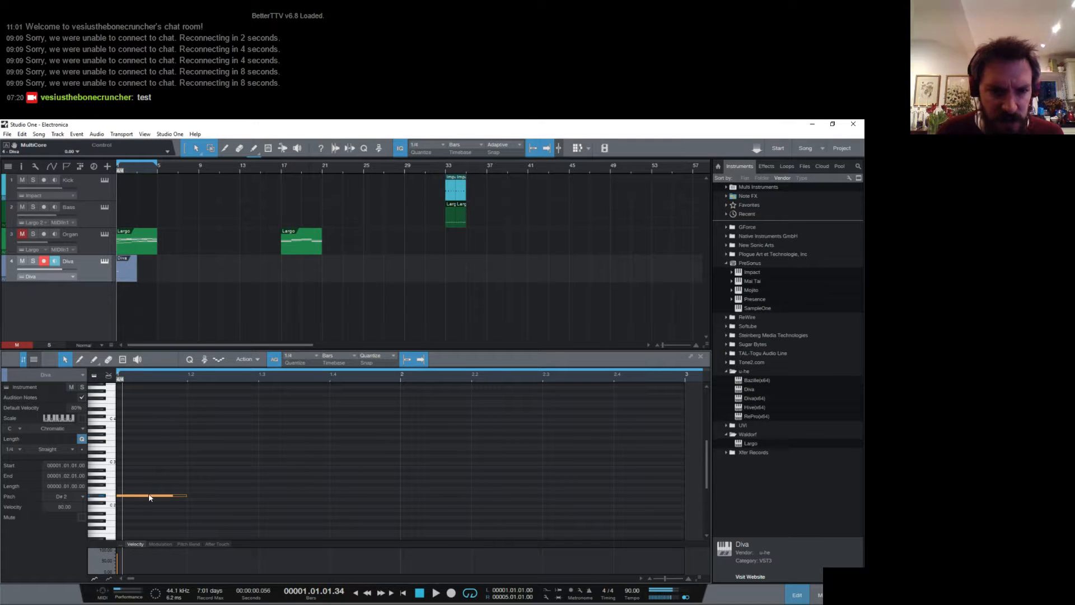
left_click_drag(169, 496, 170, 500)
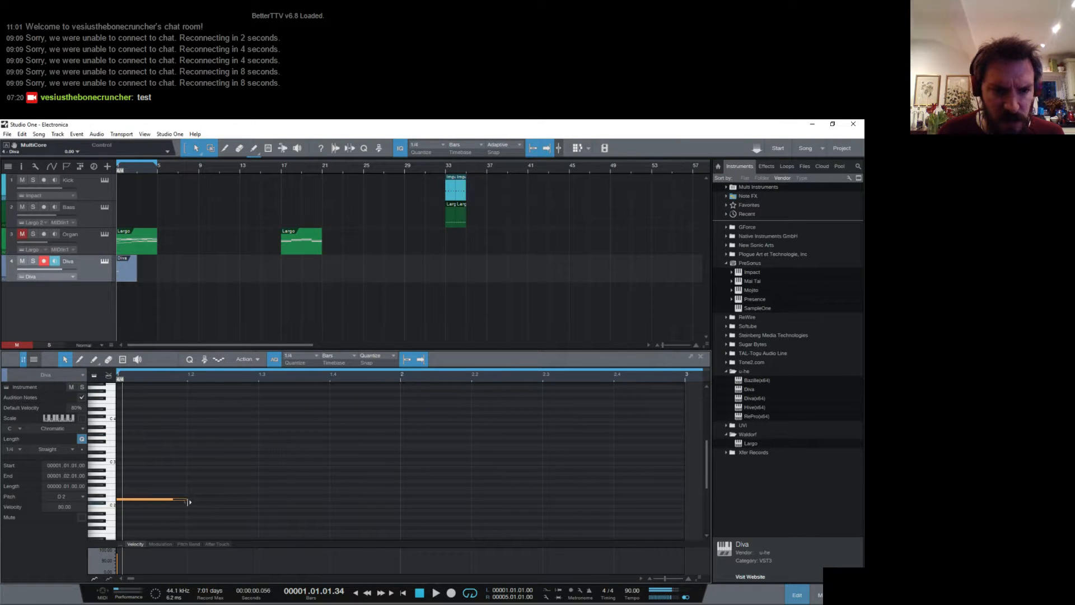
scroll(148, 476, "down", 4)
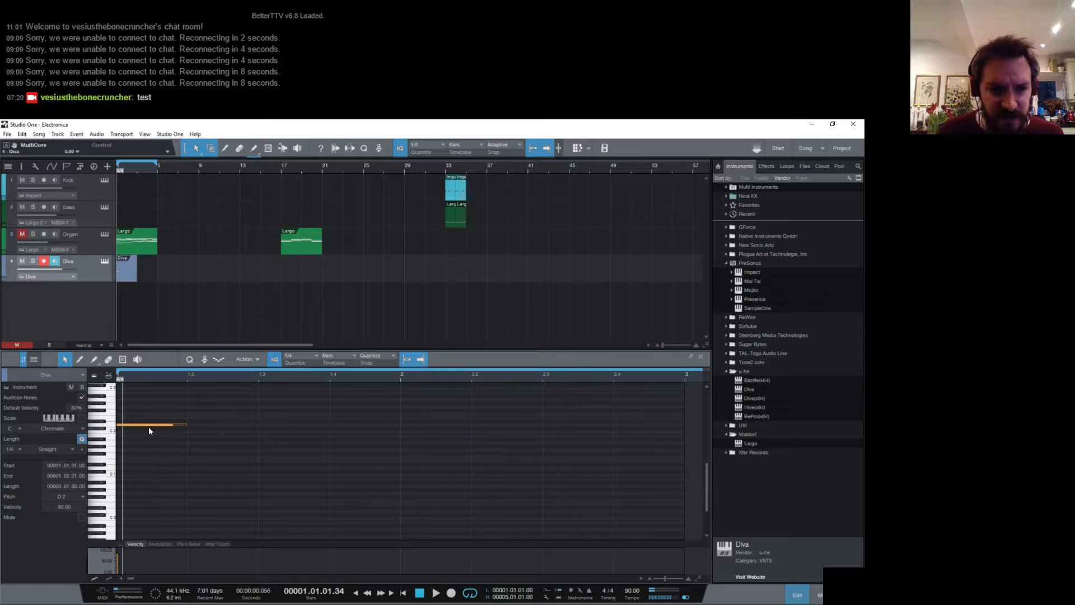
left_click_drag(149, 426, 156, 467)
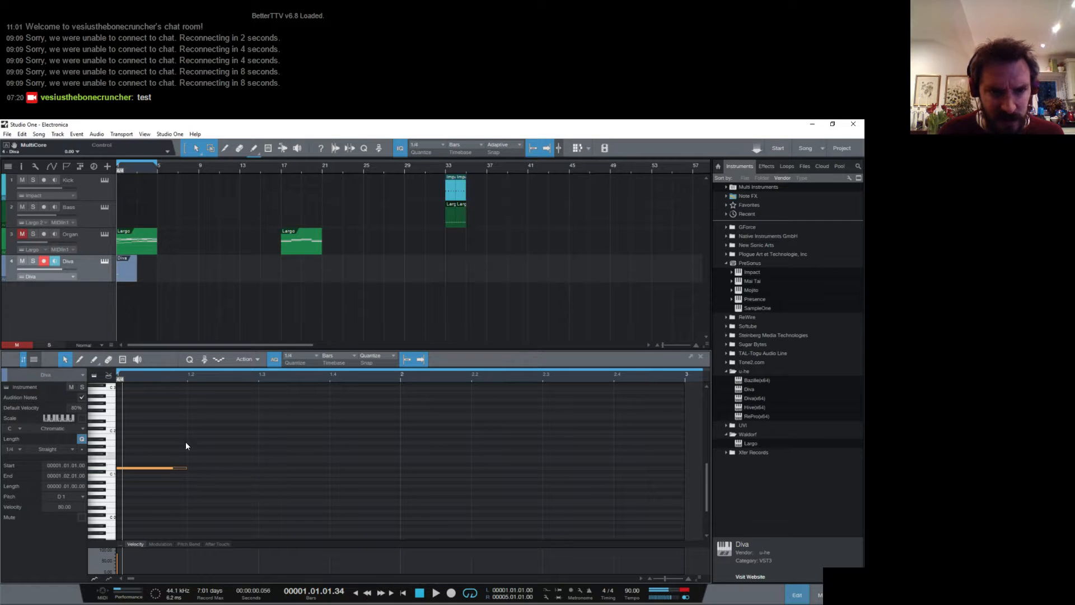
- Extend the Diva clip to four bars and lengthen its D 1 note to fill all four bars
scroll(217, 373, "down", 5)
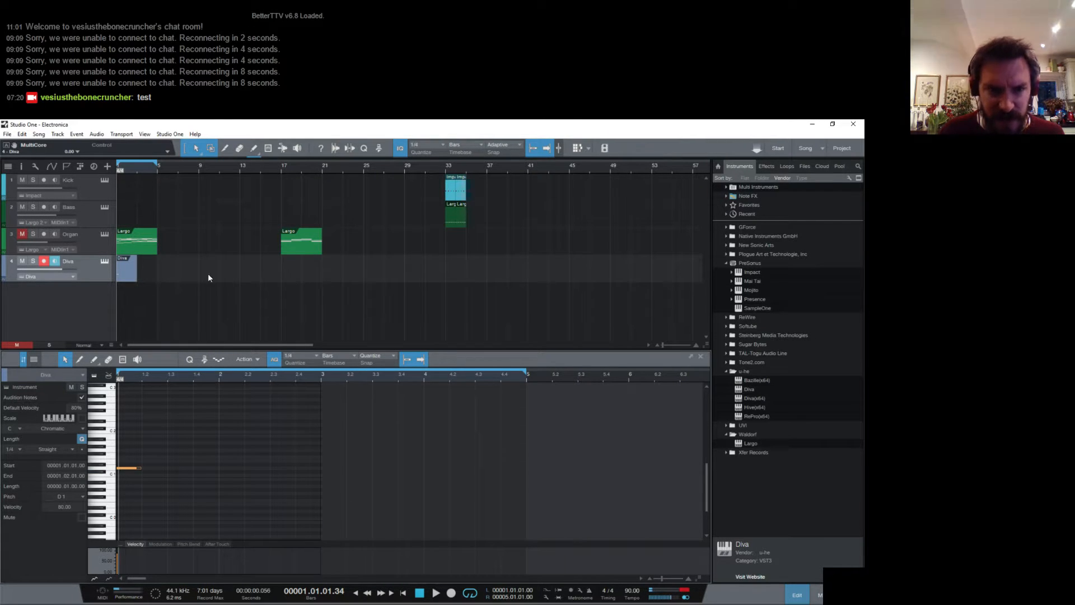
left_click_drag(137, 270, 154, 275)
left_click_drag(141, 467, 520, 448)
- Open the Diva instrument editor, switch Envelopes 1 and 2 to the analogue model, and raise Envelope 1's attack and set its release to 56
left_click(105, 261)
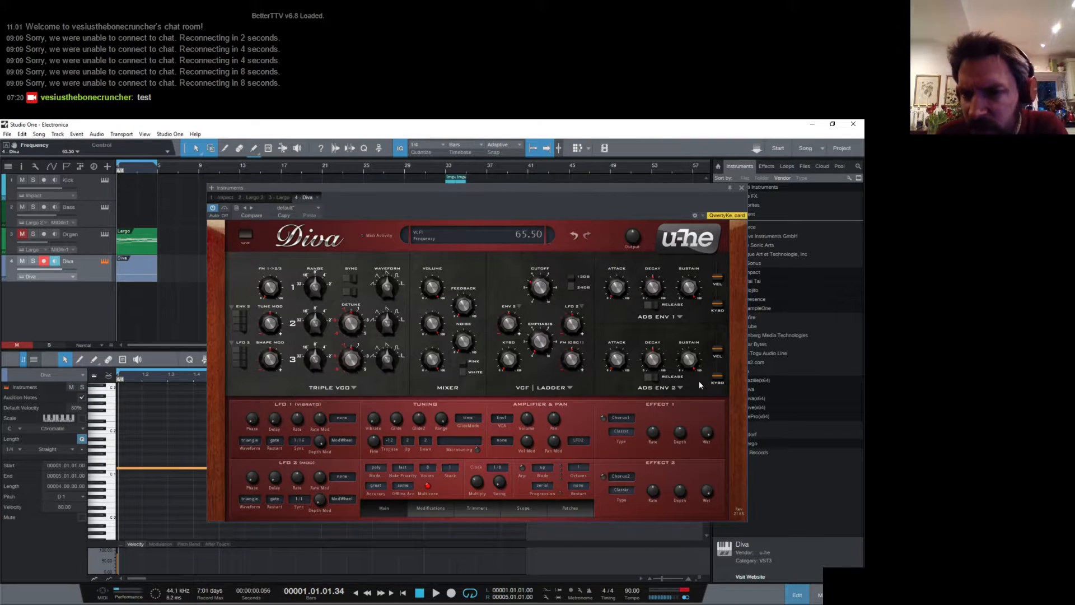
left_click(679, 316)
left_click(721, 330)
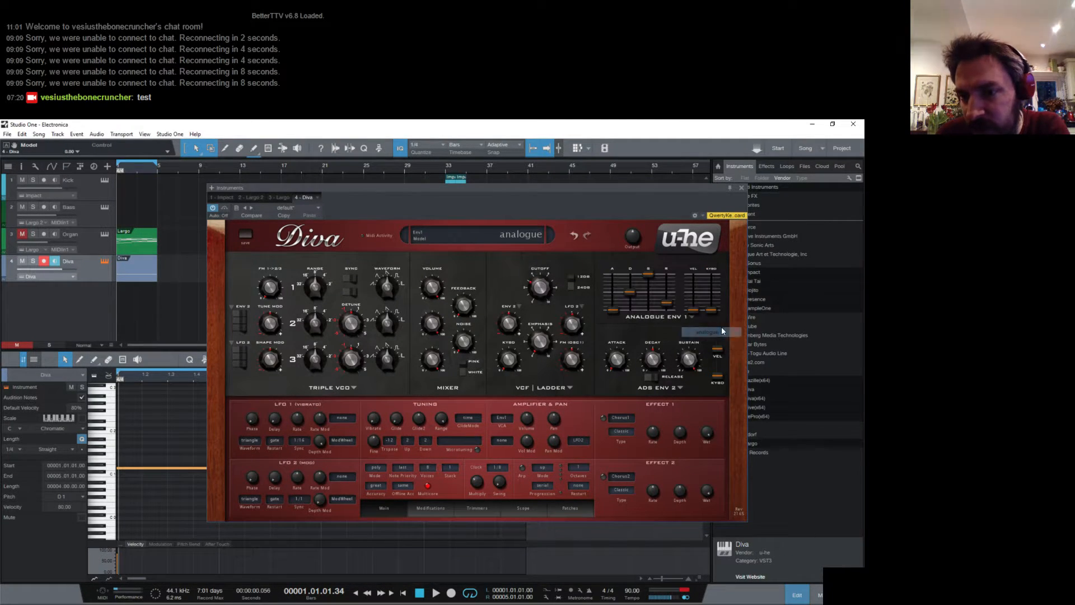
left_click(689, 319)
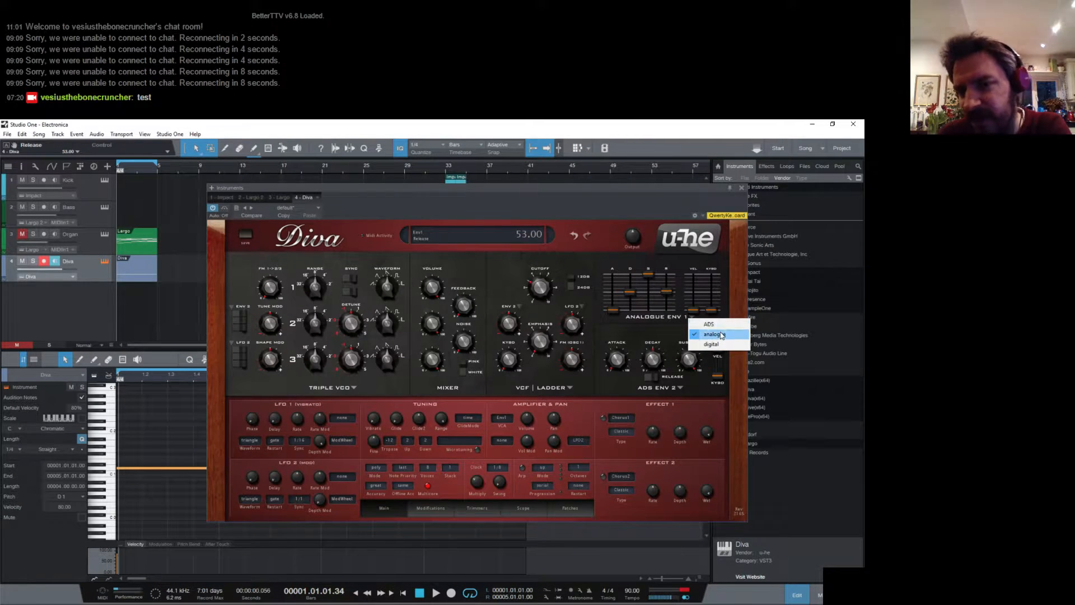
left_click(709, 324)
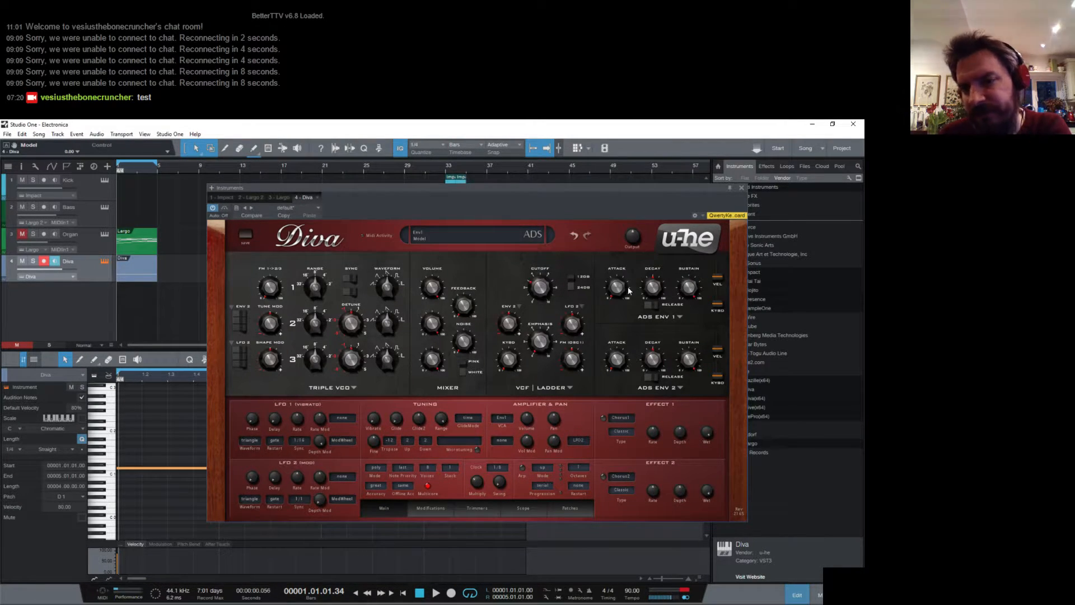
left_click(686, 321)
left_click(703, 331)
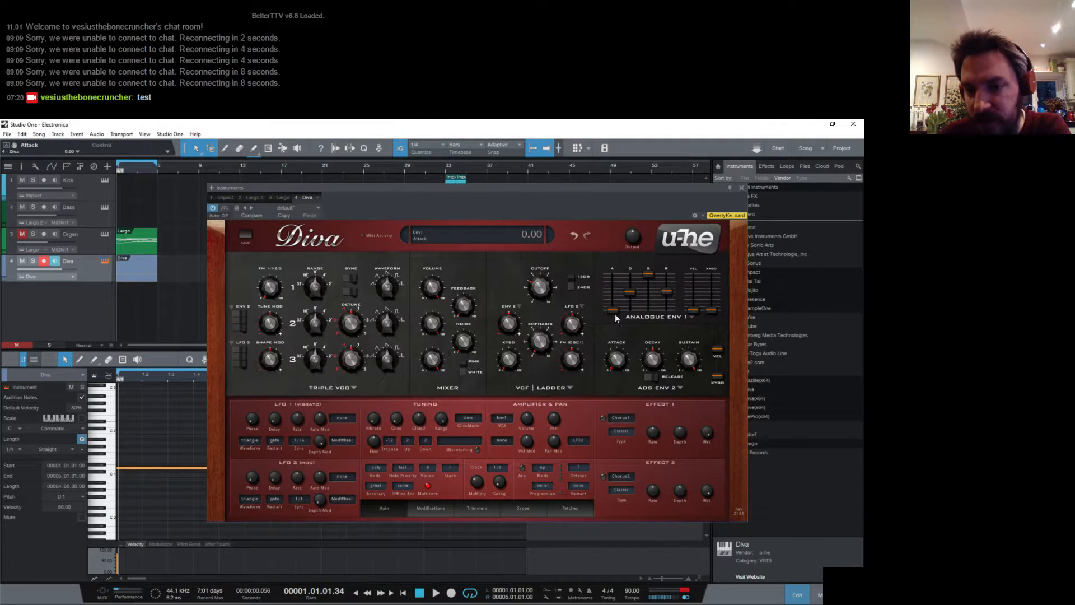
left_click_drag(614, 313, 617, 281)
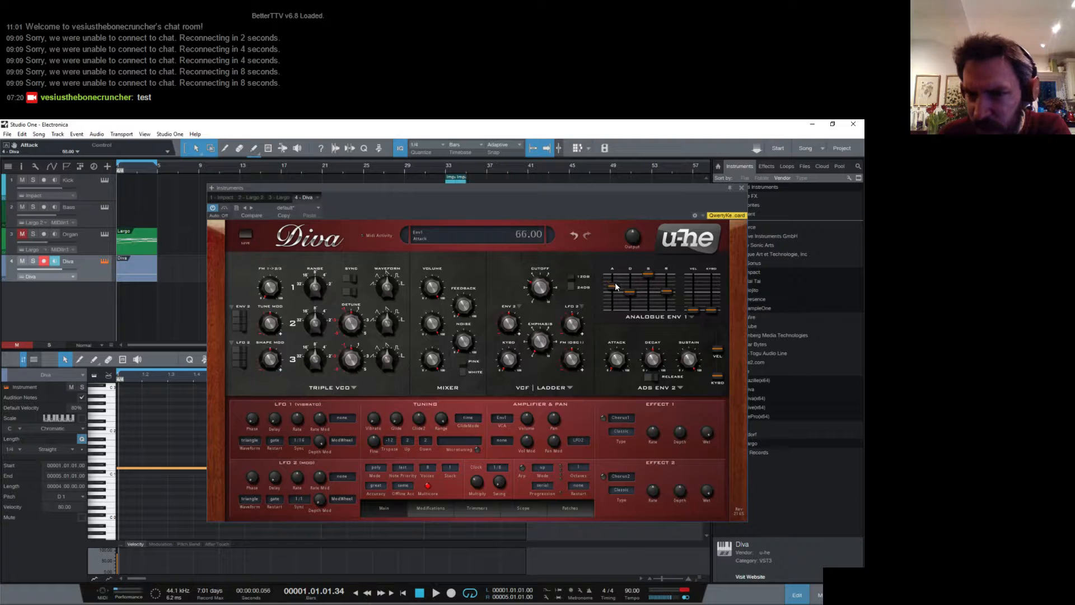
left_click(679, 388)
left_click(699, 404)
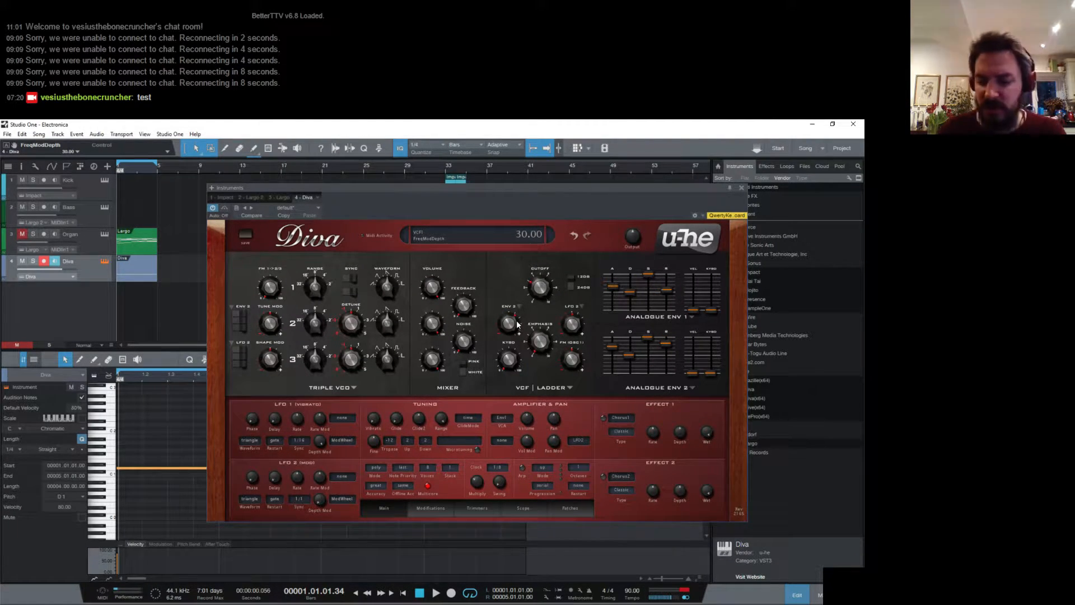
- Play the loop while setting oscillator 3's detune to -0.03 and oscillator 2's to 1.96, and toggle oscillator 3's sync
key("space")
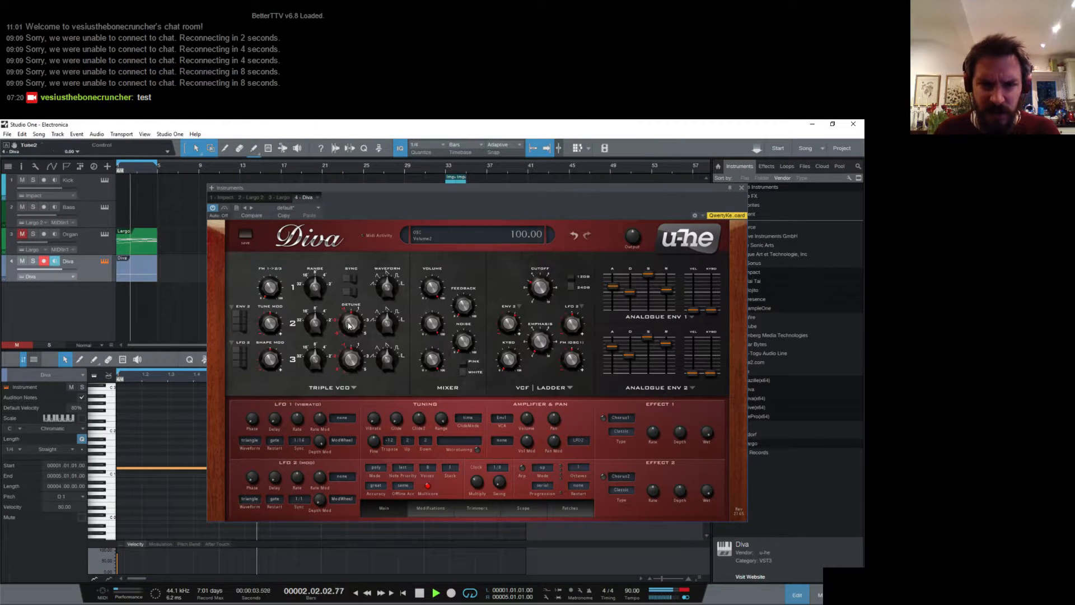
left_click_drag(349, 326, 352, 322)
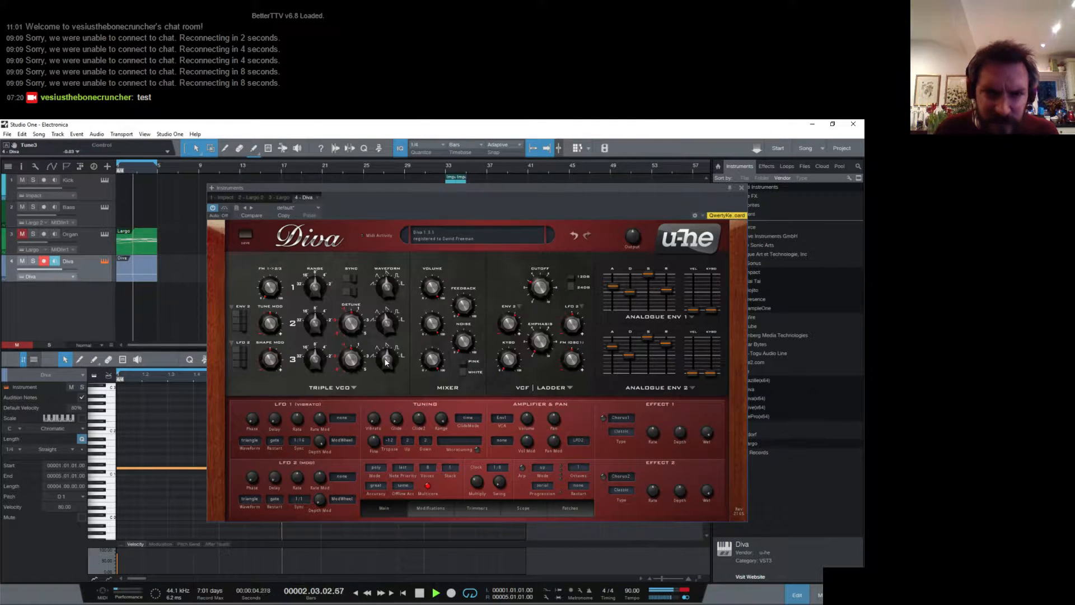
left_click(356, 291)
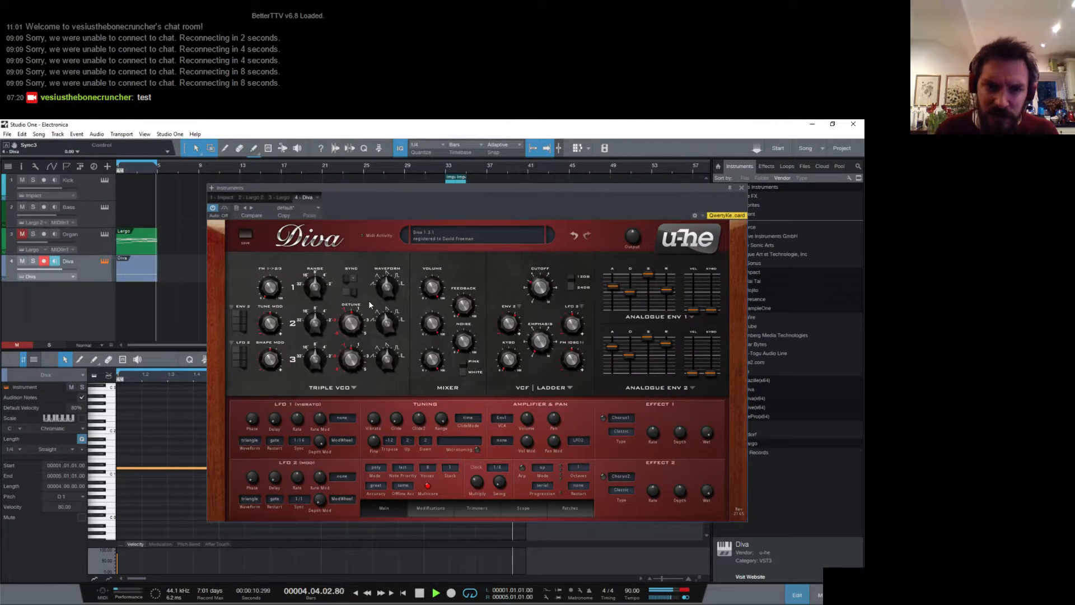
left_click_drag(357, 321, 353, 233)
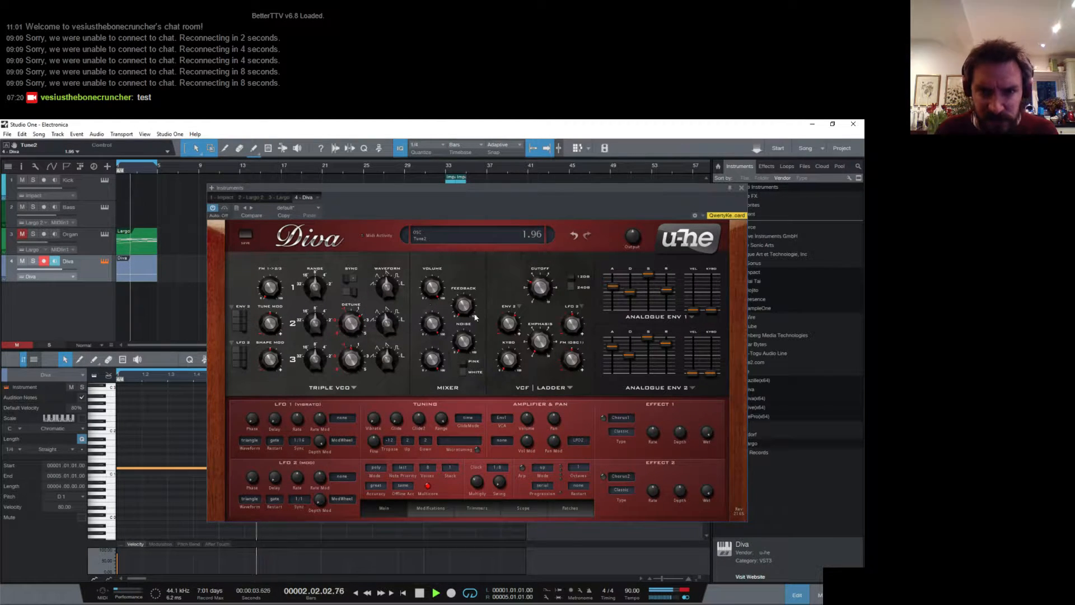
- Adjust Diva's mixer feedback, and set the ladder filter's cutoff to 63.5 and its emphasis to 13
left_click_drag(472, 308, 458, 289)
mouse_move(533, 283)
left_mouse_down()
mouse_move(531, 291)
mouse_move(532, 281)
left_mouse_up()
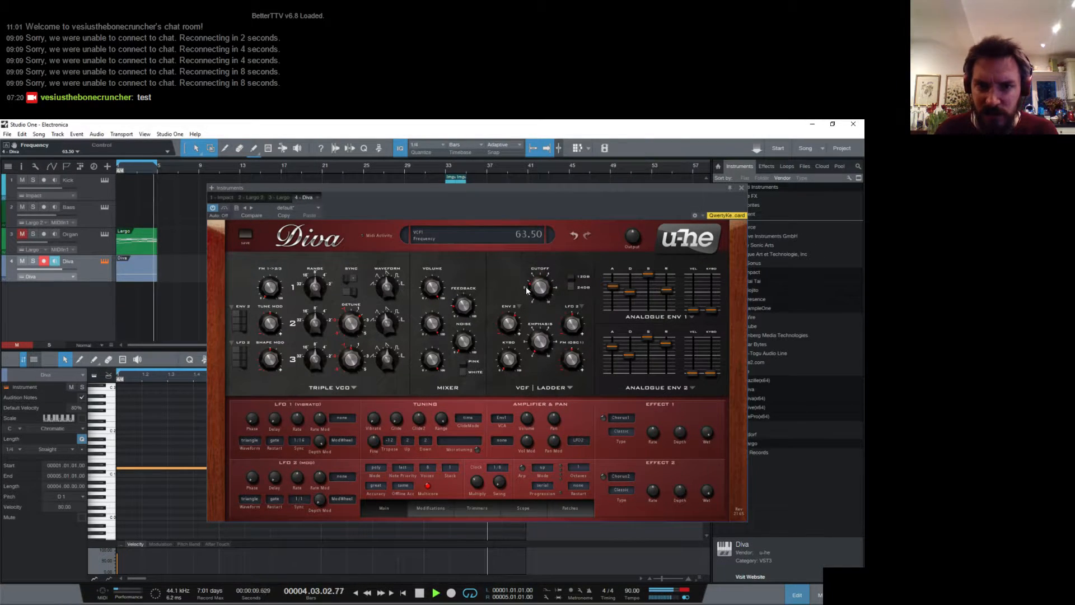
mouse_move(535, 342)
left_mouse_down()
mouse_move(535, 324)
mouse_move(541, 348)
left_mouse_up()
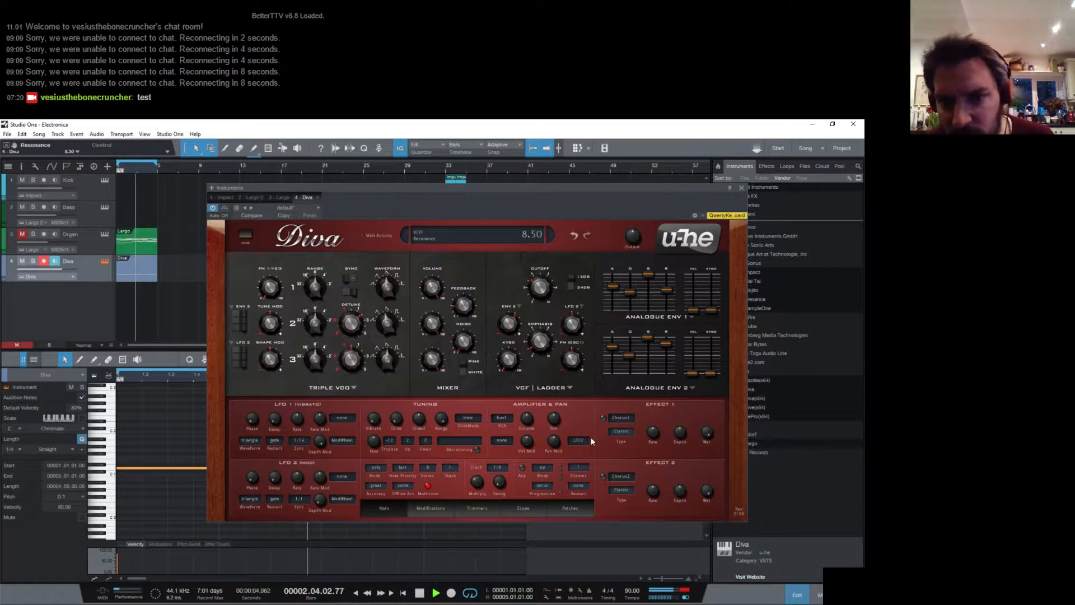
mouse_move(550, 353)
left_mouse_down()
mouse_move(545, 338)
mouse_move(542, 350)
mouse_move(534, 345)
left_mouse_up()
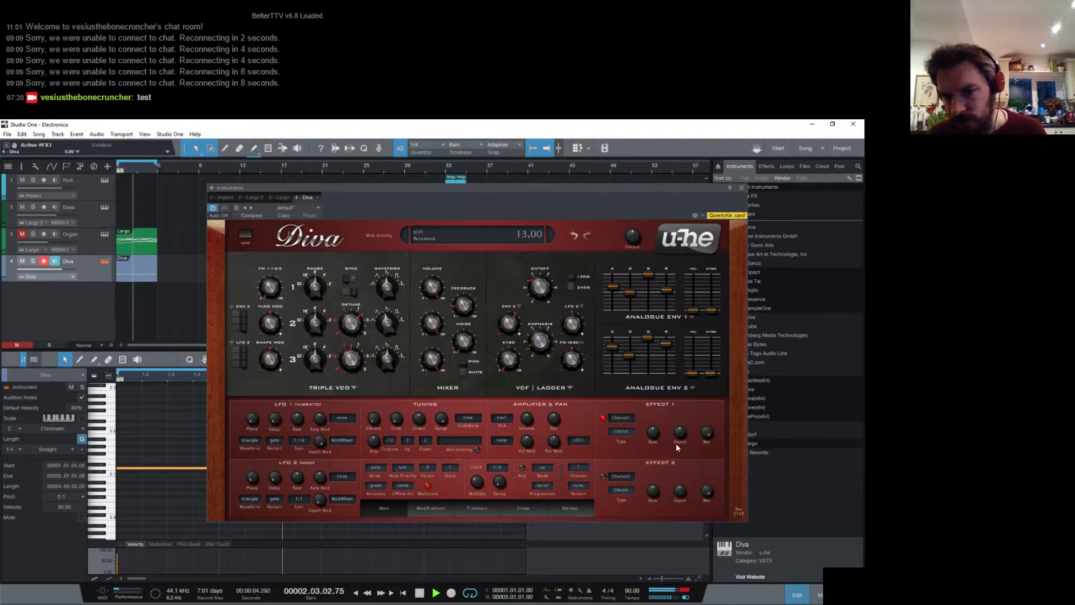
- Enable Chorus1 in Effect 1, lower its rate, change its type to Ensemble and set its wet level to 38.5
left_click_drag(706, 431, 697, 502)
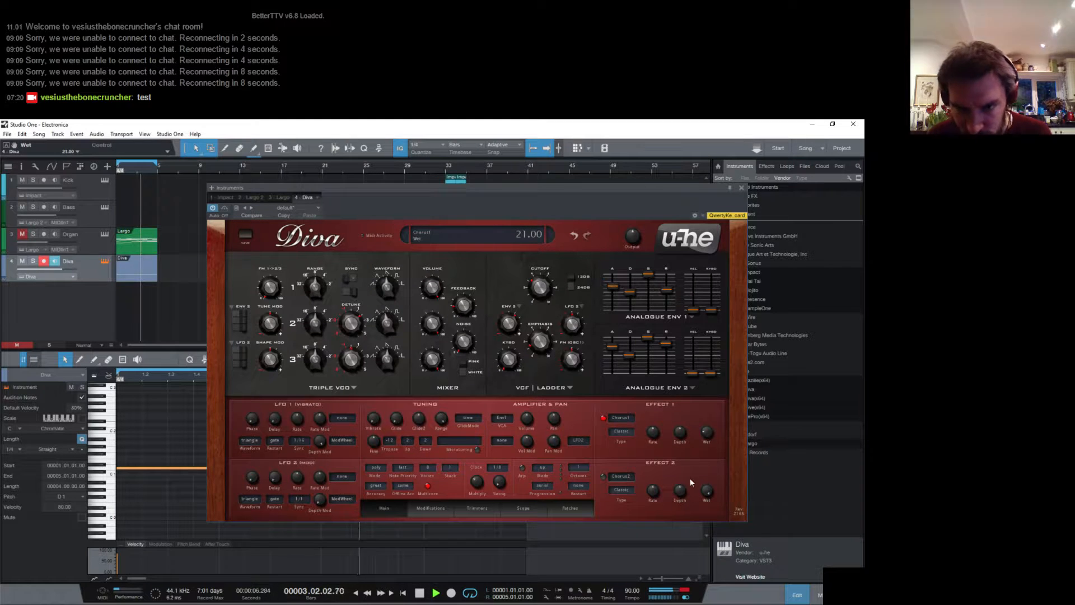
left_click_drag(651, 451, 651, 466)
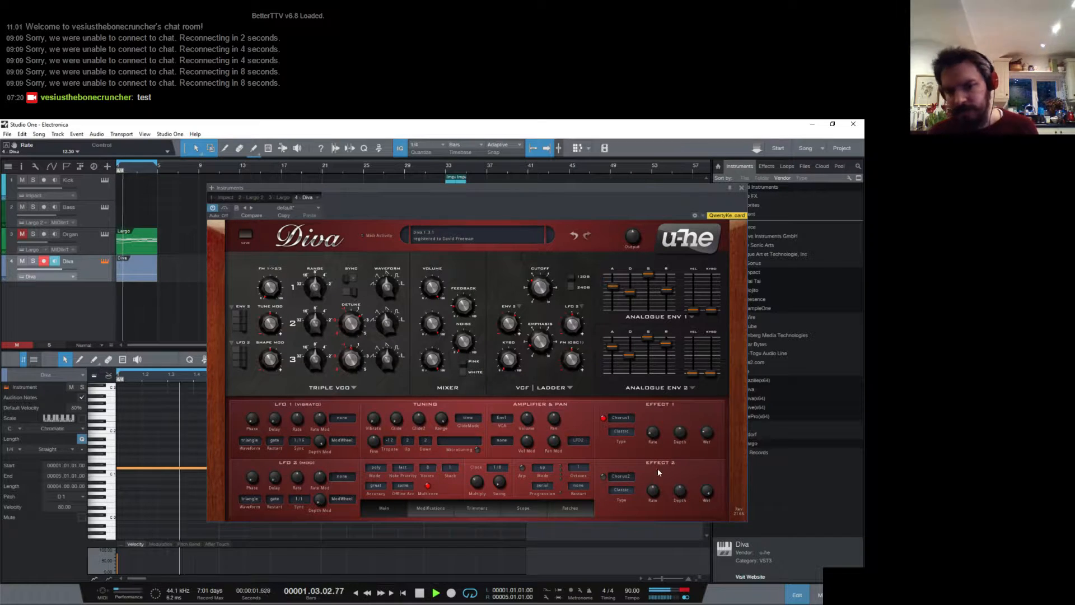
left_click(619, 432)
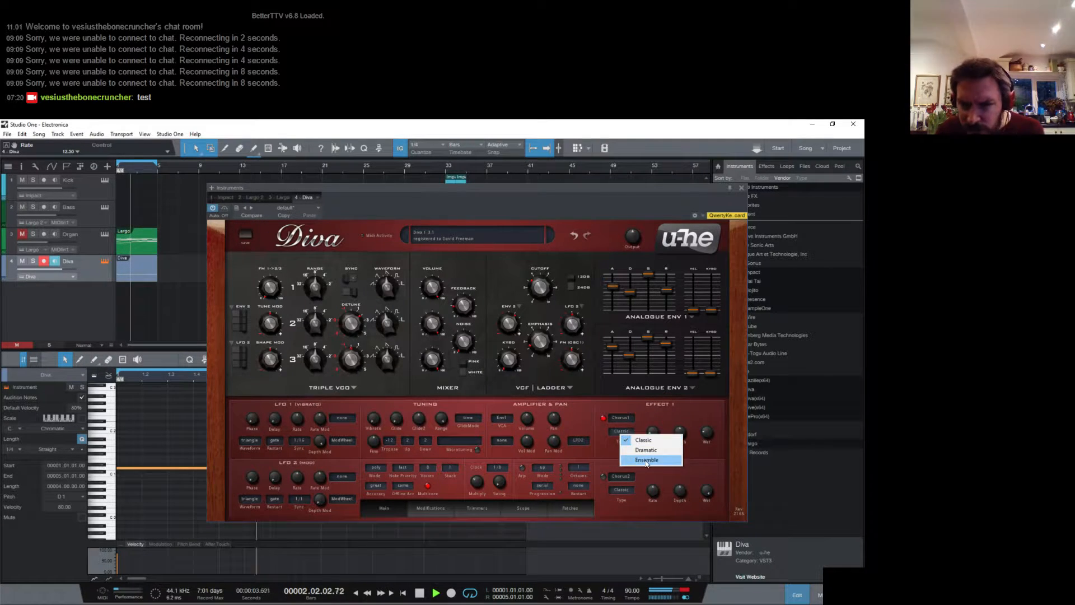
left_click(646, 460)
left_click_drag(710, 434, 687, 448)
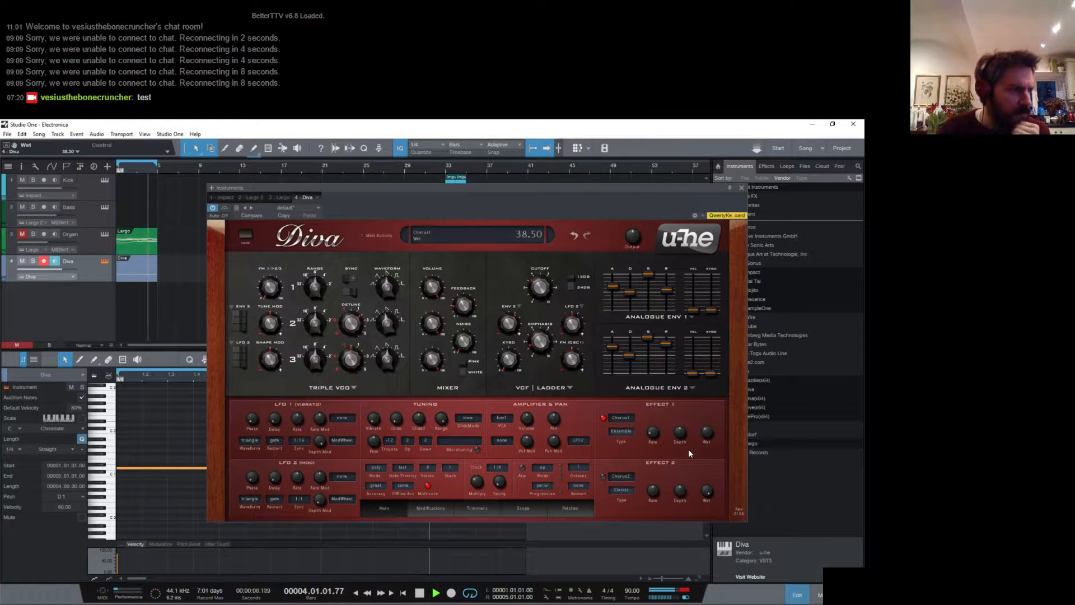
- Close the Diva editor, show the mixer and lower the Diva channel's volume to -10.2 dB
left_click(740, 188)
key("F3")
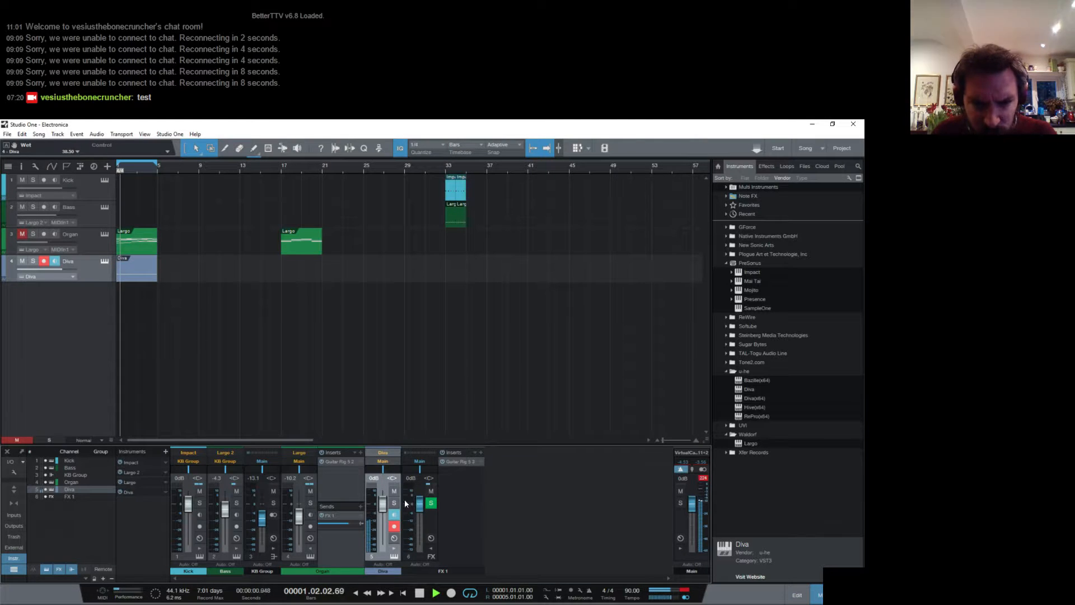
mouse_move(382, 503)
left_mouse_down()
mouse_move(383, 524)
mouse_move(383, 515)
left_mouse_up()
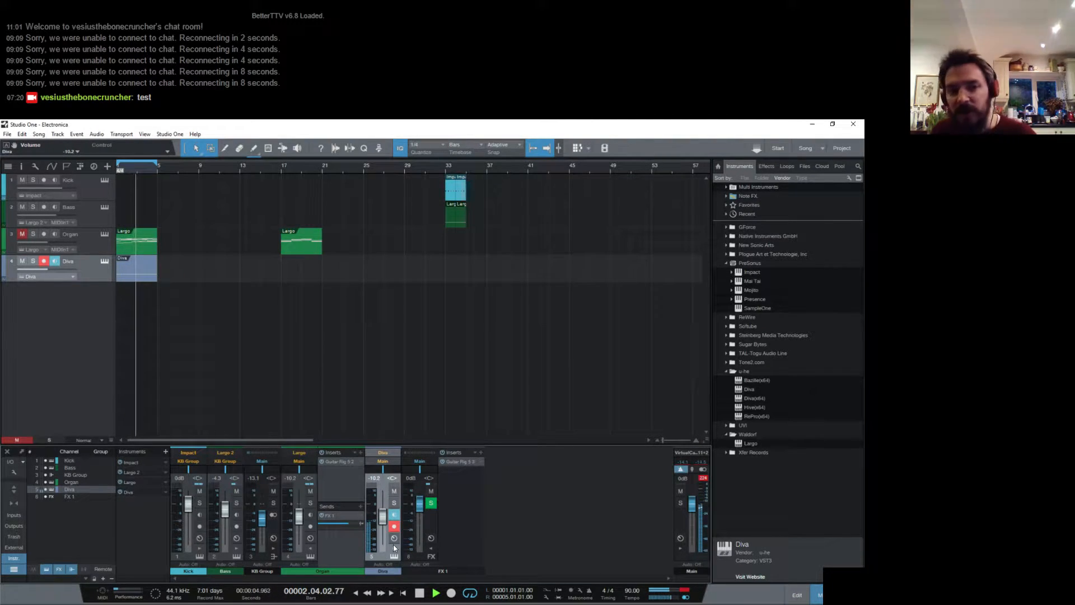
- Expand the Diva channel, browse the Valhalla DSP insert effects without choosing one, and add a send to FX 1
left_click(395, 552)
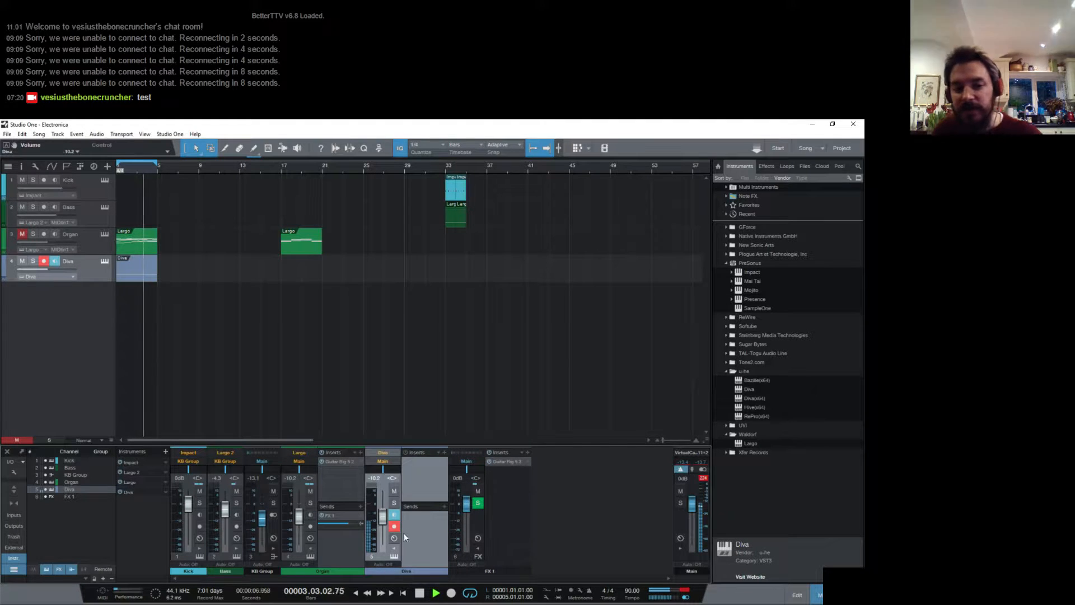
left_click(444, 453)
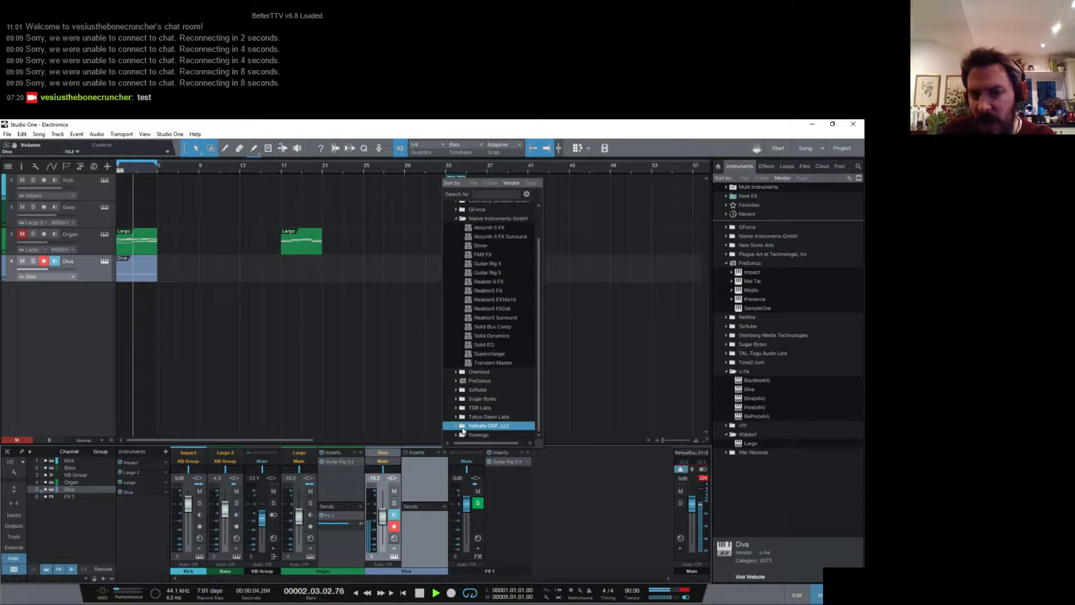
left_click(455, 426)
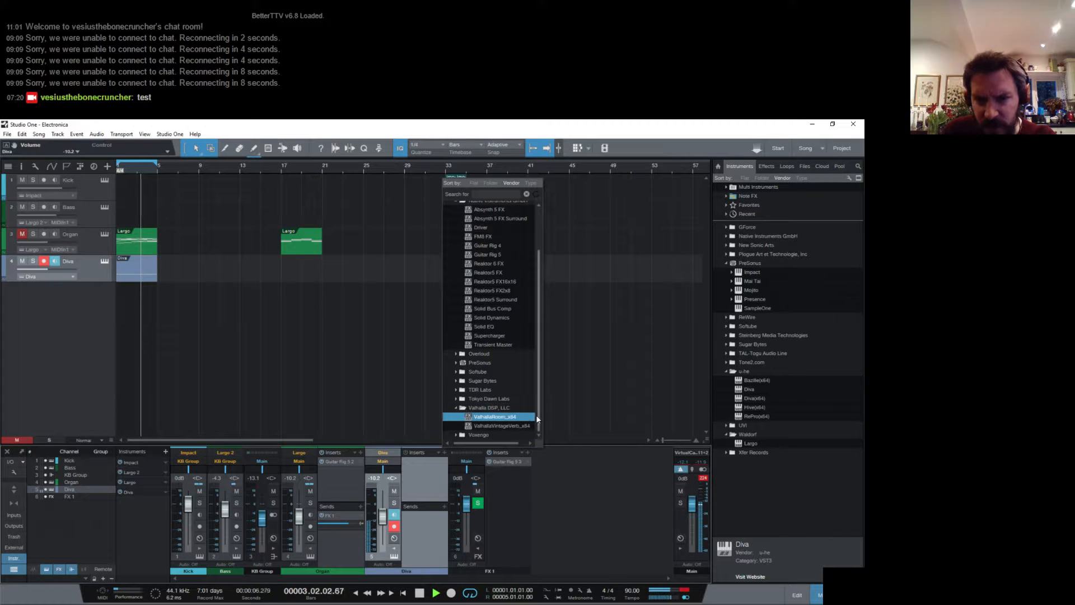
left_click(444, 507)
left_click(458, 516)
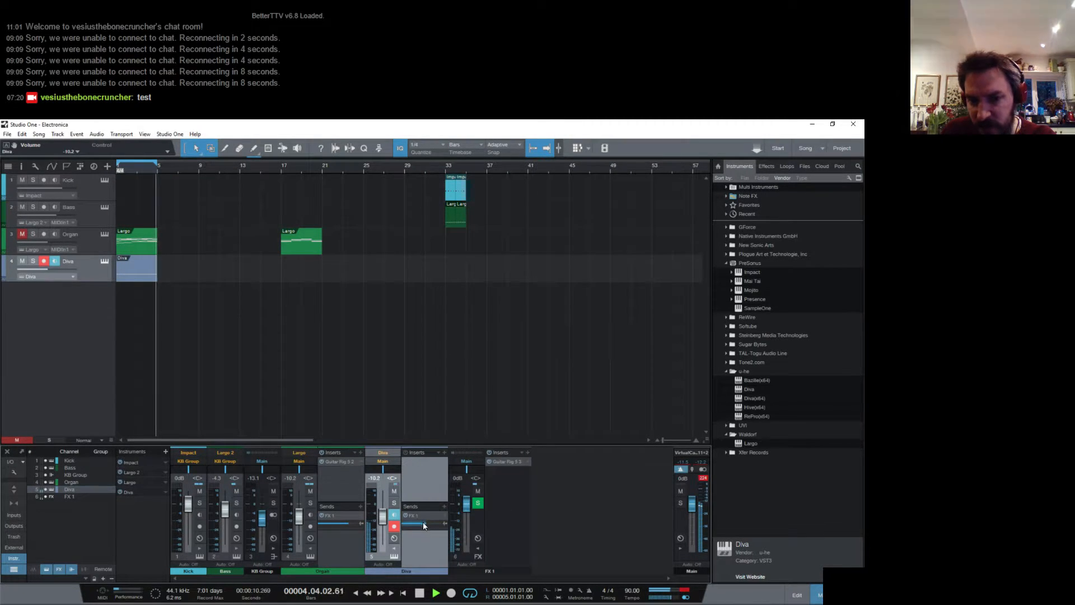
- Set the Diva channel's FX 1 send level to -1.1 dB and insert Guitar Rig 5 with a Tape Echo component on that channel
left_click_drag(424, 522, 434, 524)
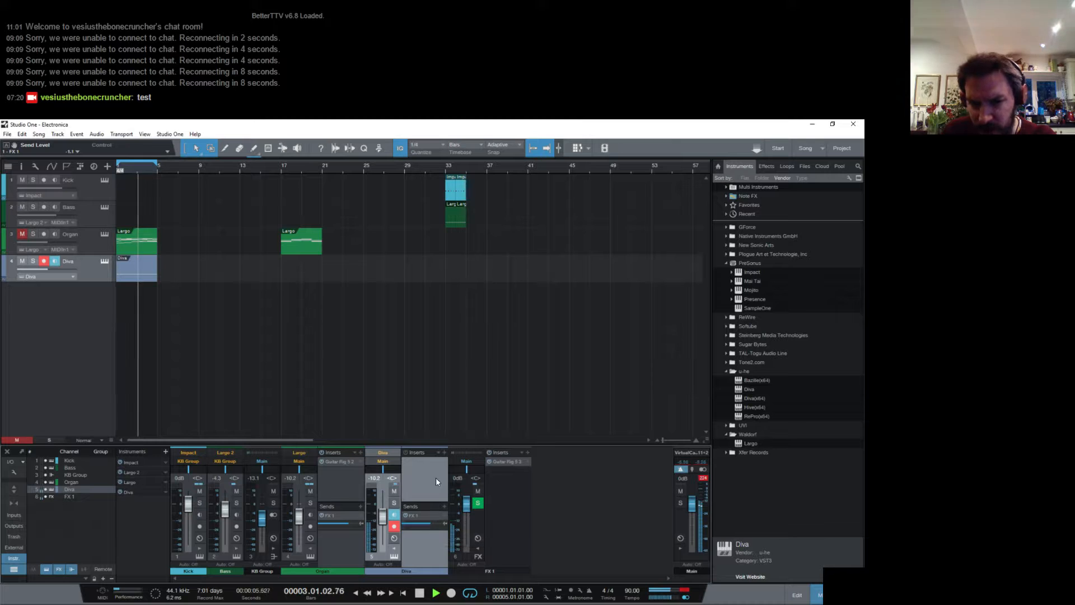
left_click(444, 452)
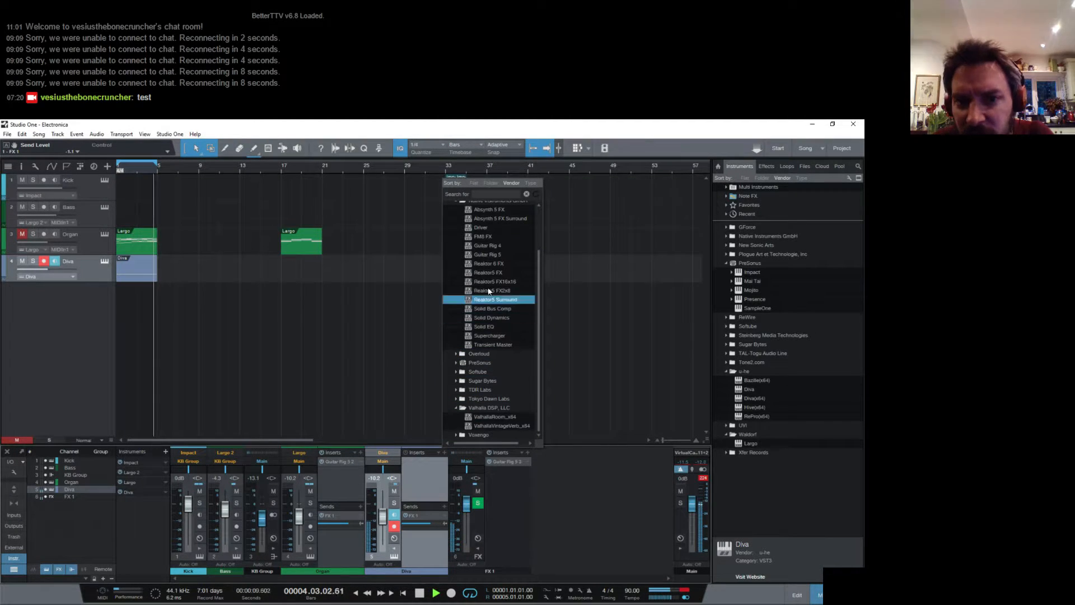
left_click(488, 255)
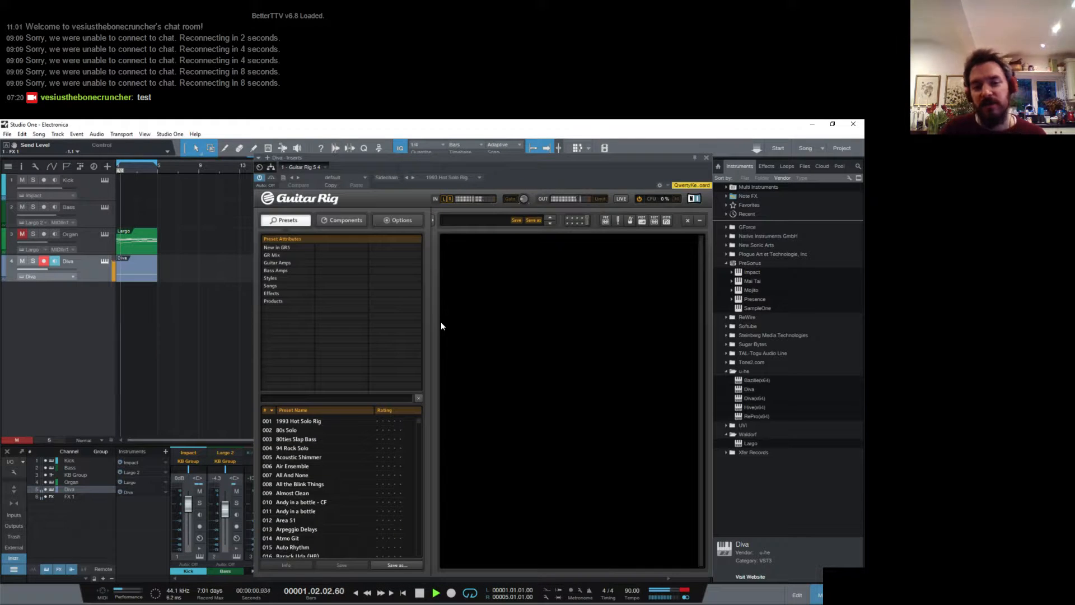
left_click(347, 220)
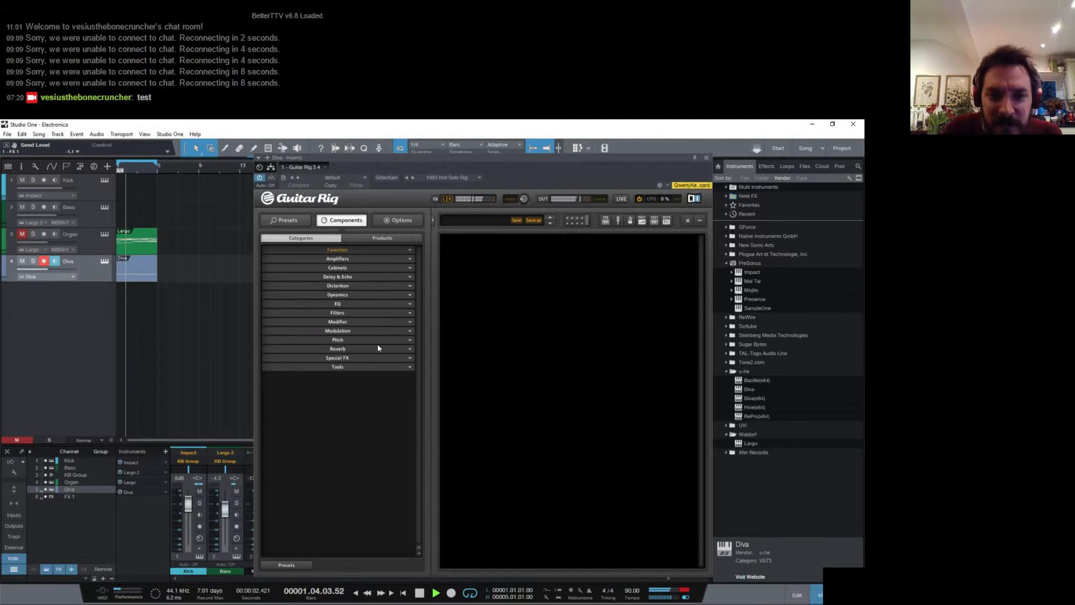
left_click(371, 278)
left_click_drag(347, 329, 492, 269)
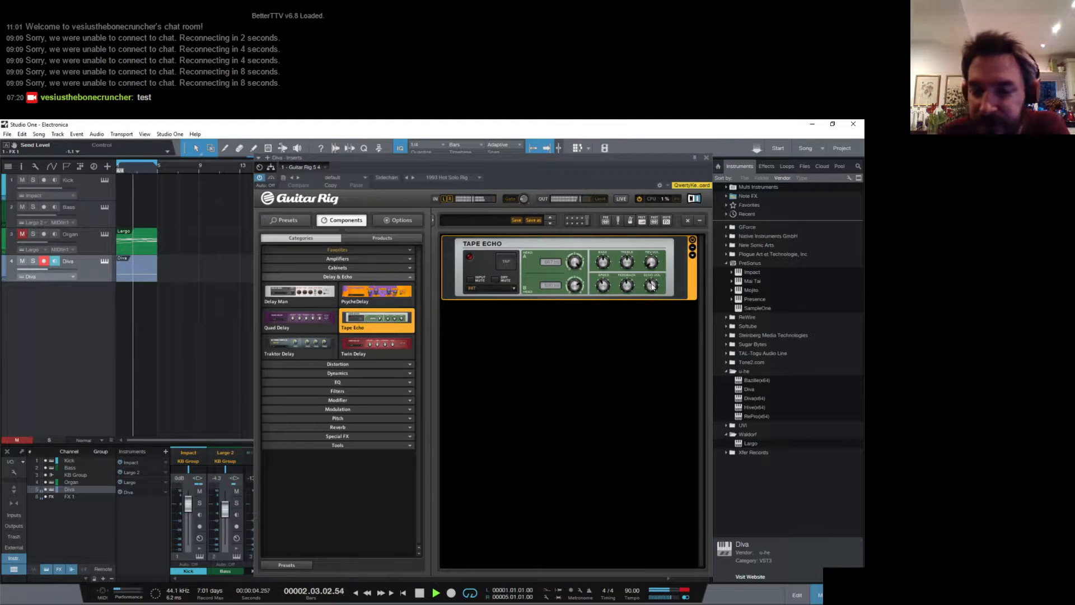
- Set the Tape Echo's echo volume to 10, its reverb volume to 0, its tape treble to 2.79 and its speed to 1/8
left_click_drag(652, 285, 642, 217)
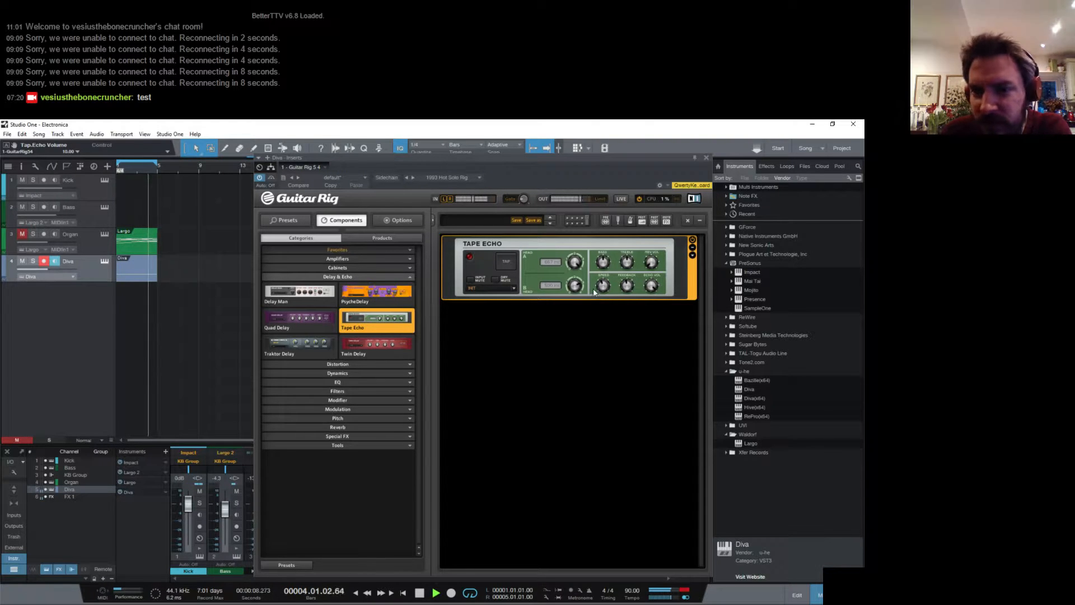
left_click_drag(603, 286, 641, 252)
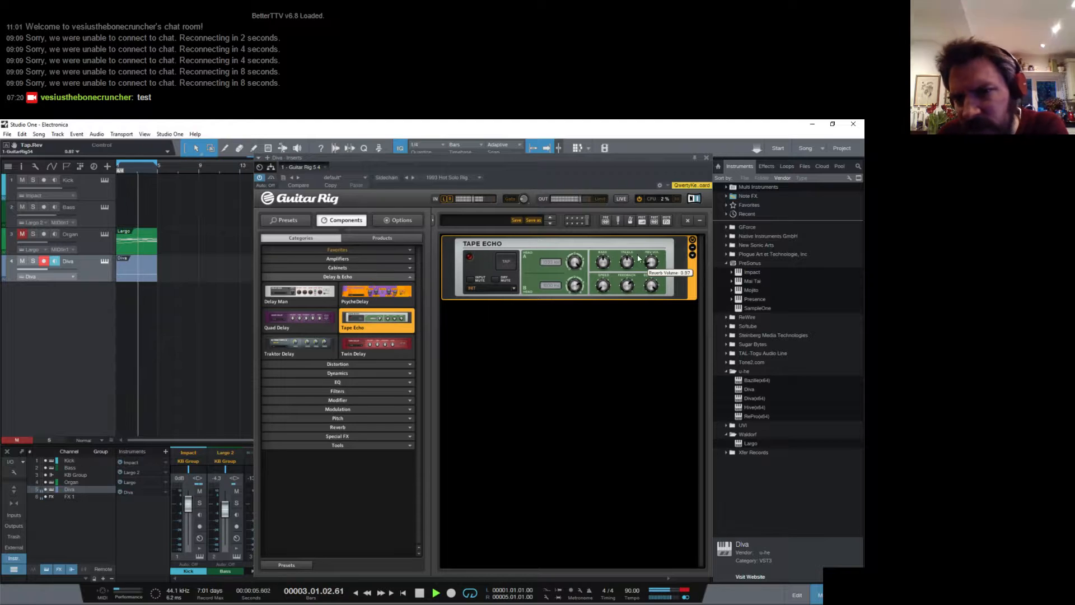
left_click(693, 255)
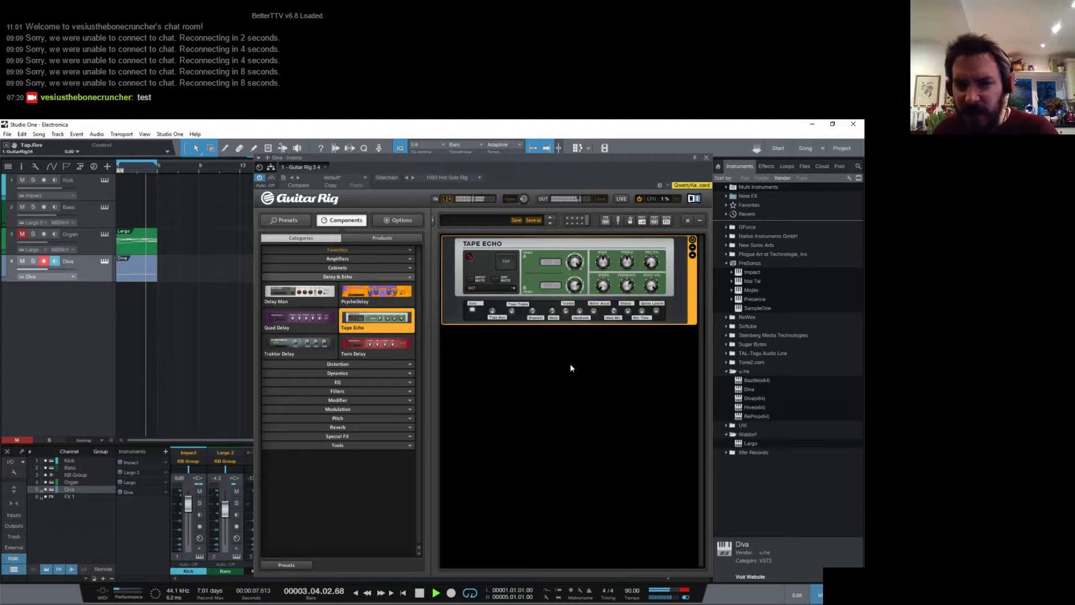
left_click_drag(512, 311, 513, 317)
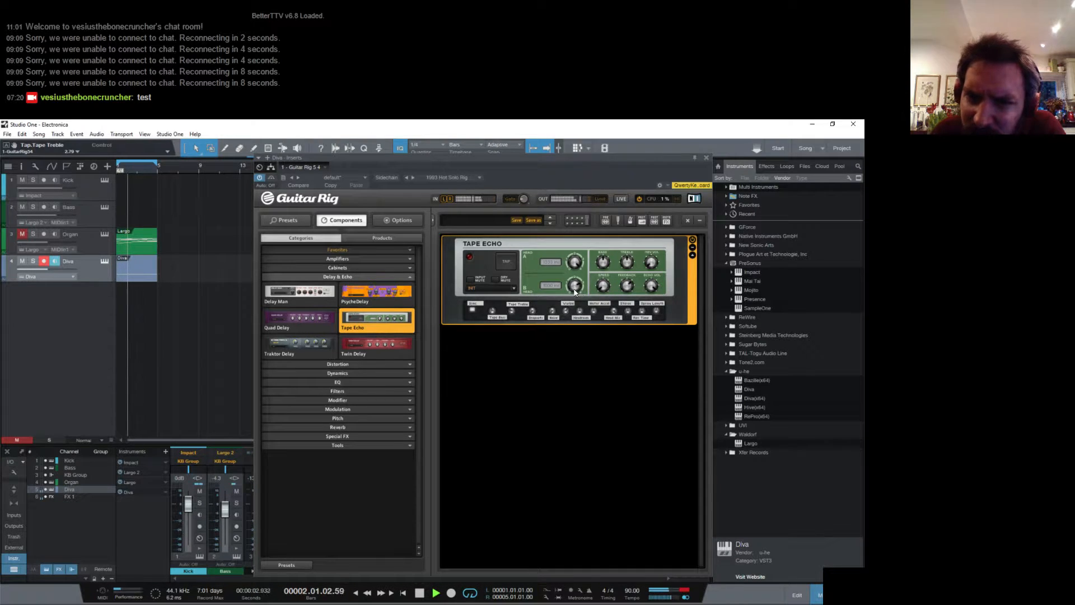
left_click_drag(602, 282, 602, 285)
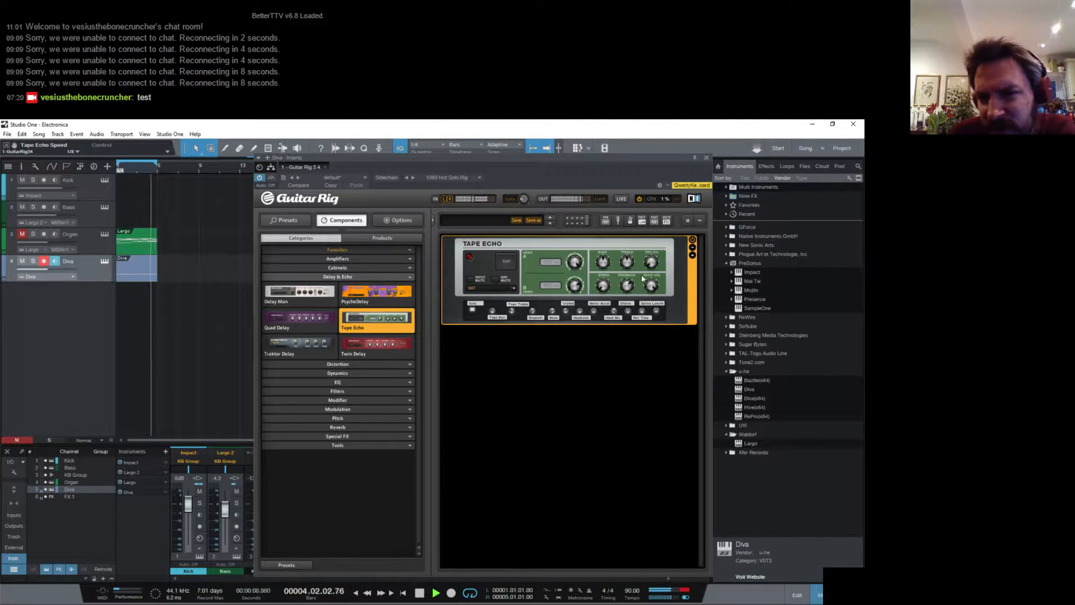
- Return the Tape Echo's tape treble to 5, lower its main treble and close the Guitar Rig editor
left_click_drag(651, 261, 651, 269)
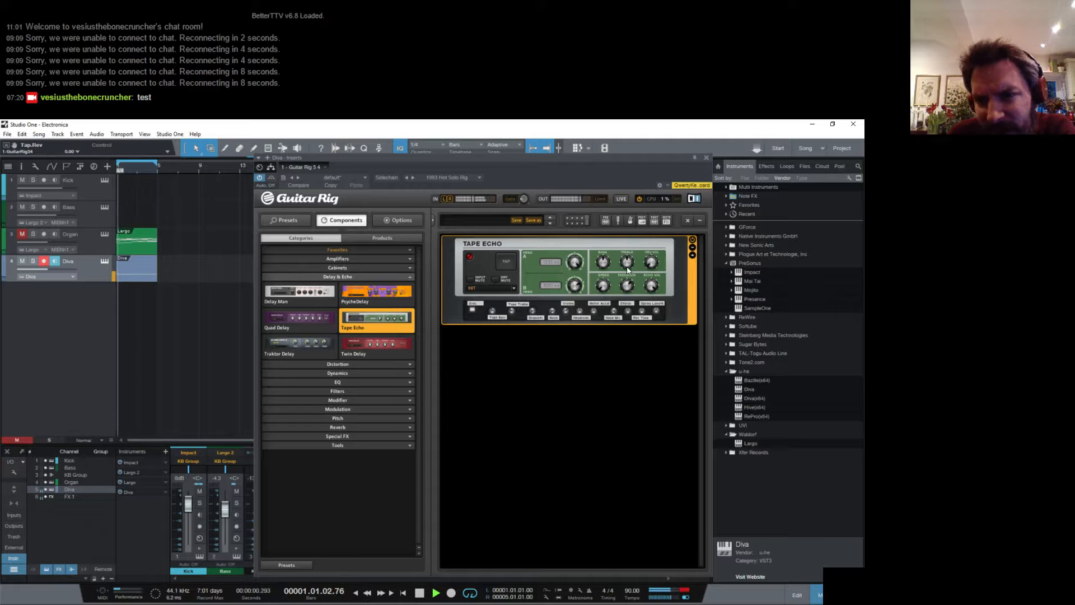
left_click(610, 263)
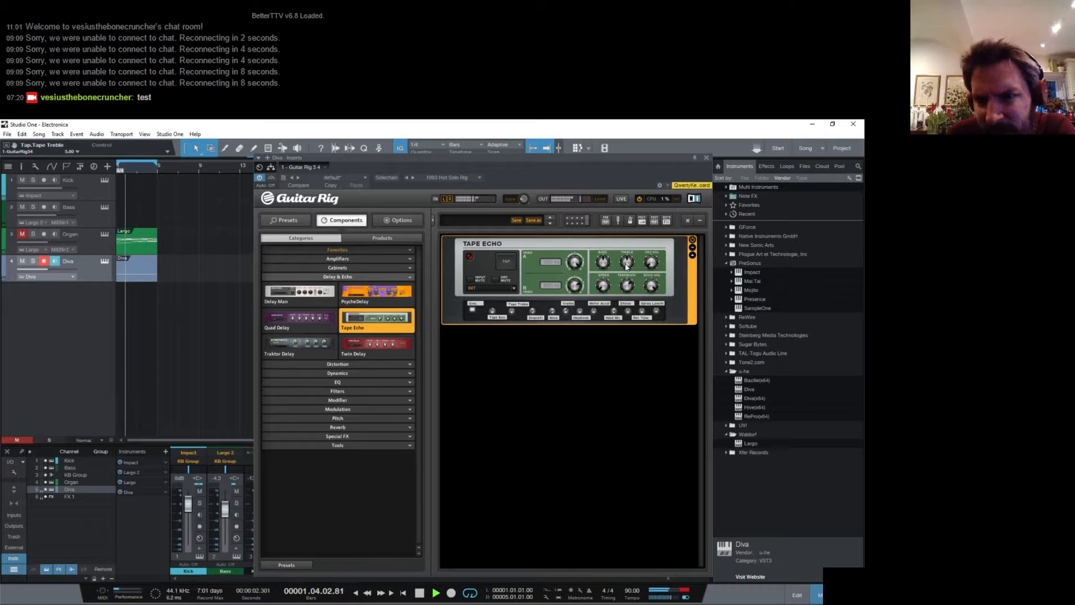
left_click_drag(626, 265, 626, 273)
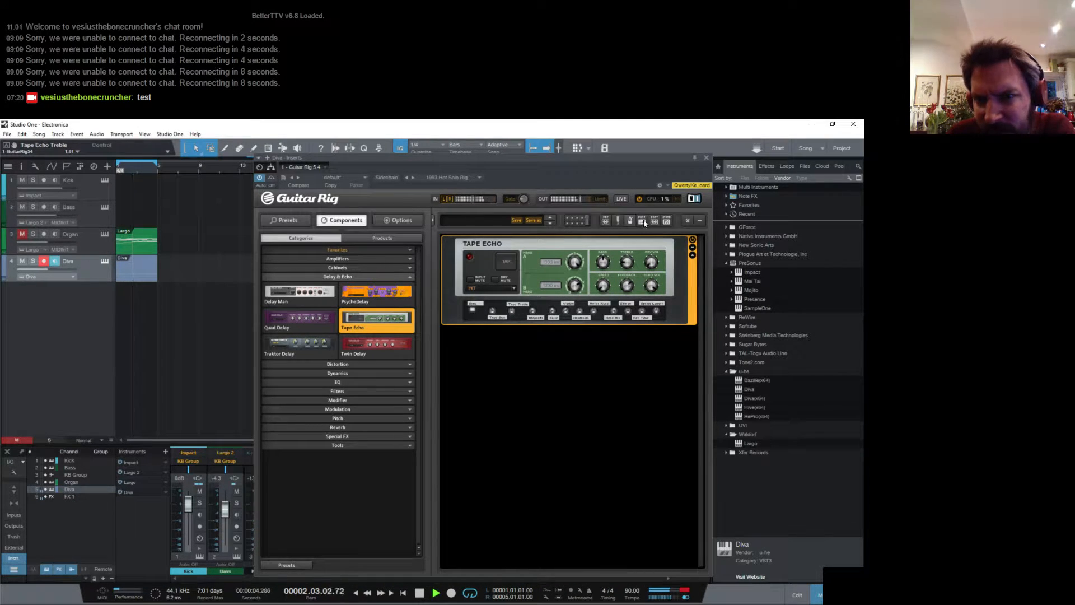
left_click(706, 157)
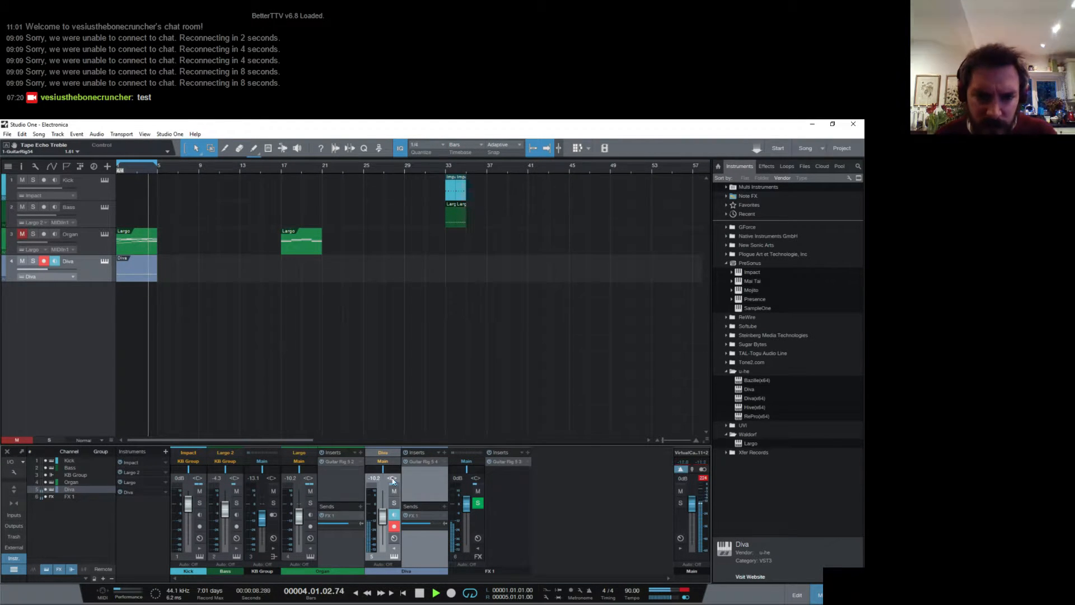
- Browse the insert effects for the Diva channel and add the PreSonus Pro EQ after Guitar Rig
left_click(444, 452)
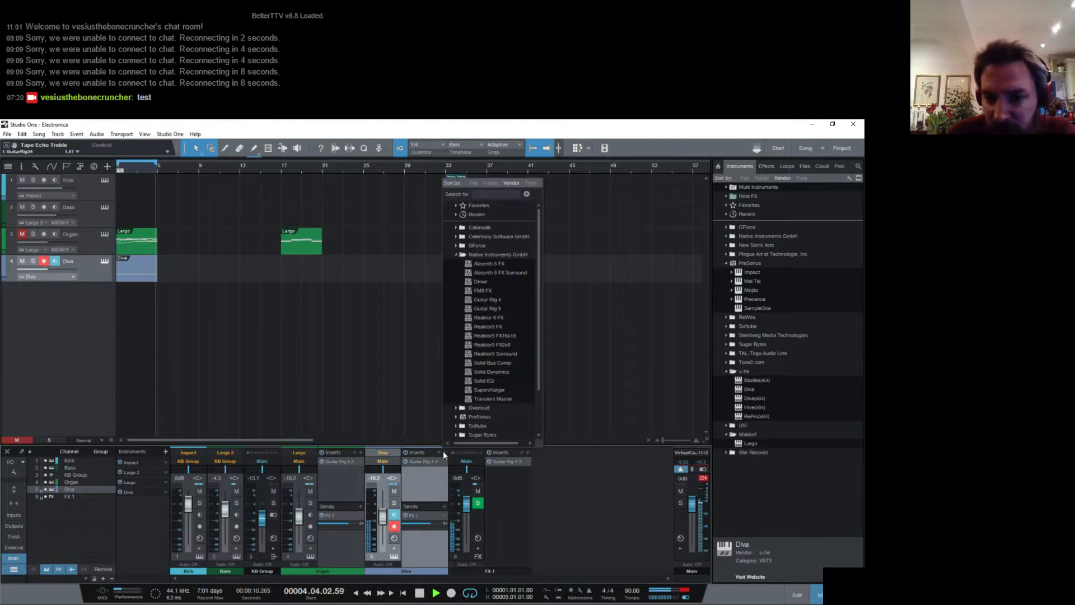
scroll(463, 327, "down", 2)
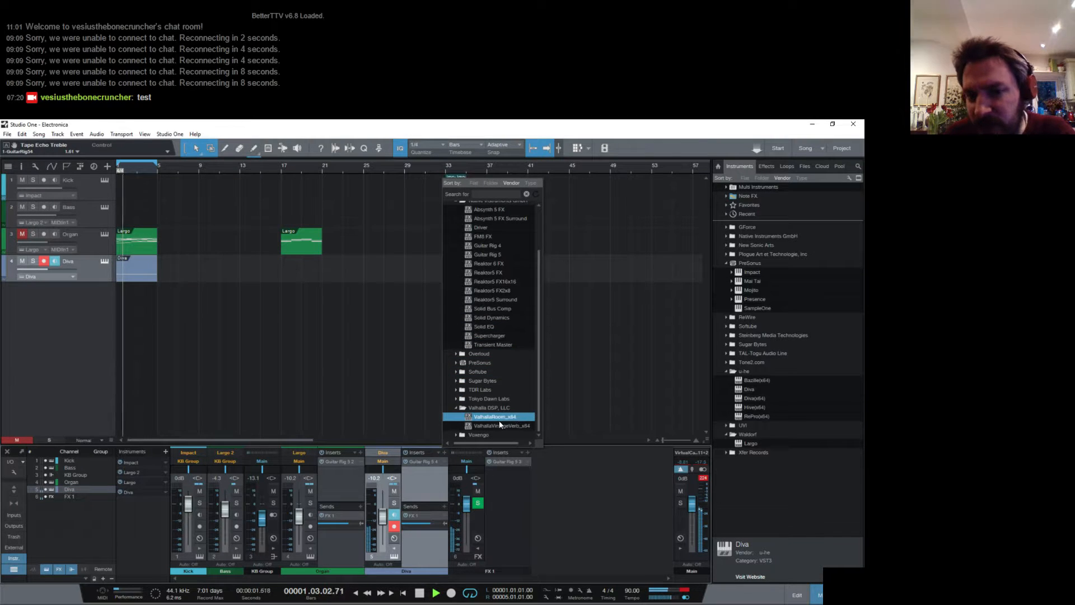
scroll(495, 394, "up", 2)
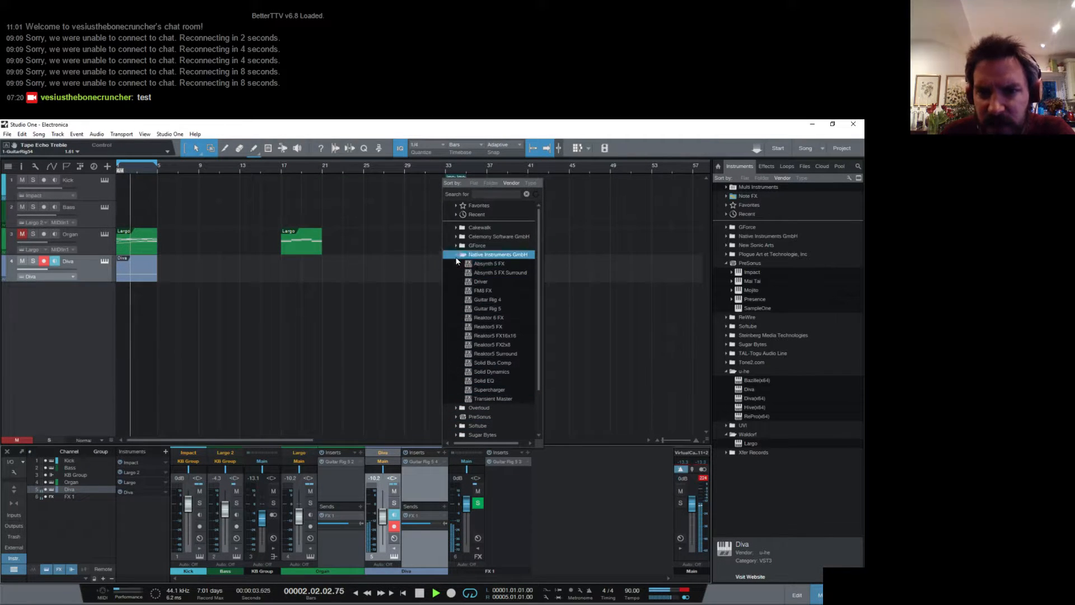
scroll(475, 370, "down", 2)
left_click(454, 362)
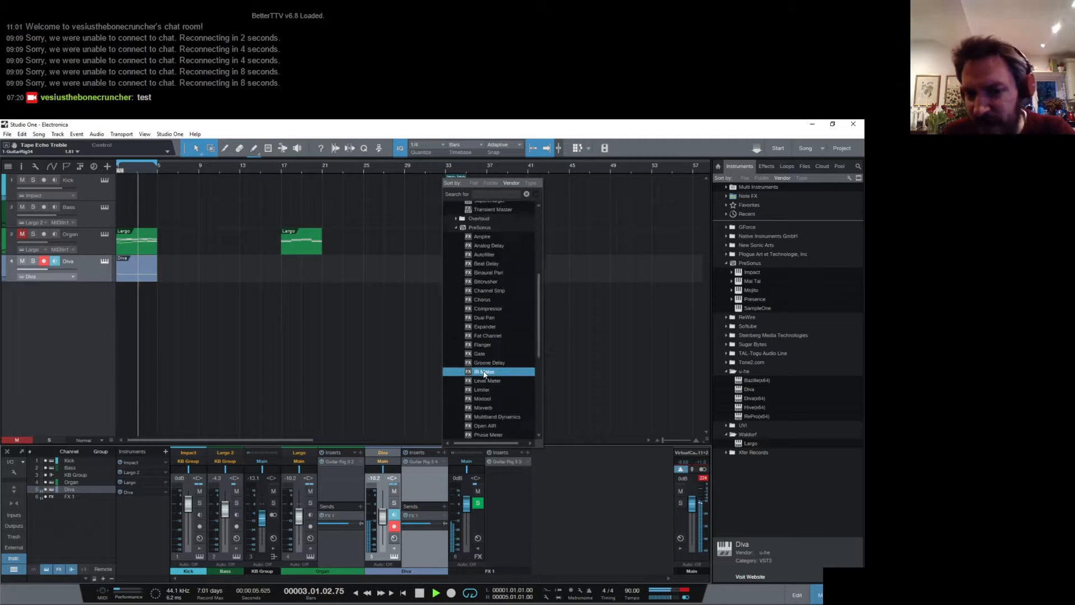
scroll(492, 321, "down", 6)
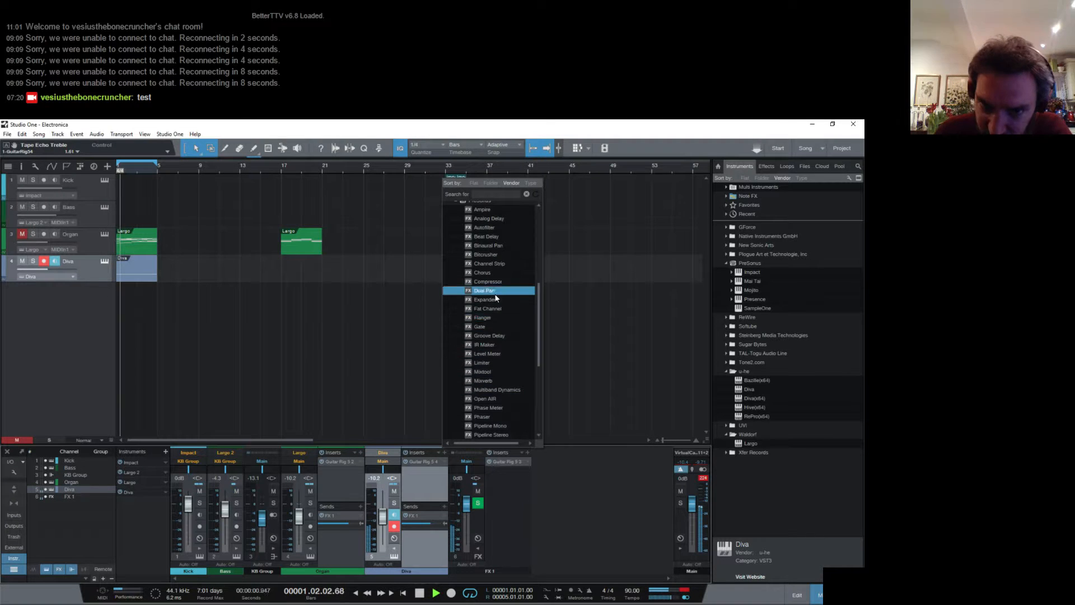
scroll(501, 392, "down", 1)
left_click(482, 389)
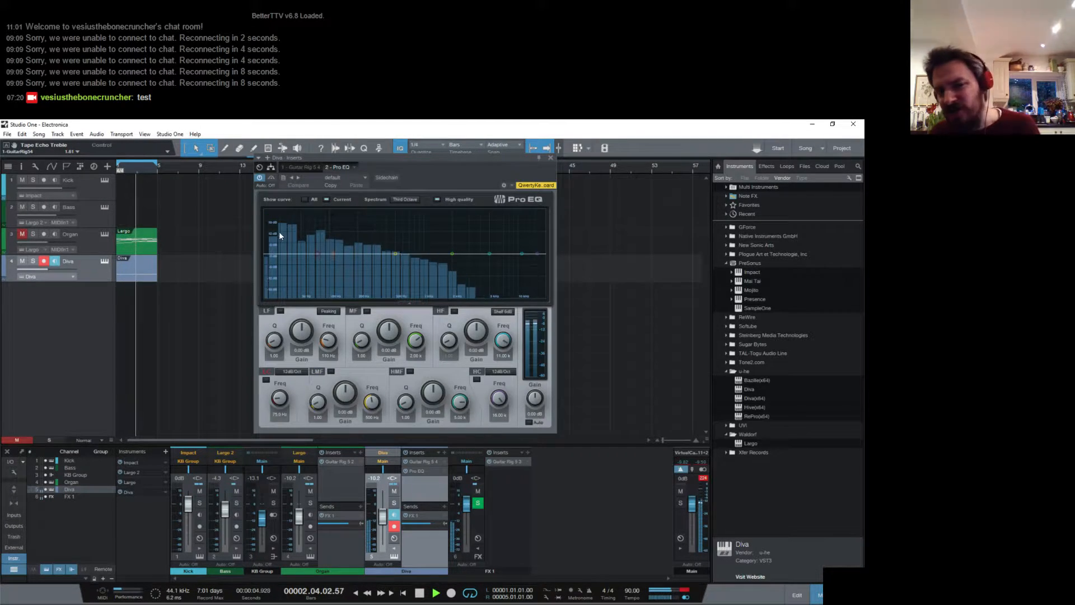
- Enable Pro EQ's low cut with a 36 dB/Oct slope at 44.7 Hz, close the editor and stop playback
left_click(266, 379)
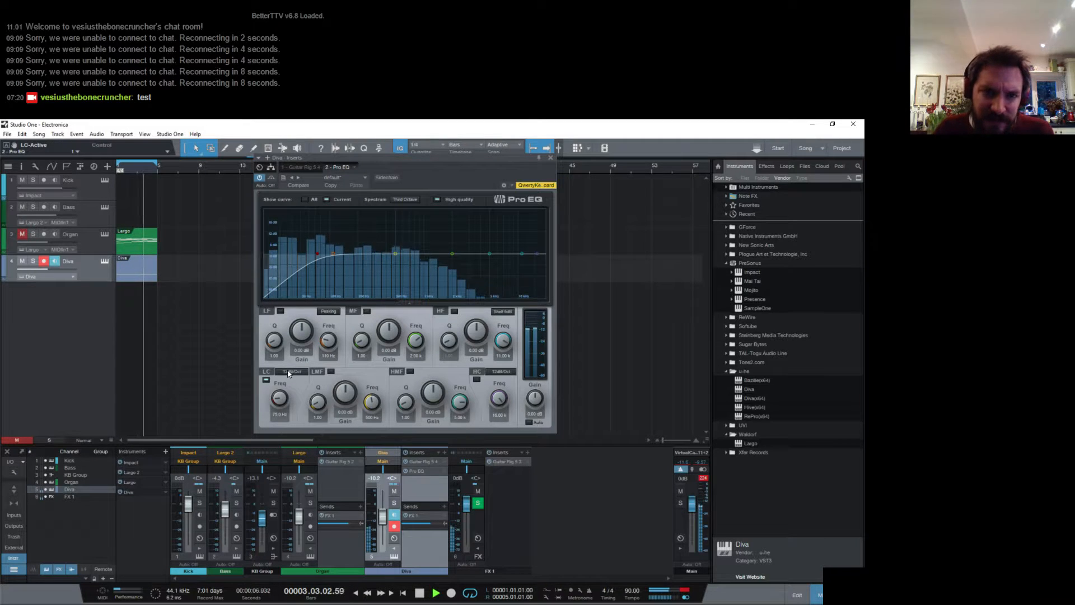
left_click(291, 371)
left_click(301, 408)
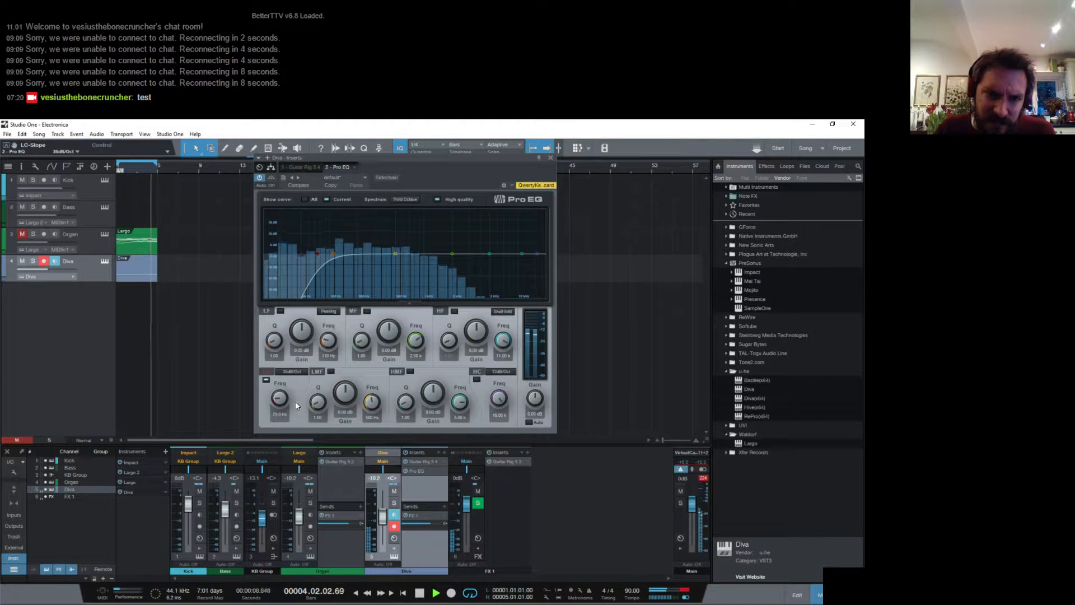
left_click_drag(277, 398, 277, 400)
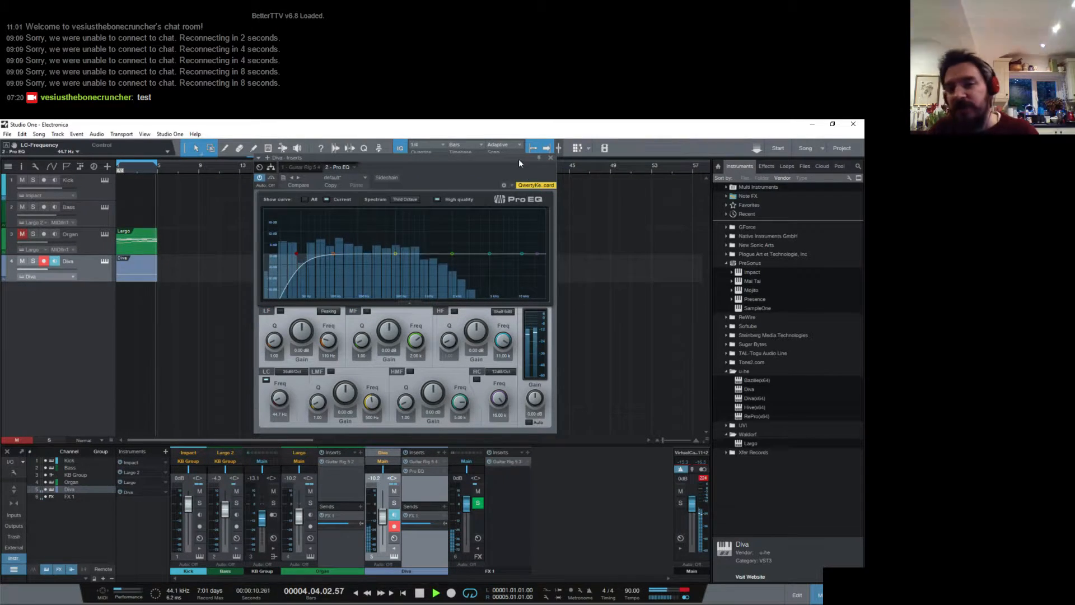
left_click(550, 156)
key("space")
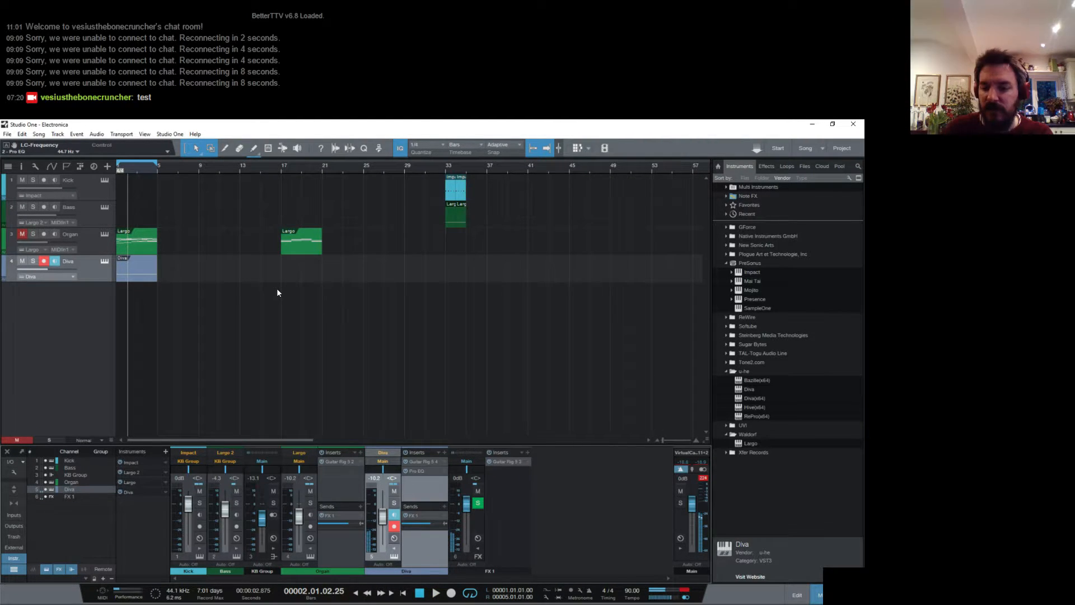
- Audition the drone from the song start, set Diva's envelope 1 attack to 100, and close the Diva editor after listening again
key("Home")
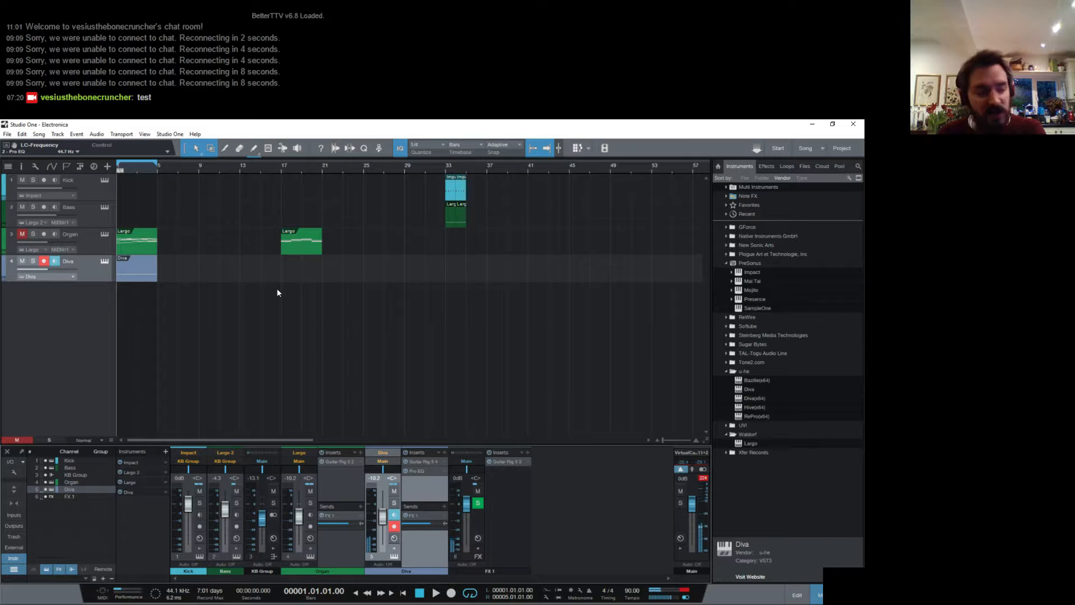
key("space")
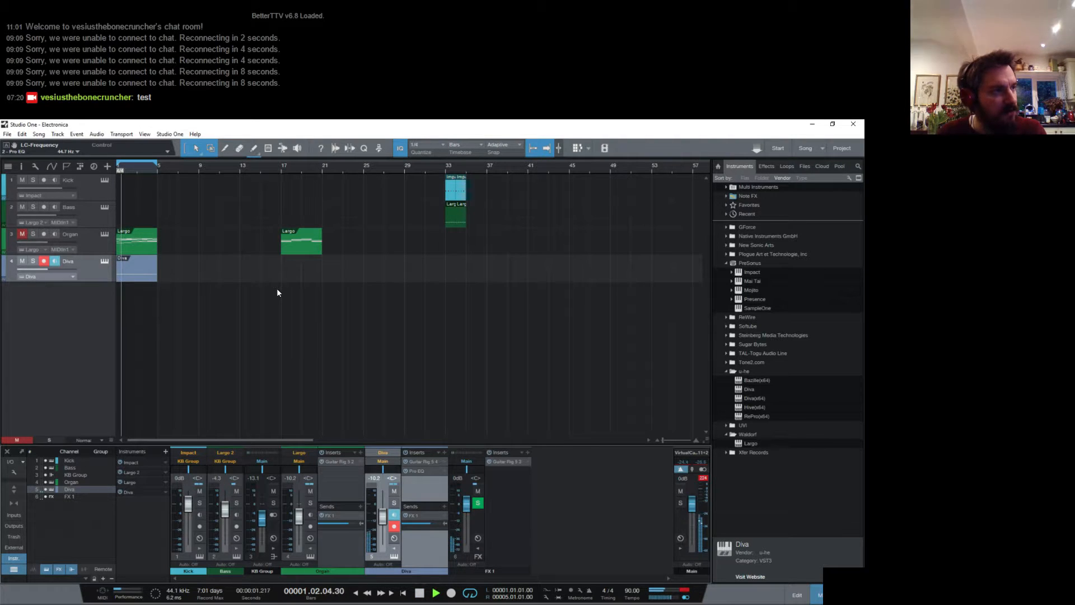
key("space")
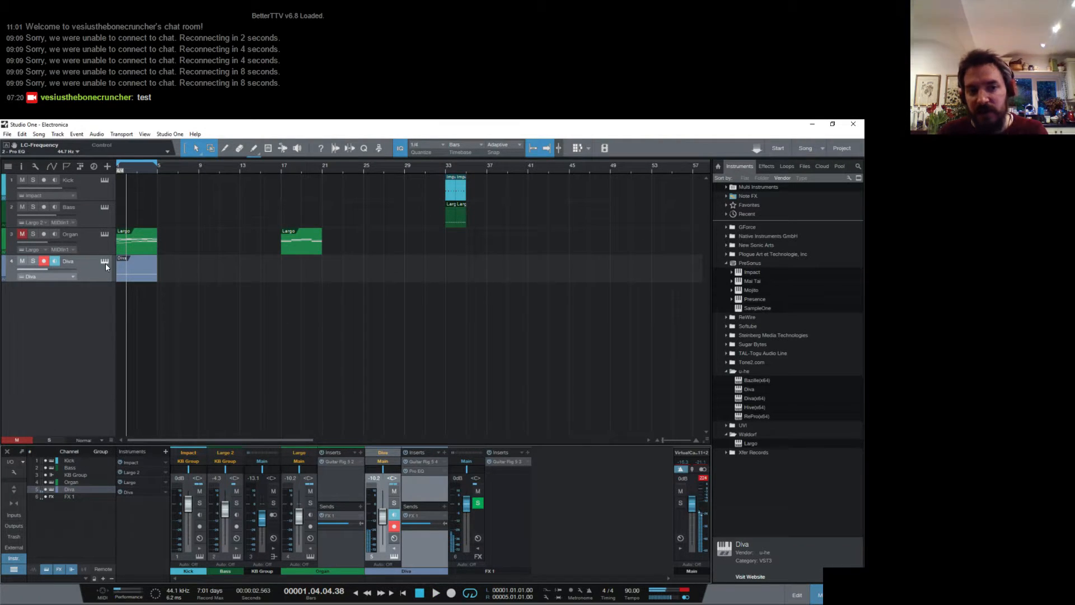
left_click(104, 261)
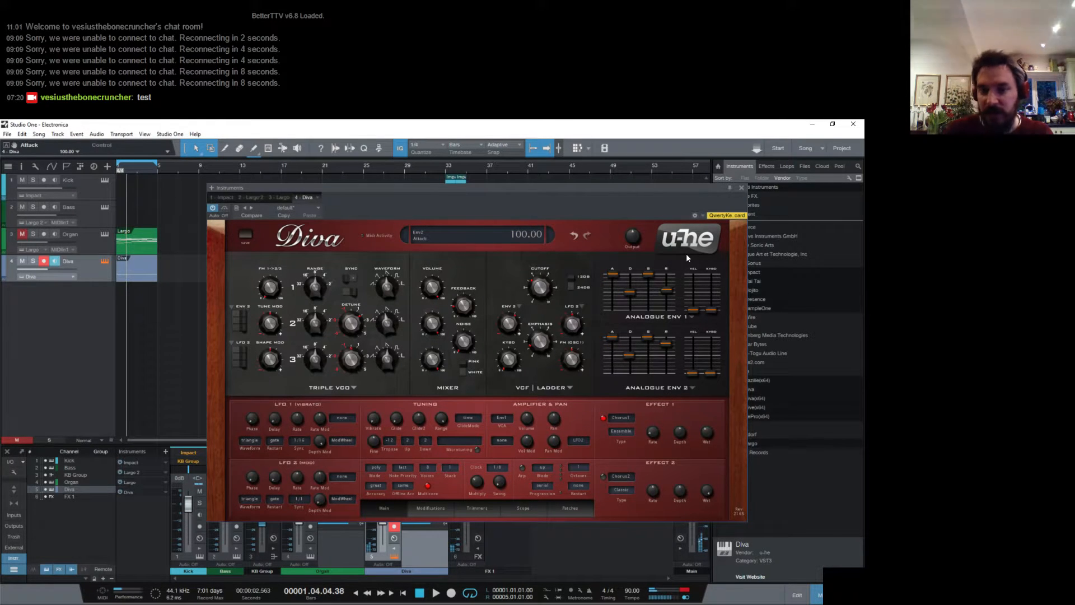
key("space")
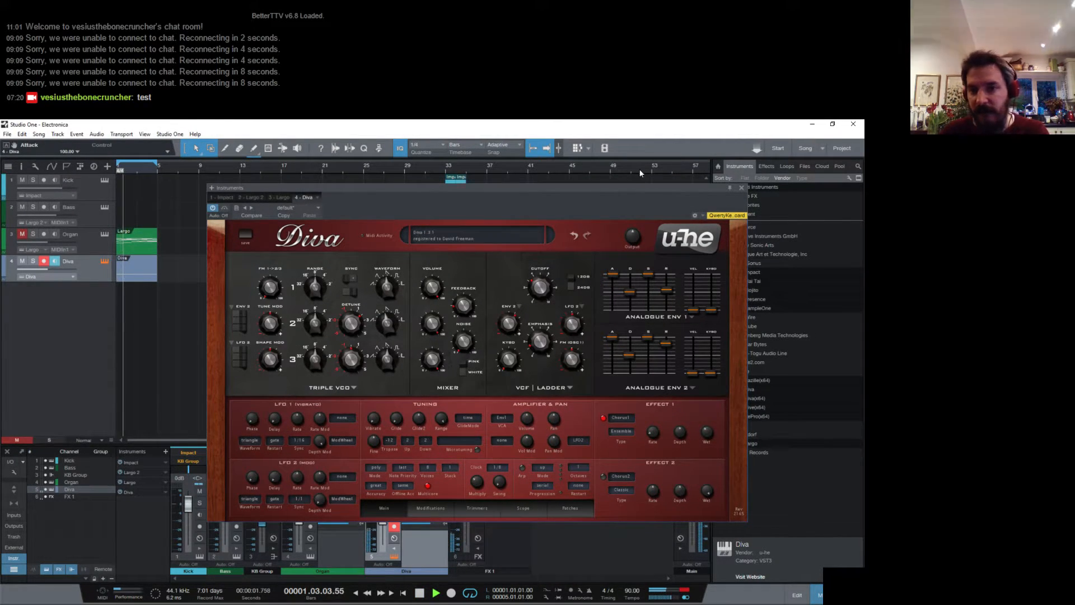
key("space")
left_click(742, 191)
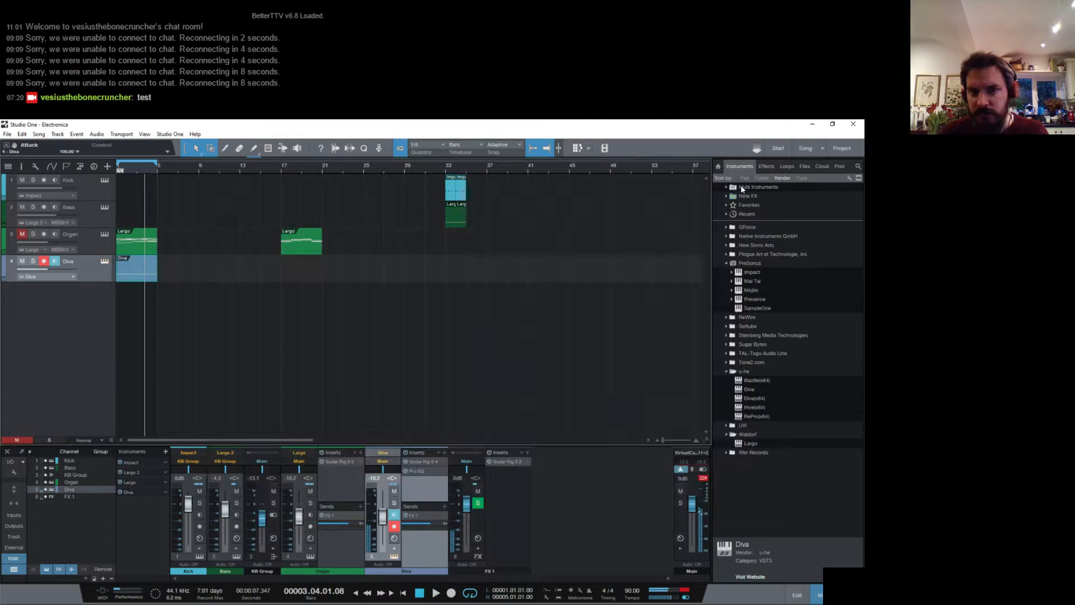
- Open the Diva clip in the note editor and shorten its D1 drone note to two bars
double_click(151, 276)
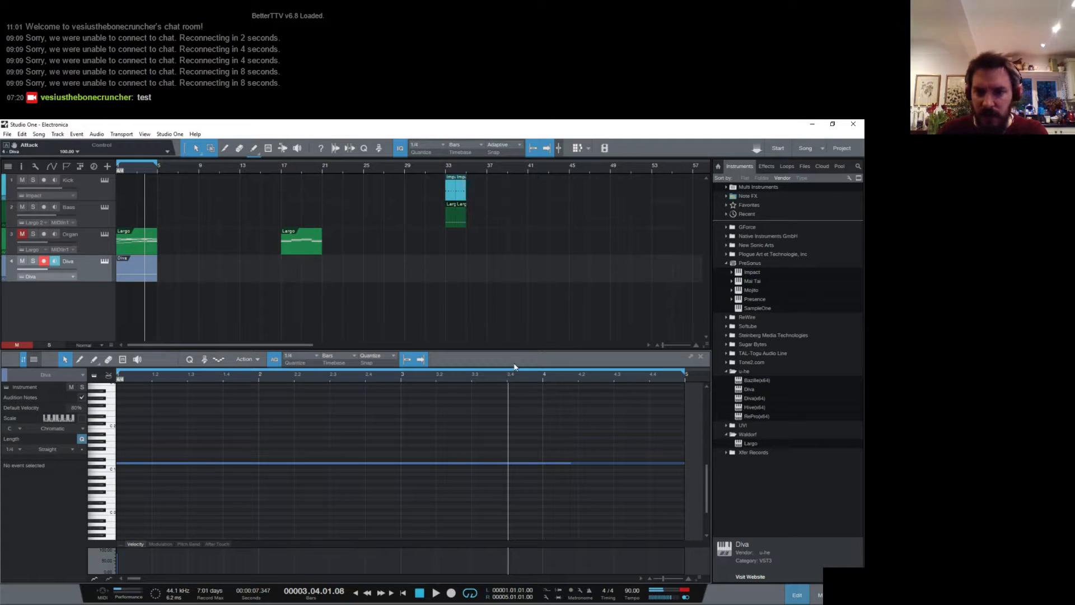
left_click_drag(505, 375, 515, 365)
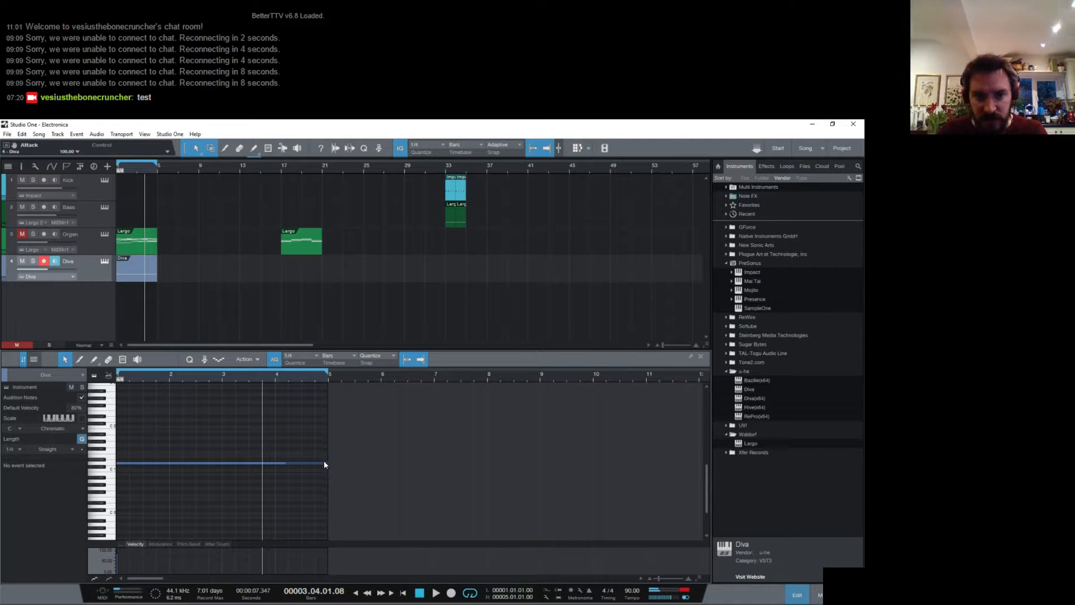
left_click_drag(328, 464, 214, 465)
- Duplicate the Diva clip to bar 5, extend the loop range to bar 9 and play it back
left_click(134, 274)
key("d")
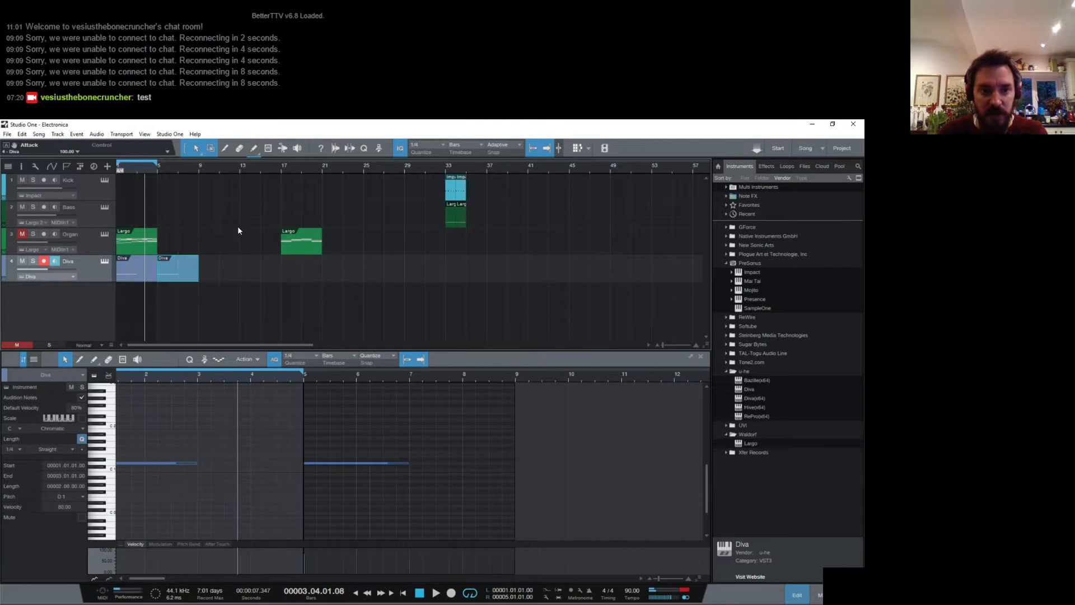
left_click_drag(155, 164, 199, 164)
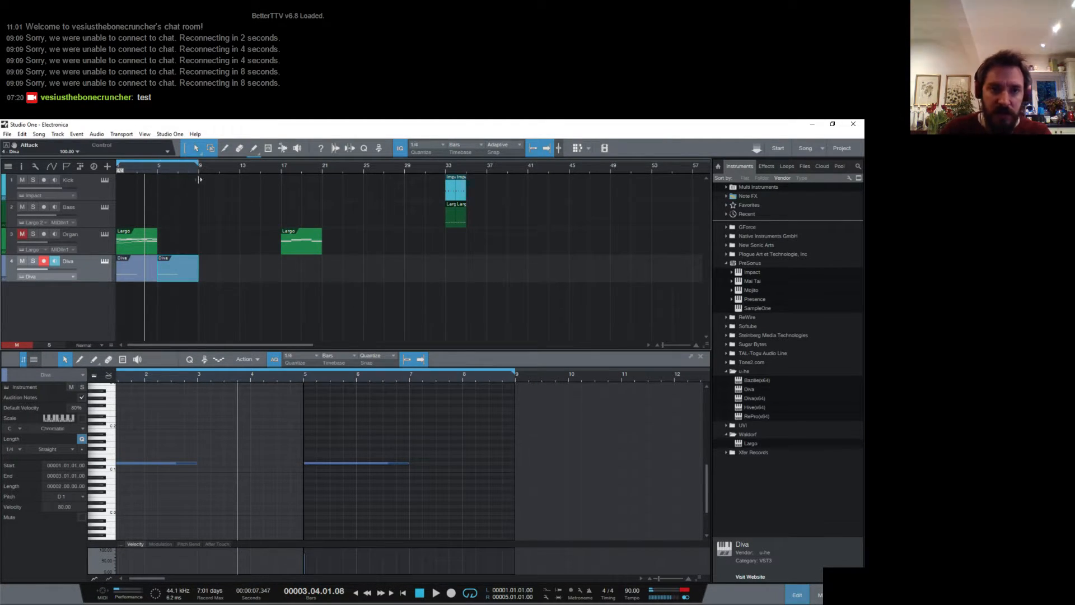
key("space")
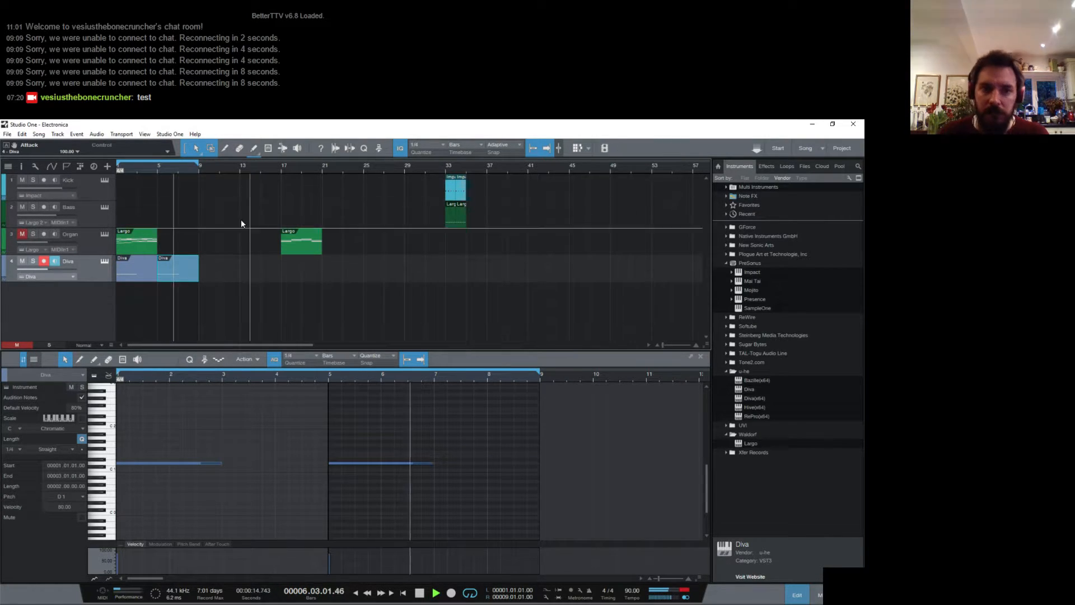
- Stop playback, duplicate the Diva clip to bar 9 and show the Diva track's automation lane
key("space")
key("d")
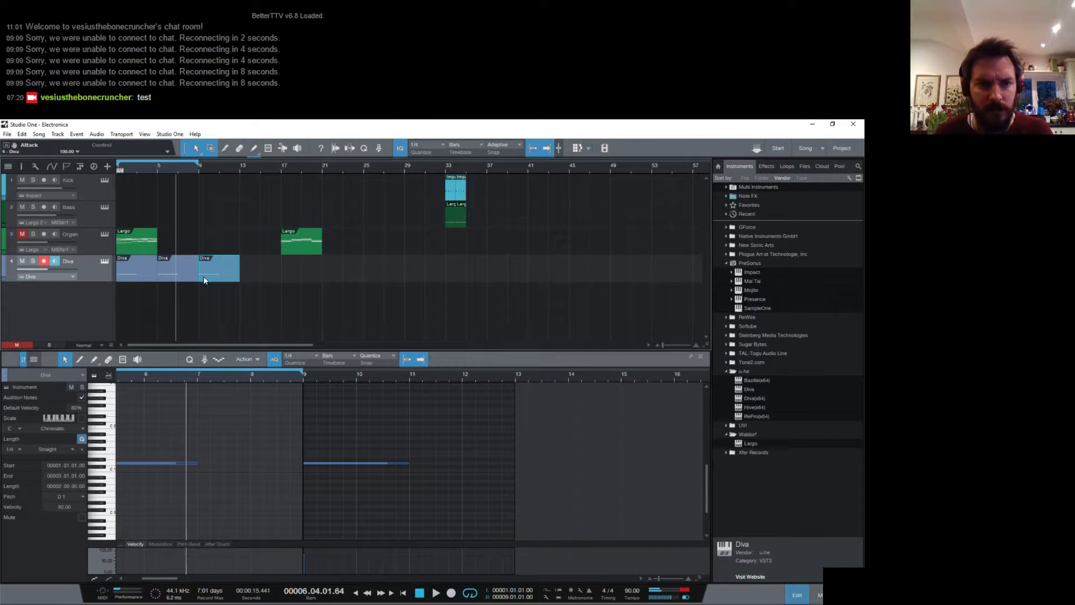
right_click(101, 271)
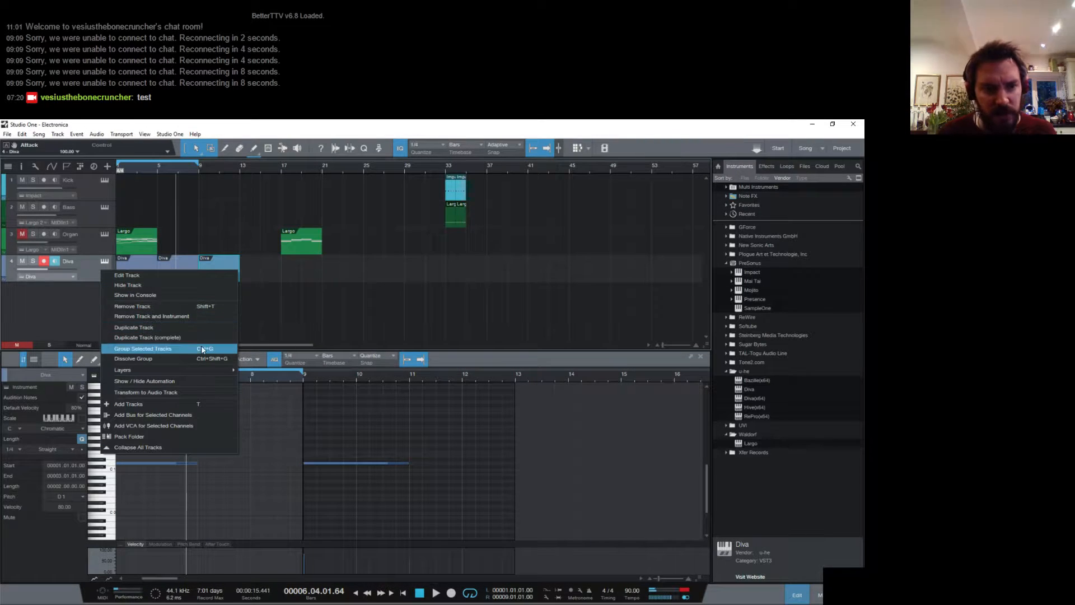
left_click(186, 381)
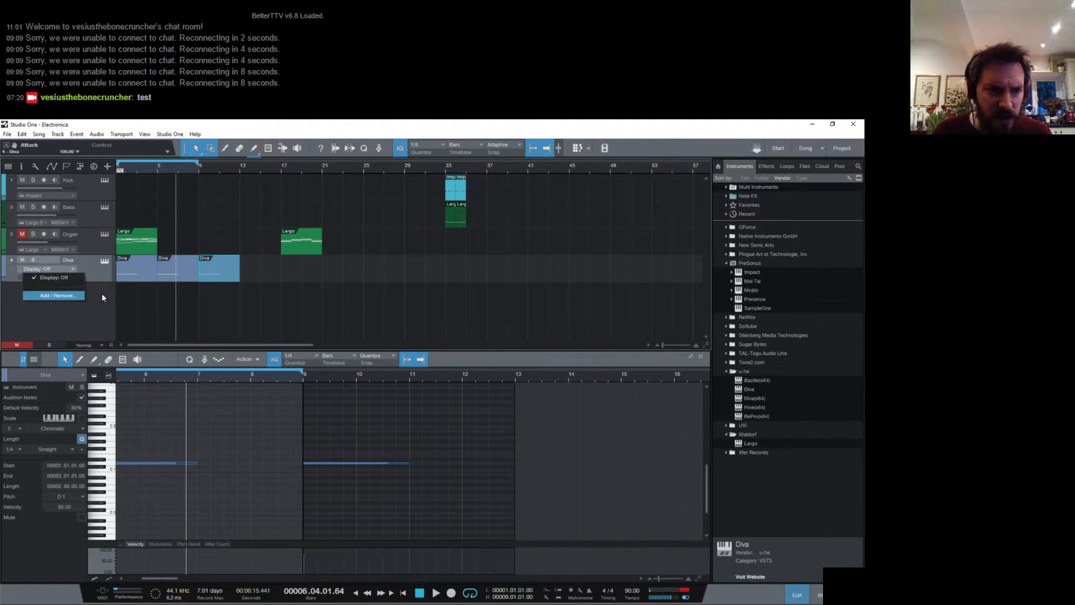
- Add the VCF1 Frequency parameter to the Diva track's automation and close the automation settings
left_click(67, 295)
scroll(594, 387, "down", 2)
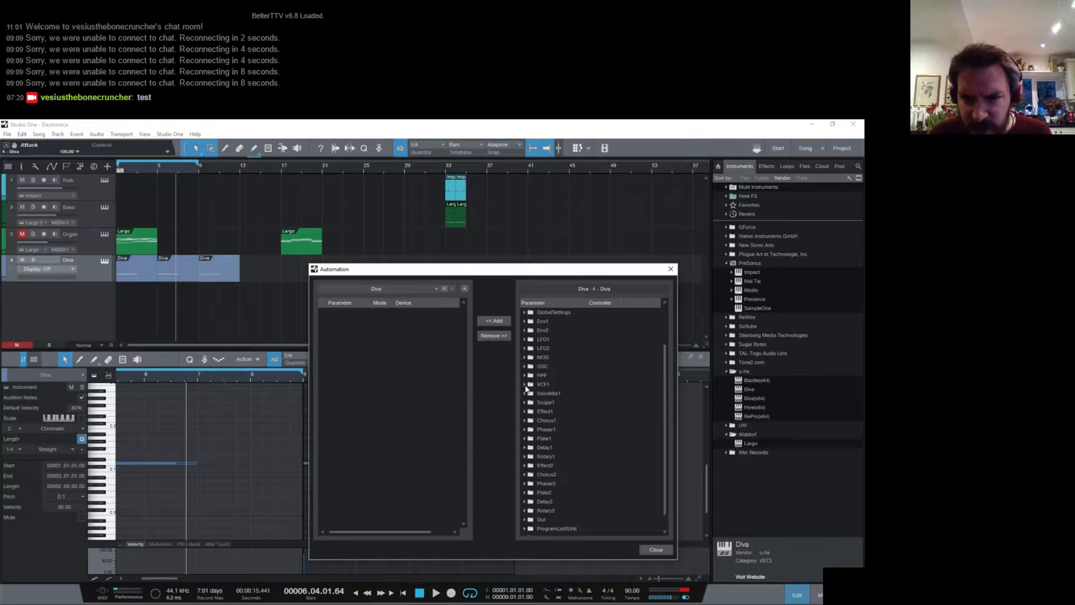
left_click(525, 385)
scroll(565, 388, "down", 1)
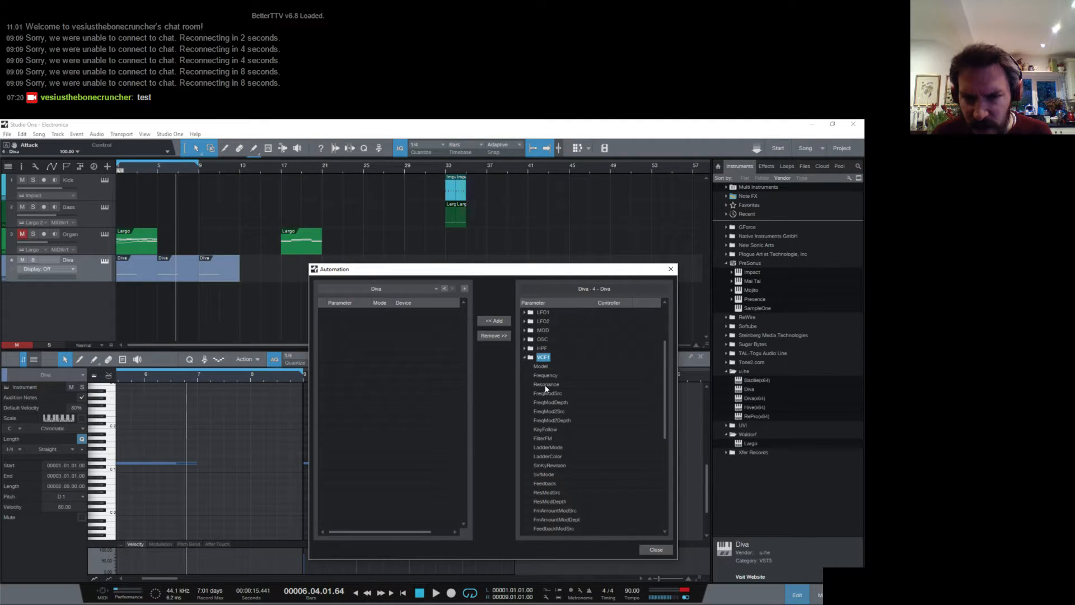
left_click(547, 377)
scroll(590, 384, "up", 3)
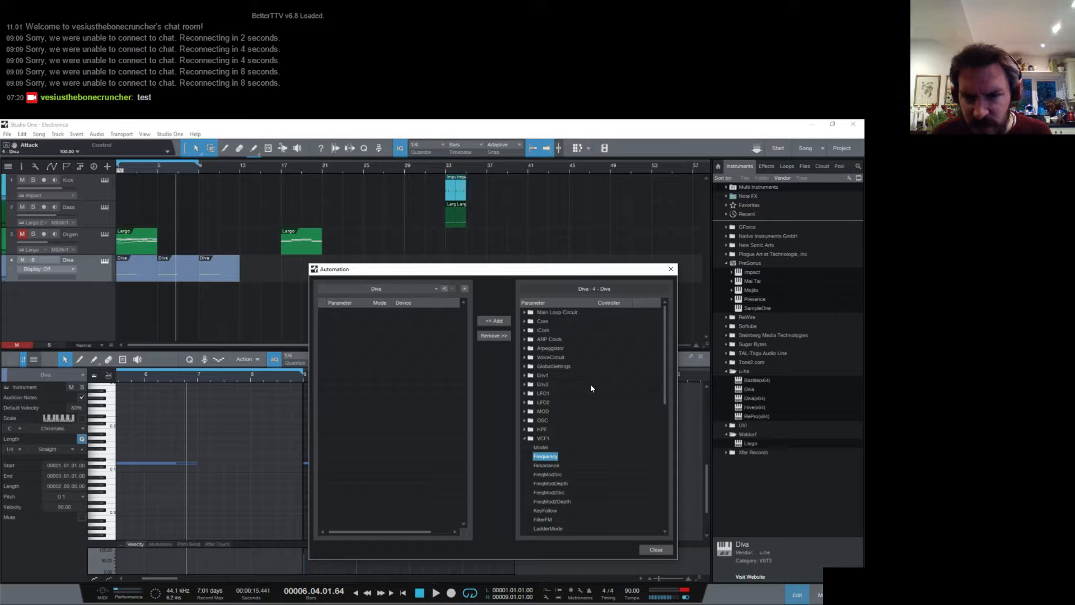
left_click(493, 321)
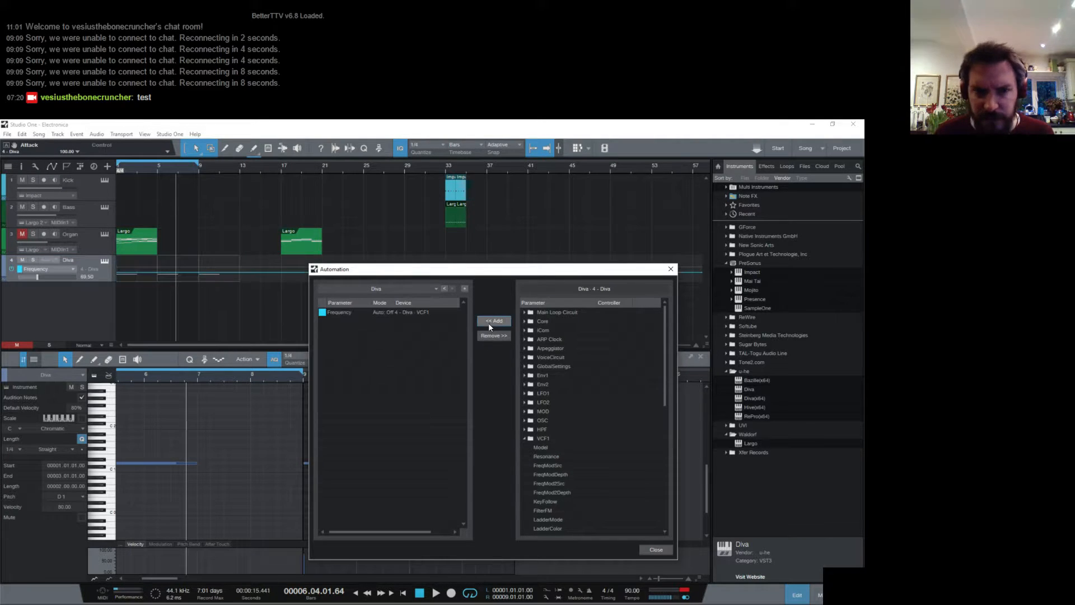
left_click(656, 548)
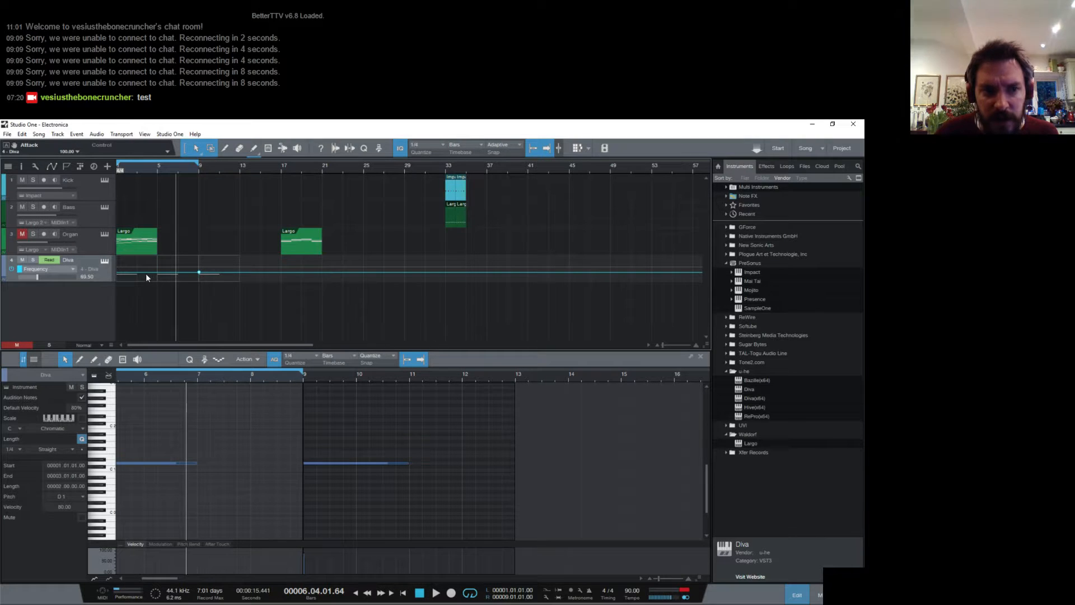
- Lower the start of the Diva Frequency automation to make a gentle rise up to bar 9, and audition it briefly
left_click_drag(146, 273, 105, 278)
key("space")
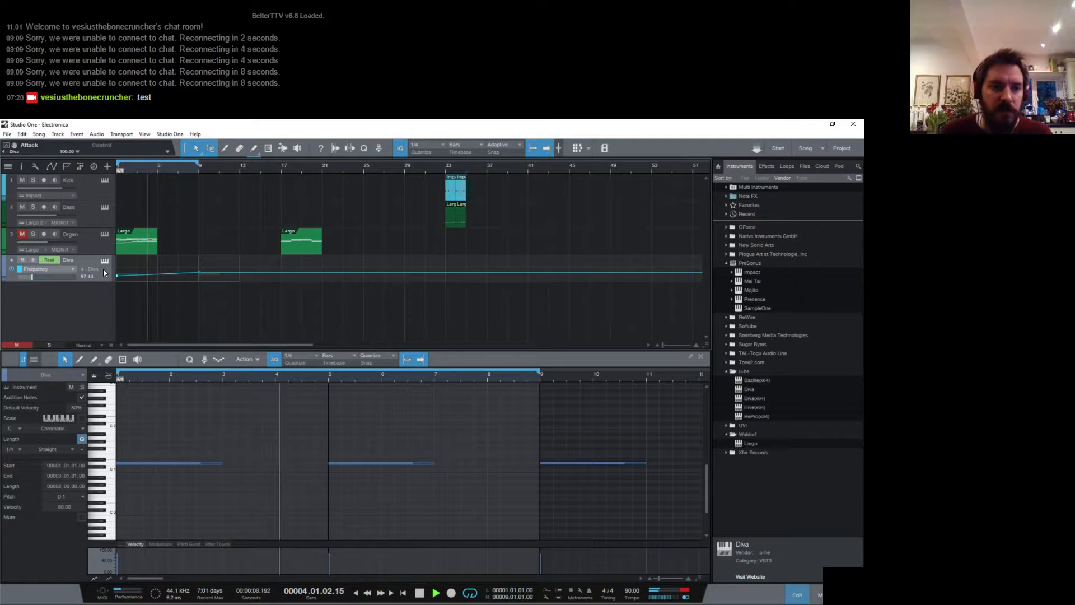
key("space")
- Set the release of Diva's envelope 2 to 97, restart playback and close the Diva editor
left_click(104, 263)
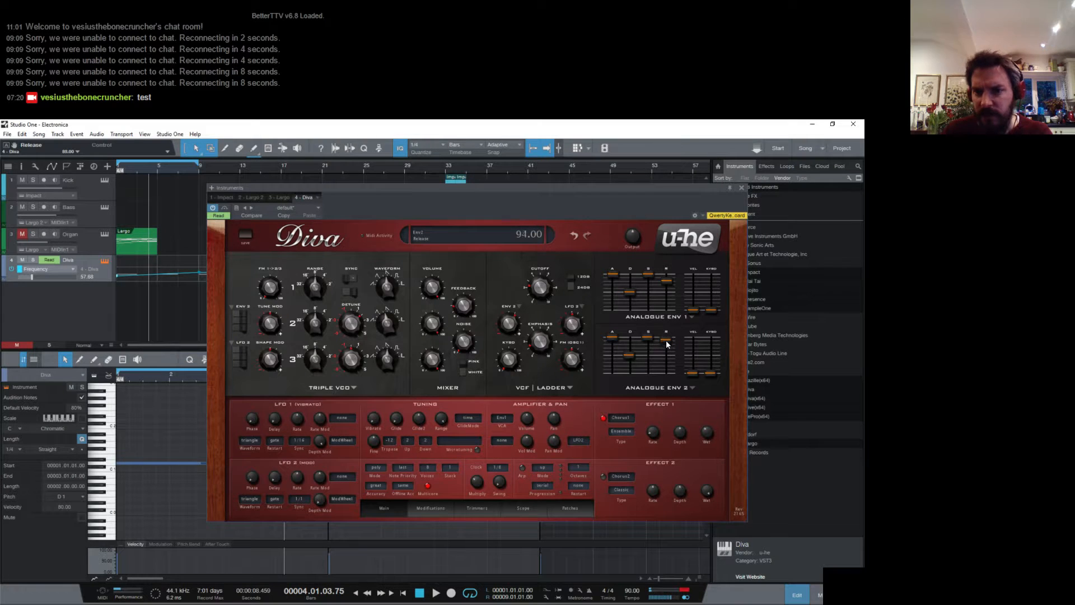
key("space")
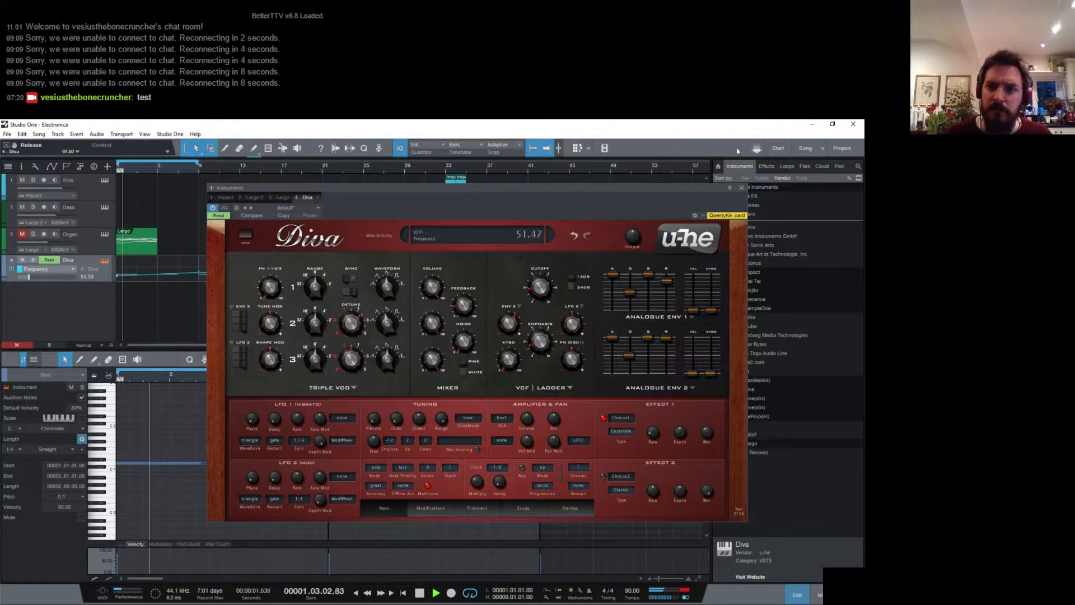
left_click(741, 188)
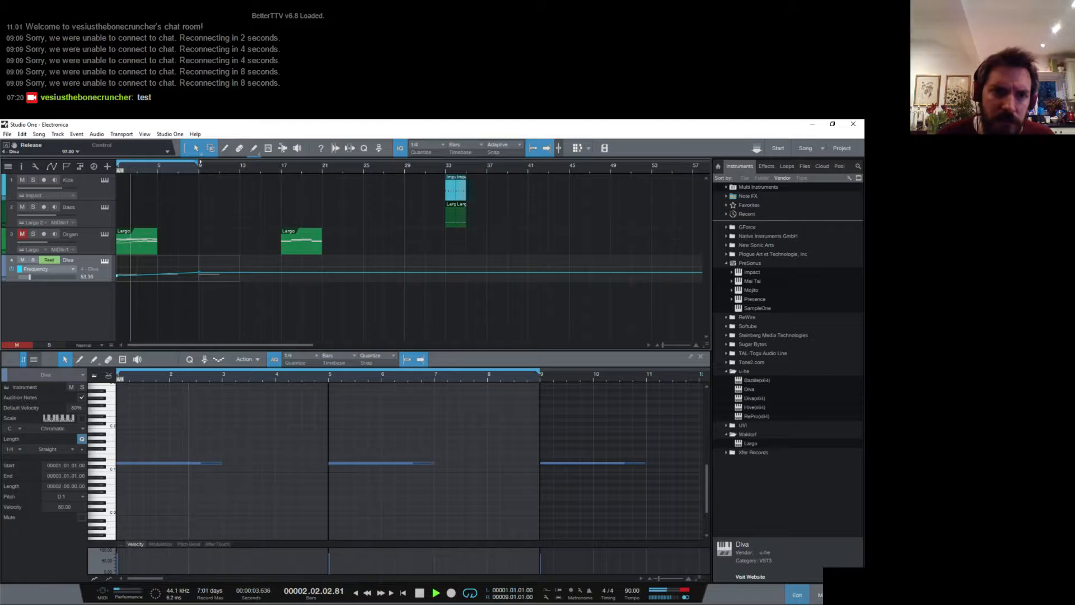
- Extend the loop range to bar 17 and hide the Diva track's automation lane
left_click_drag(288, 175, 281, 175)
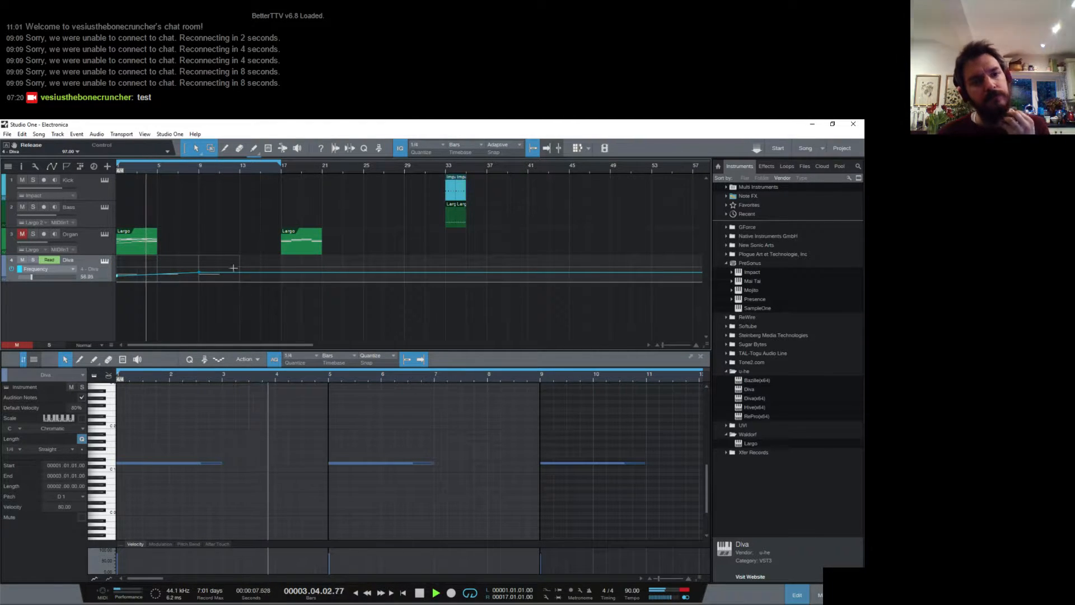
right_click(76, 259)
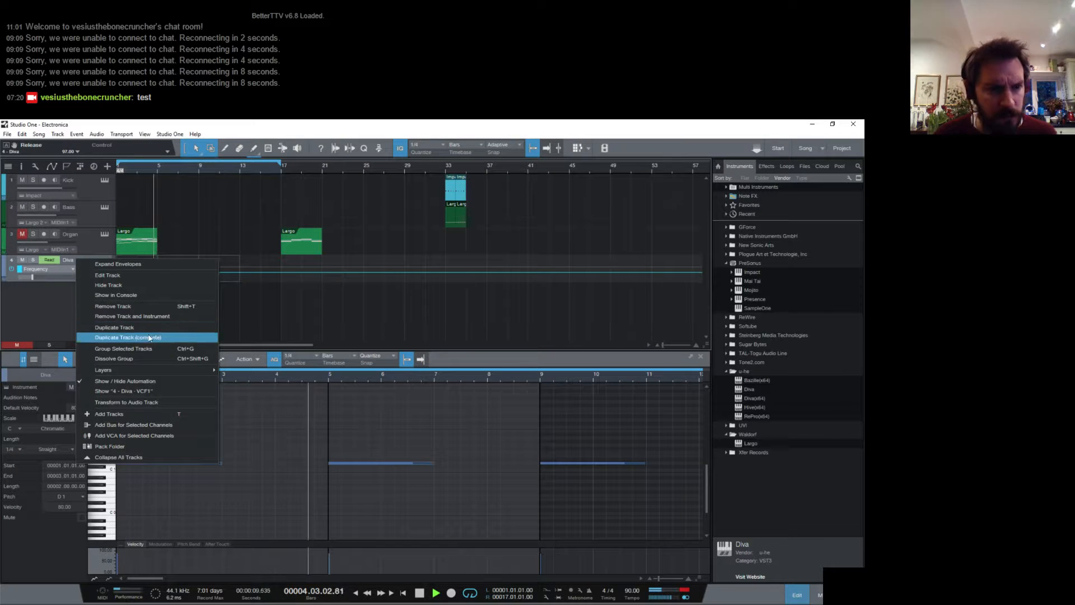
left_click(149, 381)
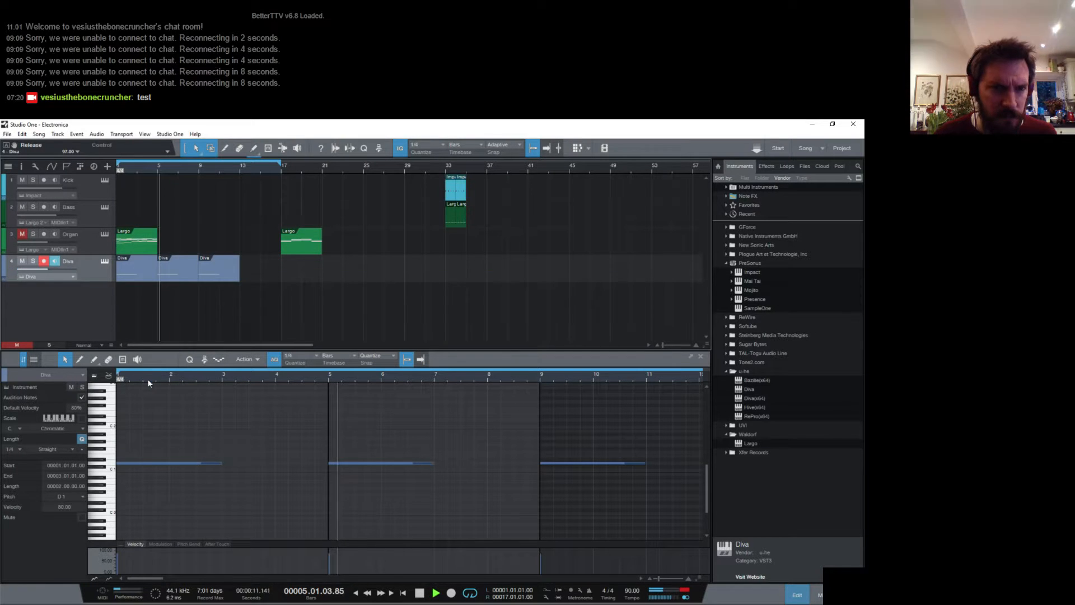
- Duplicate the last Diva clip to bar 13 and stop playback after listening
left_click(223, 276)
key("d")
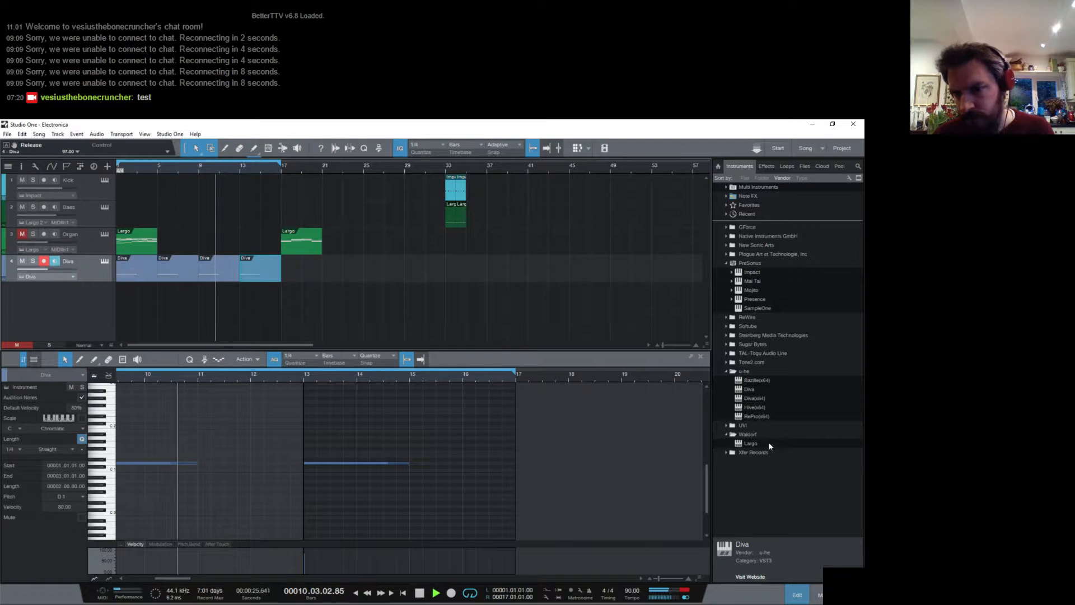
key("space")
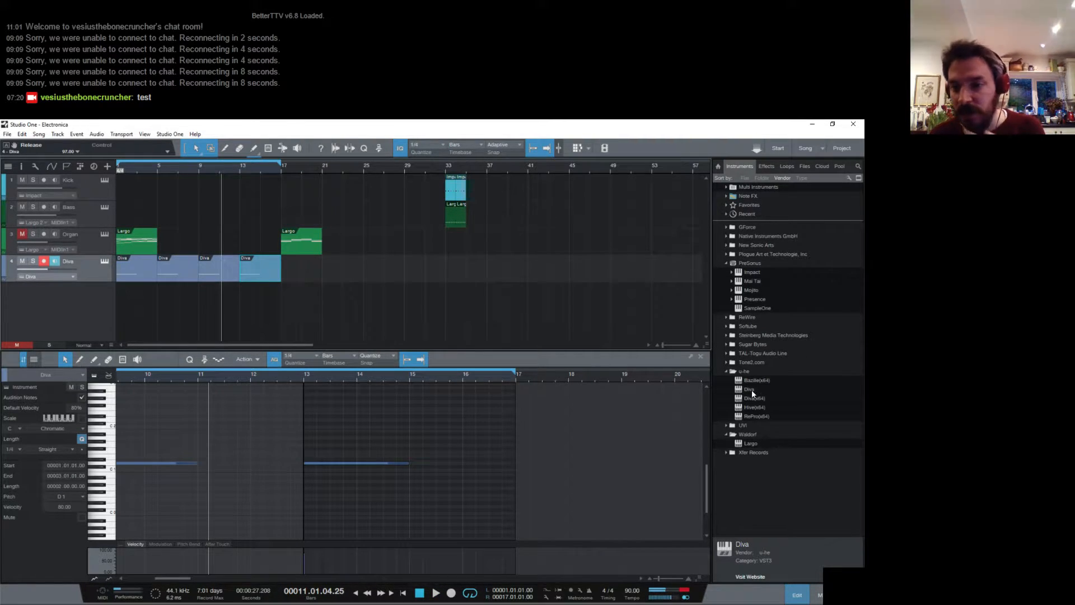
- Add a second Diva instrument on a new track and draw an empty one-bar clip at bar 9 on it
left_click_drag(750, 389, 224, 317)
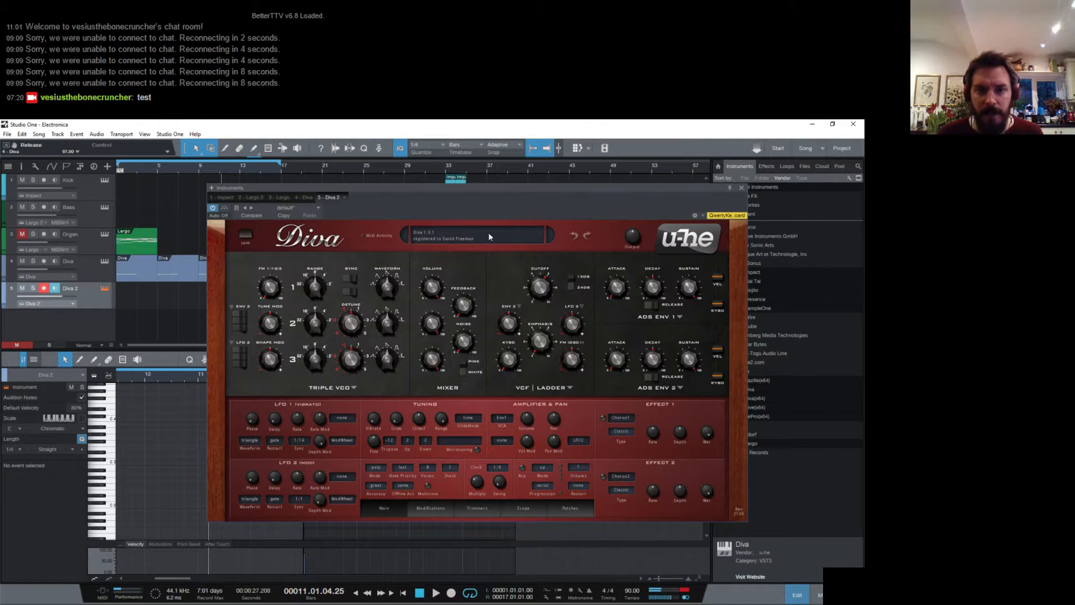
left_click(742, 188)
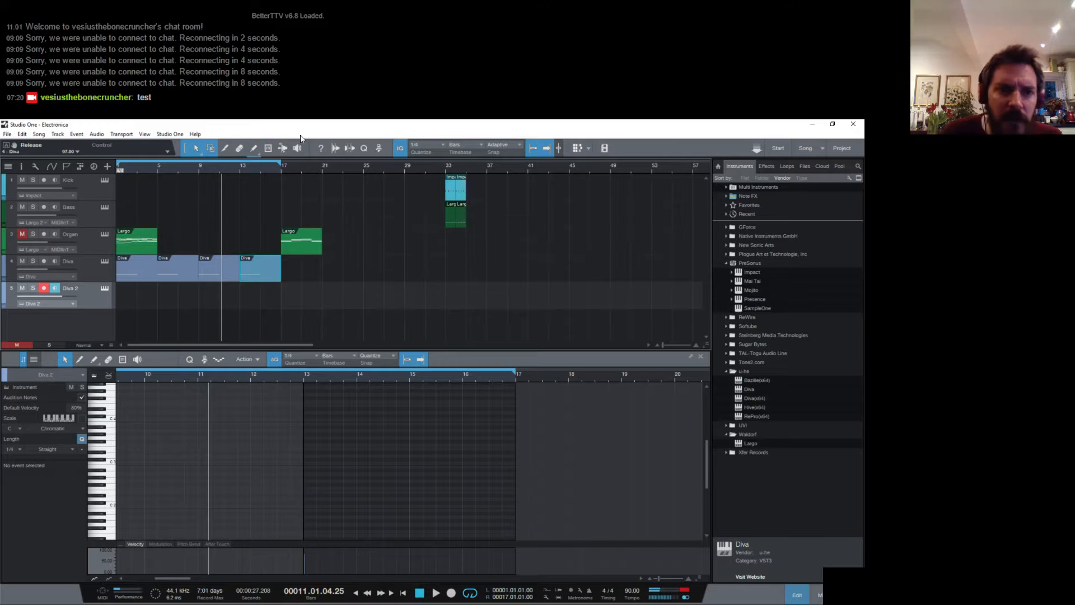
left_click(252, 149)
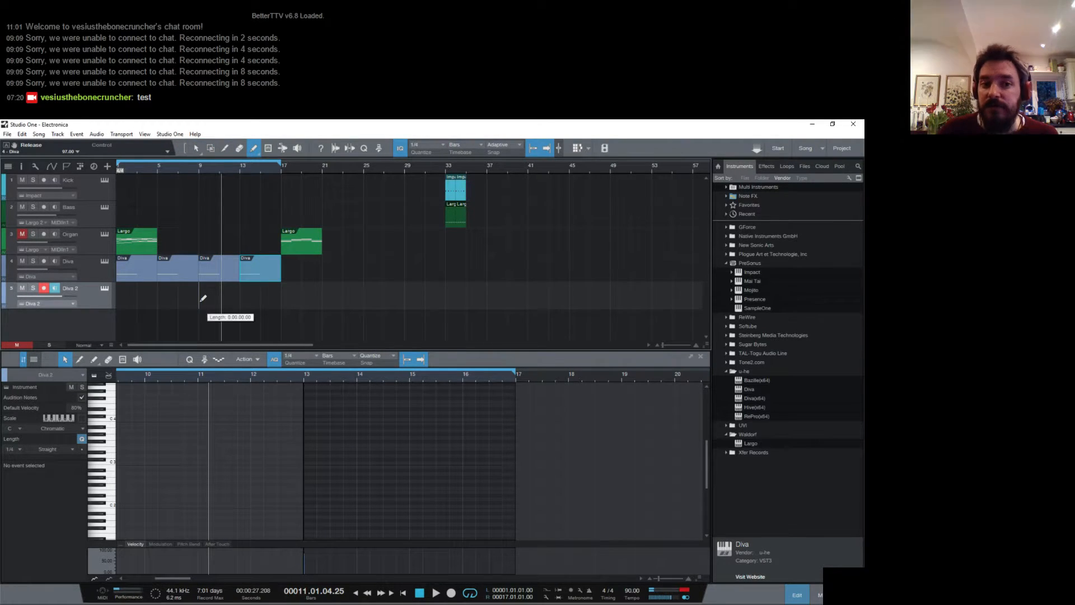
left_click_drag(207, 297, 211, 297)
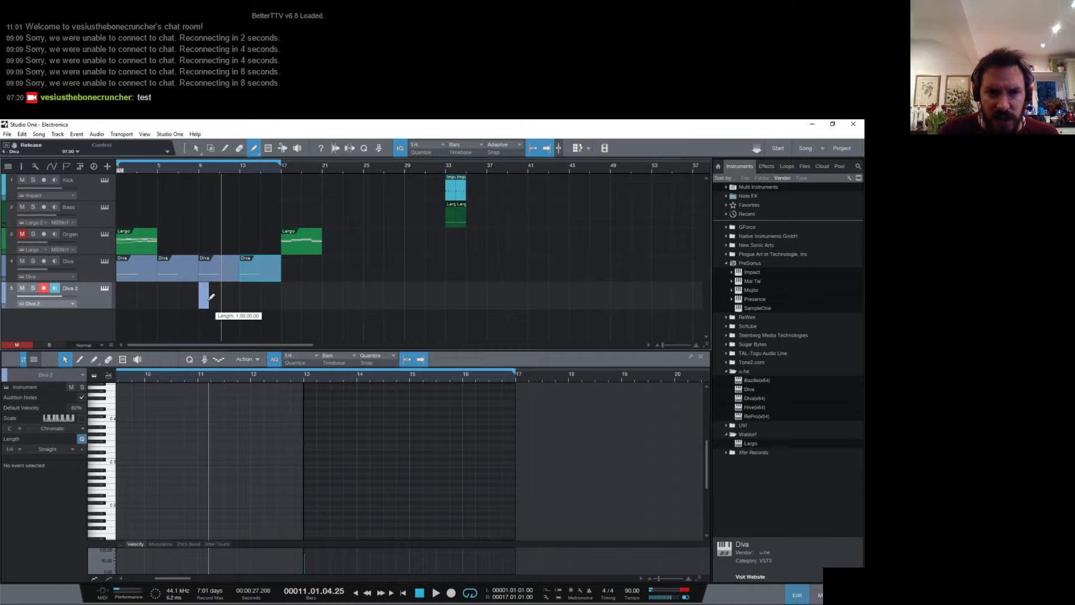
left_click(193, 148)
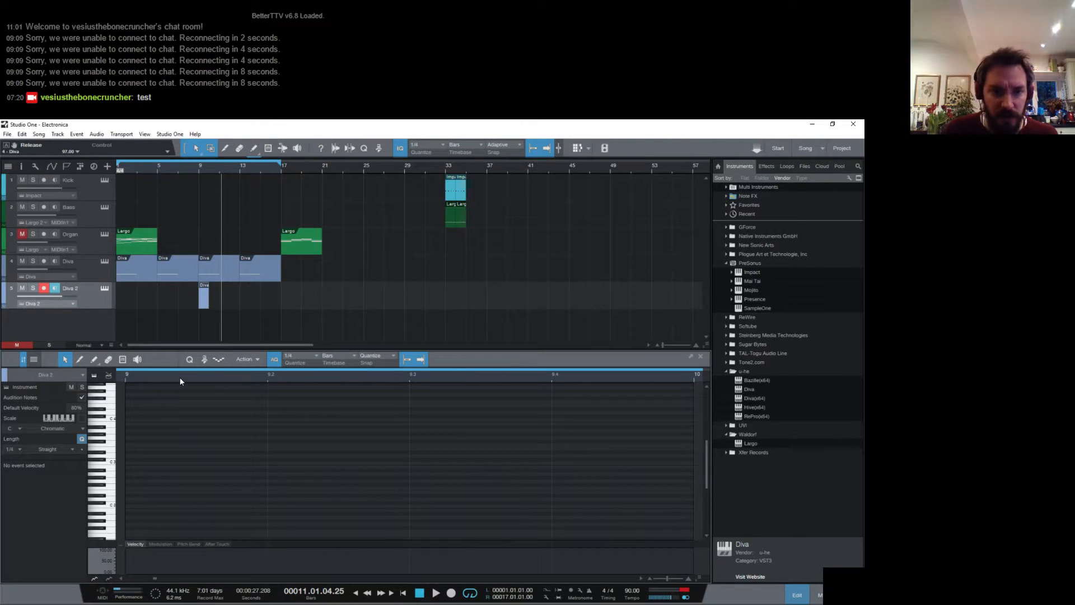
- Set the note editor's quantize value to 1/16 for the new Diva 2 clip
left_click_drag(181, 379, 192, 362)
left_click(314, 357)
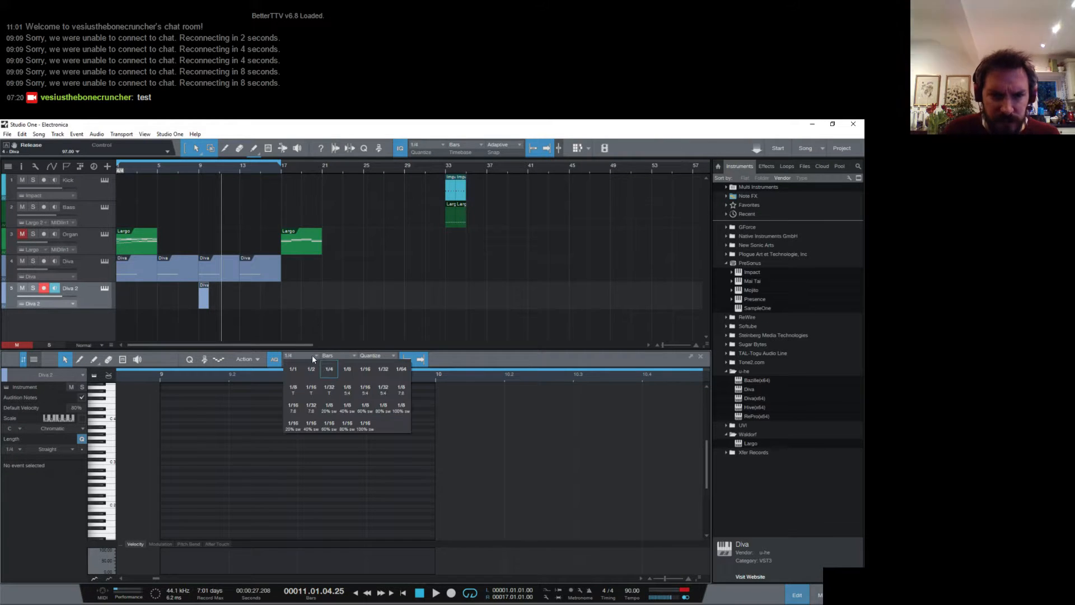
left_click(365, 370)
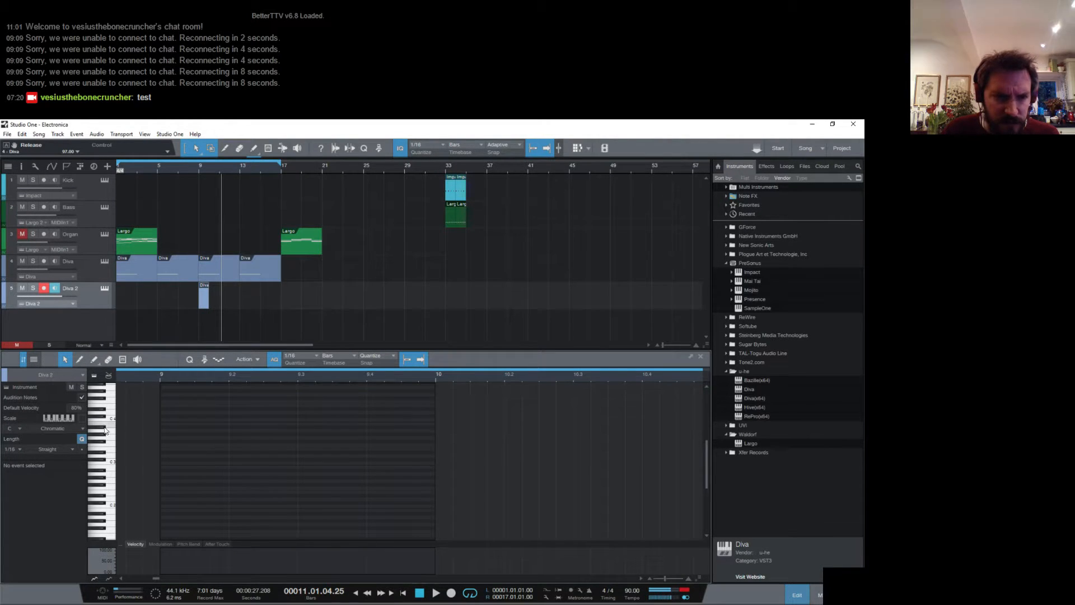
scroll(109, 422, "up", 3)
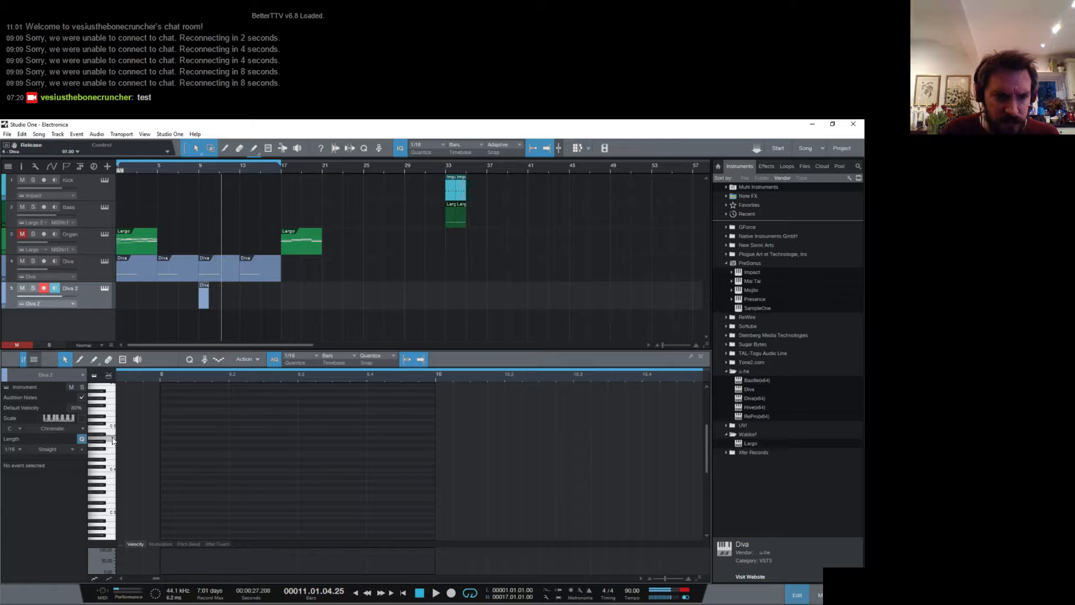
scroll(116, 449, "down", 1)
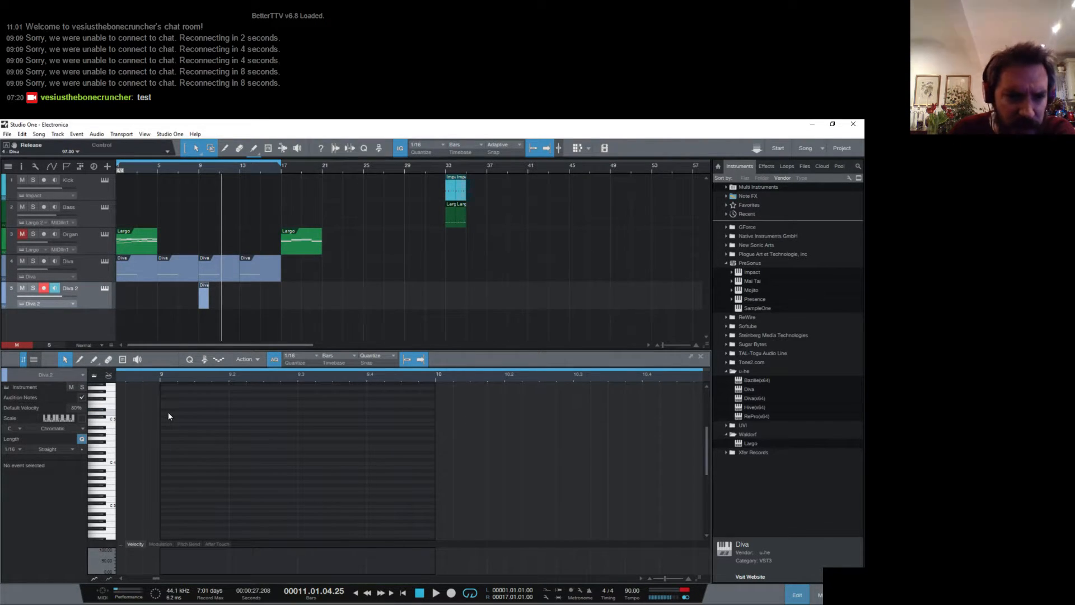
- Draw a D5, A4, D5, C5, B4, A4 phrase from bar 9, with the first and last notes two sixteenths long and the others one
left_click(92, 361)
left_click_drag(164, 413, 194, 414)
left_click(203, 431)
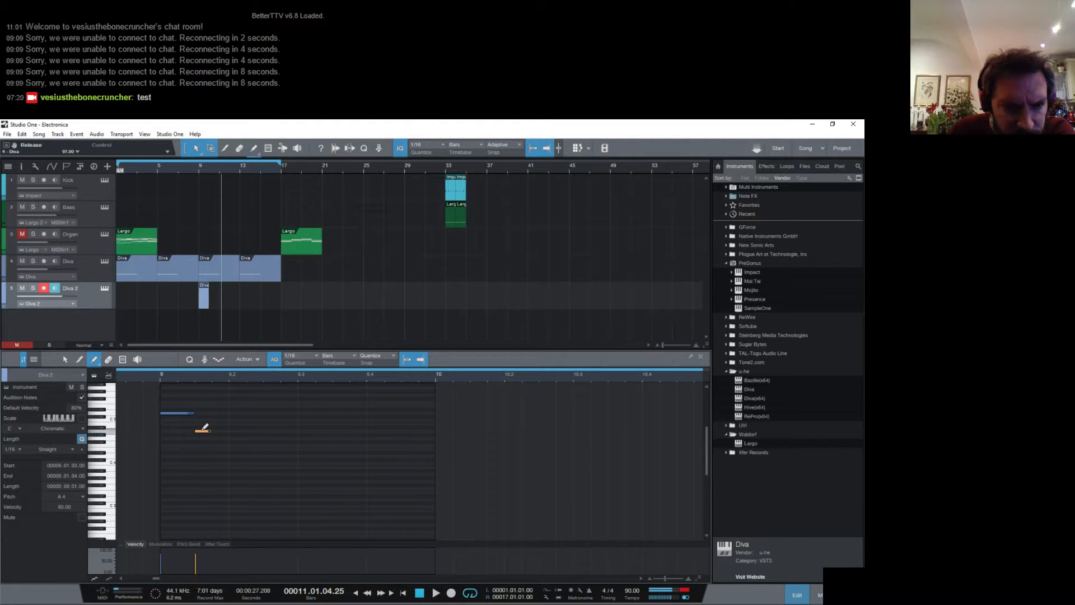
left_click(219, 413)
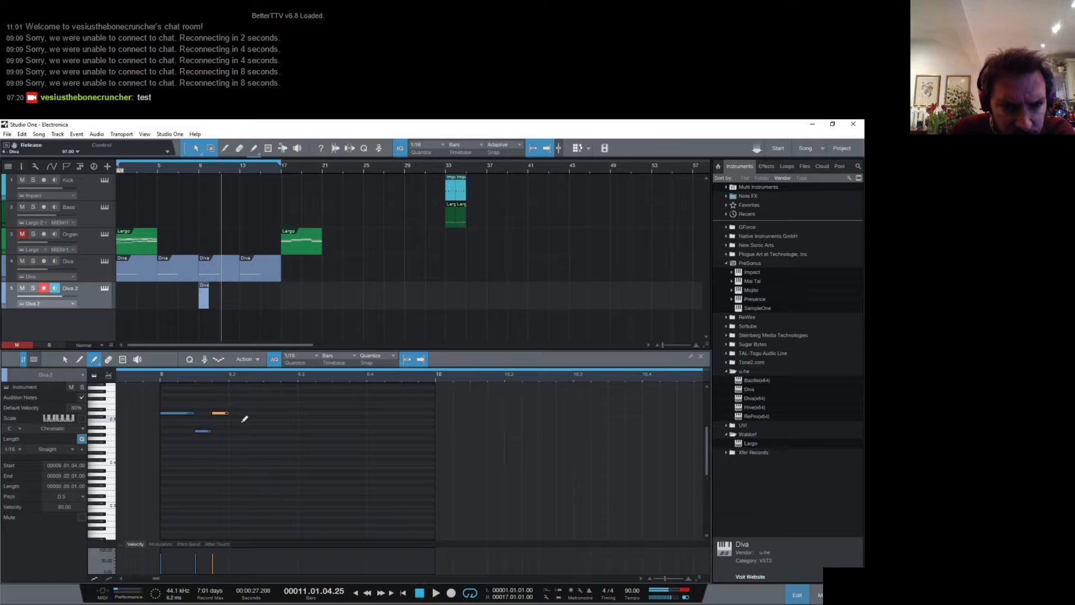
left_click(235, 420)
left_click(251, 420)
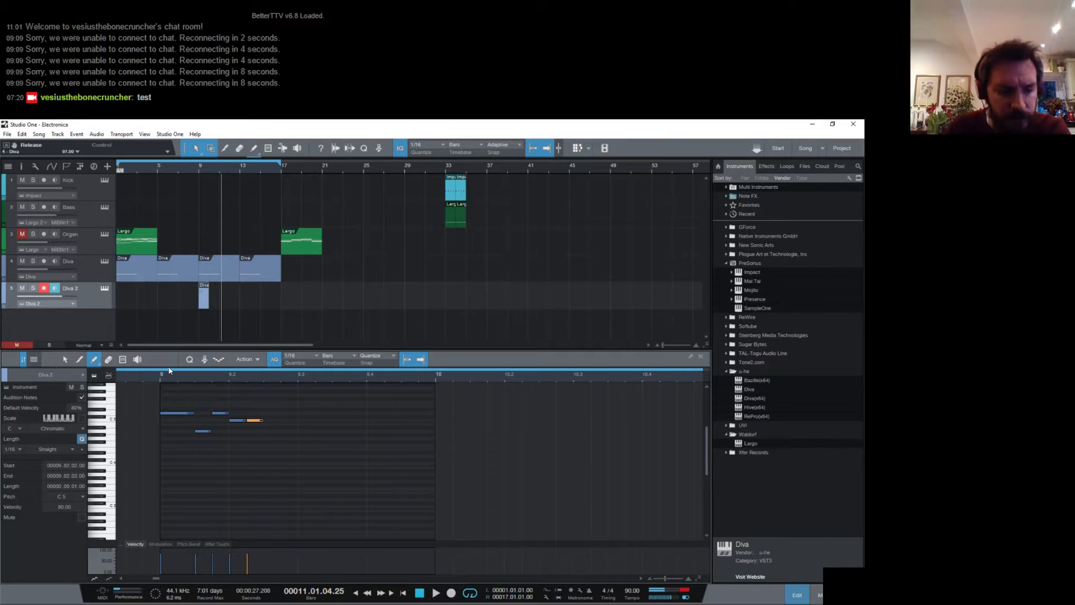
key("ctrl+z")
left_click(255, 424)
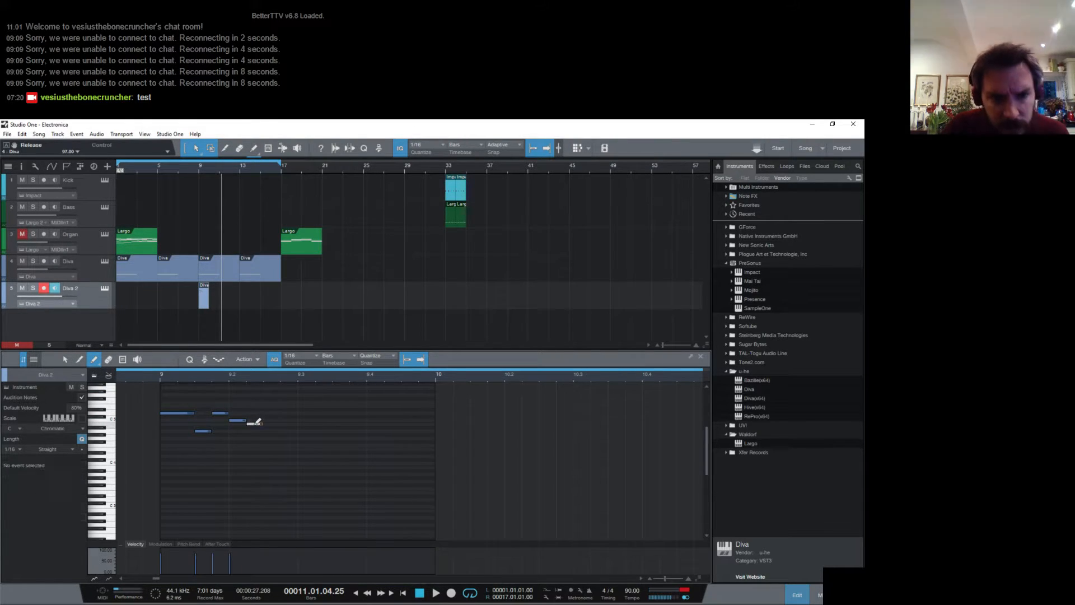
left_click_drag(265, 431, 306, 428)
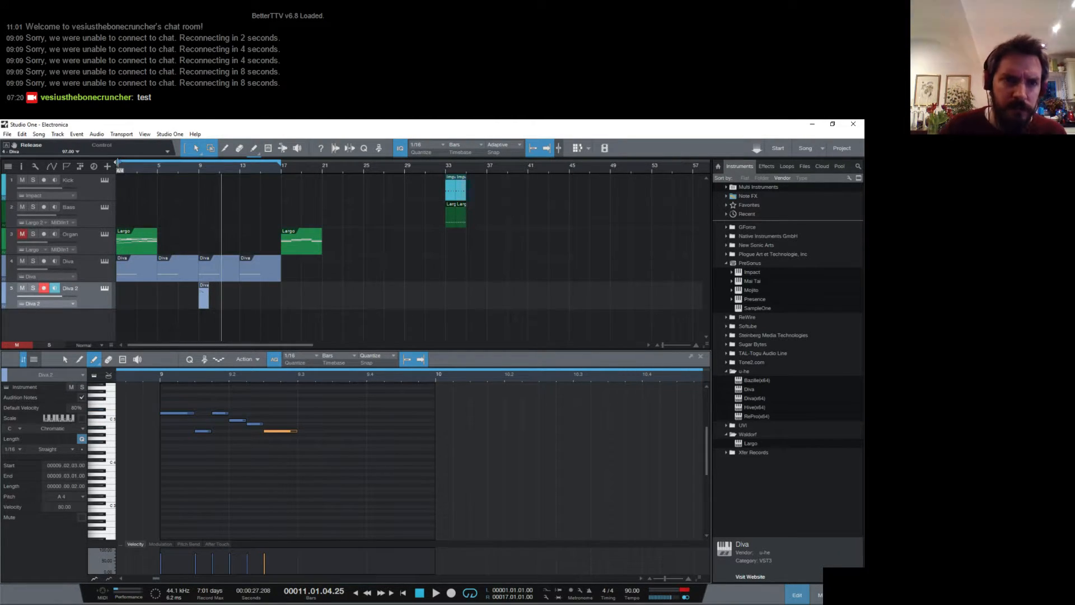
- Move the loop start to bar 9 and play back the new Diva 2 phrase
left_click_drag(119, 164, 200, 164)
key("space")
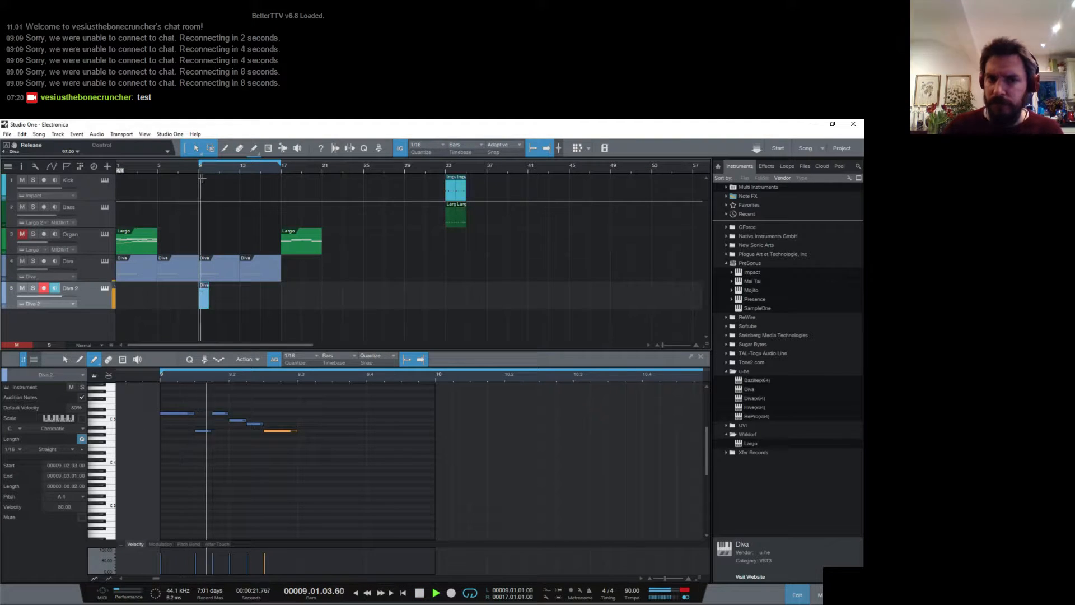
key("space")
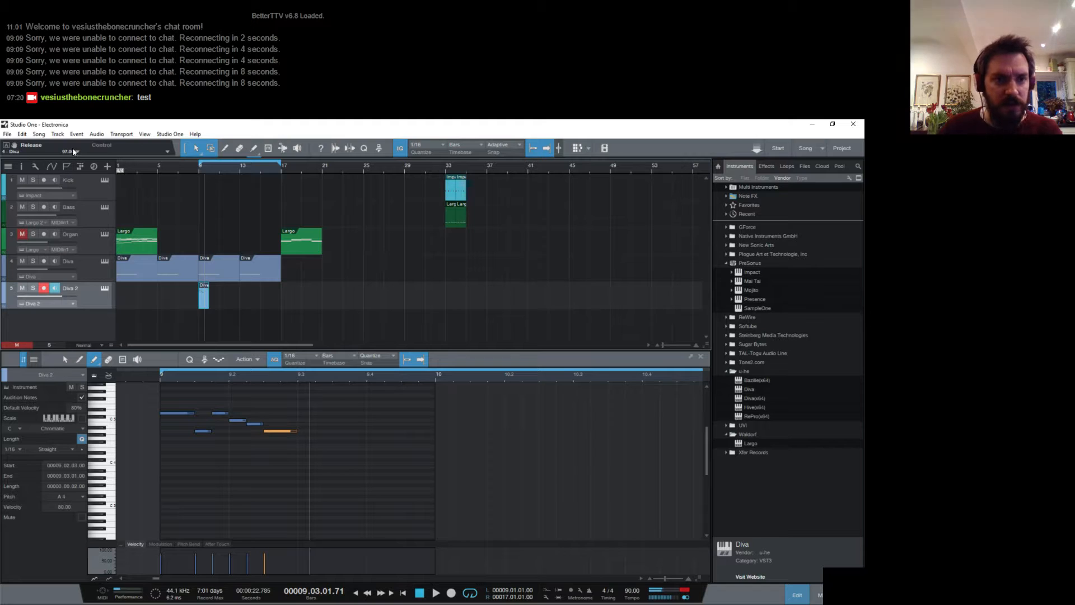
left_click(200, 148)
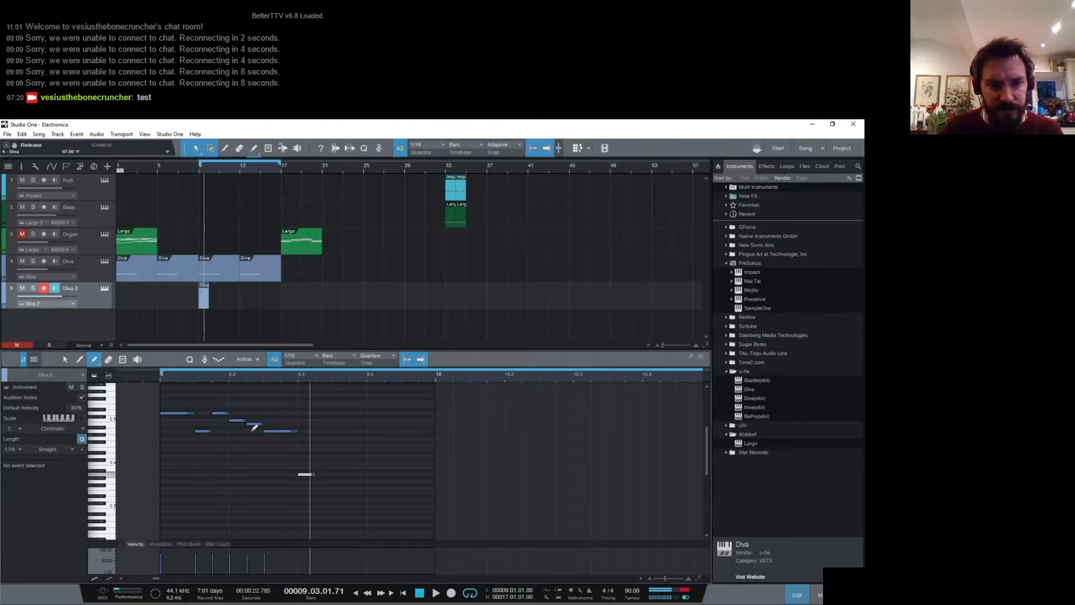
left_click(305, 474)
key("ctrl+z")
left_click(63, 361)
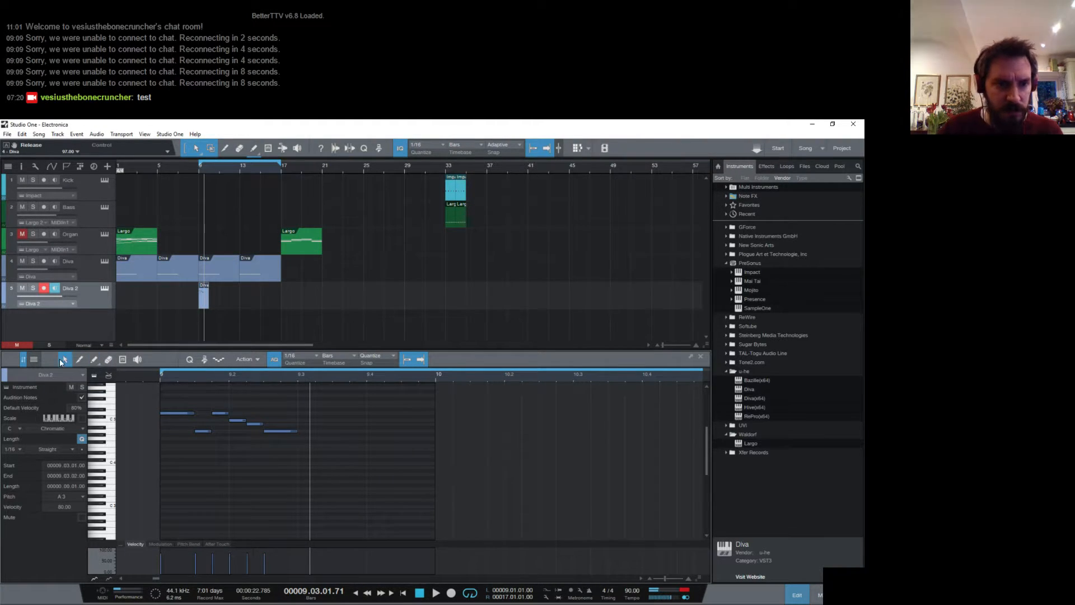
- Stretch the Diva 2 clip's notes to half tempo and play back the slower phrase
right_click(205, 306)
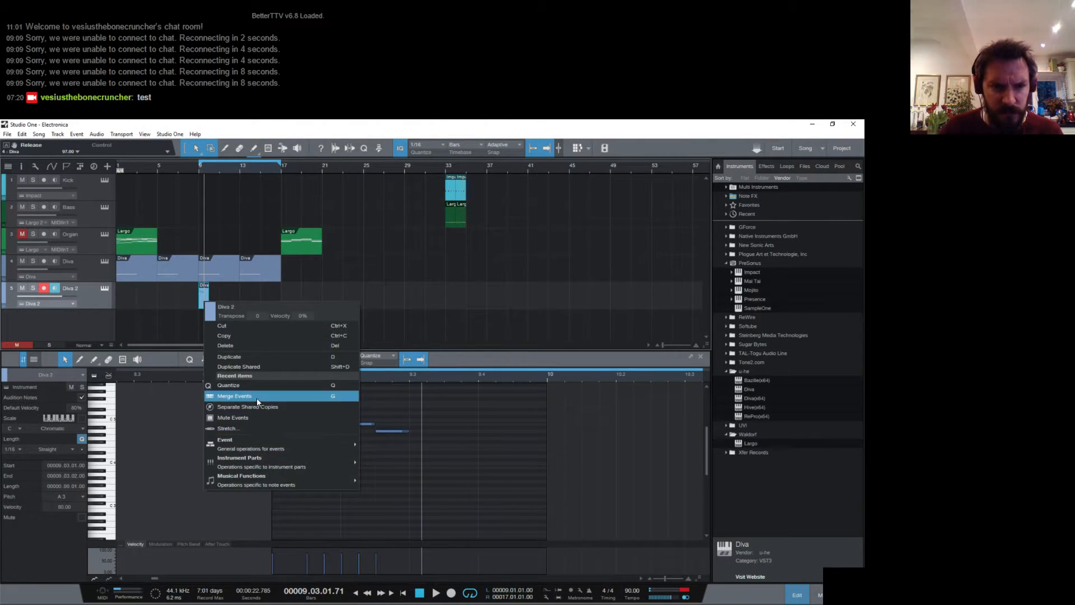
mouse_move(270, 446)
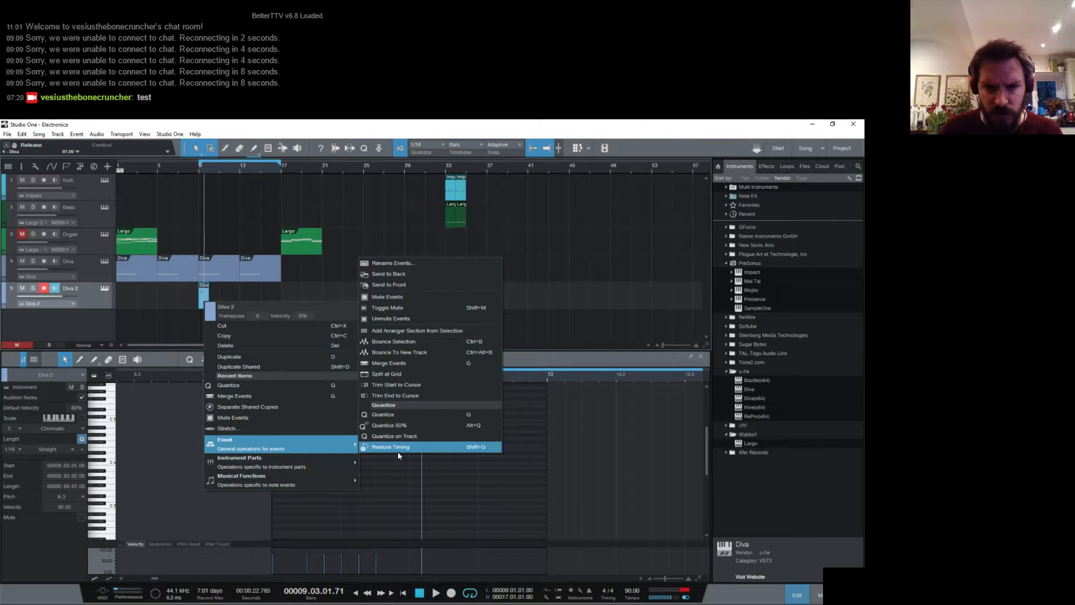
mouse_move(305, 485)
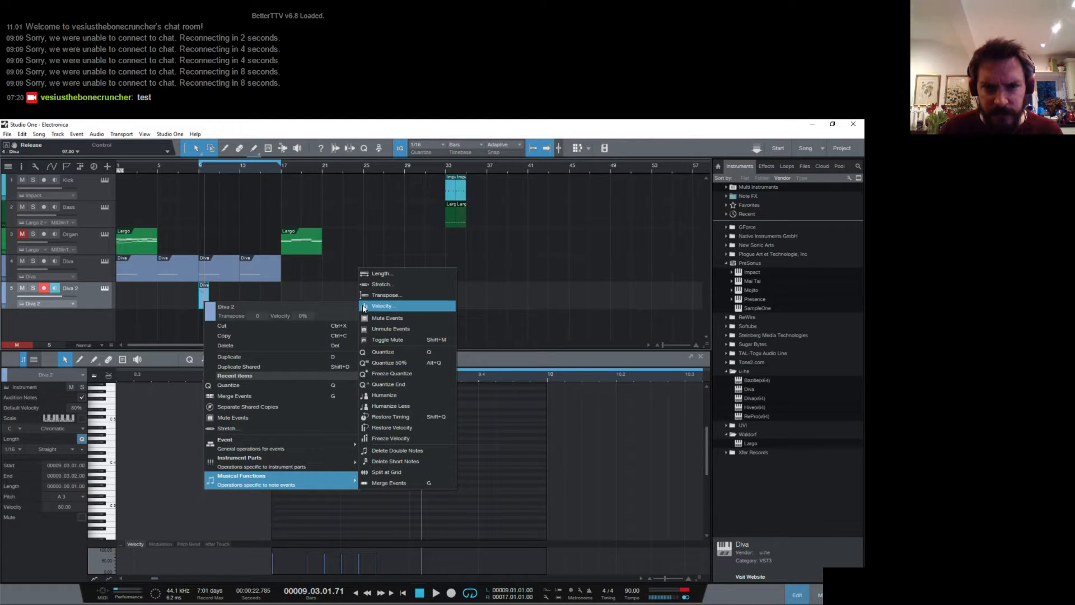
left_click(382, 284)
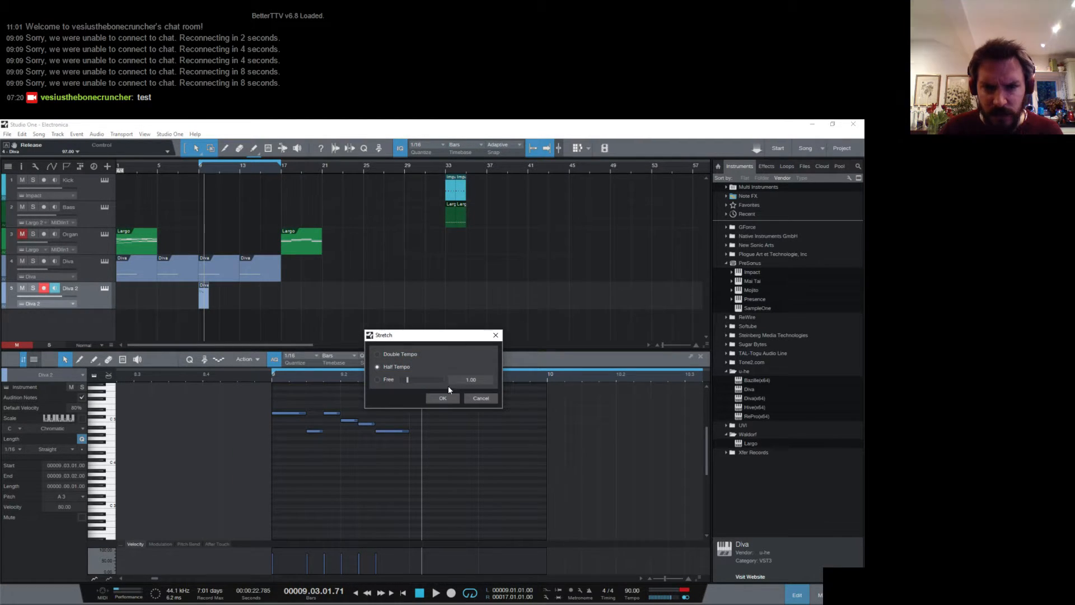
left_click(441, 401)
key("space")
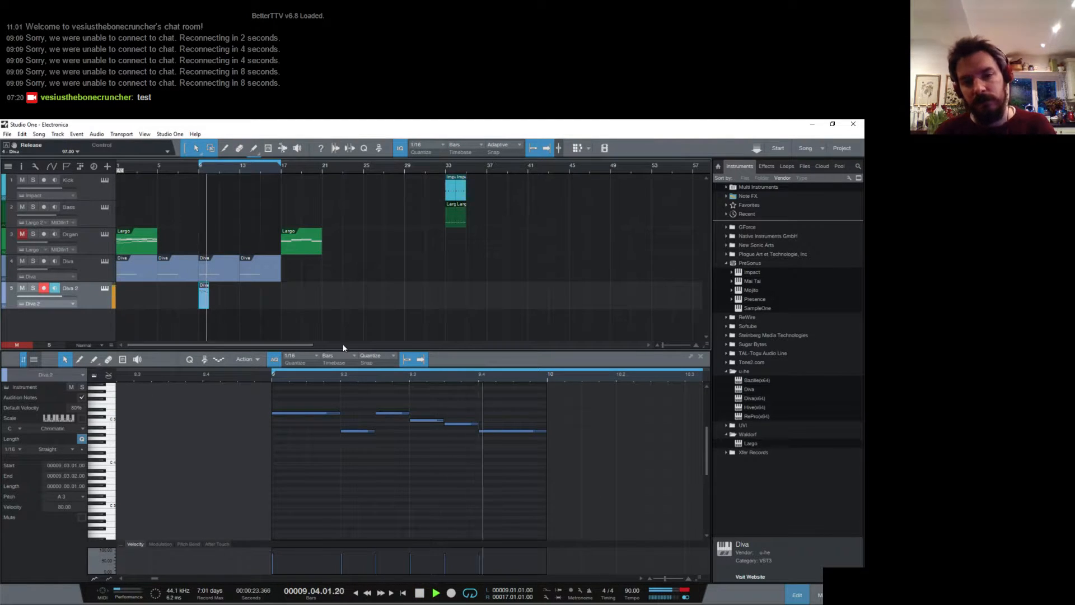
key("space")
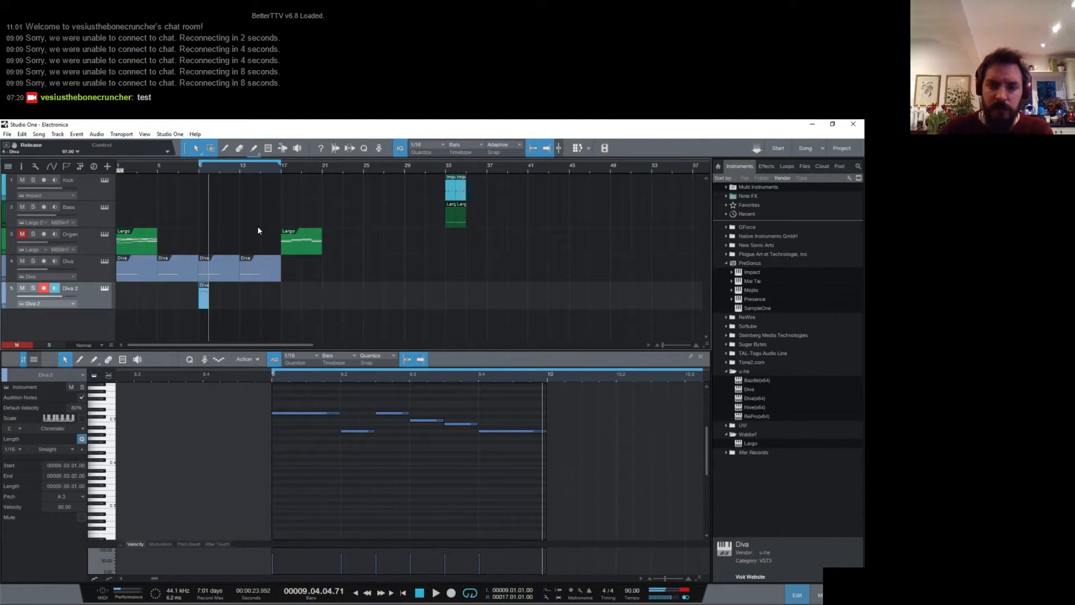
key("space")
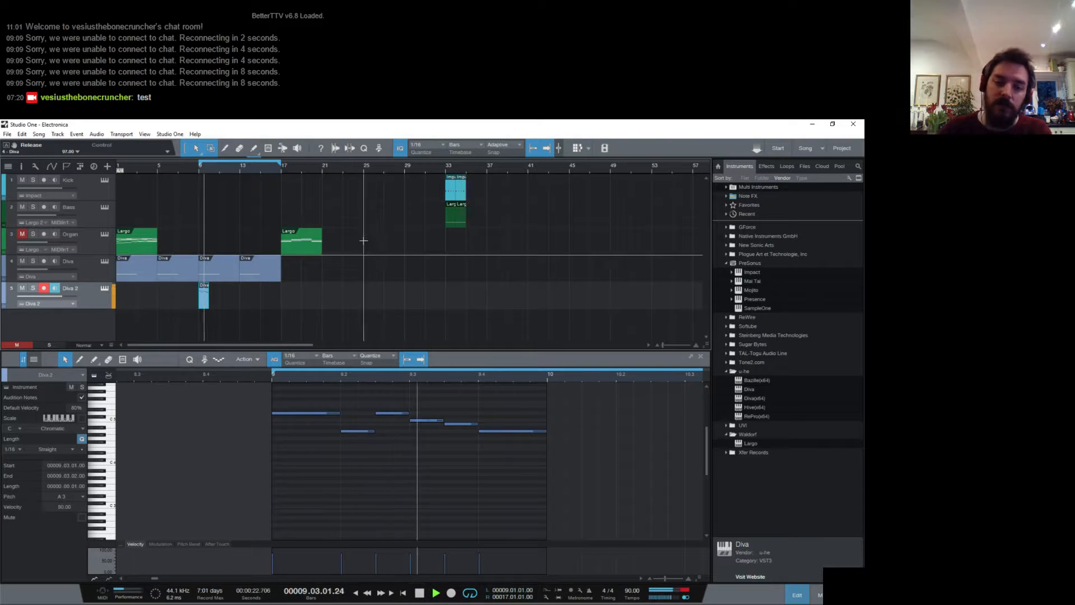
key("space")
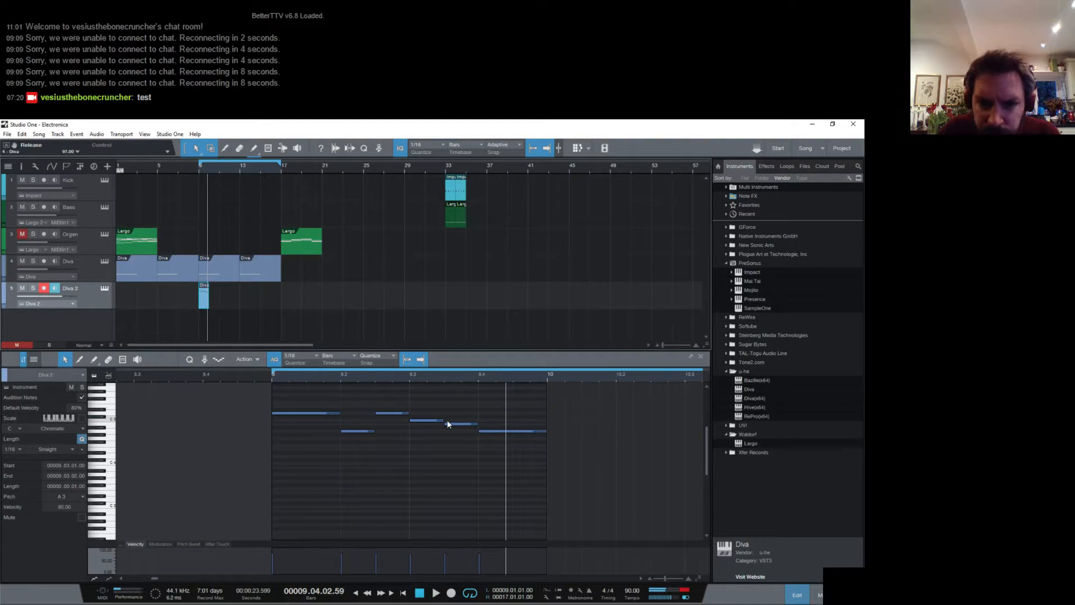
- Lengthen the C5 note to three sixteenths, shortening the following B4 to one sixteenth, and play back the phrase
left_click_drag(443, 421, 461, 421)
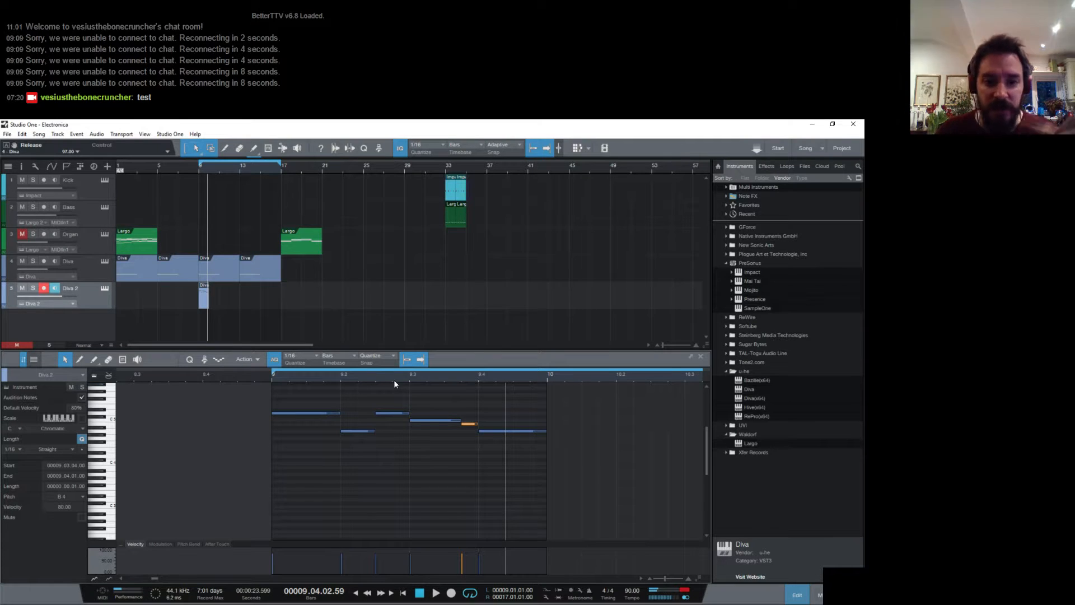
key("space")
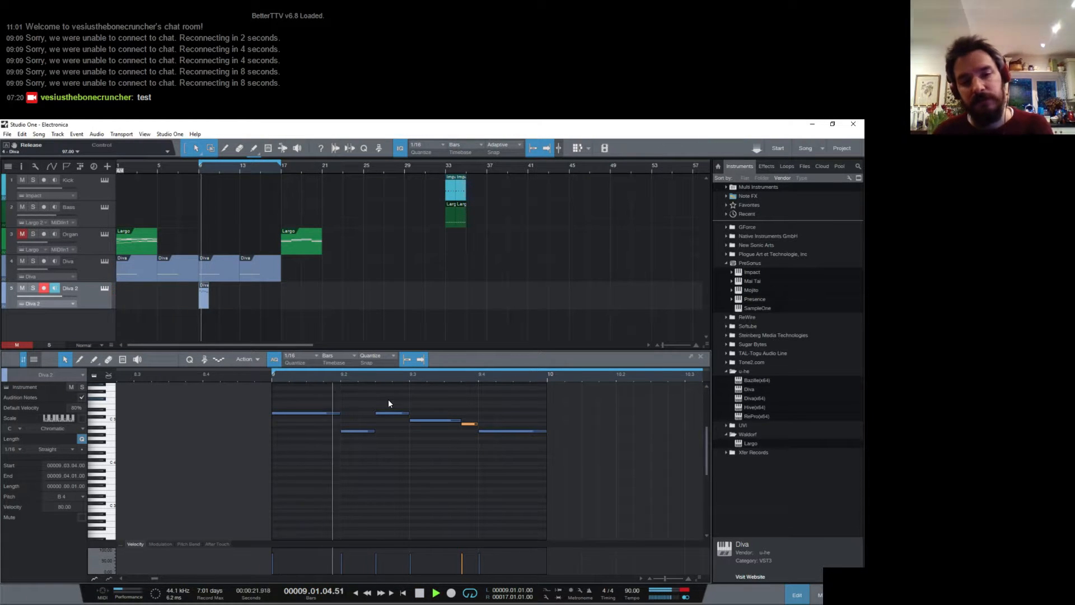
key("space")
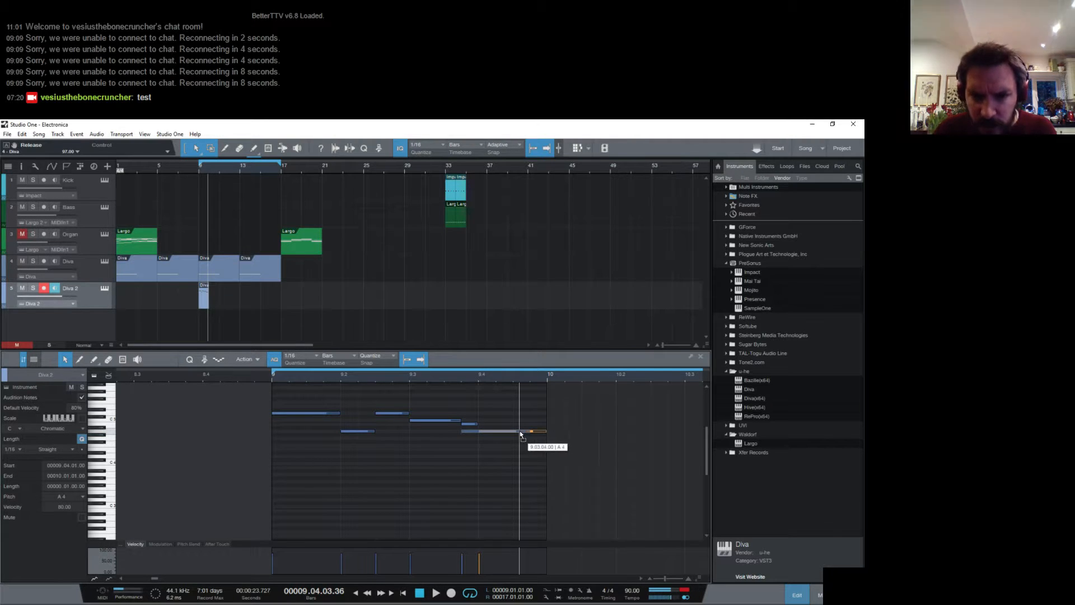
- Shorten the final A4 to two sixteenths and add a two-sixteenth G4 after it to fill bar 9
left_click(544, 432)
left_click_drag(547, 432, 519, 438)
double_click(519, 438)
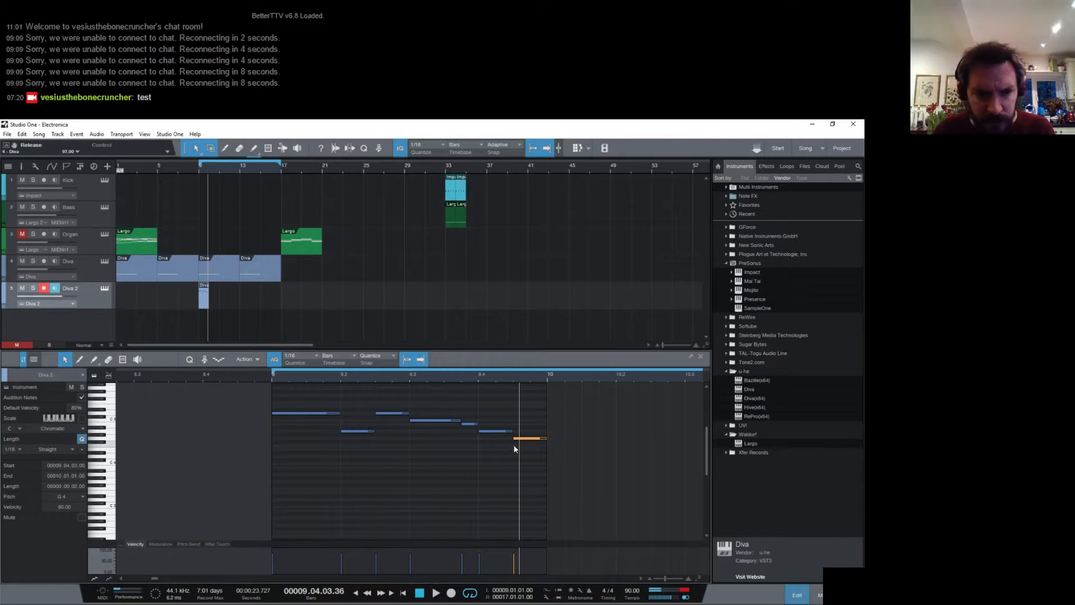
left_click(111, 447)
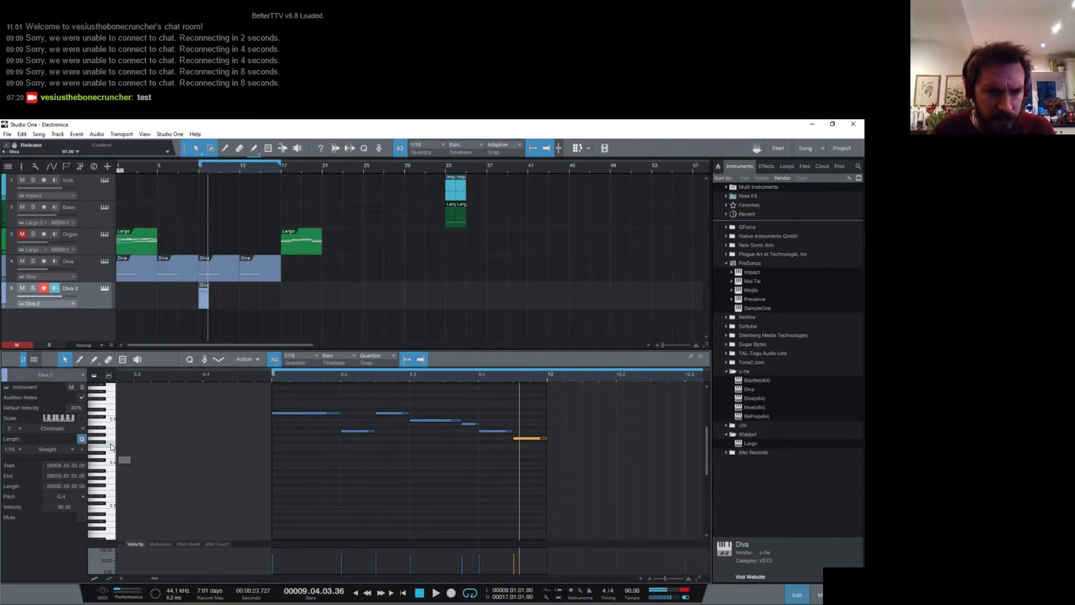
left_click(101, 445)
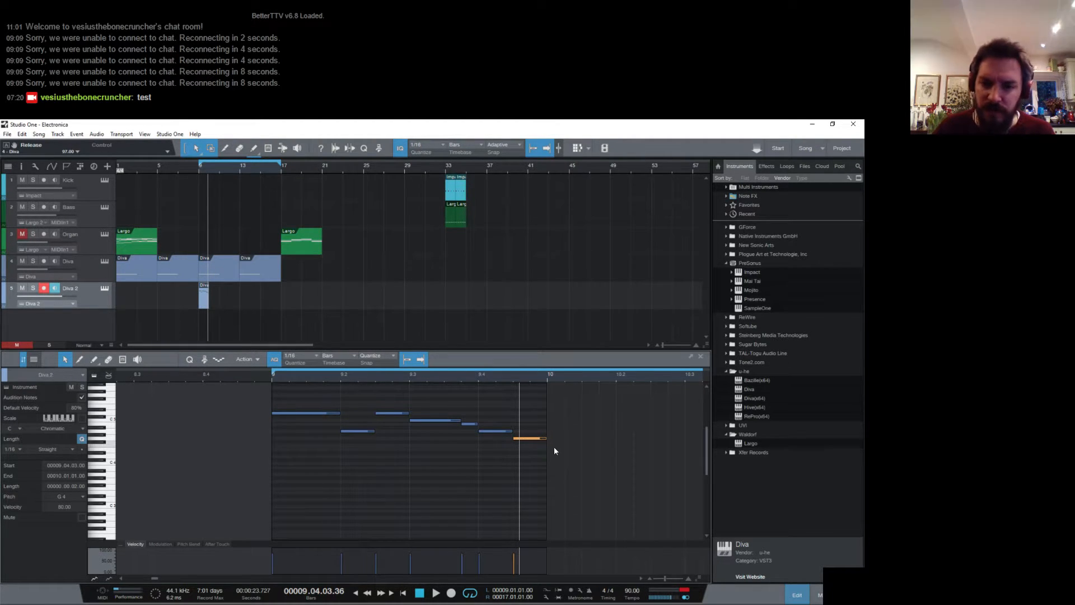
- Play back the extended Diva 2 phrase from the start of bar 9
left_click(268, 372)
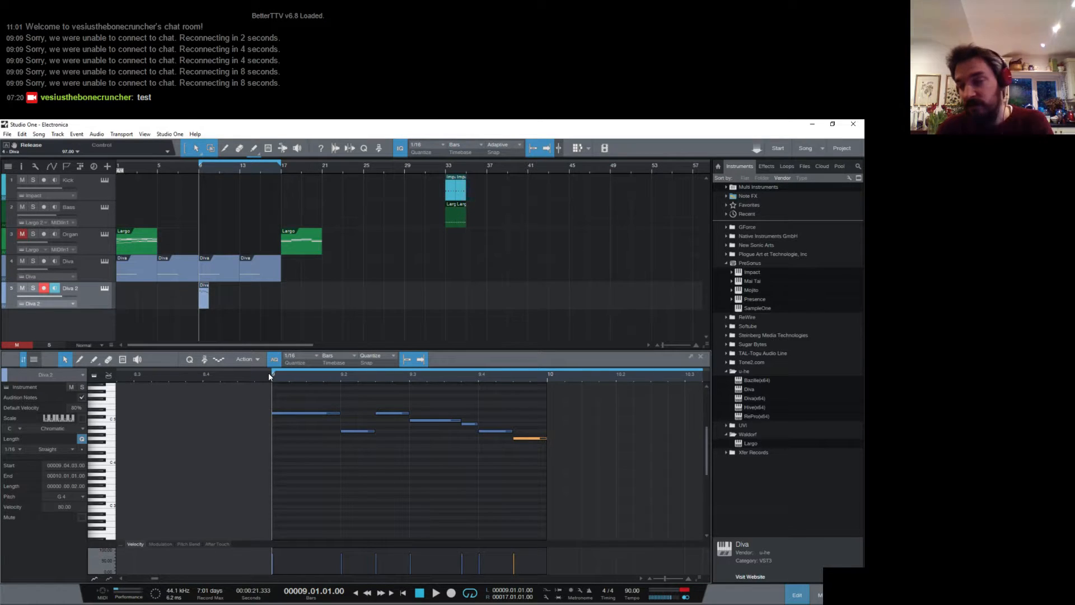
key("space")
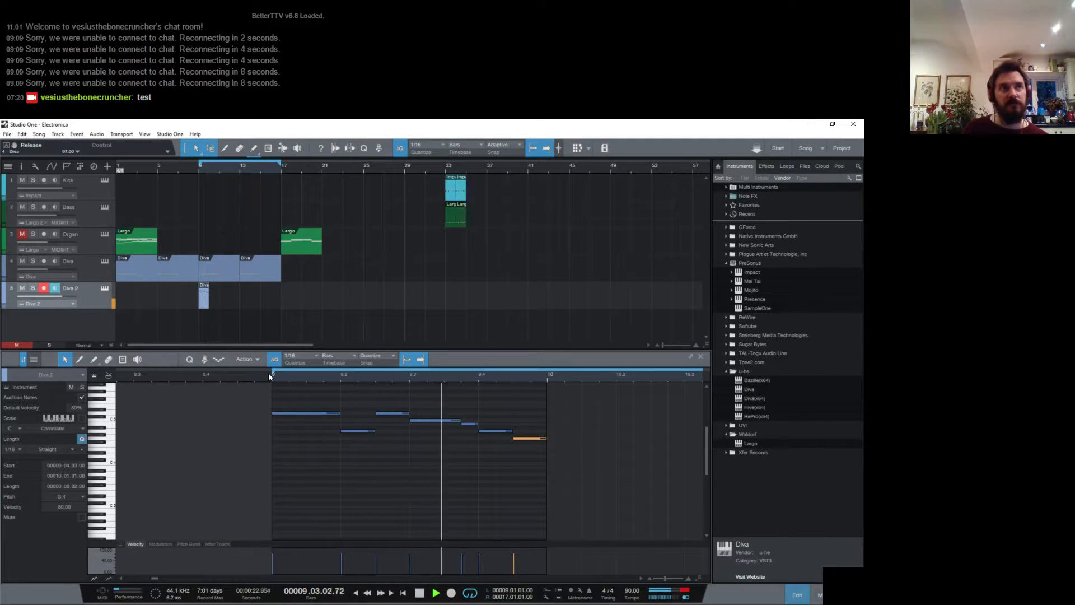
key("space")
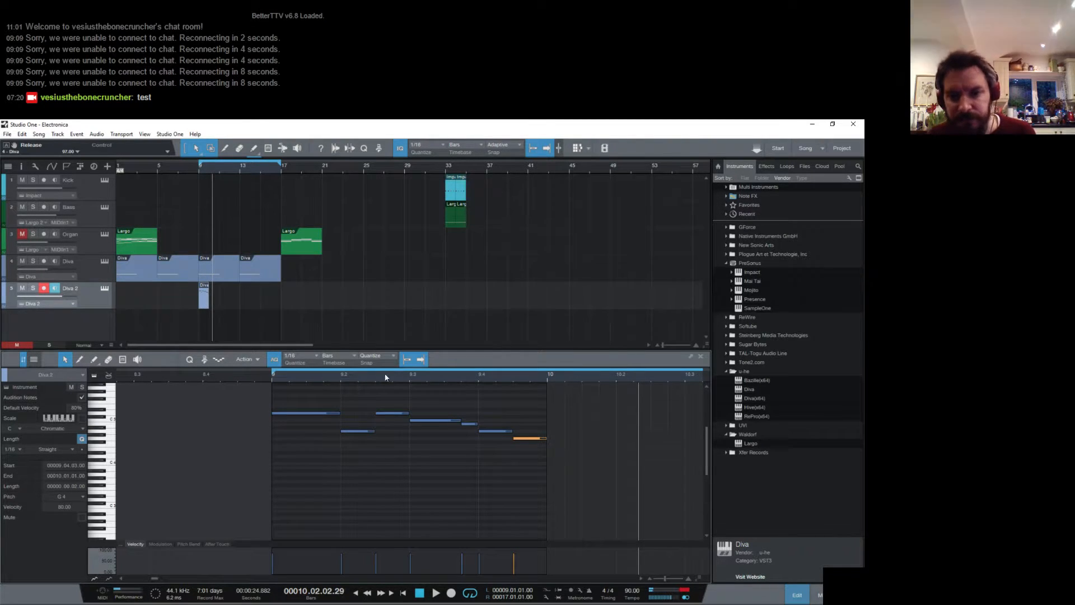
key("space")
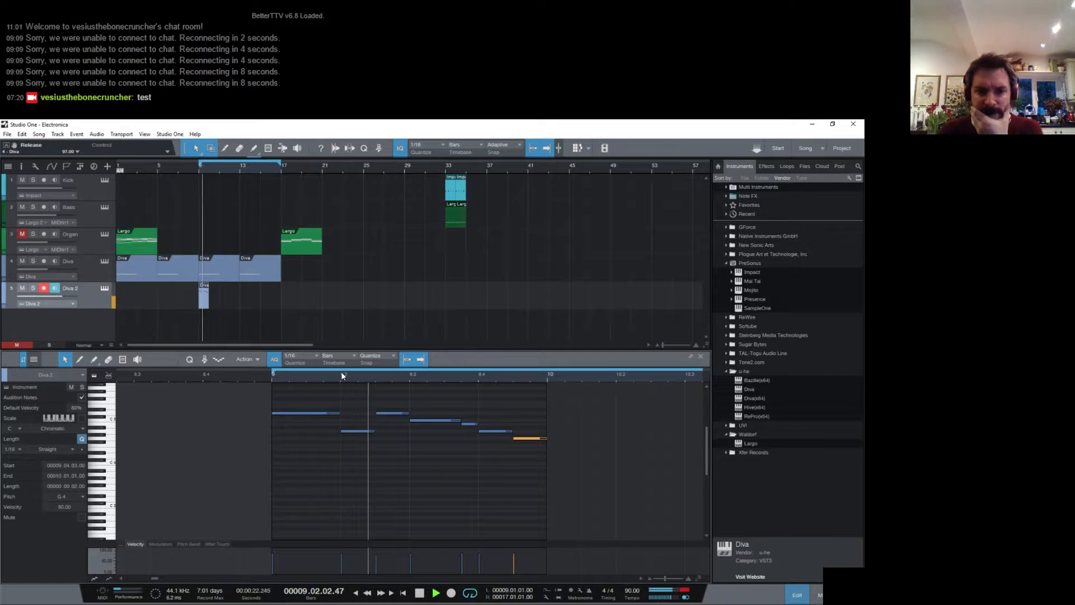
key("space")
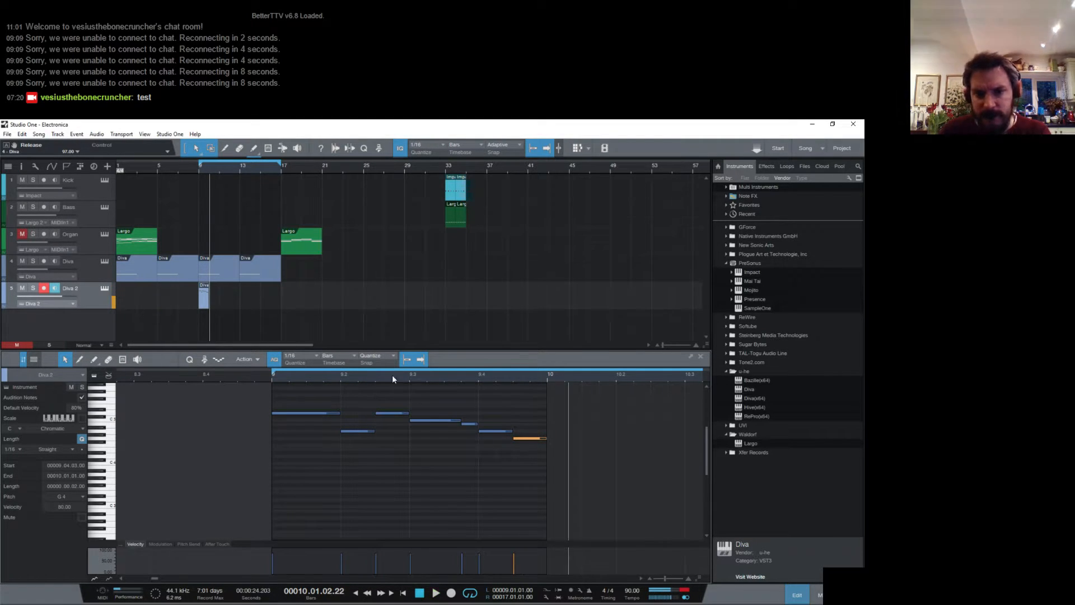
- Duplicate the Diva 2 clip to bar 10 and change the copy's first note to a two-sixteenth F4
key("d")
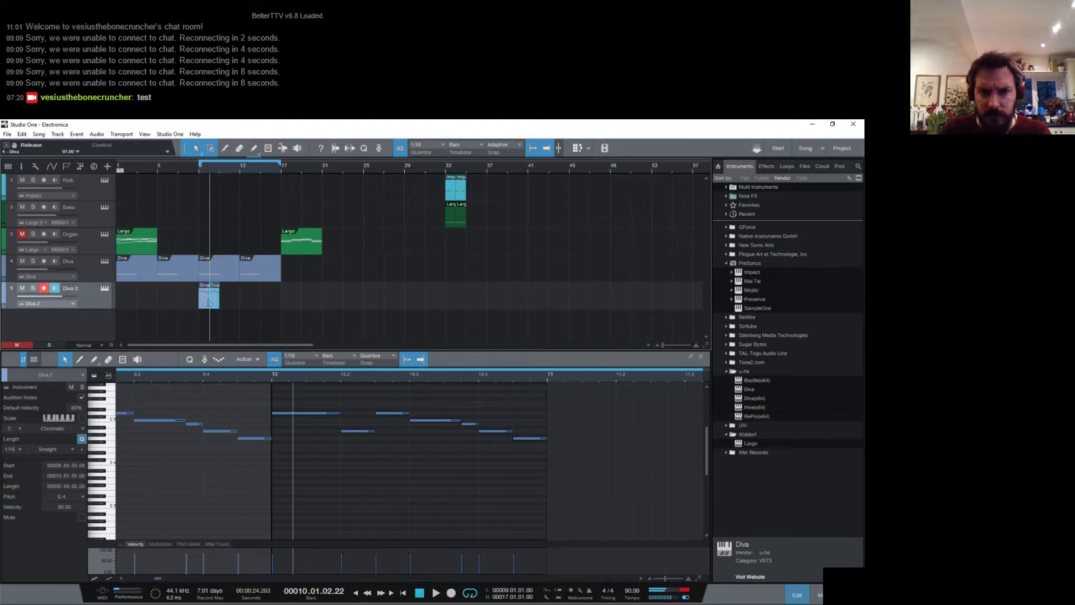
left_click_drag(280, 413, 290, 446)
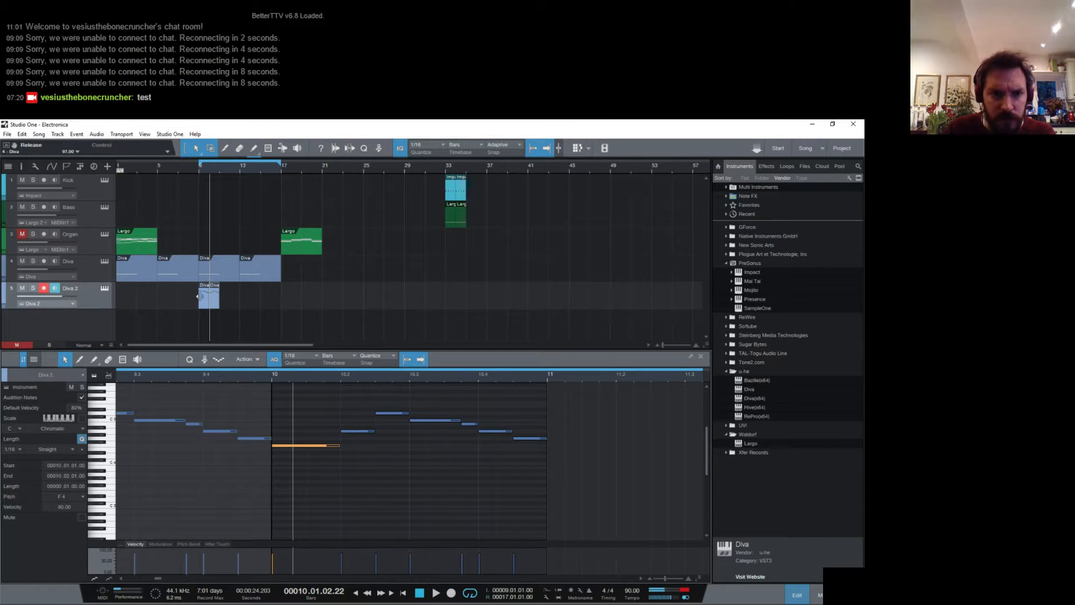
left_click(93, 360)
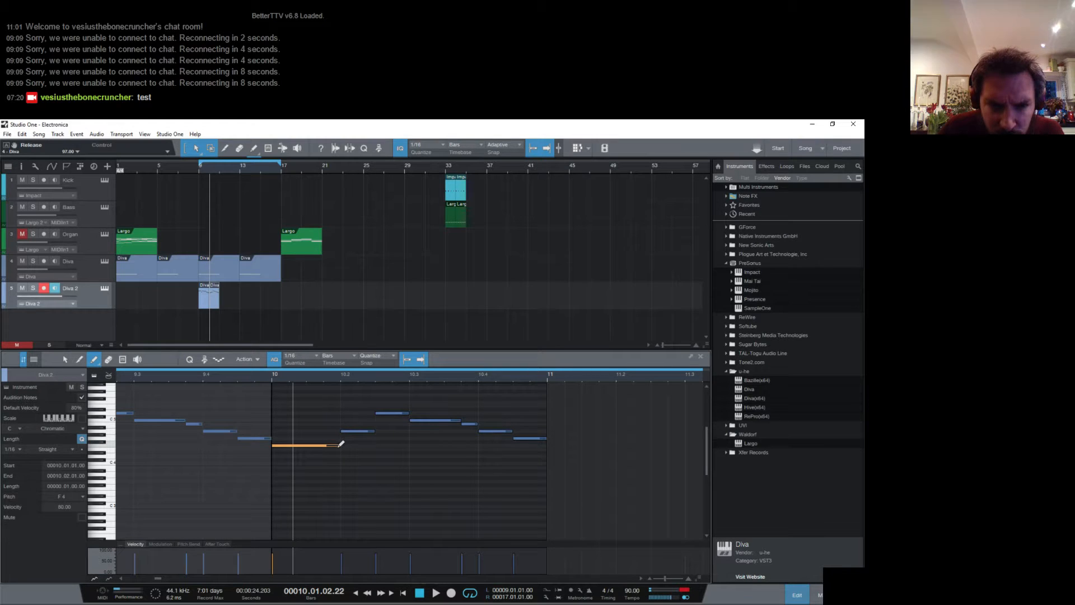
left_click_drag(339, 445, 307, 446)
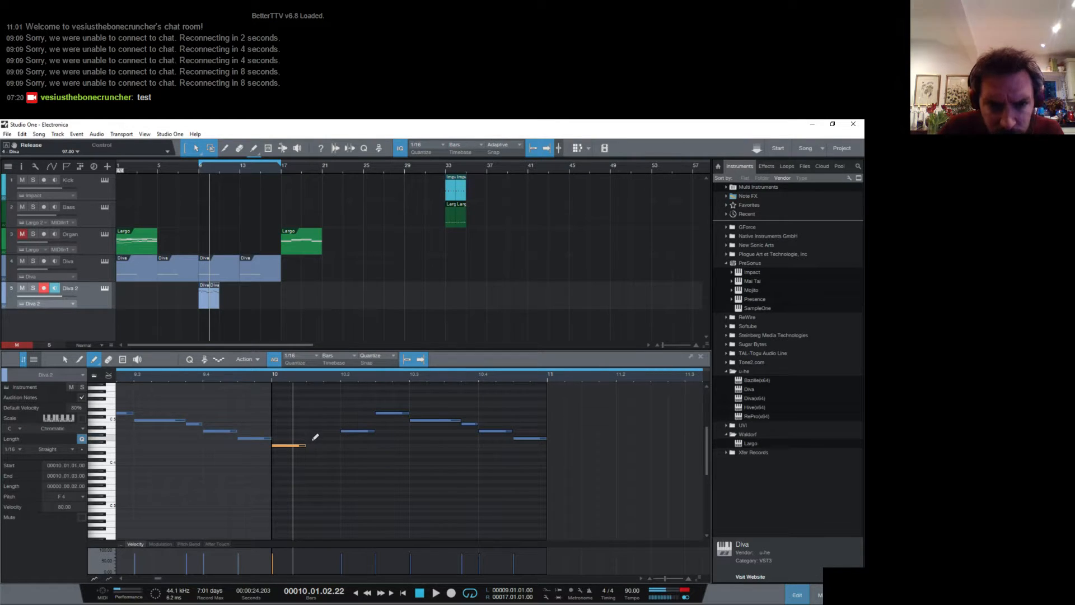
- Add one-sixteenth G4 and A4 notes after the F4 in bar 10 and play back from there
left_click(314, 437)
left_click(331, 431)
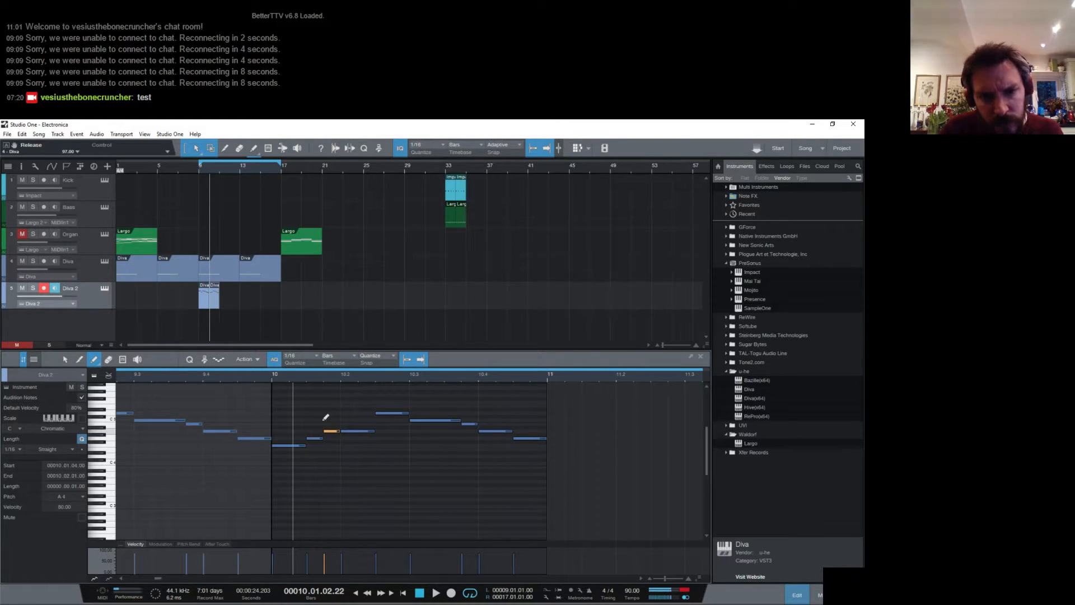
left_click(272, 376)
key("space")
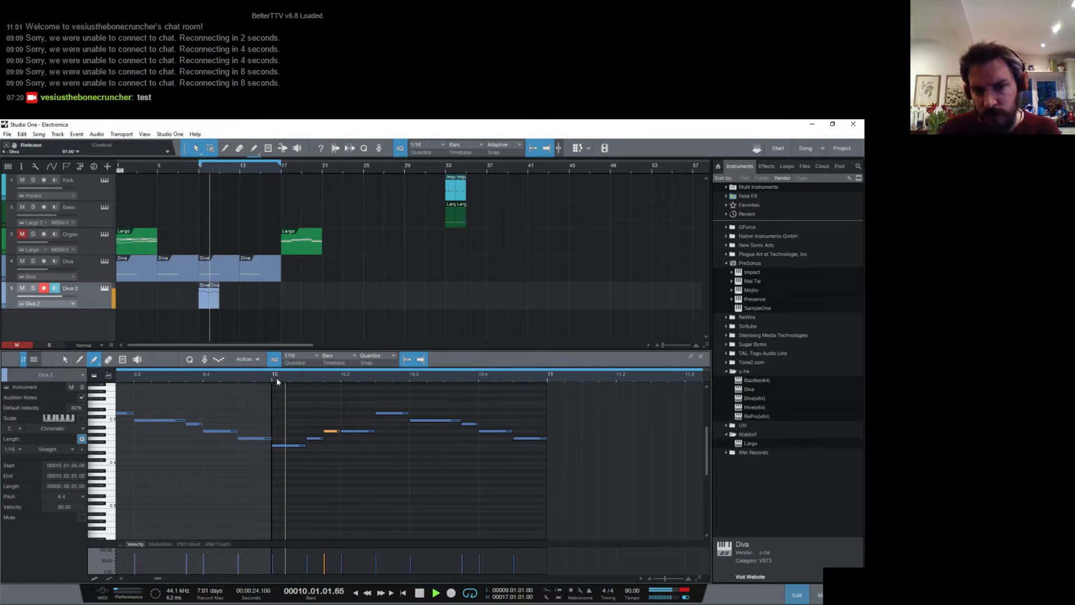
key("space")
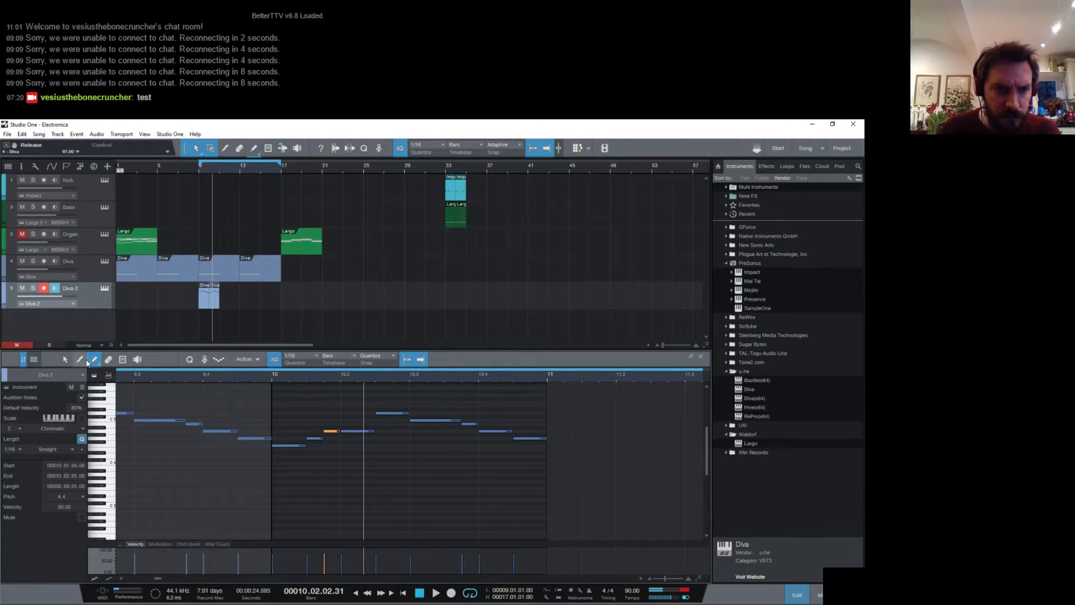
- Rework bar 10 from beat 2 onward into G4, C5, B4, A4, B4, G4, each two sixteenths long
left_click(65, 359)
left_click_drag(352, 432, 394, 420)
left_click_drag(460, 421, 491, 425)
left_click(539, 439)
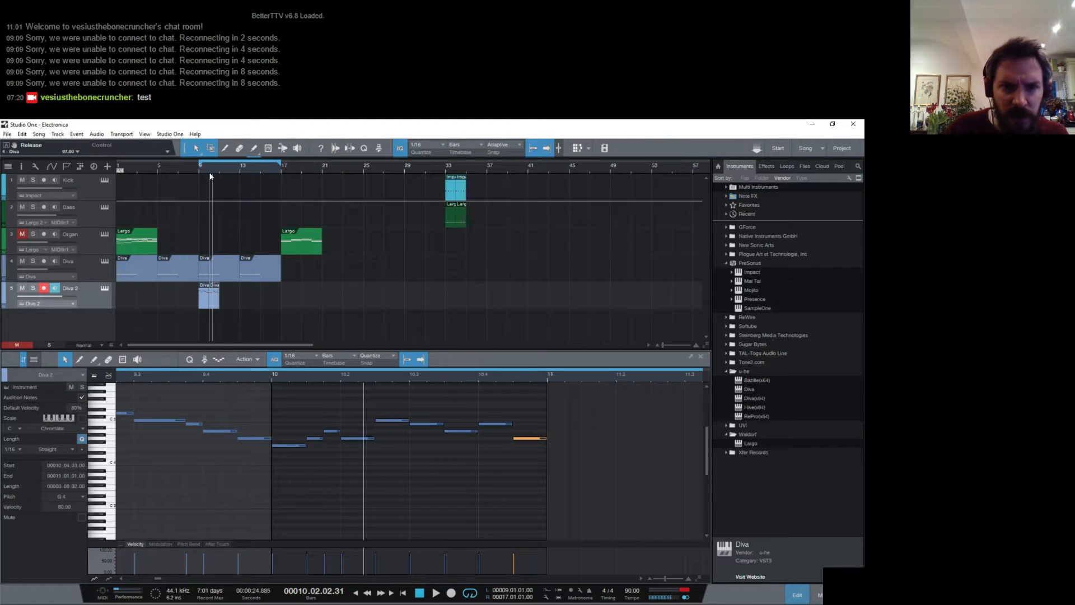
- Set the loop end to bar 11 and play back the two-bar Diva 2 phrase
left_click_drag(280, 163, 221, 190)
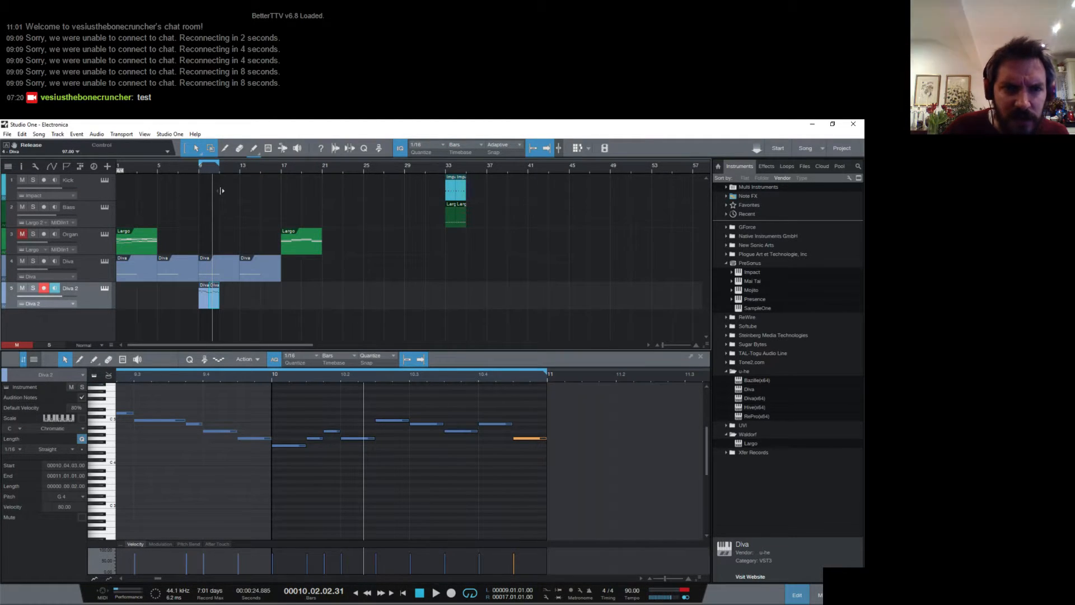
key("space")
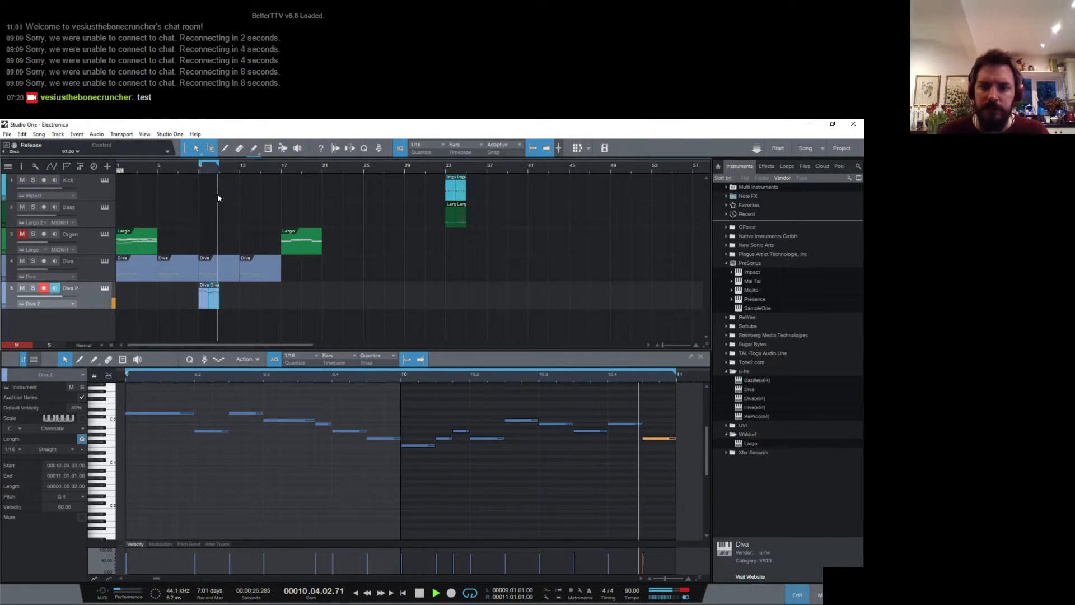
key("space")
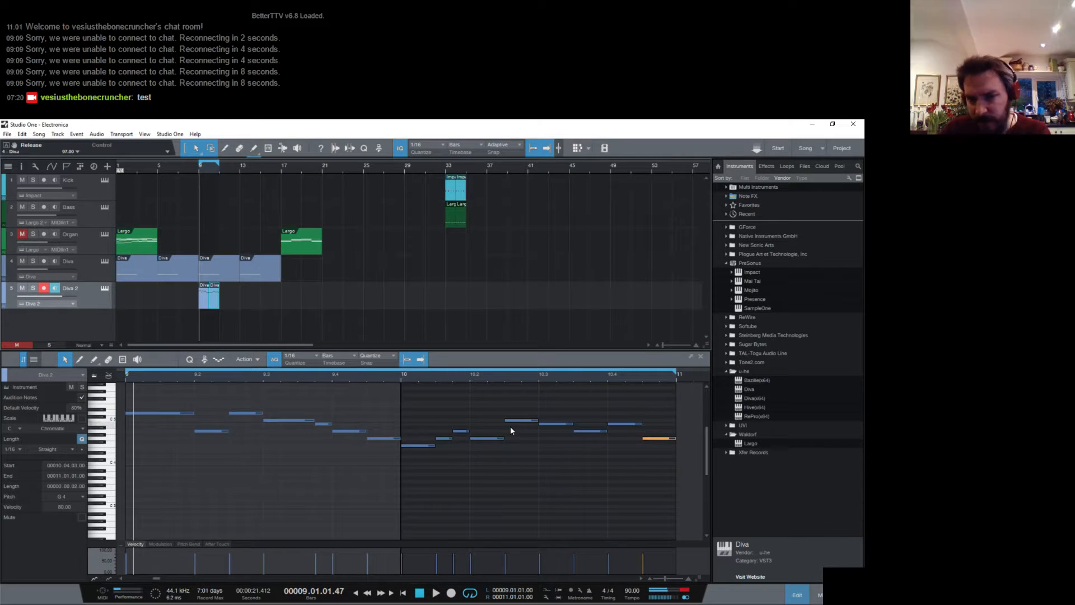
- Lower the G4 on beat 2 of bar 10 to F4 and play back the phrase
left_click(423, 445)
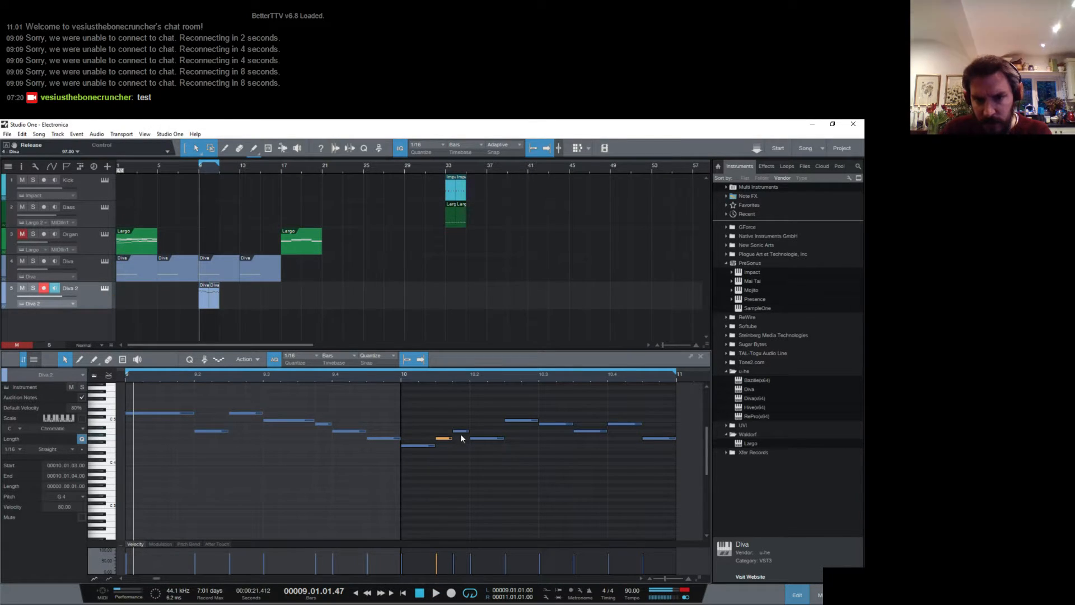
left_click(462, 432)
left_click_drag(487, 438, 487, 445)
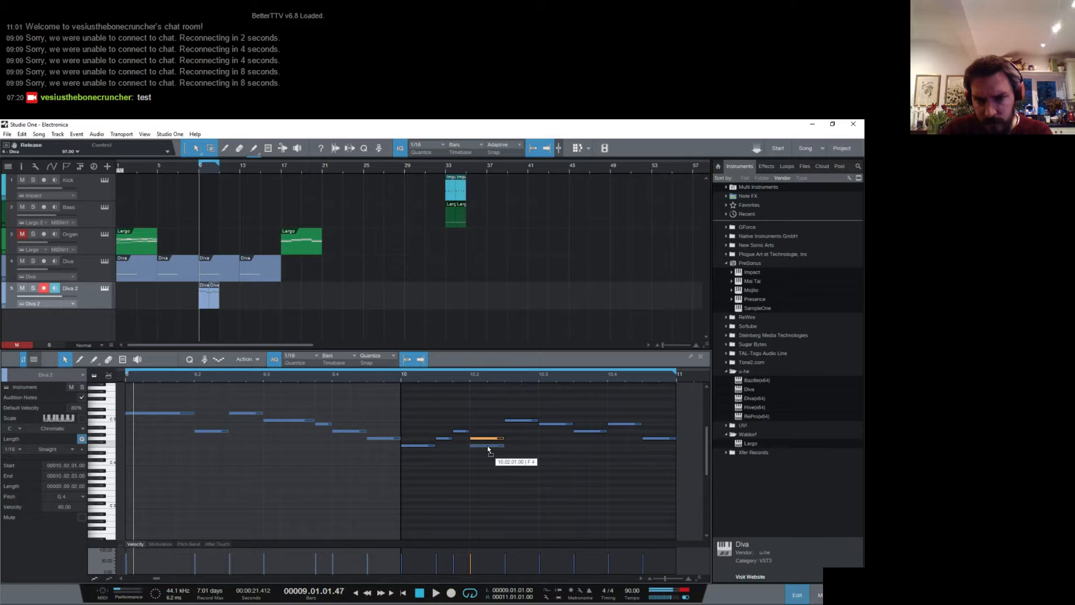
left_click(521, 420)
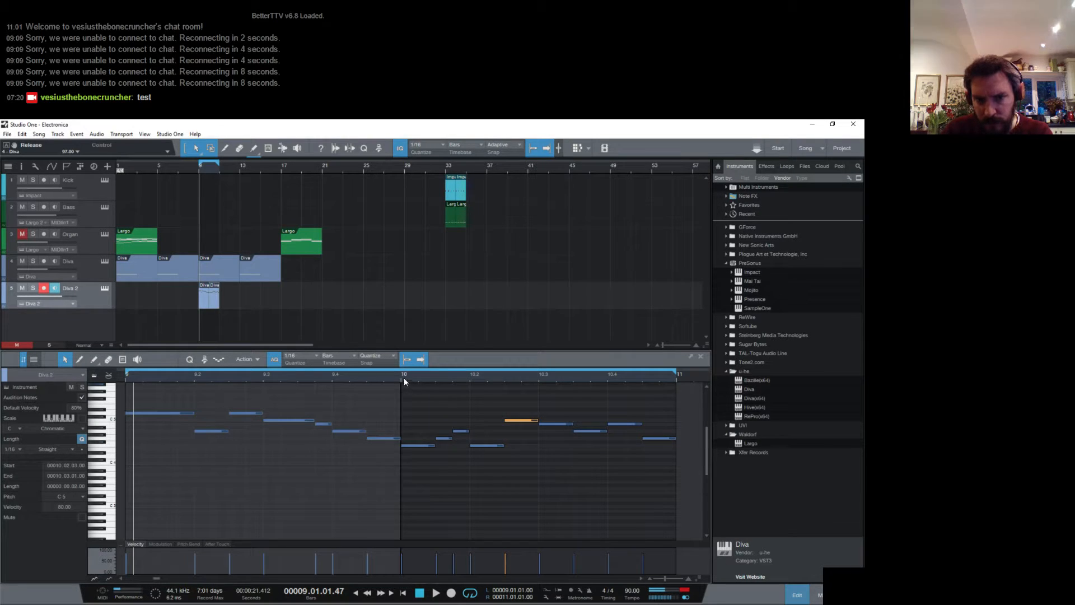
key("space")
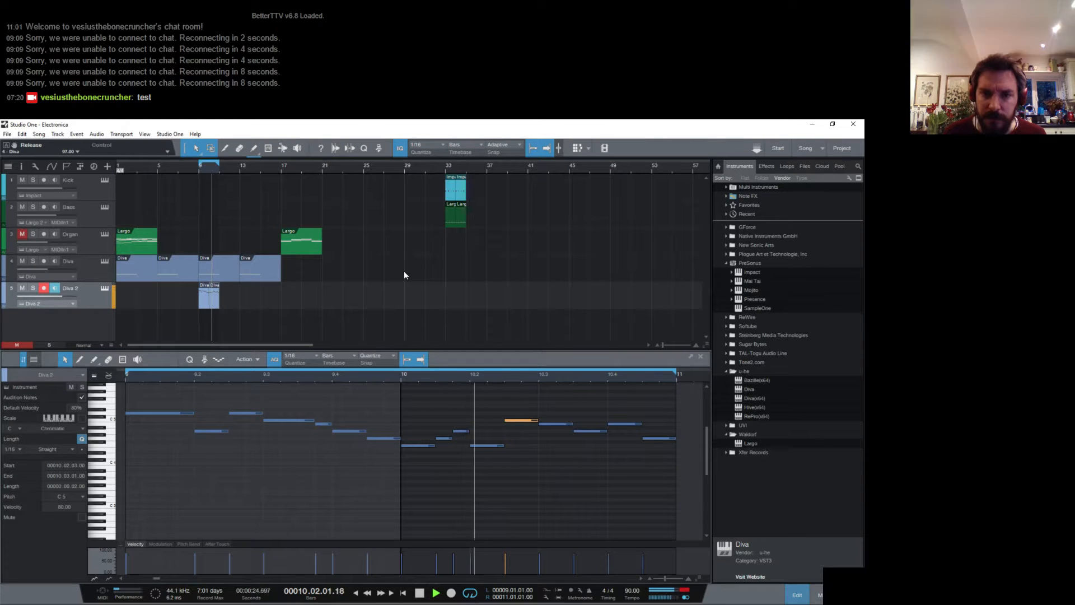
key("space")
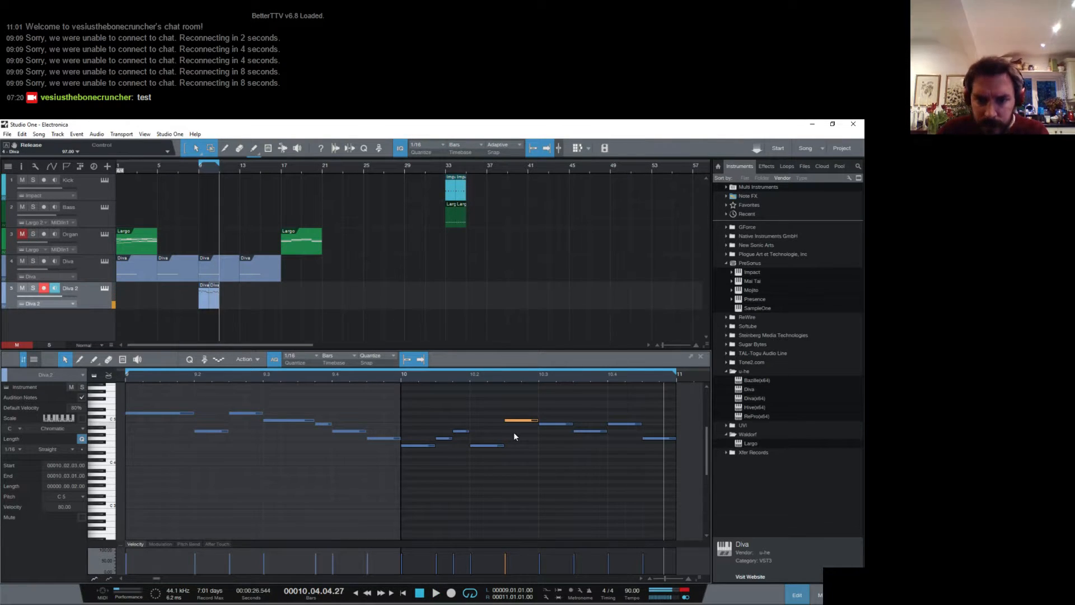
- Raise the two one-sixteenth notes on beat 1 of bar 10 to A4 and B4 and play back from bar 10
left_click(426, 445)
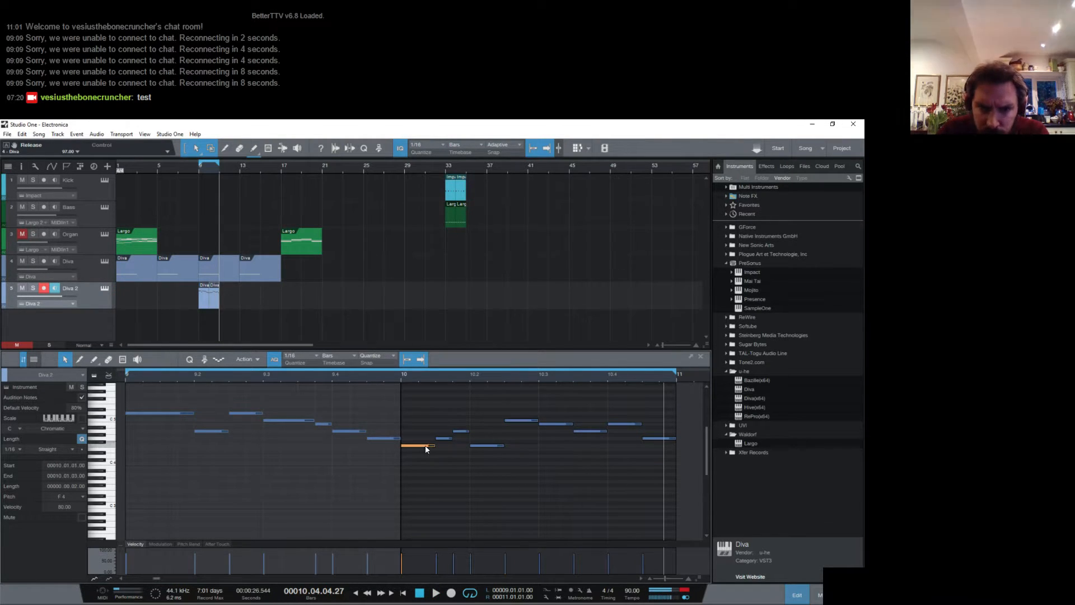
left_click(349, 432)
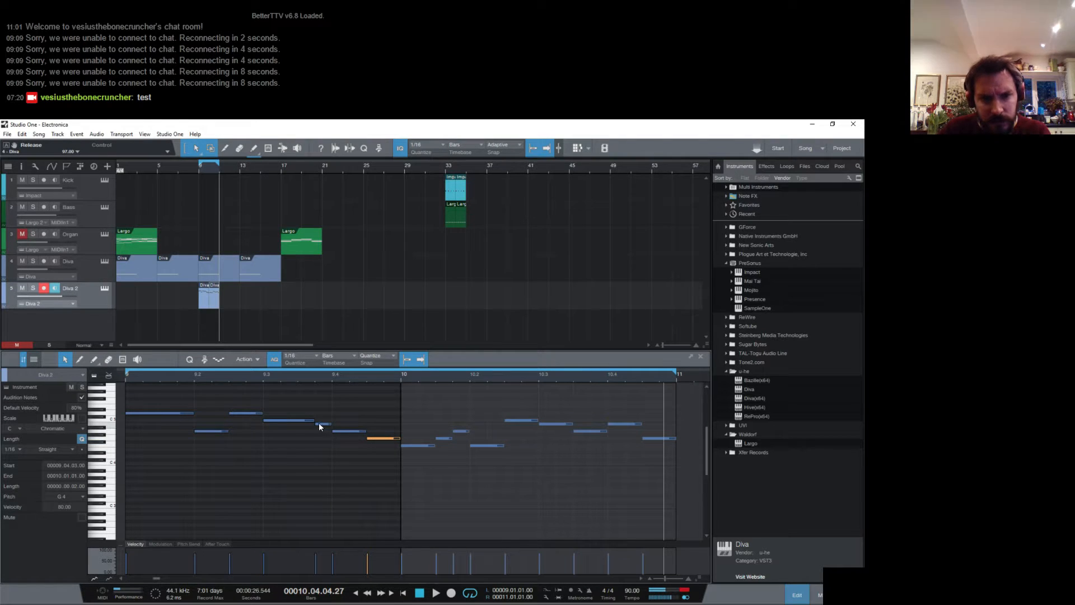
left_click(416, 446)
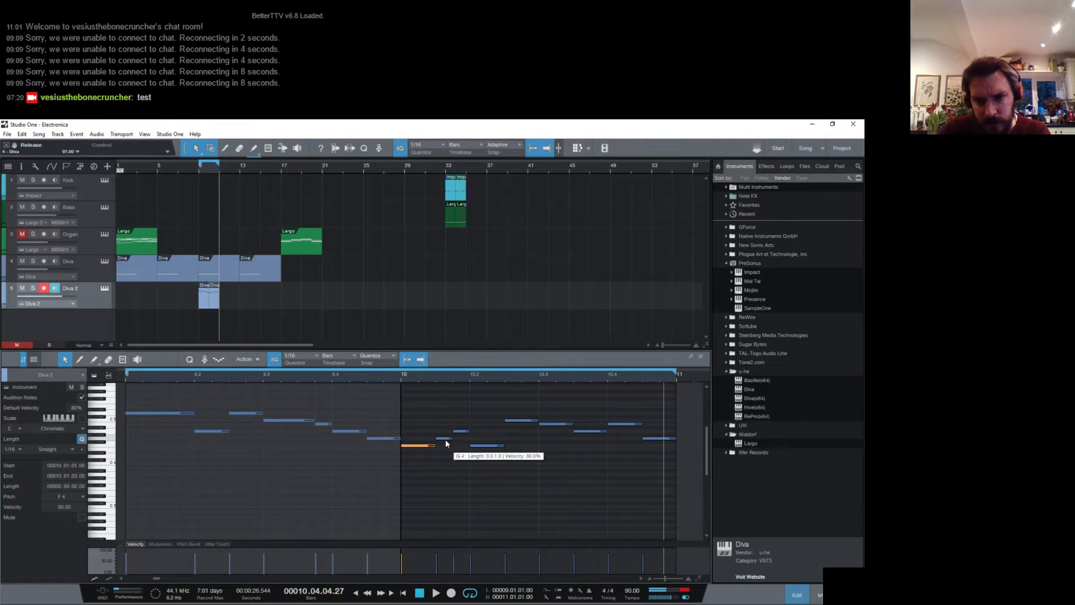
left_click(443, 438)
left_click(432, 445)
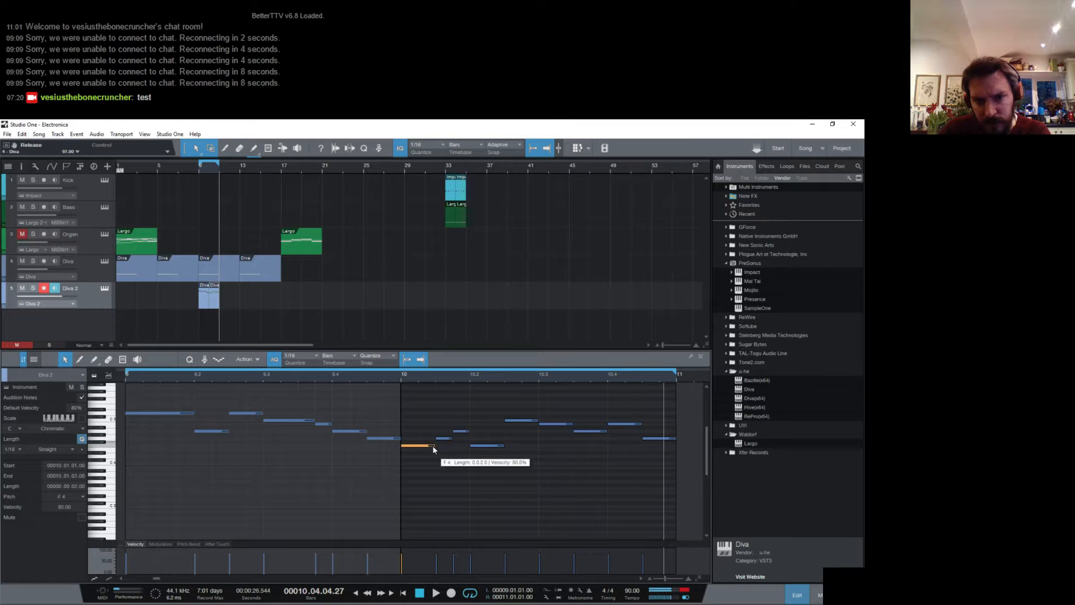
left_click_drag(445, 438, 461, 425)
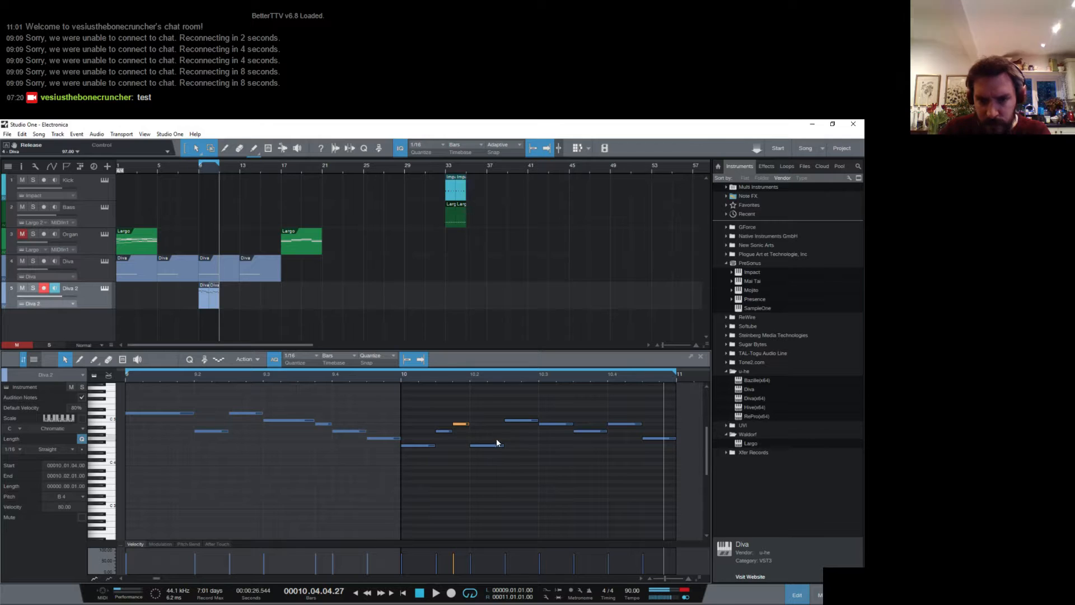
left_click(398, 377)
key("space")
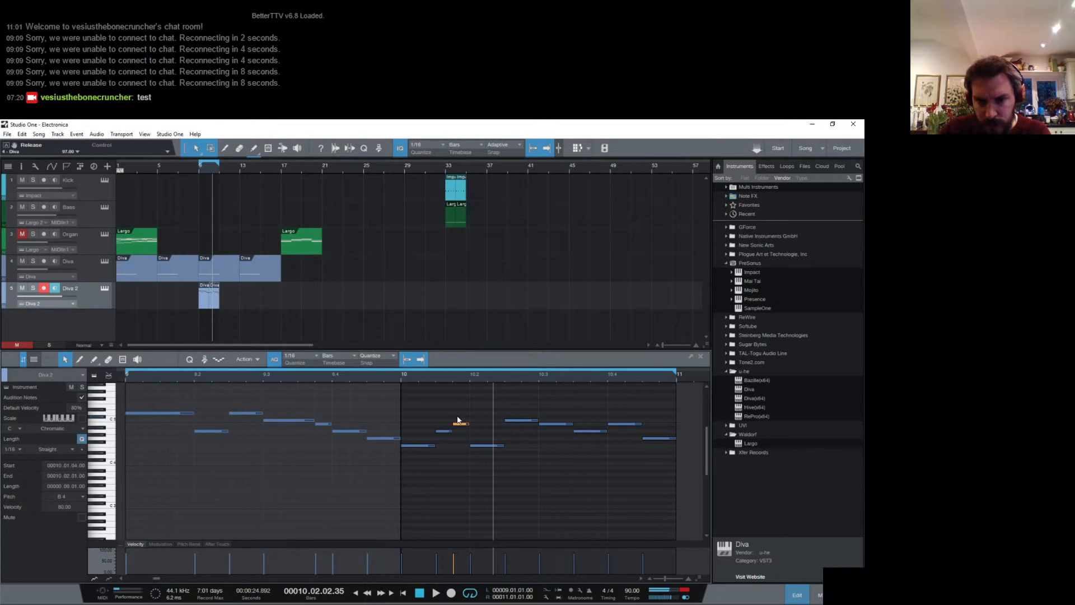
- Raise the two notes on beat 2 of bar 10 to C5 and D5 and play back the phrase
left_click(485, 446)
left_click_drag(485, 445, 523, 412)
left_click(401, 376)
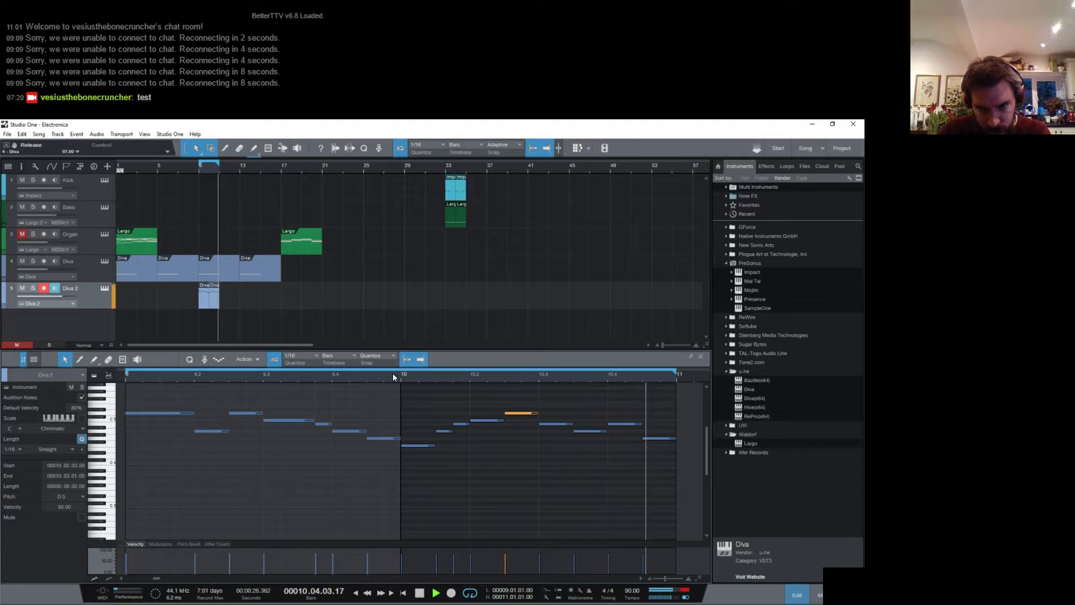
- Show the mixer, stop playback, and merge the two Diva 2 parts in bars 9 and 10 into one part
key("F3")
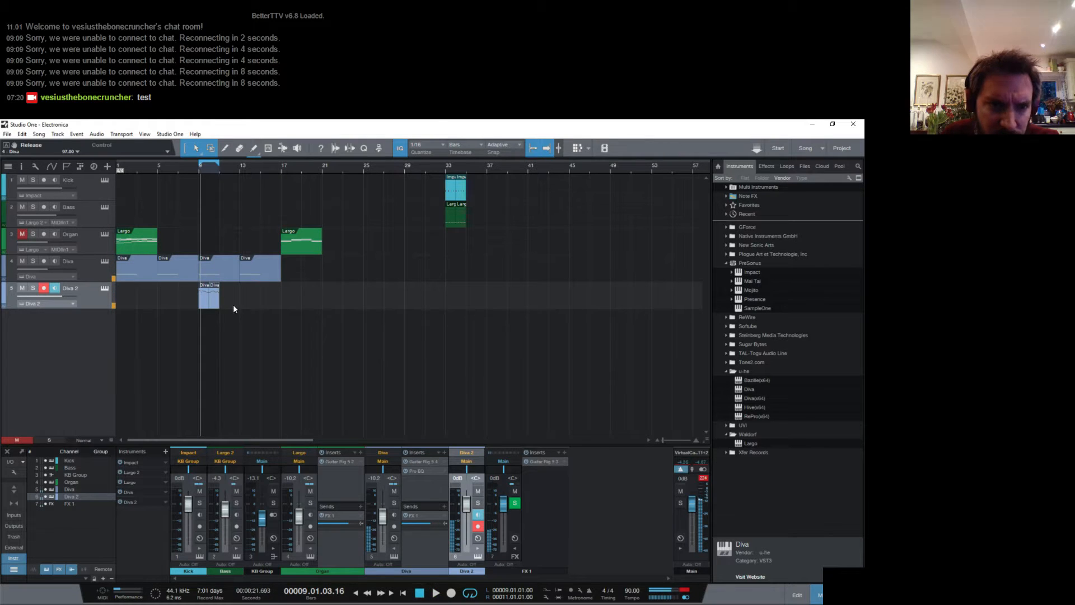
key("space")
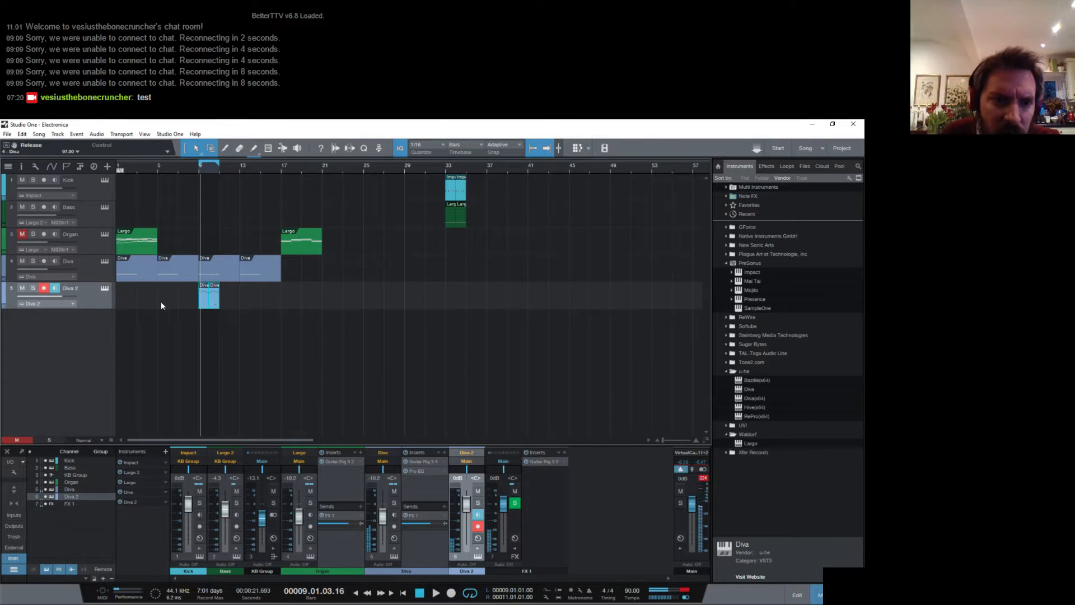
right_click(205, 304)
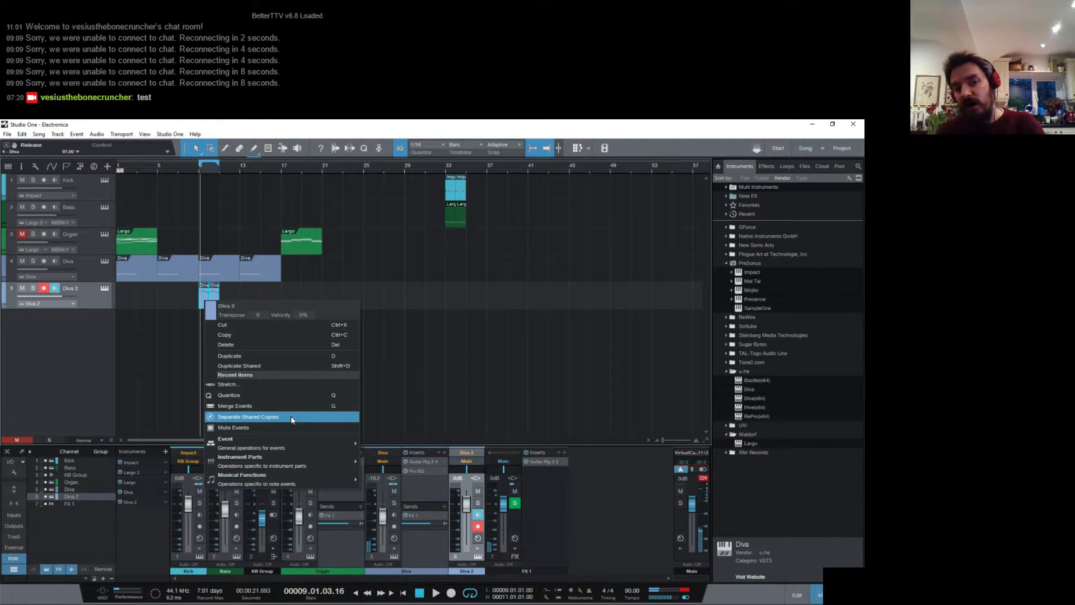
left_click(254, 405)
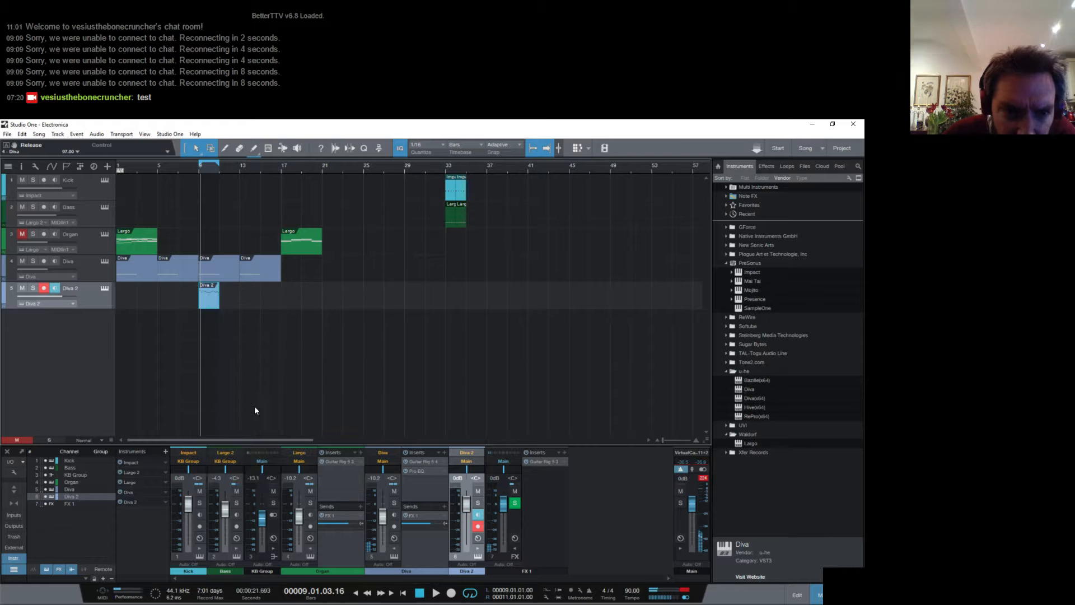
- Shorten every note in the merged Diva 2 part by one thirty-second with quantize set to 1/32, and play it back
double_click(210, 297)
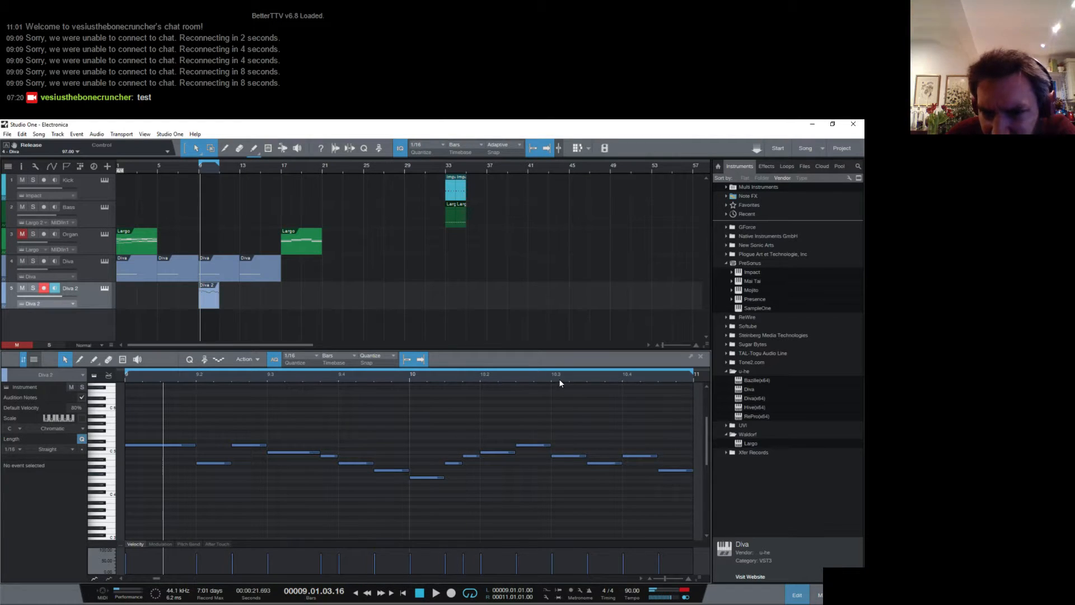
mouse_move(556, 378)
left_mouse_down()
mouse_move(567, 368)
mouse_move(542, 374)
left_mouse_up()
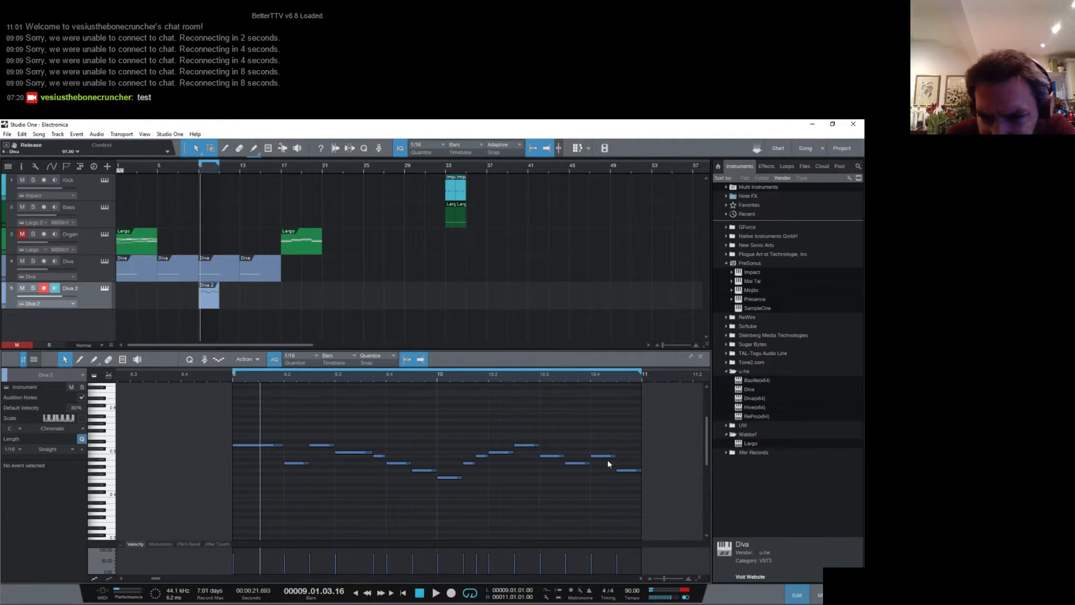
left_click_drag(630, 506, 244, 428)
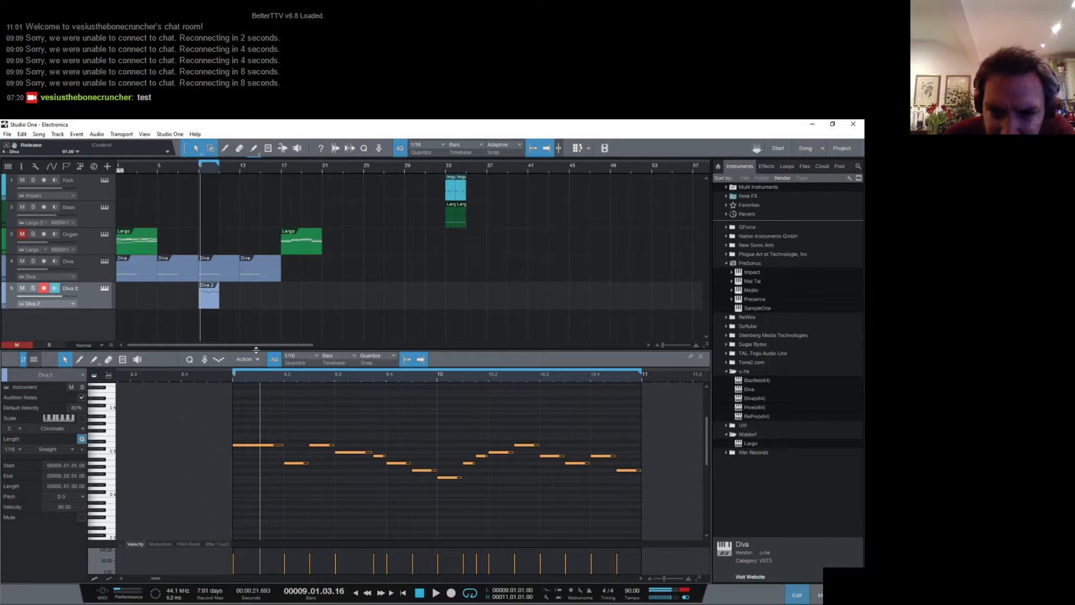
left_click(306, 358)
left_click(384, 369)
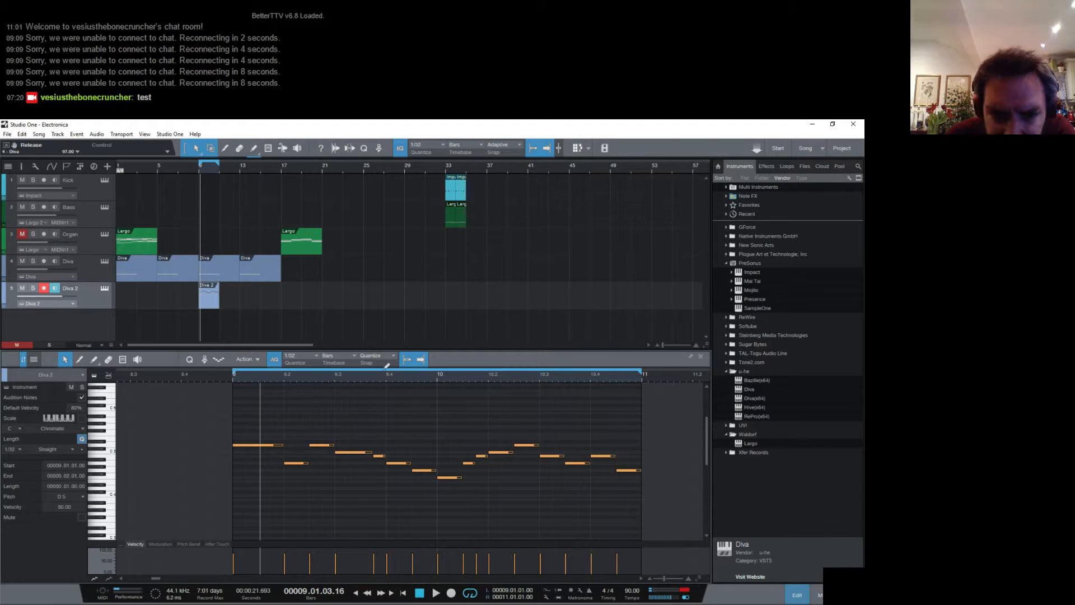
left_click_drag(389, 374, 384, 393)
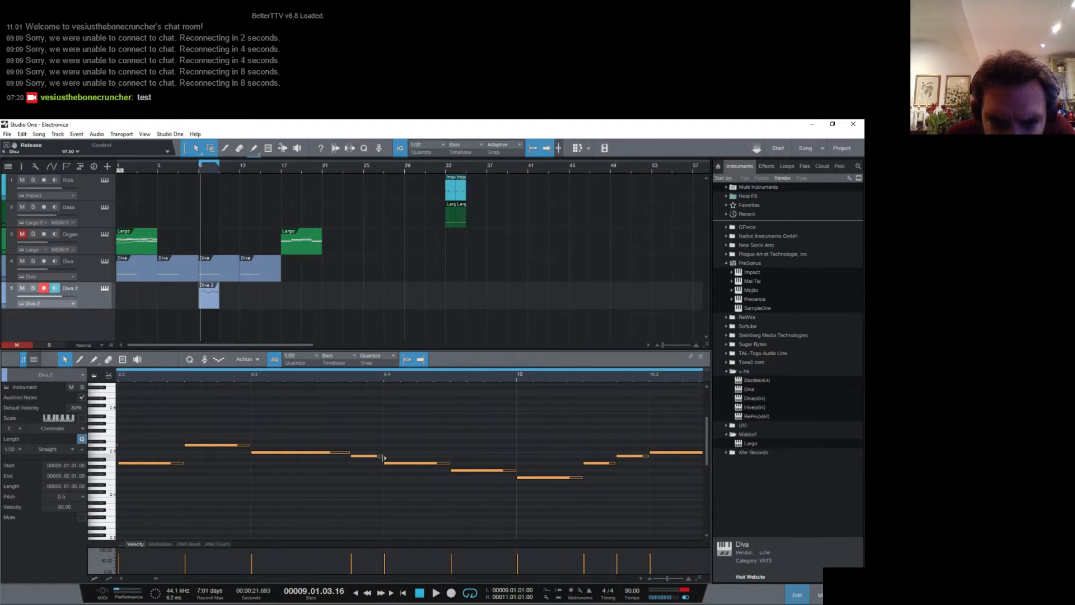
left_click_drag(383, 456, 375, 456)
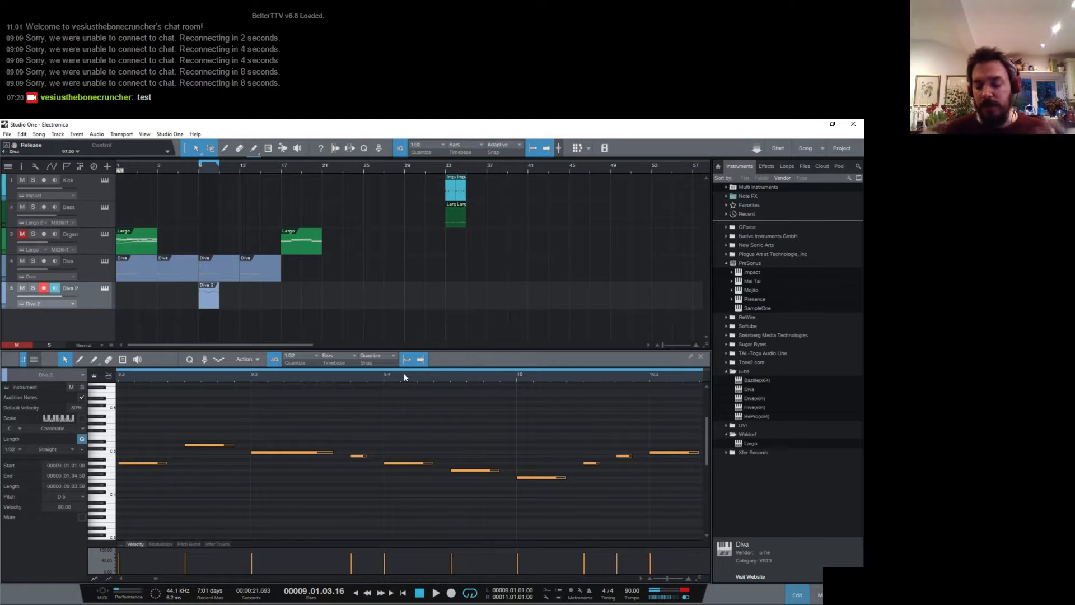
key("space")
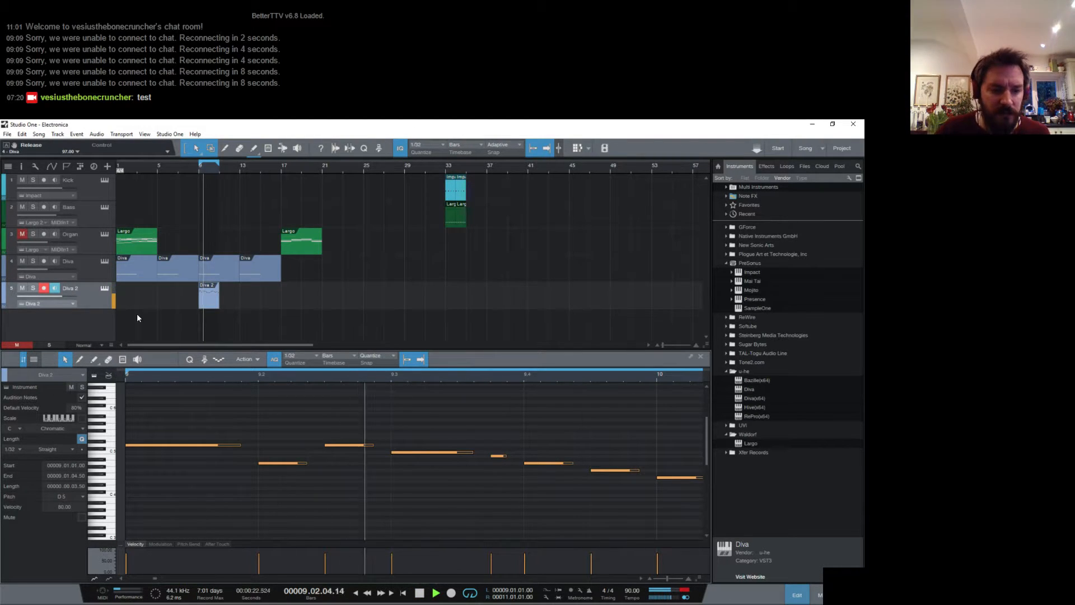
- Add a send from the Diva 2 channel to FX 1 and set its level to -7.5 dB
key("F3")
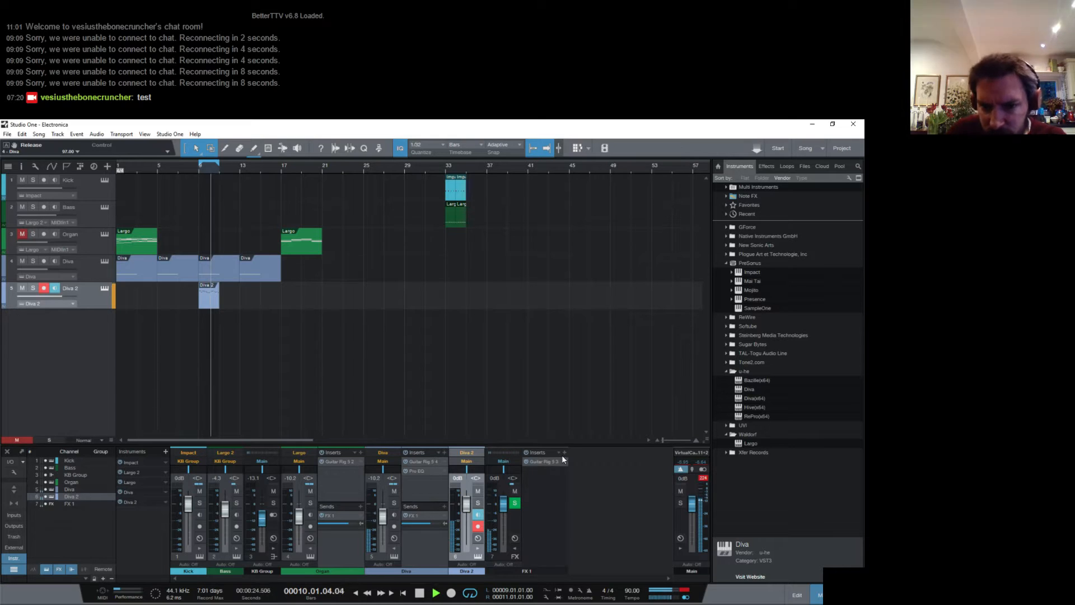
left_click(478, 546)
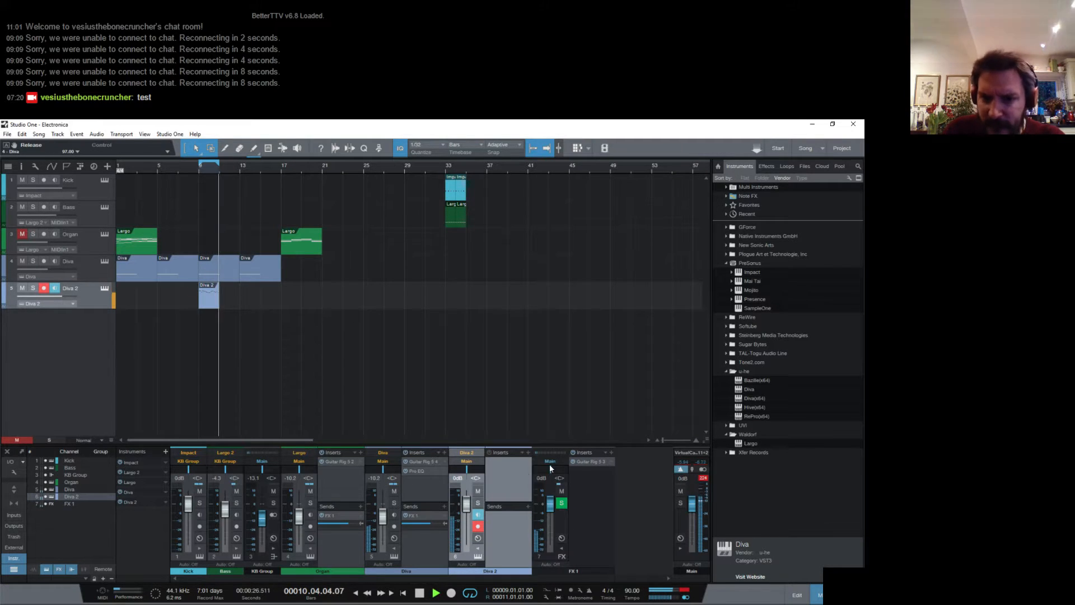
left_click(528, 506)
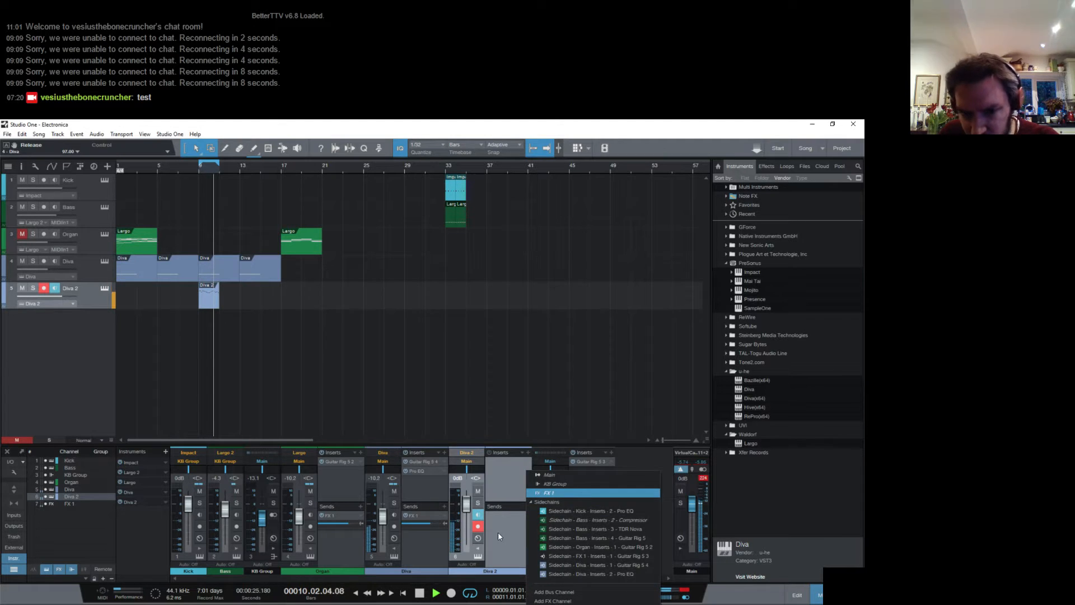
left_click(498, 535)
left_click(528, 506)
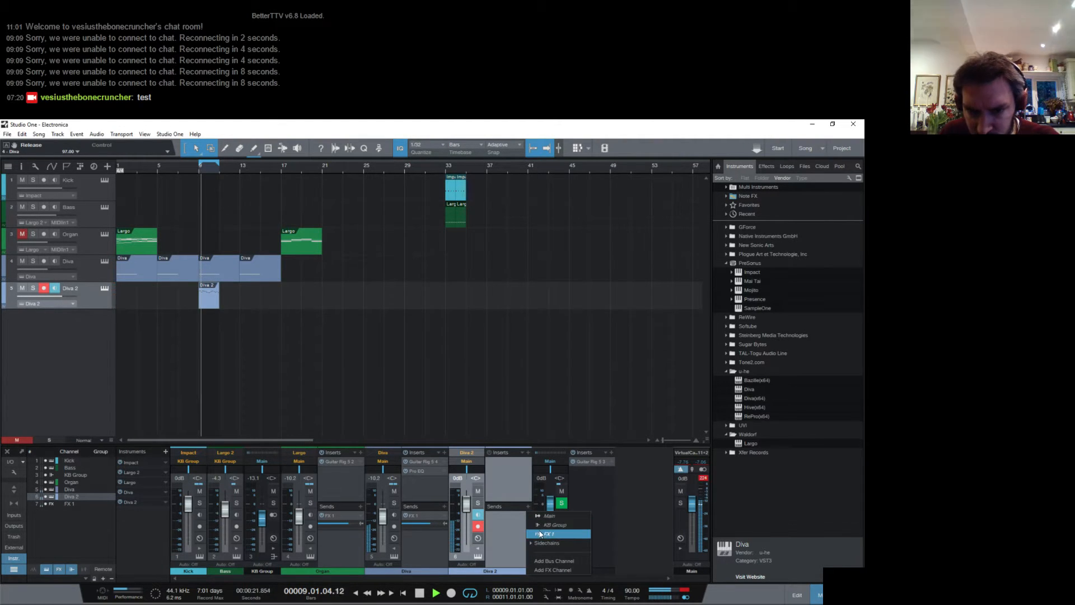
left_click(540, 534)
mouse_move(506, 523)
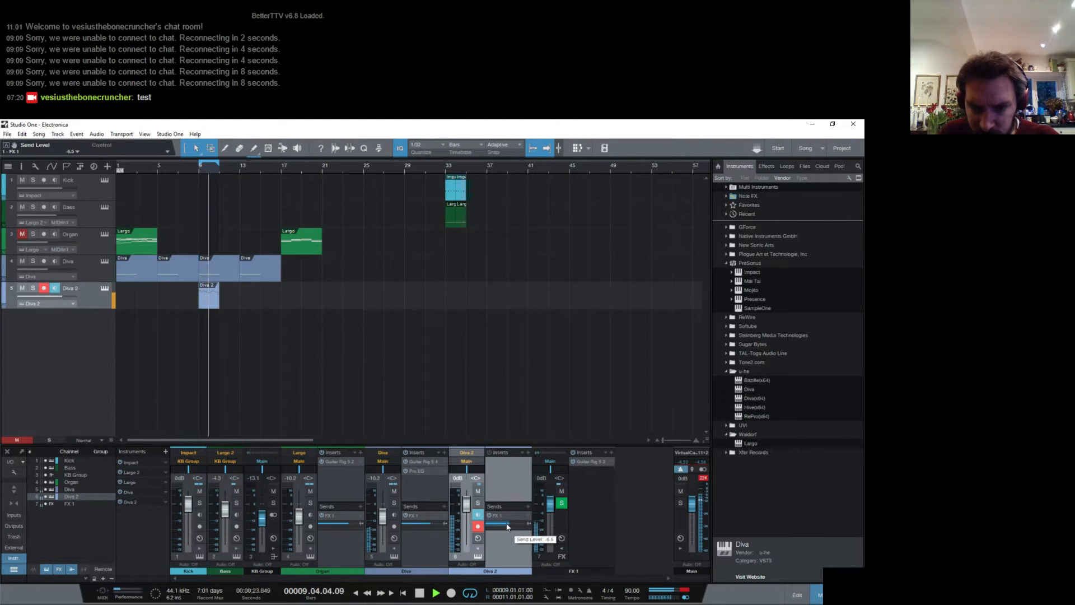
left_click_drag(506, 523, 505, 523)
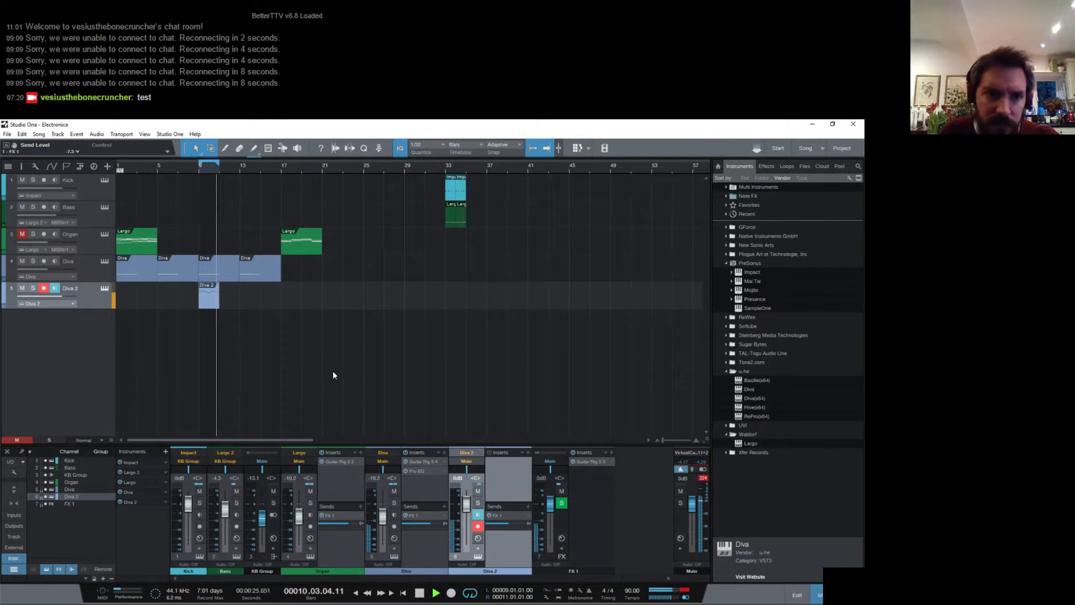
- Open the Diva 2 instrument, switch envelope 1 to the analogue model, and turn on Multicore
left_click(104, 289)
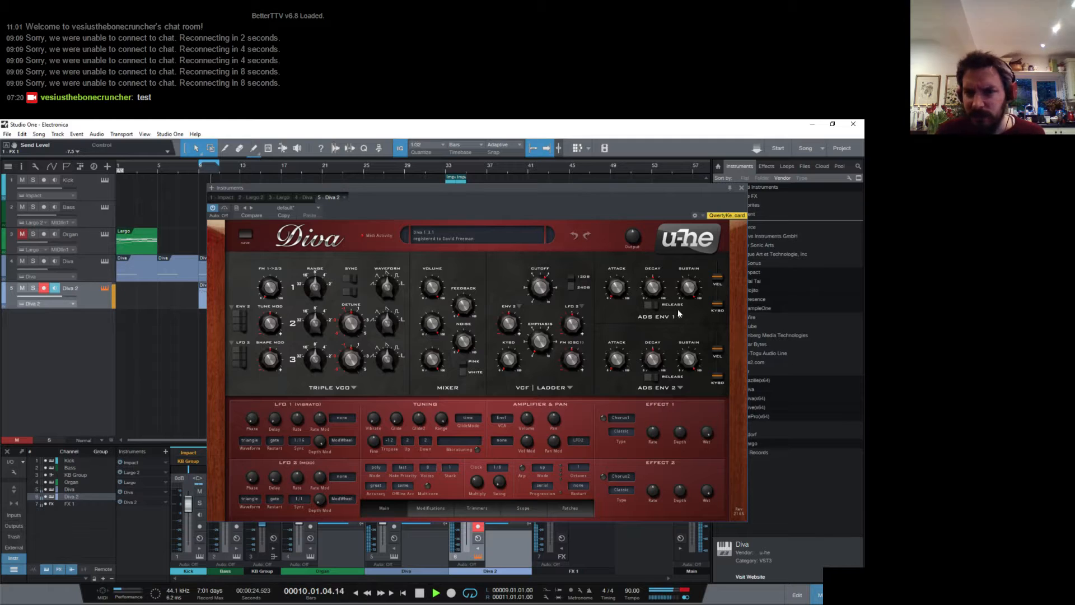
left_click(679, 313)
left_click(695, 333)
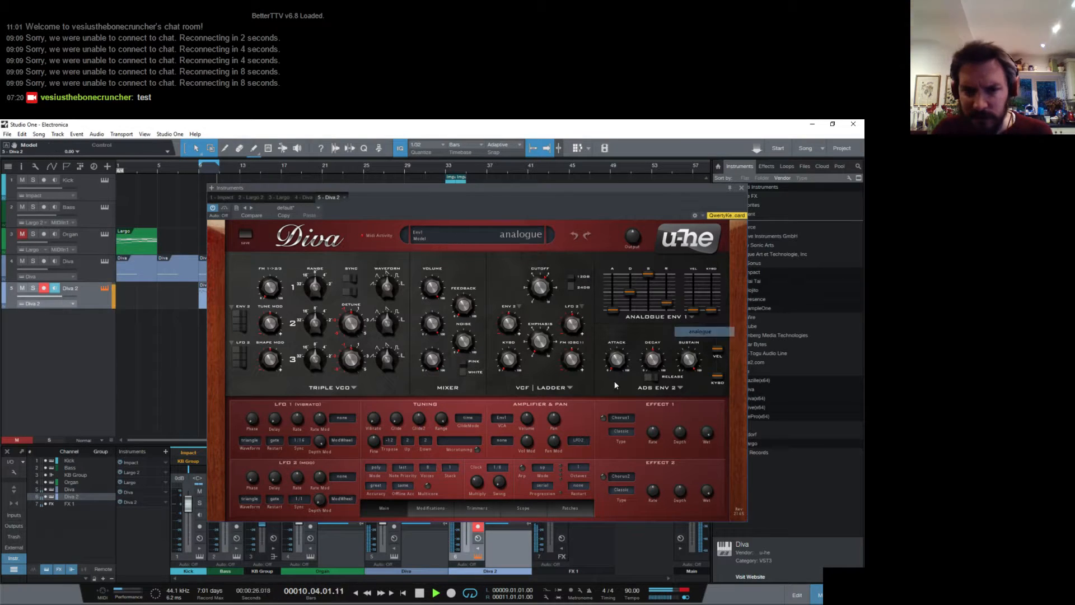
left_click(429, 486)
- Set envelope 1 to minimum sustain, decay 42 and release 36, and set the filter's Env 2 modulation depth to 14
left_click_drag(648, 275, 628, 303)
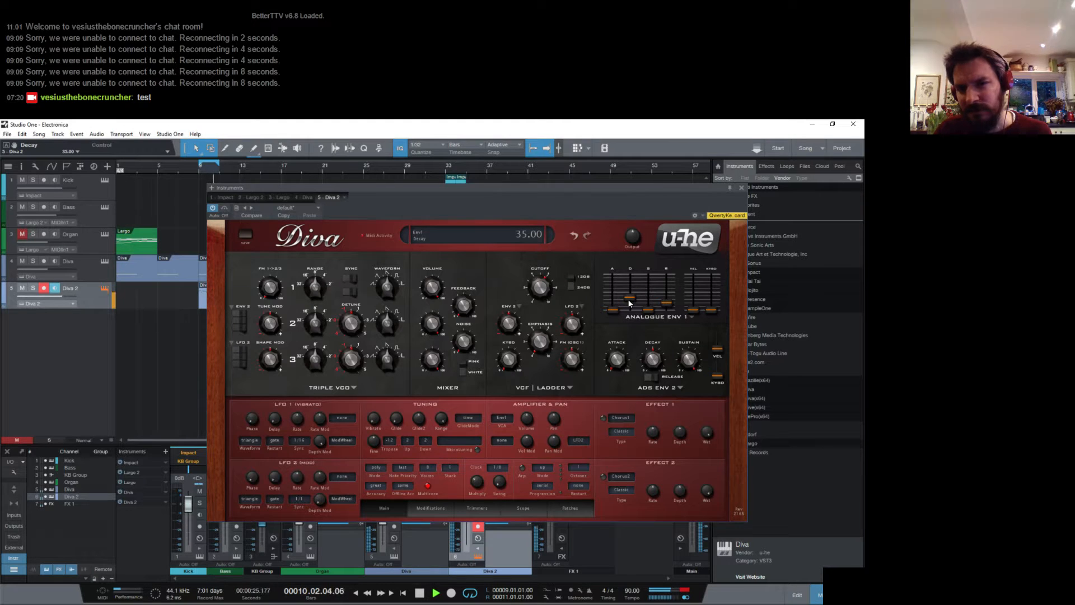
left_click(667, 303)
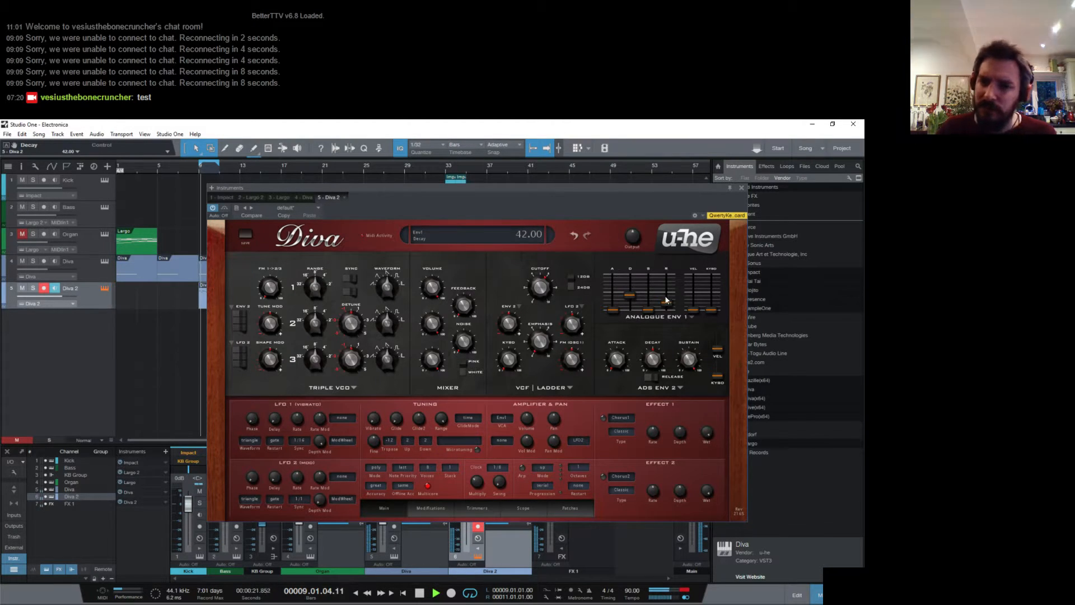
left_click_drag(668, 303, 664, 295)
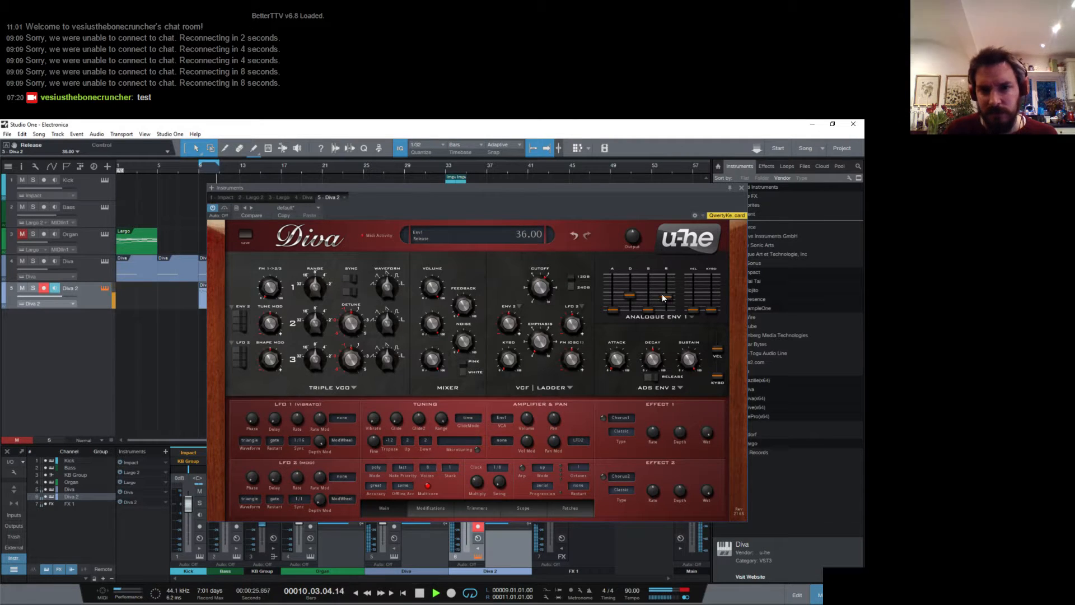
left_click_drag(516, 326, 517, 321)
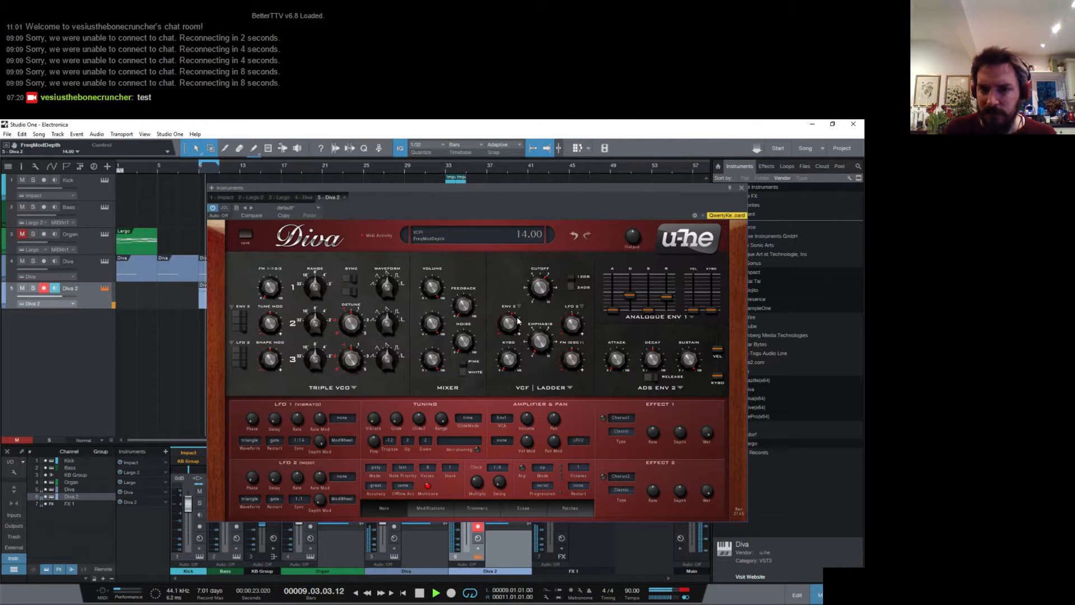
- Switch envelope 2 to the analogue model, lower its sustain, and set its decay to 44
left_click(681, 387)
left_click(700, 403)
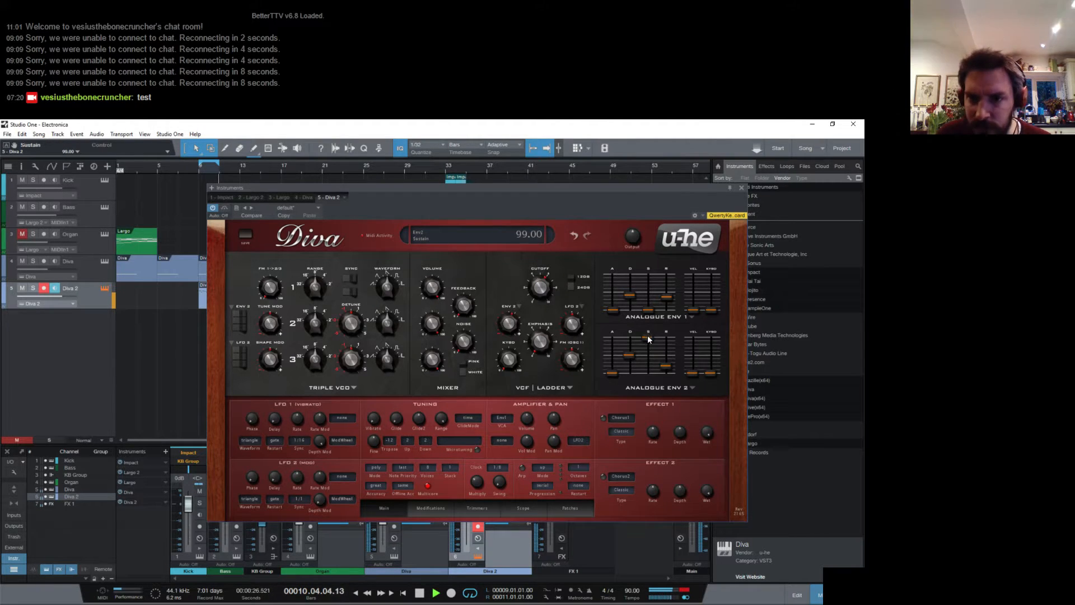
left_click_drag(648, 335, 646, 367)
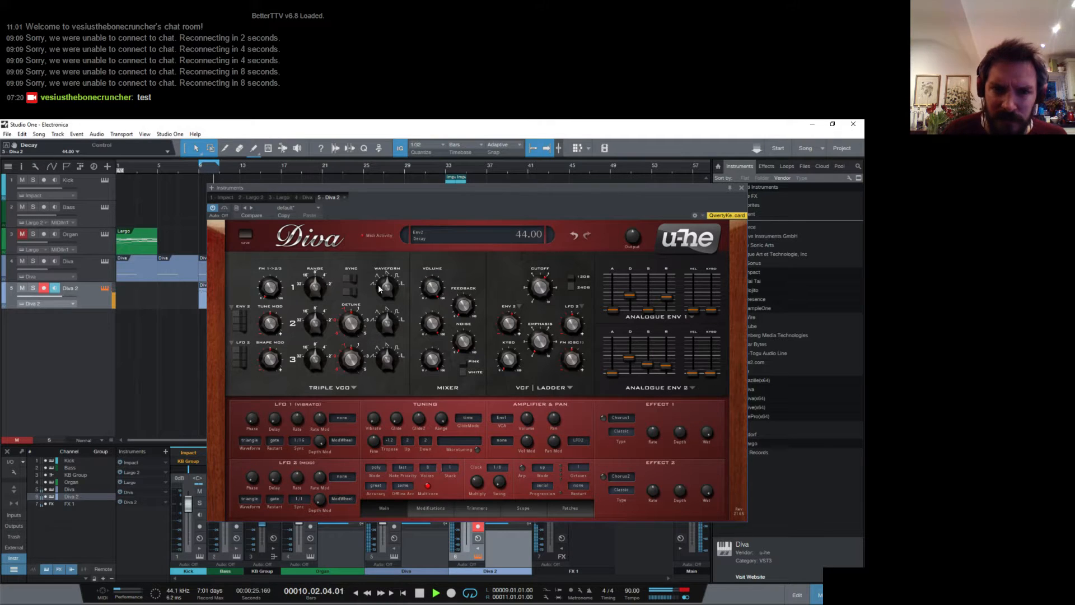
- Raise envelope 2's release and set its decay to 37, and set envelope 1's release to 14
left_click_drag(379, 288, 409, 201)
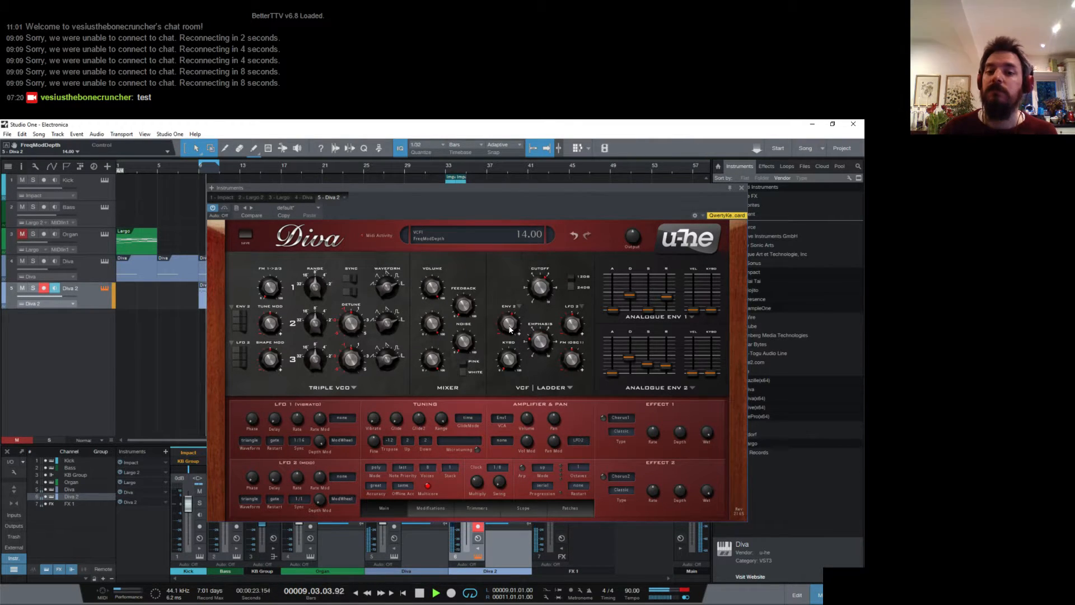
left_click_drag(666, 366, 666, 355)
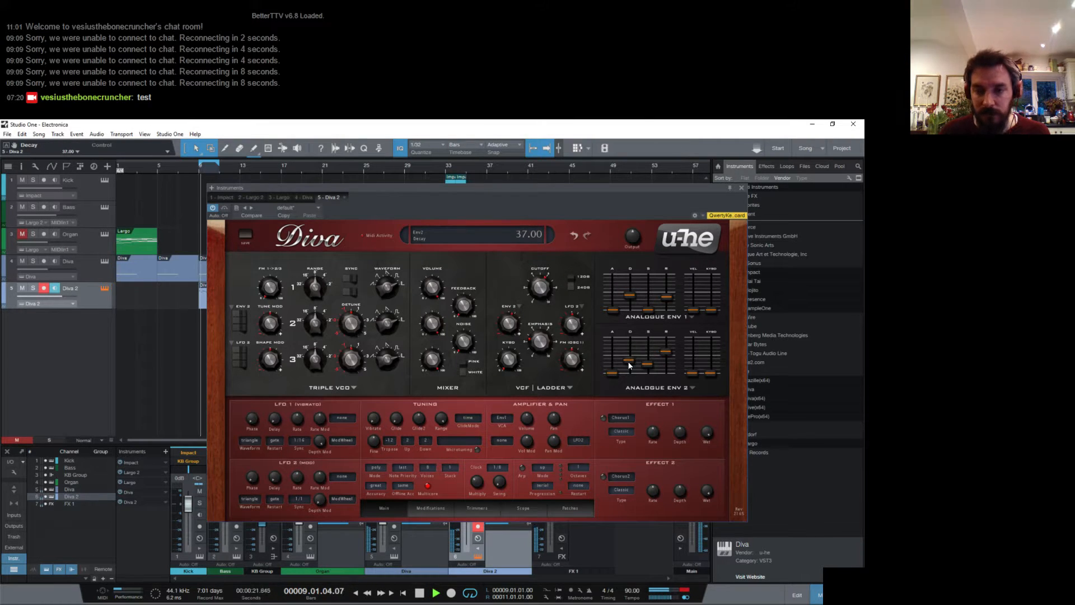
left_click_drag(666, 300, 667, 314)
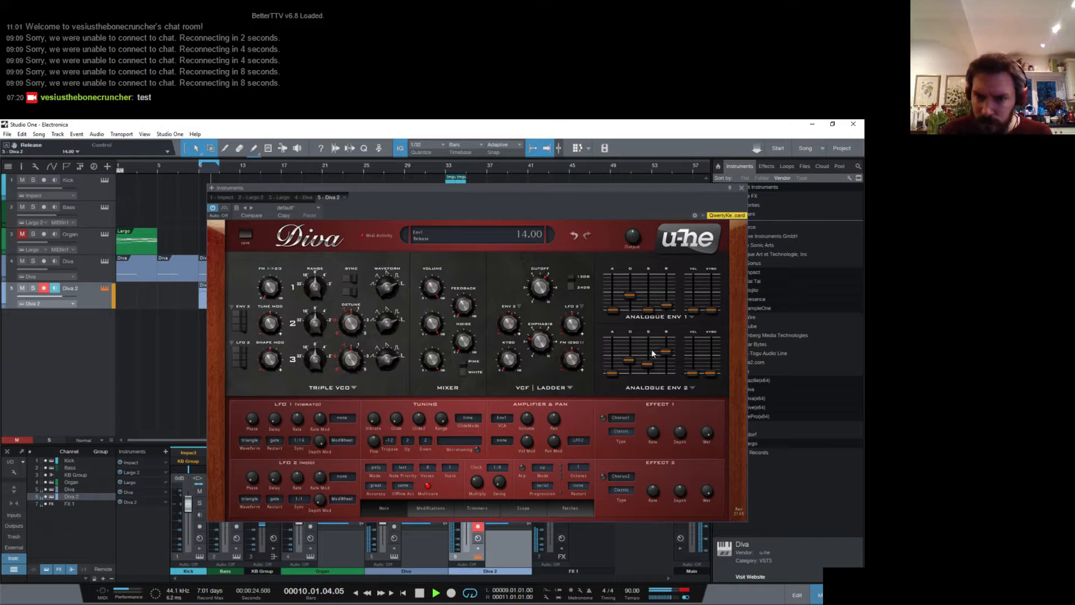
- Switch effect 1 to Delay1 and set the filter's Env 2 modulation depth to 40
left_click(626, 417)
left_click(638, 453)
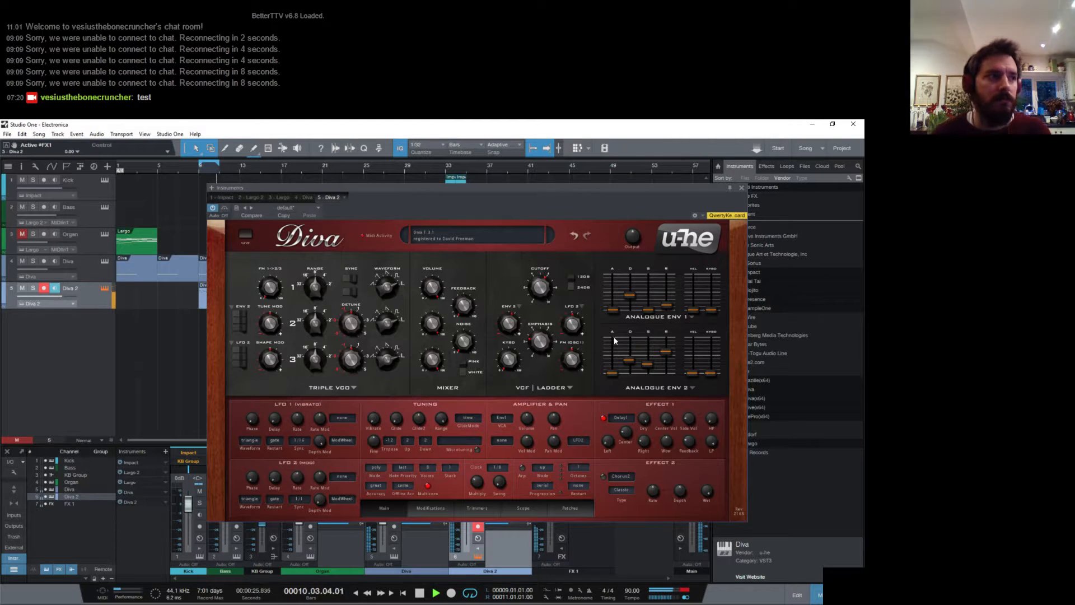
left_click(506, 325)
left_click_drag(506, 326, 504, 323)
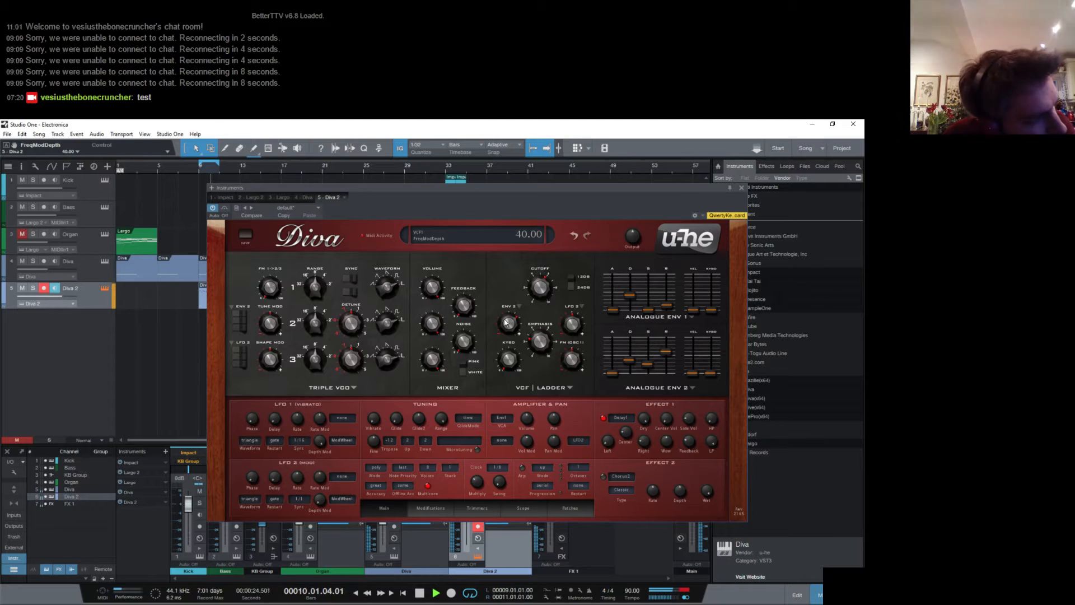
- Lower the filter cutoff to 78, close the instrument editor and stop playback
left_click(515, 359)
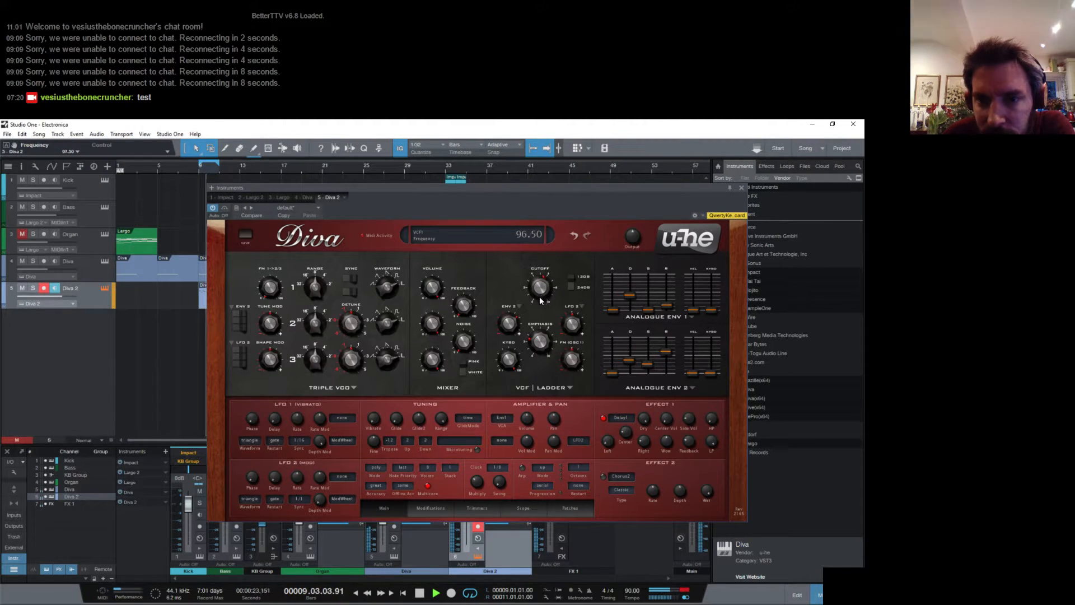
left_click_drag(539, 297, 539, 311)
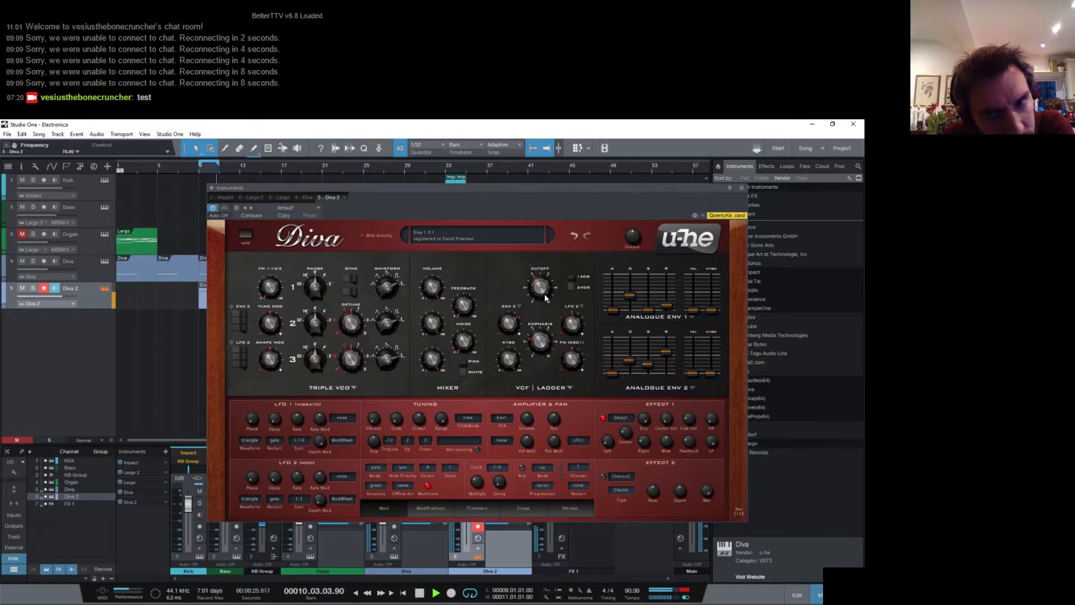
left_click(741, 187)
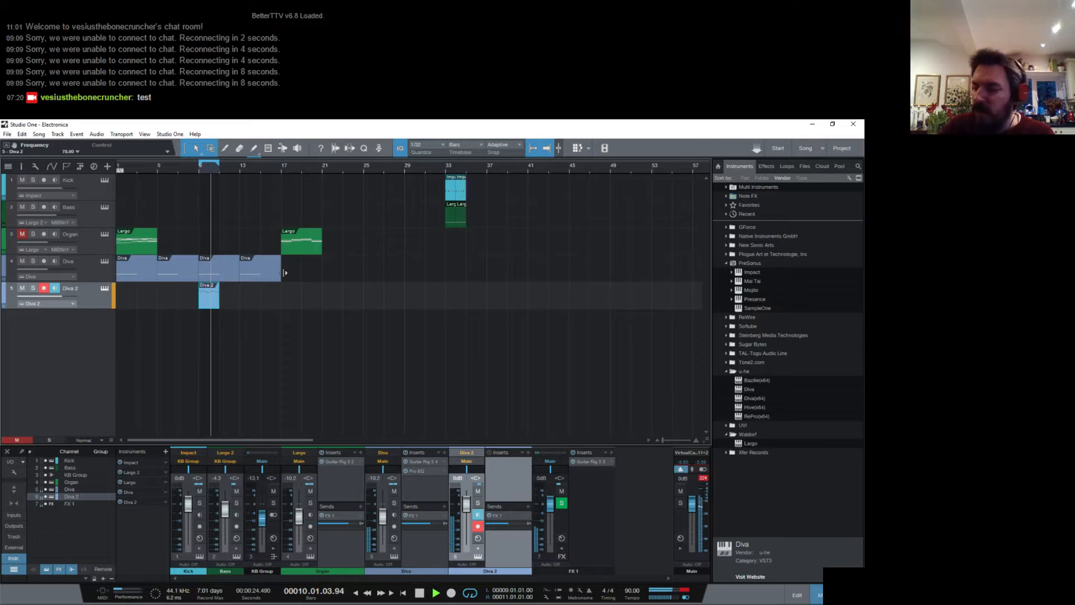
key("space")
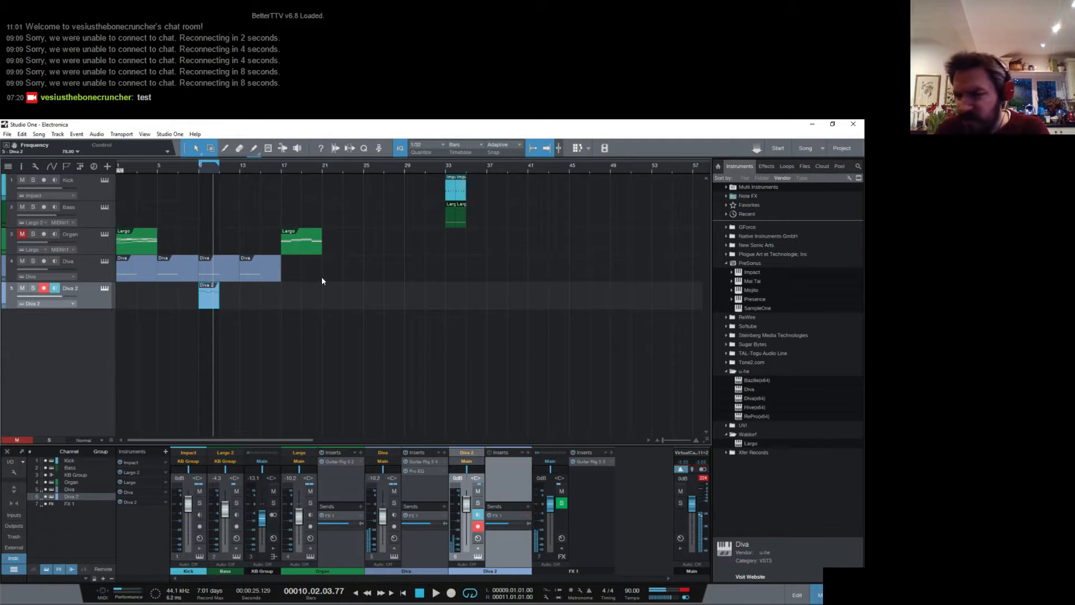
- Duplicate the Diva 2 clip to bar 11, open the copy in the note editor and play its first bar
key("space")
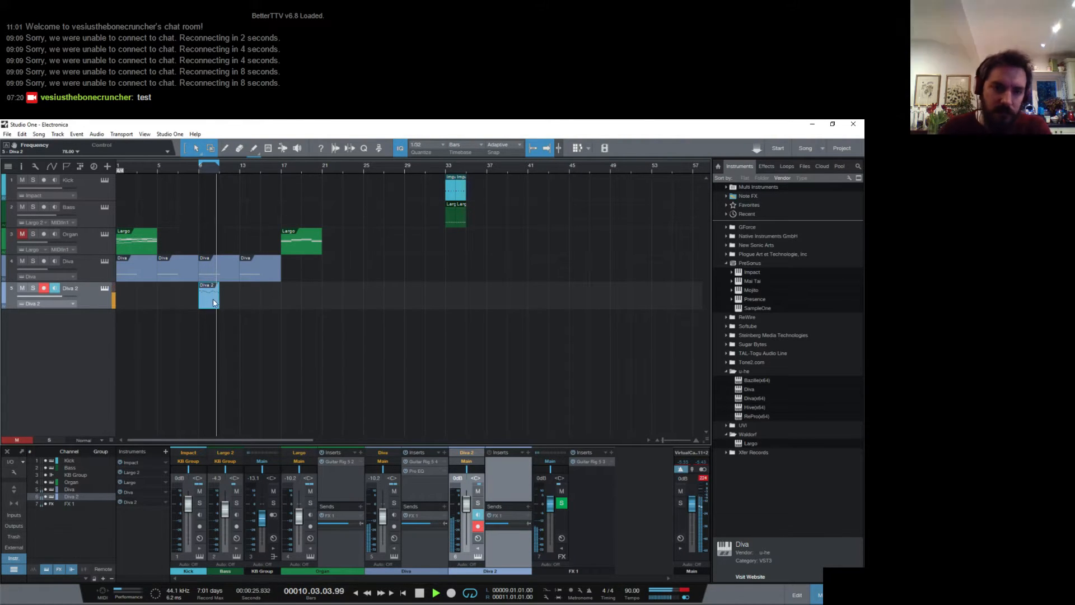
key("space")
key("d")
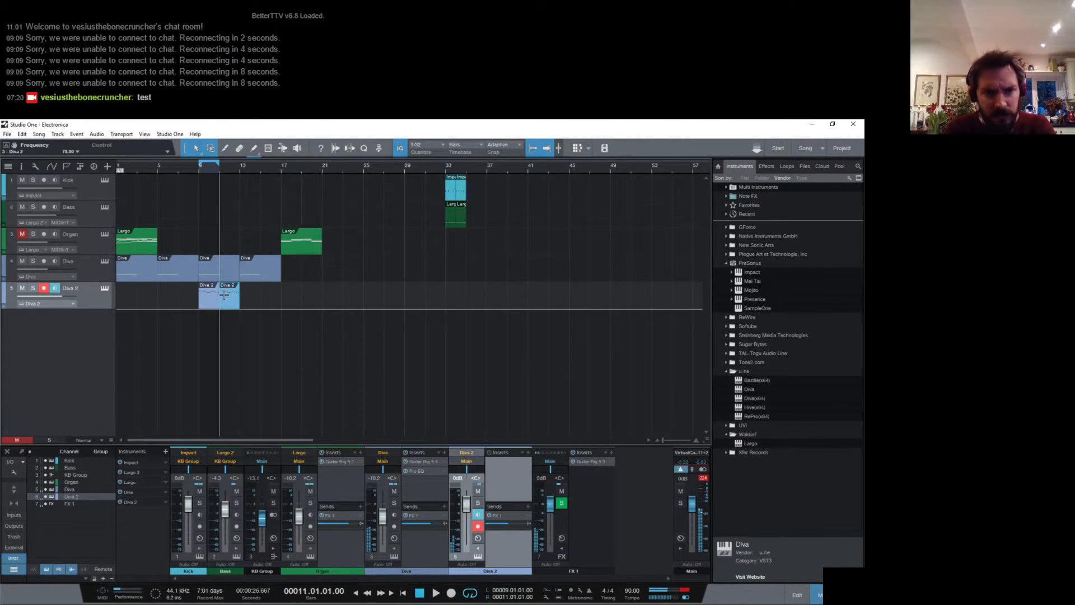
double_click(232, 301)
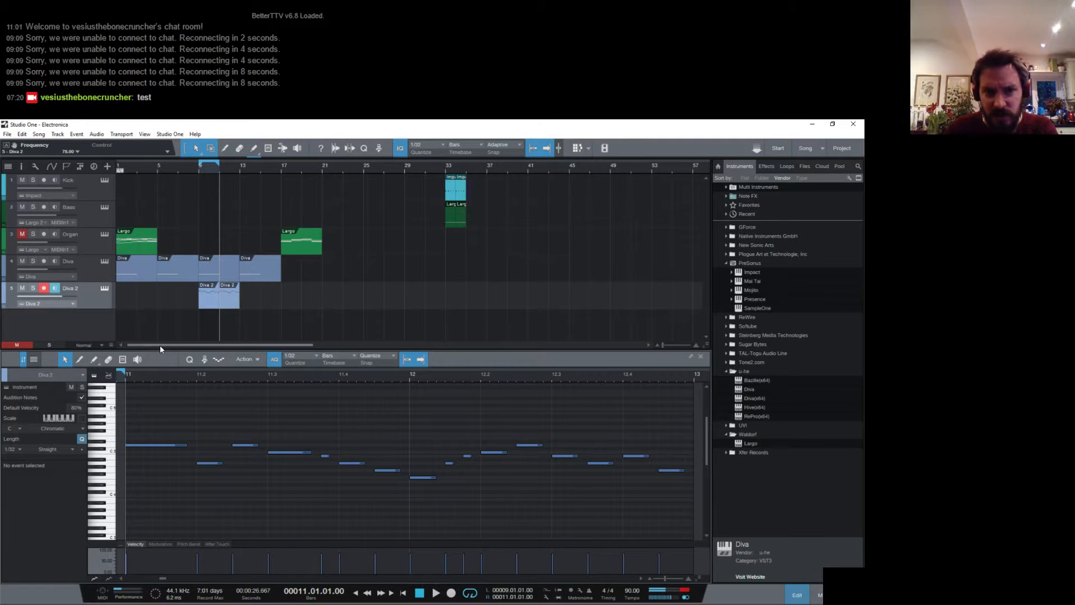
key("space")
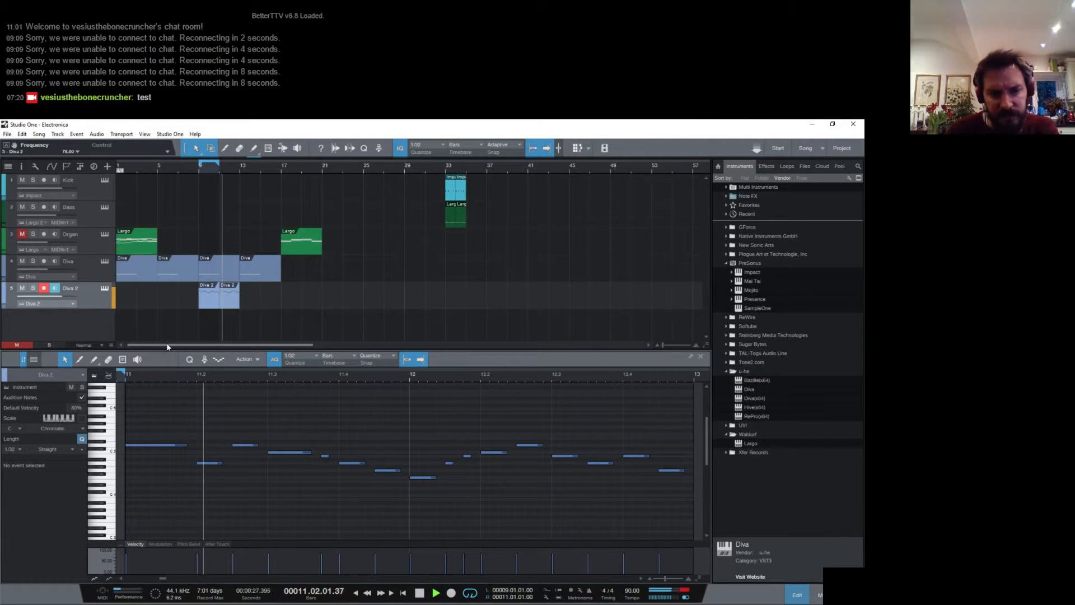
key("space")
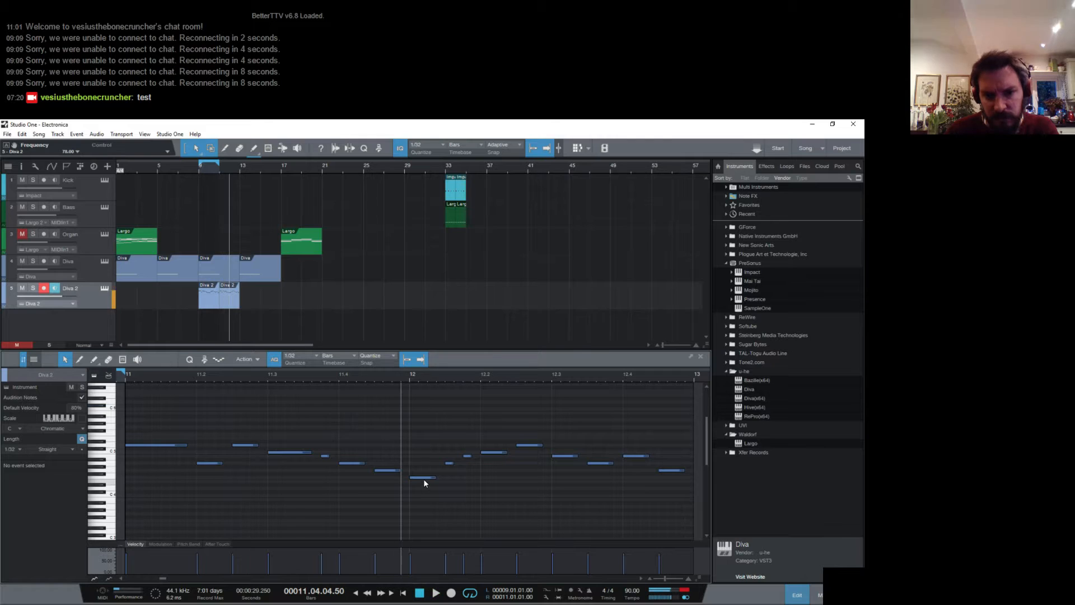
- In bar 12, lower the second short note to G4 and the next three notes to F4, E4 and D4
left_click(423, 477)
left_click(450, 463)
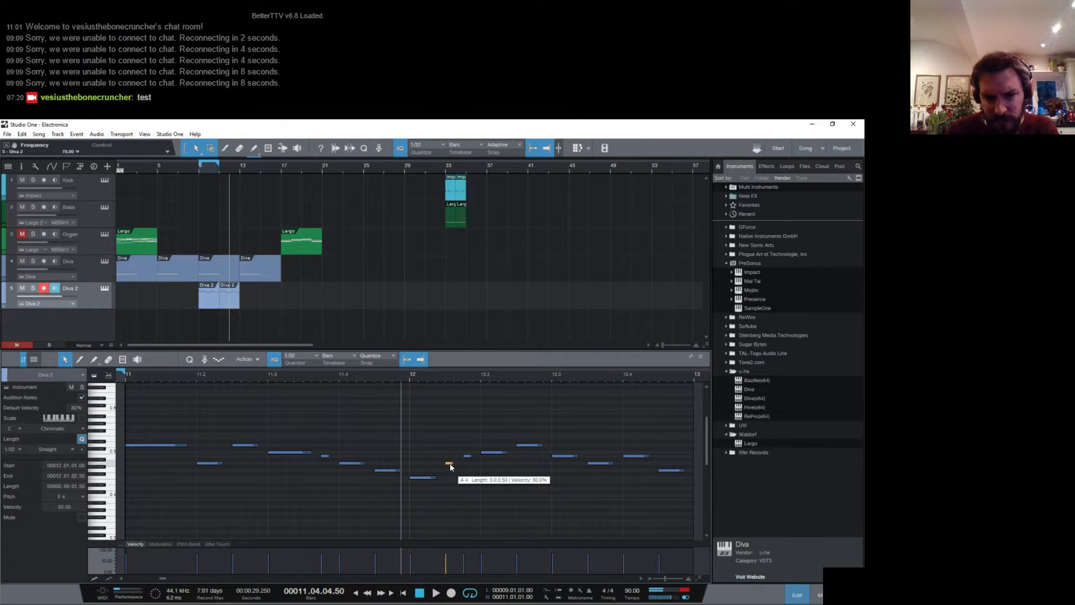
left_click(432, 478)
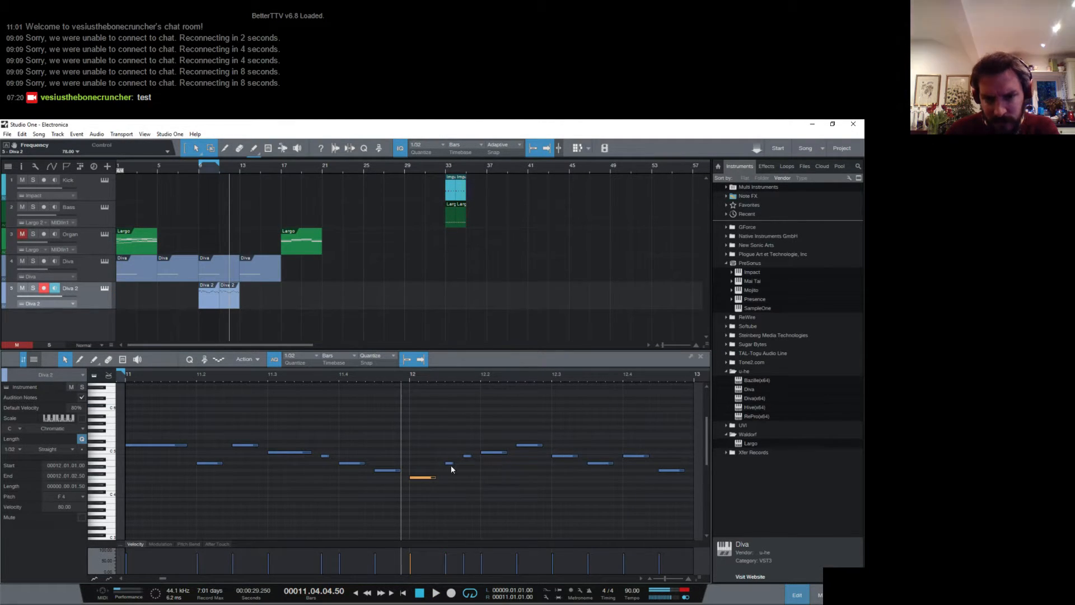
left_click(451, 464)
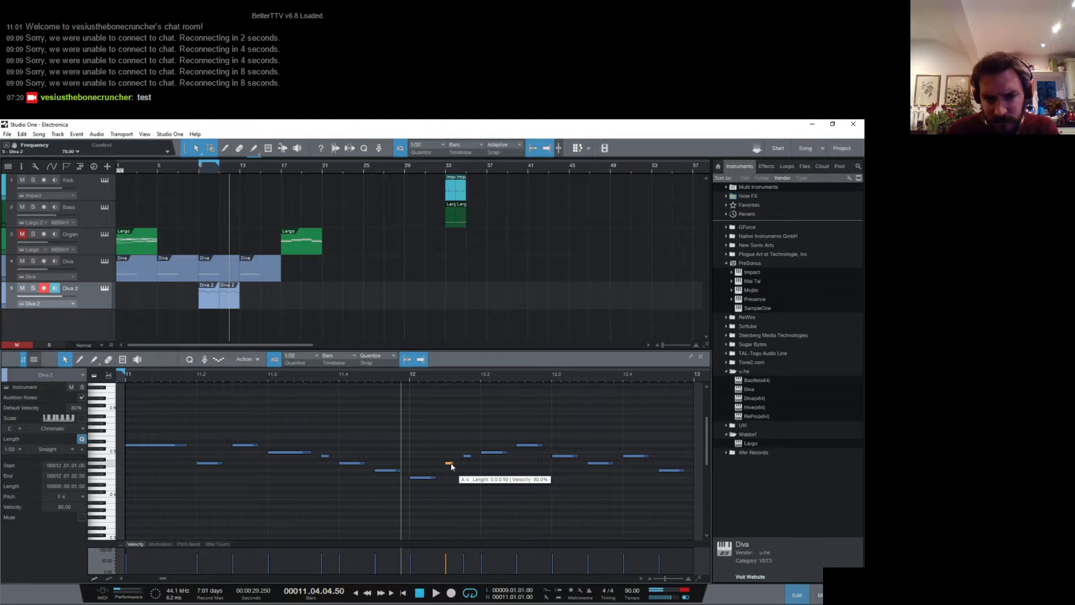
left_click_drag(468, 456, 471, 473)
left_click_drag(499, 452, 529, 481)
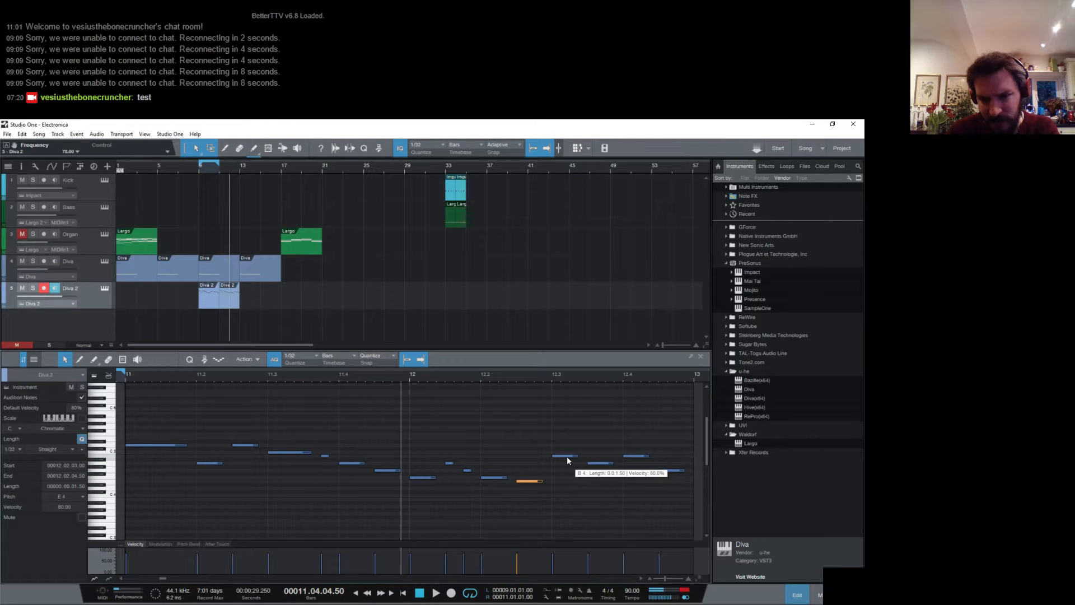
left_click_drag(552, 376, 495, 366)
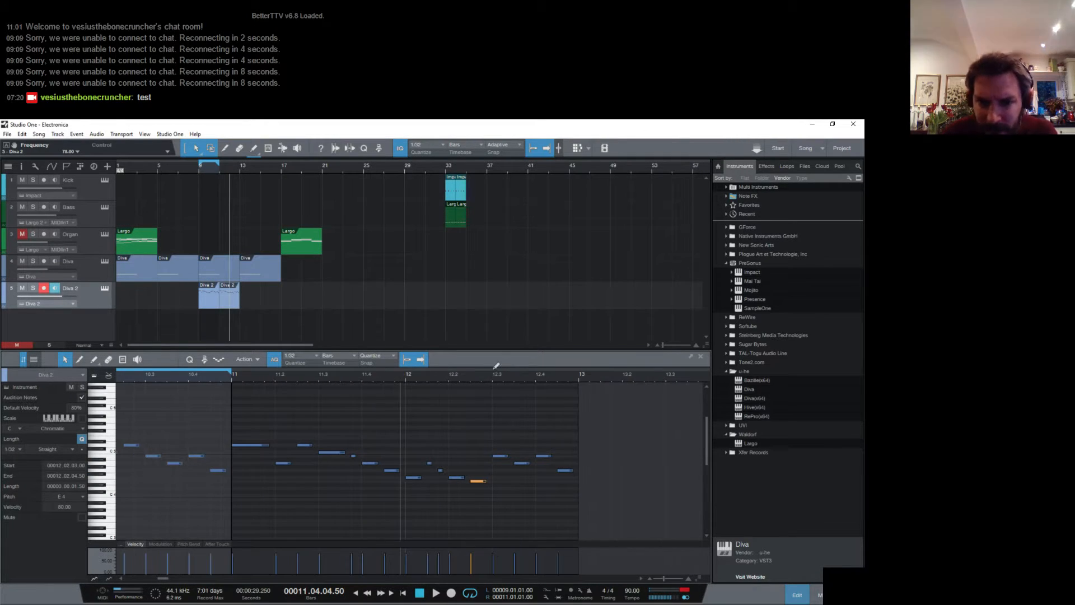
left_click_drag(502, 456, 505, 489)
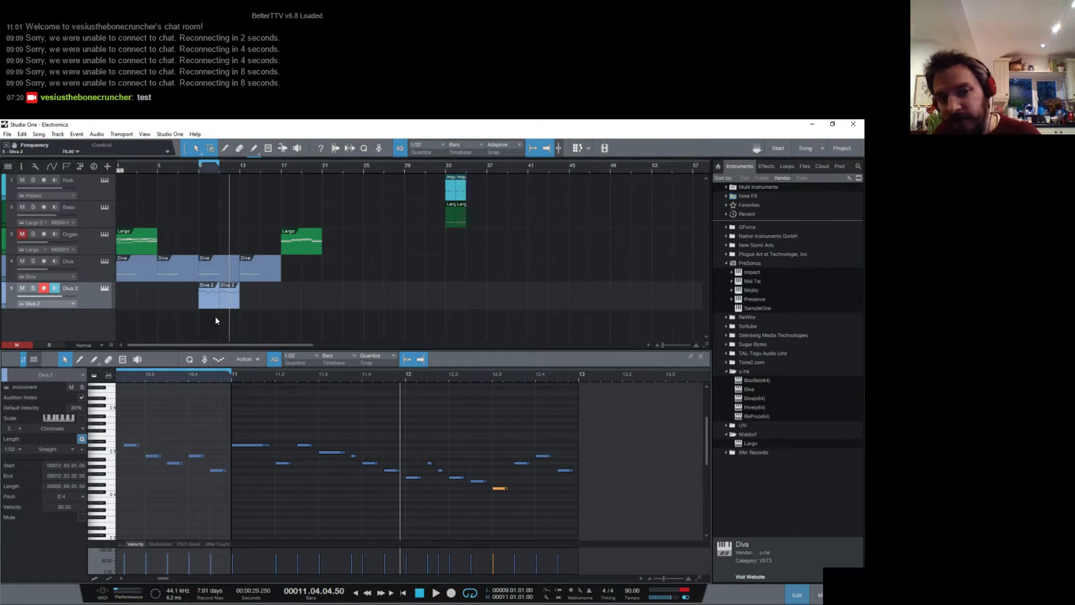
- Open the Diva 2 clip at bar 9 and examine the closing notes of bar 10
left_click(207, 303)
left_click(596, 438)
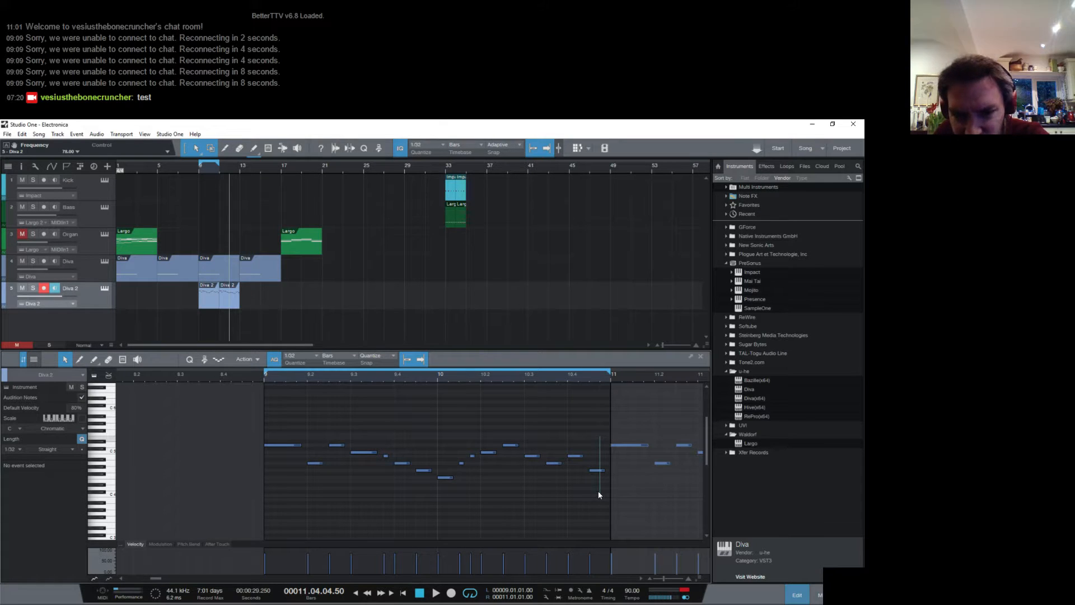
left_click(596, 470)
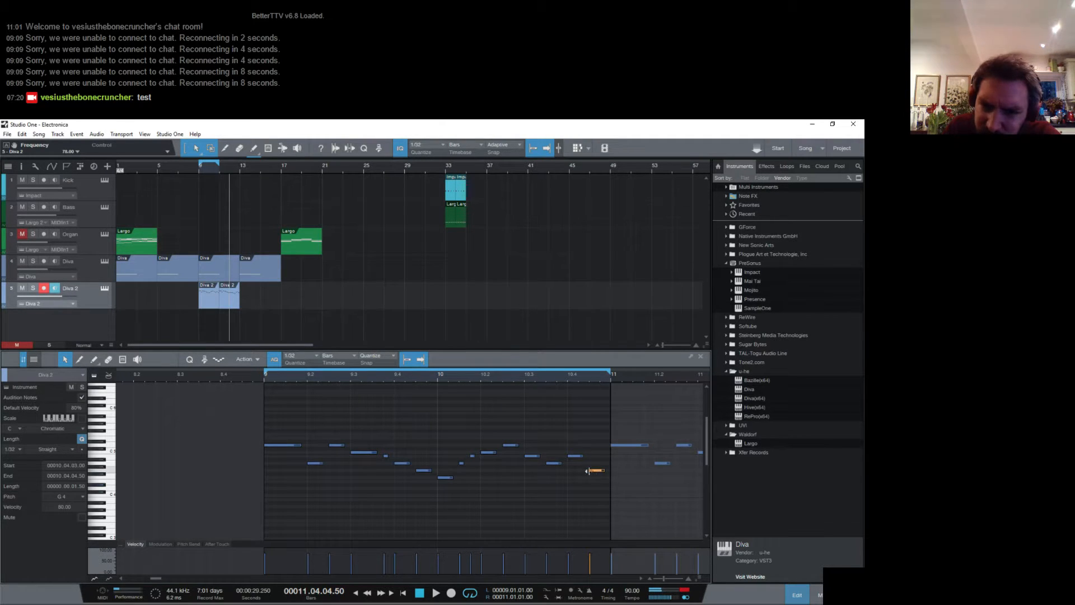
left_click(577, 456)
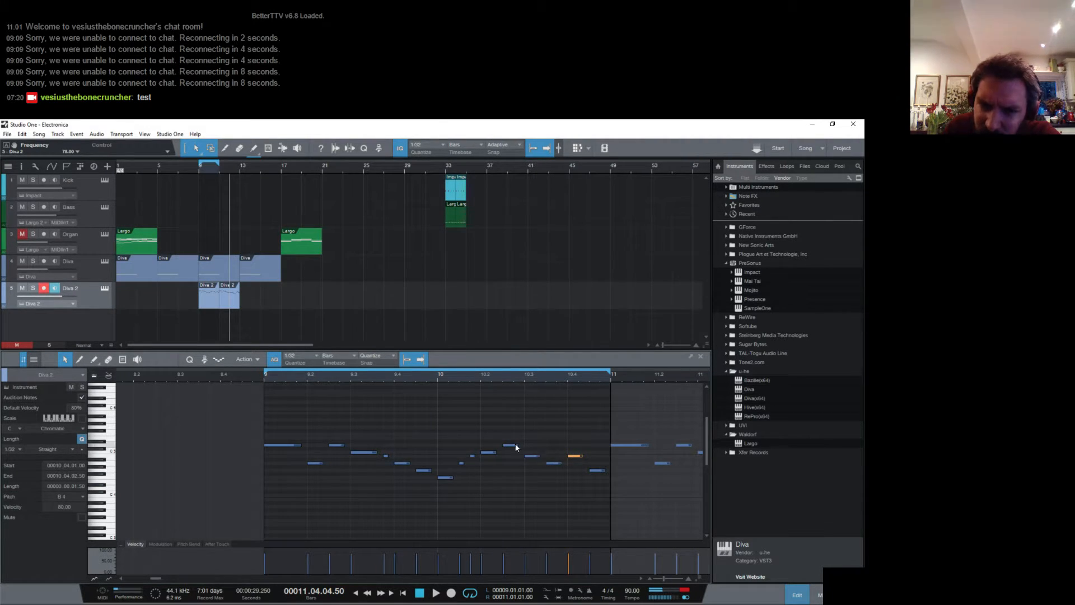
left_click_drag(502, 422, 591, 481)
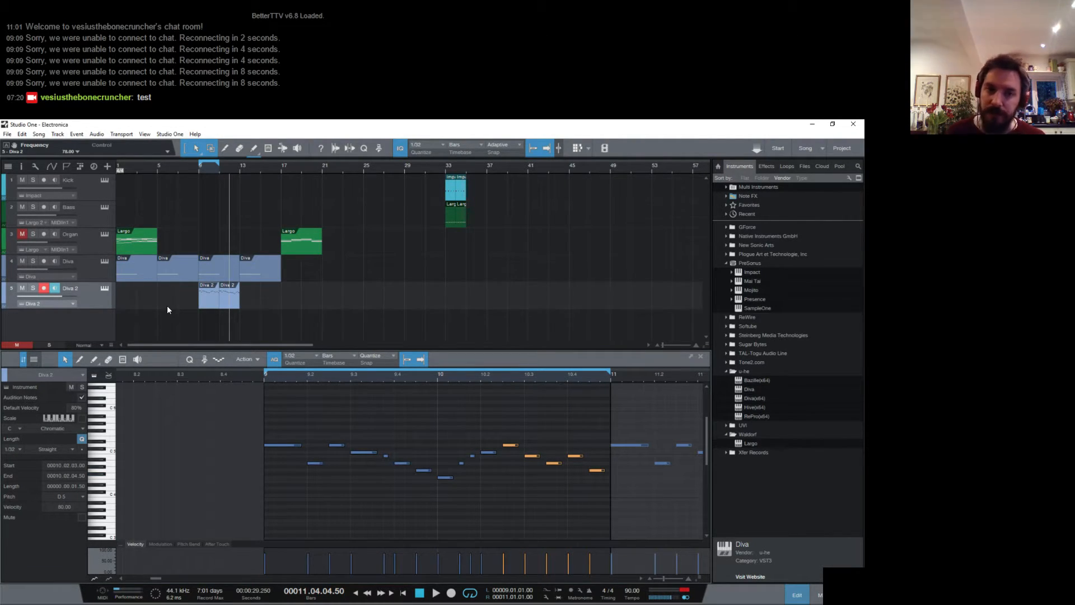
- Reopen the bar 11 clip, shorten the D4 note at 12.3 and add a short F4 right after it
left_click(232, 297)
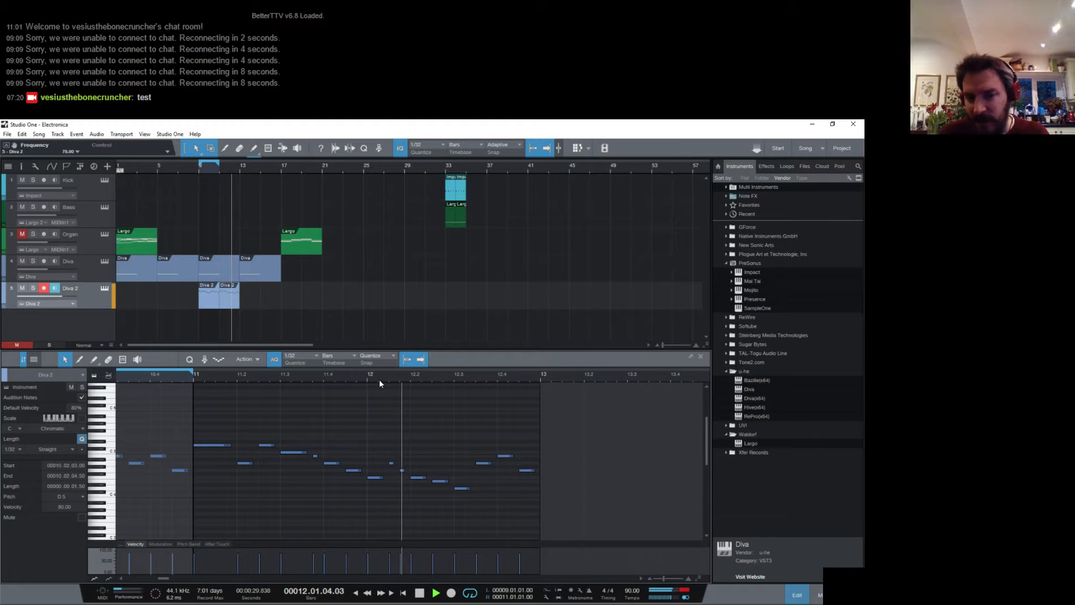
key("space")
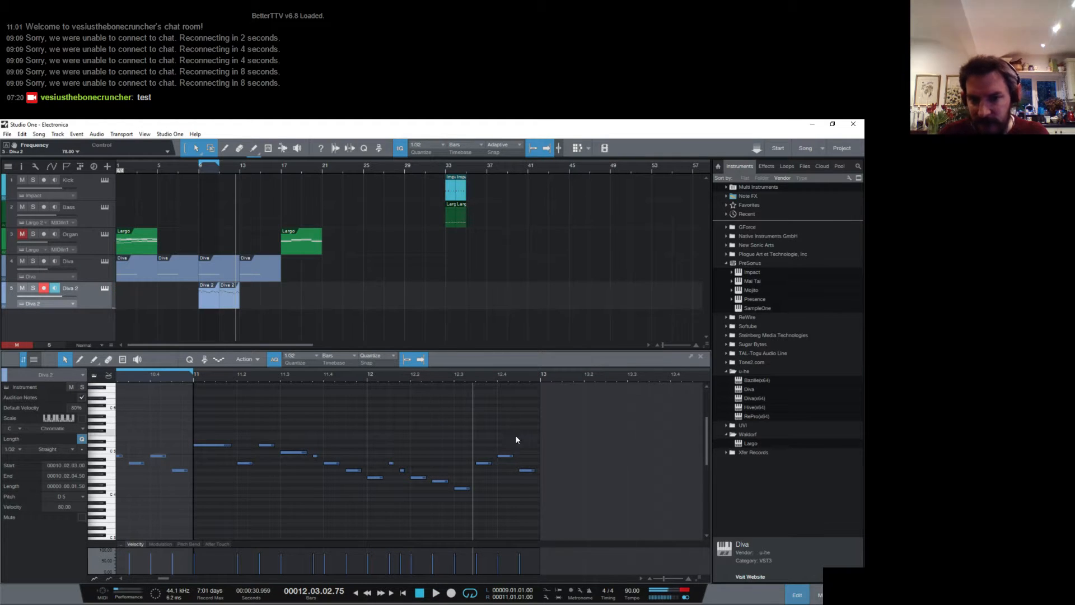
left_click(485, 463)
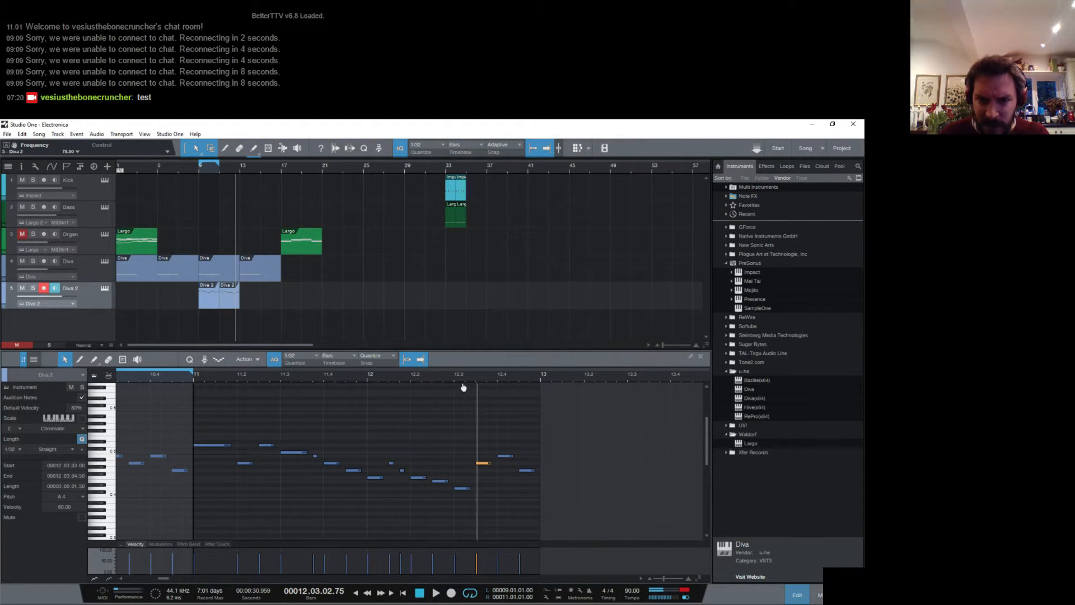
scroll(475, 437, "up", 2)
left_click_drag(478, 487, 453, 488)
left_click(472, 476)
left_click(468, 477)
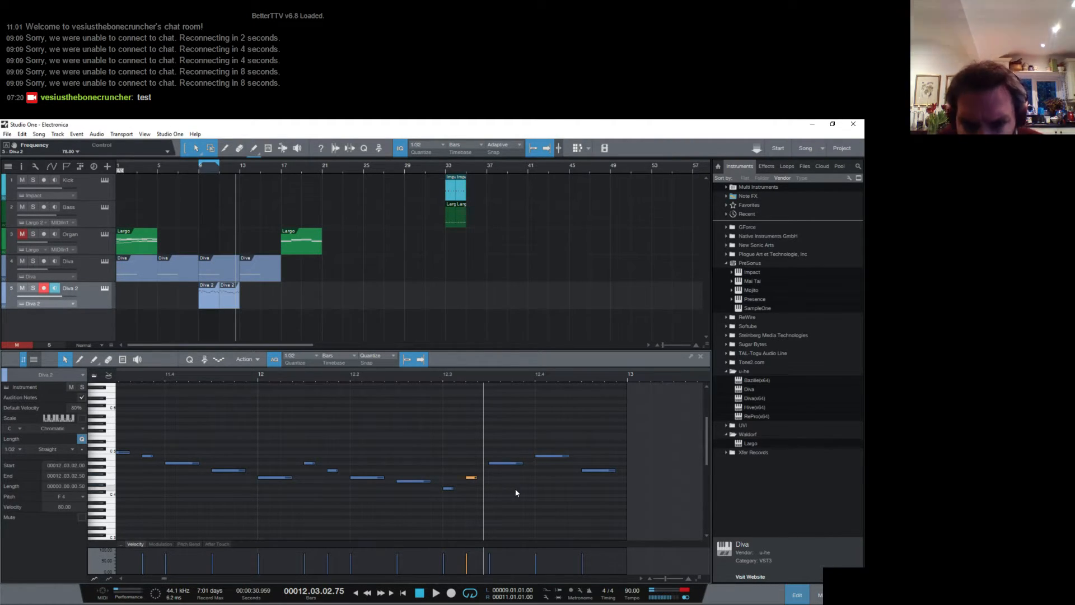
- Add short E4 and F4 notes in the second half of beat 12.3 in place of the A4 note
left_click(493, 484)
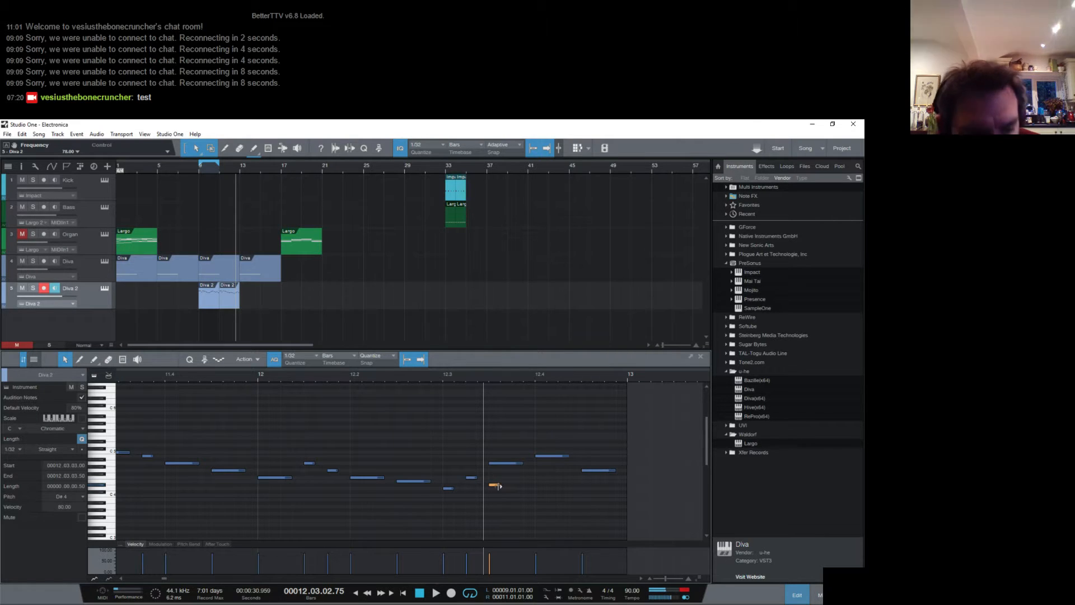
left_click(494, 481)
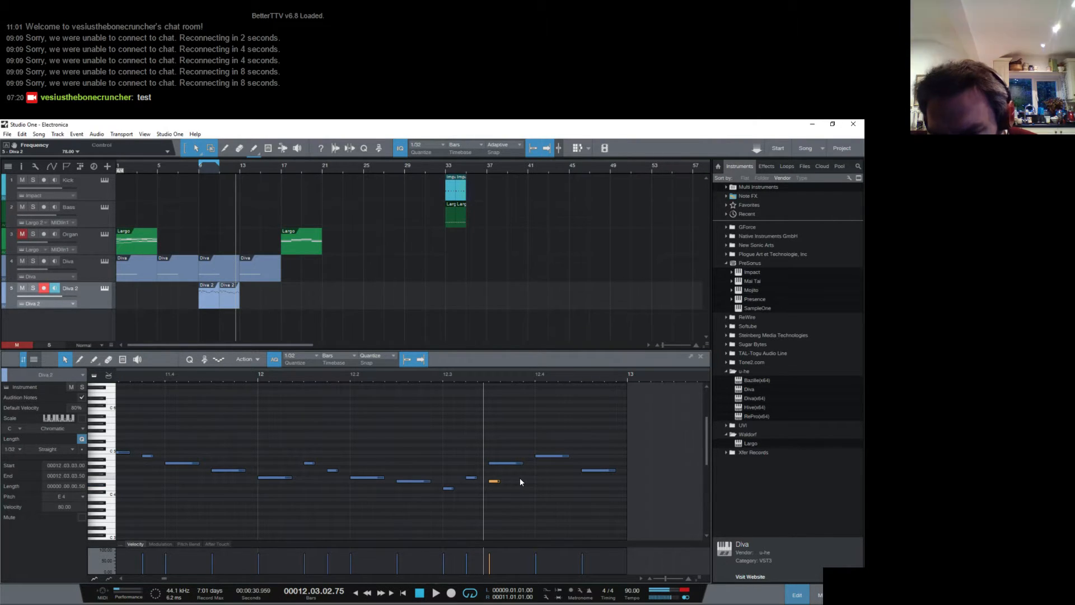
left_click(519, 477)
left_click(498, 463)
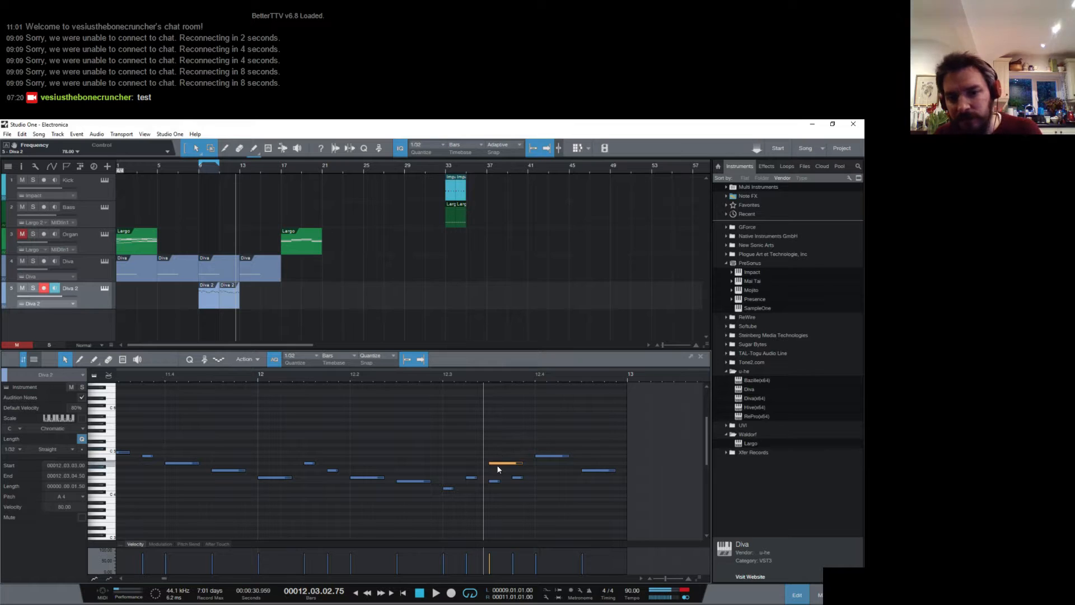
- Lower the last two notes of bar 12 to D4 and play the melody with the loop extended to bar 13
left_click_drag(557, 455, 600, 491)
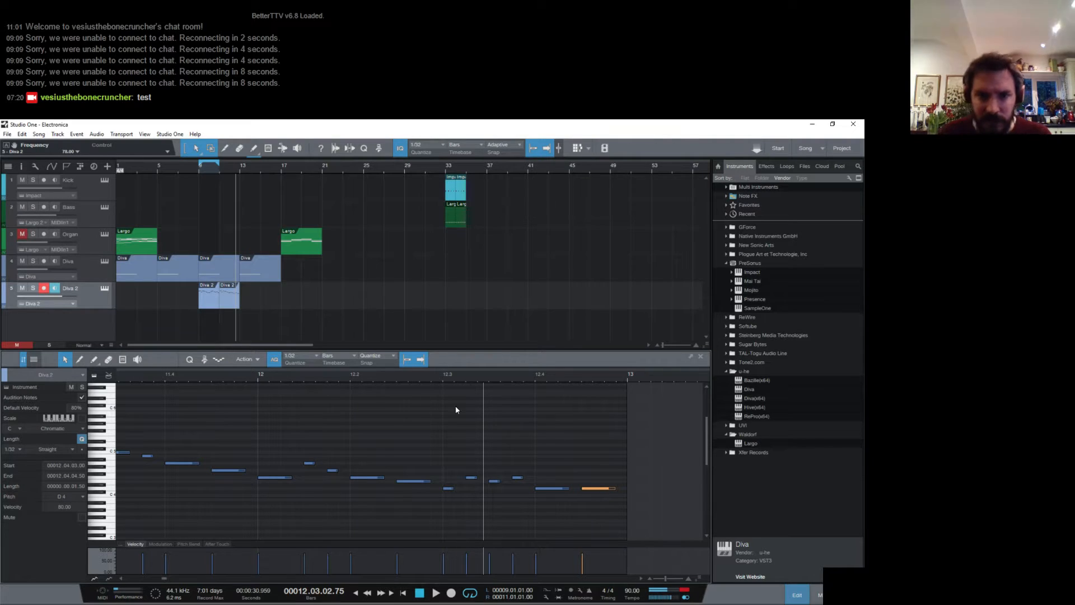
left_click(260, 373)
key("space")
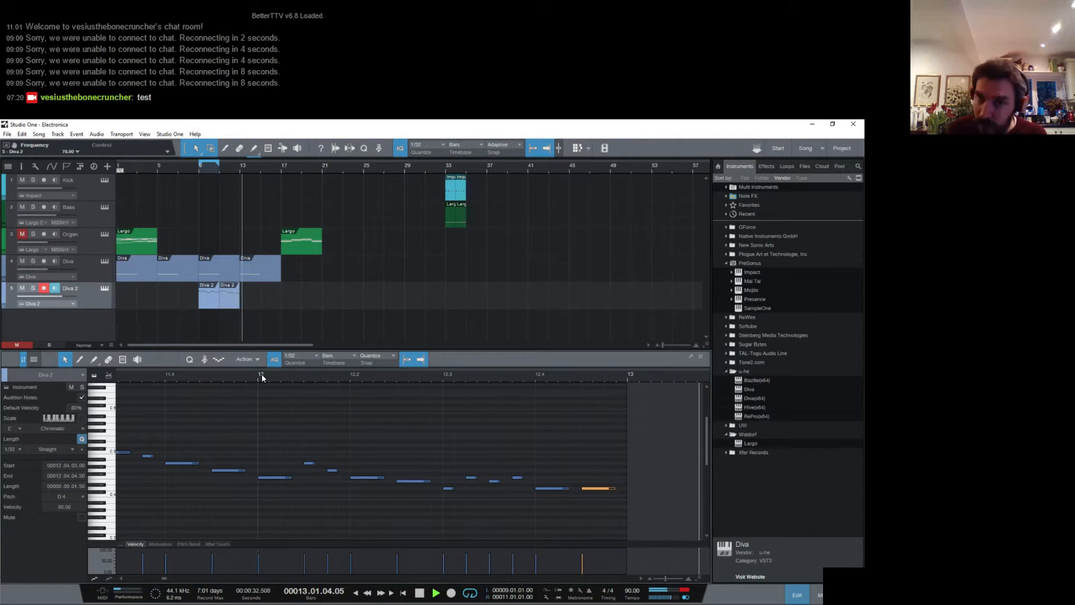
key("space")
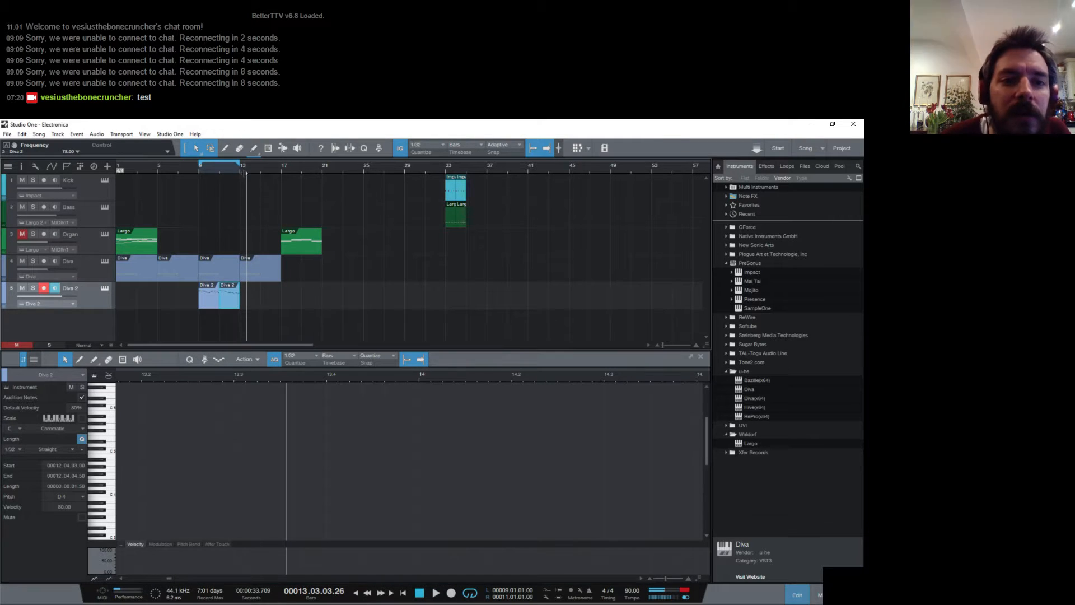
key("space")
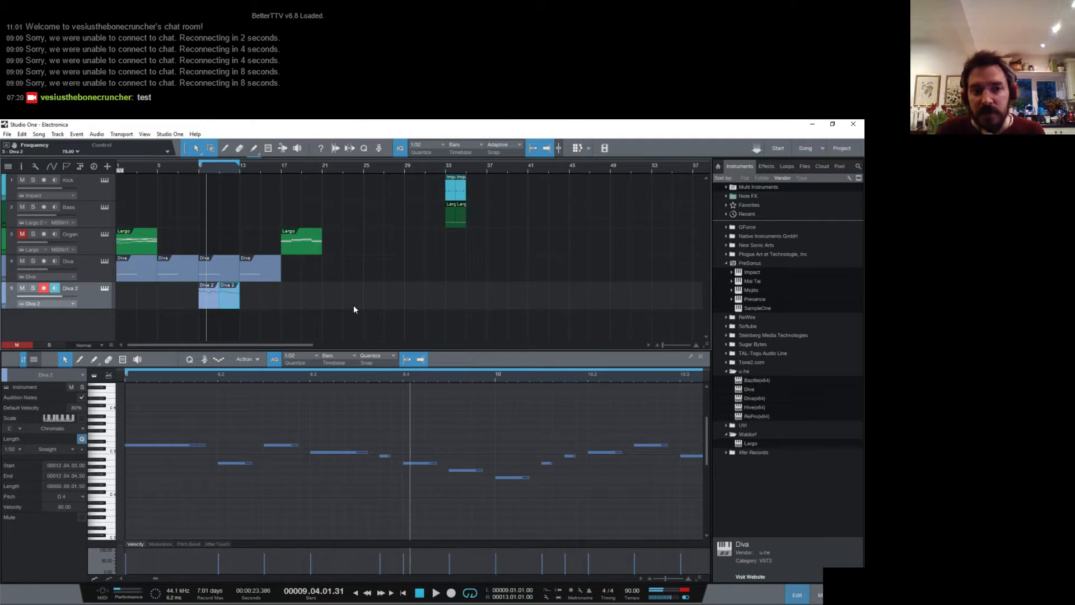
- Duplicate both Diva 2 clips to start at bar 13 and extend the loop end to bar 17
left_click_drag(227, 306, 195, 304)
key("d")
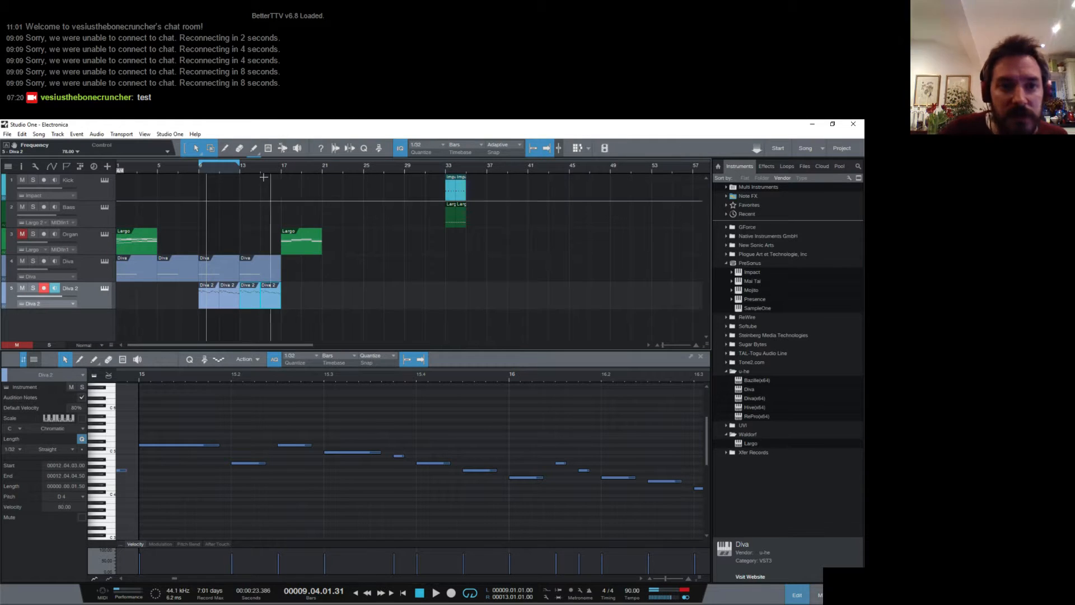
left_click_drag(239, 165, 284, 174)
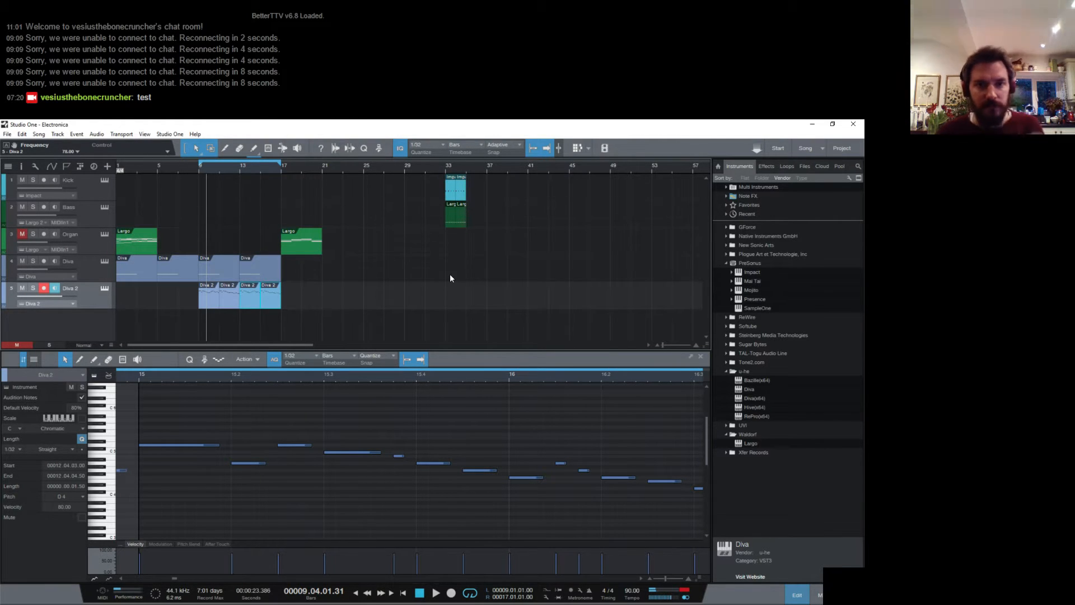
- Move the second organ clip to about bar 38 and the first organ clip to bar 17
left_click_drag(297, 247, 516, 243)
left_click_drag(143, 247, 301, 242)
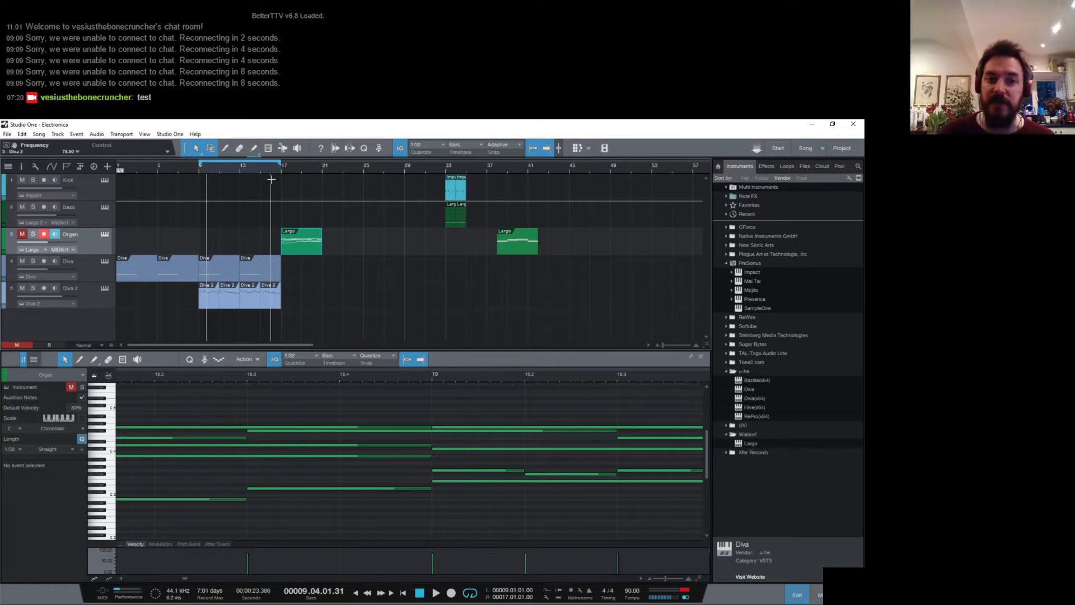
- Unmute the Organ track and play the organ clip from bar 17
left_click(282, 167)
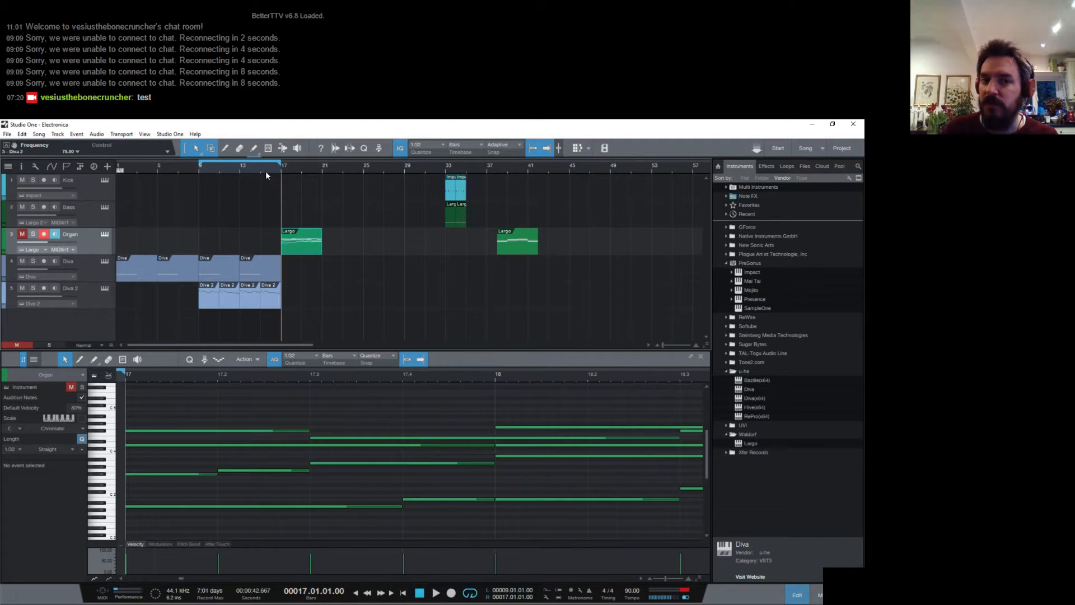
left_click(25, 235)
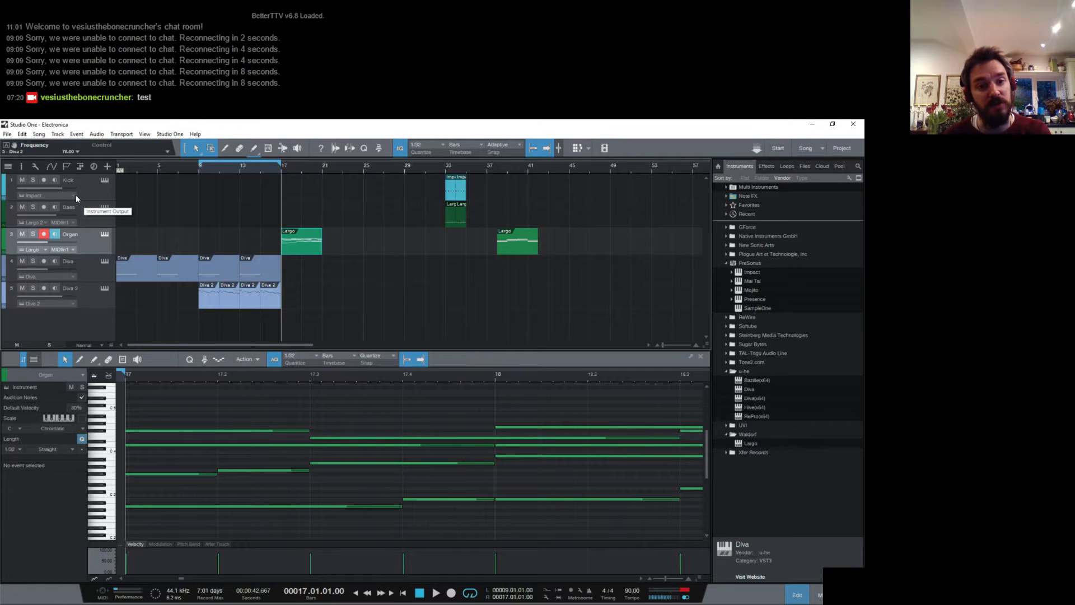
key("space")
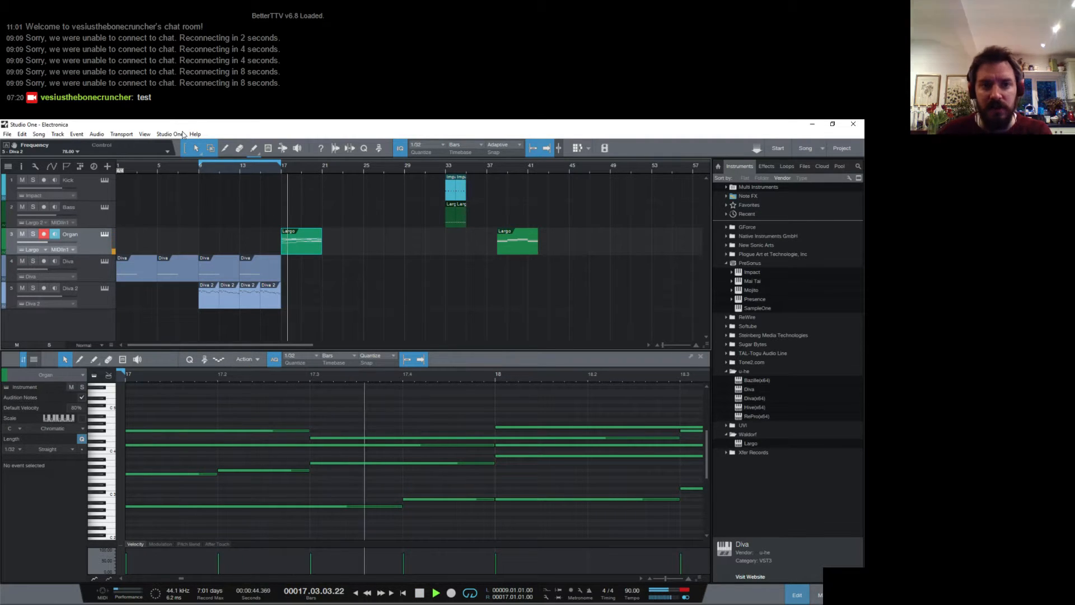
key("space")
- Extend the loop end to bar 21 and play the Diva parts from bar 9
left_click_drag(283, 166, 324, 167)
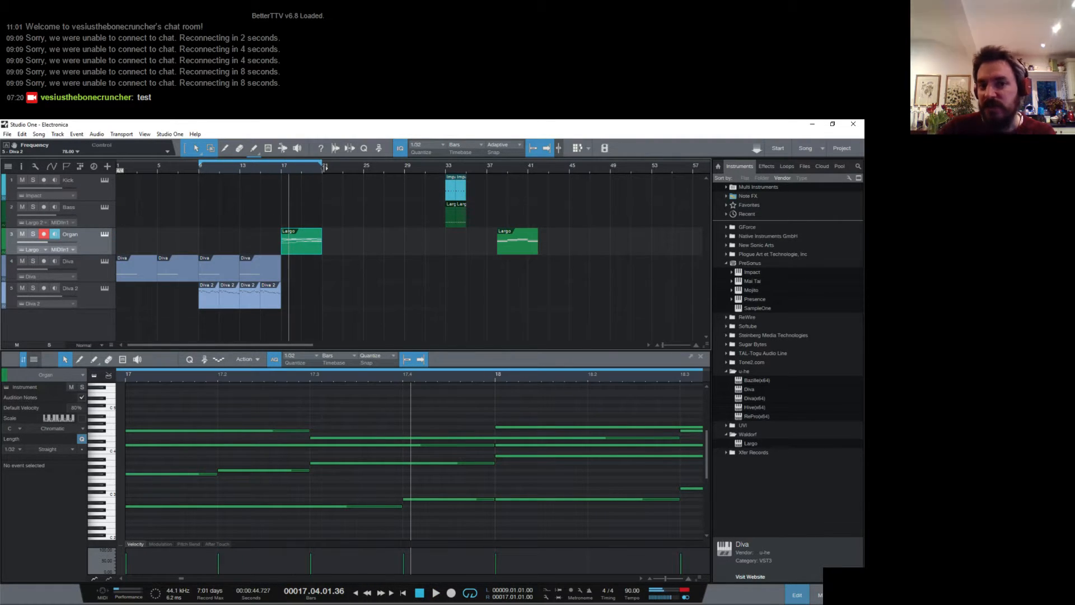
left_click(261, 169)
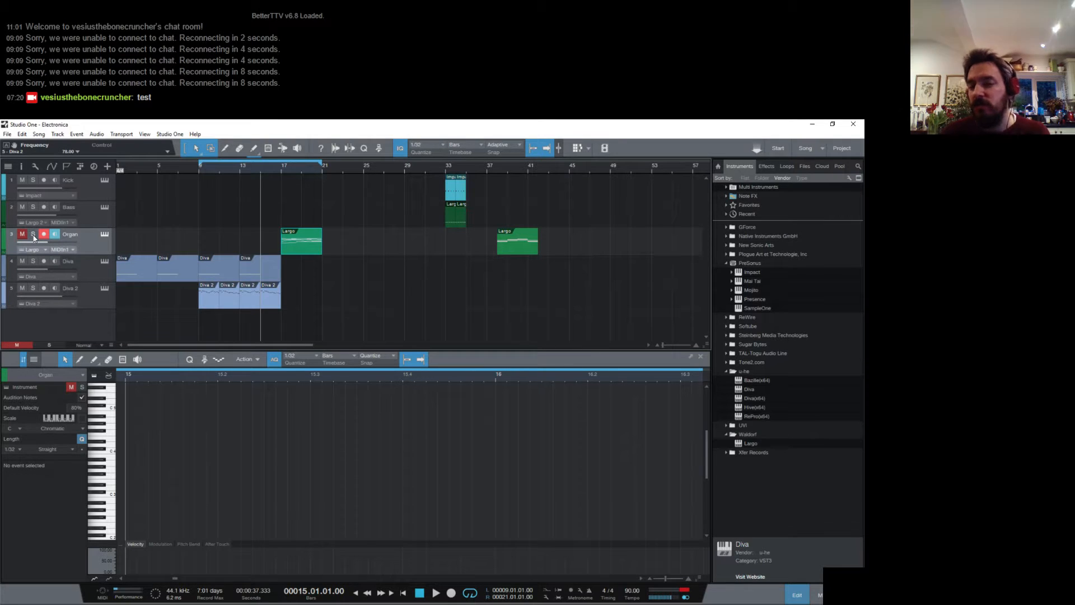
left_click(199, 170)
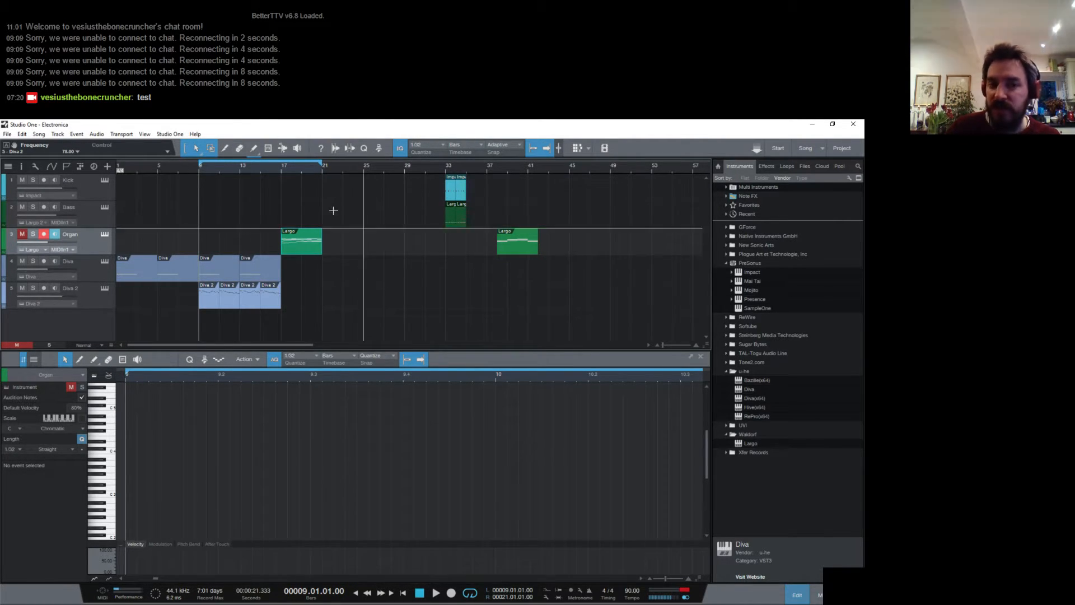
key("space")
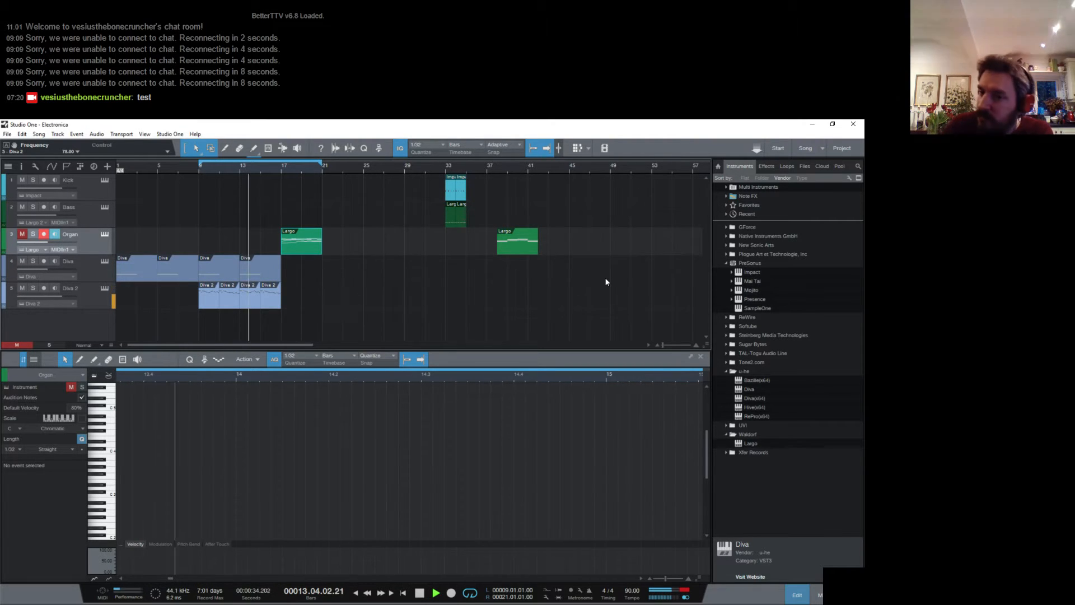
key("space")
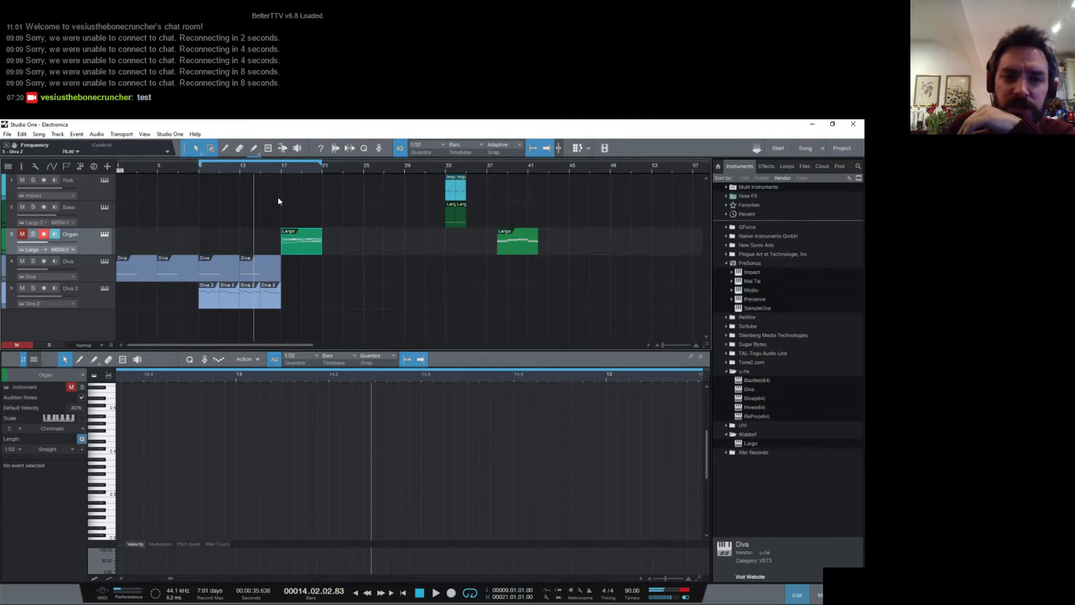
- Move the first organ clip from bar 17 to bar 29 and play the Diva parts from bar 9
left_click(283, 172)
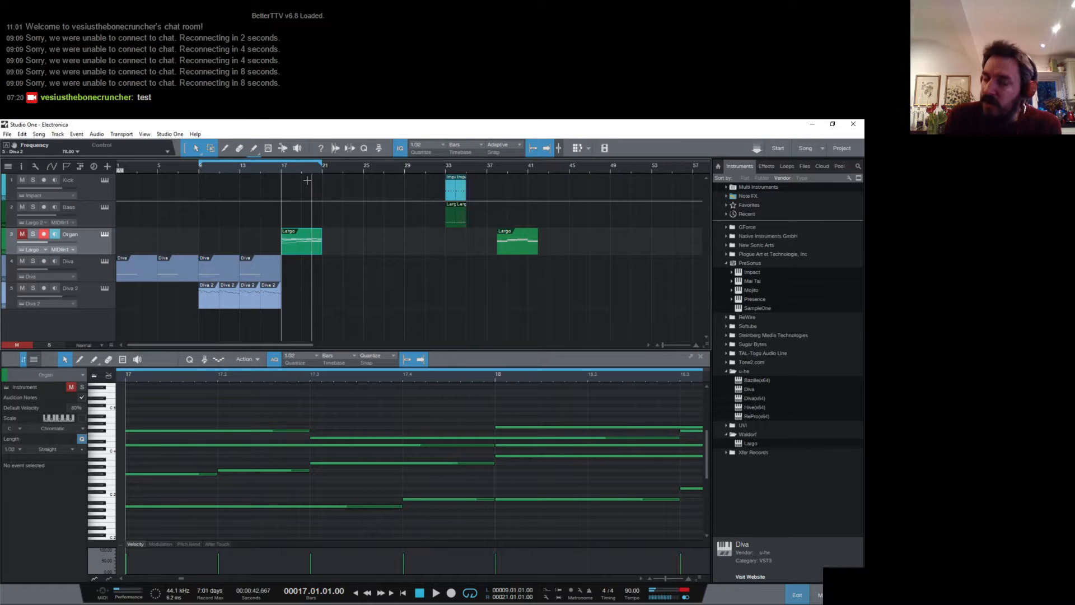
left_click_drag(298, 249, 416, 251)
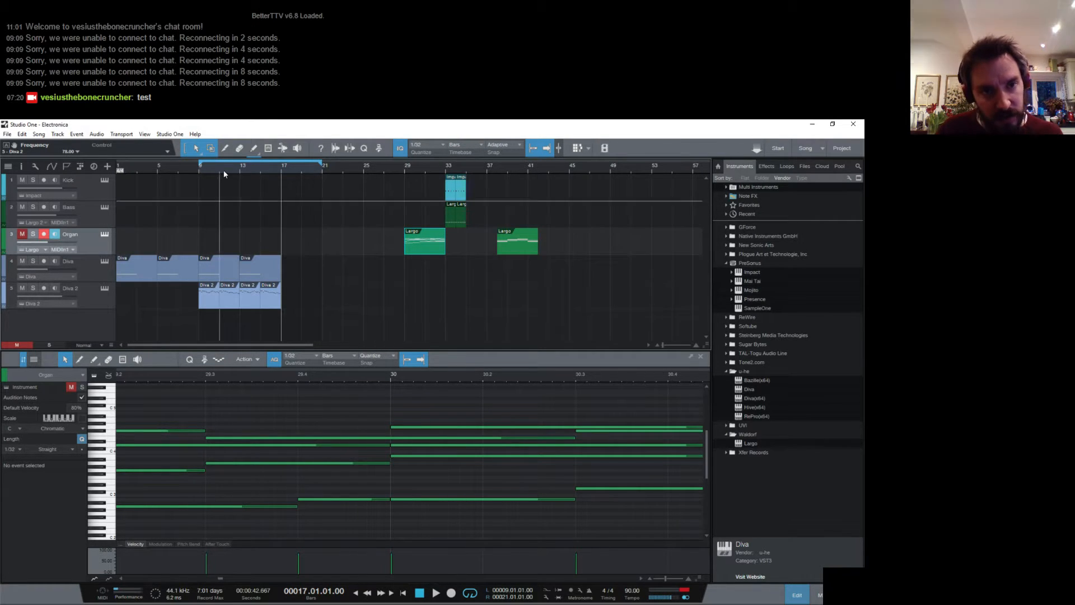
left_click(205, 169)
key("space")
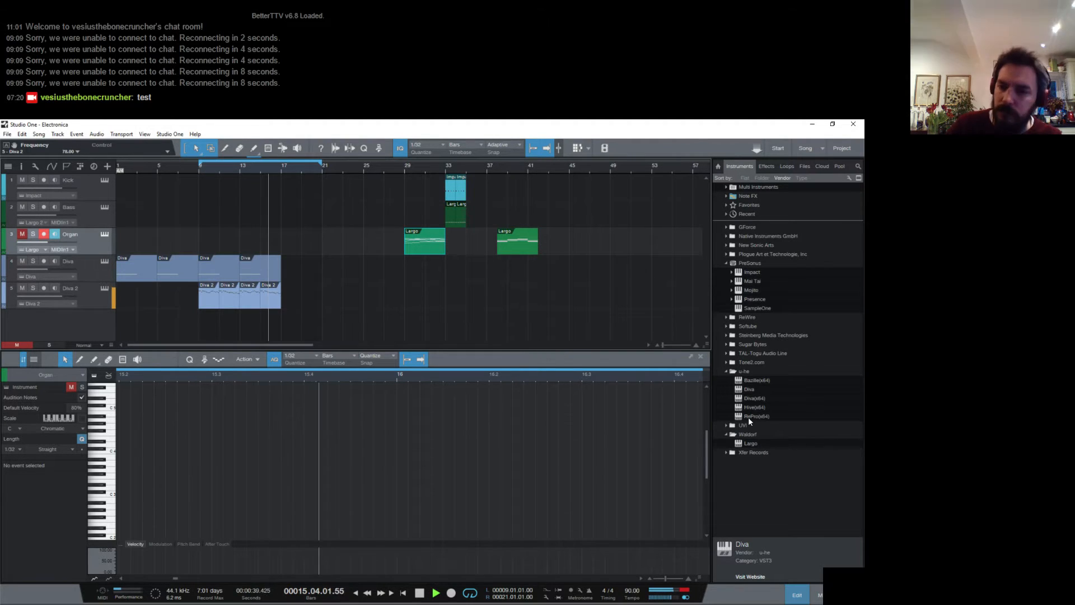
key("space")
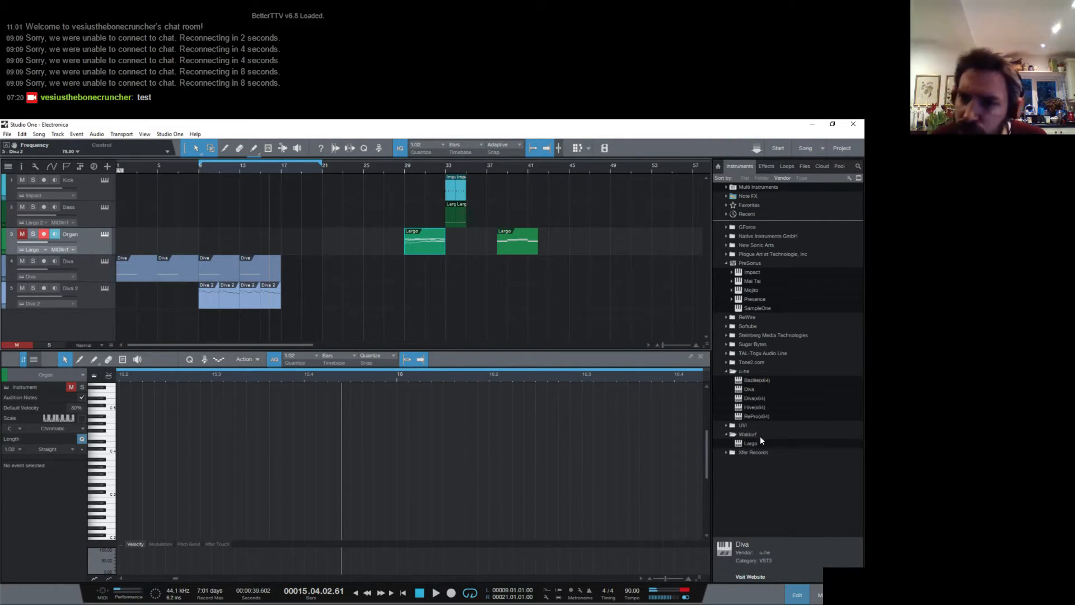
- Add a new Largo instrument track and reset its sound to the Init Program
left_click_drag(755, 442, 347, 317)
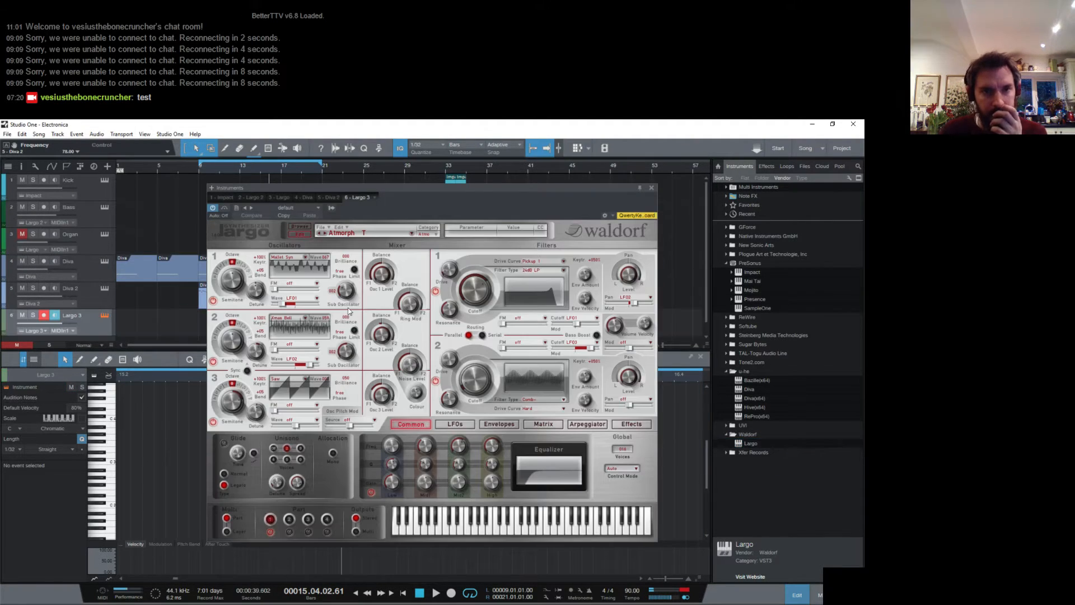
left_click(345, 229)
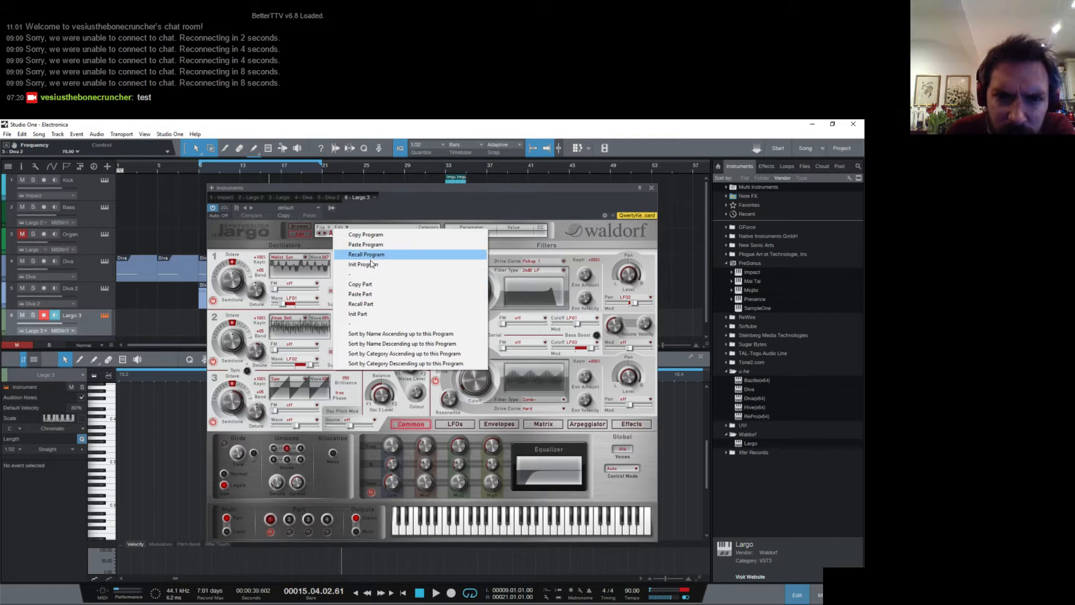
left_click(370, 260)
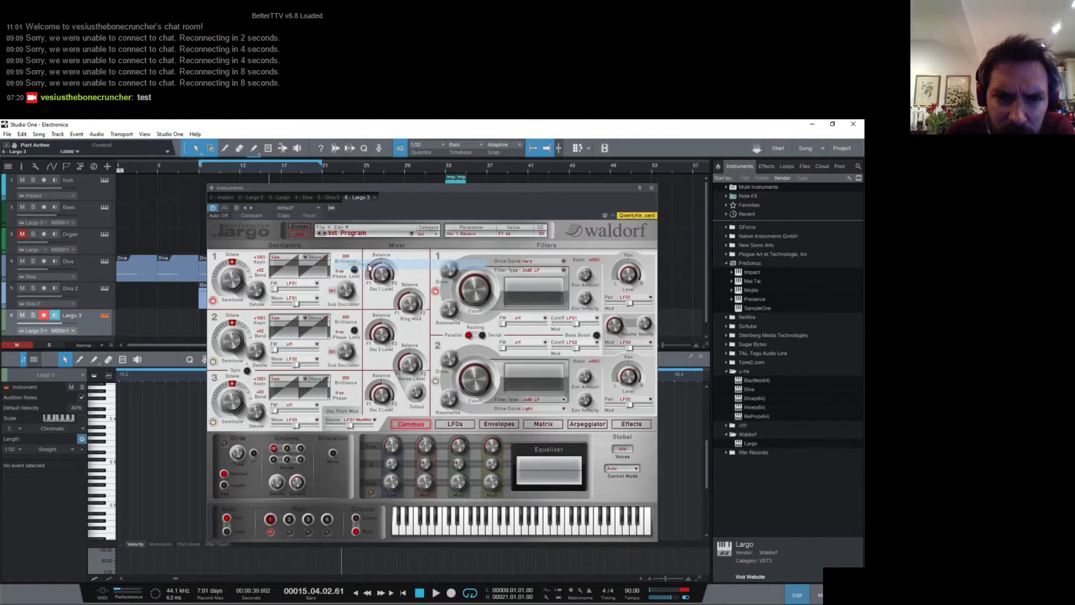
left_click(305, 257)
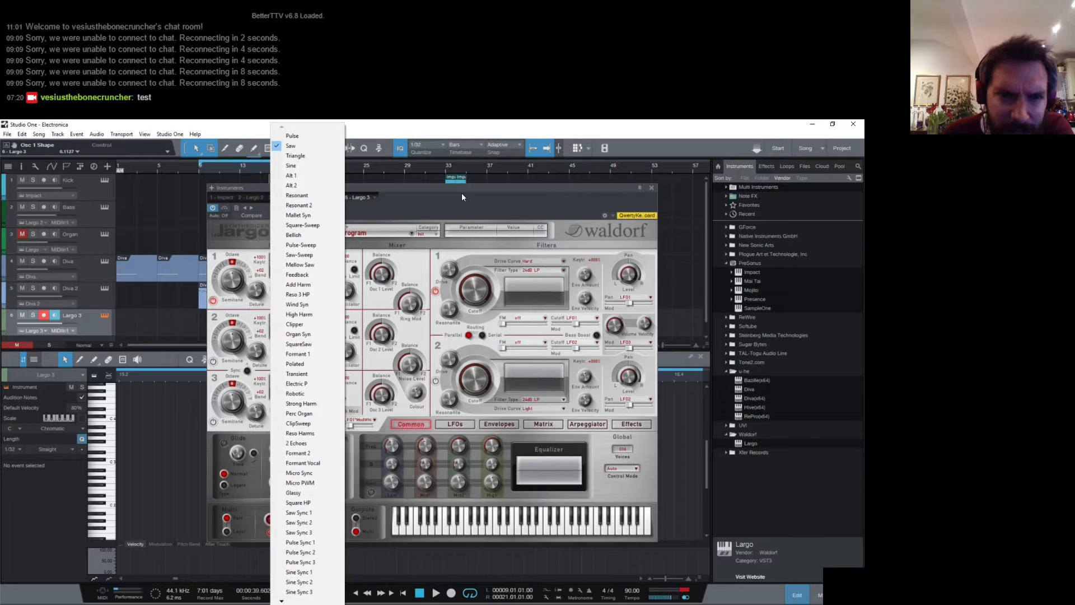
left_click(438, 199)
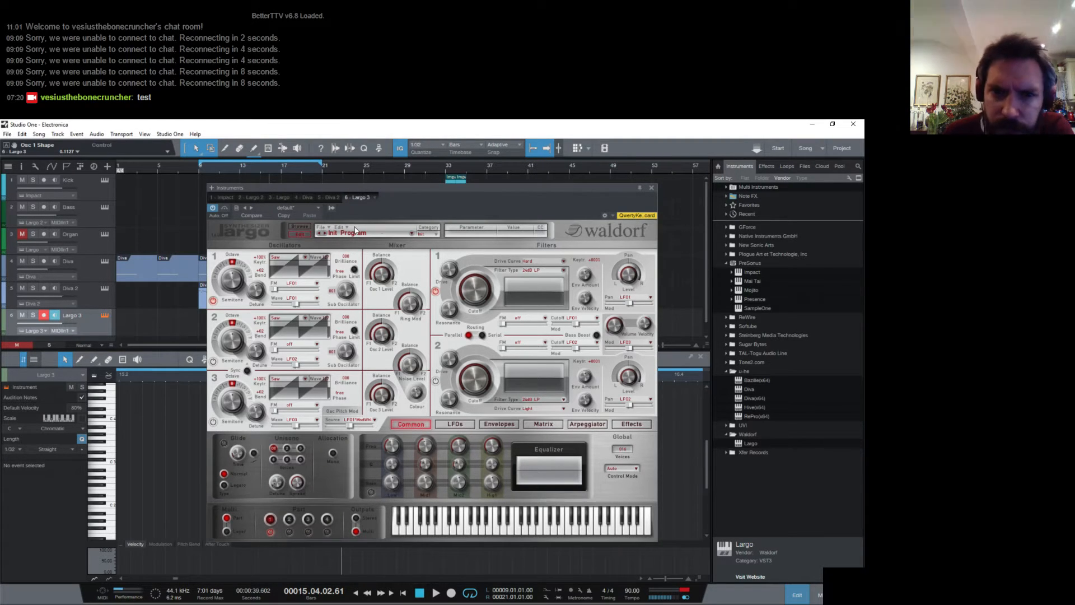
left_click(651, 188)
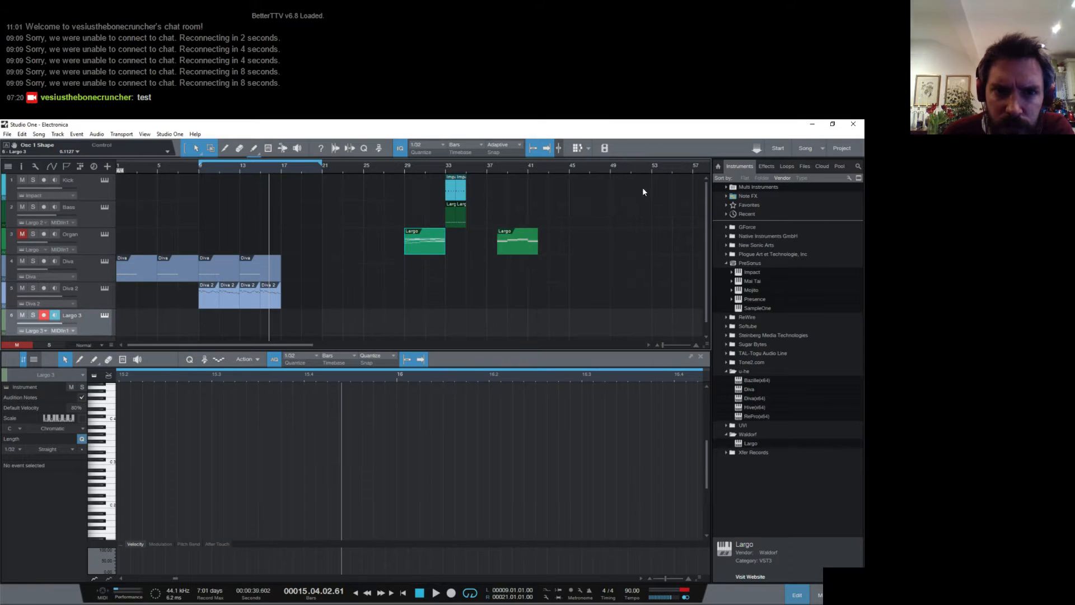
- Draw a one-bar clip at bar 13 on the Largo 3 track
left_click(253, 148)
left_click(242, 319)
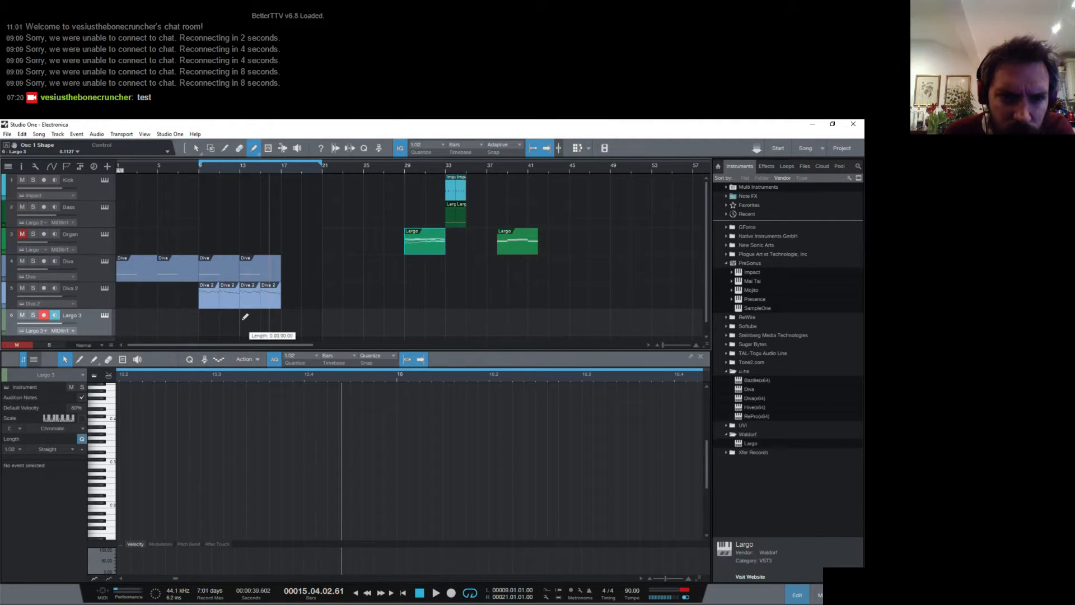
left_click(196, 148)
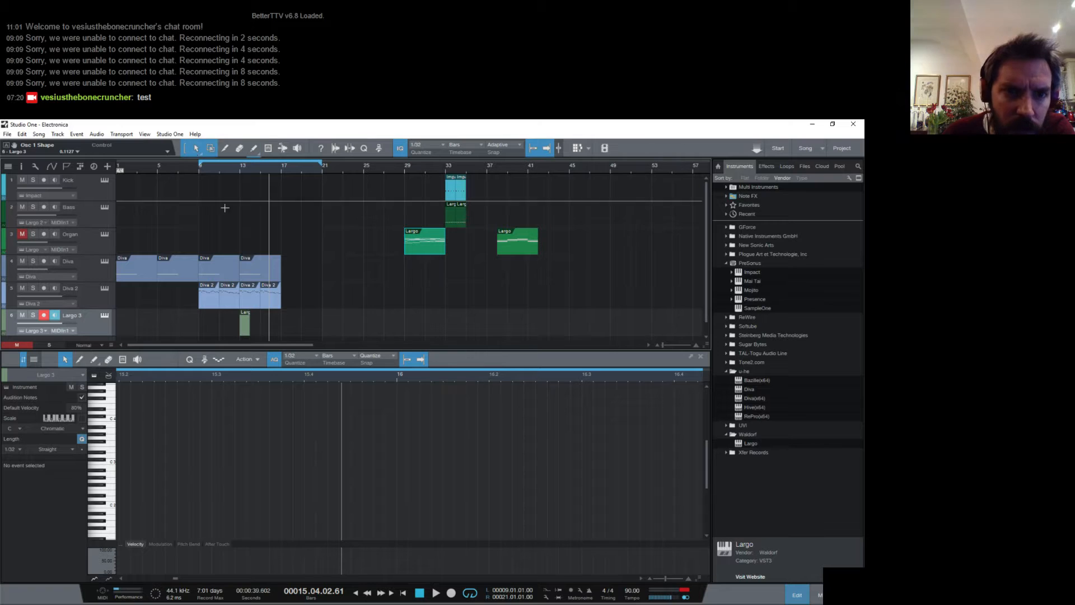
- Examine the Diva 2 melody notes in bars 13 and 14 and play them from bar 14
left_click(247, 305)
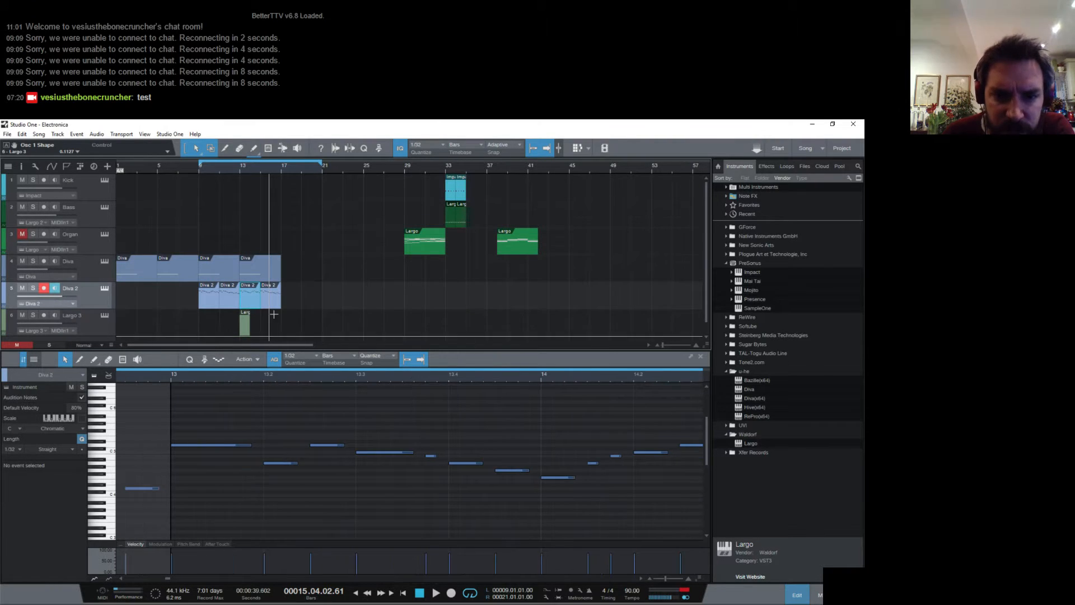
left_click_drag(368, 375, 356, 363)
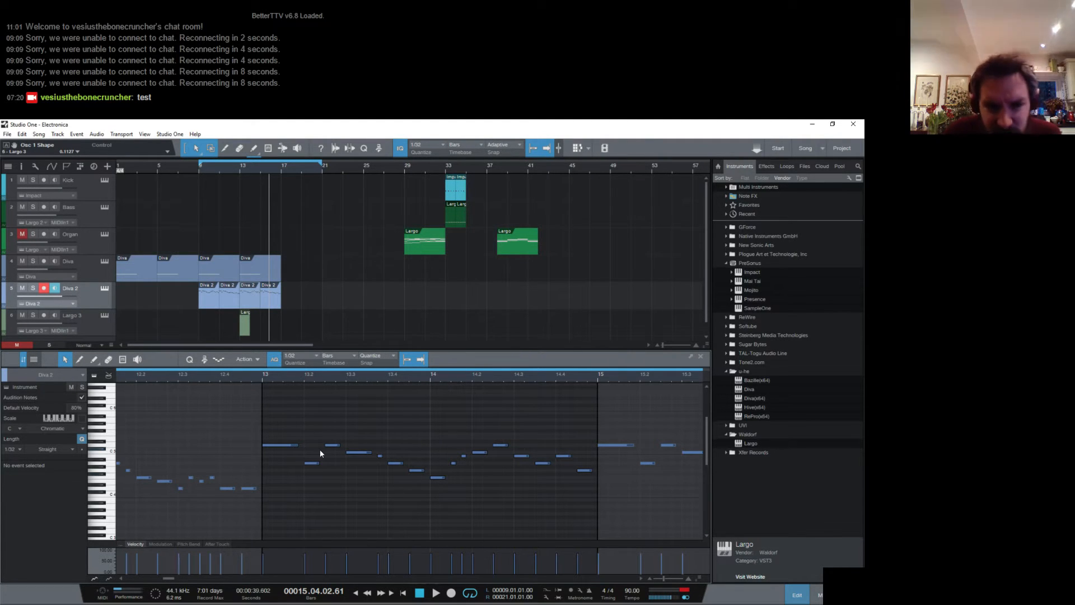
left_click_drag(310, 473, 427, 490)
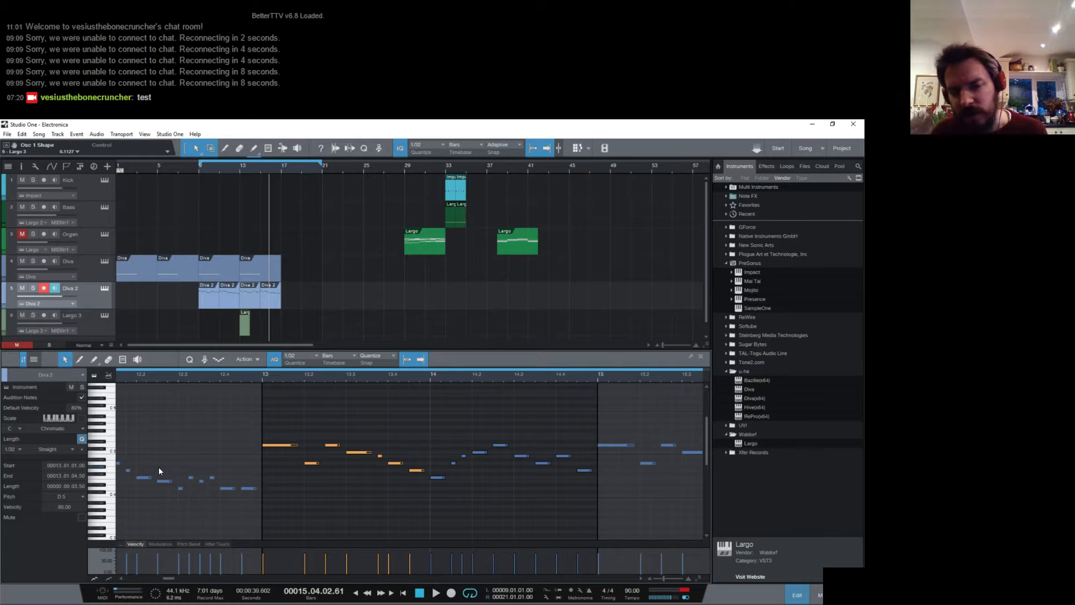
left_click(431, 376)
key("space")
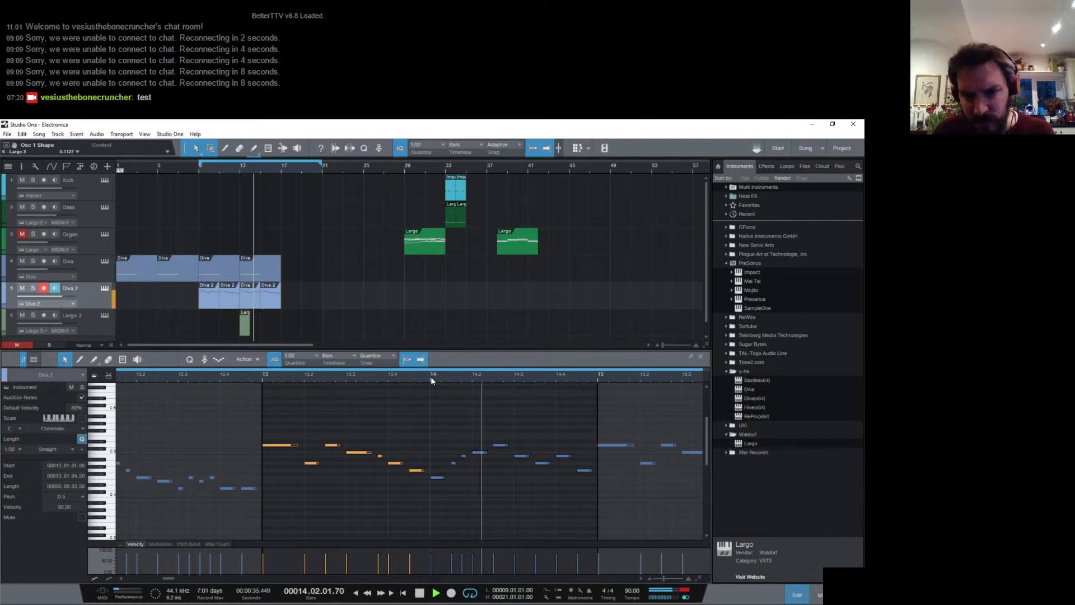
key("space")
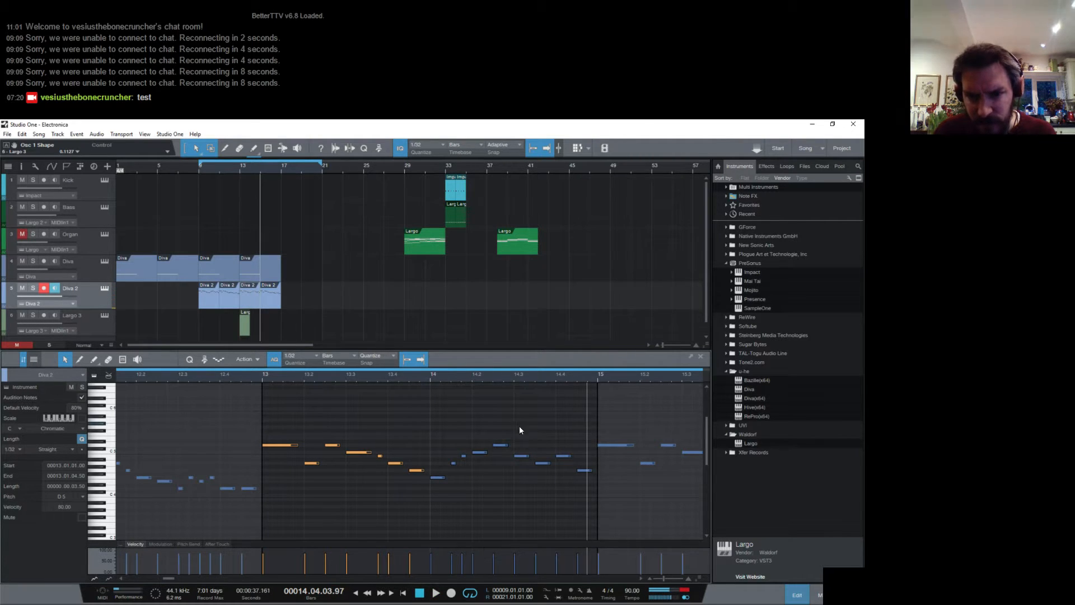
left_click_drag(519, 425, 587, 487)
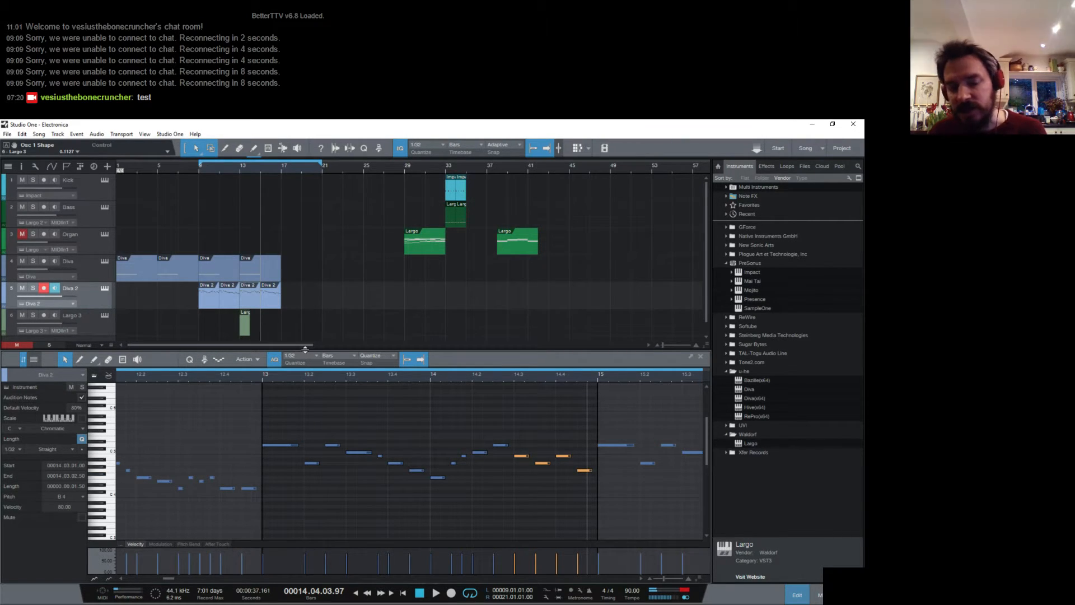
- Add a one-beat D2 note at the start of bar 13 in the Largo 3 clip
left_click(245, 330)
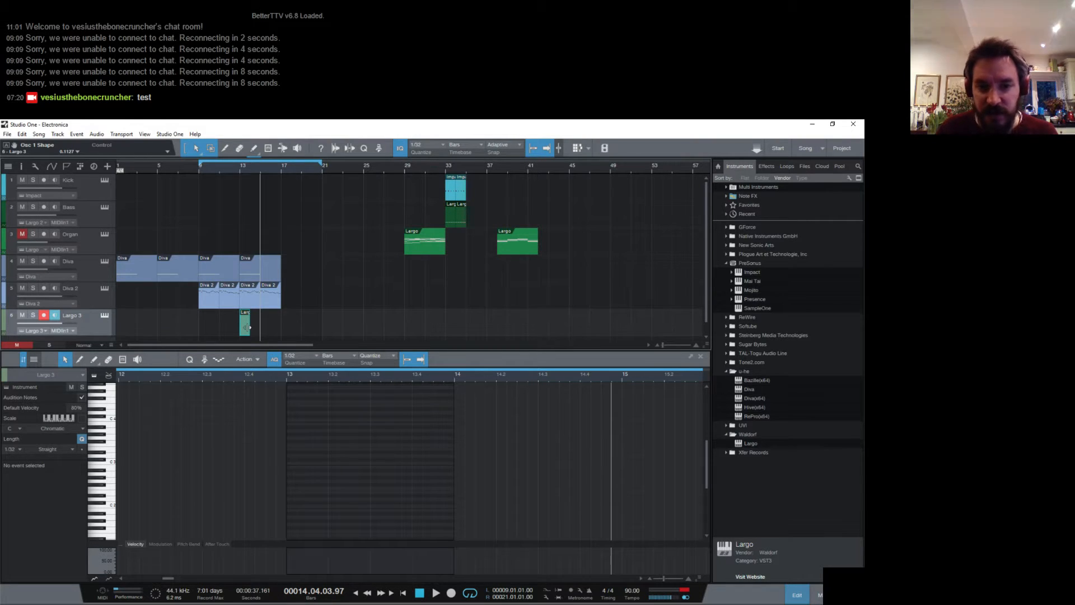
left_click(241, 169)
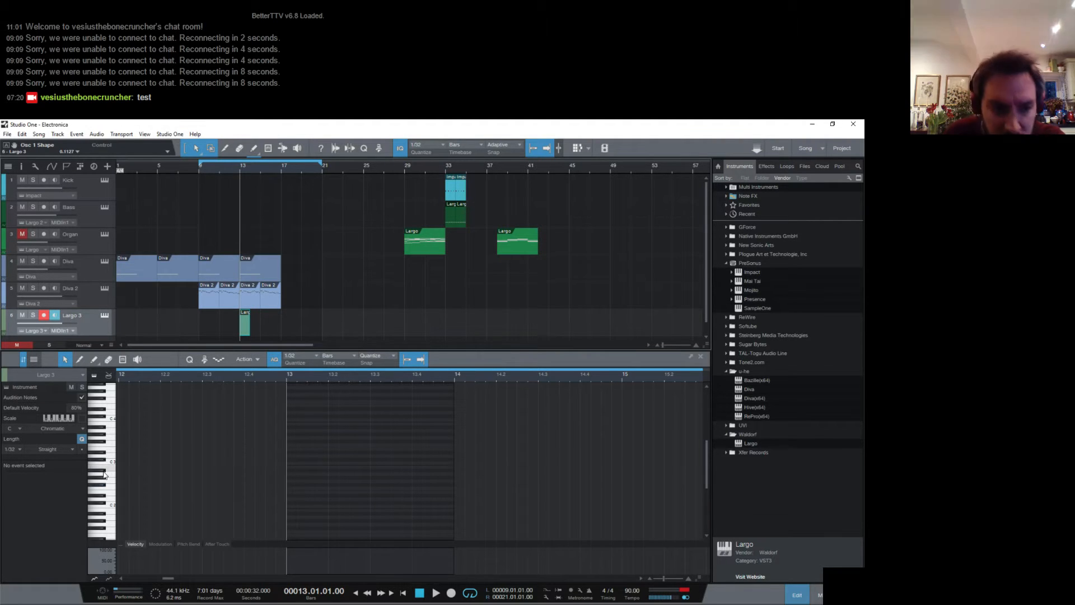
left_click_drag(308, 378, 302, 411)
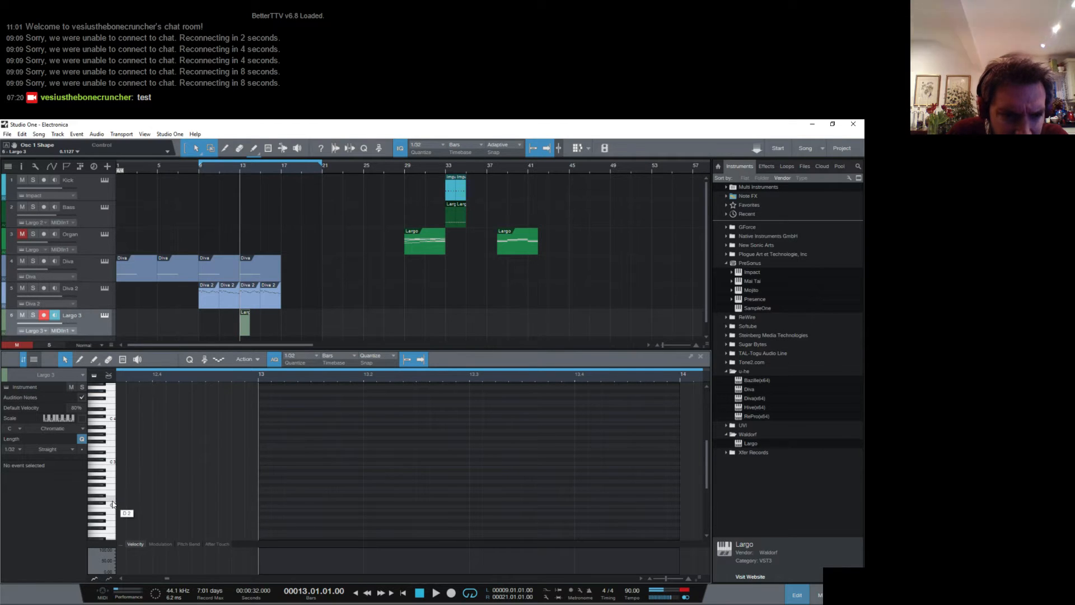
left_click(265, 499)
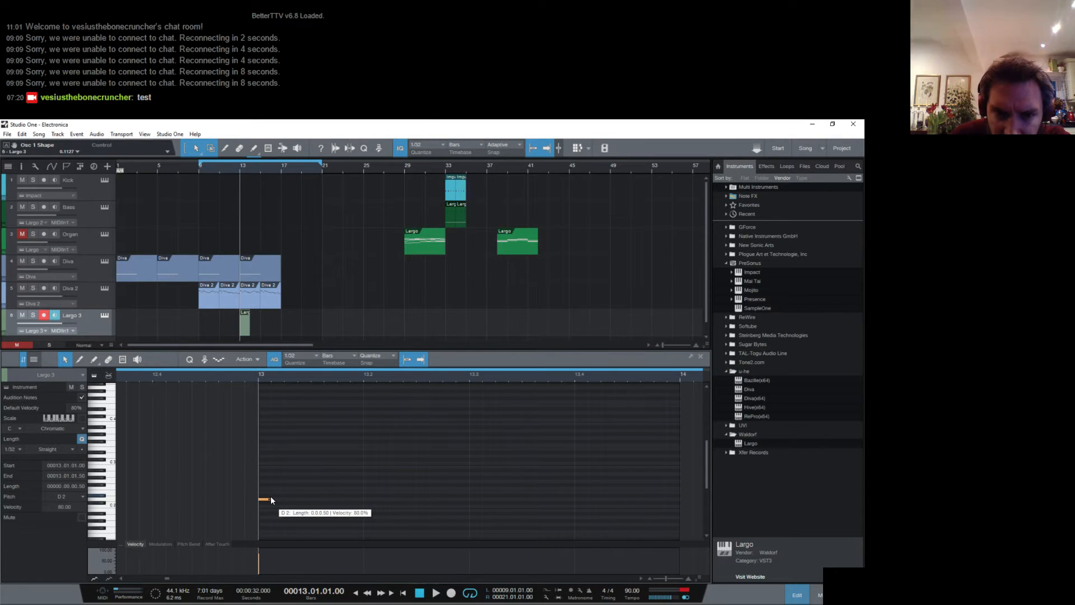
left_click_drag(271, 499, 370, 487)
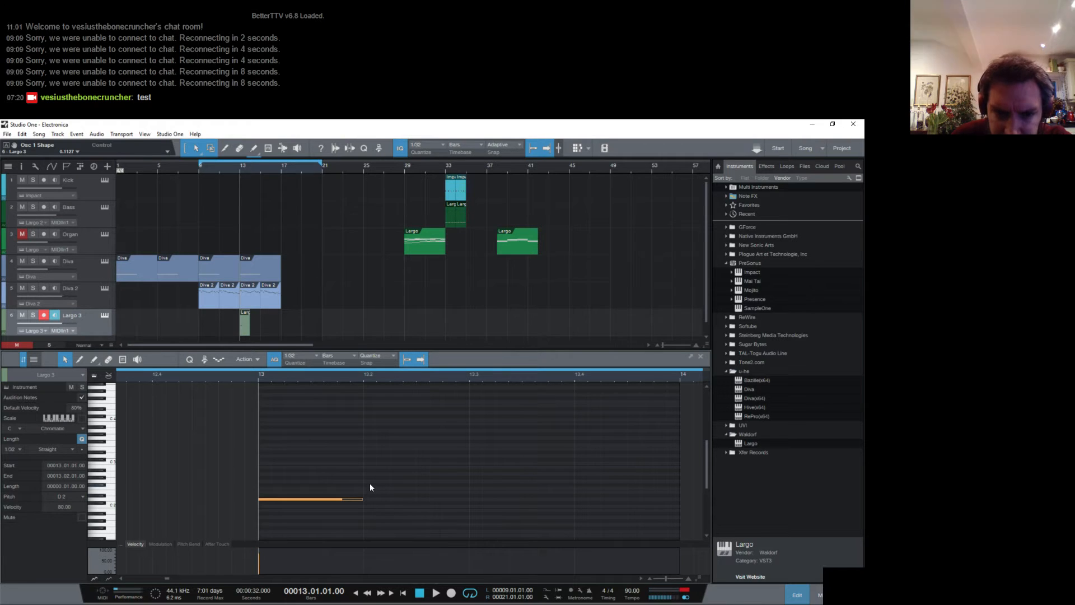
double_click(368, 488)
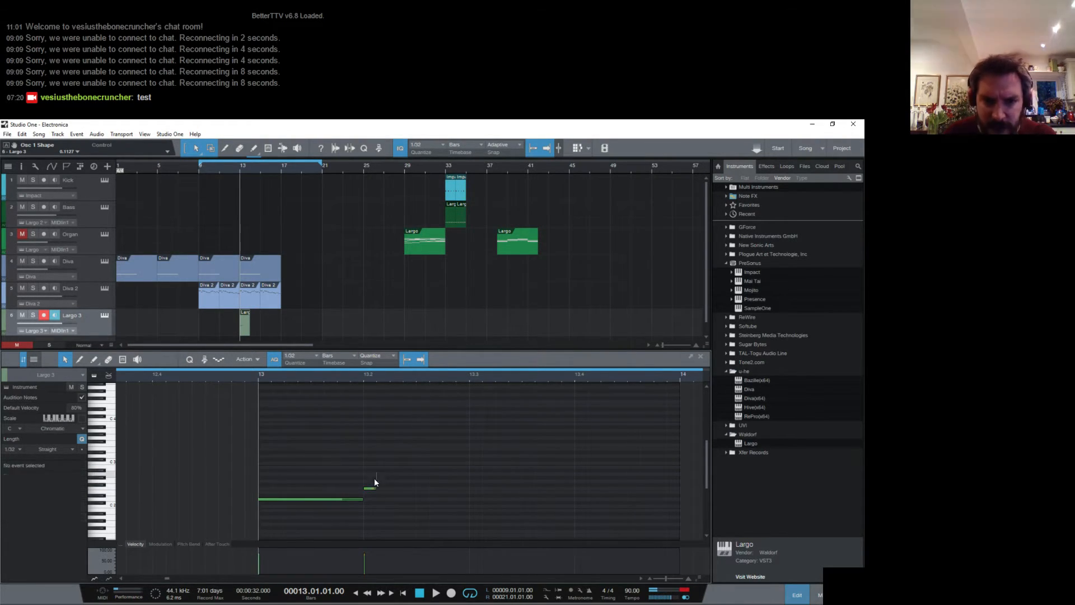
key("ctrl+z")
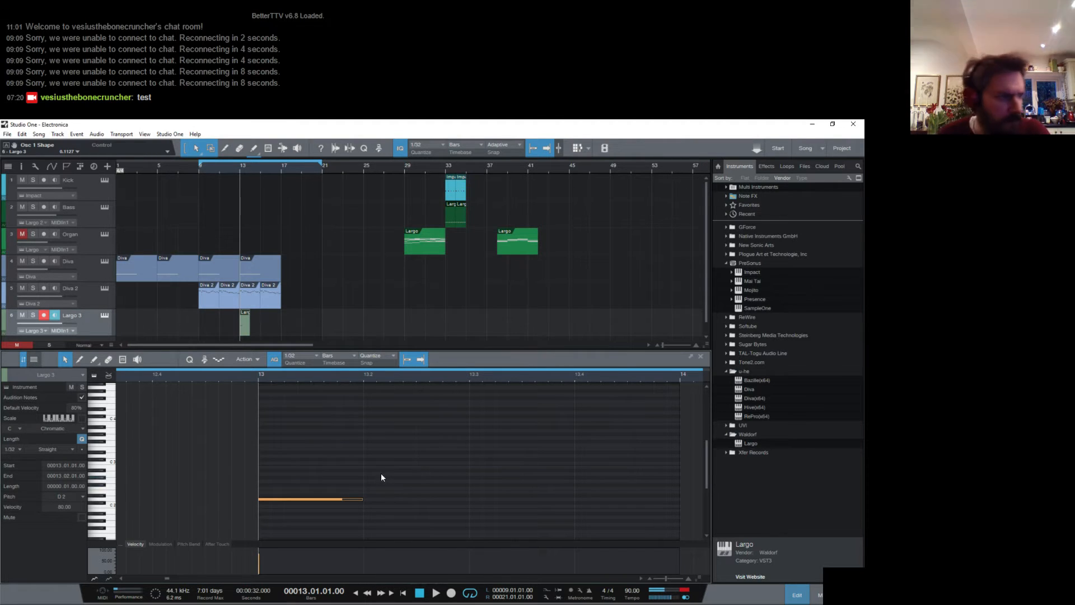
double_click(367, 492)
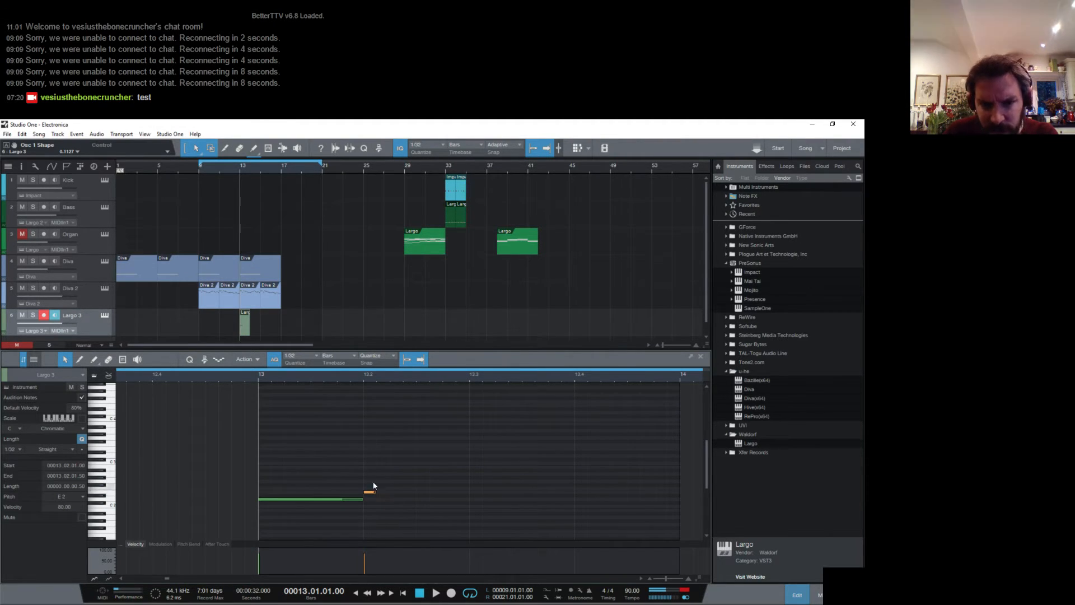
key("Delete")
- Set the note grid to 1/4 and add one-beat E2, F2 and G2 notes on beats 2, 3 and 4 of bar 13
left_click(305, 355)
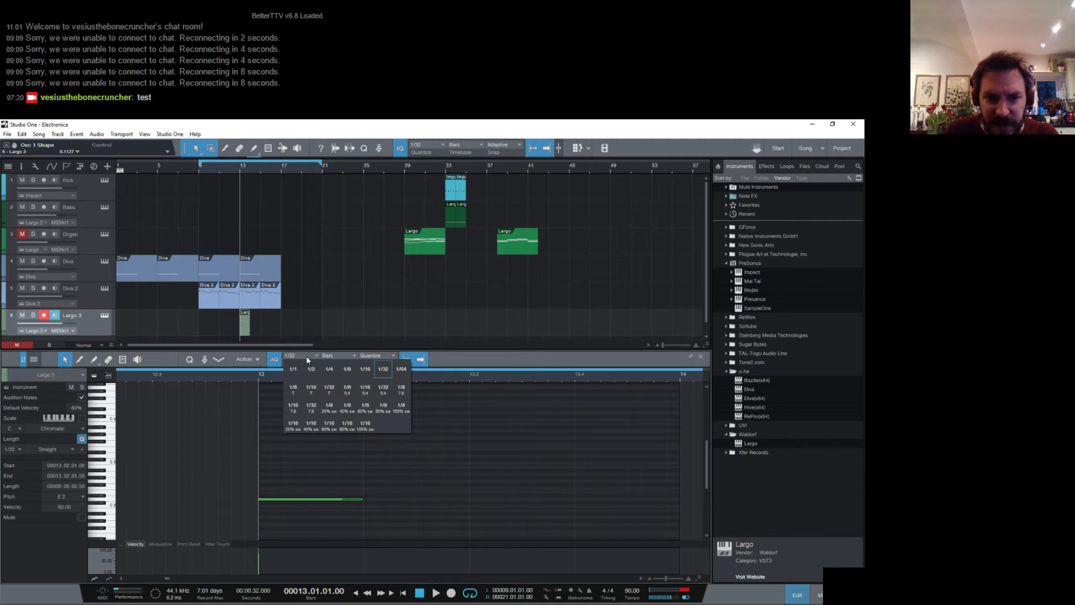
left_click(330, 371)
double_click(396, 492)
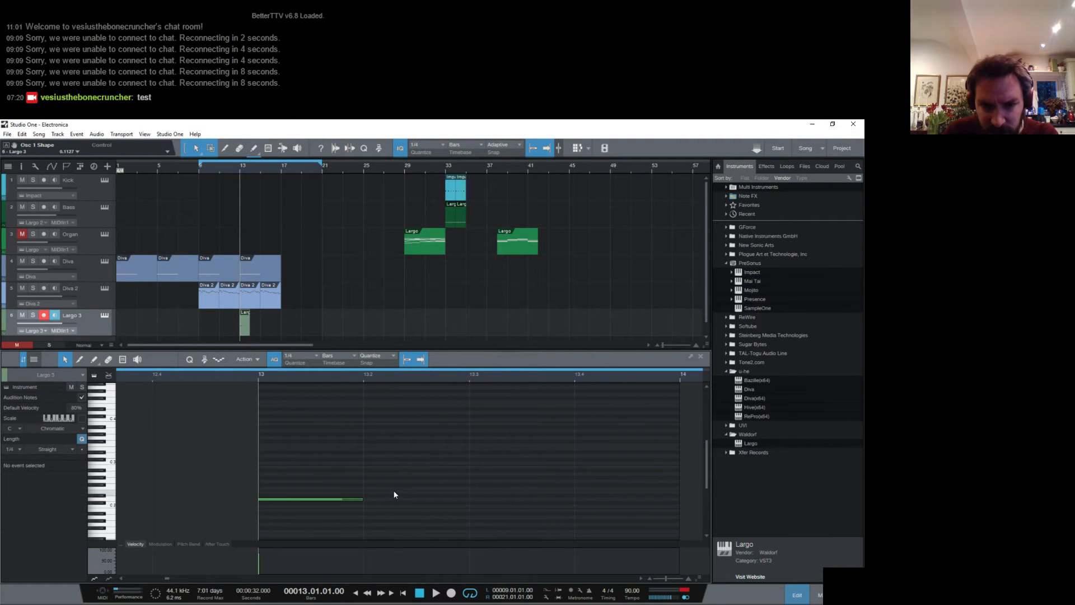
double_click(523, 487)
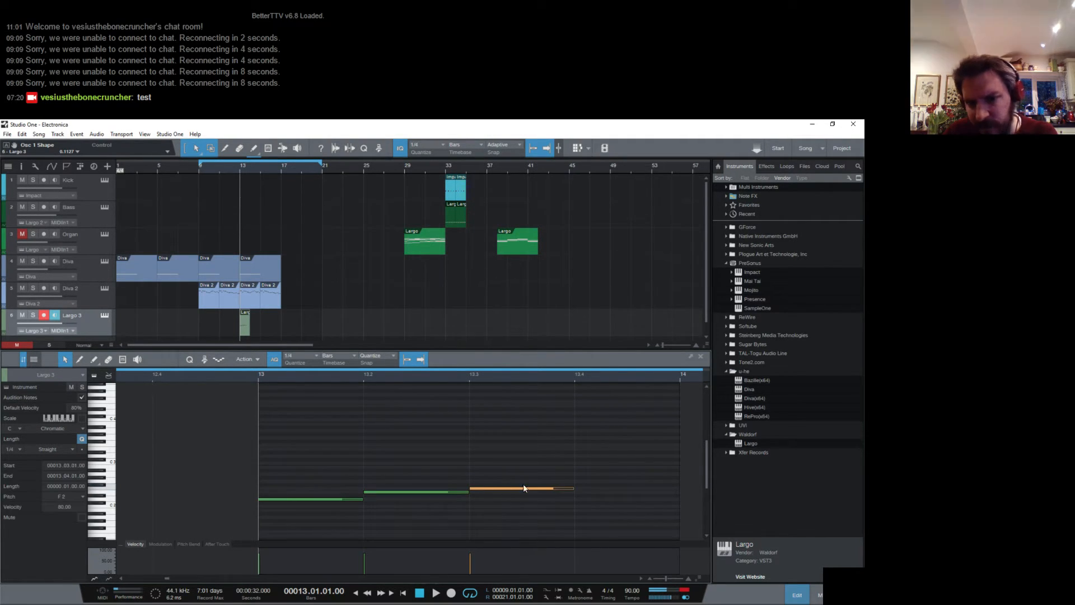
double_click(580, 479)
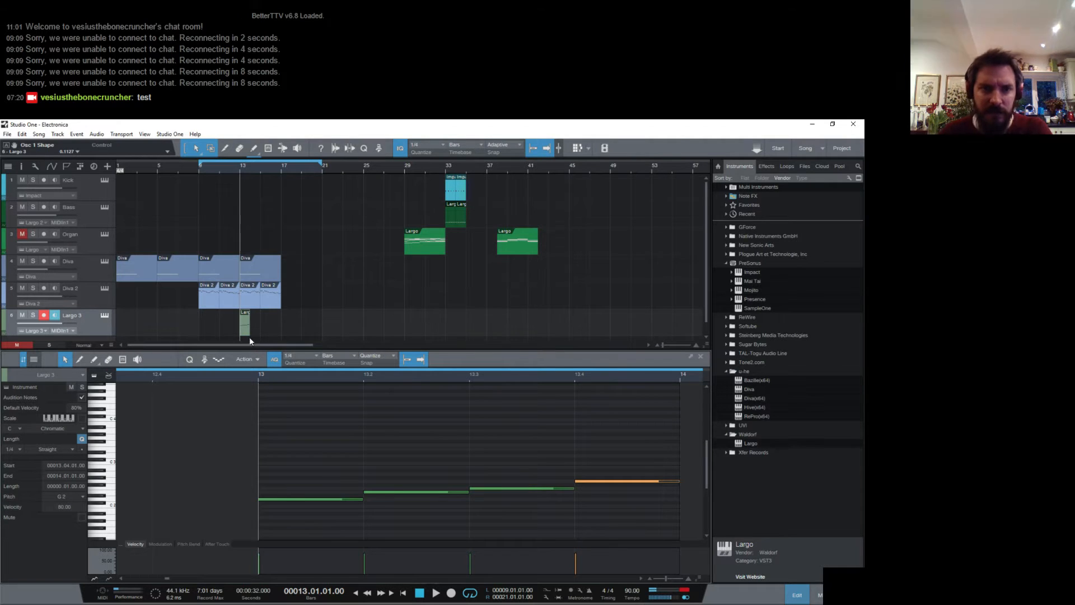
- Move the loop start to bar 13 and play the new bass bar together with the Diva parts
left_click(104, 316)
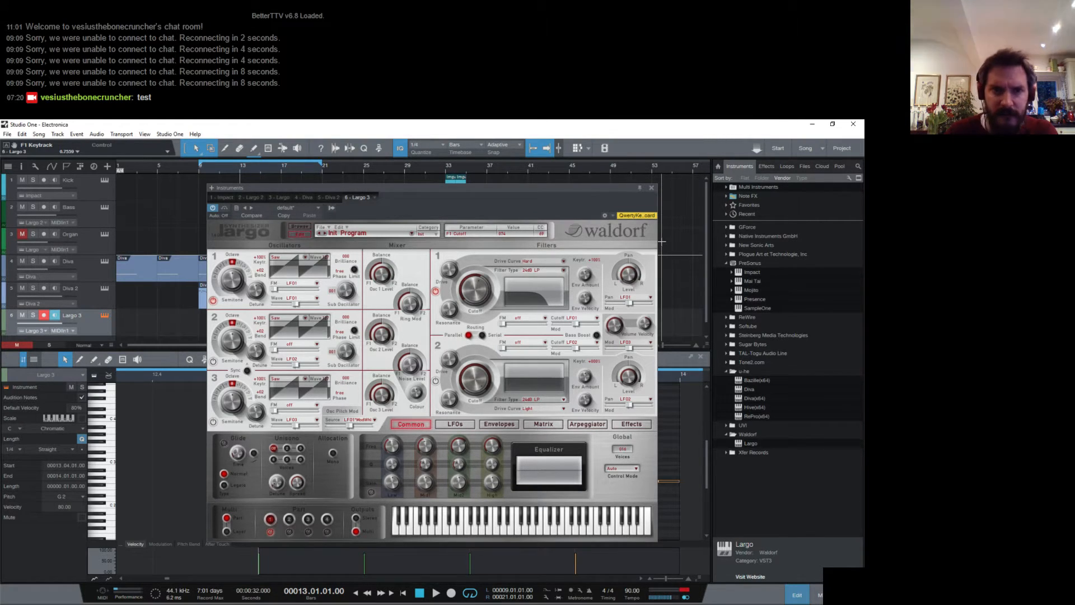
left_click(651, 188)
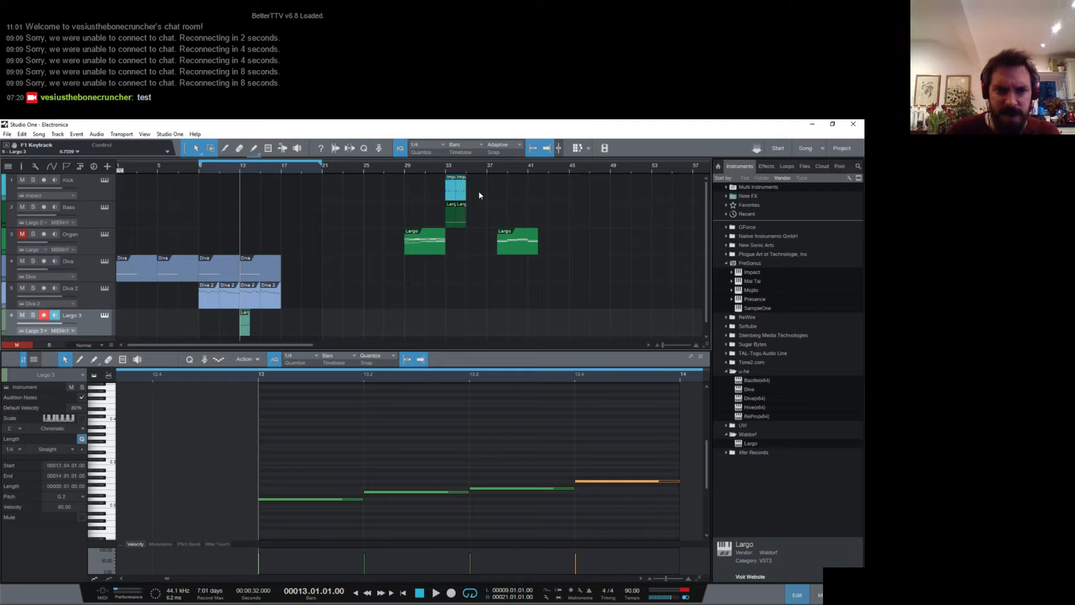
left_click_drag(199, 163, 243, 187)
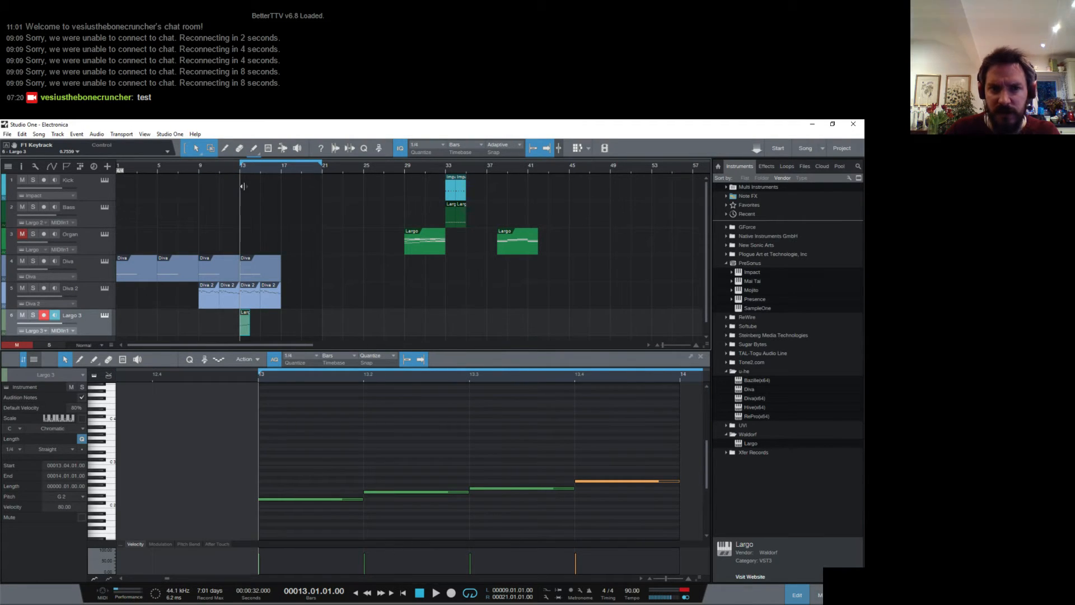
key("space")
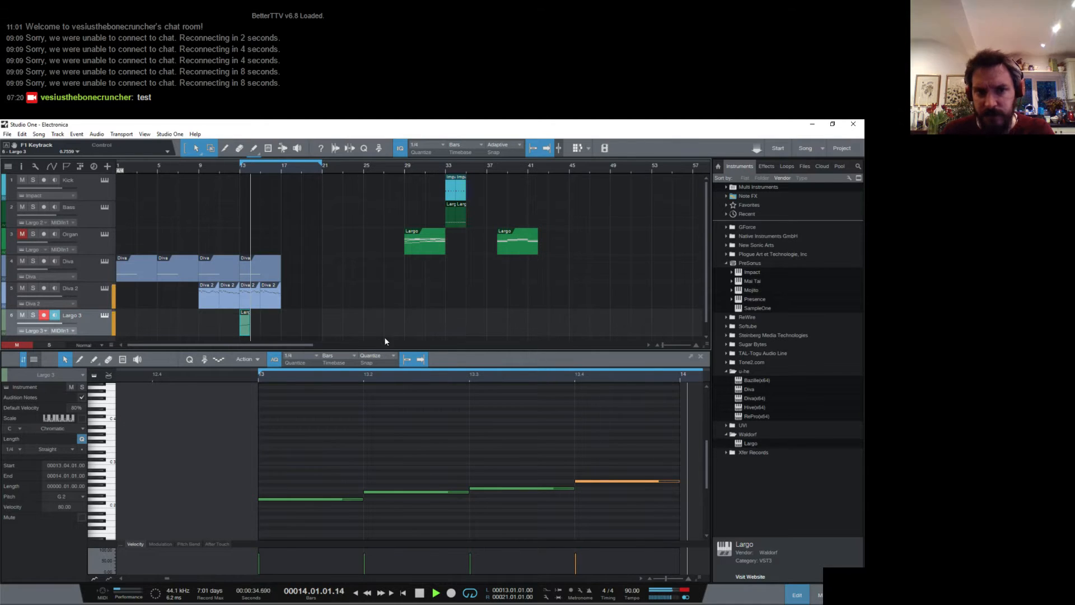
key("space")
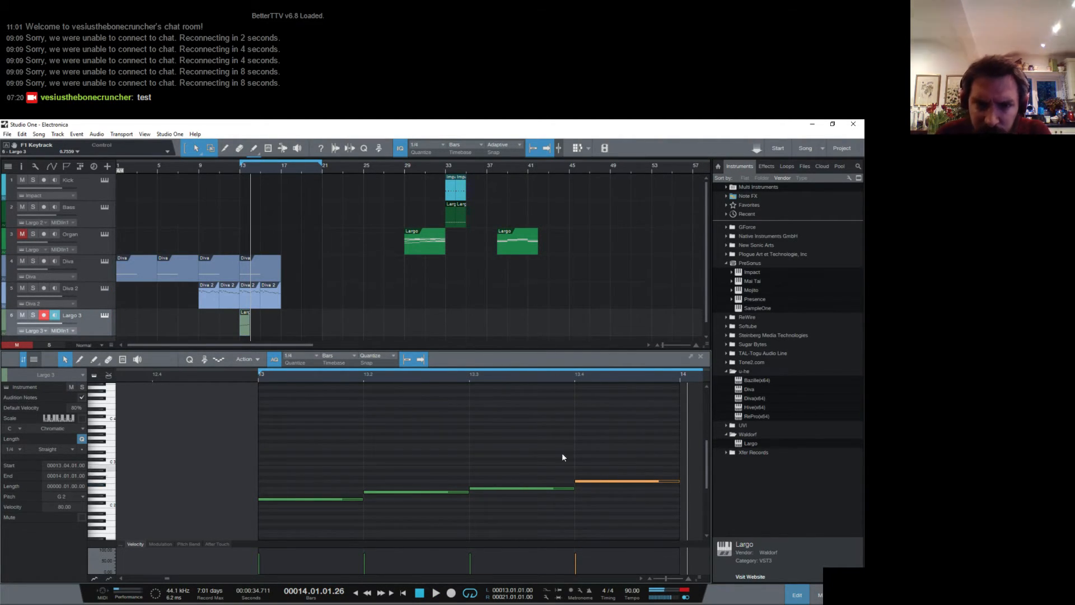
- Duplicate the bass clip into bar 14, raise its first three notes to A2, C3 and B2, and play it
left_click(249, 327)
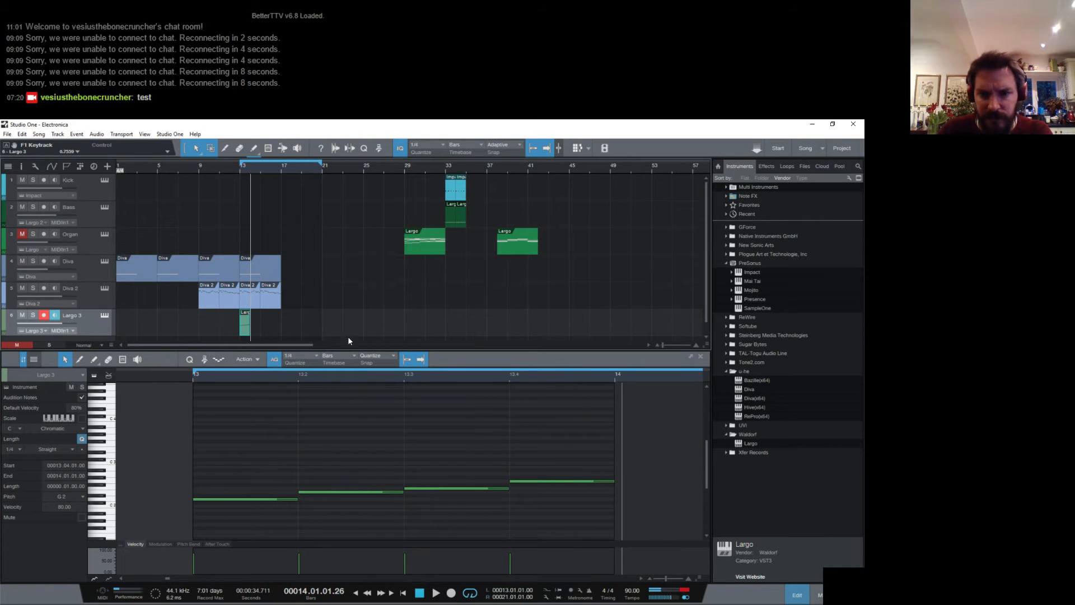
key("d")
left_click_drag(253, 499, 256, 476)
left_click_drag(343, 492, 354, 468)
left_click_drag(426, 488, 432, 468)
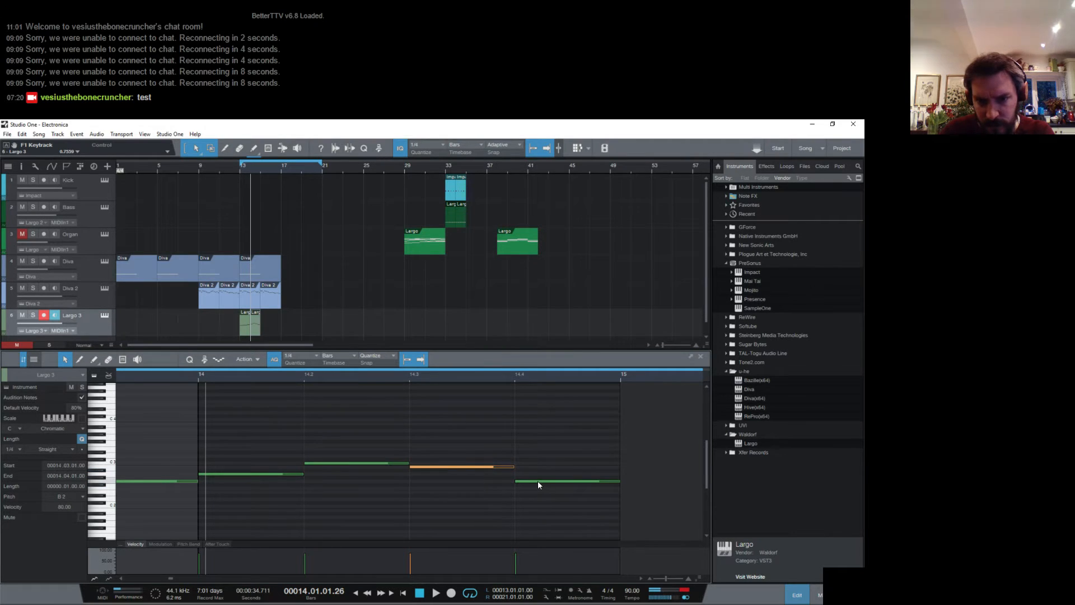
left_click(537, 481)
key("space")
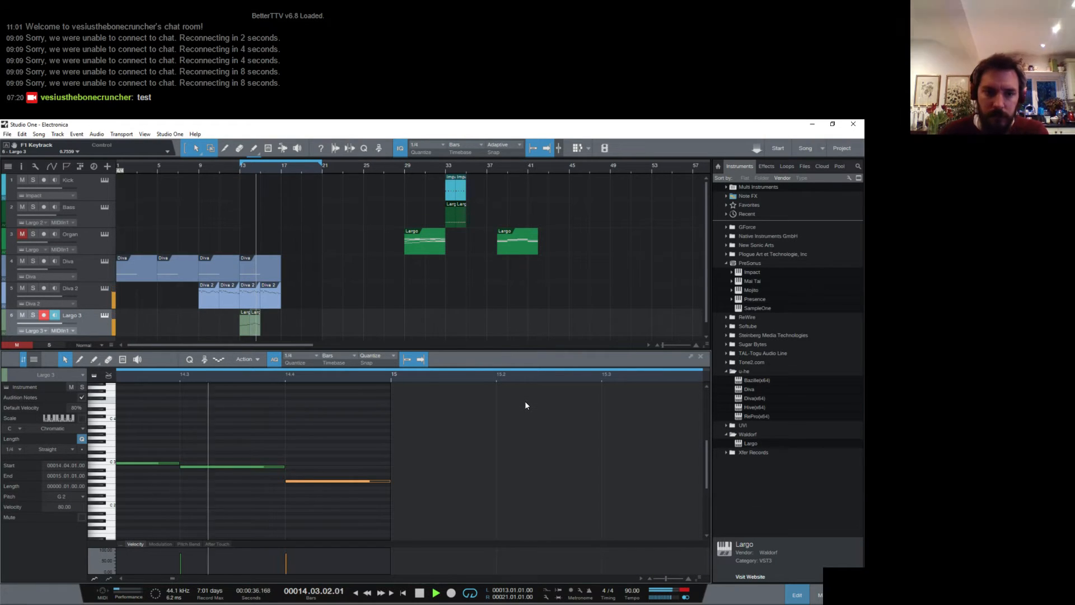
key("space")
- Duplicate the two Largo 3 clips into bars 15 and 16 and listen to the copies
left_click(255, 327)
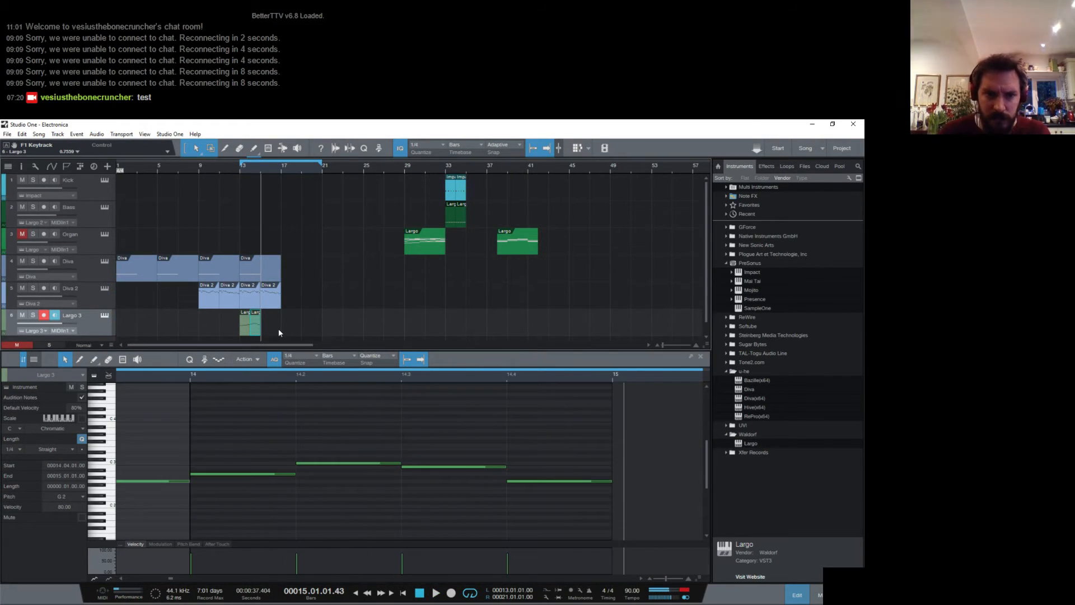
left_click_drag(278, 331, 213, 323)
key("d")
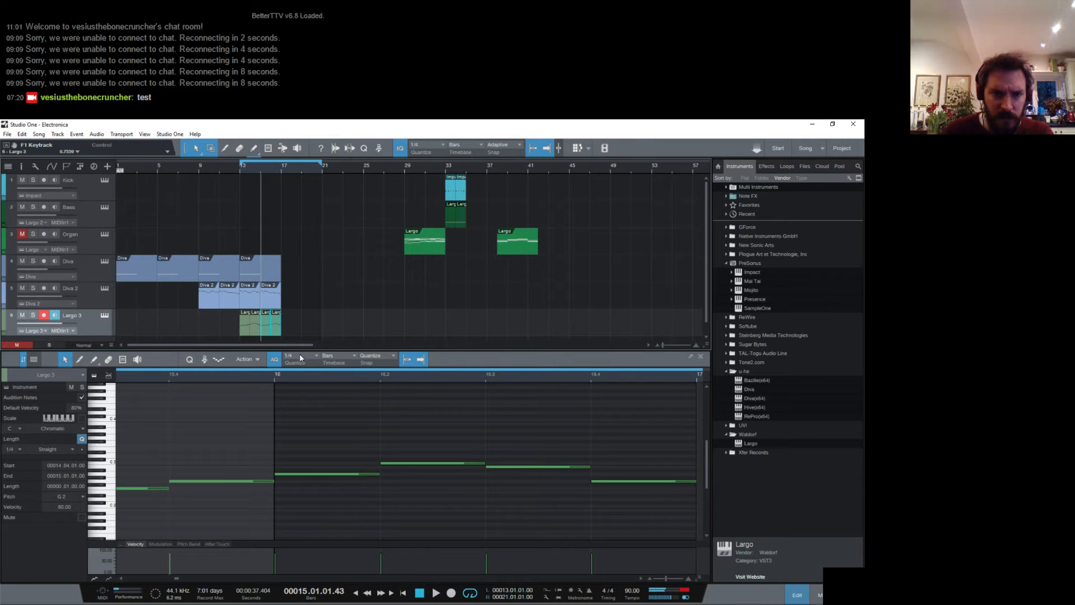
key("space")
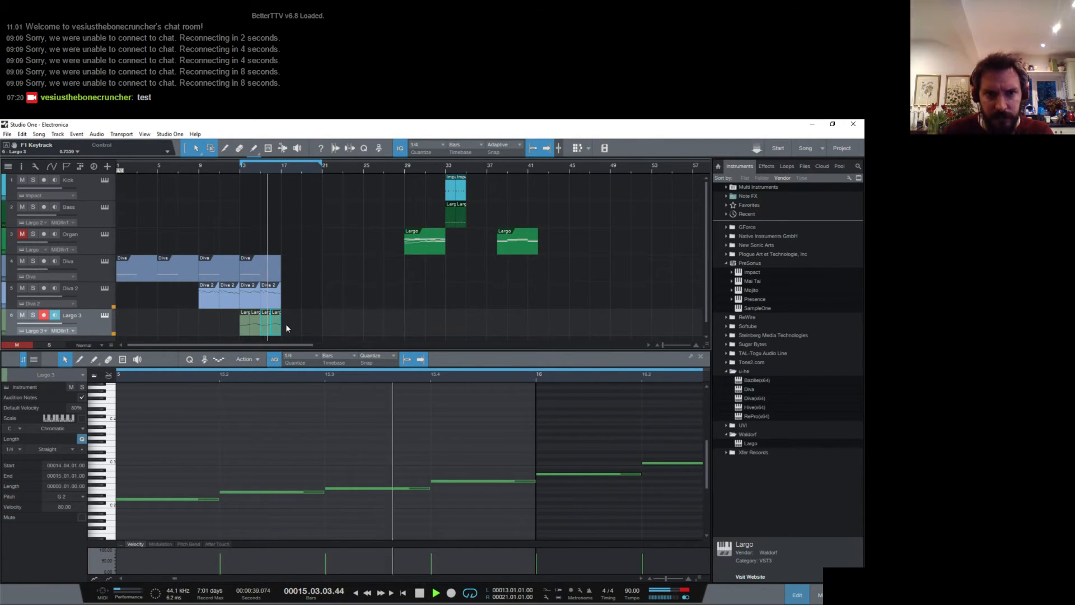
key("space")
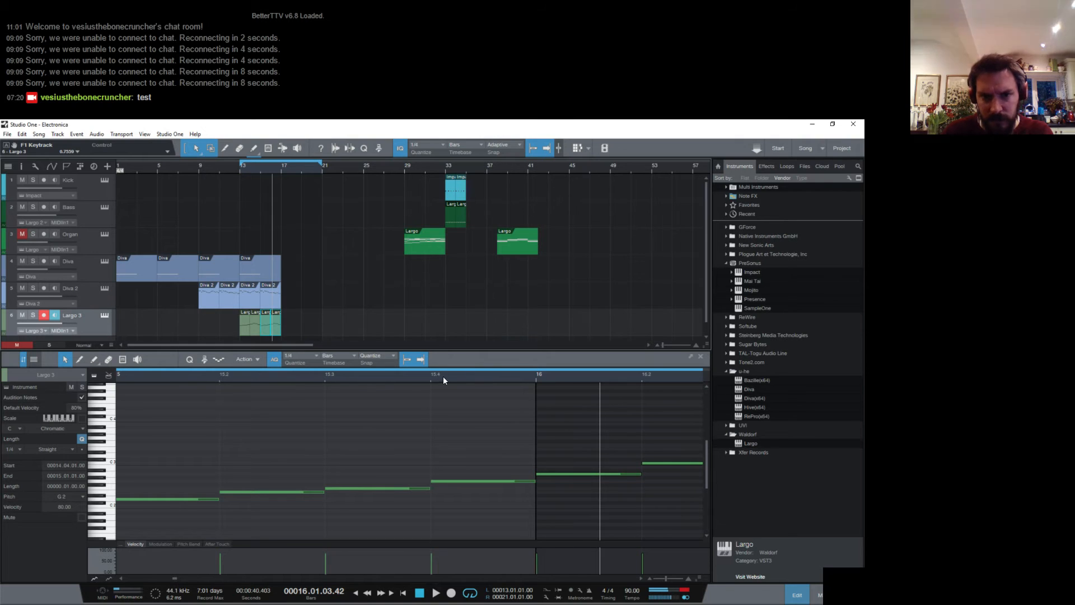
- Lower the second bass note of bar 16 to G2 and the third to F2, playing the bar to check
left_click_drag(444, 377, 366, 377)
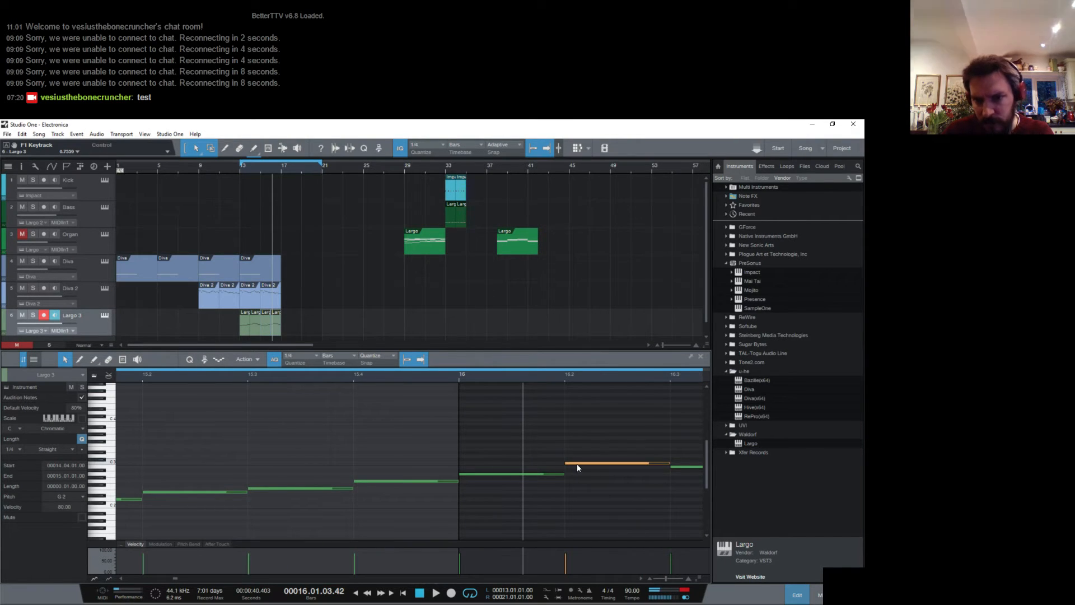
mouse_move(577, 463)
left_mouse_down()
mouse_move(579, 480)
mouse_move(590, 478)
left_mouse_up()
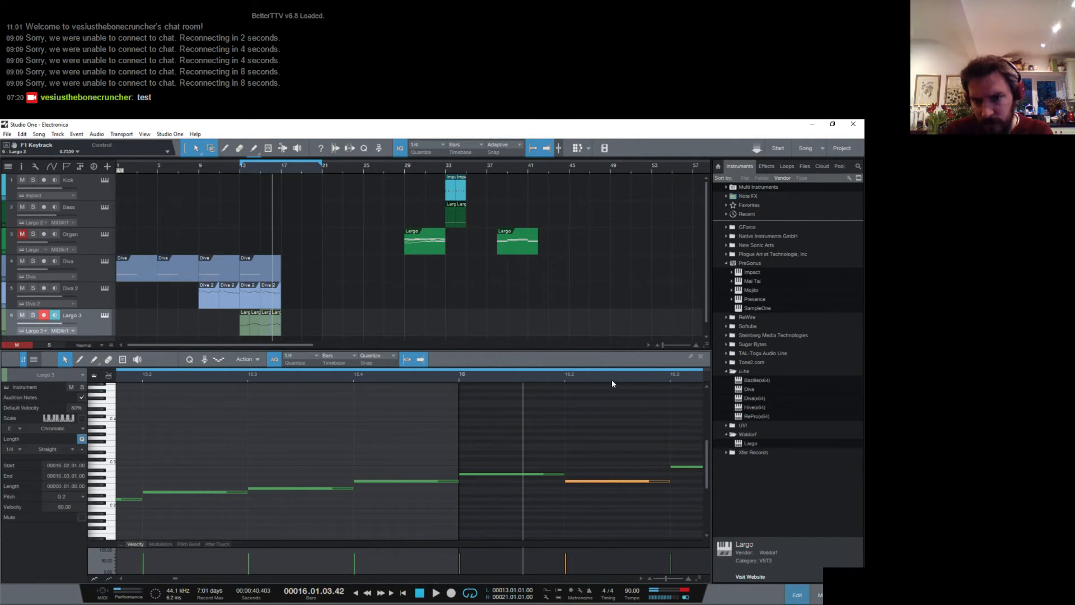
left_click_drag(612, 378, 413, 377)
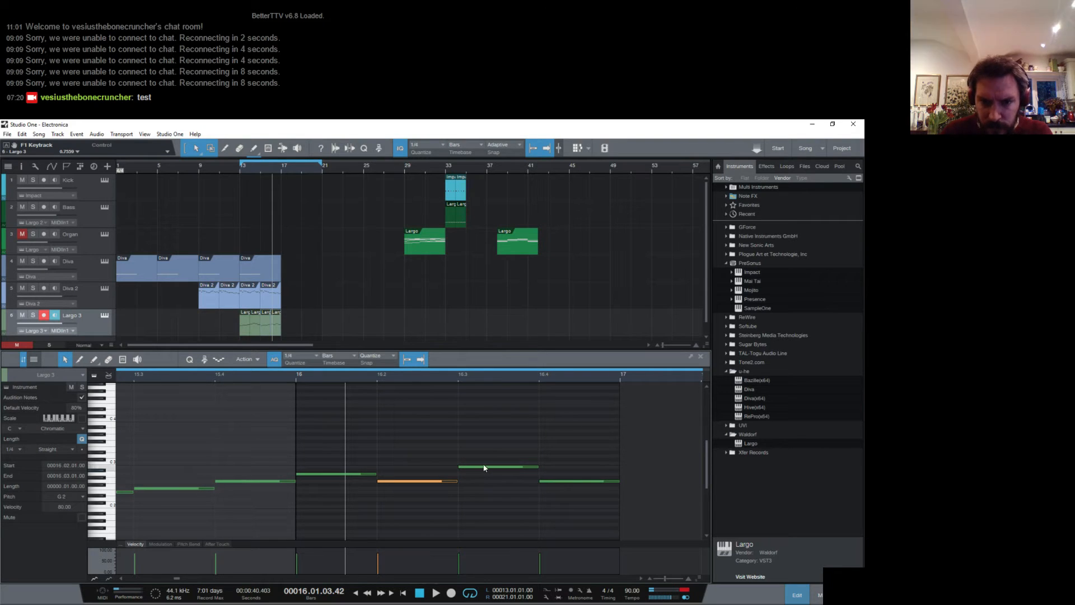
left_click(296, 379)
key("space")
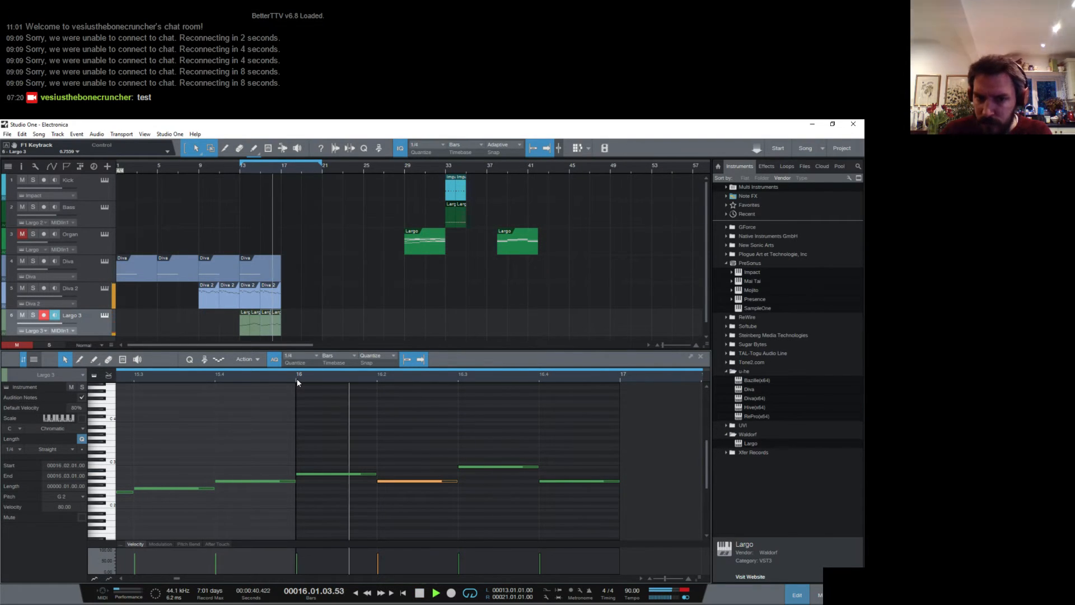
key("space")
left_click_drag(491, 466, 492, 488)
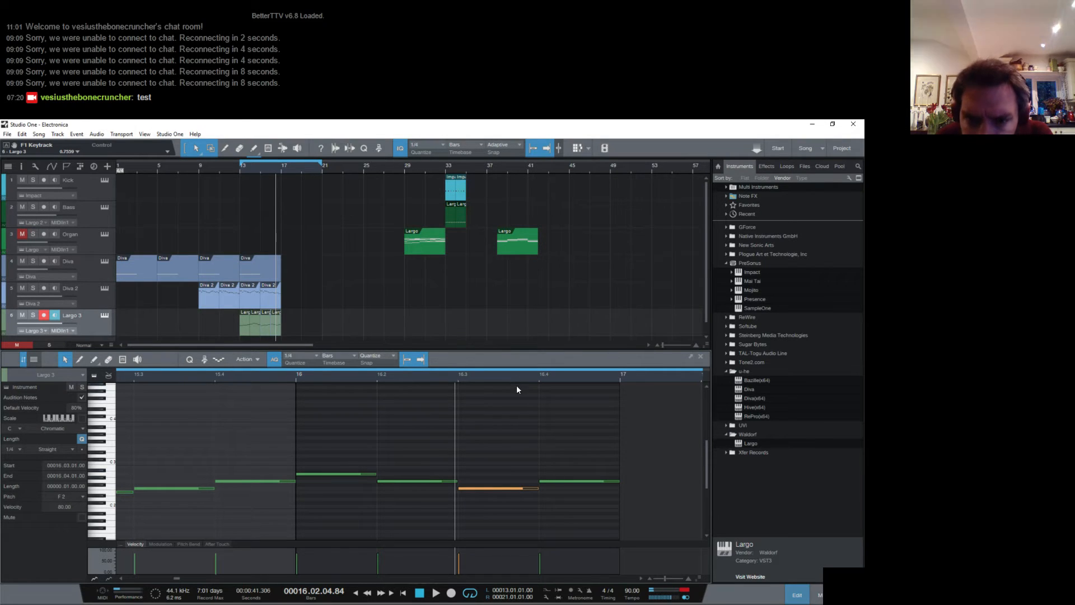
- With a 1/8 note grid, add an eighth-note E2 after the F2 in bar 16 and lower the last note to D2
left_click(306, 357)
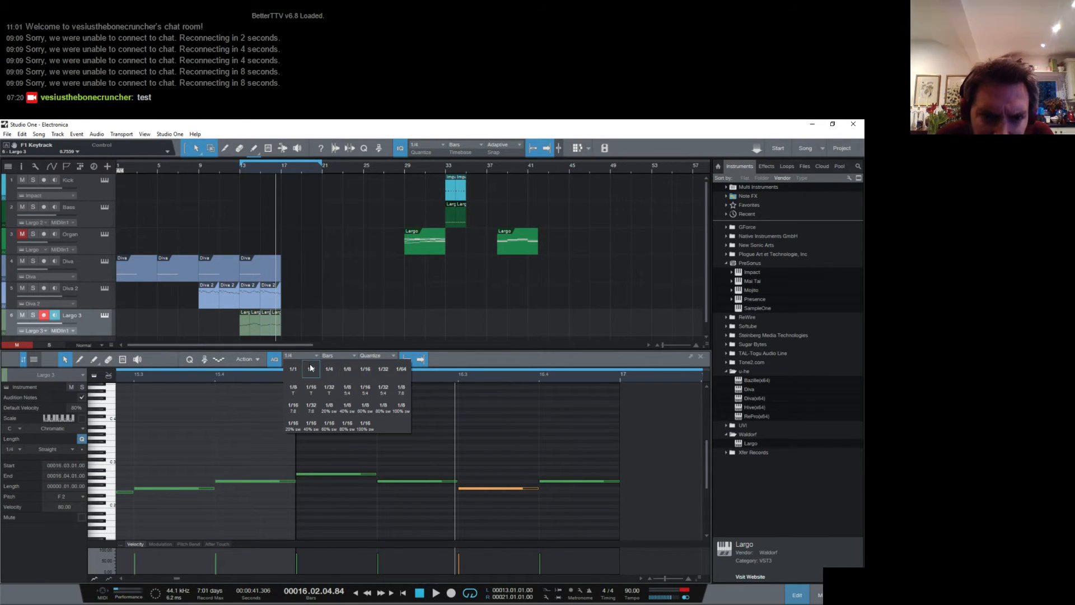
left_click(347, 369)
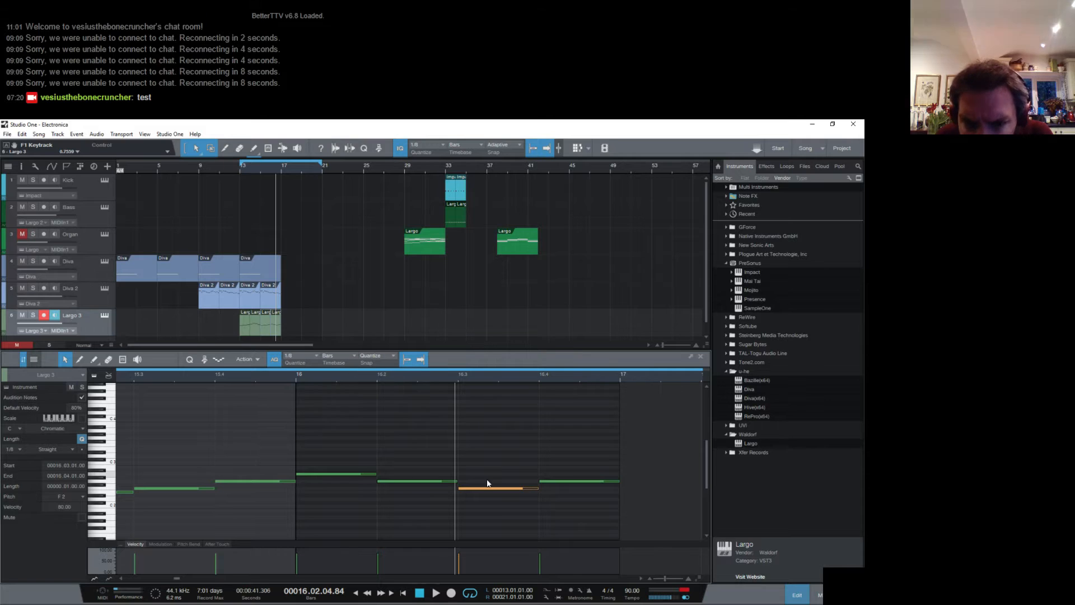
mouse_move(537, 489)
left_mouse_down()
mouse_move(505, 493)
mouse_move(553, 499)
left_mouse_up()
double_click(514, 492)
- Play the bass line from bar 13 and shorten the loop to end at bar 17
key("space")
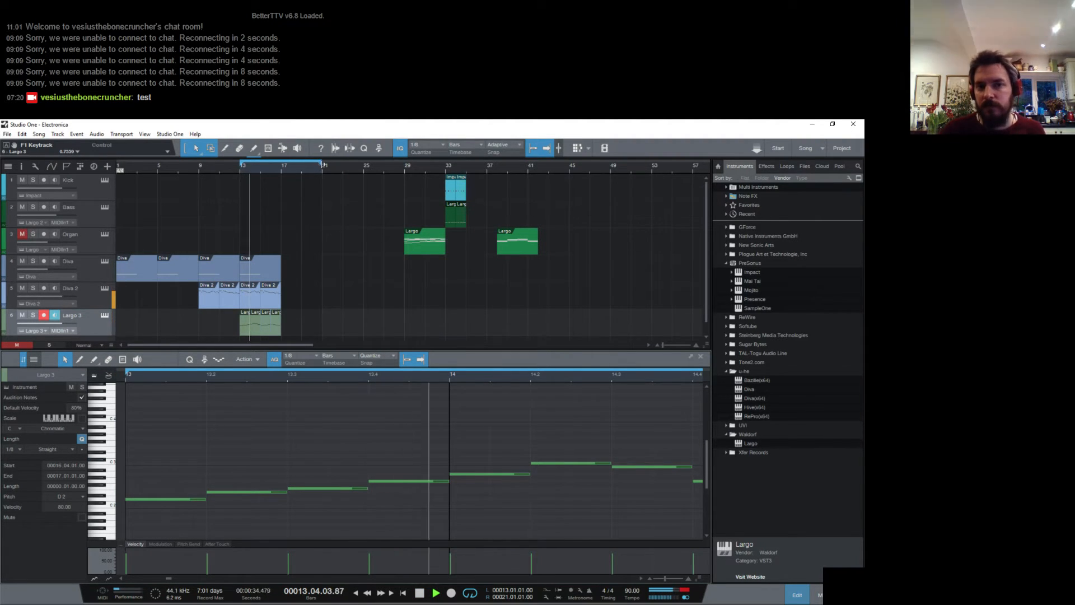
left_click_drag(321, 163, 283, 179)
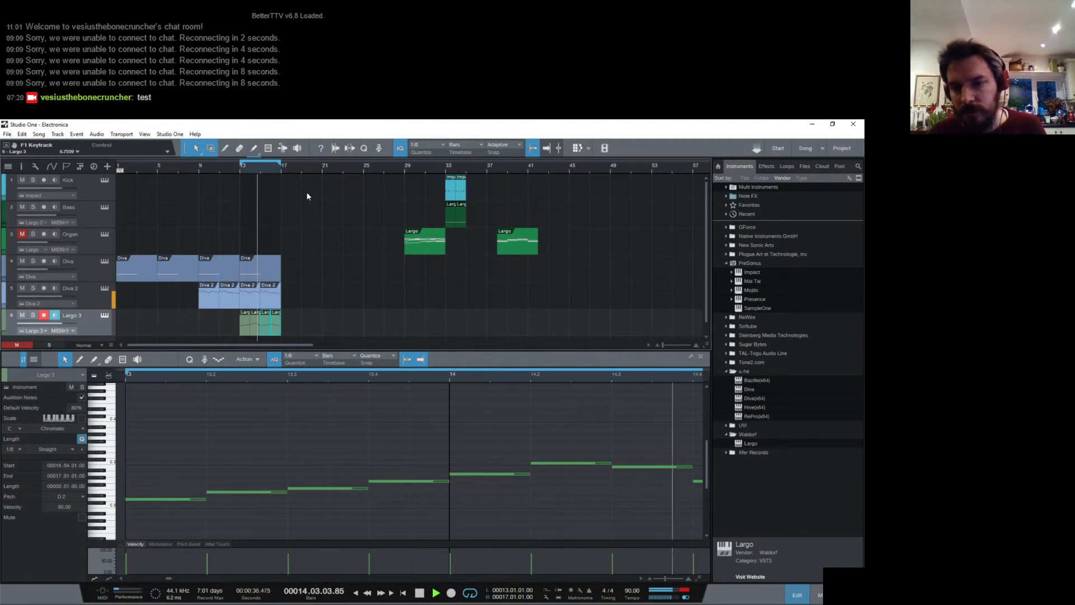
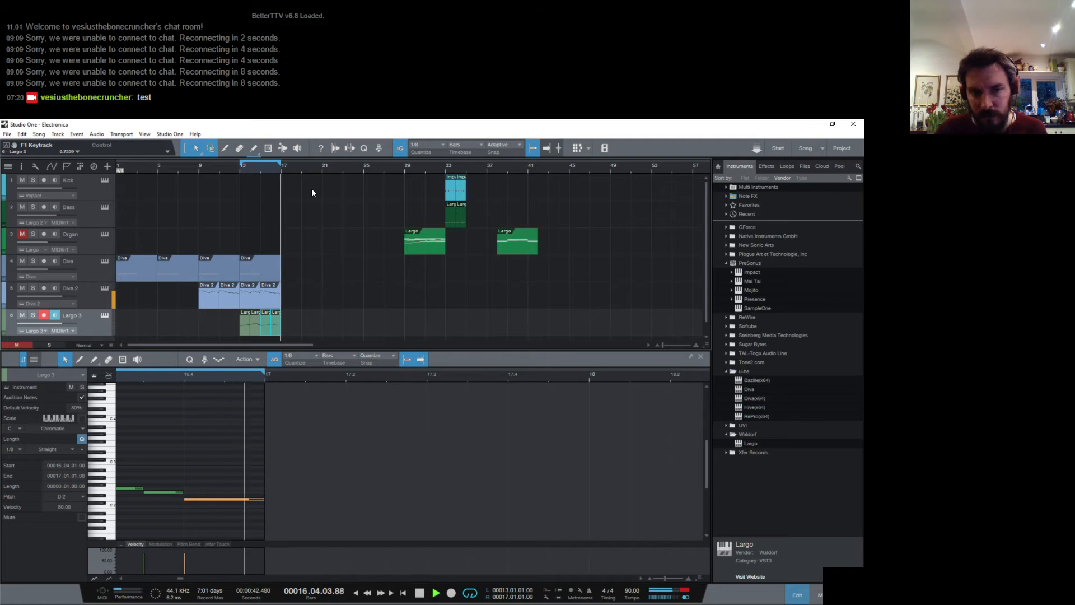
- In the console, expand the Largo 3 channel and add a send to FX 1
left_click(105, 315)
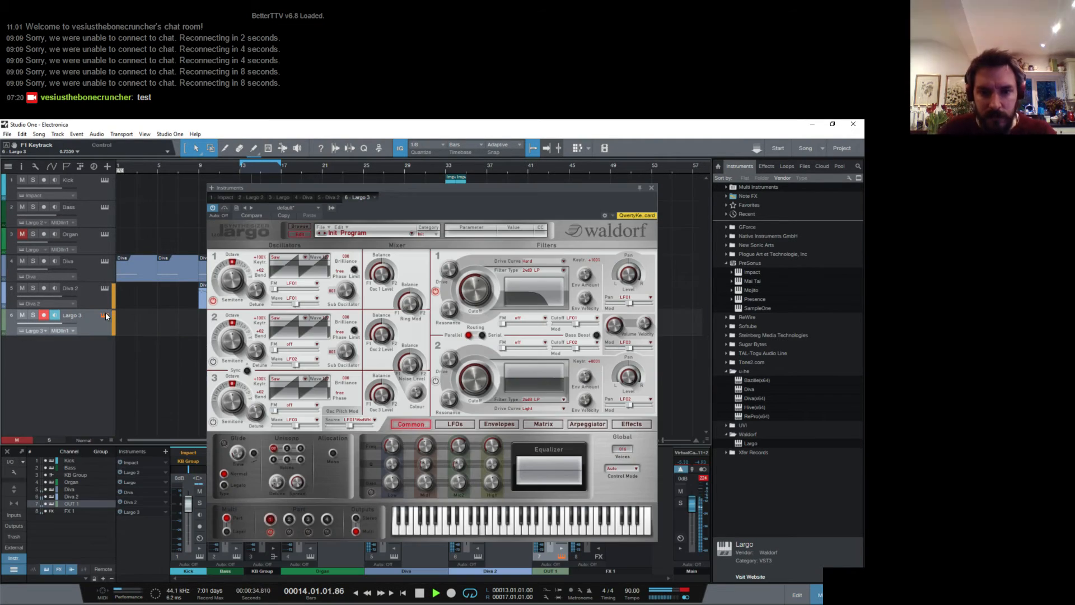
key("F3")
left_click(650, 188)
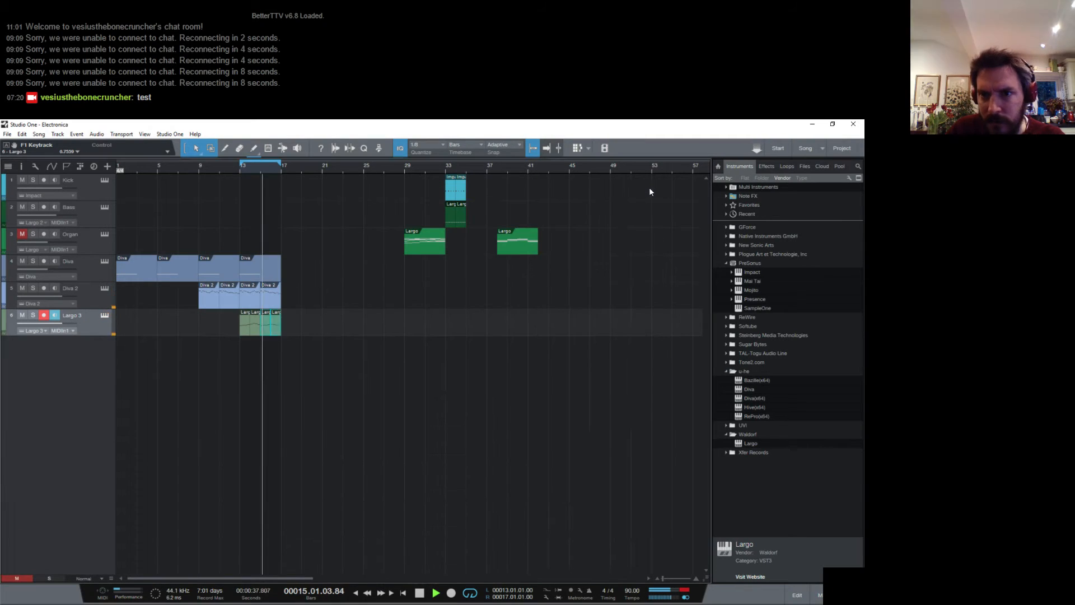
key("F3")
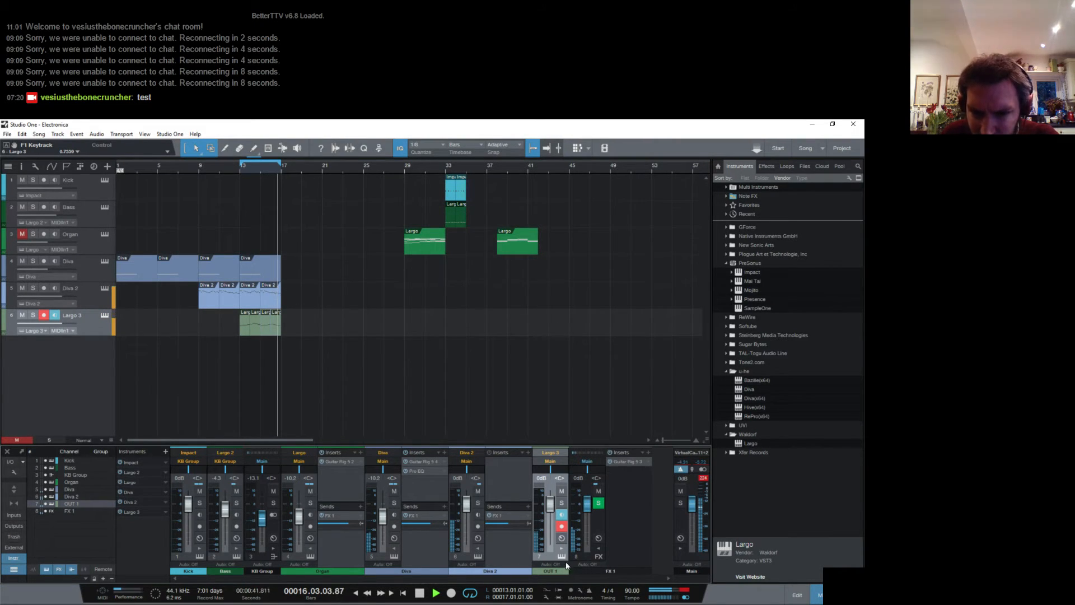
left_click(563, 547)
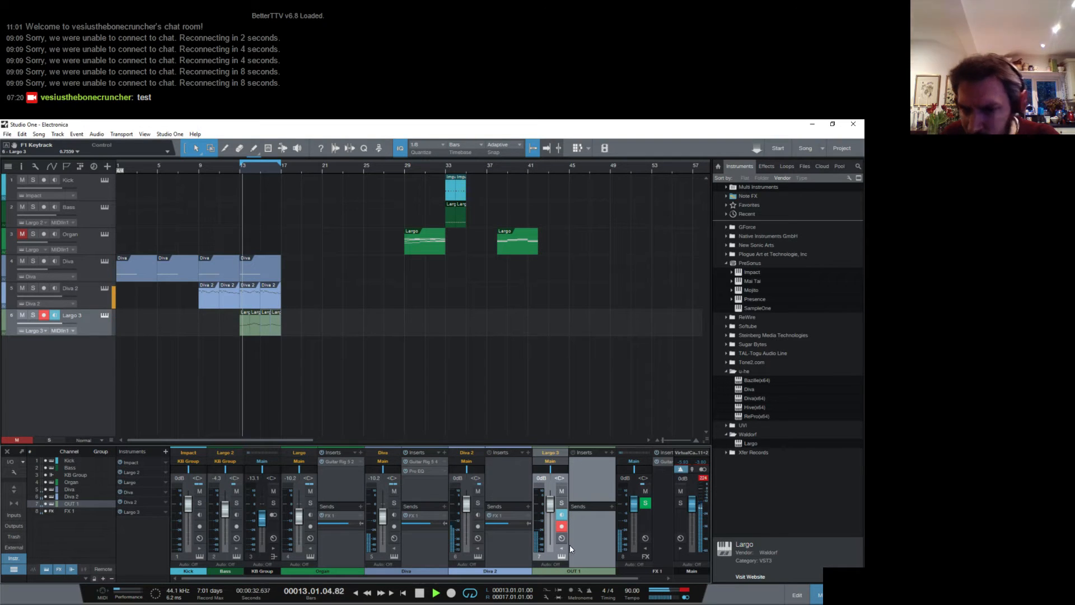
left_click(610, 506)
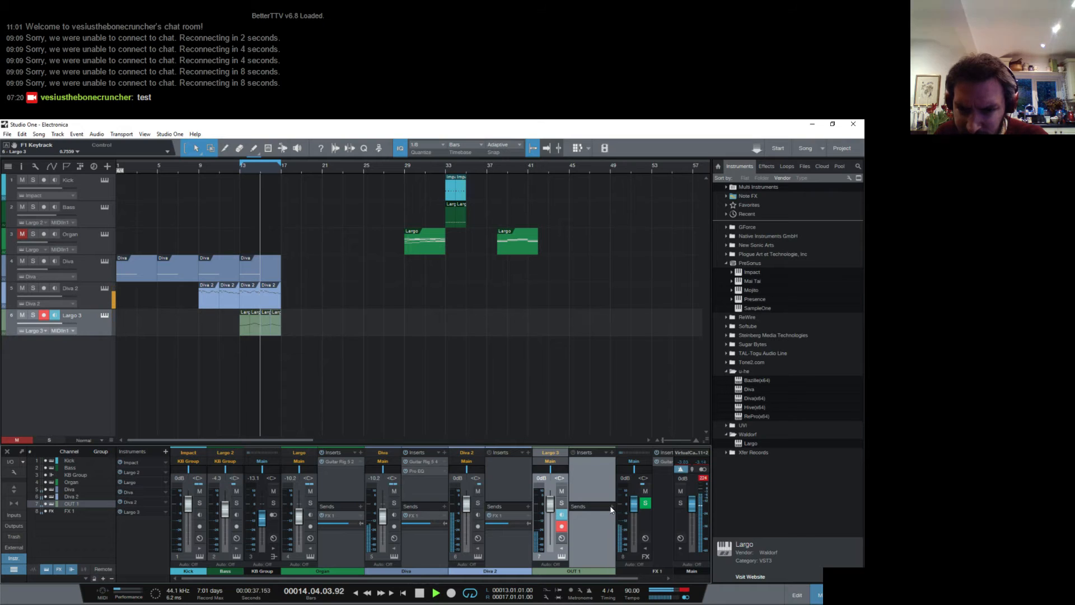
left_click(633, 534)
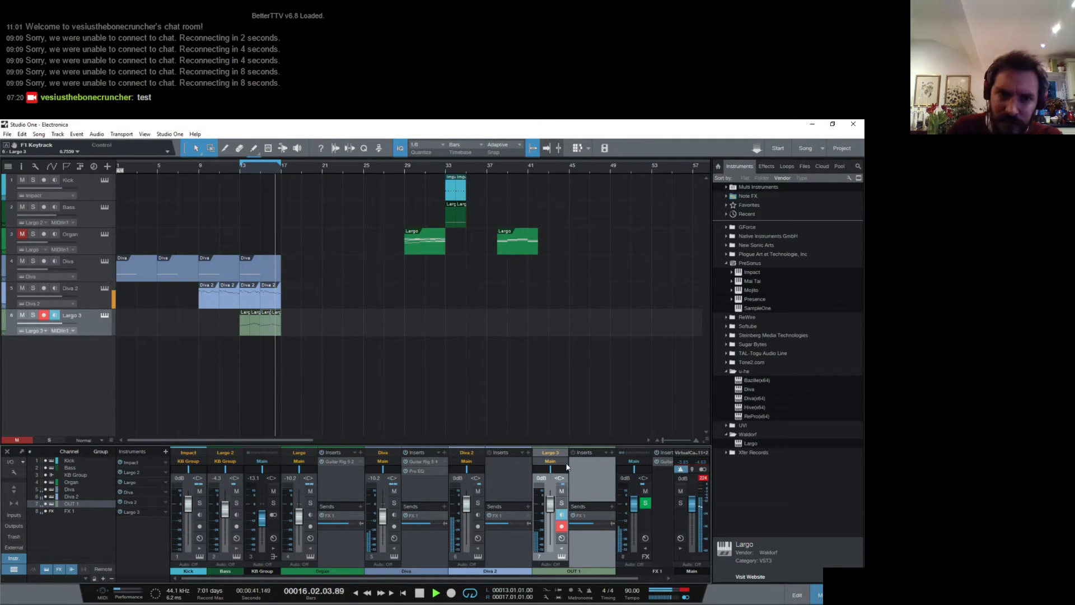
left_click(610, 454)
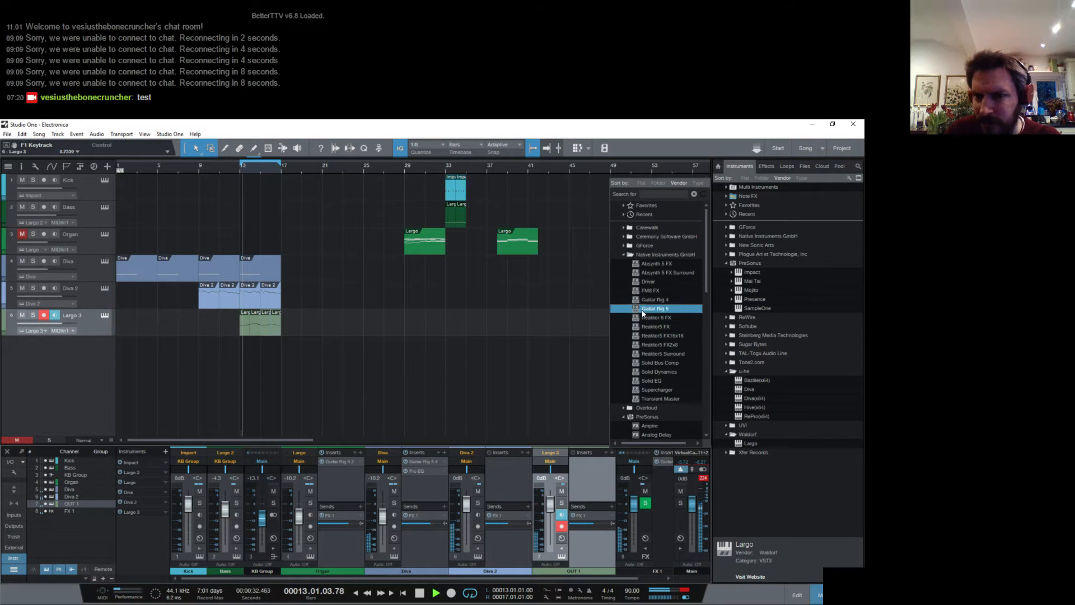
scroll(655, 336, "down", 3)
double_click(664, 358)
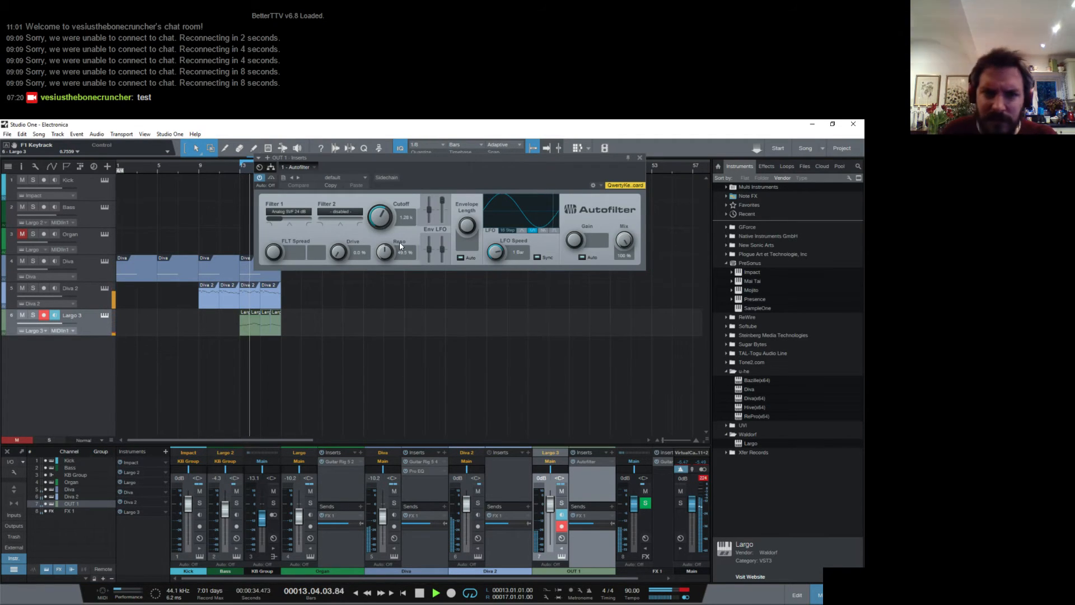
left_click(639, 158)
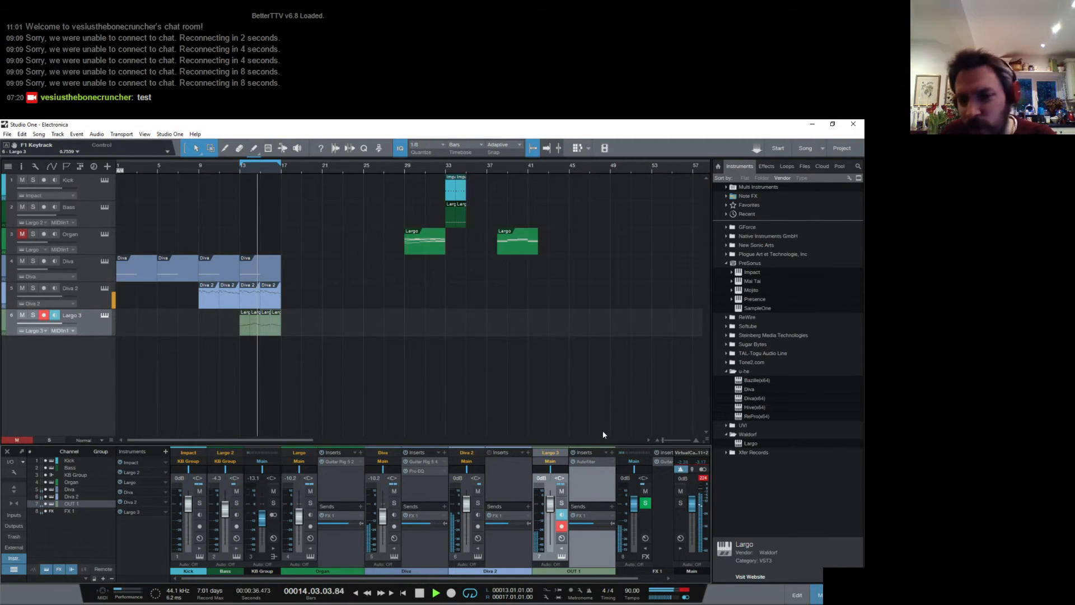
right_click(611, 463)
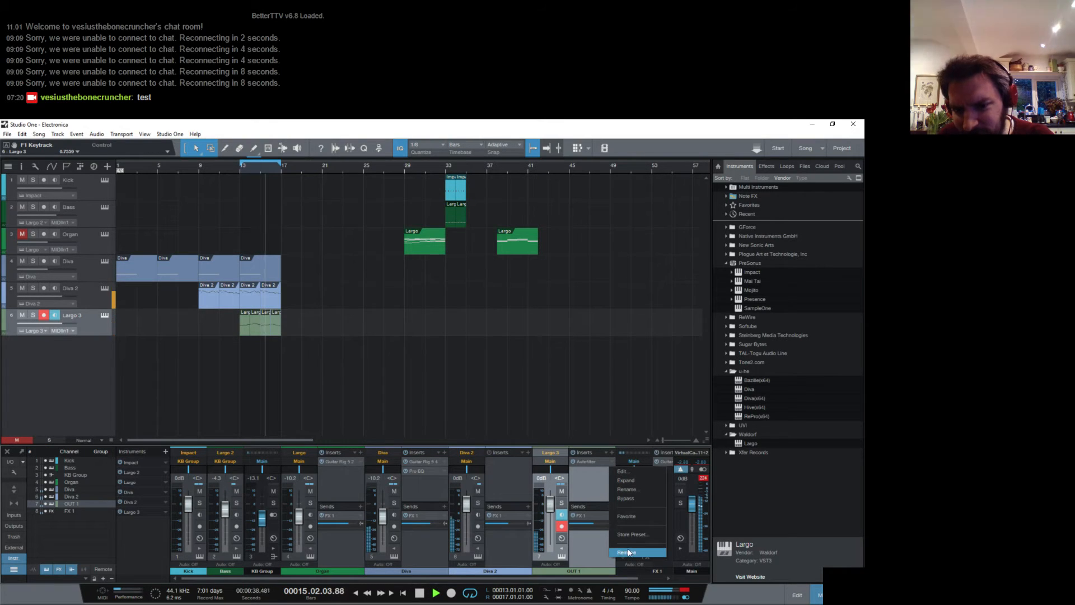
left_click(626, 552)
- Insert Analog Delay on the Largo 3 channel, adjust its width, raise its feedback and lower its mix
left_click(611, 452)
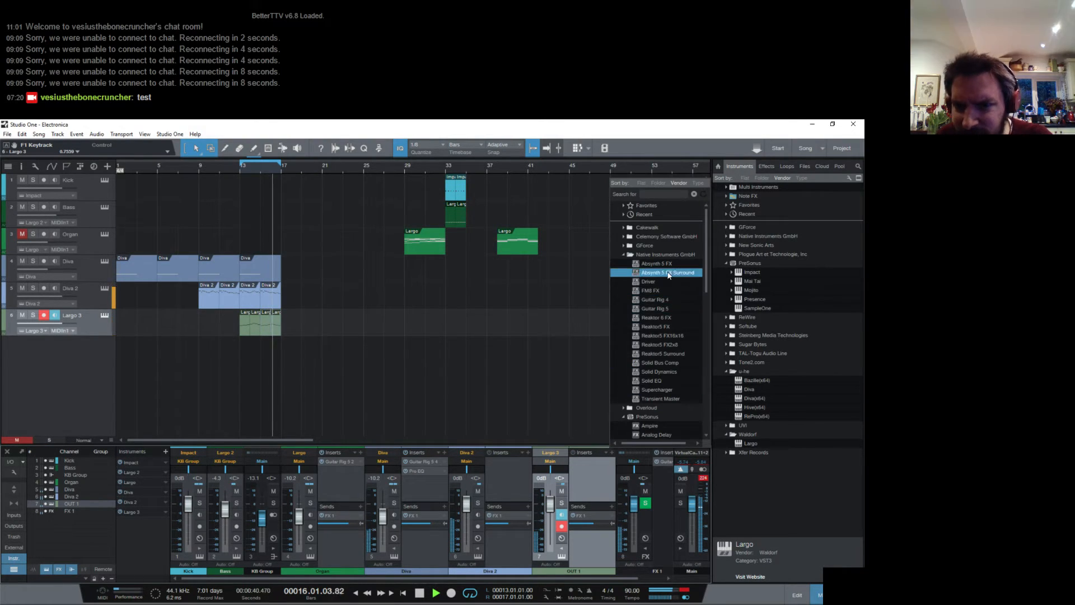
scroll(666, 384, "down", 2)
left_click(666, 383)
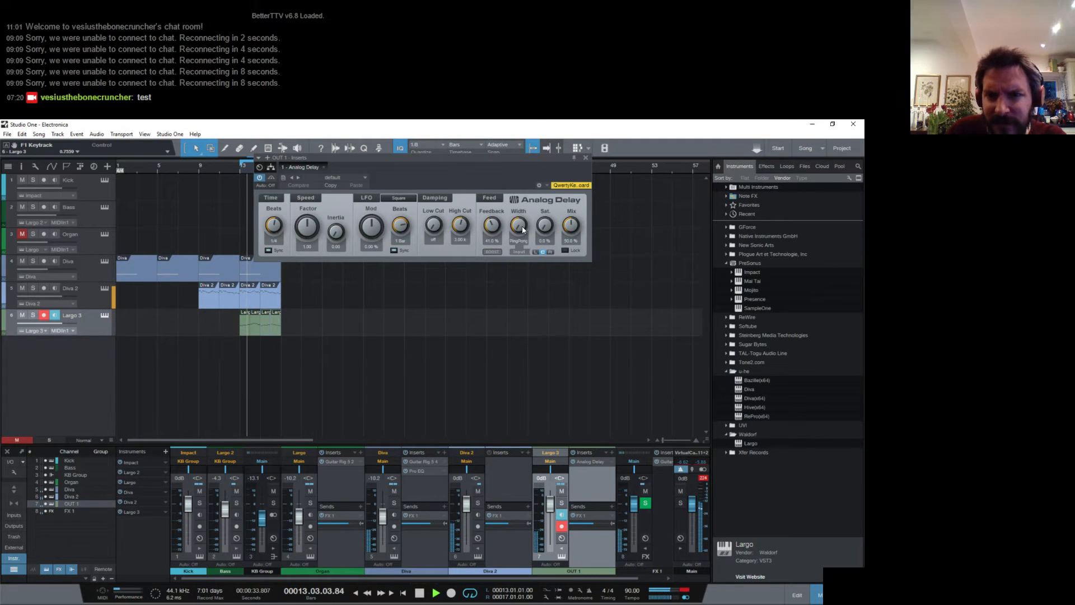
left_click_drag(518, 228, 491, 179)
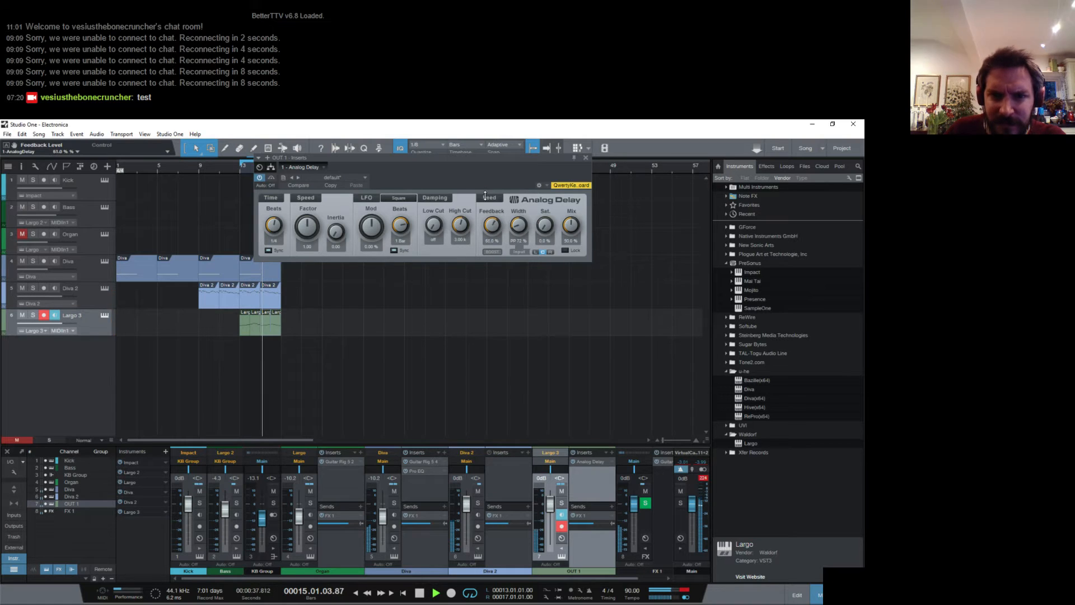
left_click_drag(572, 223, 572, 246)
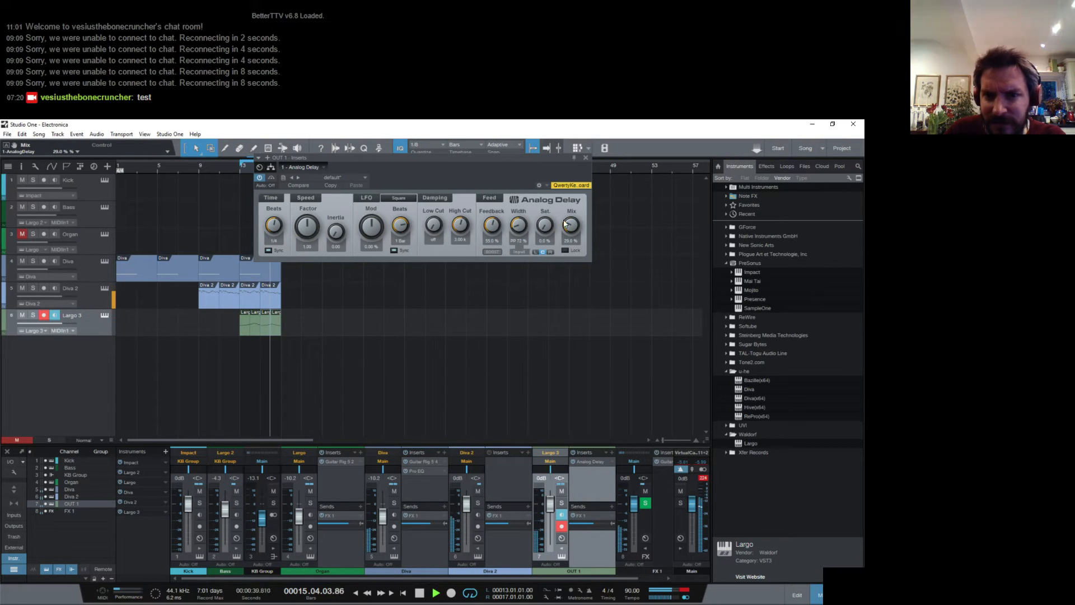
left_click(585, 158)
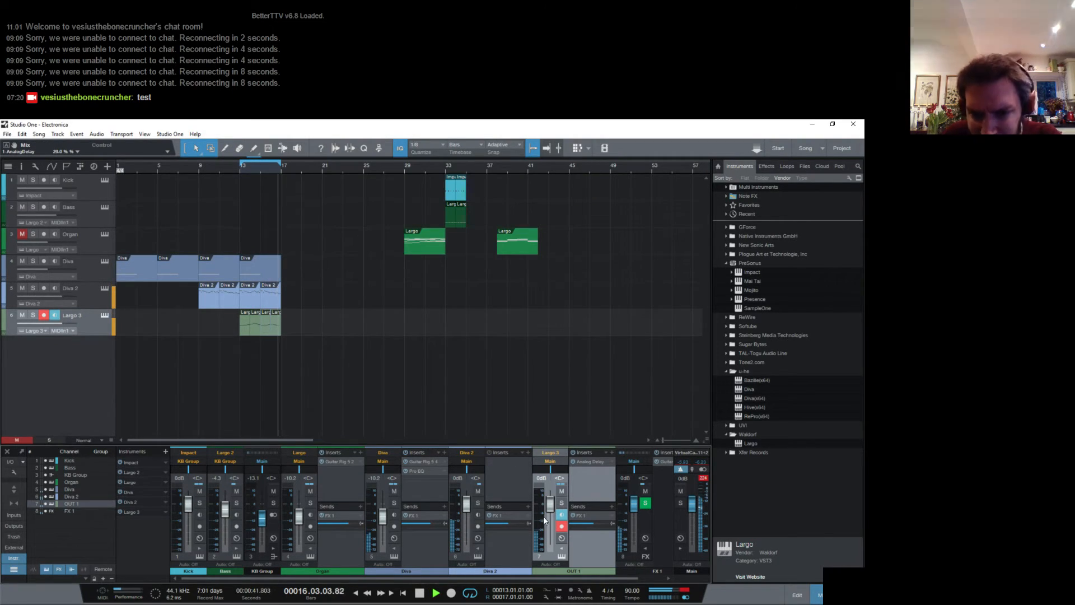
- Raise the Largo 3 channel volume to +5.2 dB and insert Pro EQ with a 48 dB/Oct low cut at about 83 Hz
left_click_drag(550, 504, 549, 498)
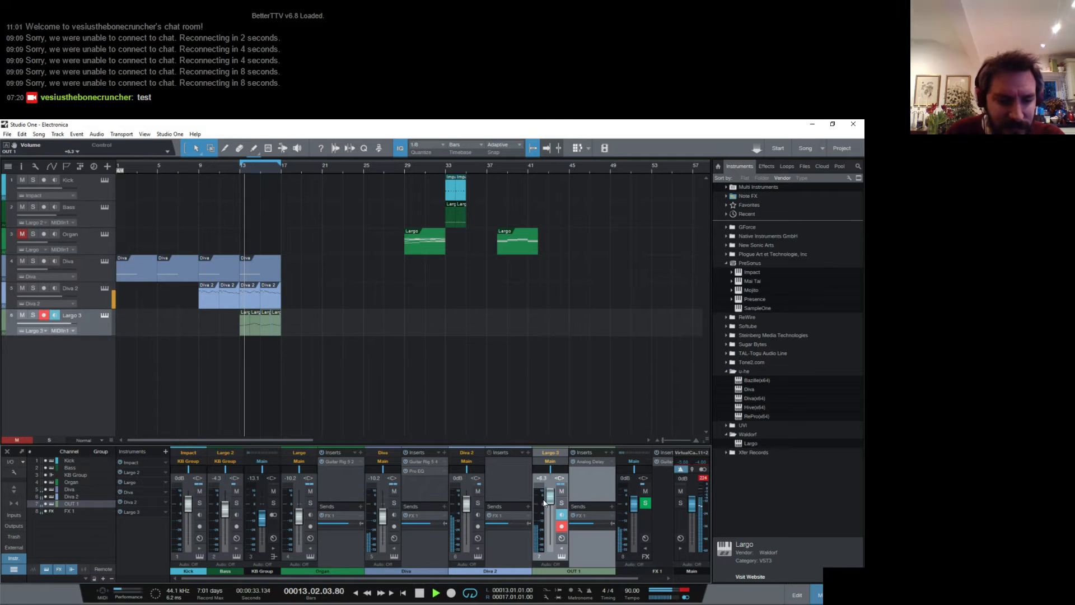
left_click(611, 452)
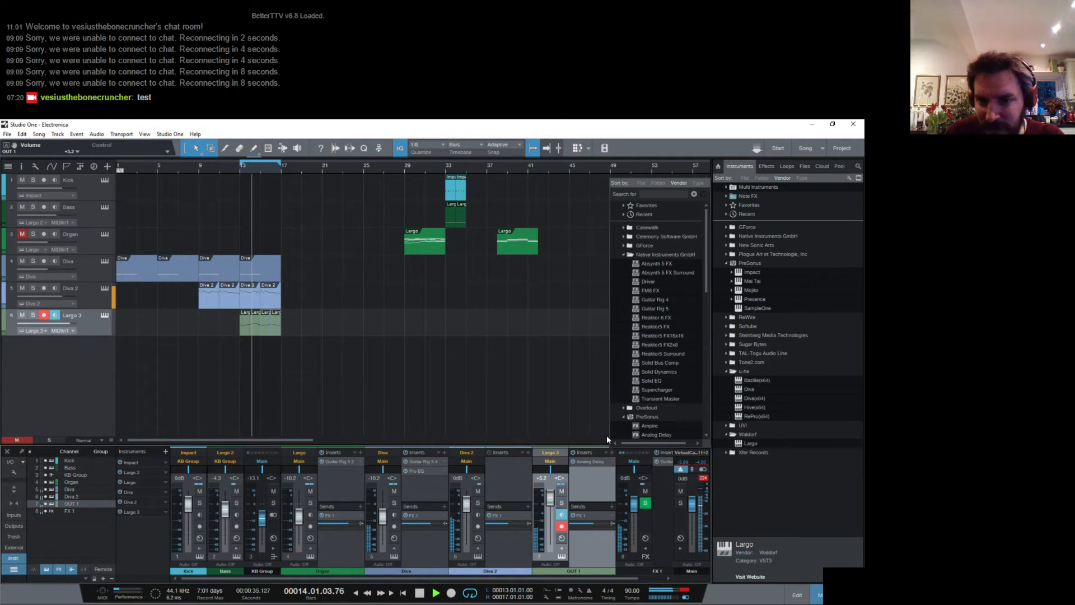
scroll(665, 384, "down", 4)
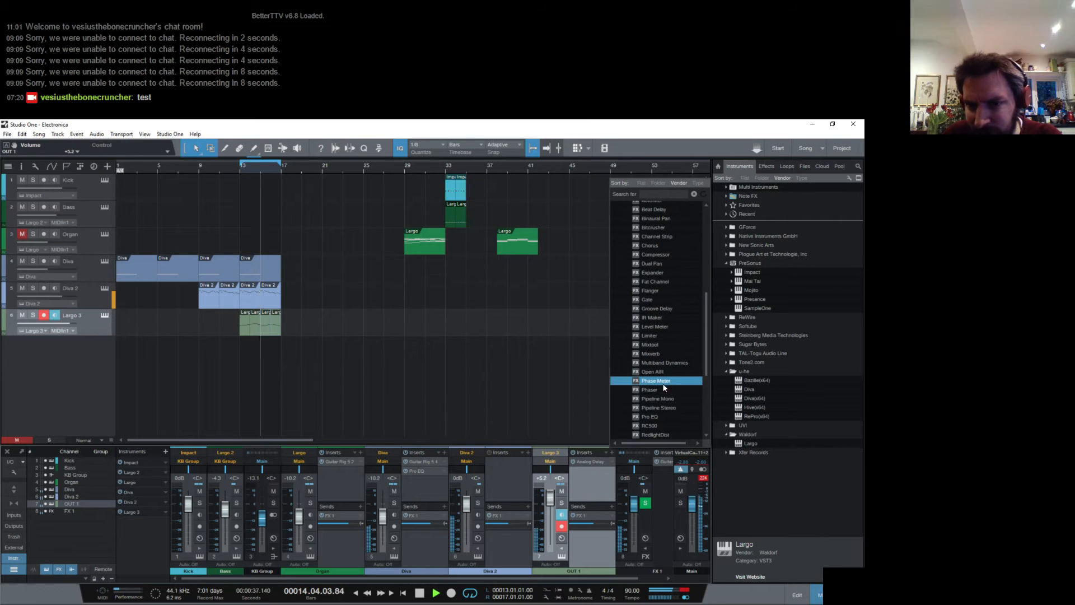
double_click(649, 417)
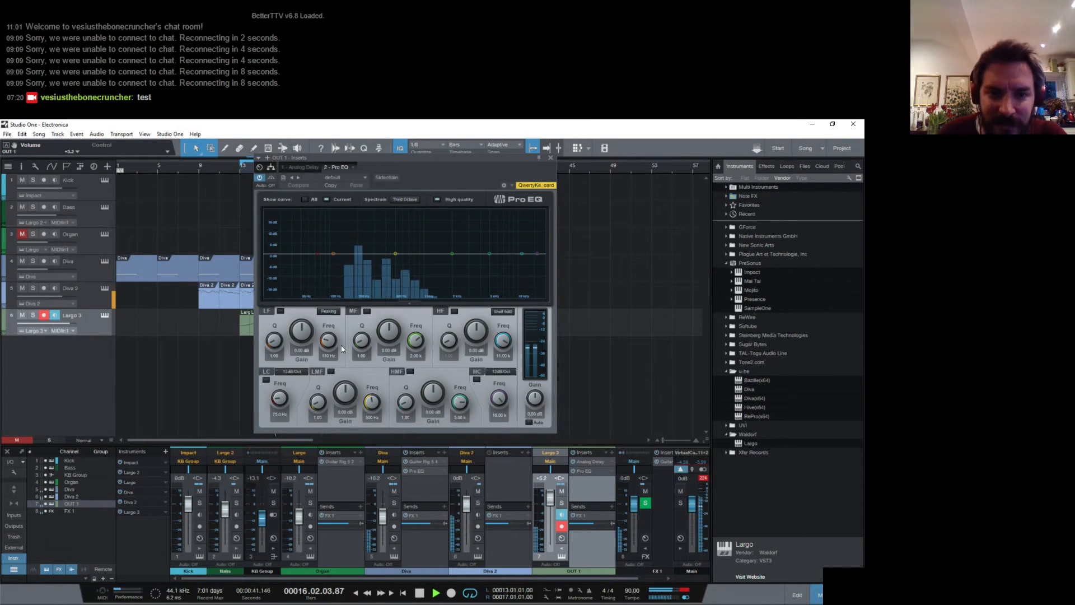
left_click(292, 371)
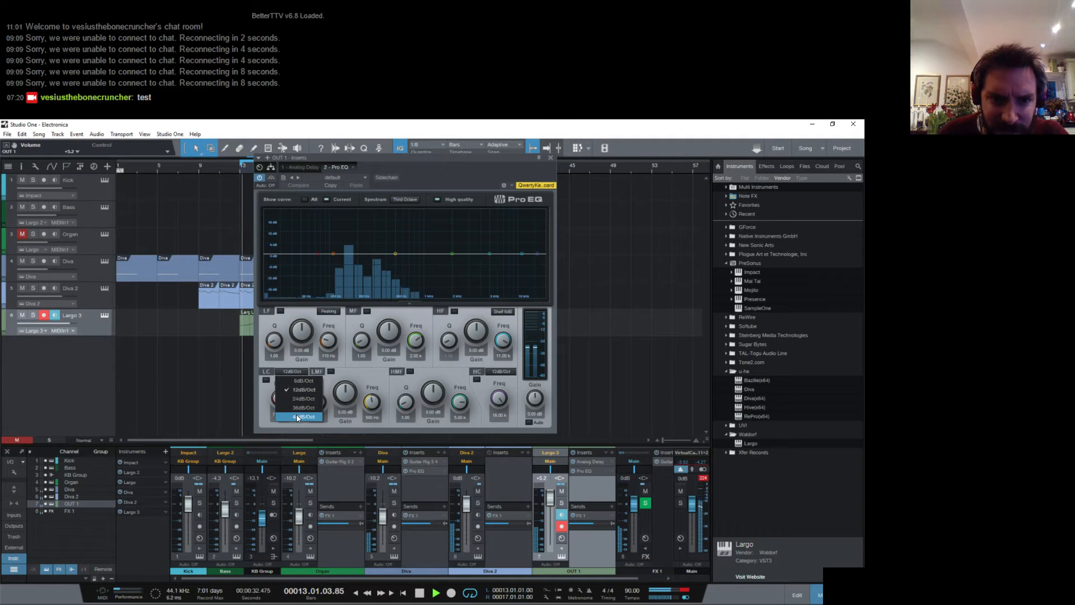
left_click(296, 416)
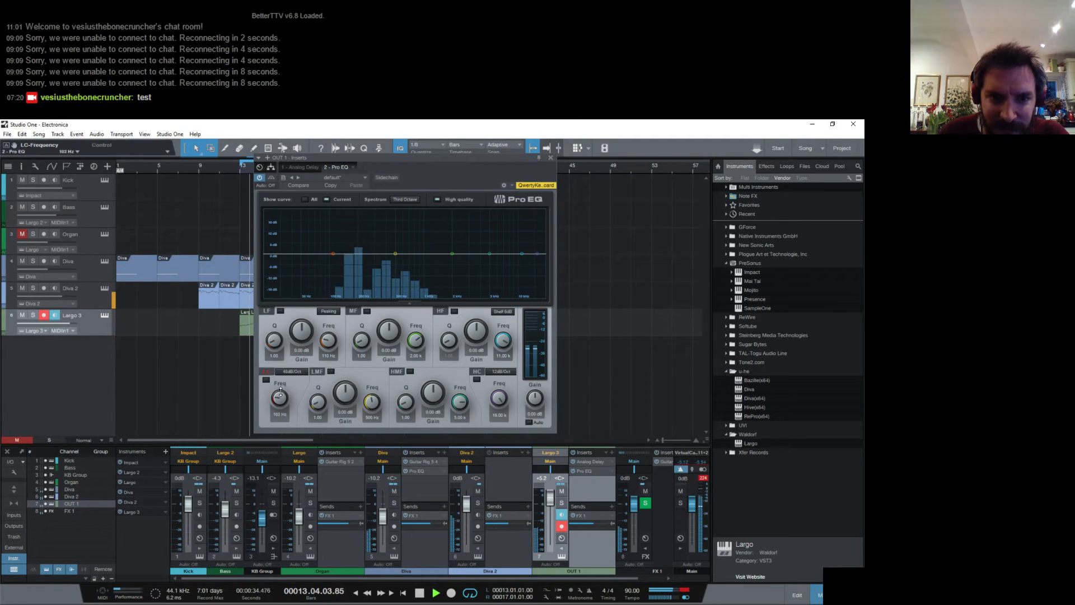
left_click_drag(280, 400, 278, 401)
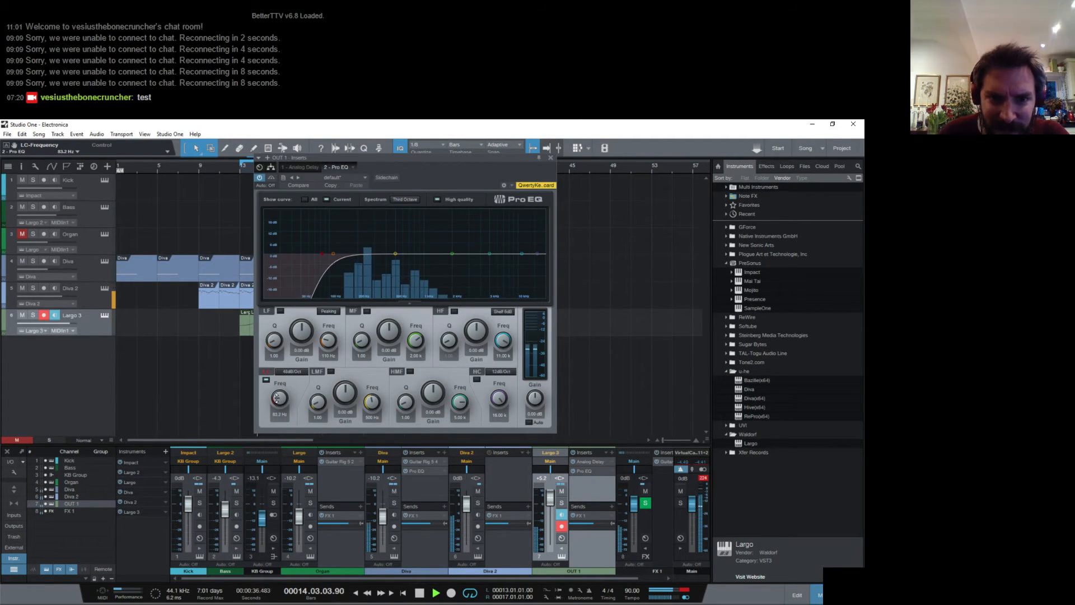
left_click(550, 159)
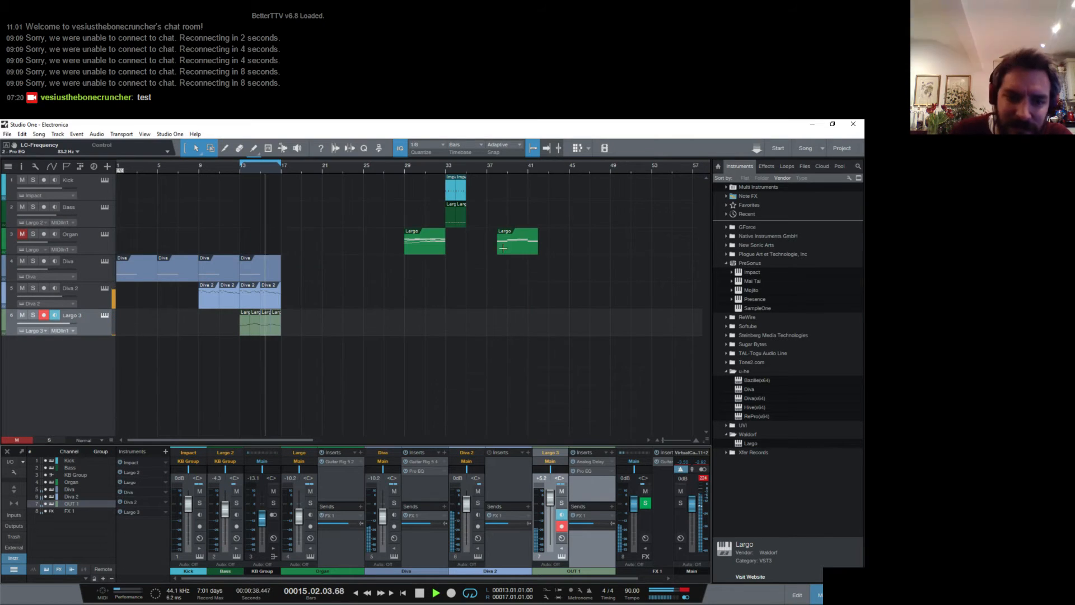
- Merge the four Largo 3 clips in bars 13–16 into a single clip
left_click(250, 328)
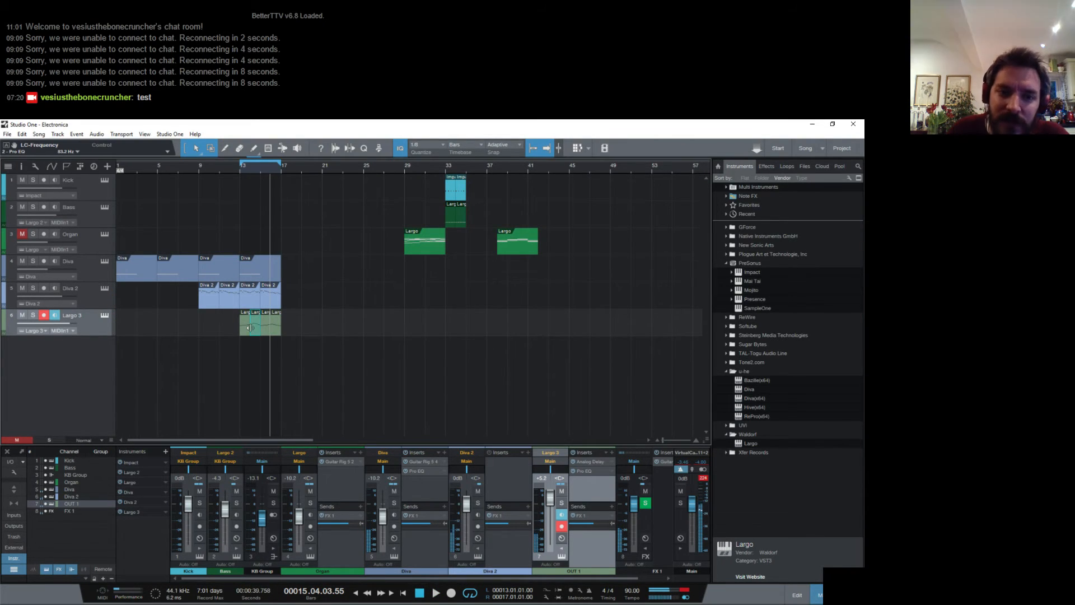
right_click(266, 334)
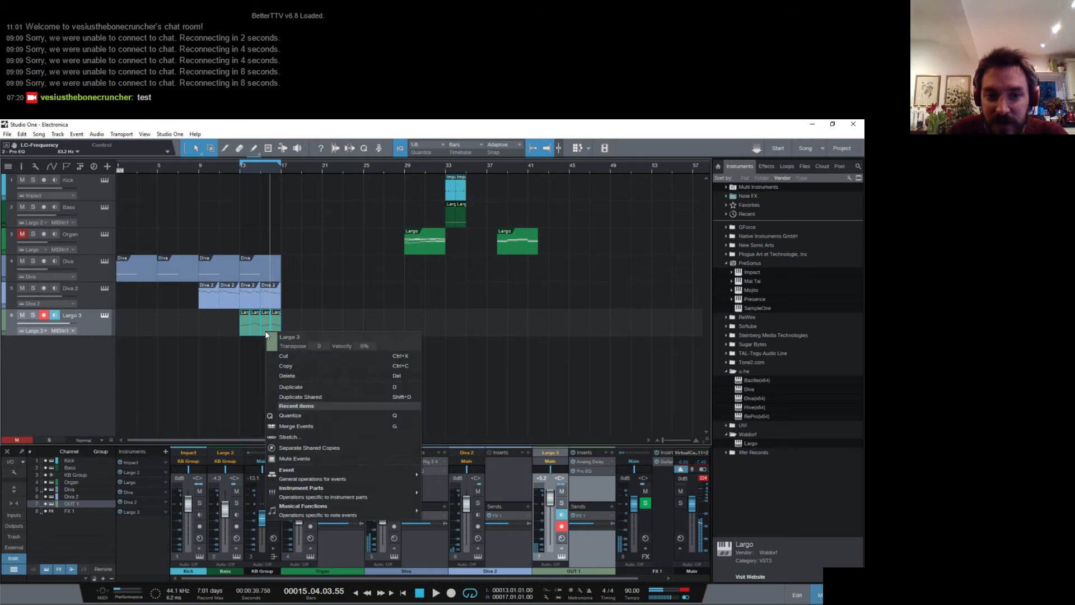
left_click(329, 426)
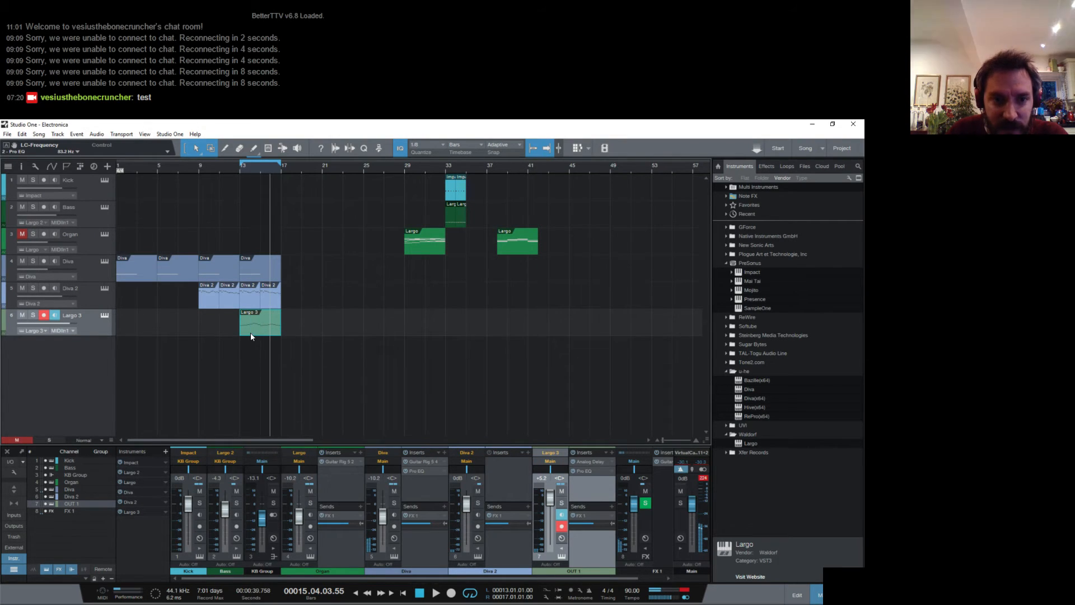
- In the merged Largo 3 clip, add eighth notes D3 and A3 on beat 1 of bar 13 and play them
double_click(250, 333)
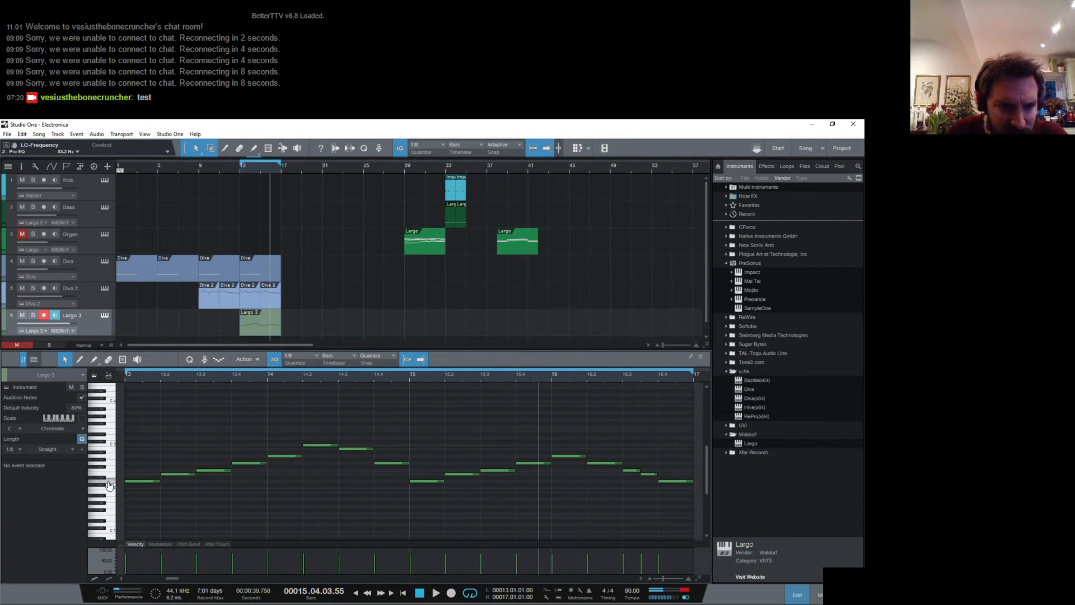
left_click(127, 436)
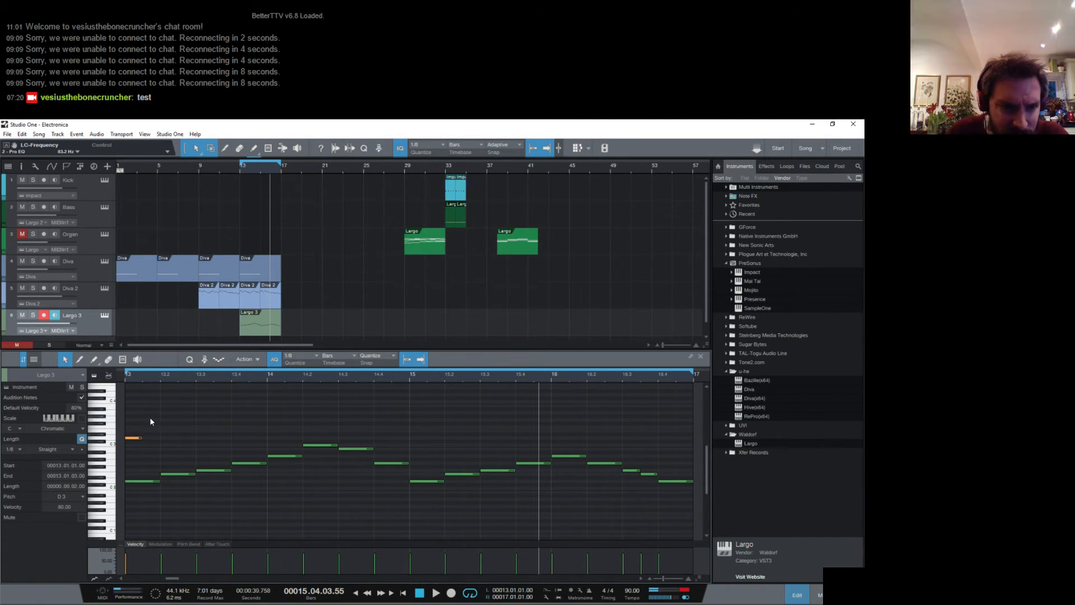
left_click(147, 411)
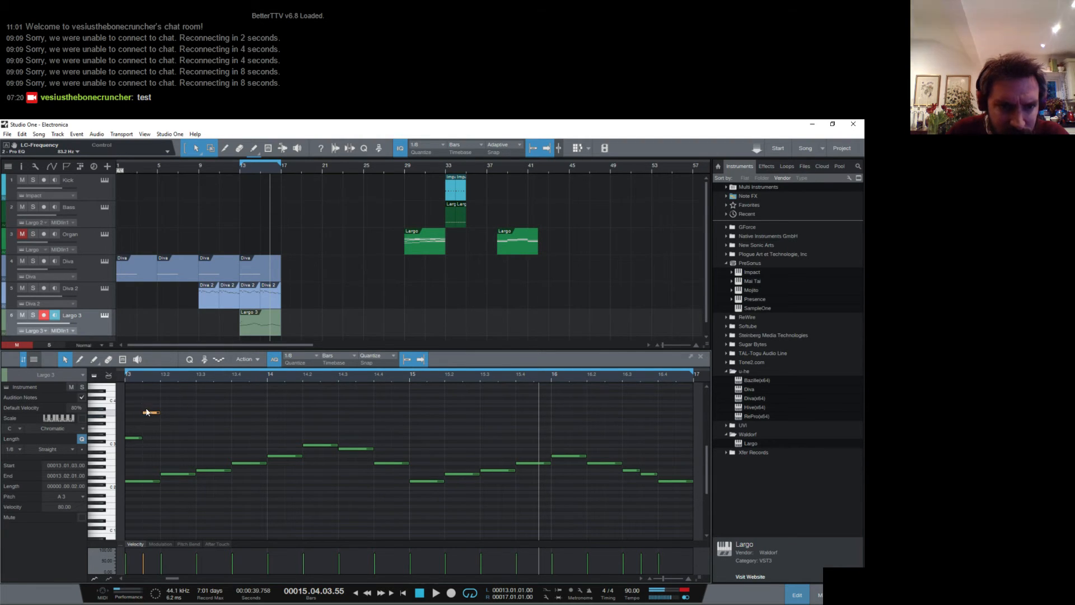
key("space")
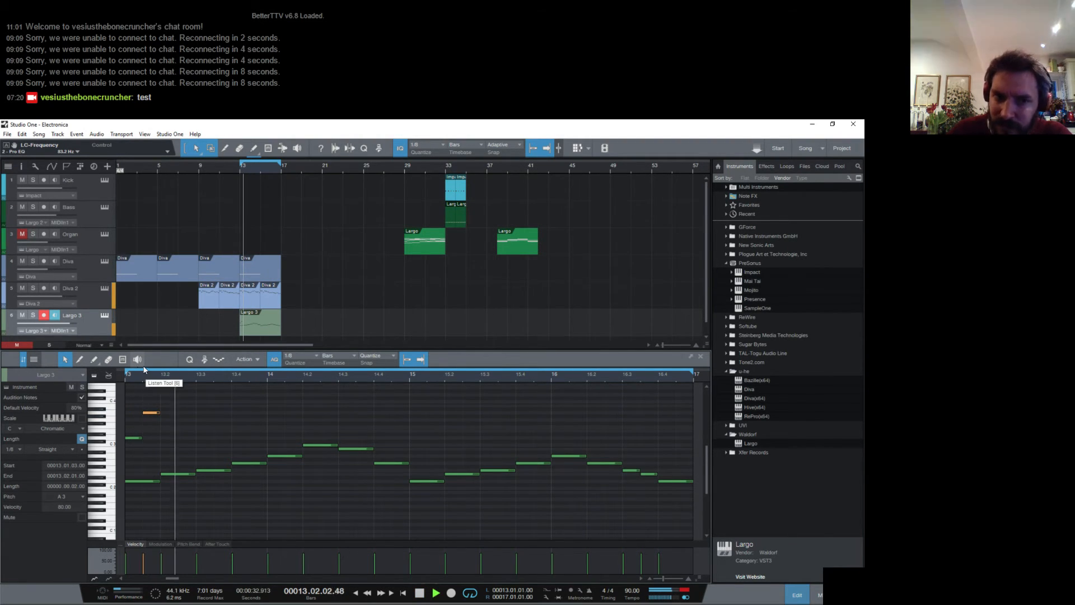
key("space")
- Add eighth notes A3 and C4 on beat 2 of bar 13 and listen to the phrase
left_click(168, 412)
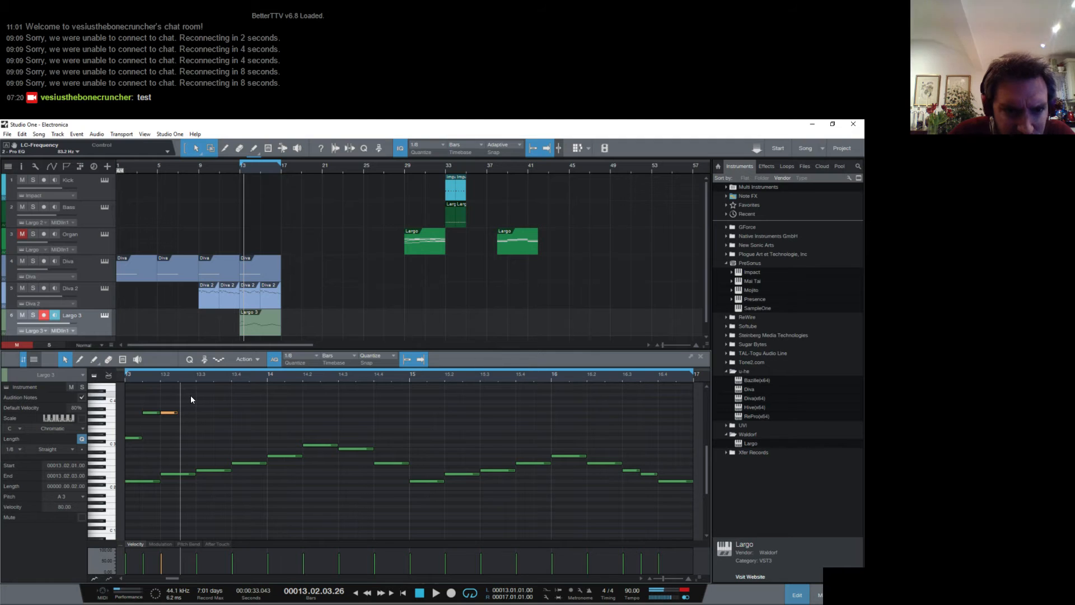
double_click(191, 395)
left_click_drag(190, 395, 187, 403)
key("space")
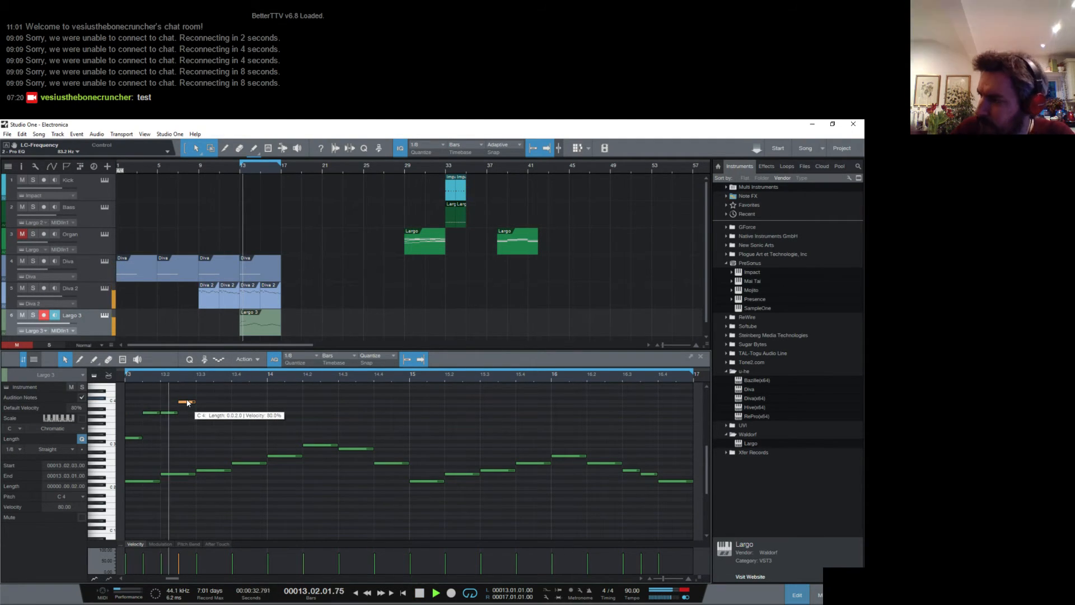
key("space")
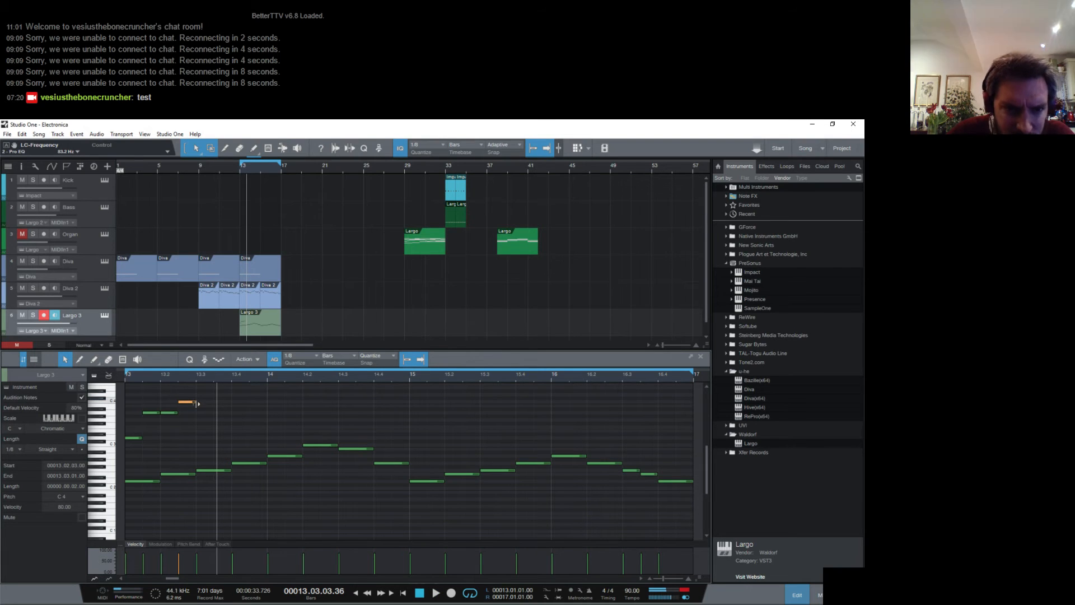
- Add eighth notes D4 and E4 on beat 3 of bar 13 and return the playhead to the loop start
left_click_drag(202, 395, 224, 399)
double_click(223, 401)
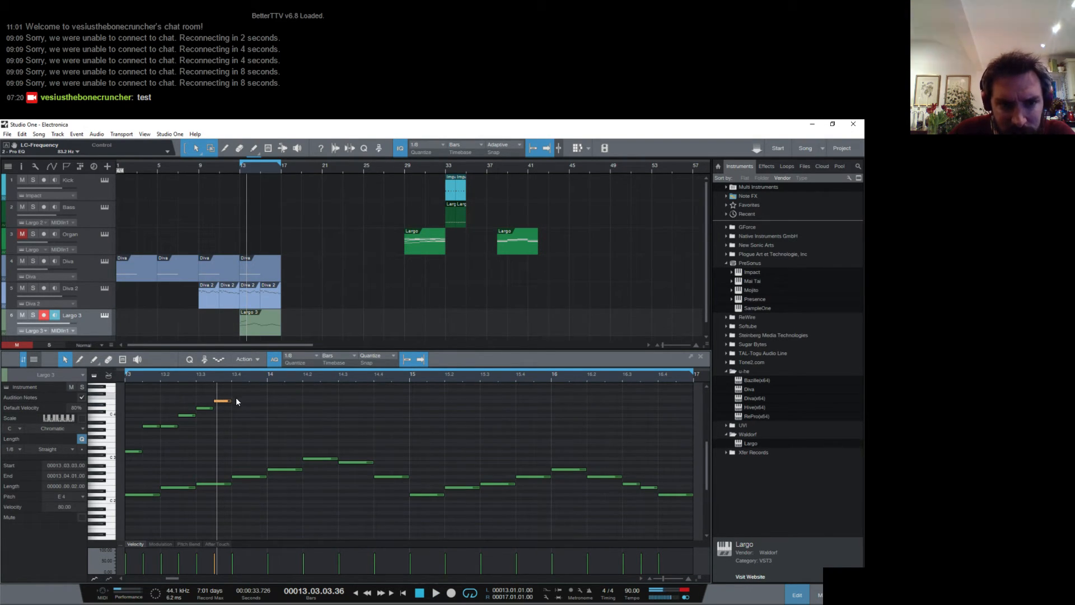
key("KP_1")
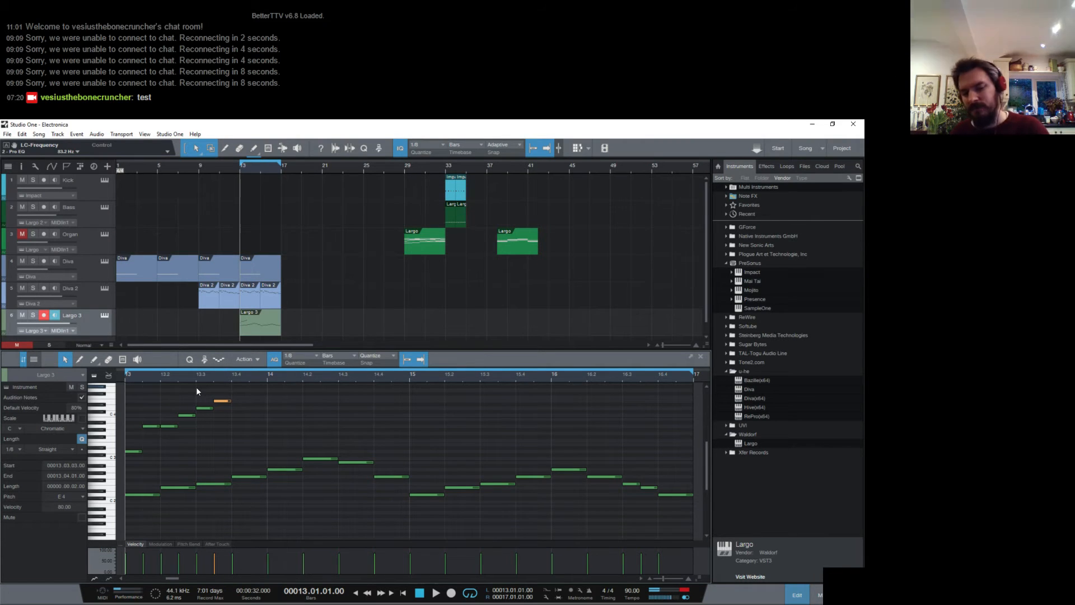
- With the note grid at 1/16, add sixteenths F4 and G4 and an eighth A4 on beat 4 of bar 13 and listen
key("space")
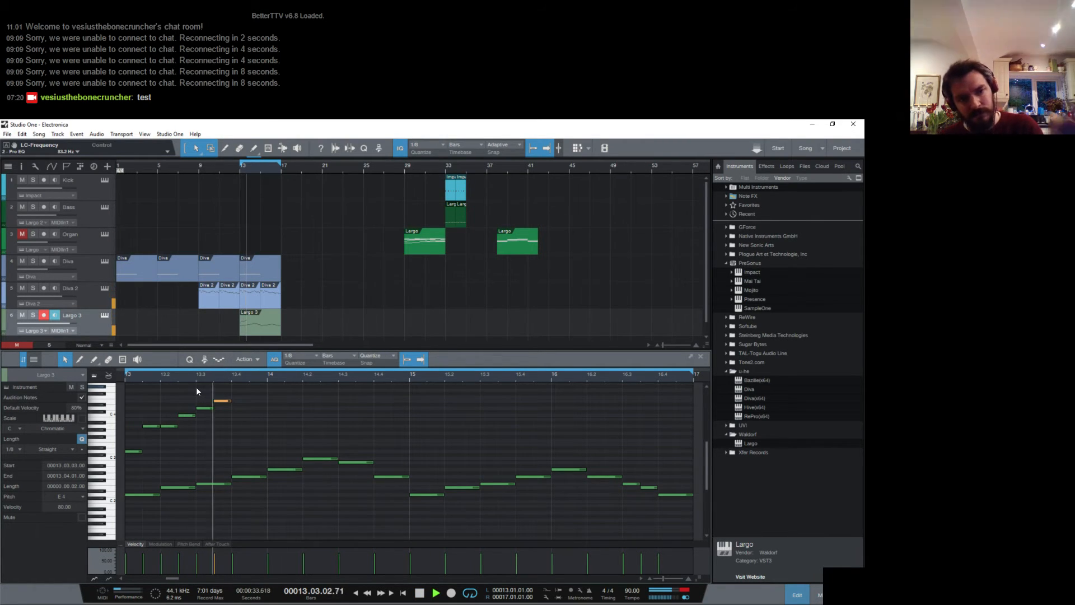
key("space")
scroll(251, 400, "up", 1)
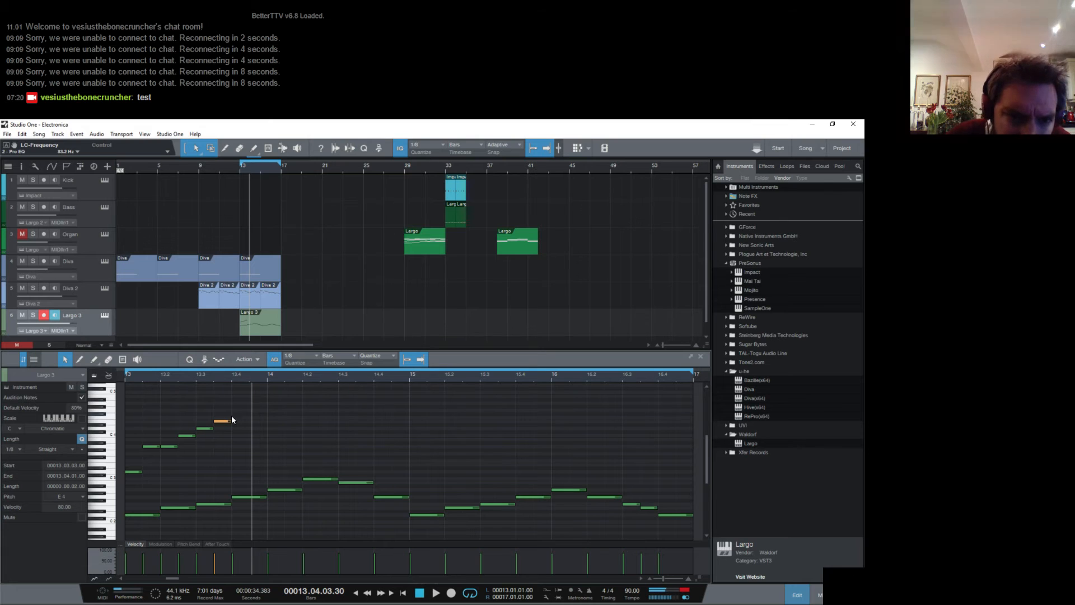
left_click(305, 357)
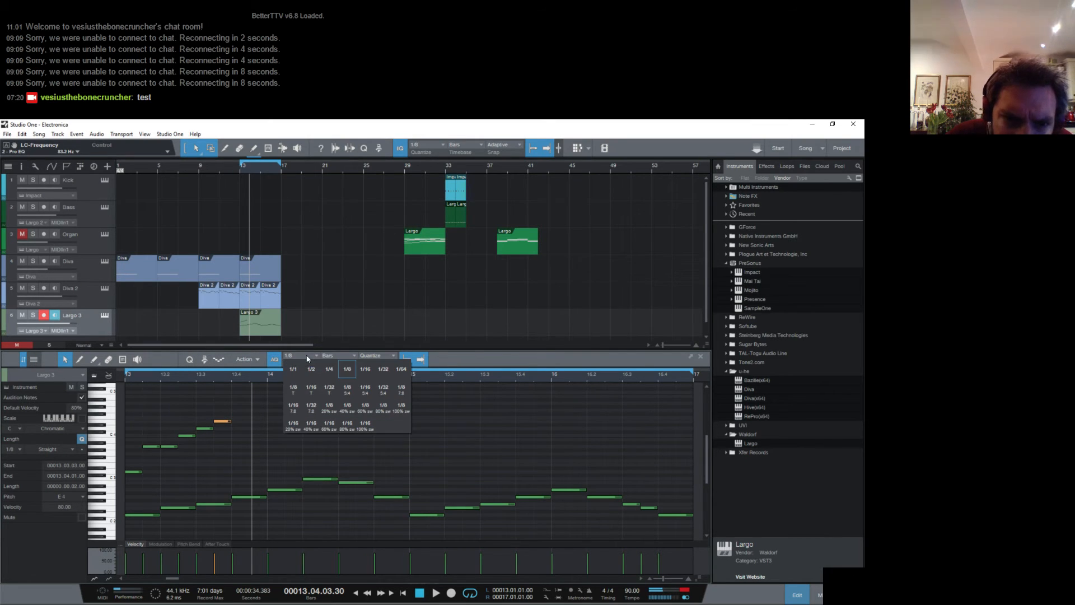
left_click(345, 369)
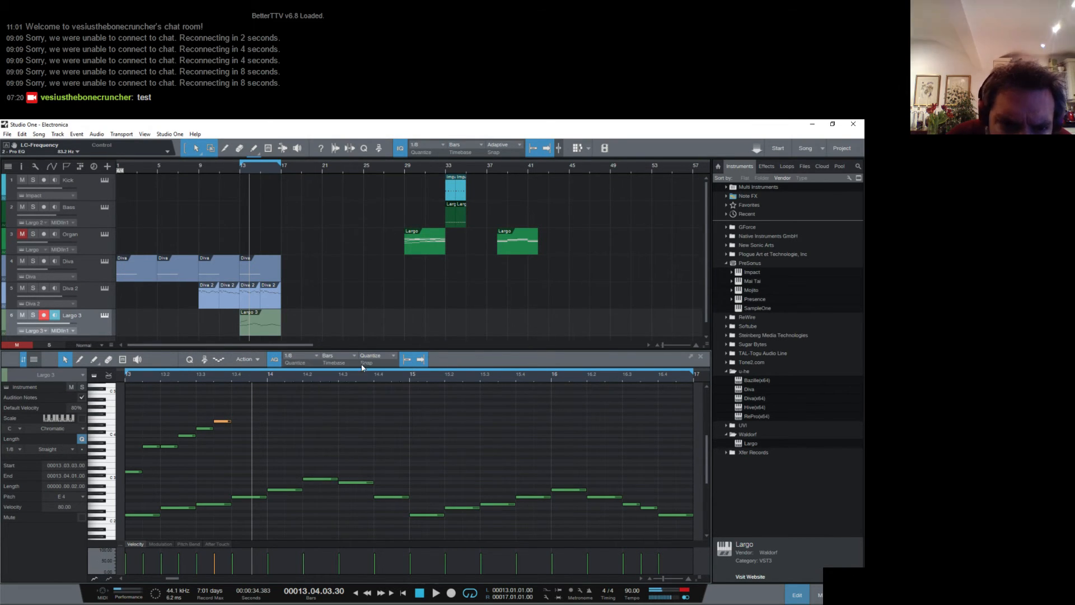
left_click(245, 410)
left_click(253, 403)
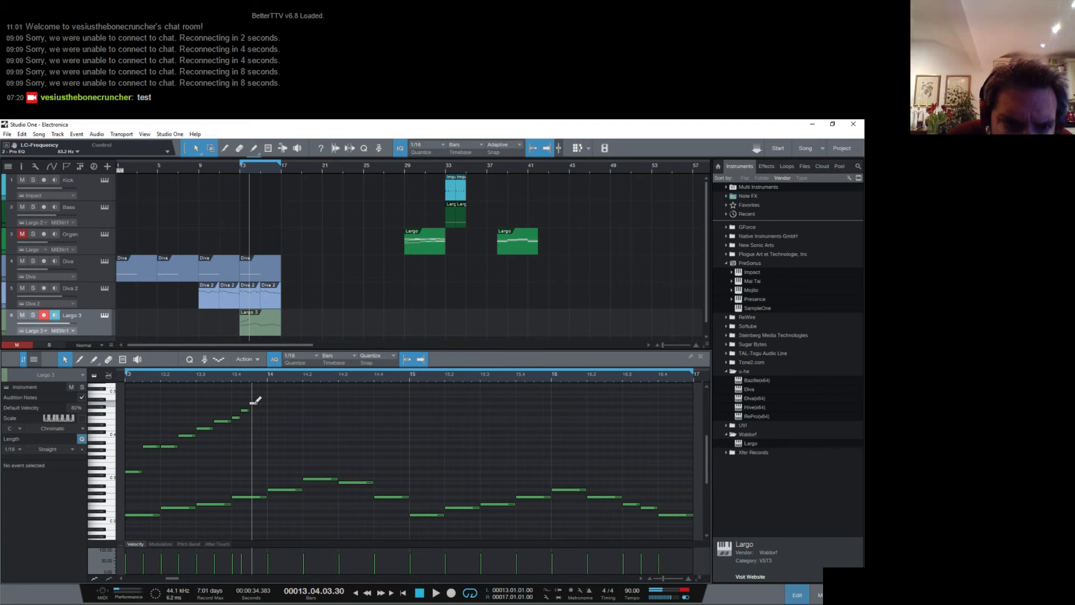
left_click_drag(259, 403, 266, 403)
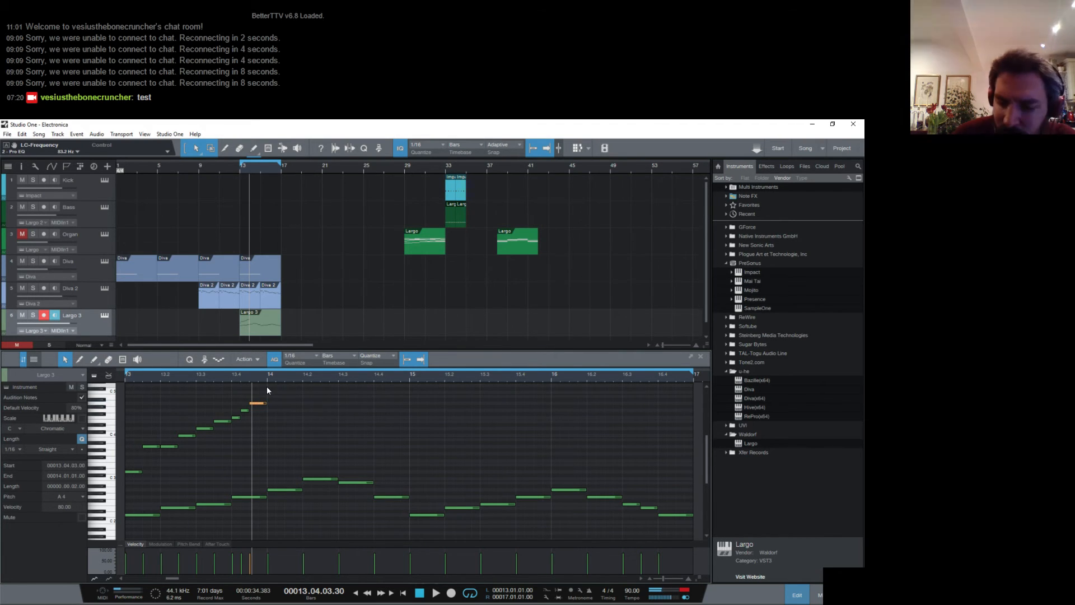
key("space")
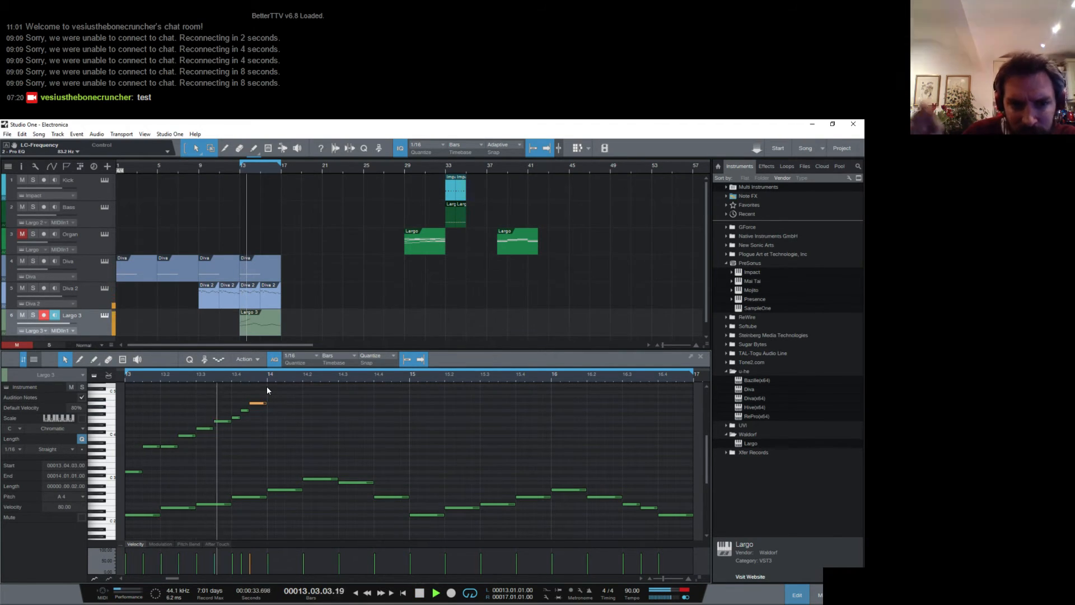
key("space")
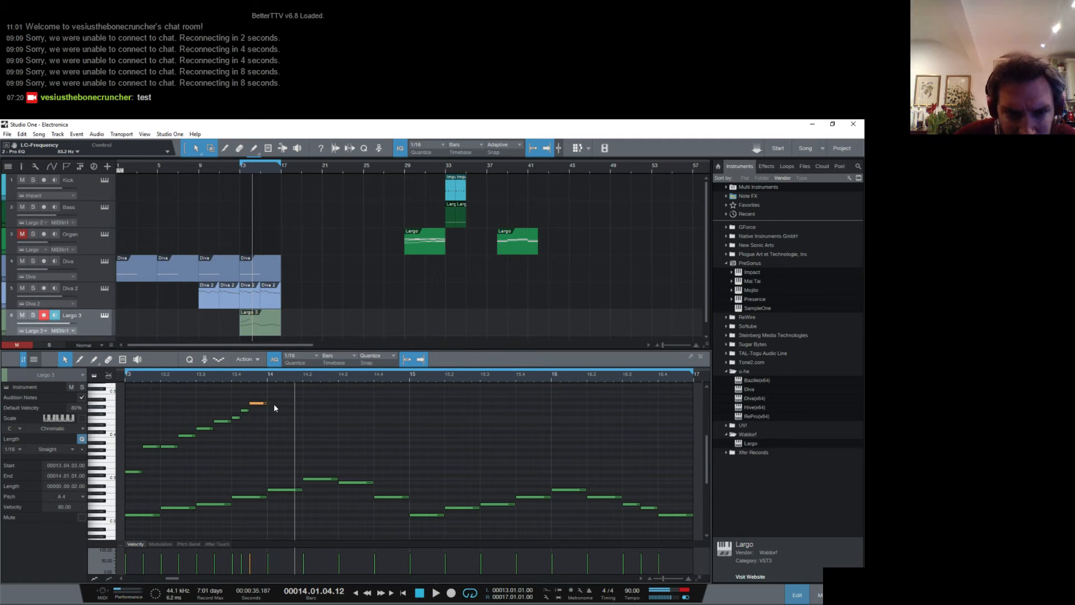
- Add quarter notes A4, C5, B4 and G4 on beats 1 to 4 of bar 14 and play the phrase
double_click(271, 403)
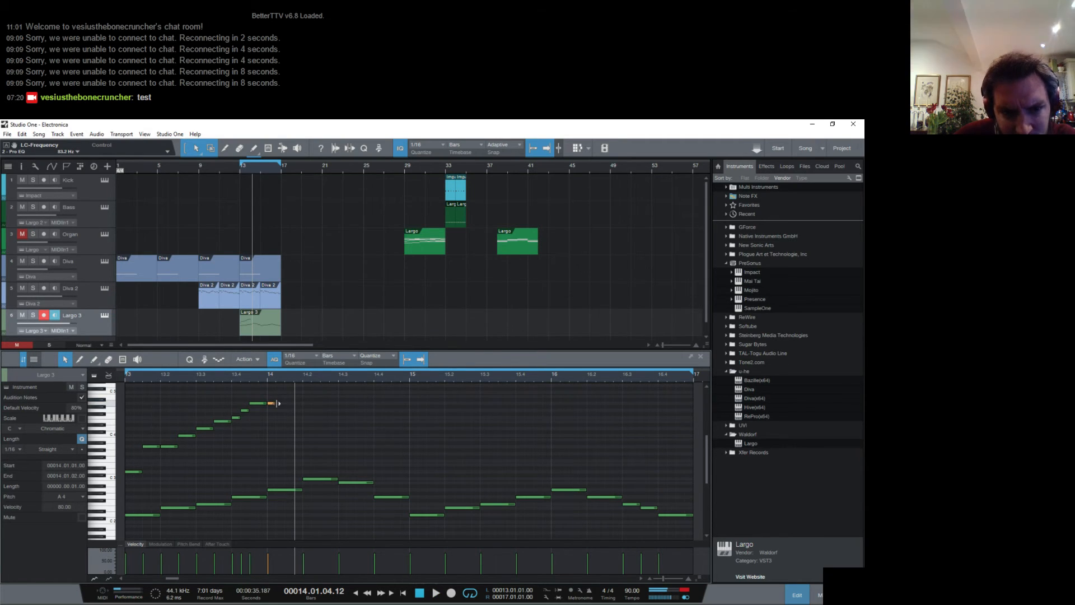
left_click_drag(278, 403, 284, 403)
scroll(296, 417, "up", 1)
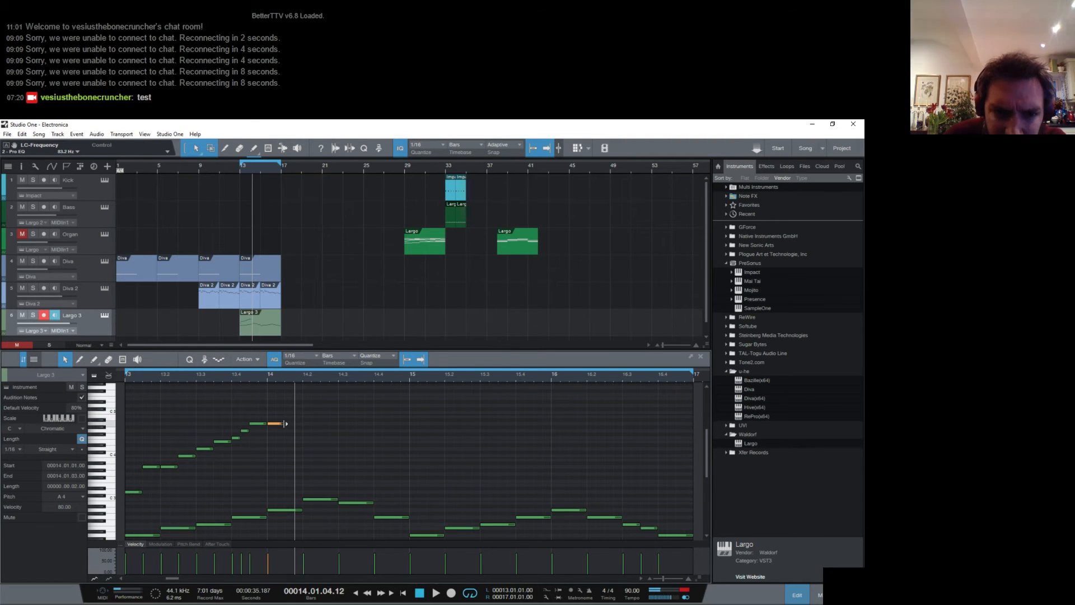
left_click_drag(285, 424, 339, 411)
double_click(305, 412)
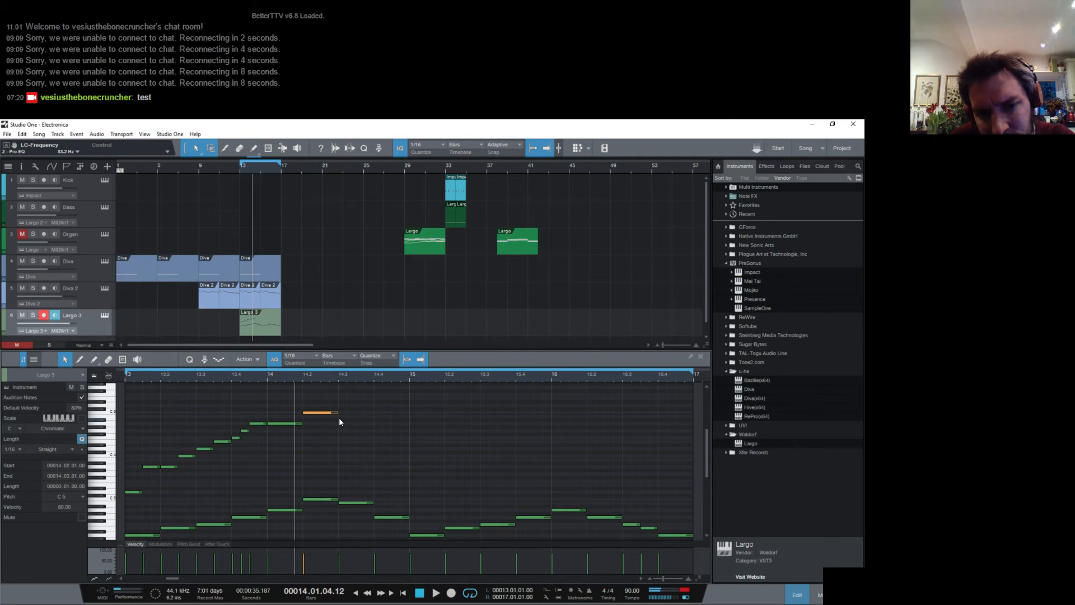
double_click(339, 419)
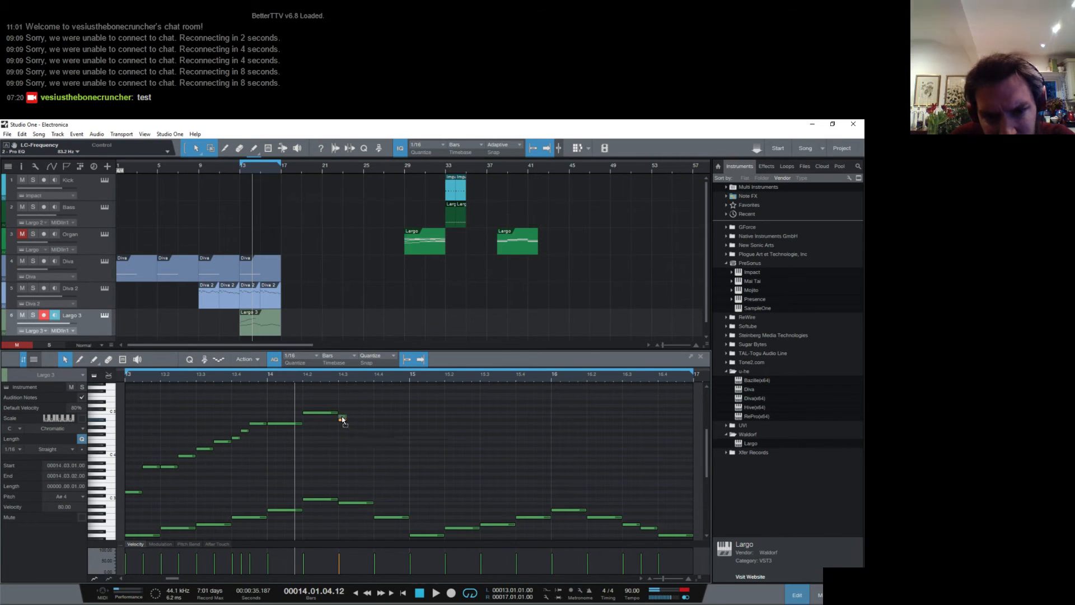
left_click_drag(342, 420, 408, 431)
double_click(377, 429)
key("space")
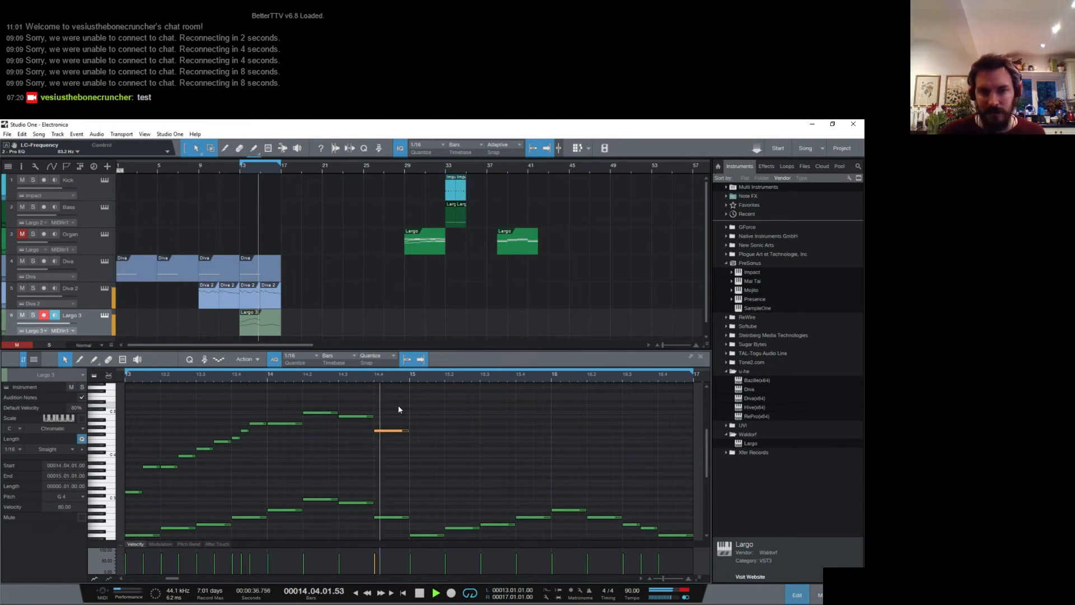
key("space")
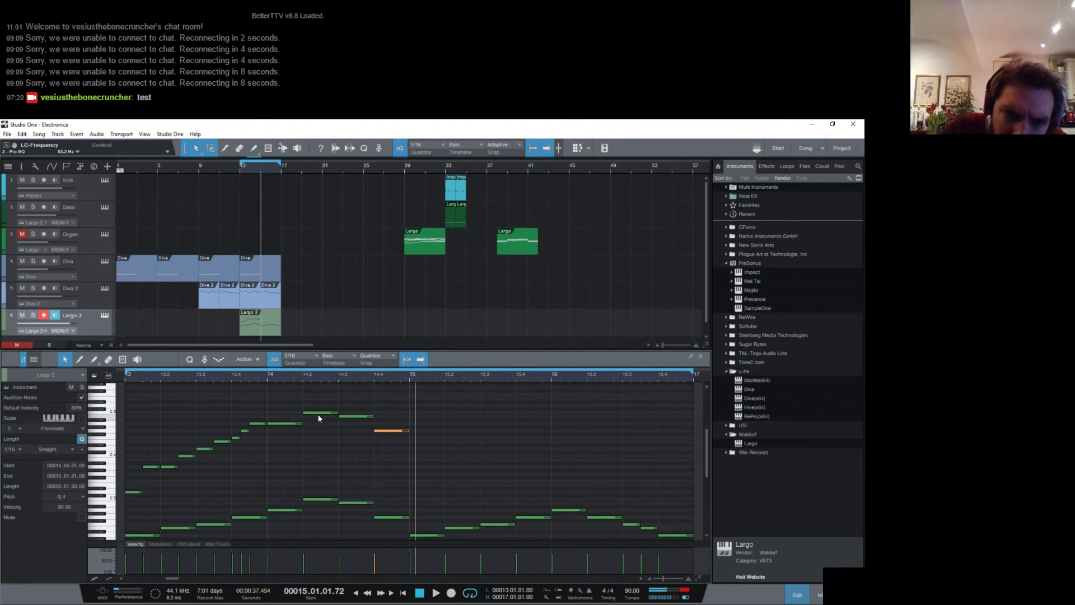
- Shorten the A4 and C5 on beats 1 and 2 of bar 14 to eighths and add eighths B4 and D5 after them
left_click(318, 414)
left_click(294, 424)
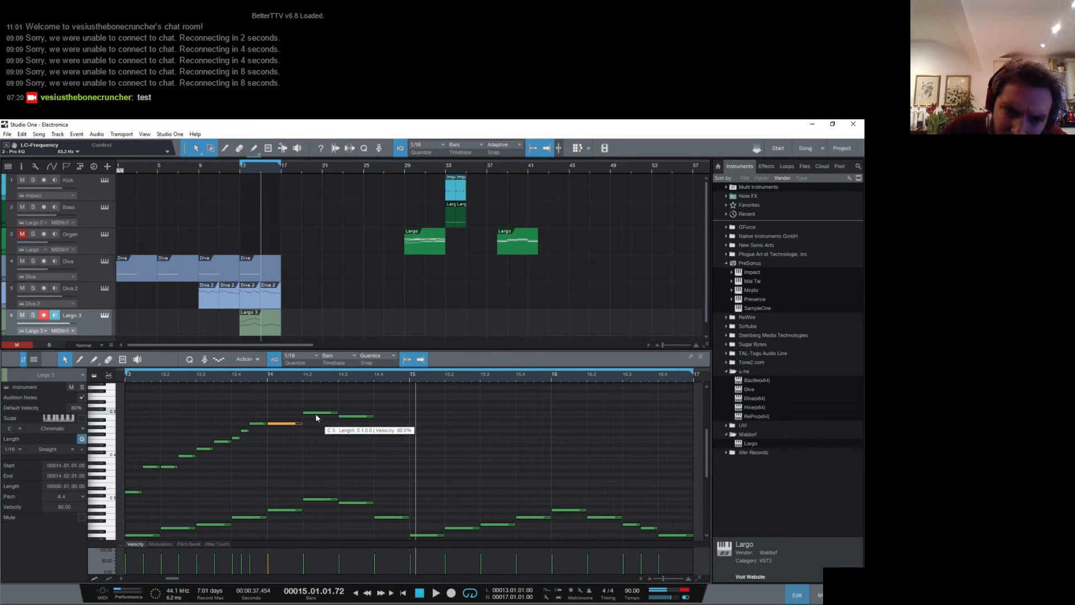
left_click_drag(302, 423, 325, 412)
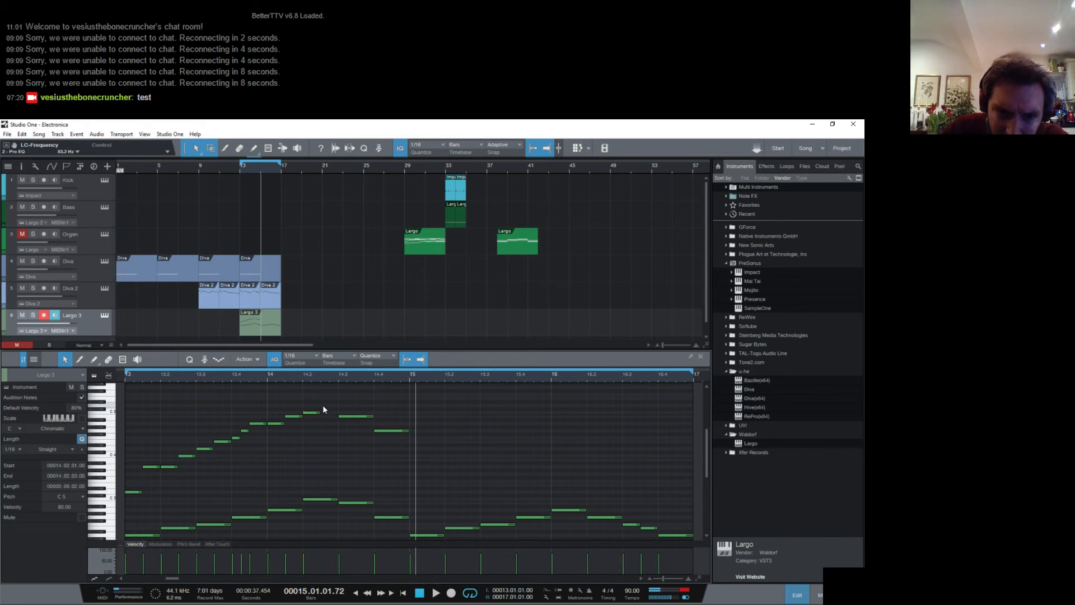
- Shorten the B4 on beat 3 of bar 14 to an eighth note and add an eighth D5 after it
left_click(348, 415)
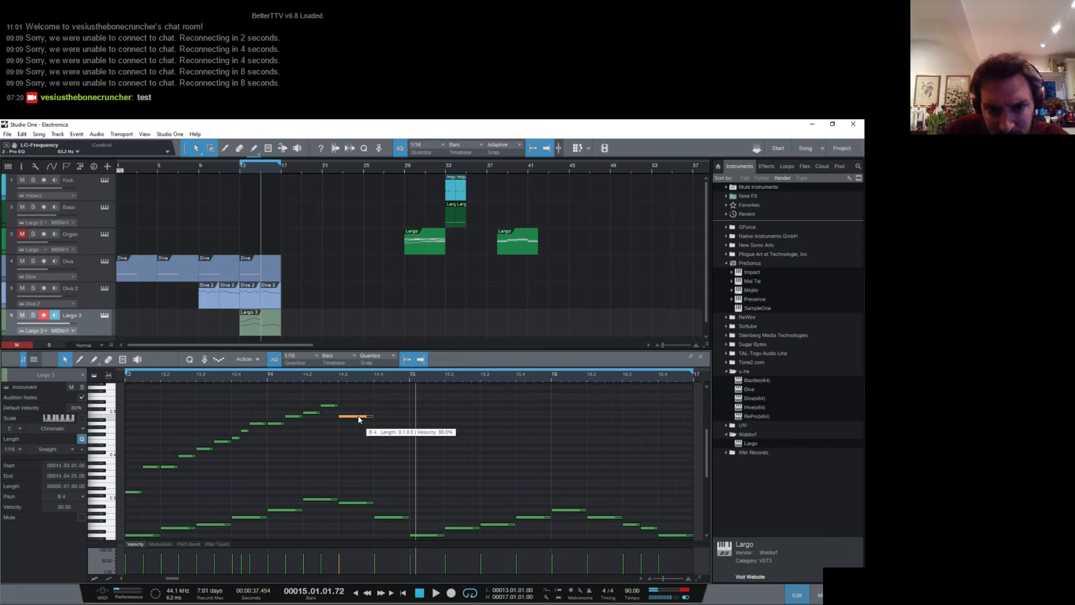
left_click_drag(372, 416, 356, 415)
left_click(361, 405)
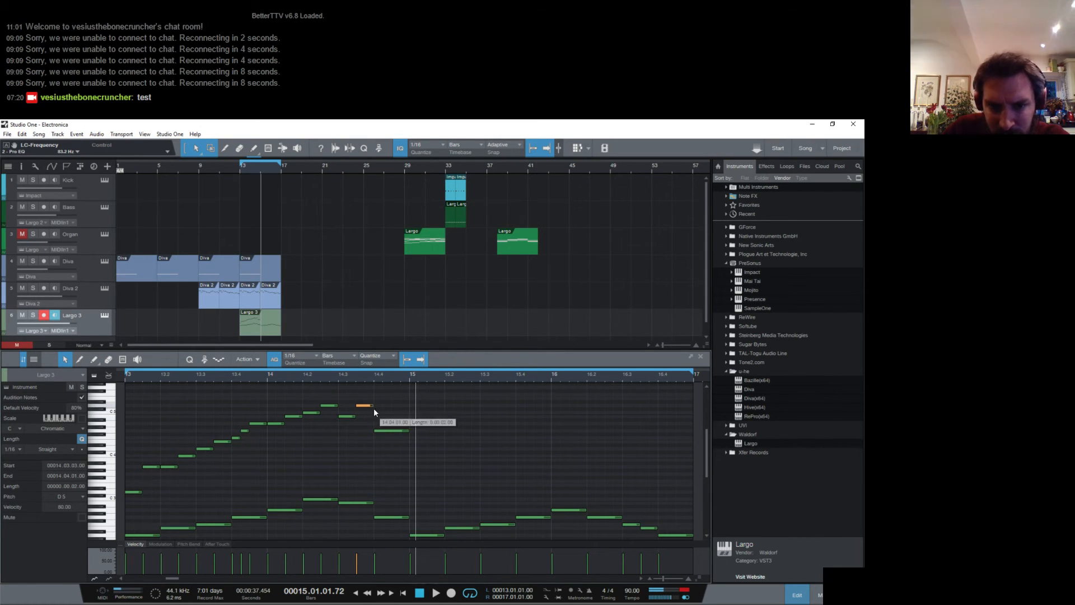
- Shorten the G4 on beat 4 of bar 14 to an eighth, add an eighth E4 after it and play the phrase
left_click(384, 430)
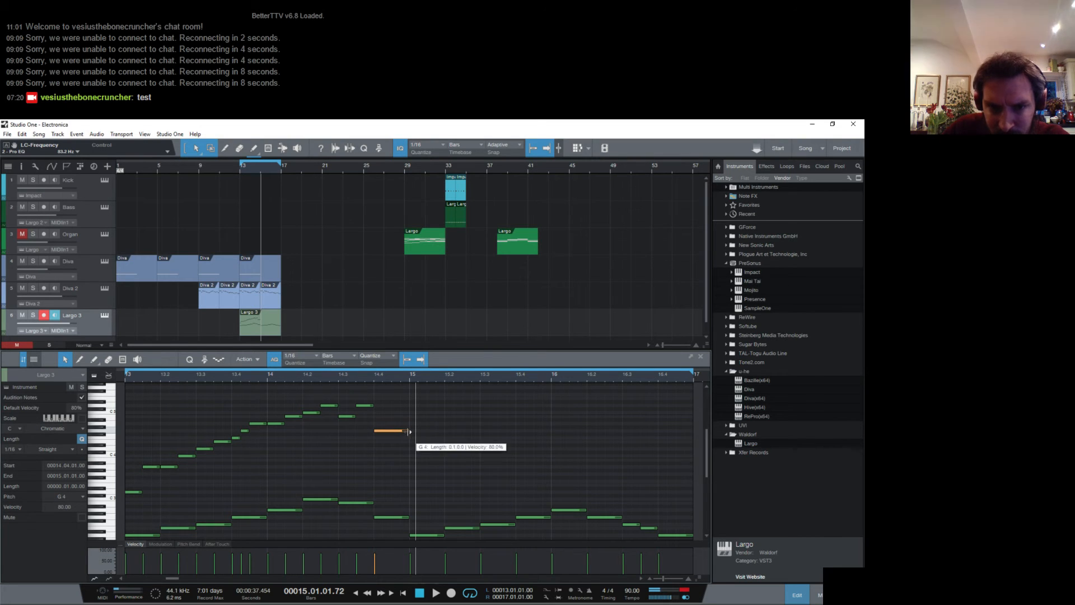
left_click_drag(409, 431, 390, 433)
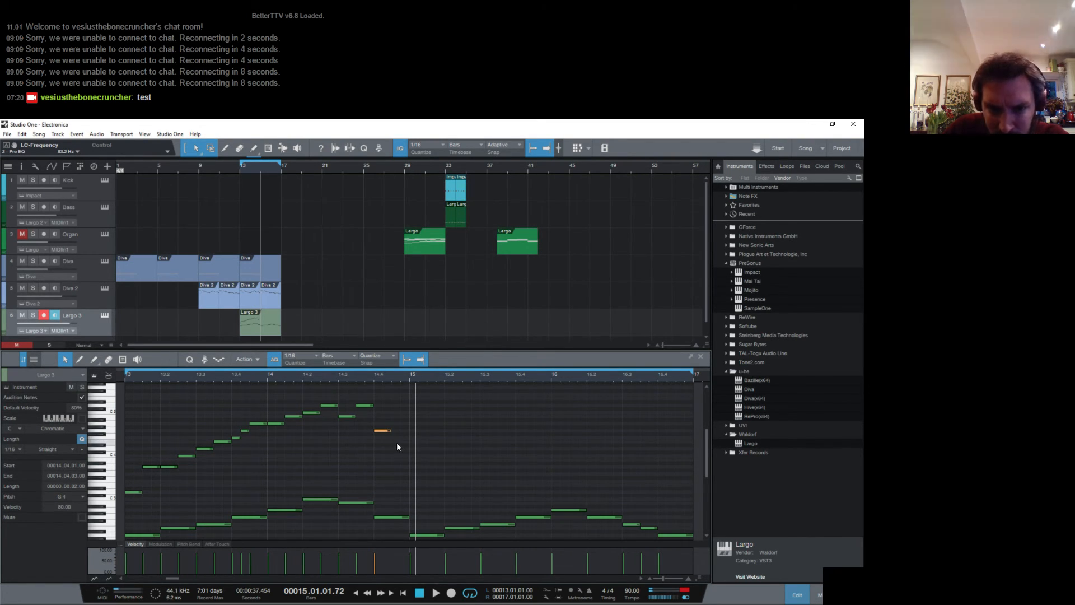
double_click(394, 439)
left_click_drag(395, 438, 409, 441)
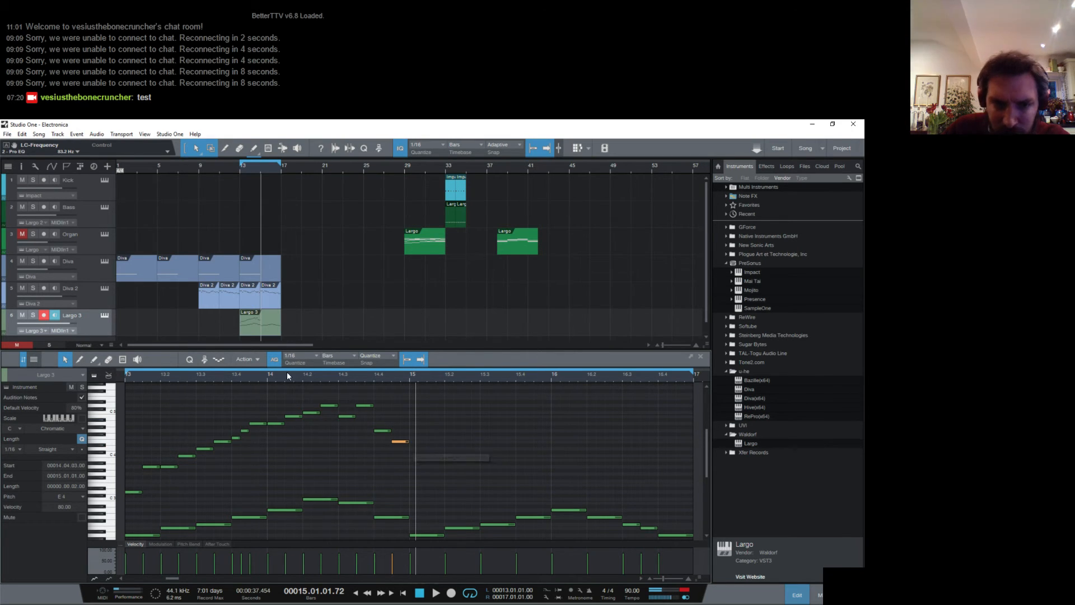
key("space")
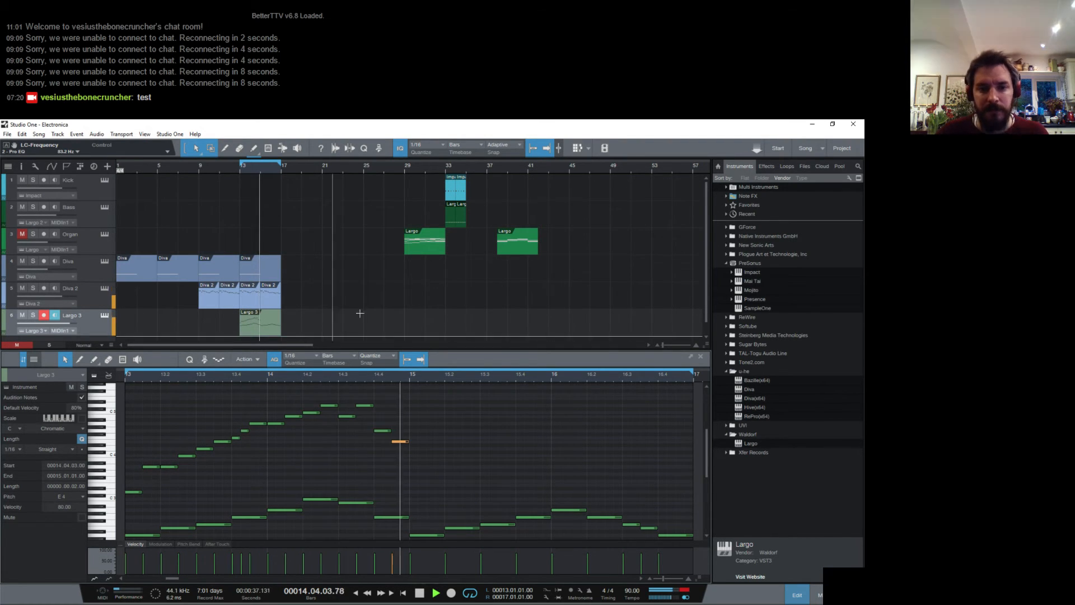
key("space")
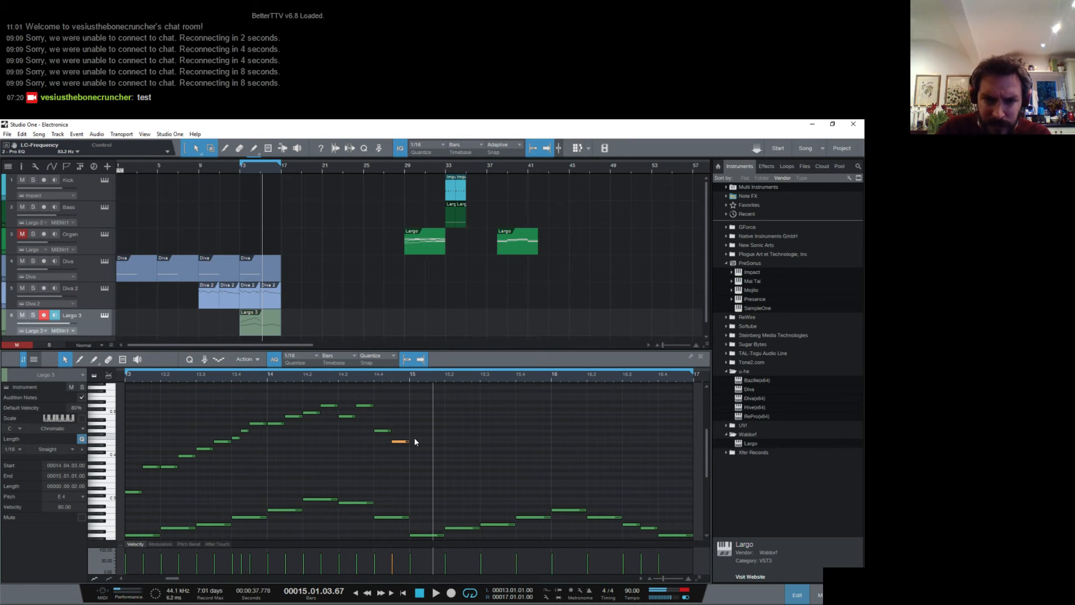
- Add a dotted-eighth F4 on beat 1 of bar 15 and play from the start of that bar
left_click(412, 437)
left_click_drag(417, 439, 436, 439)
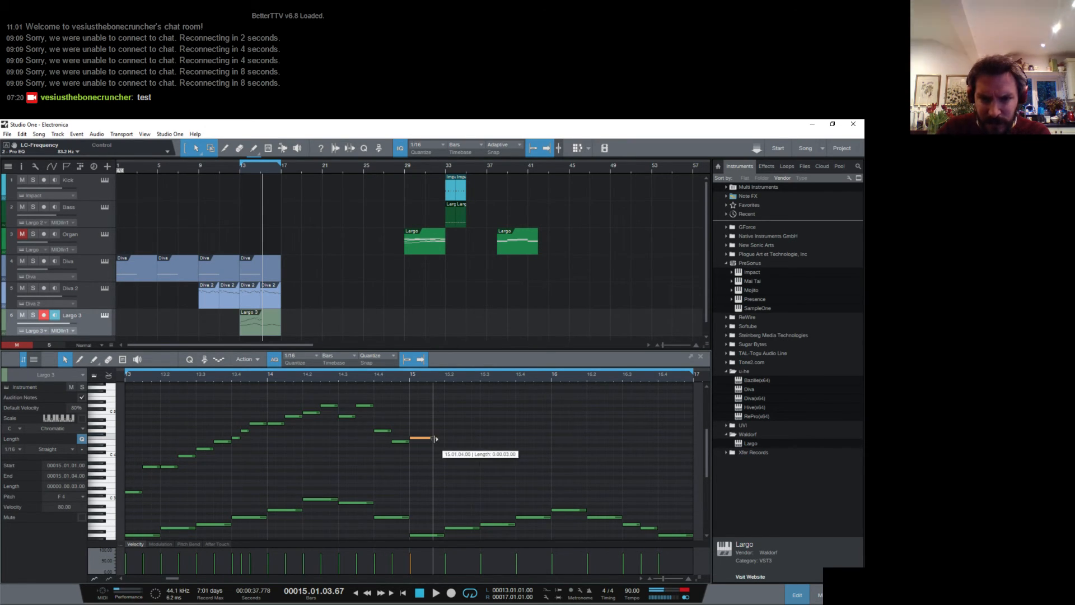
left_click(409, 378)
key("space")
key("space")
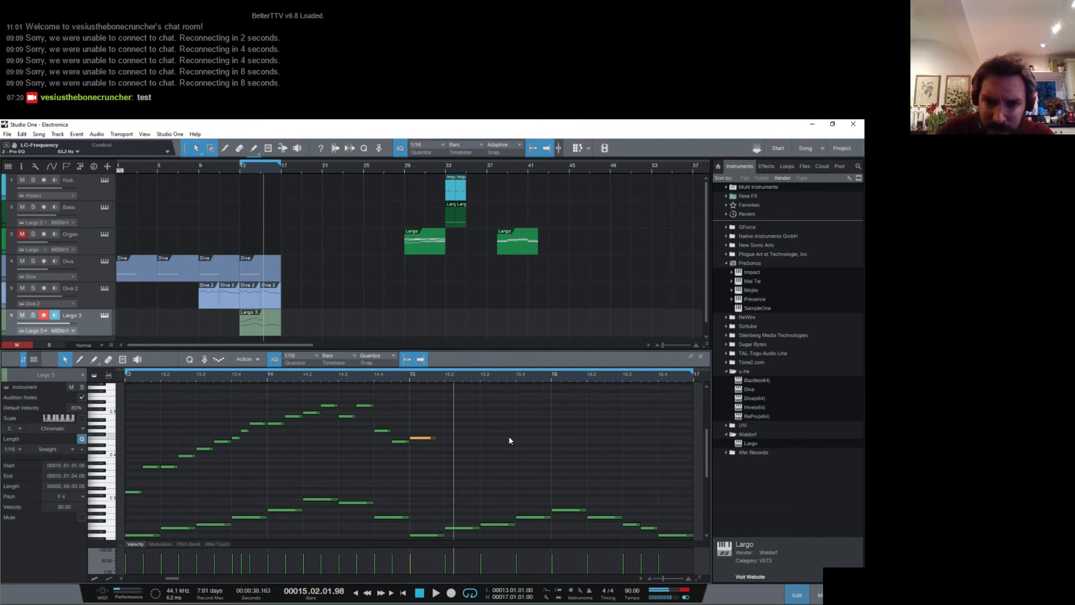
- Shorten bar 15's F4 to an eighth, add sixteenths G4 and F4, then eighths E4 and D4 on beat 2, and play from bar 15
left_click(430, 431)
left_click(440, 437)
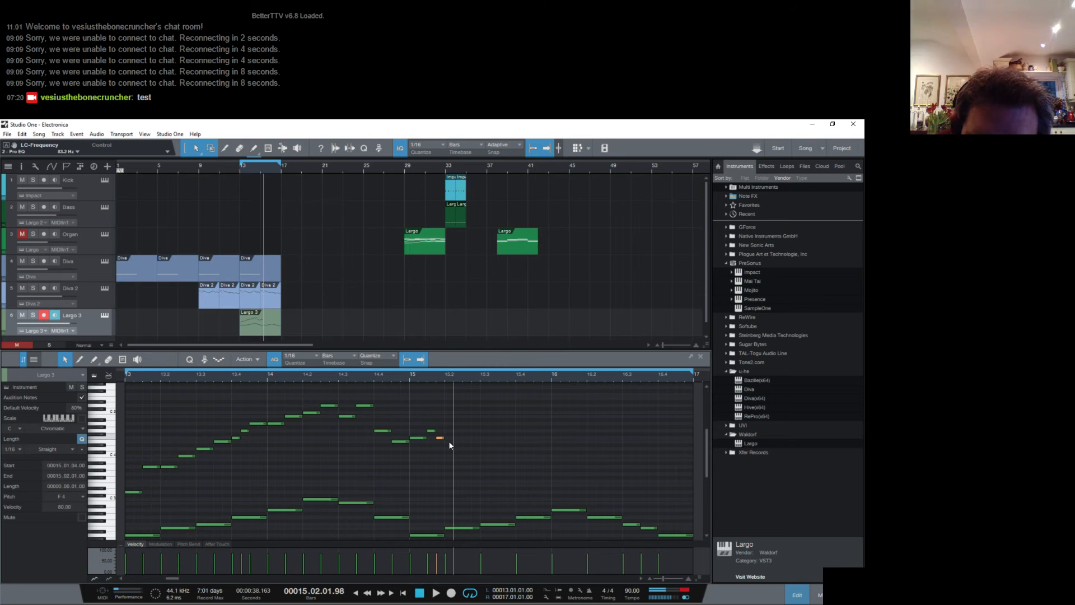
left_click_drag(448, 442, 466, 452)
left_click(467, 449)
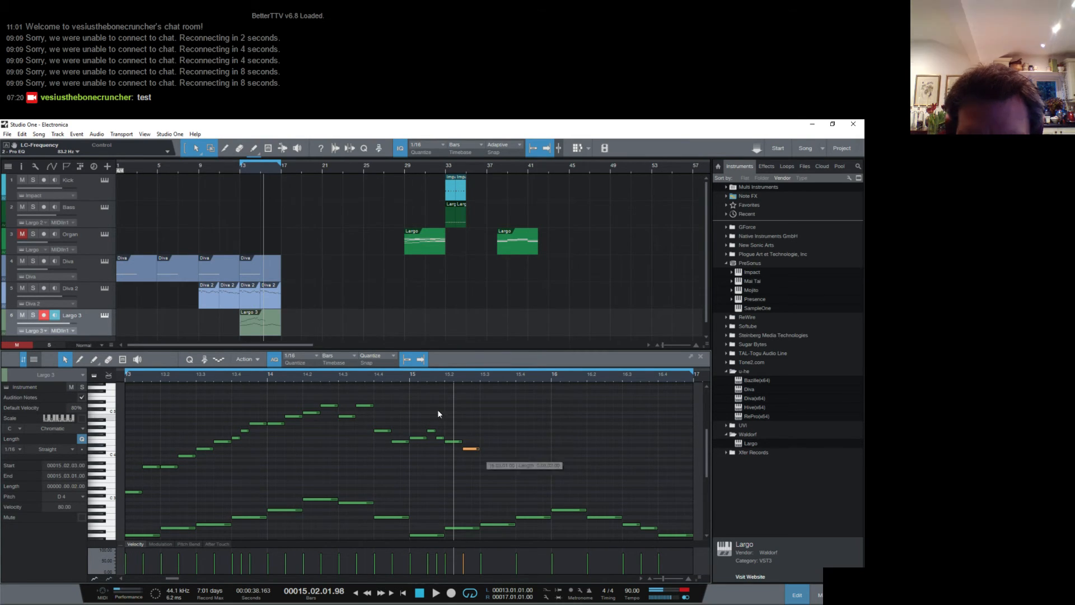
left_click(408, 381)
key("space")
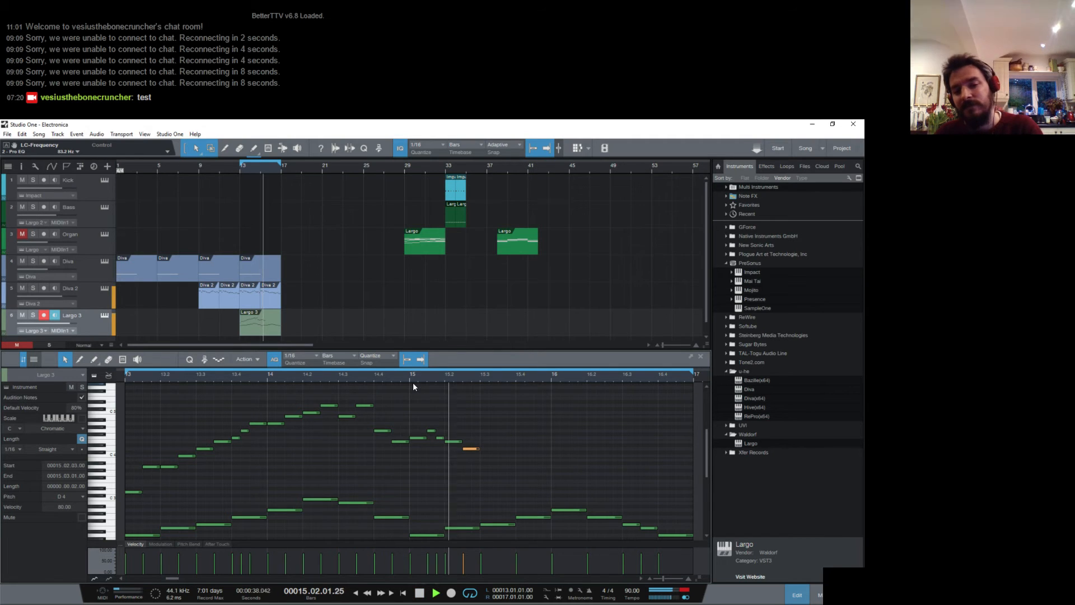
key("space")
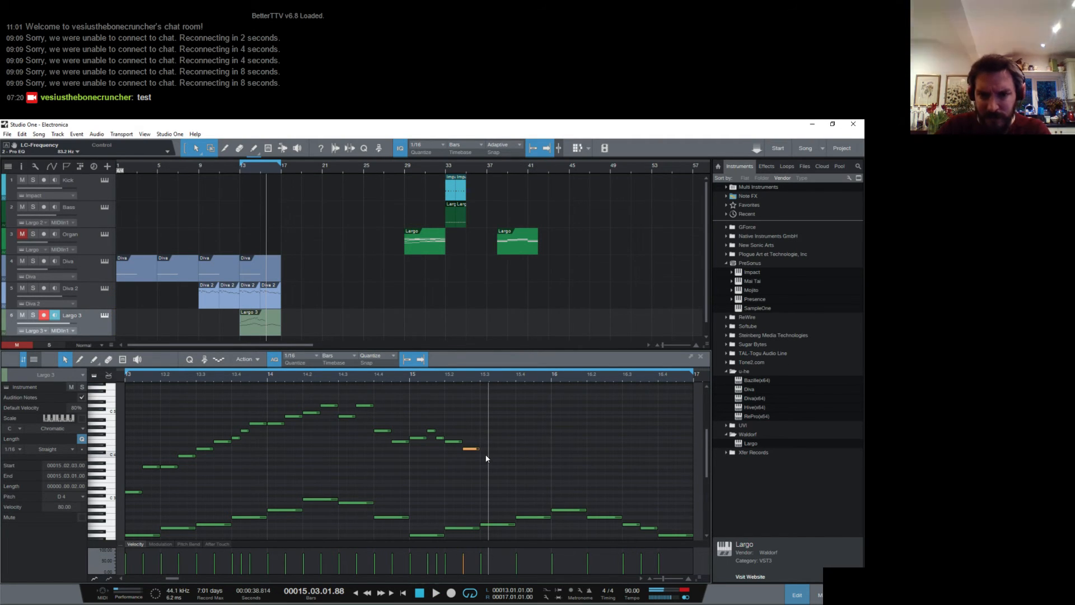
- Add eighth notes C4 and B3 on beat 3 and A3 and D4 on beat 4 of bar 15, and play from bar 15
left_click(485, 456)
left_click_drag(491, 457, 496, 456)
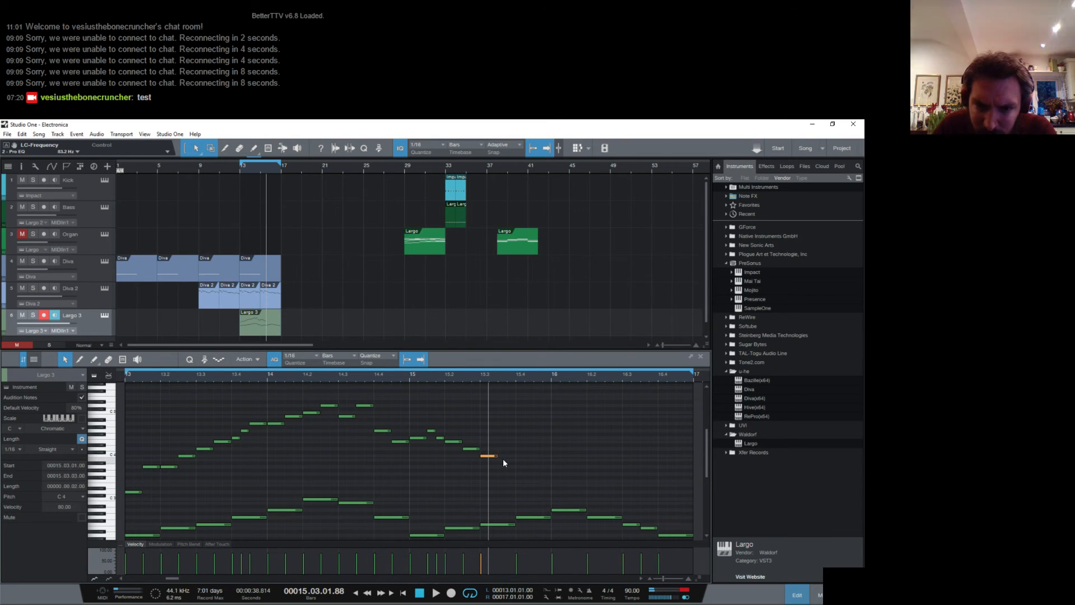
left_click(503, 459)
left_click_drag(507, 459, 552, 451)
left_click(519, 466)
left_click(539, 448)
left_click(410, 377)
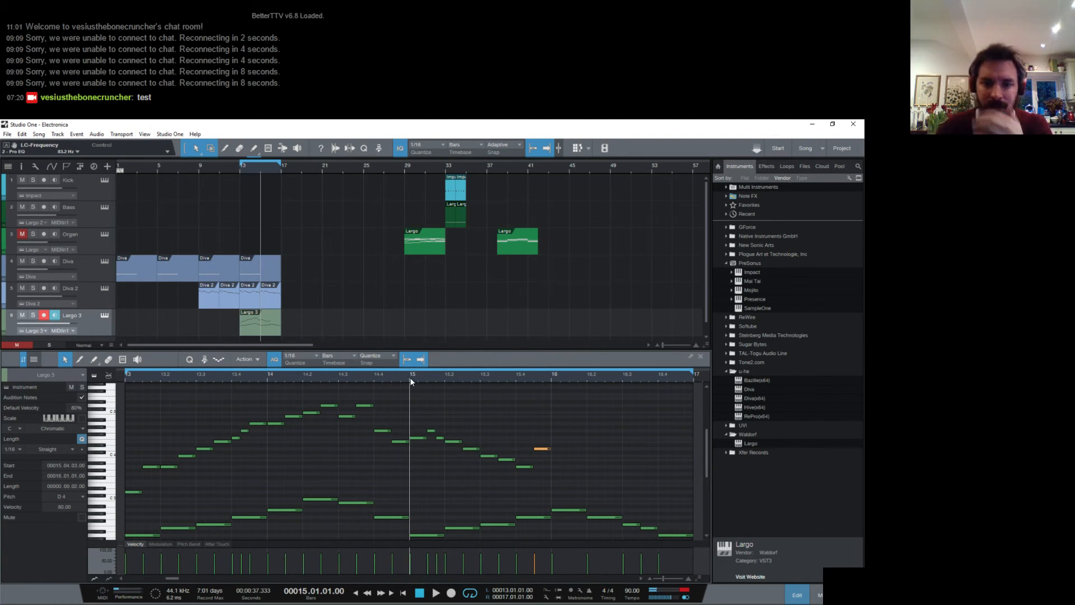
key("space")
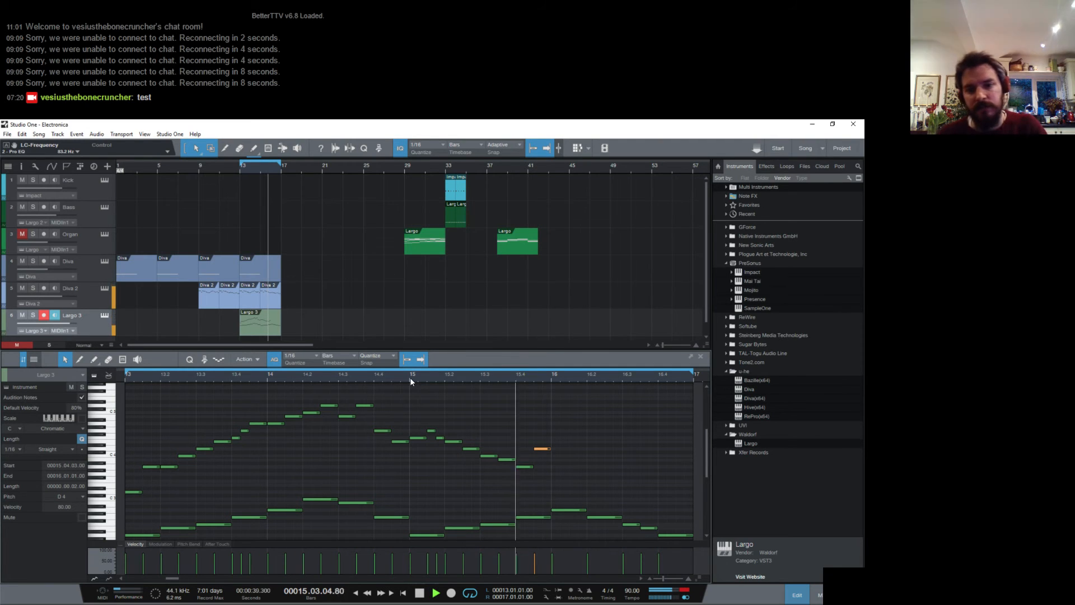
key("space")
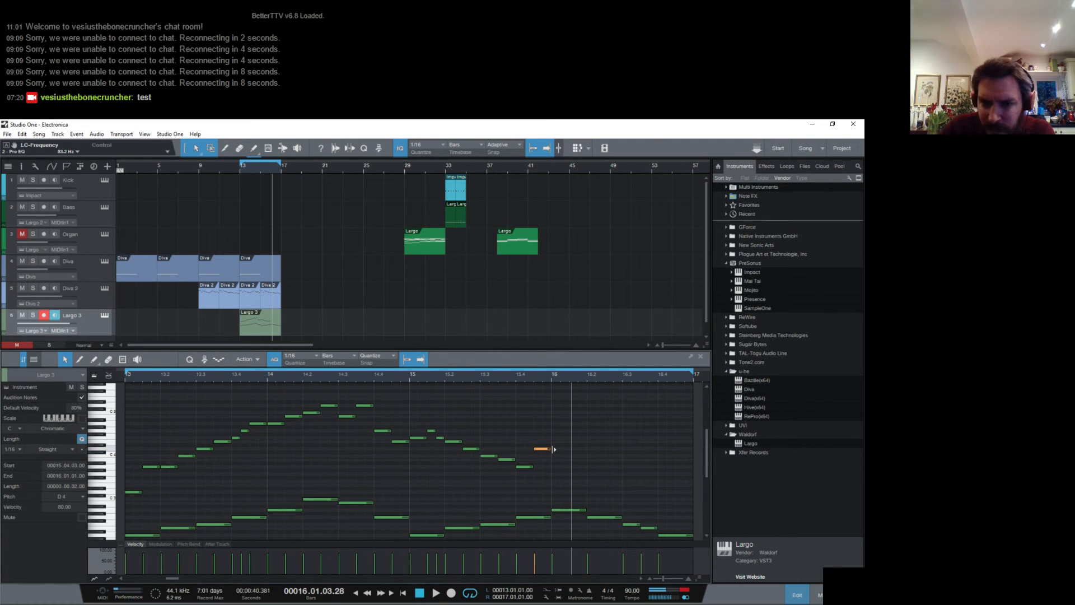
- Extend the last D4 of bar 15 to a quarter note reaching into bar 16 and play from bar 15
left_click_drag(554, 449, 572, 449)
left_click(546, 379)
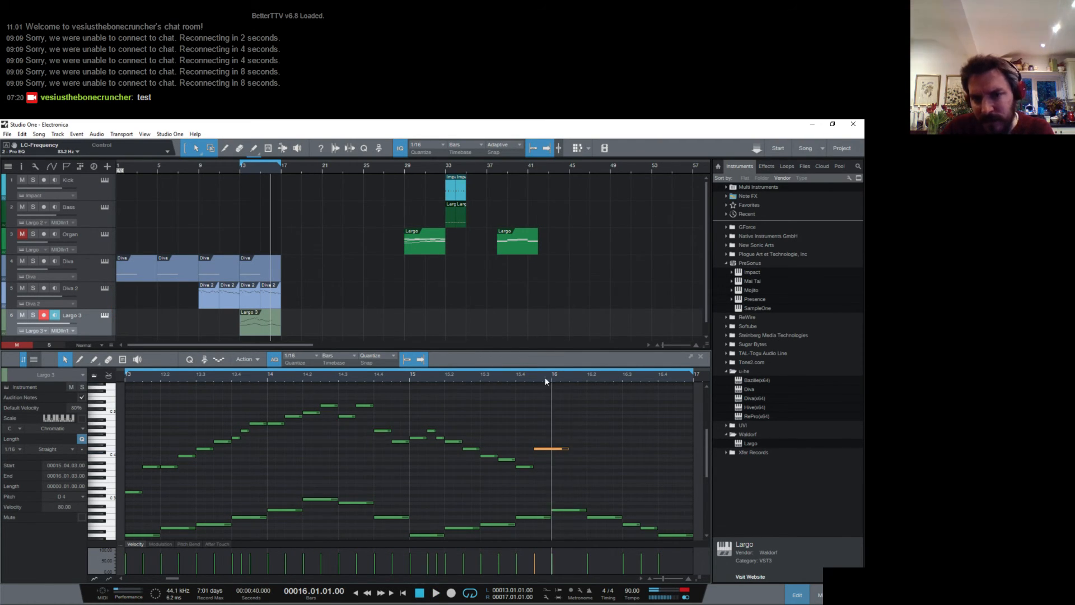
left_click(410, 375)
key("space")
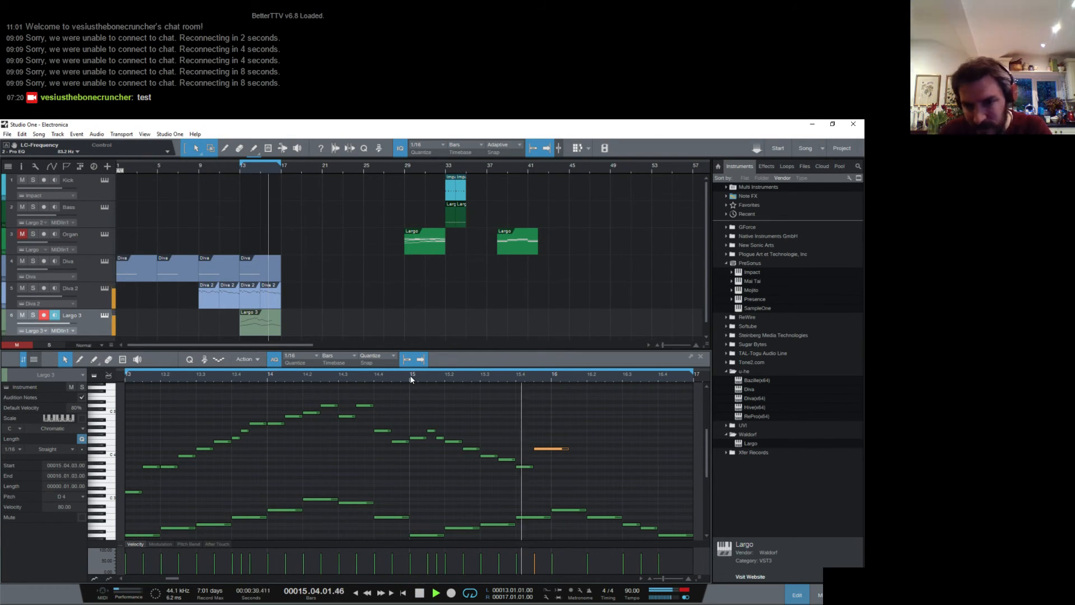
- In bar 16, add eighth notes C4 on the second half of beat 1 and D4 on beat 2, followed by sixteenths E4 and F4
key("space")
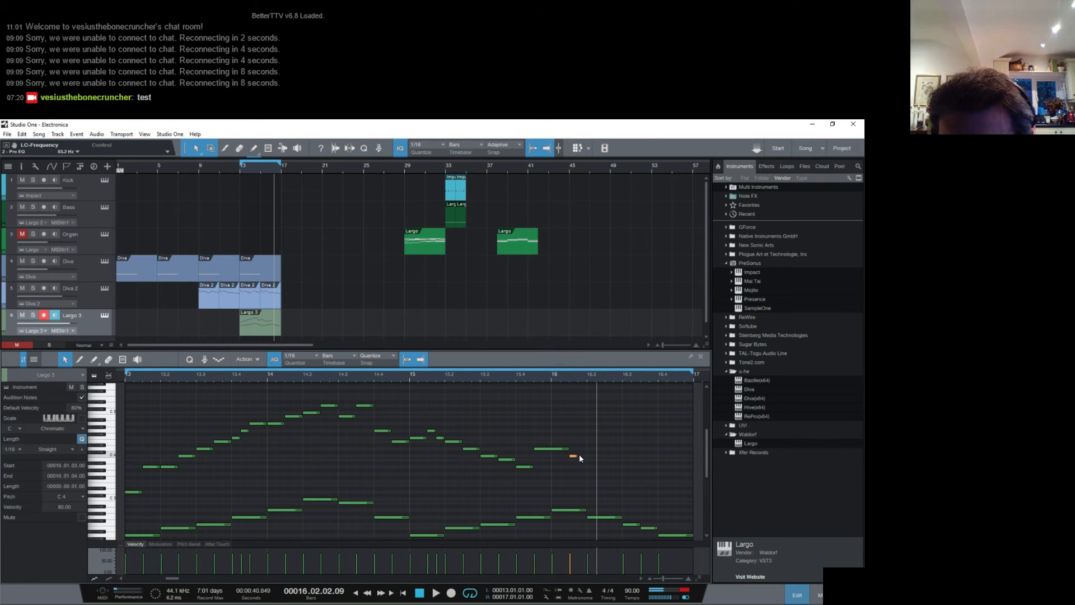
left_click_drag(577, 456, 604, 451)
double_click(594, 449)
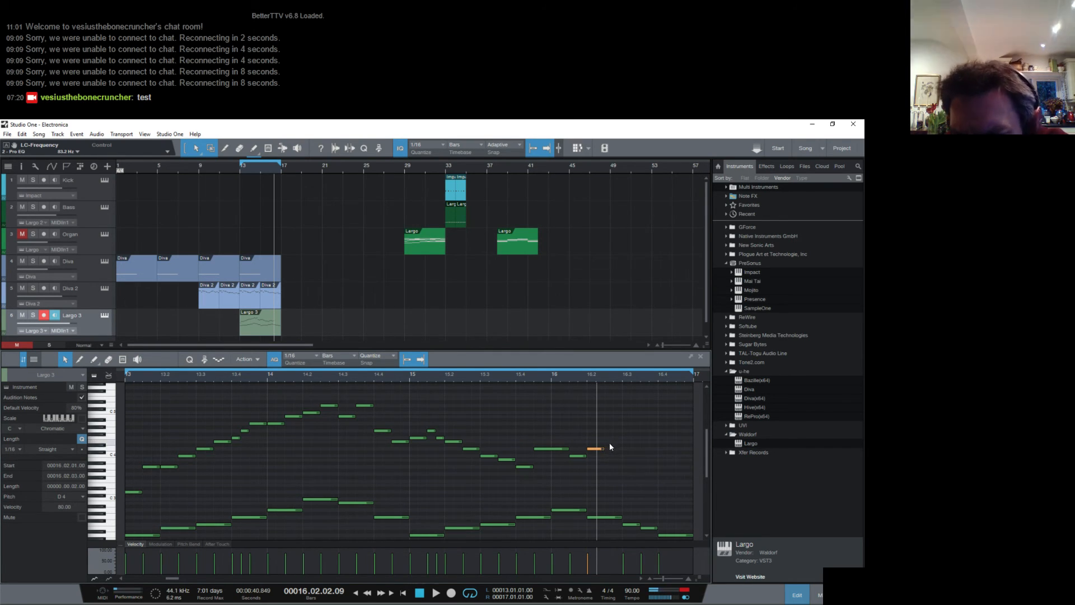
double_click(610, 442)
double_click(620, 439)
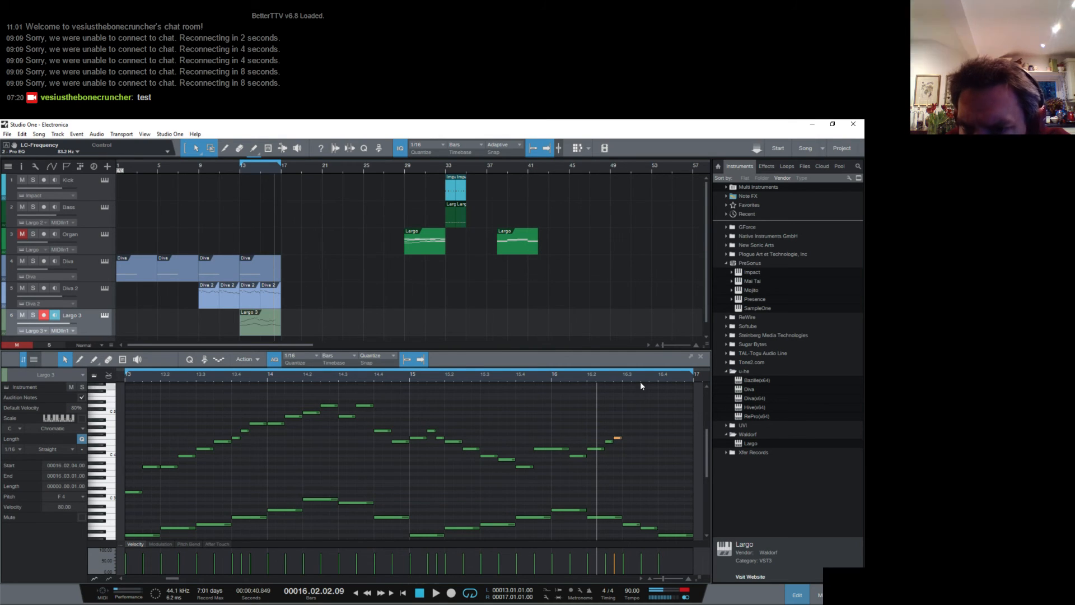
- Add eighth notes D4 and C4 on beat 3 and a quarter-note D4 on beat 4 of bar 16, and play the phrase
left_click_drag(640, 378, 595, 384)
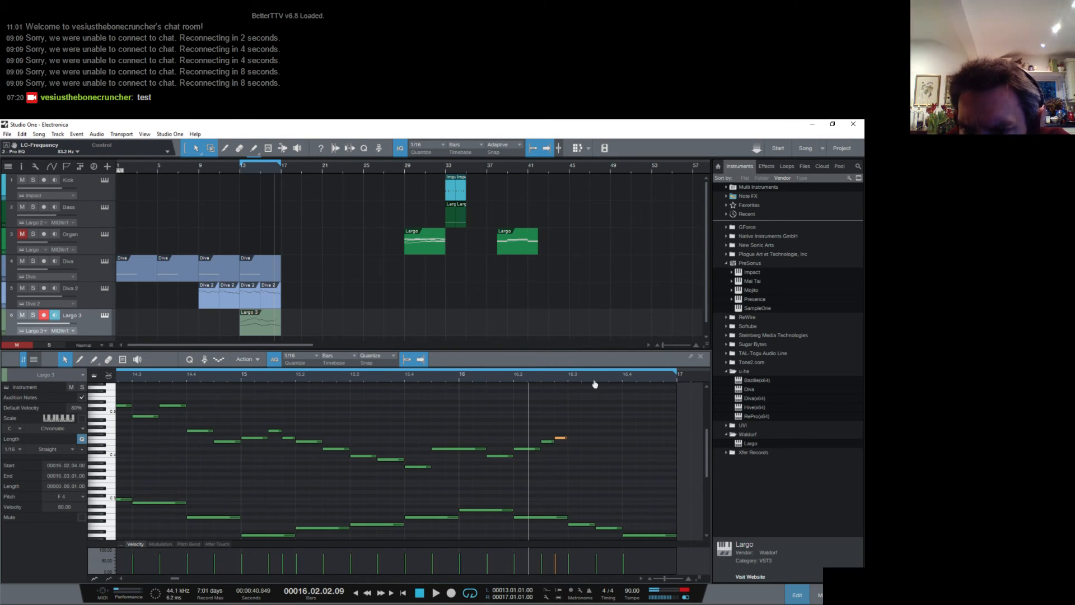
double_click(575, 449)
left_click_drag(582, 449, 598, 446)
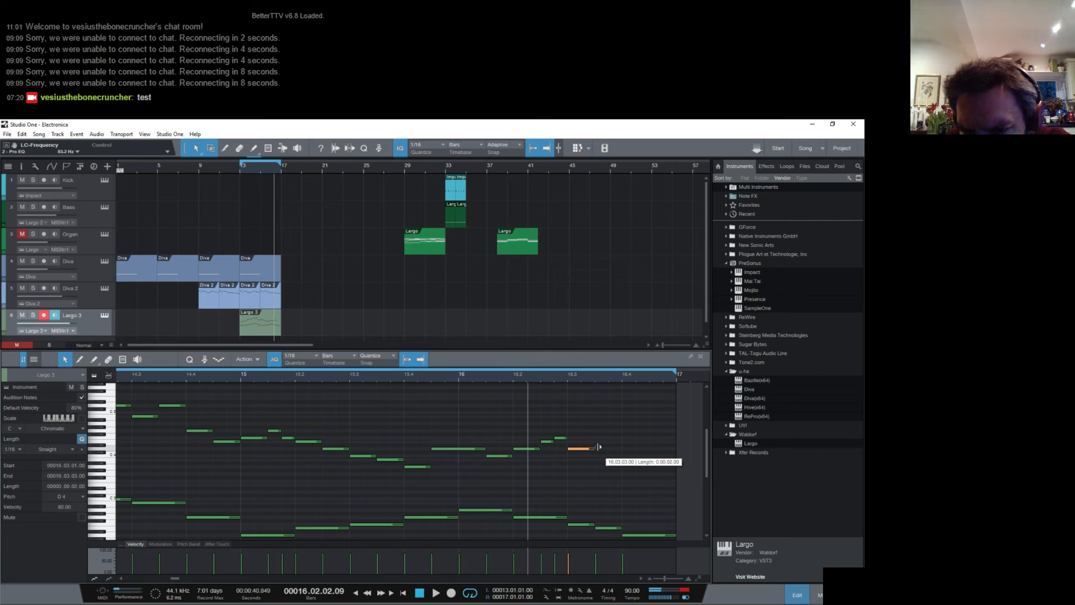
double_click(602, 456)
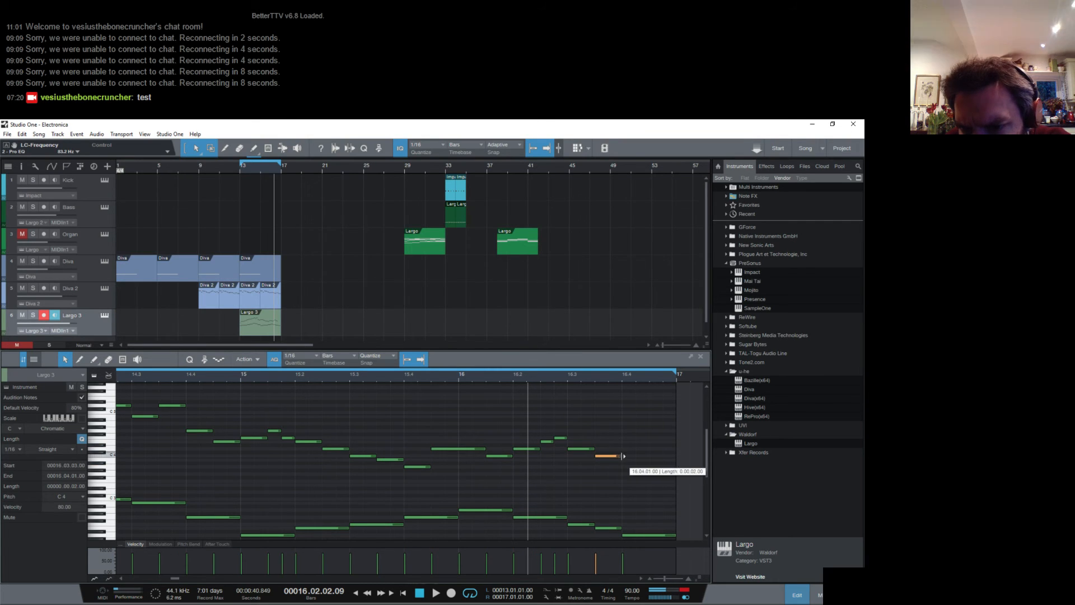
double_click(624, 448)
left_click_drag(634, 449, 678, 450)
key("space")
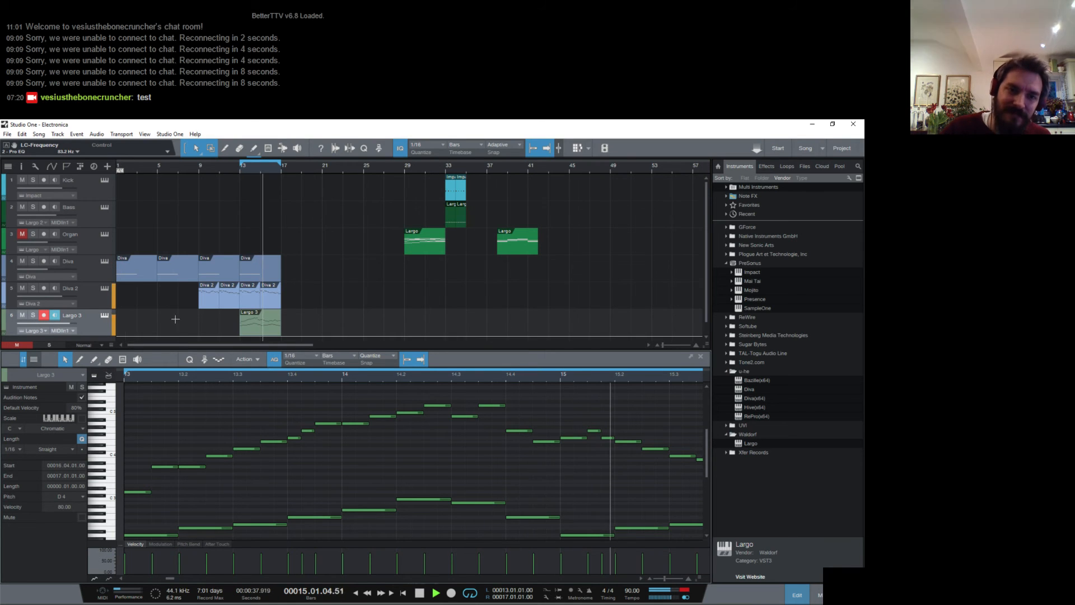
- Open the Largo 3 instrument, audition oscillator 2 switched on and off, and adjust oscillator 1's sub-oscillator level
left_click(104, 316)
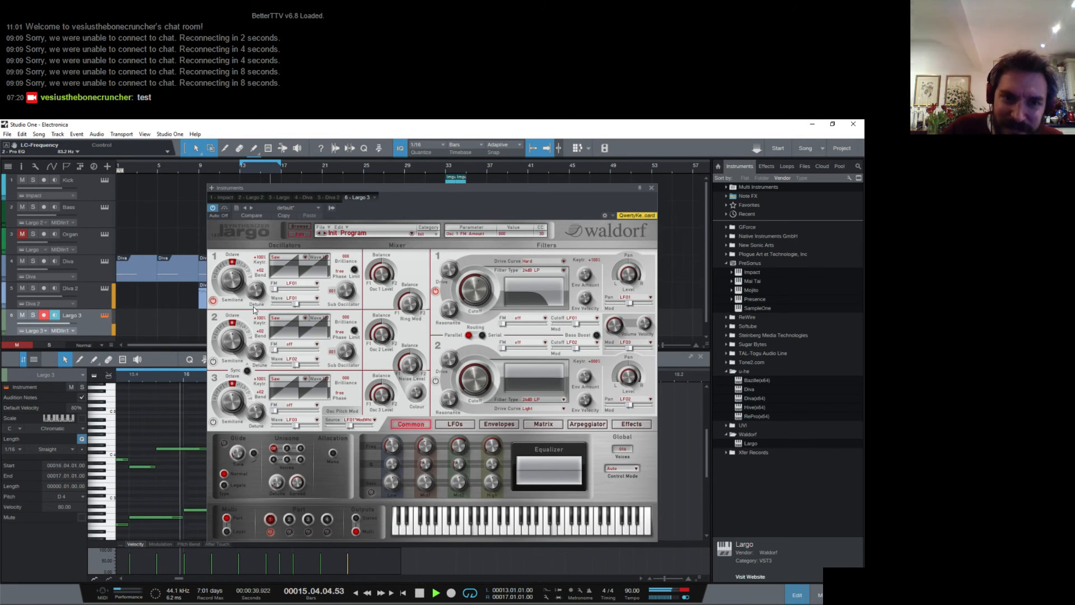
left_click(213, 361)
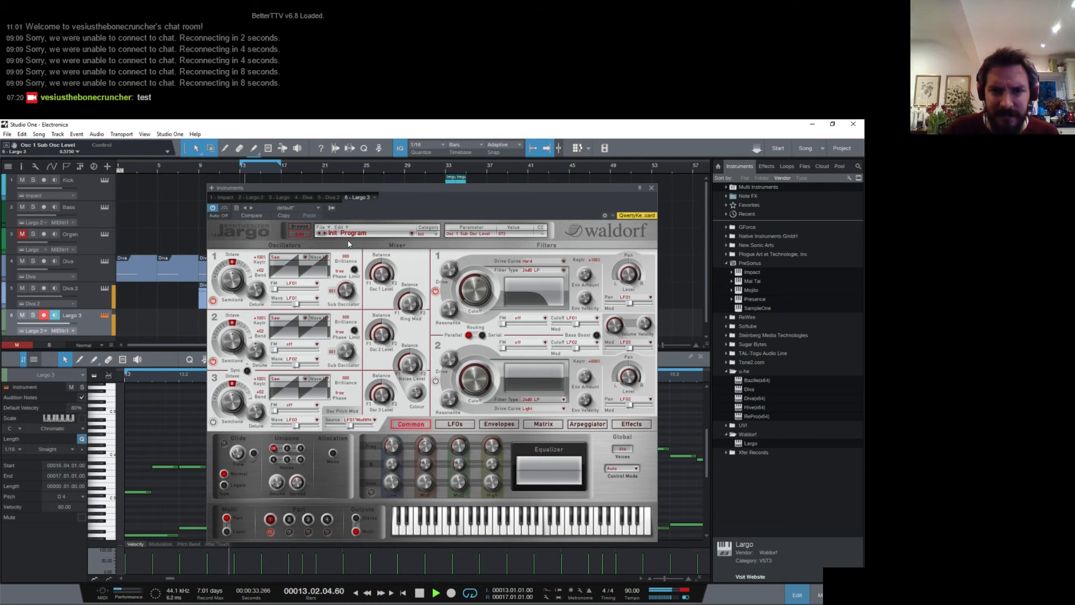
left_click_drag(348, 245, 336, 277)
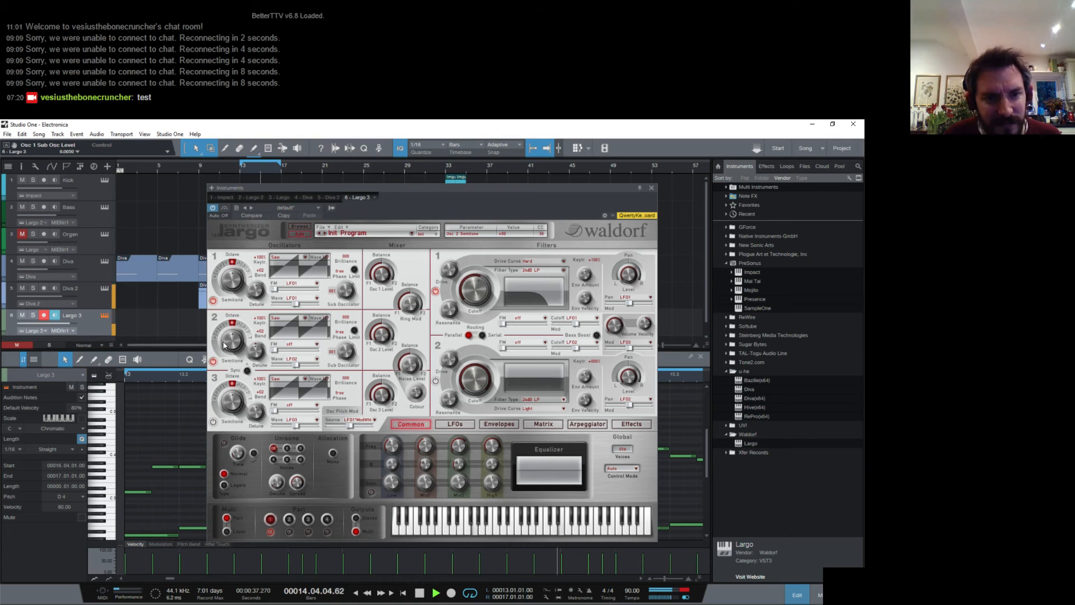
left_click(214, 362)
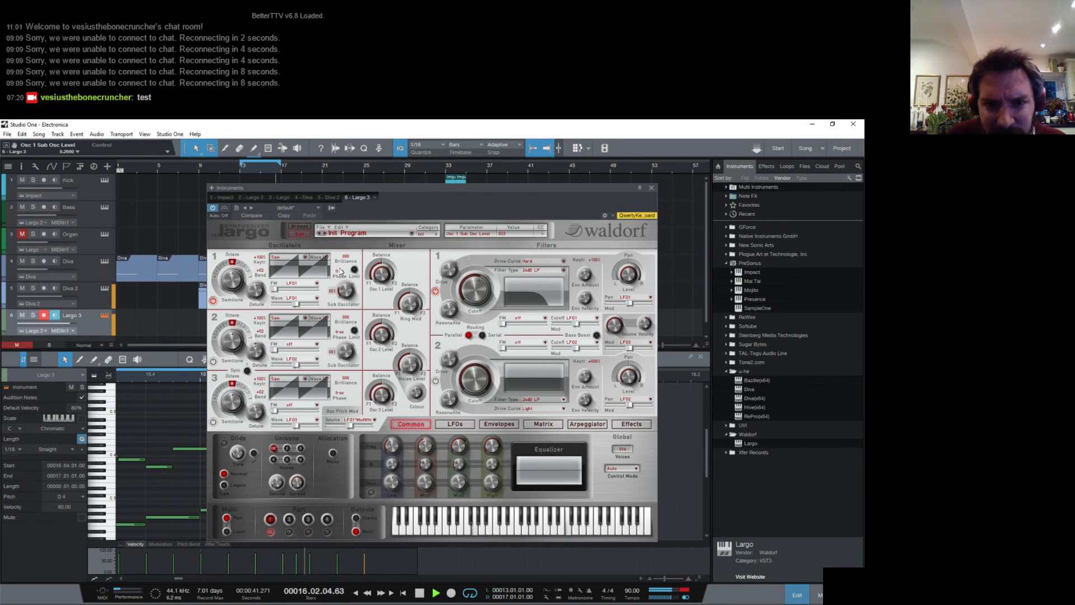
left_click_drag(340, 271, 336, 276)
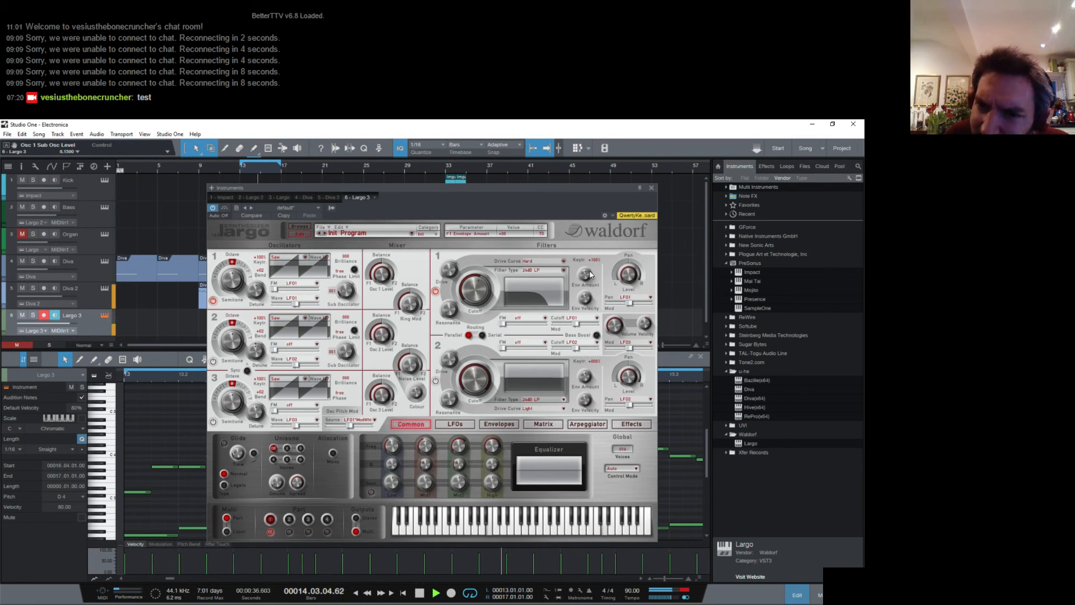
- Adjust filter 1's envelope amount, set its resonance to 0, and close the instrument window
left_click_drag(591, 274, 582, 253)
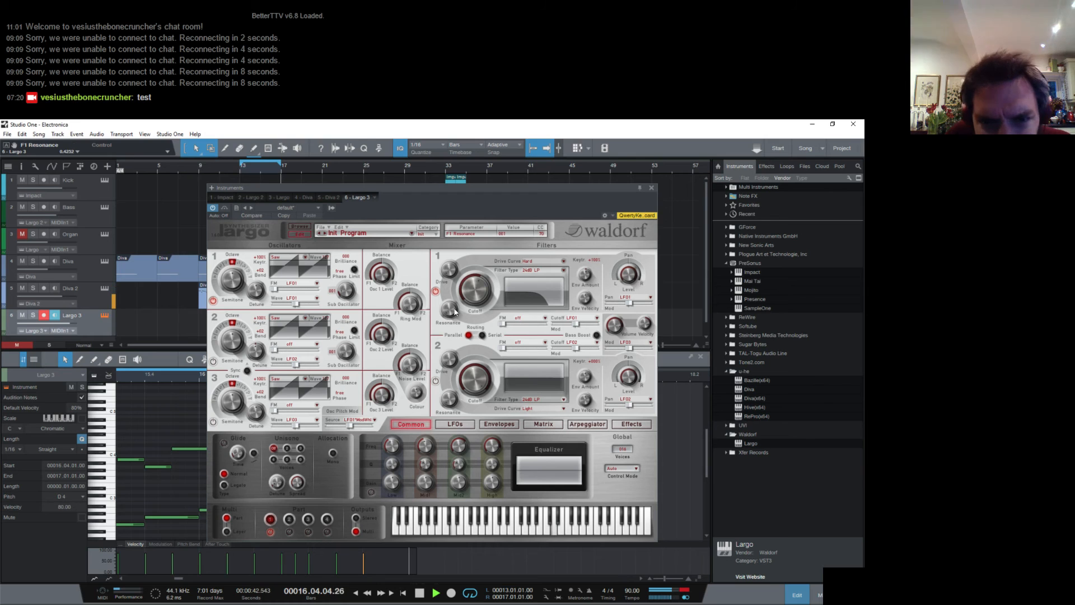
mouse_move(455, 311)
left_mouse_down()
mouse_move(460, 288)
mouse_move(451, 308)
left_mouse_up()
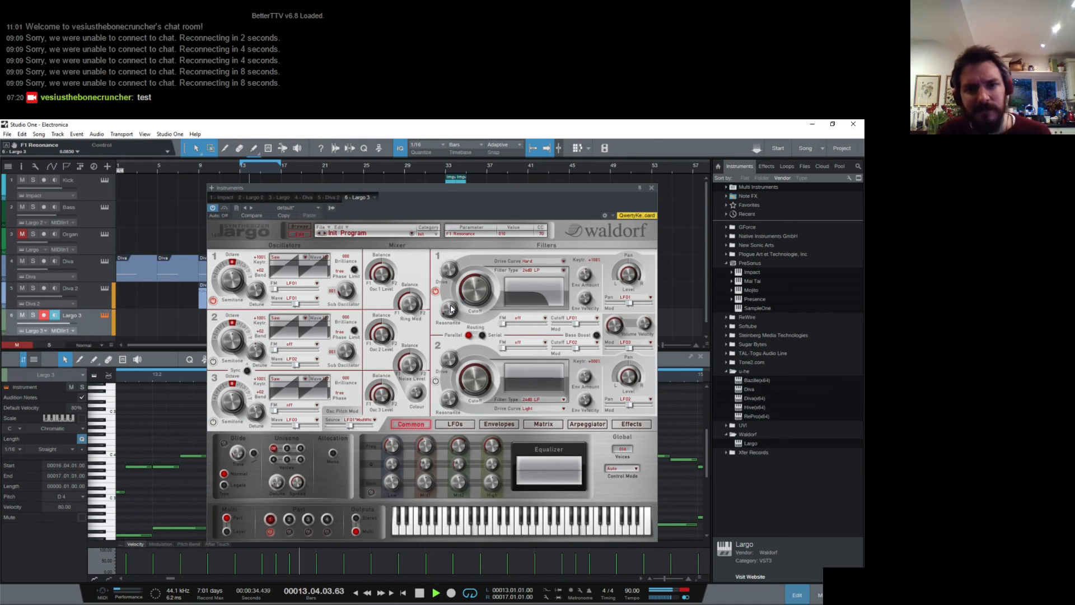
left_click(650, 188)
- Show the mixer, set the Largo 3 channel's volume to +4.9 dB, and stop playback
key("F3")
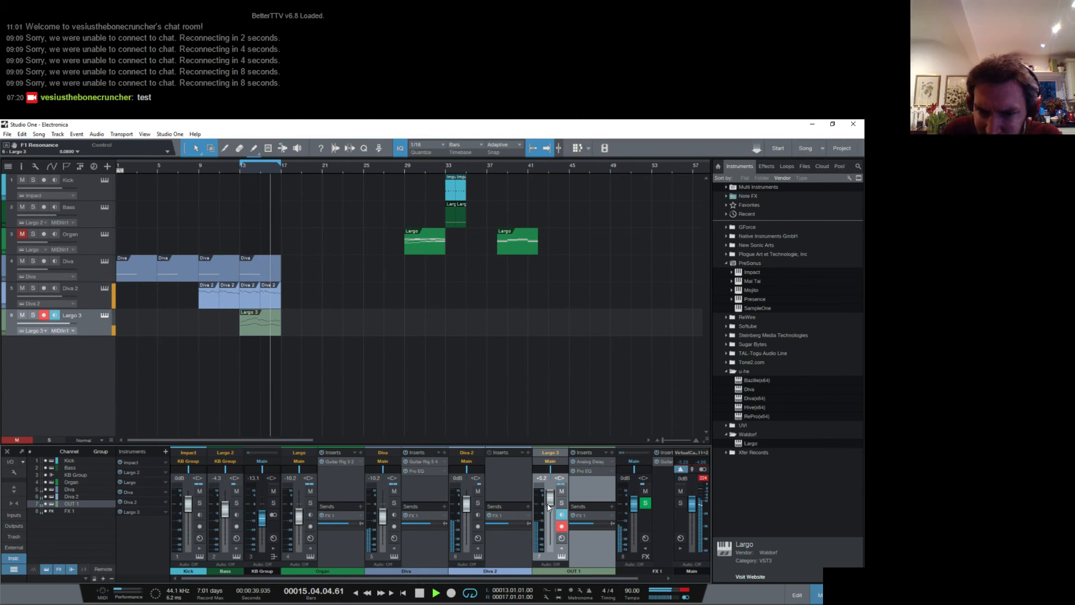
left_click_drag(547, 502, 546, 503)
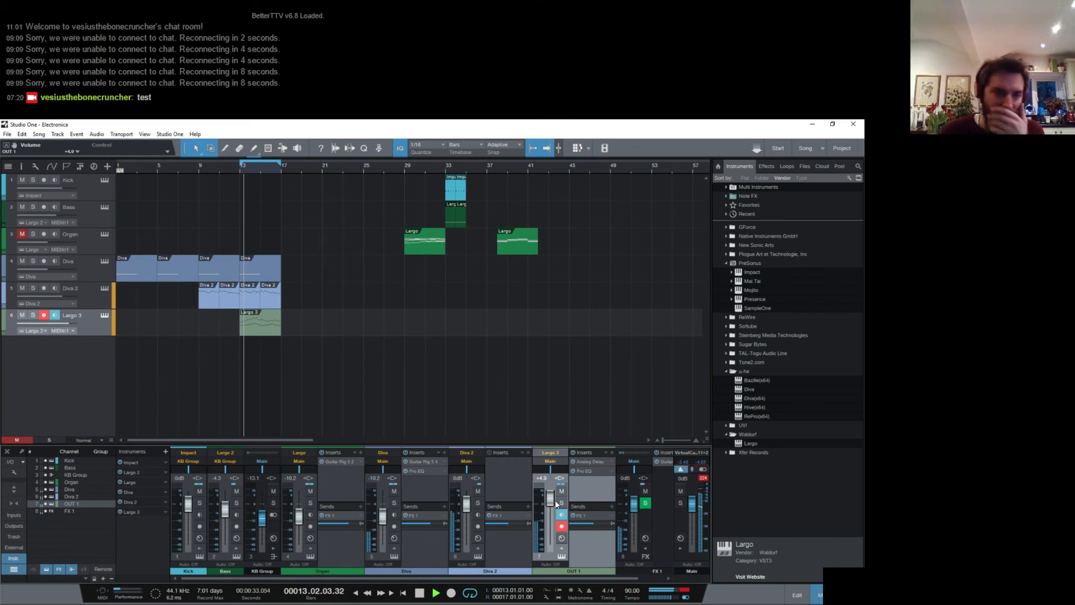
key("space")
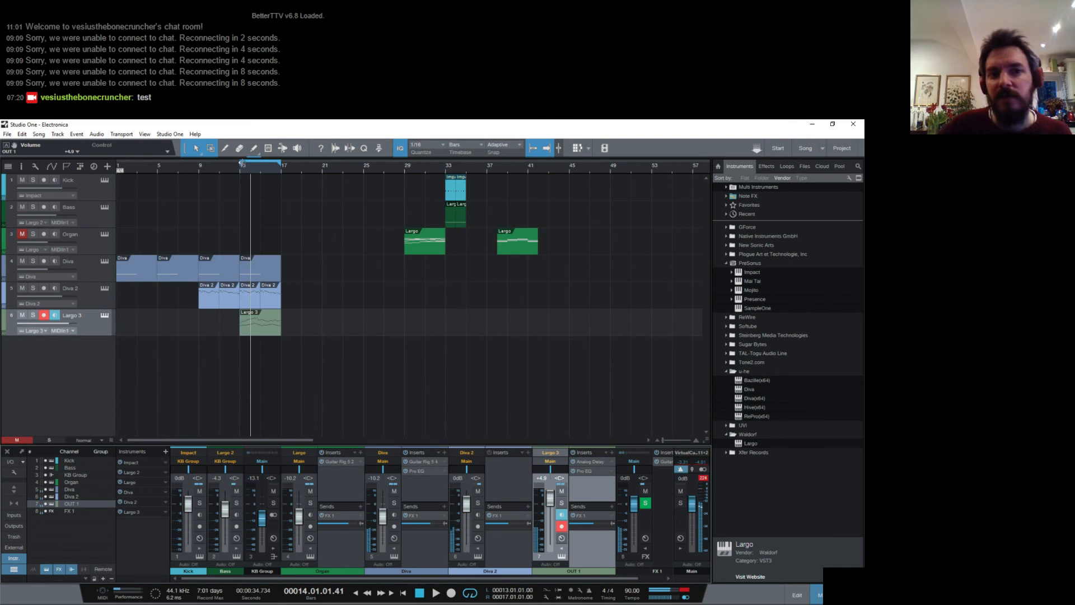
- Extend the loop range back to bar 1, play the arrangement through bar 16, and save the song
left_click_drag(242, 164, 80, 193)
key("space")
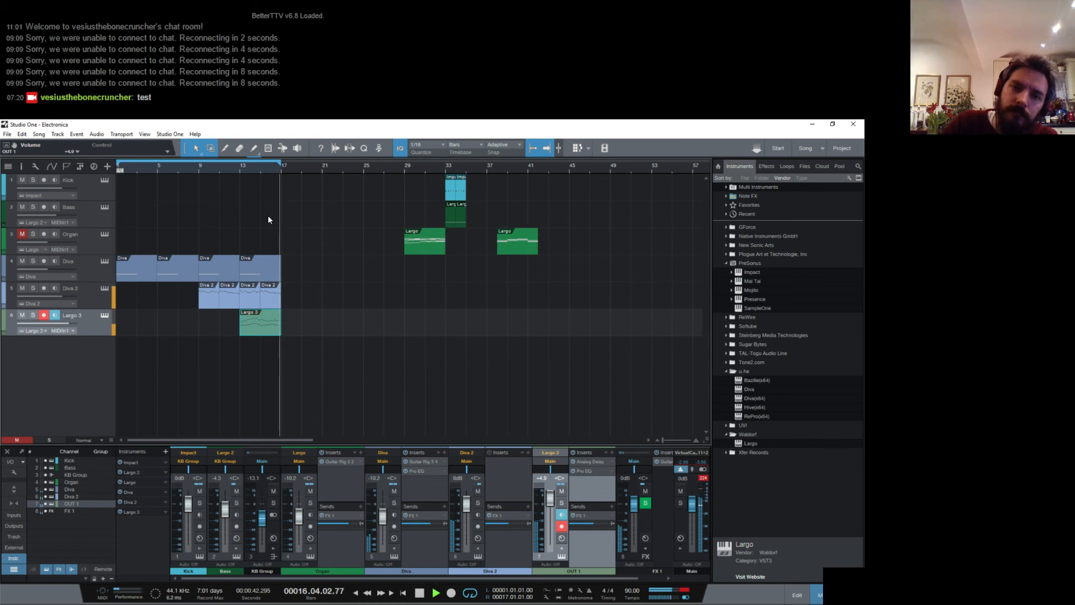
key("ctrl+s")
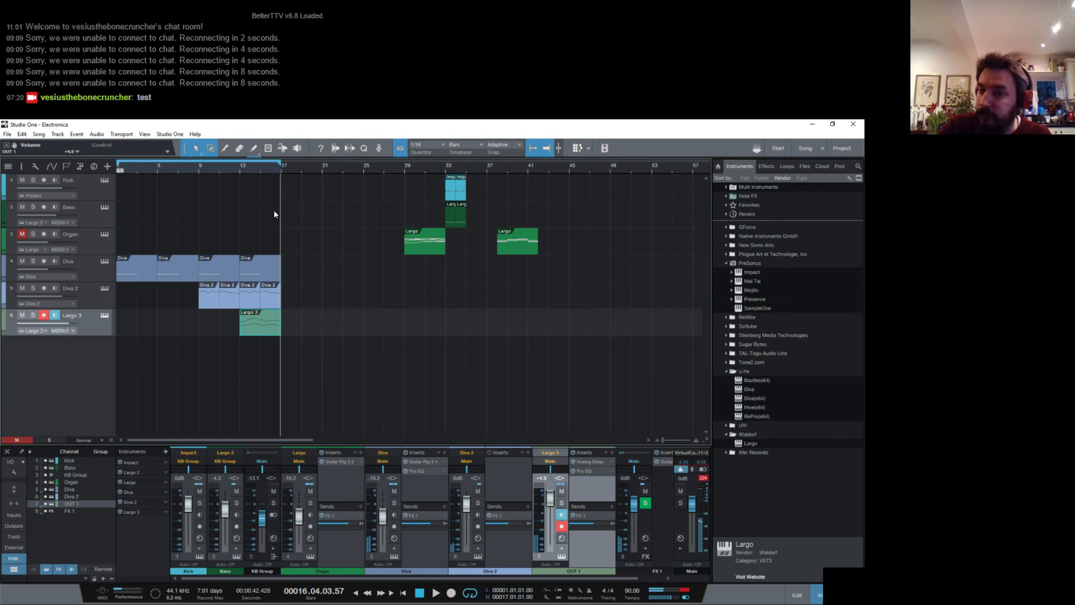